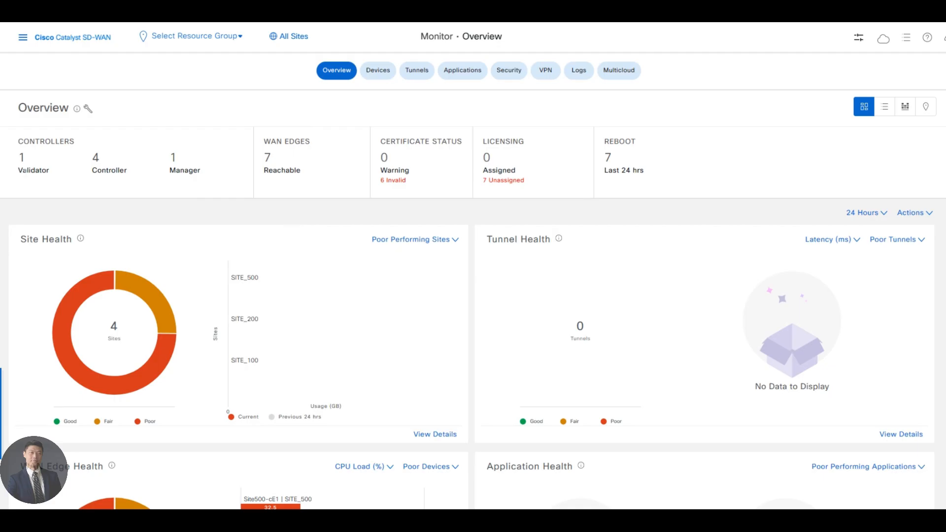
double_click(25, 172)
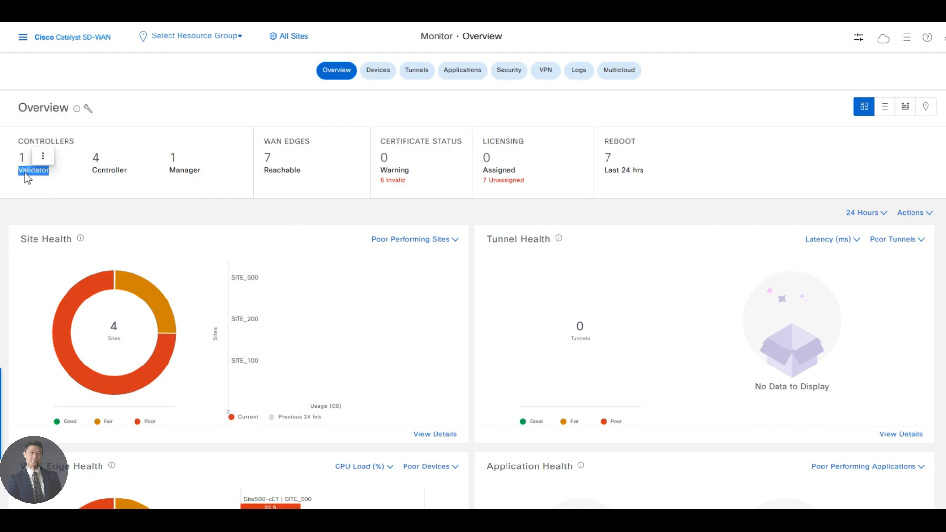
double_click(120, 172)
double_click(190, 172)
left_click(175, 186)
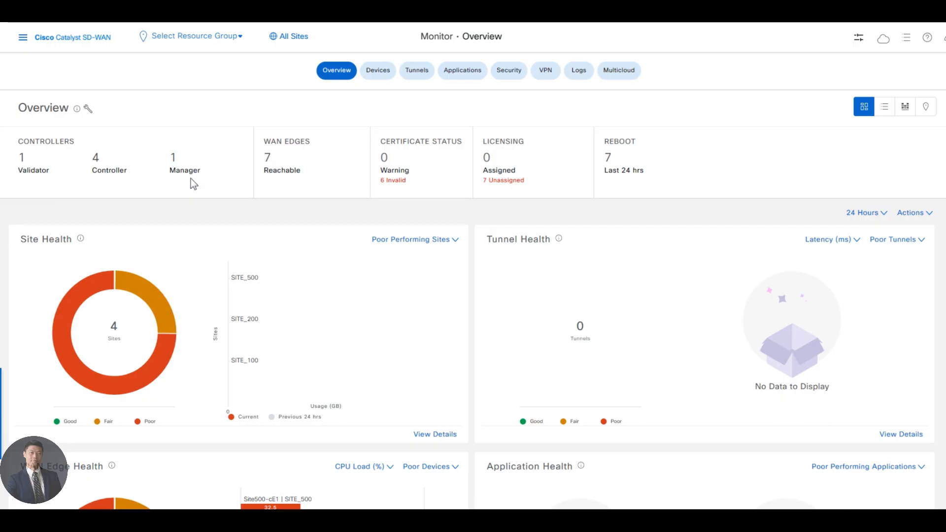
Open the Devices configuration page showing the WAN edge list
left_click(23, 37)
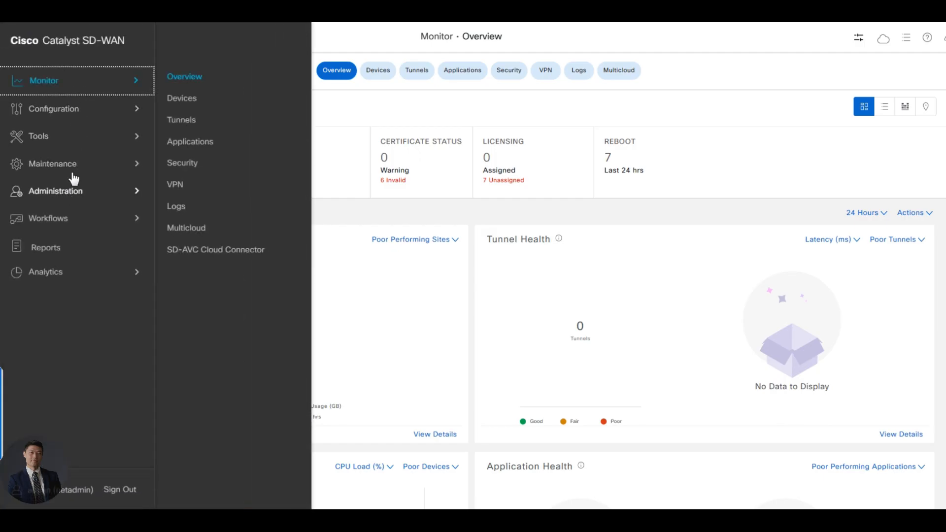
left_click(78, 109)
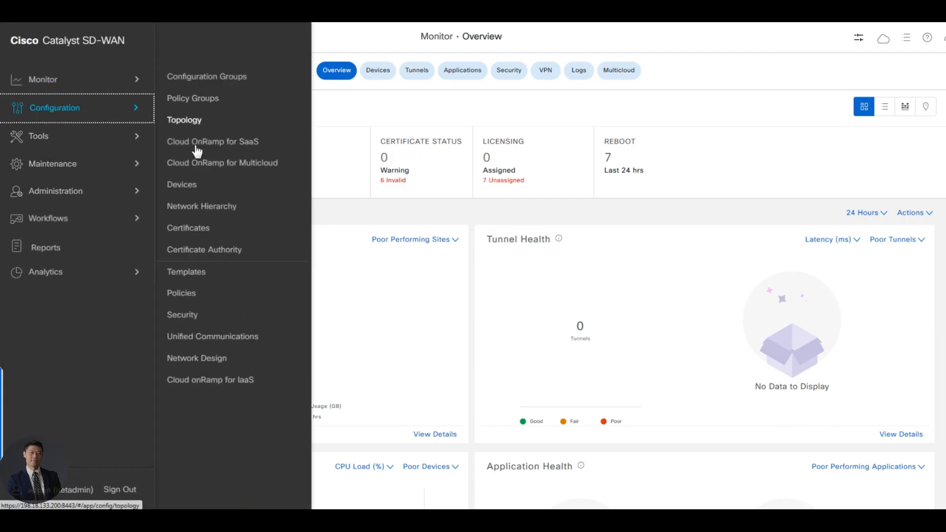
left_click(190, 190)
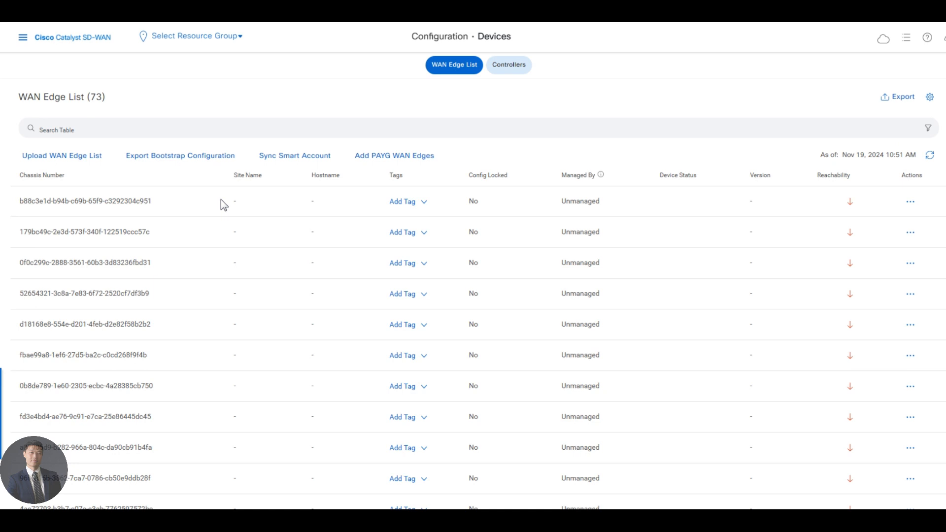
Create a new device tag named East_Coast_DC from the tag selector of the first WAN edge in the list
left_click(424, 202)
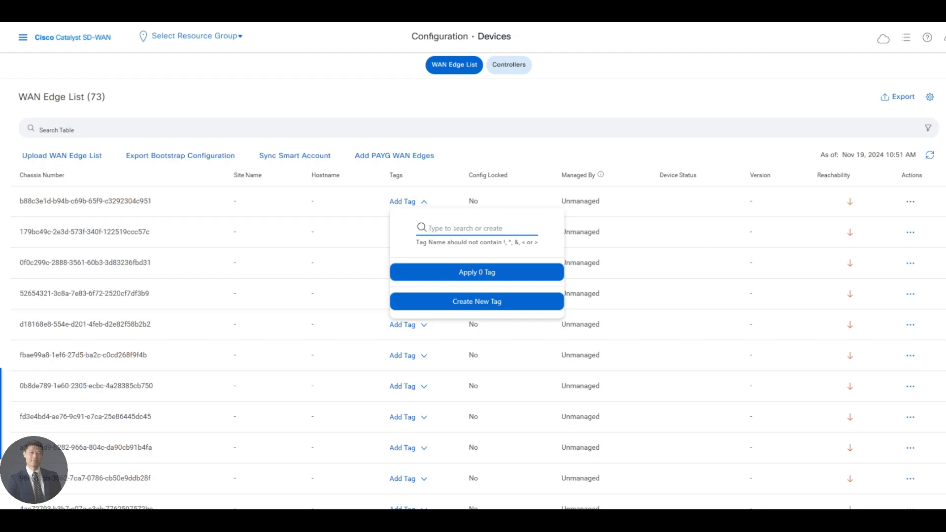
type("East+")
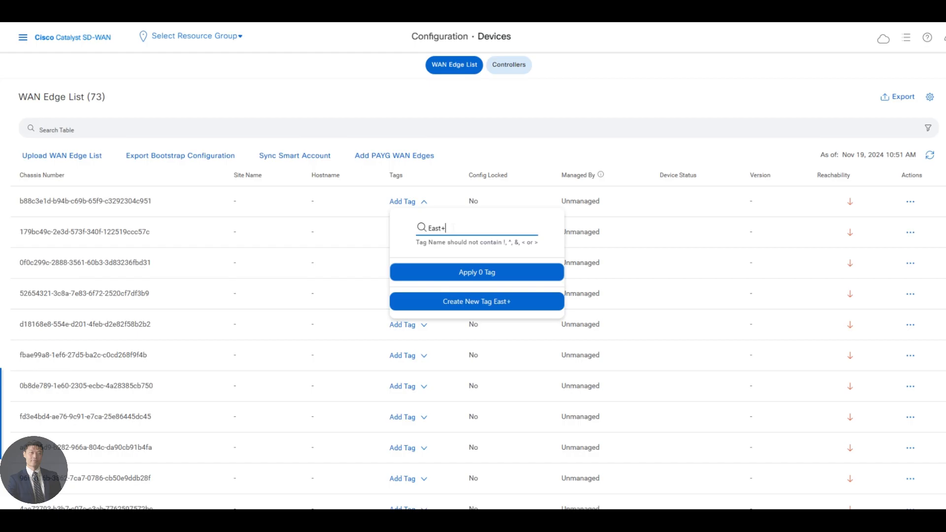
type("Coast")
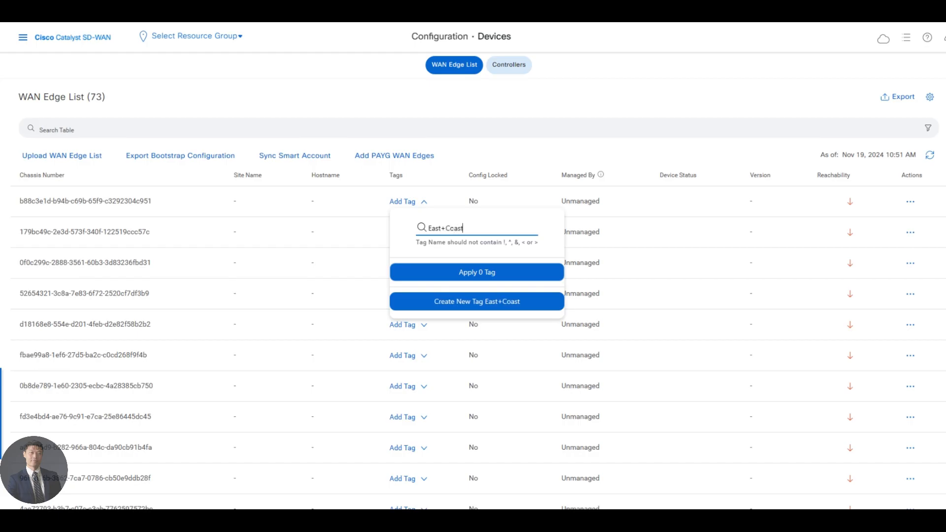
key("BackSpace")
key("BackSpace")
key("BackSpace")
key("BackSpace")
key("BackSpace")
key("BackSpace")
type("_")
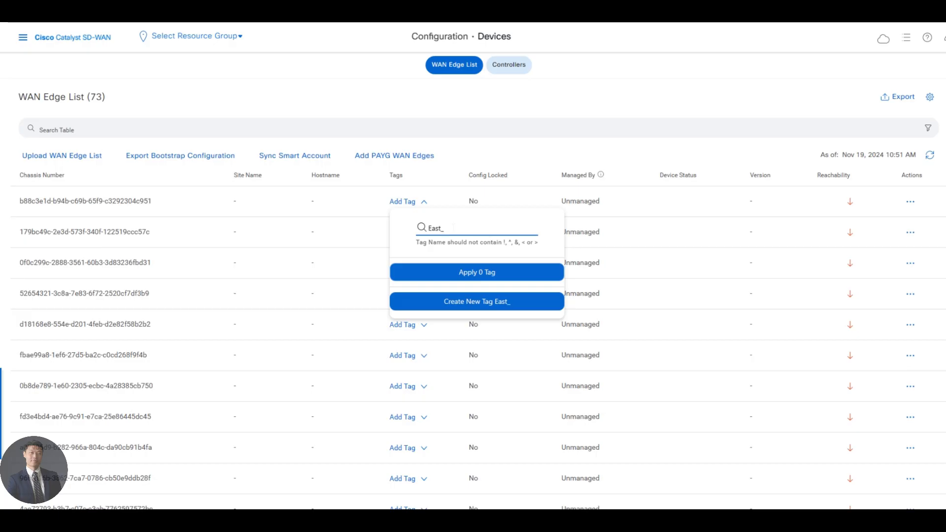
type("Coast")
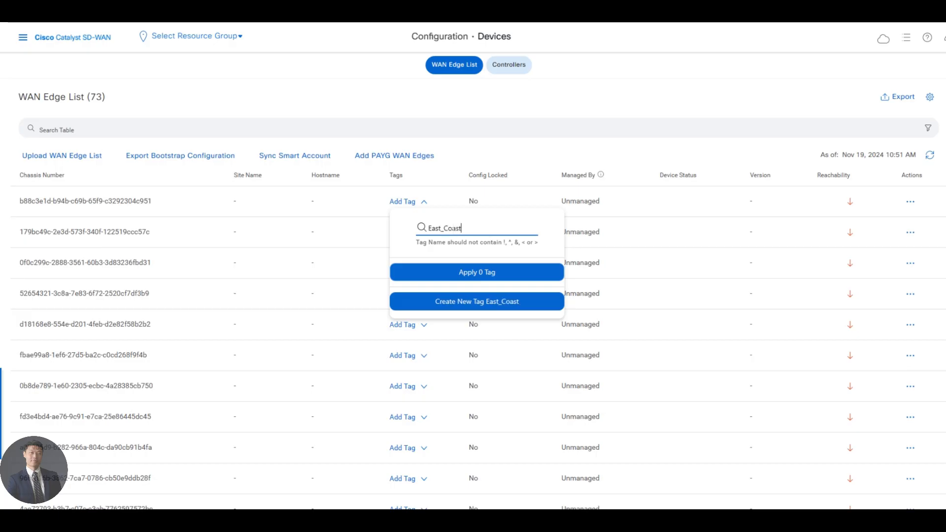
type("_DC")
left_click(468, 307)
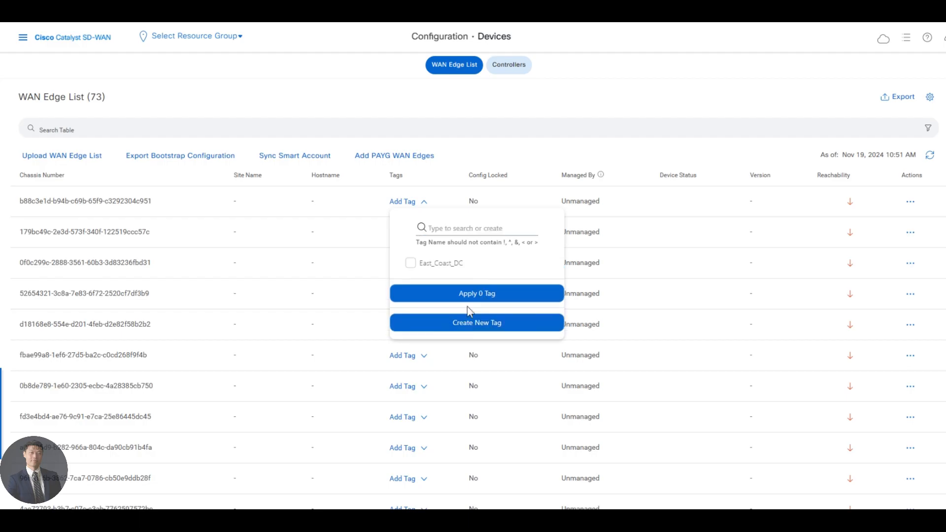
Create a second device tag named East_Coast_BR1 for the first East Coast branch
left_click(443, 228)
type("Ea")
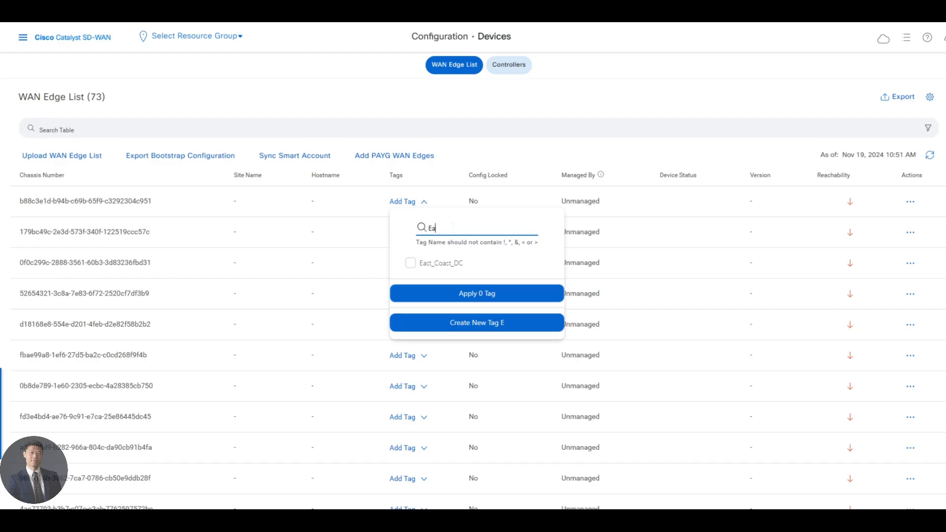
type("st+Co")
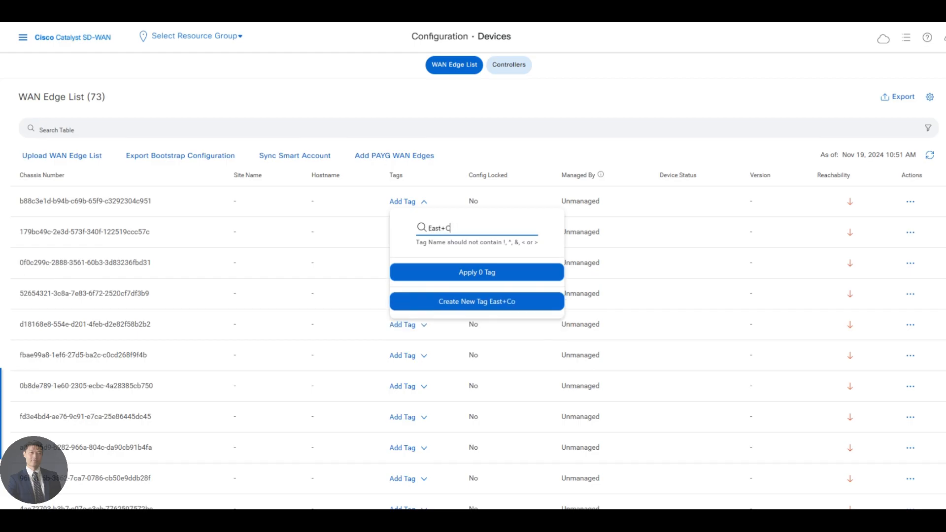
key("BackSpace")
key("BackSpace")
key("BackSpace")
type("+")
key("BackSpace")
type("_")
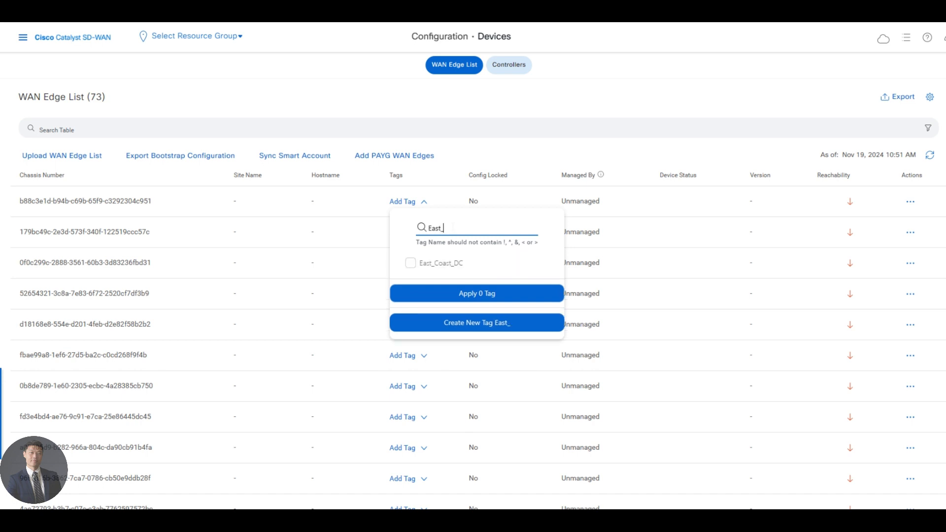
type("Coast")
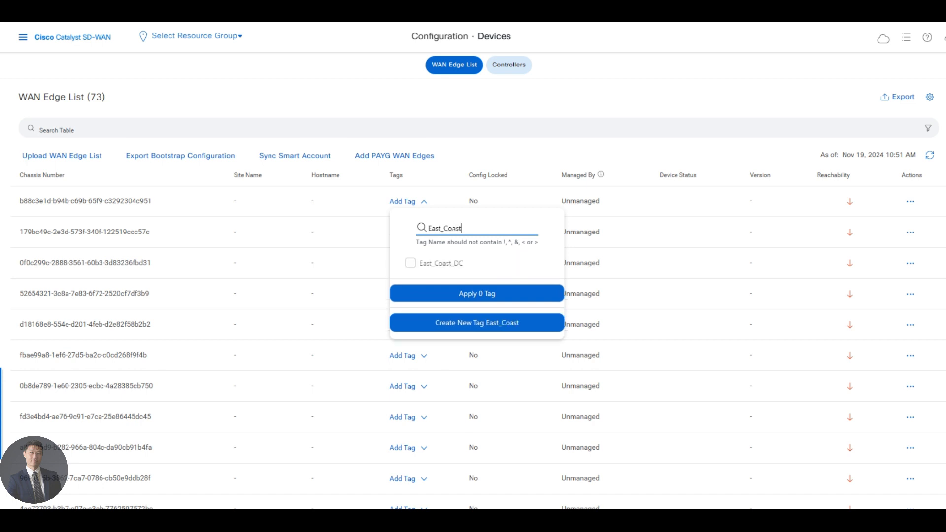
type("_BR1")
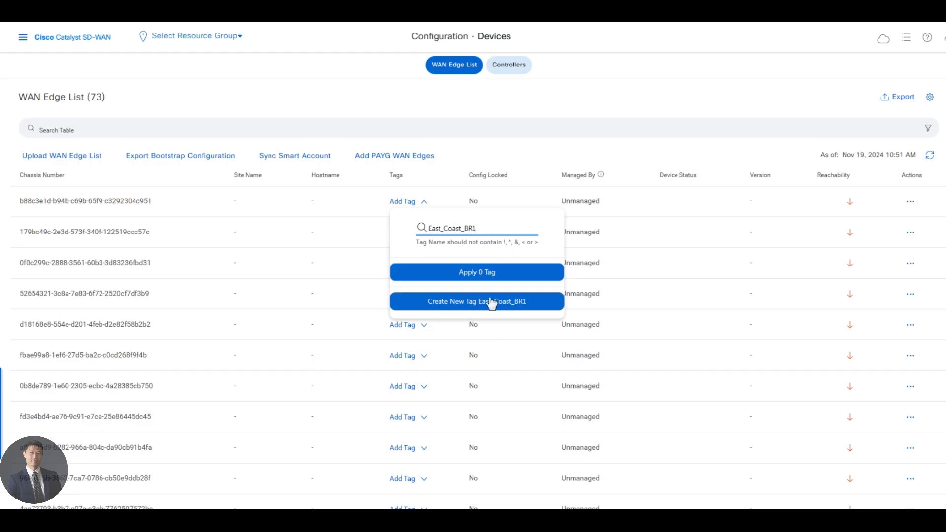
left_click(490, 301)
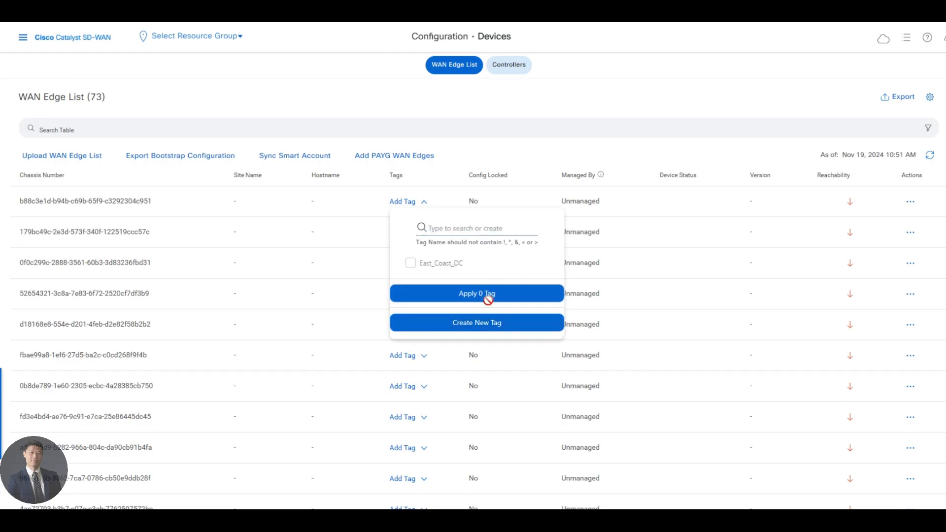
Create another device tag named East_Coast_BR2 for the second East Coast branch
left_click(457, 229)
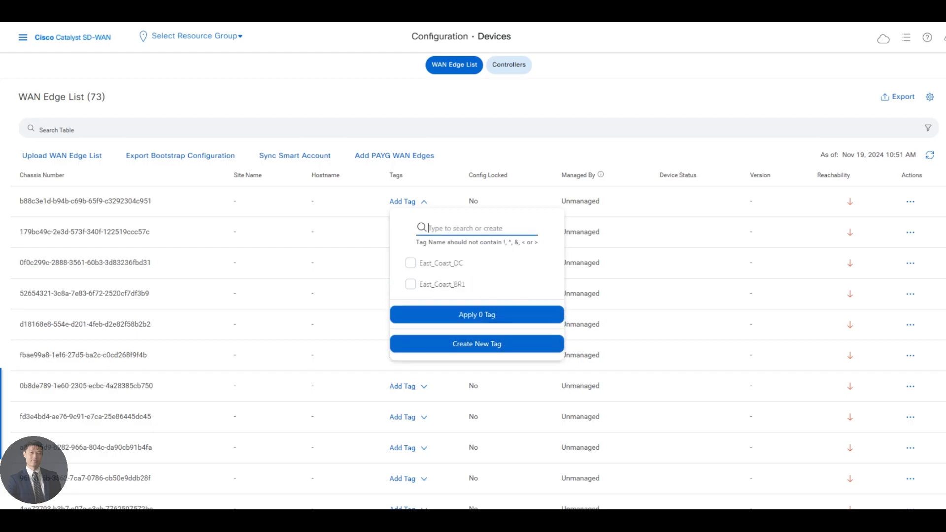
type("E")
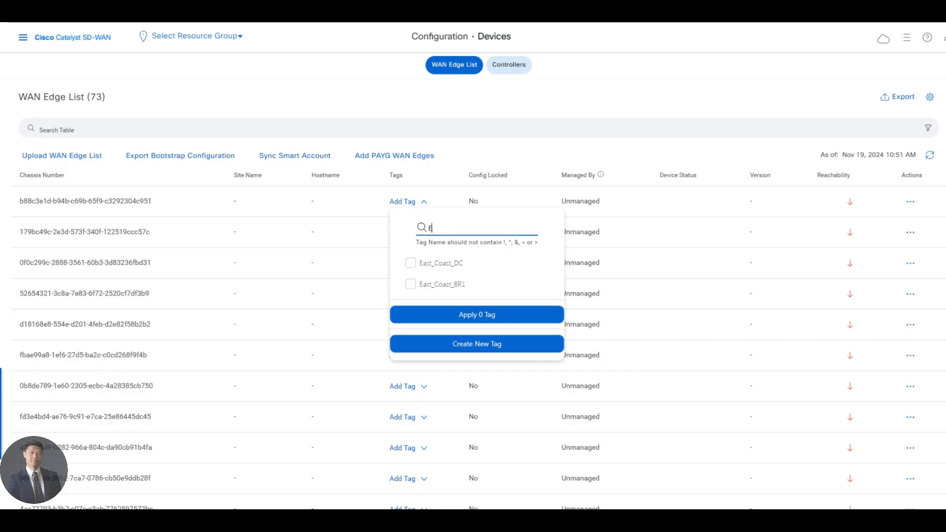
type("ast_C")
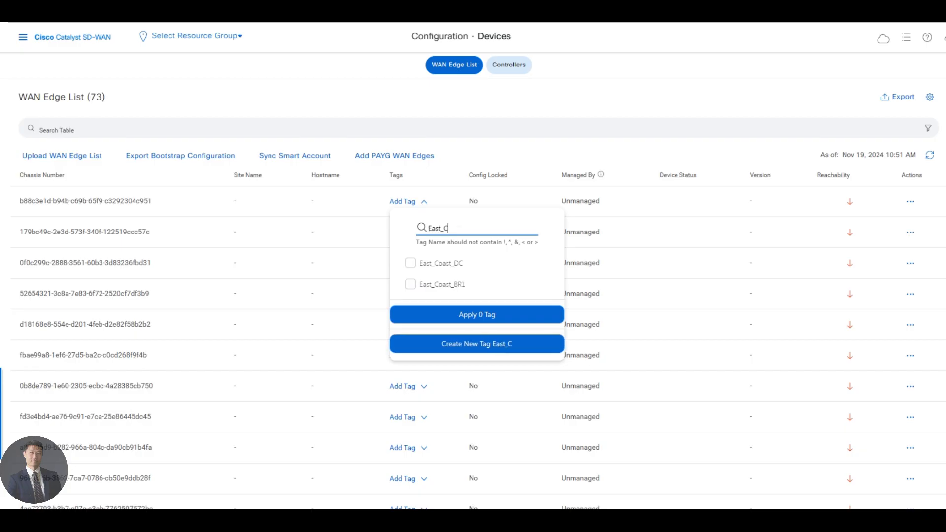
type("oast_BR2")
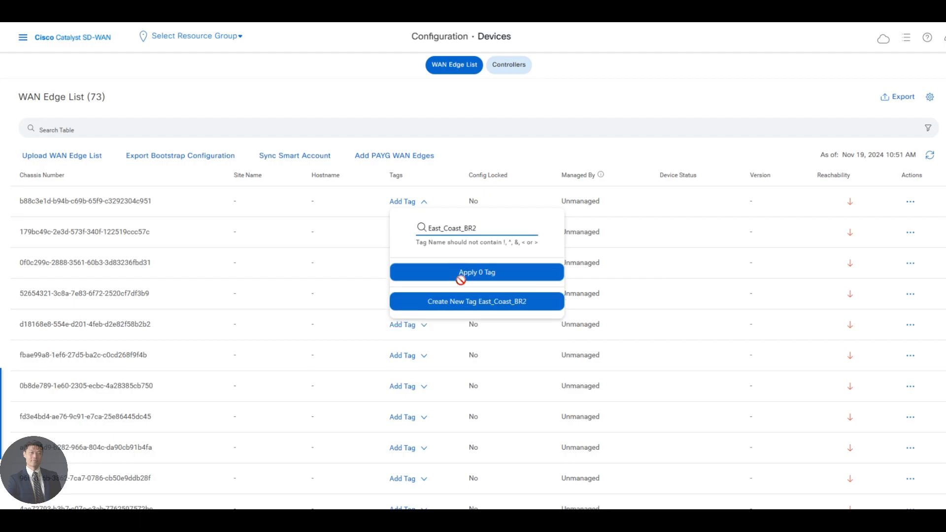
left_click(477, 302)
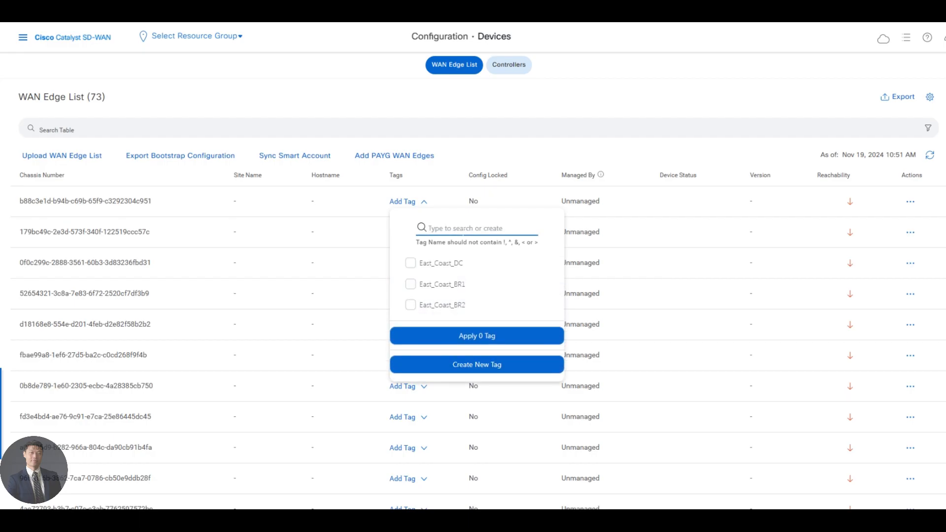
Create a device tag named West_Coast_DC for the West Coast data center
type("West_Coast")
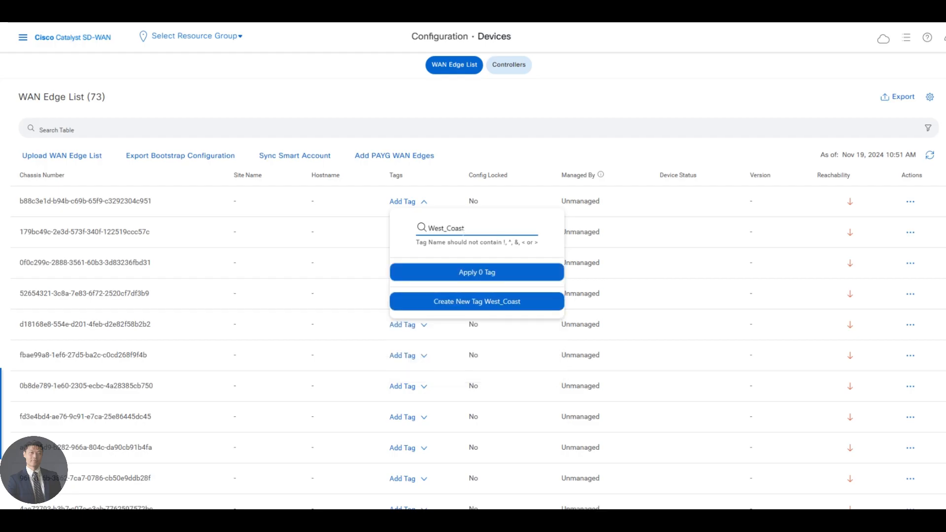
type("_DC")
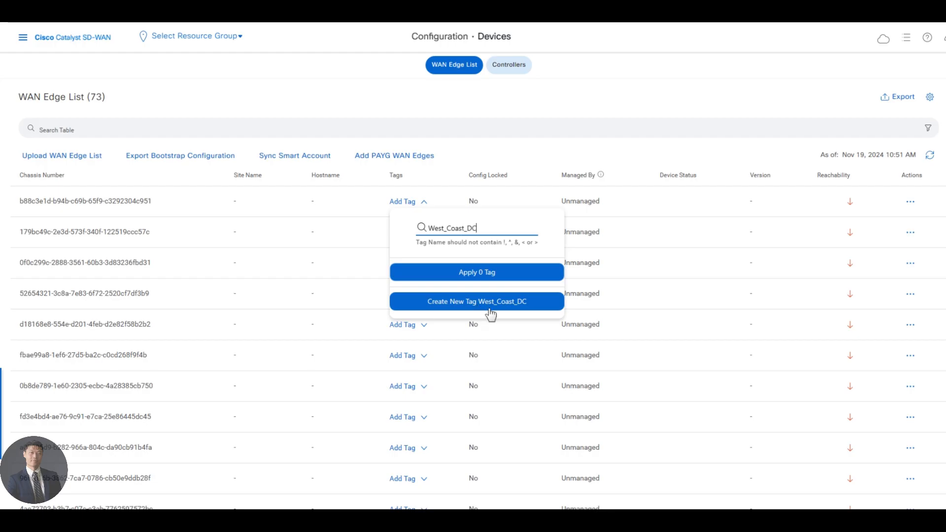
left_click(490, 308)
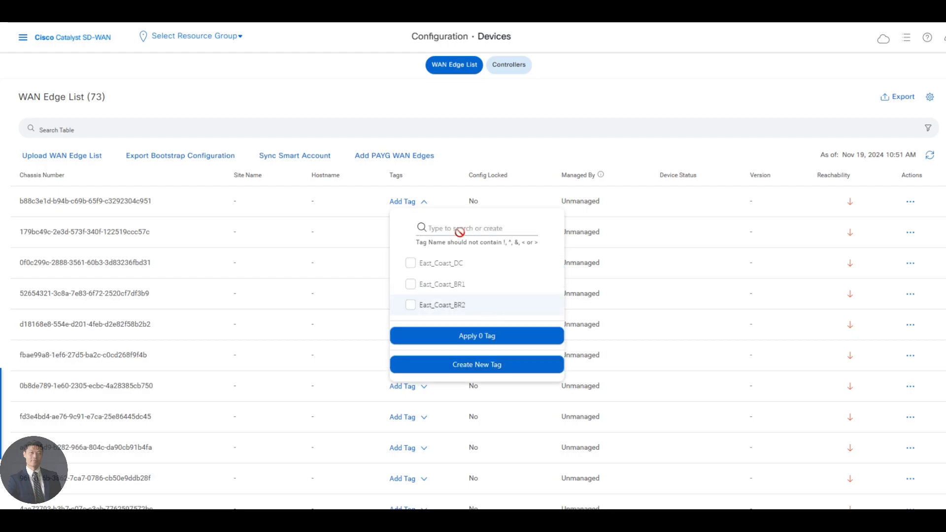
Create a device tag named West_Coast_BR1 and close the tag selector without applying any tag
left_click(428, 228)
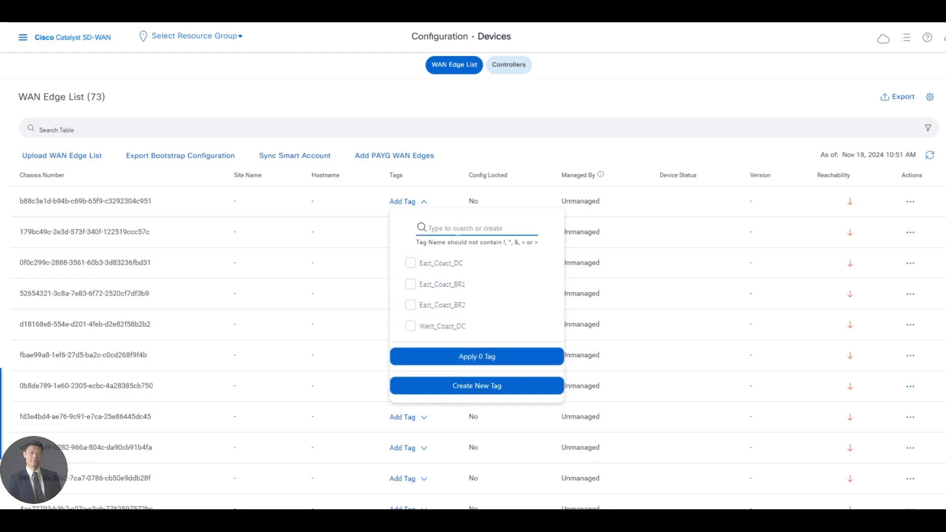
type("West")
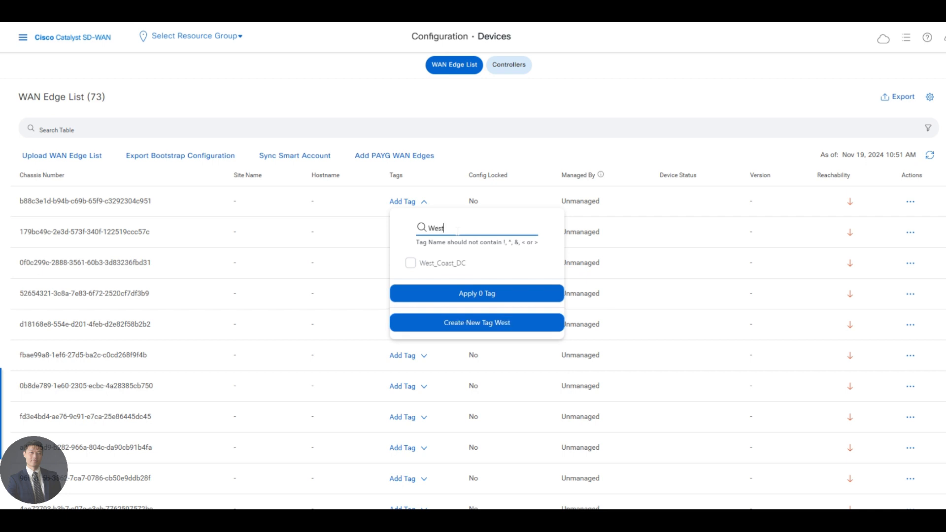
type("_Coast")
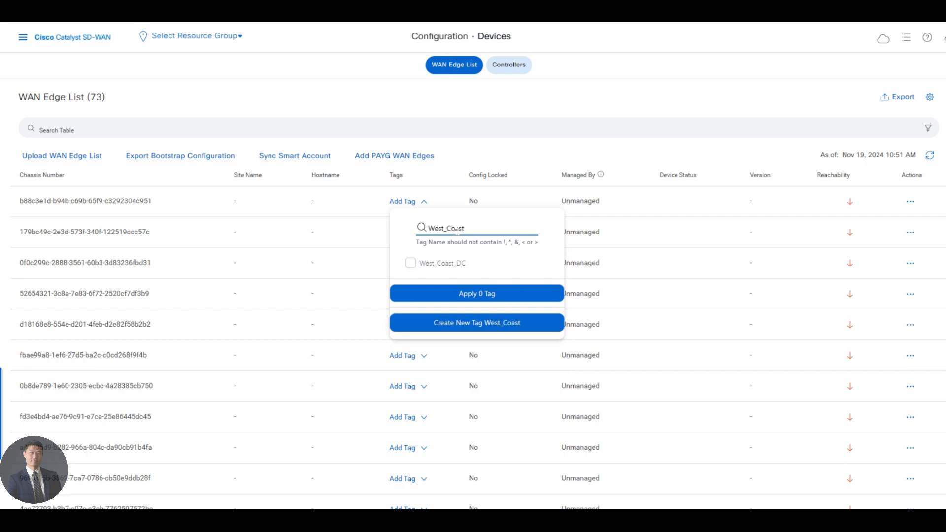
type("_BR1")
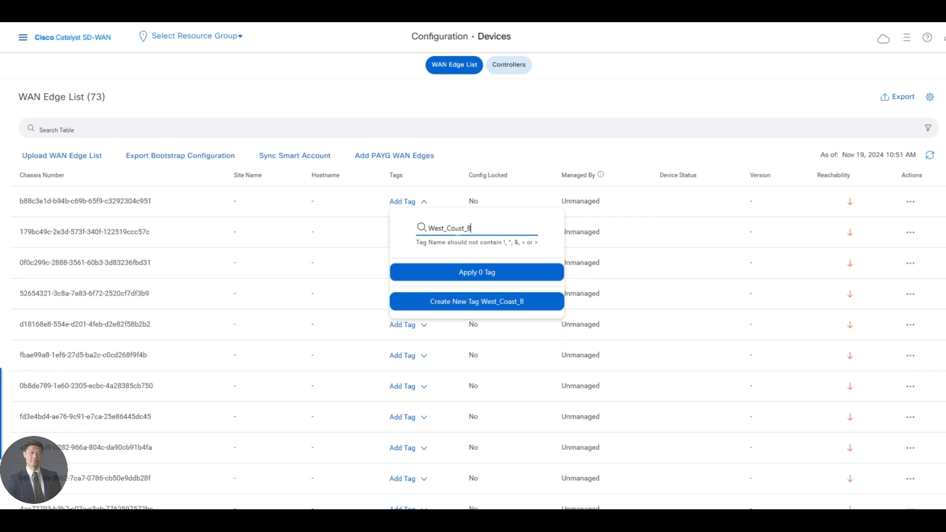
left_click(501, 302)
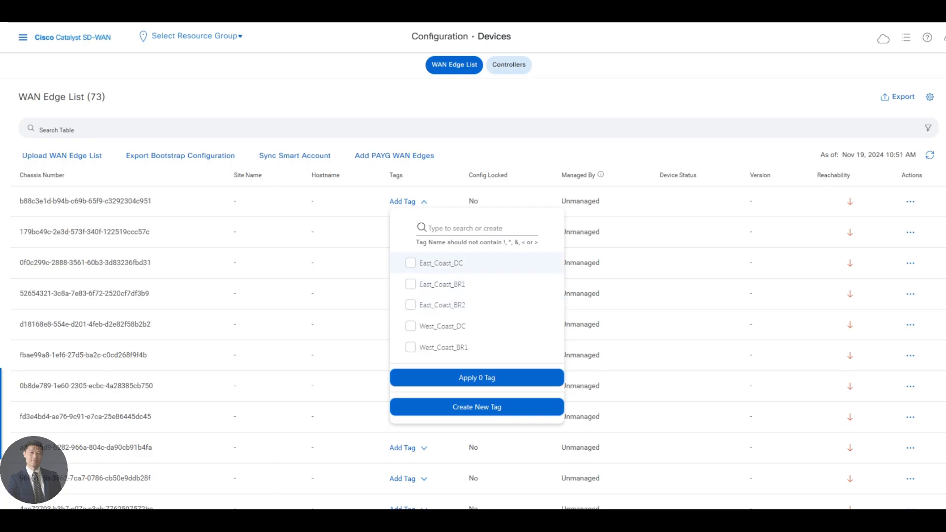
left_click(533, 152)
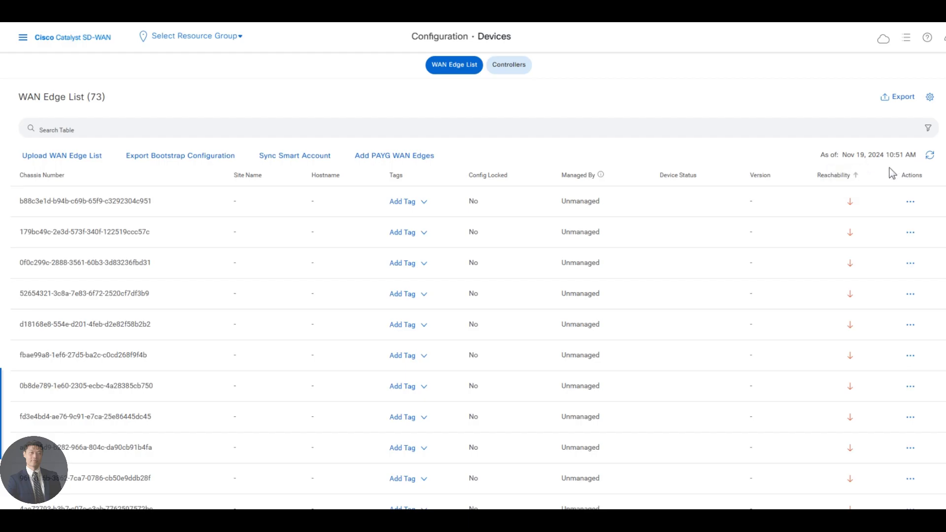
Filter the WAN edge list by reachability to reachable devices, and switch to the network topology diagram in the web capture
left_click(928, 130)
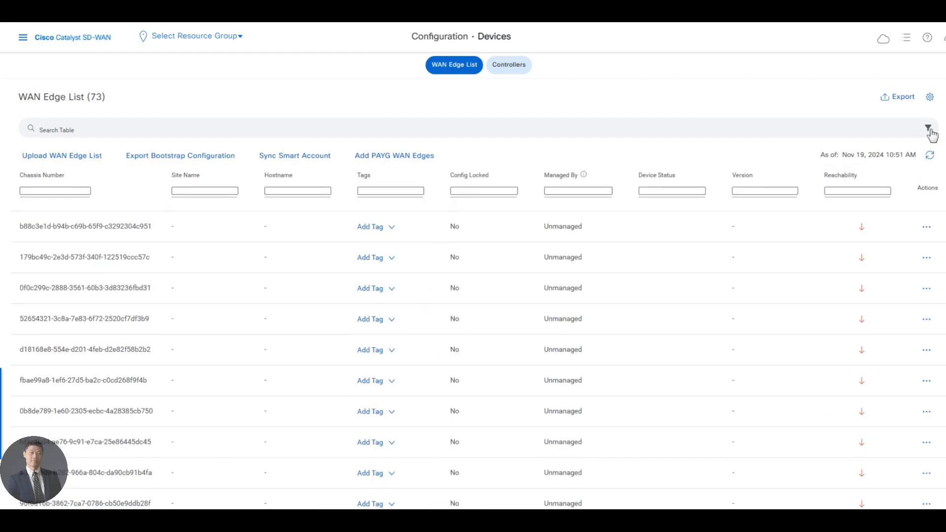
left_click(854, 191)
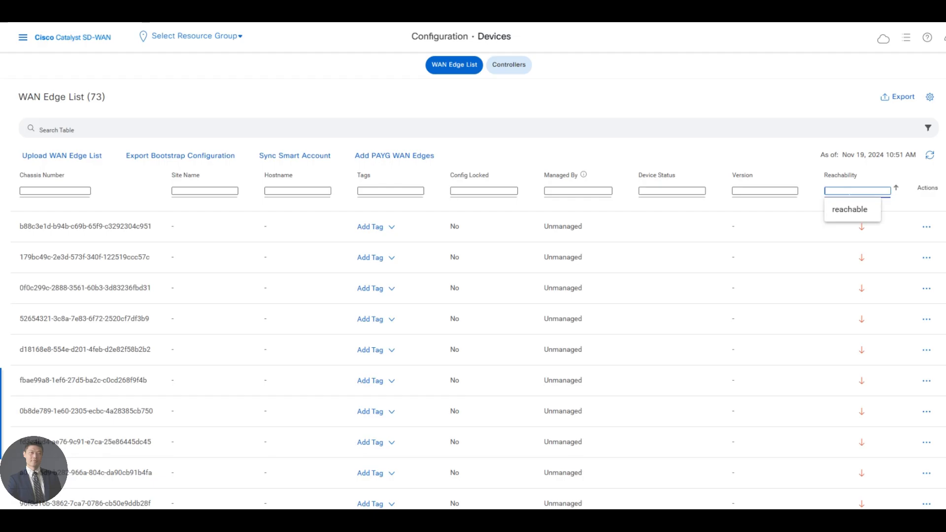
left_click(851, 210)
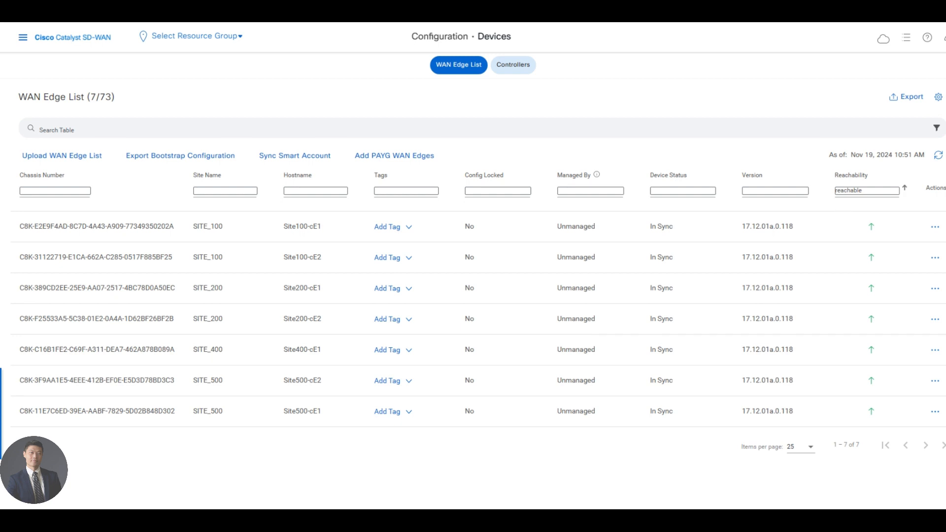
key("alt+Tab")
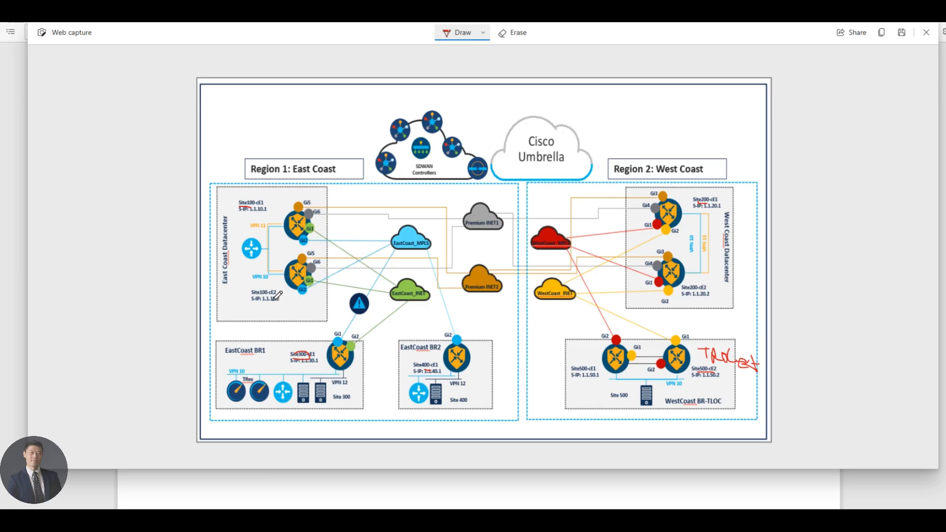
Mark the Site100-cE2 and Site100-cE1 labels in the East Coast Datacenter of the topology diagram with underlines
left_click_drag(248, 296, 277, 296)
left_click_drag(239, 206, 263, 205)
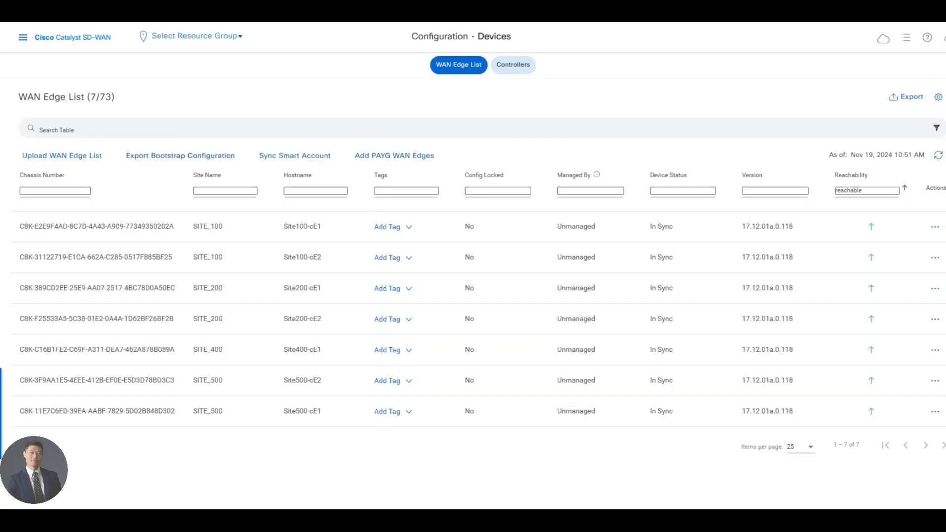
Switch to Catalyst SD-WAN Manager and try to apply the East_Coast_DC tag to Site100-cE1
left_click(408, 228)
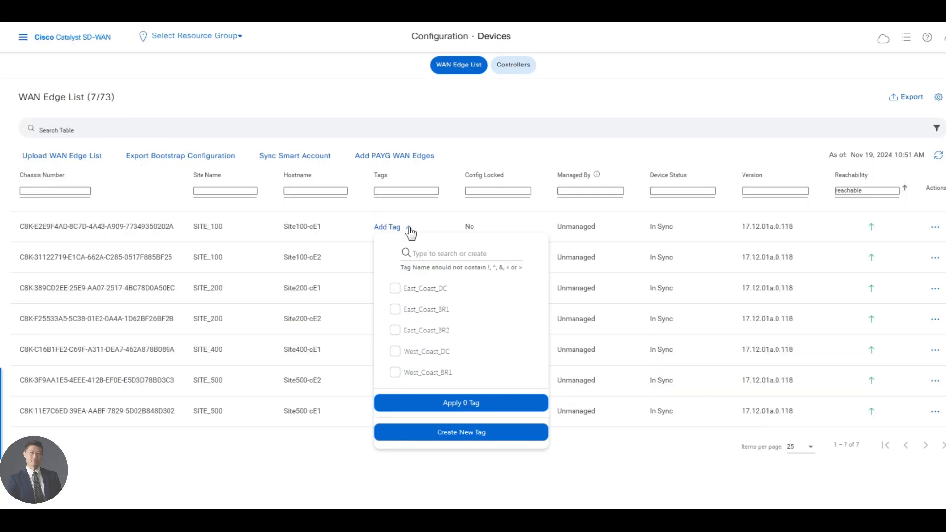
left_click(433, 295)
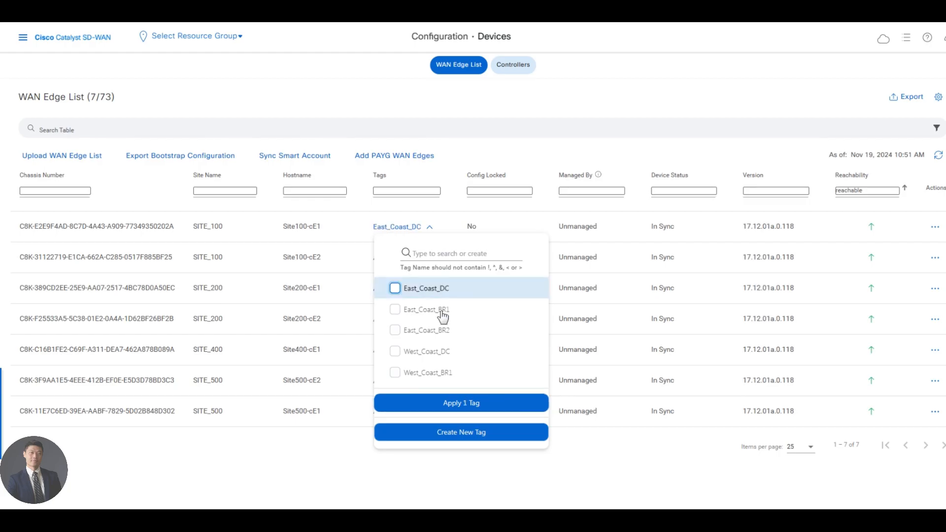
left_click(446, 402)
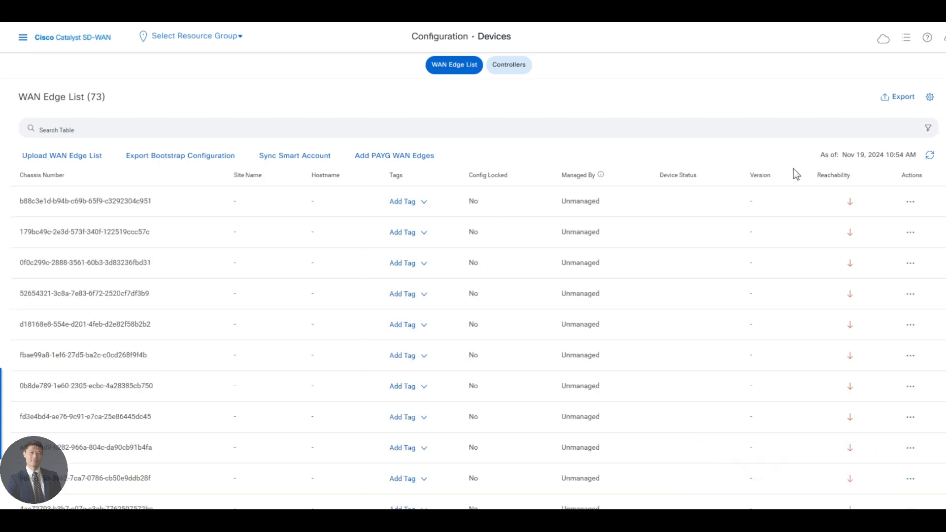
Filter the WAN edge list to reachable devices and apply the East_Coast_DC tag to Site100-cE1
left_click(928, 128)
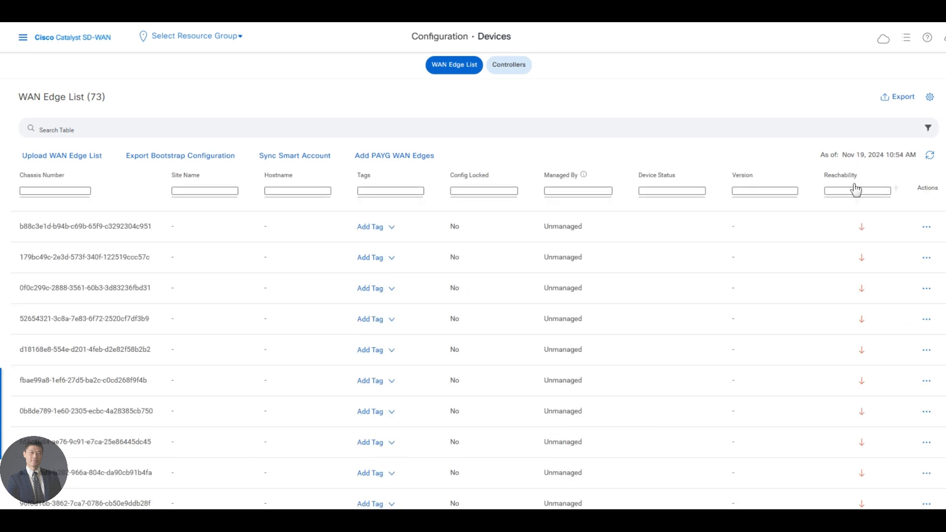
left_click(856, 191)
left_click(850, 211)
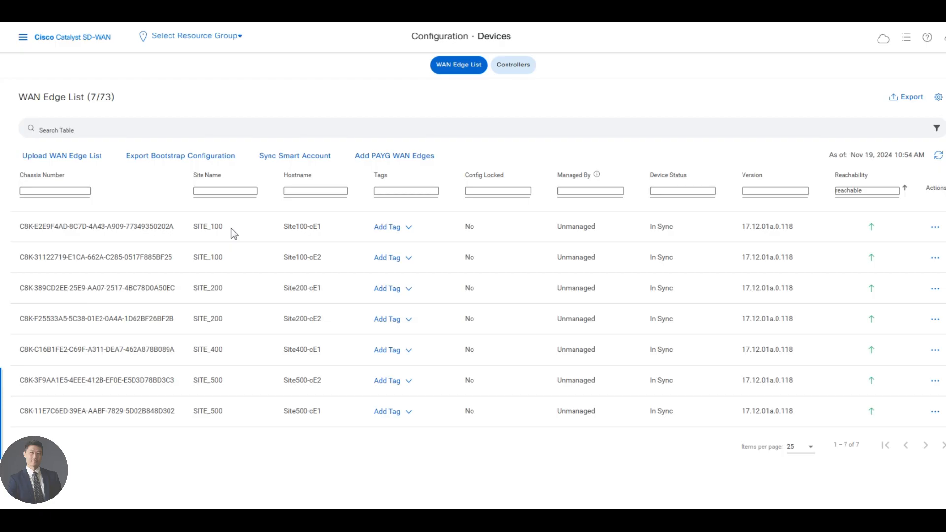
left_click(408, 229)
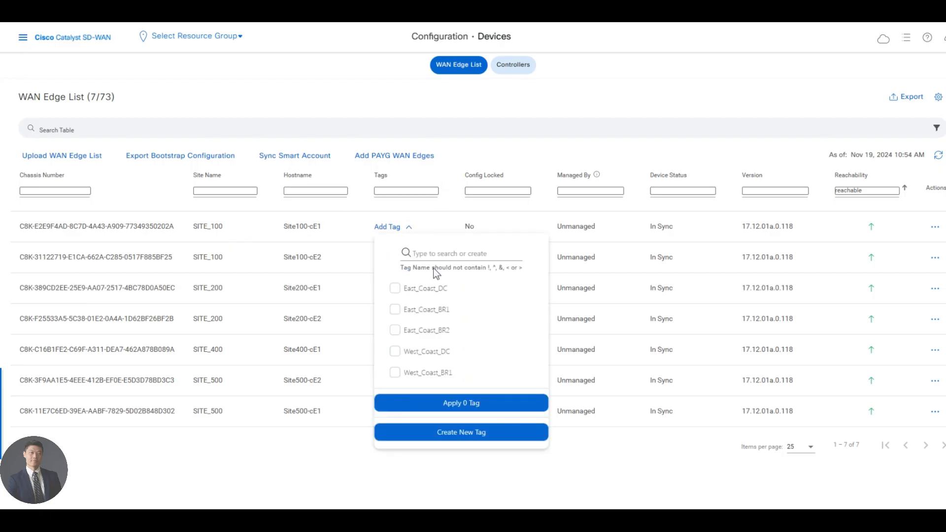
left_click(395, 289)
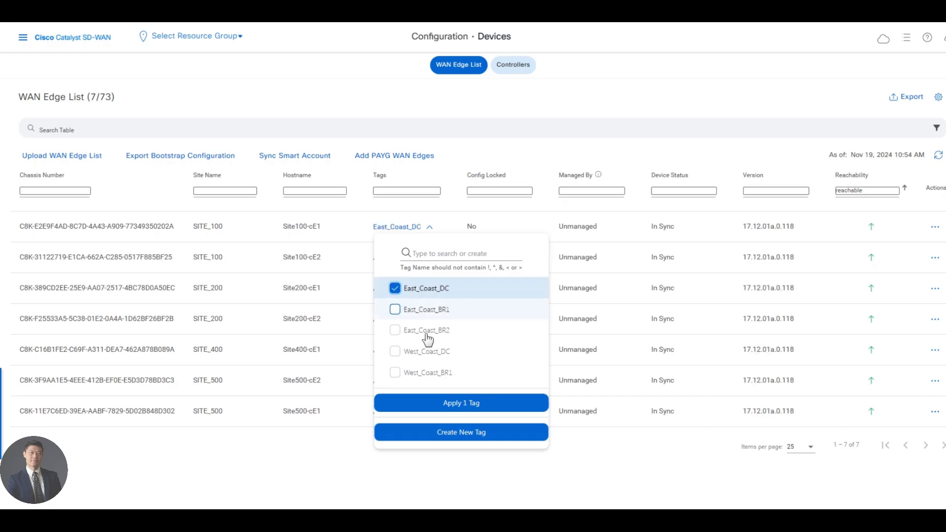
left_click(459, 405)
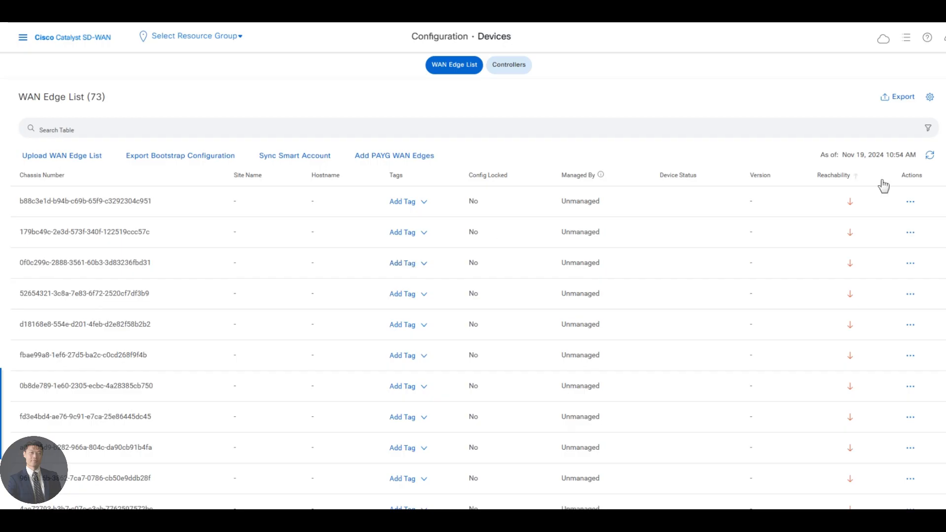
Filter the list to reachable devices again and try to apply the East_Coast_DC tag to Site100-cE2
left_click(927, 129)
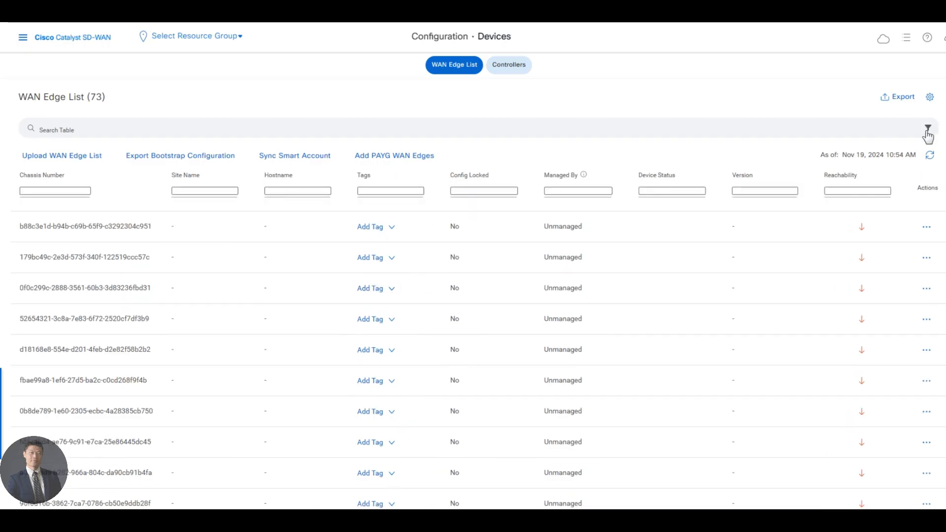
left_click(860, 195)
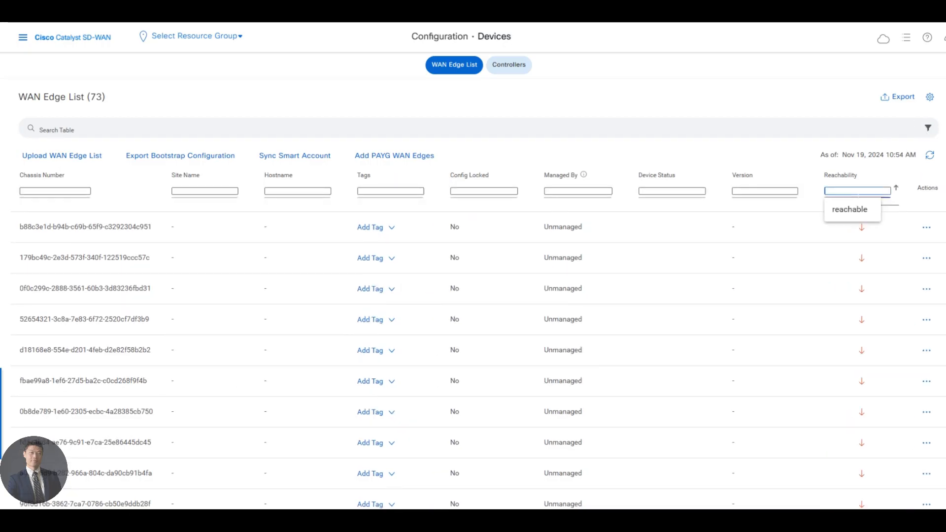
left_click(839, 213)
left_click(406, 260)
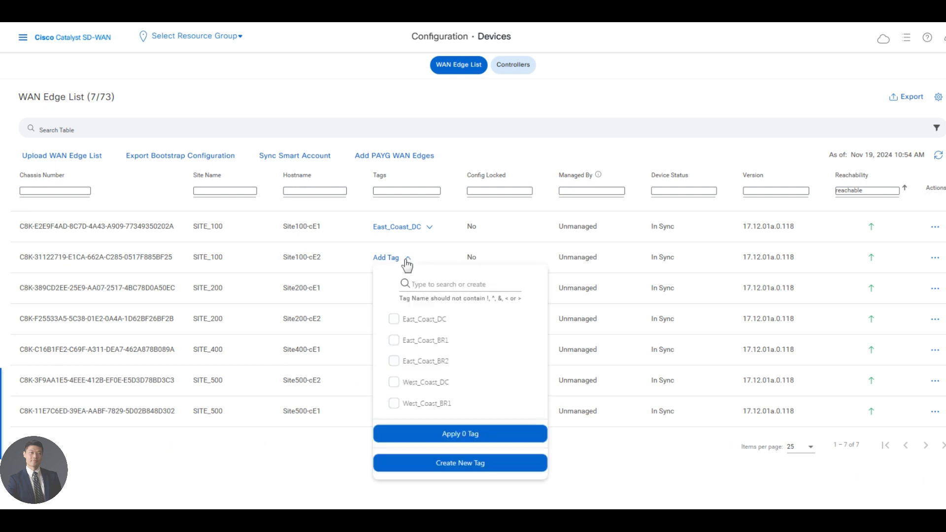
left_click(394, 319)
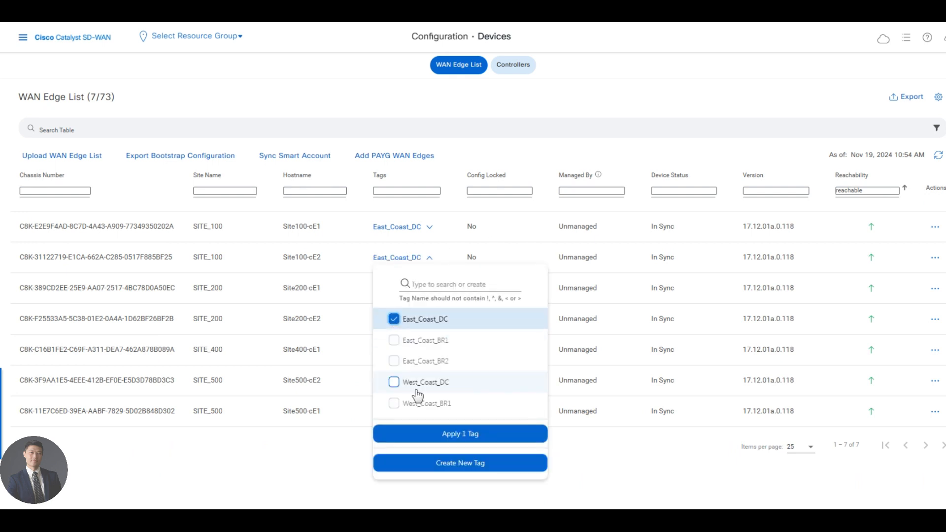
left_click(434, 435)
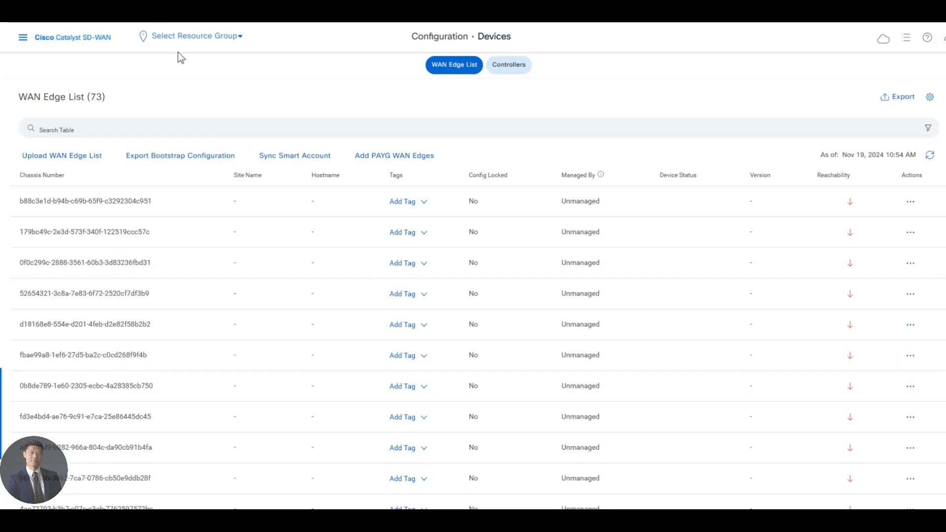
Restore the reachable filter on the WAN edge list and apply the East_Coast_DC tag to Site100-cE2
left_click(928, 130)
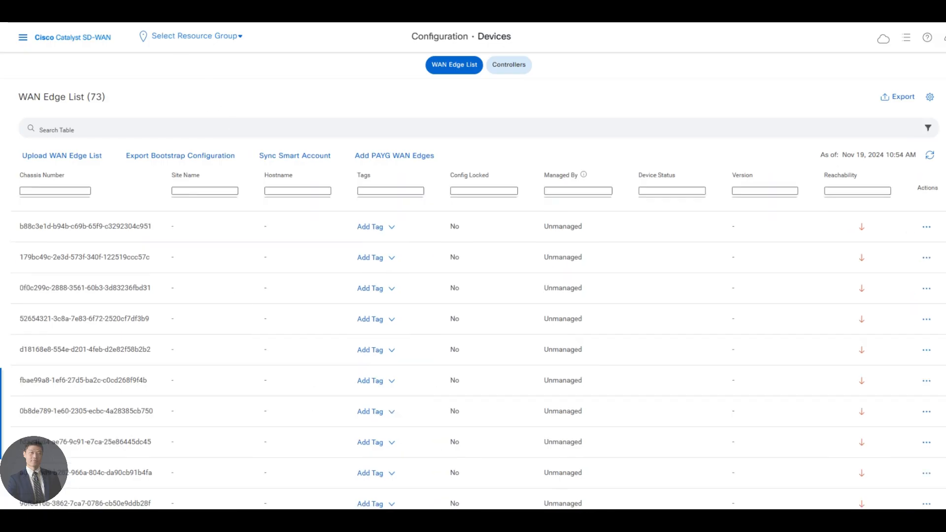
left_click(847, 190)
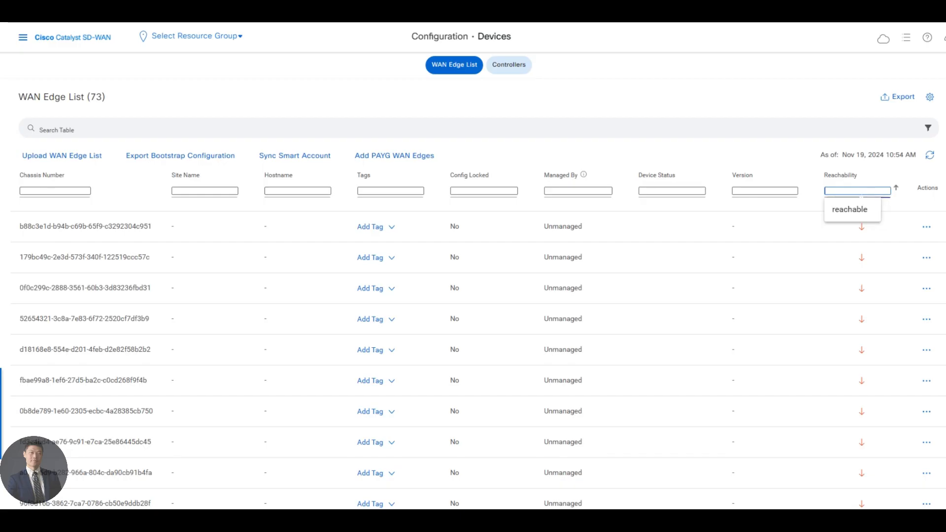
left_click(858, 211)
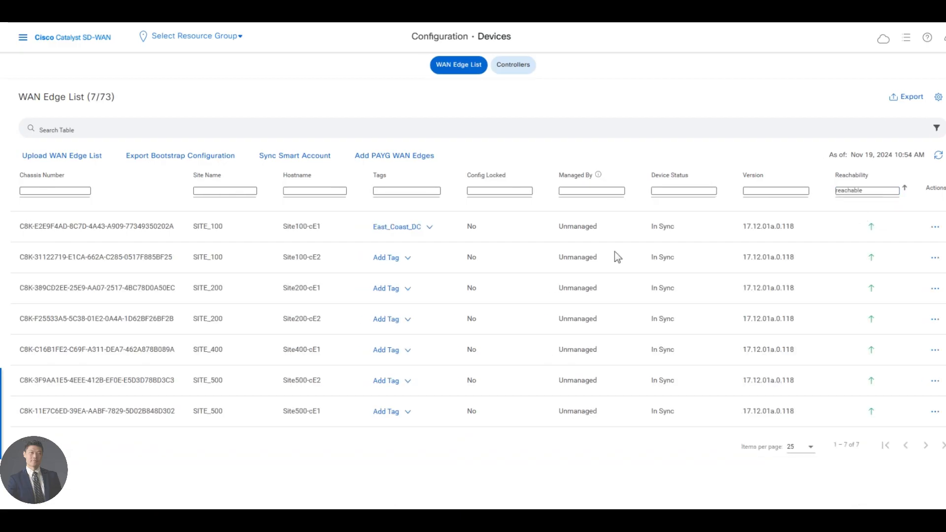
left_click(407, 259)
left_click(393, 319)
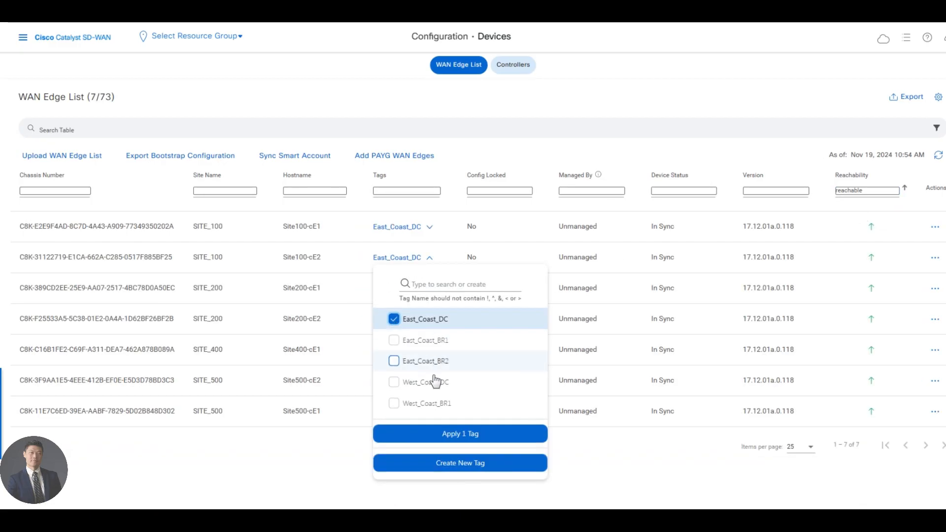
left_click(457, 436)
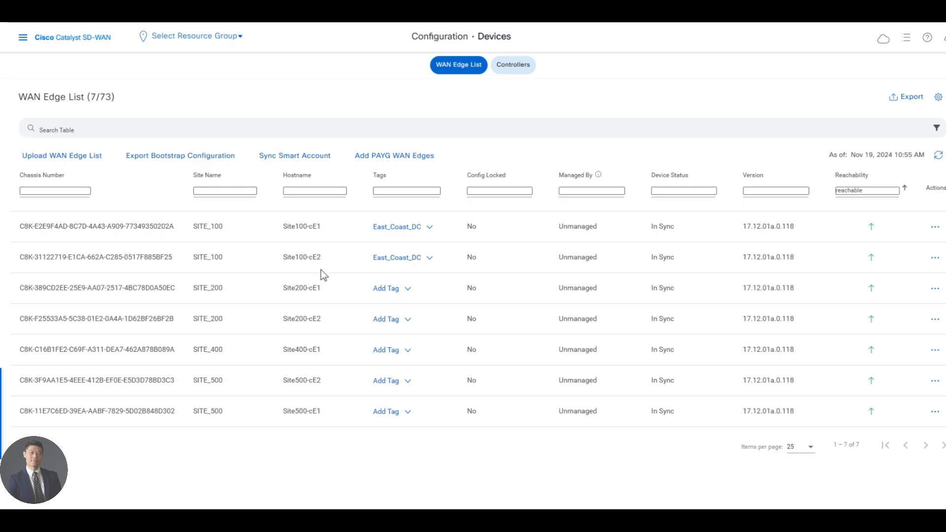
Try to apply the West_Coast_DC tag to Site200-cE1
left_click(409, 290)
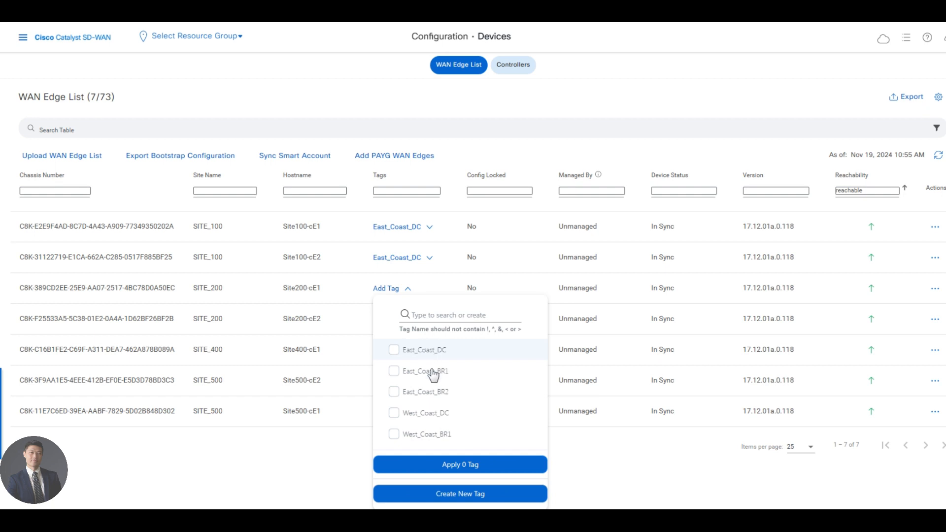
left_click(421, 418)
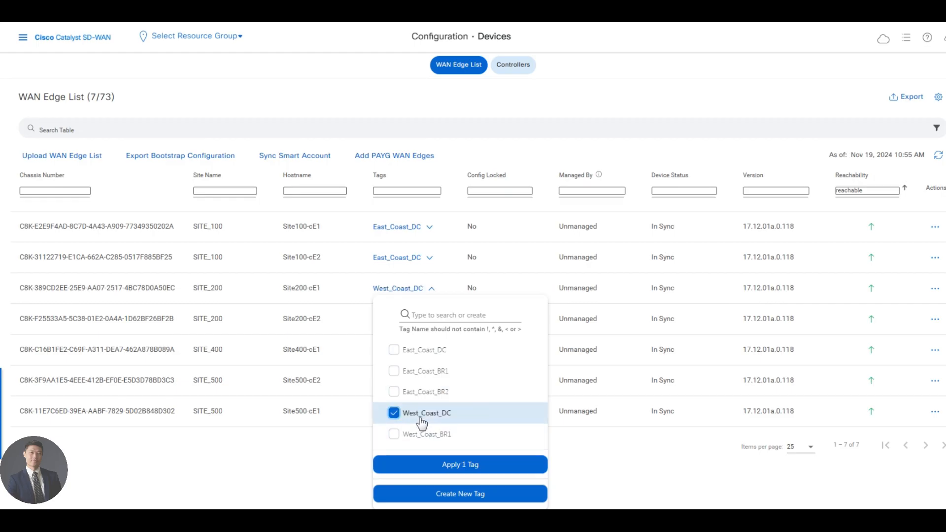
left_click(449, 466)
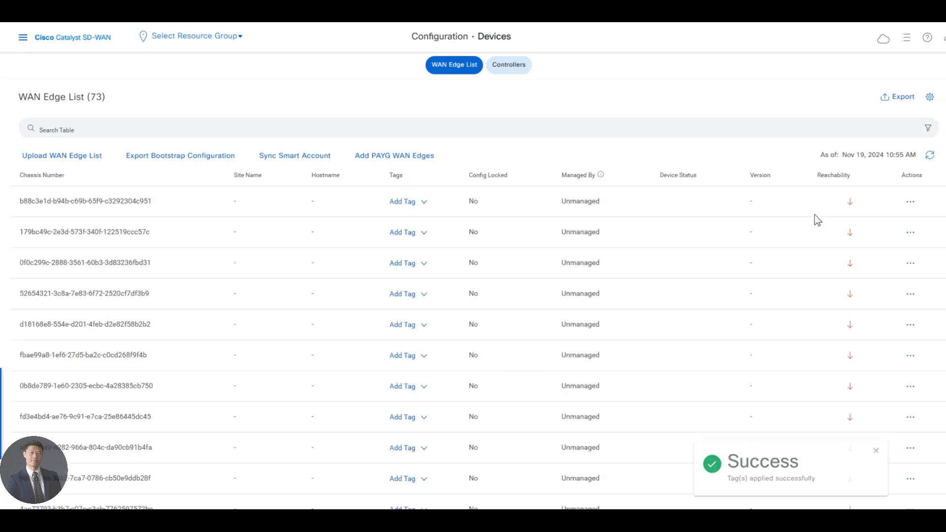
Filter the WAN edge list to reachable devices and apply the West_Coast_DC tag to Site200-cE1
left_click(928, 129)
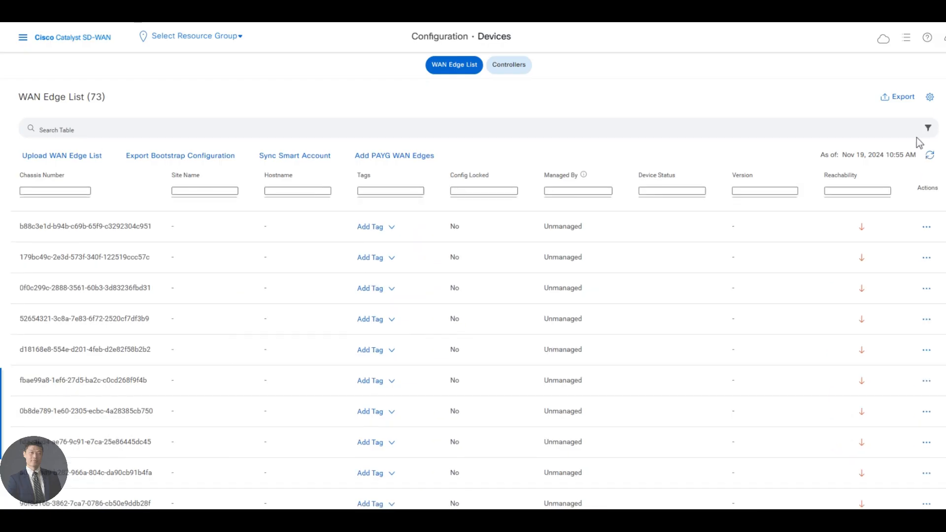
left_click(856, 191)
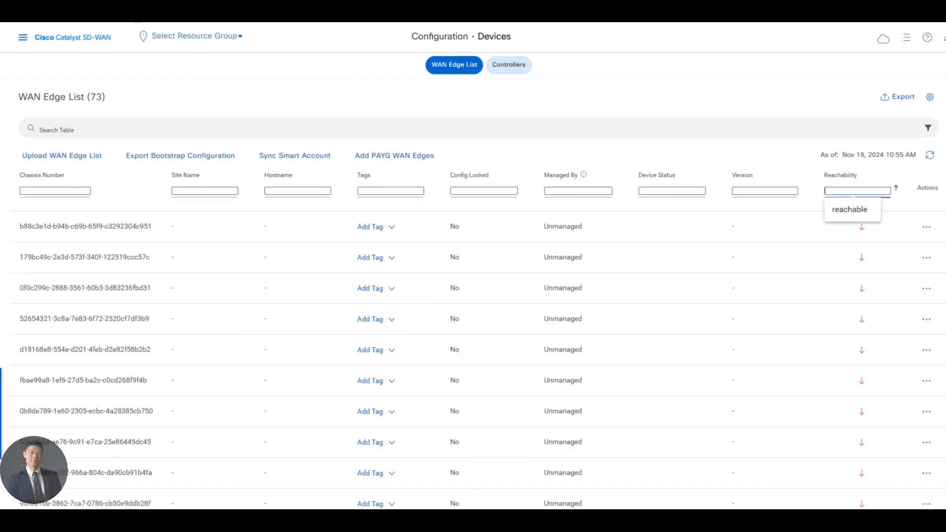
left_click(856, 215)
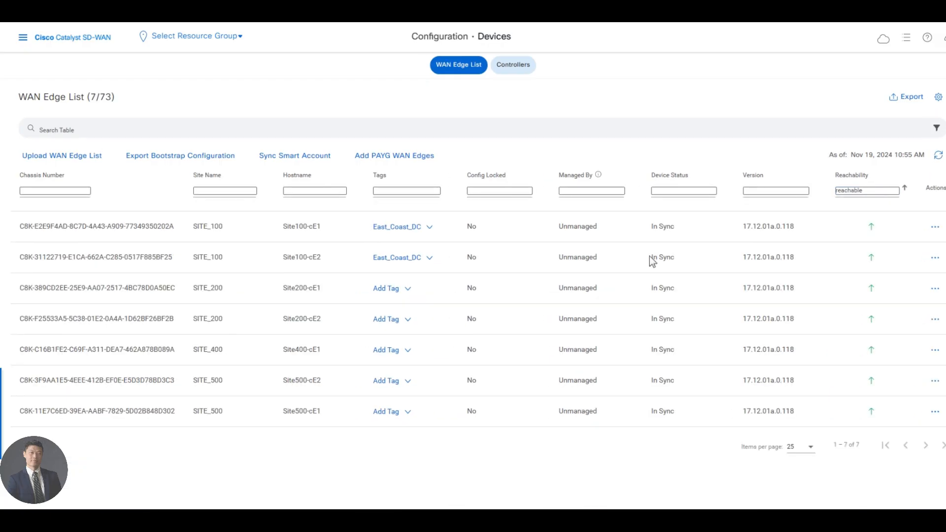
left_click(407, 289)
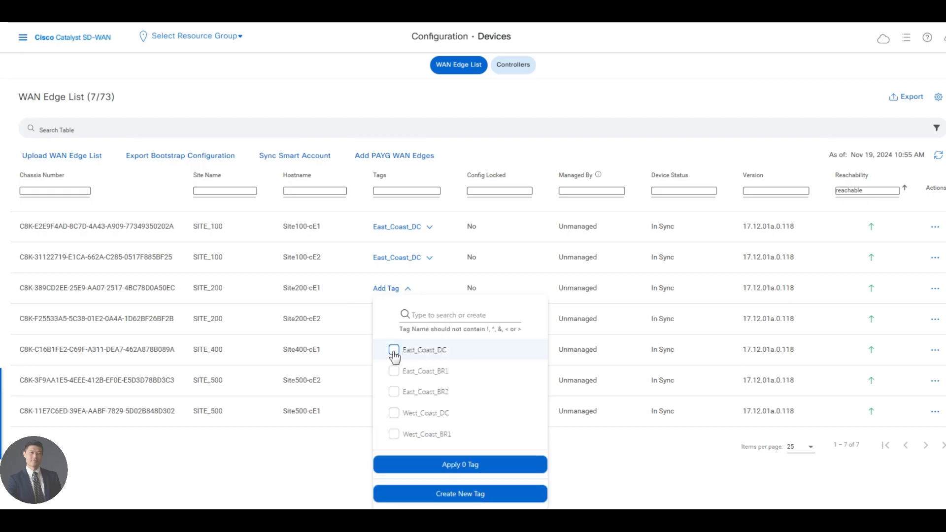
left_click(394, 413)
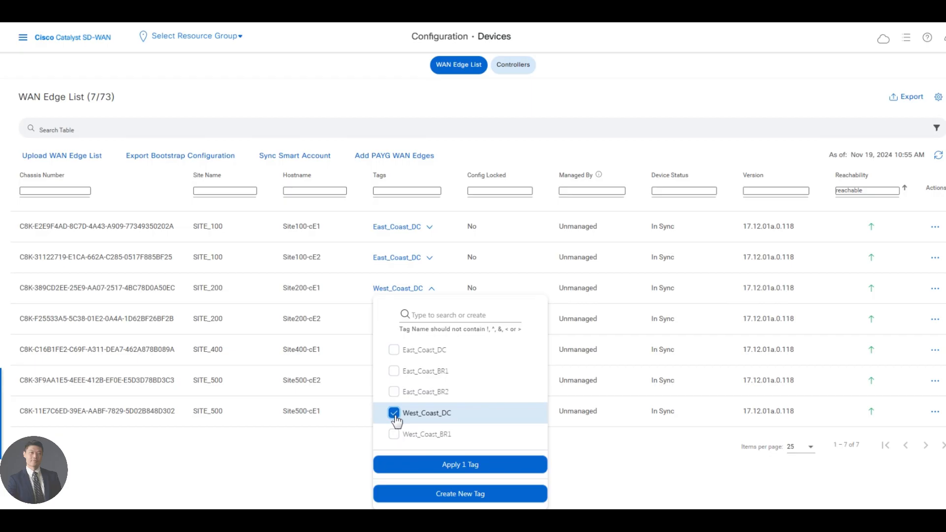
left_click(462, 472)
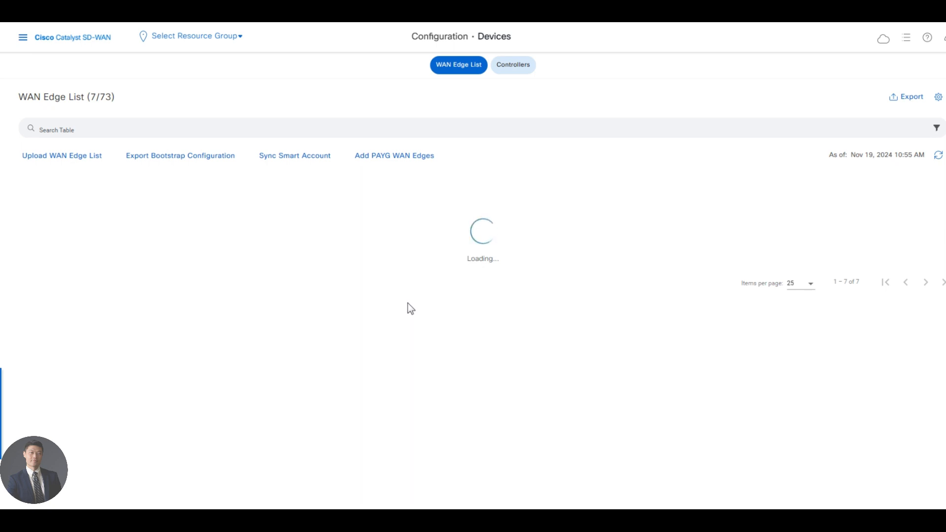
Filter the list to reachable devices again and try to apply the West_Coast_DC tag to Site200-cE2
left_click(928, 129)
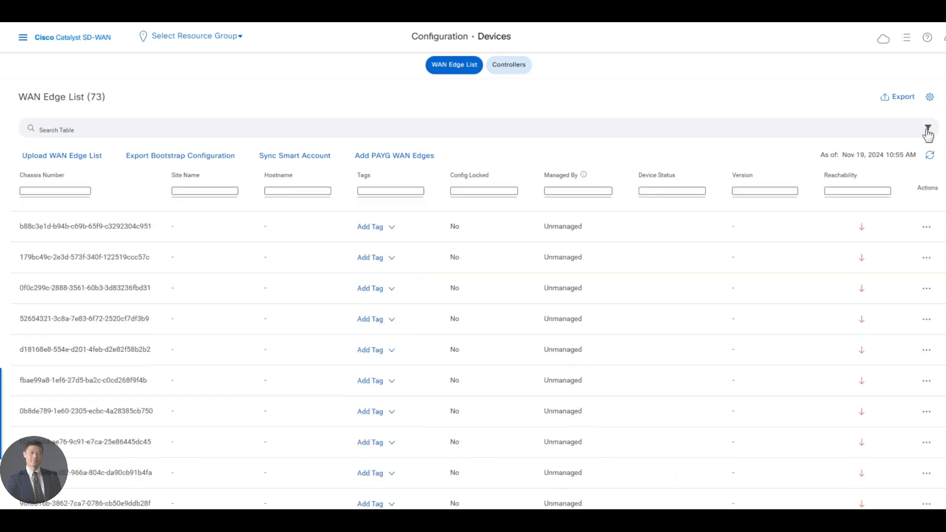
left_click(868, 191)
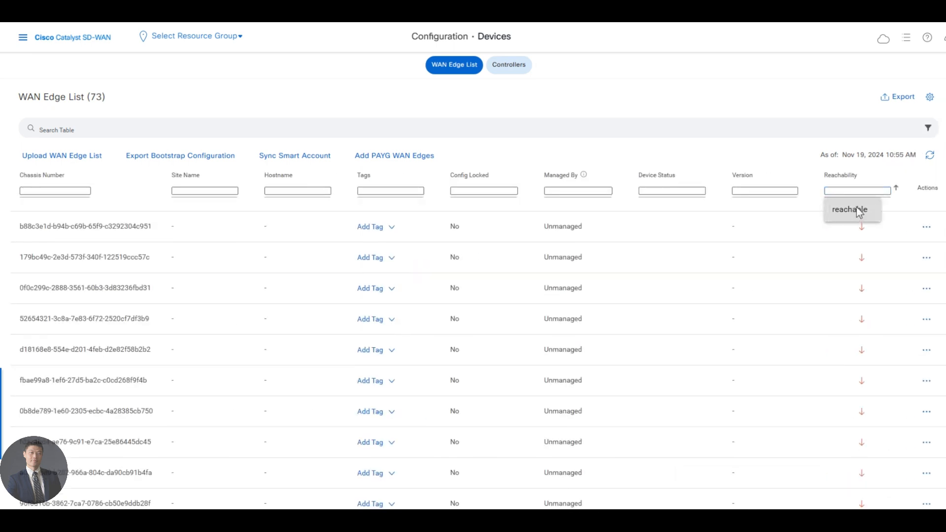
left_click(859, 212)
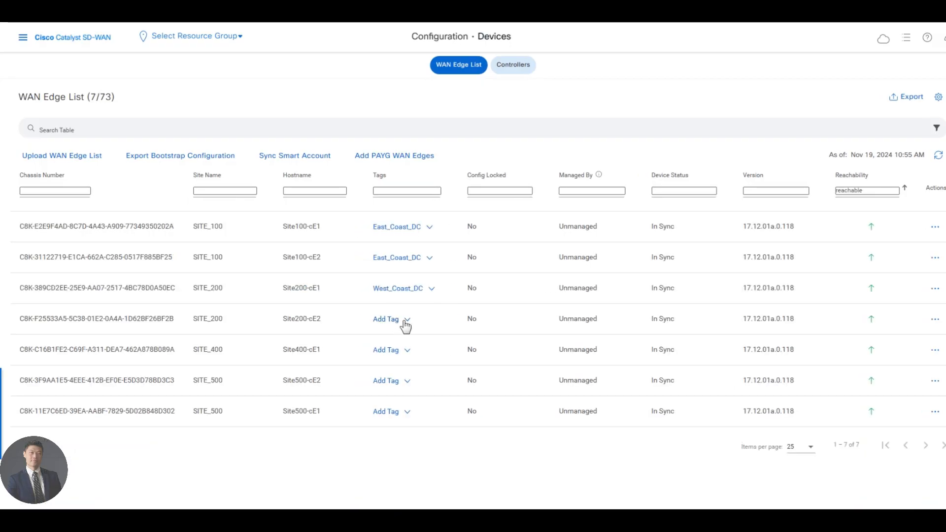
left_click(405, 321)
left_click(402, 223)
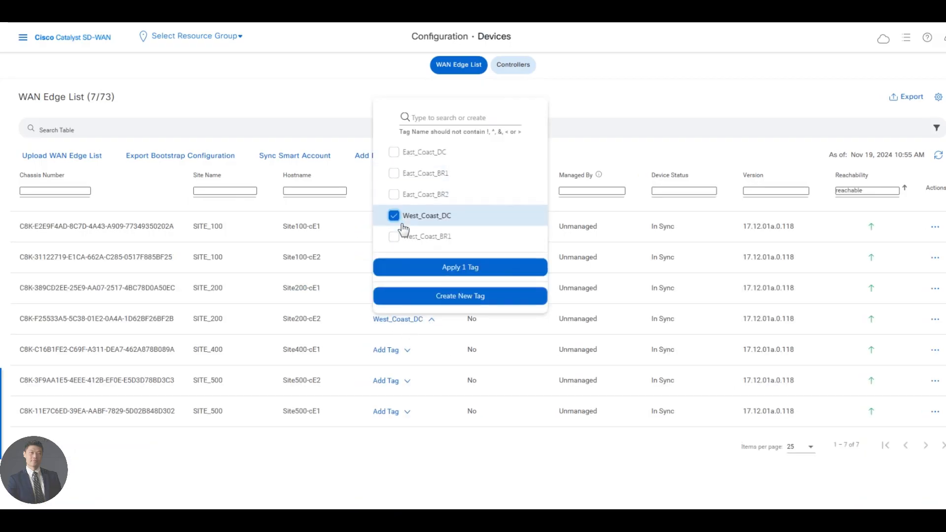
left_click(459, 268)
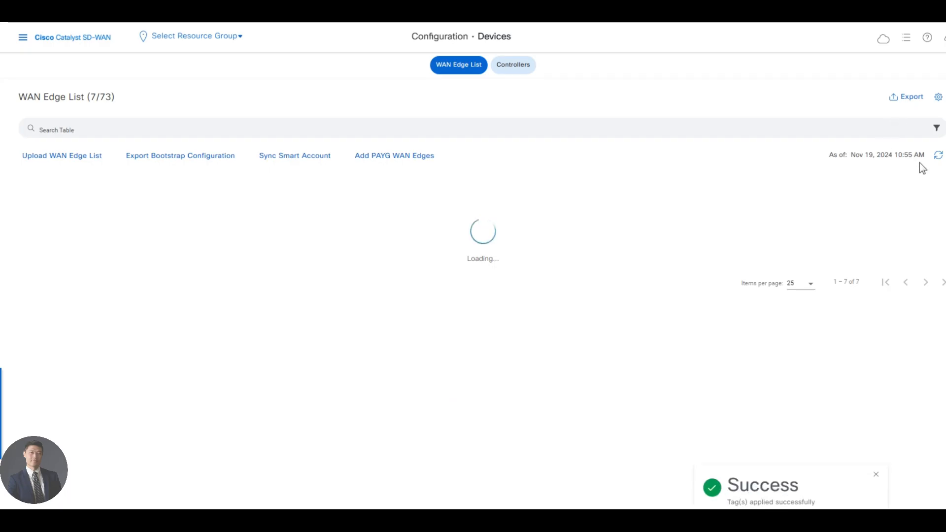
Filter the WAN edge list by reachability to show only reachable devices
left_click(928, 129)
left_click(857, 191)
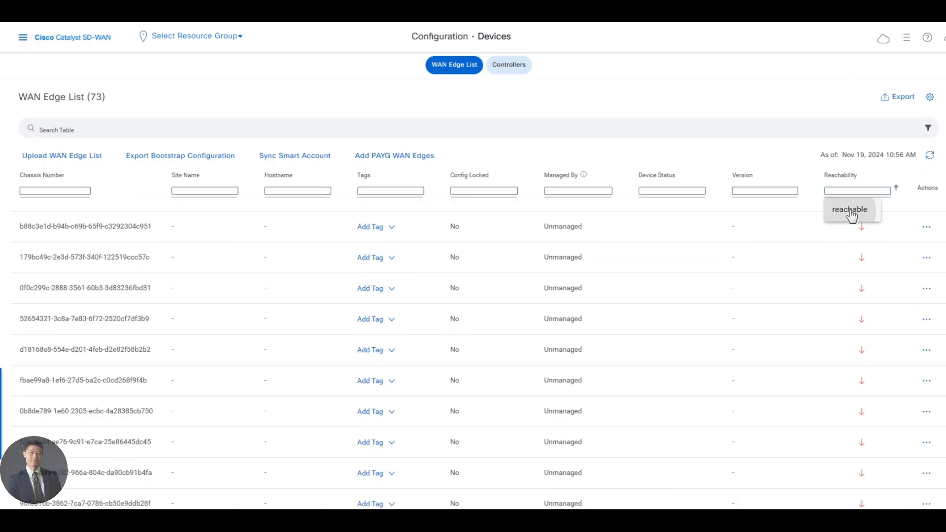
left_click(857, 210)
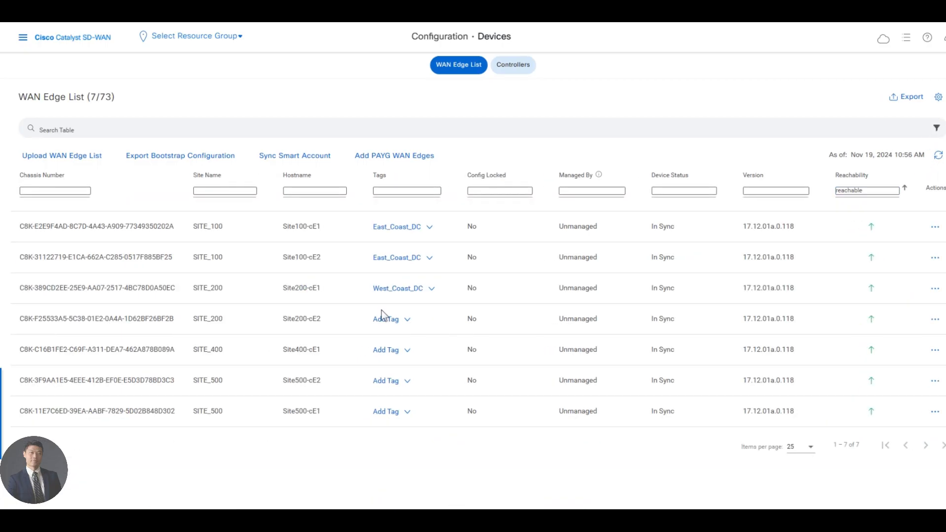
Apply the West_Coast_DC tag to Site200-cE2, and filter the WAN edge list to reachable devices again
left_click(407, 321)
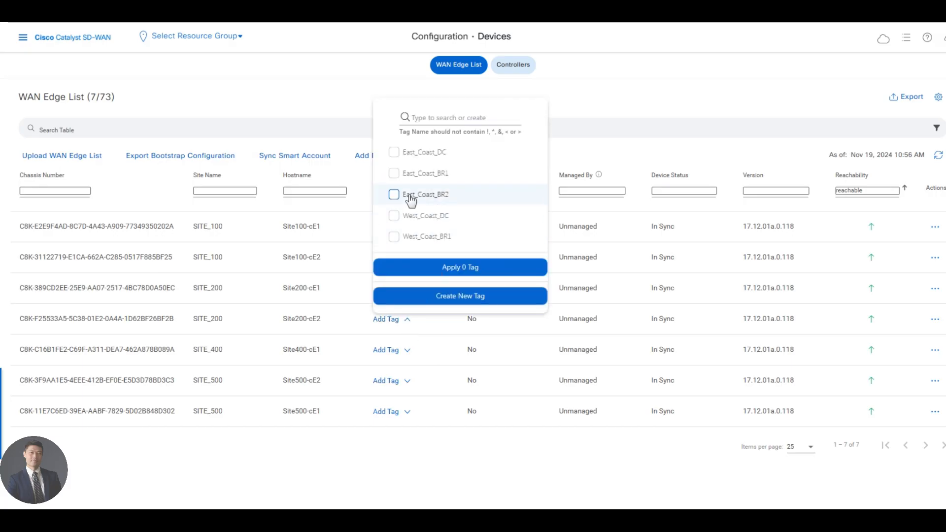
left_click(405, 224)
left_click(449, 267)
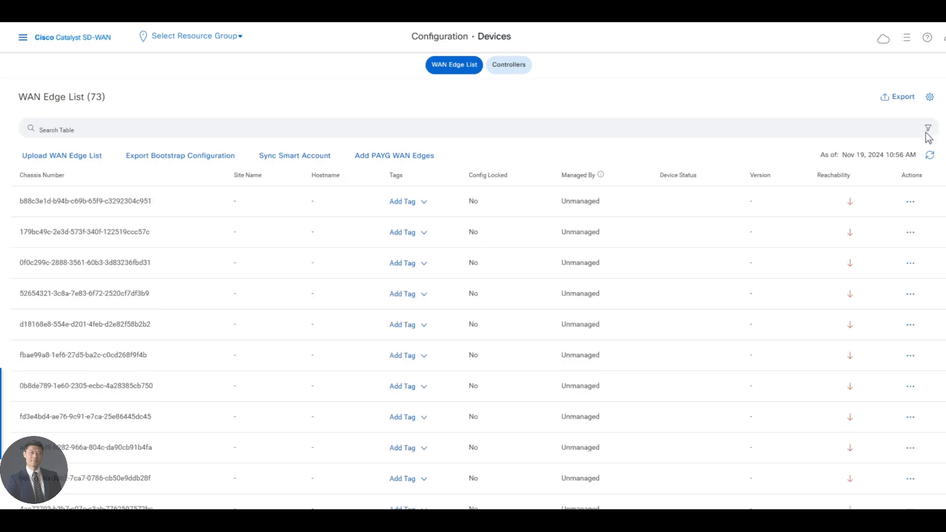
left_click(929, 128)
left_click(834, 191)
left_click(845, 209)
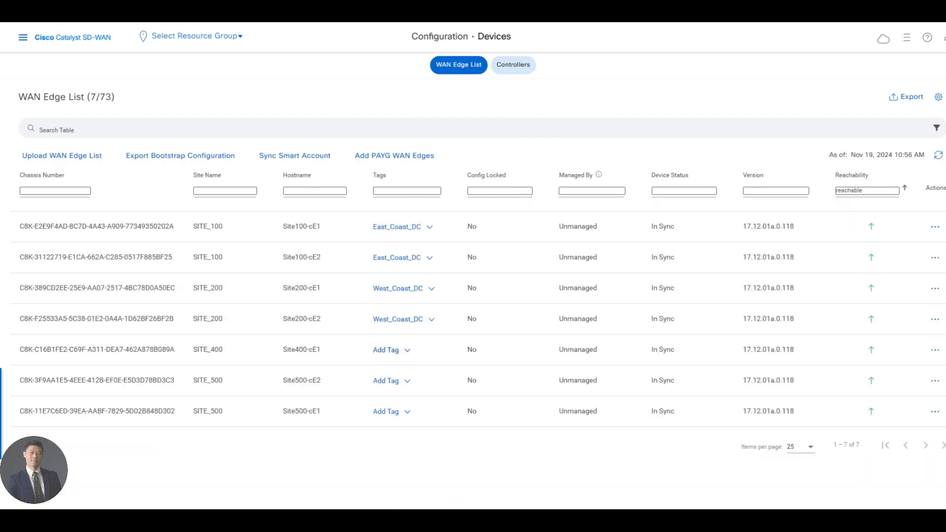
Switch to the web capture of the network topology, underline the Site200-cE1 and Site200-cE2 labels, and return to the WAN edge list
key("ctrl+Tab")
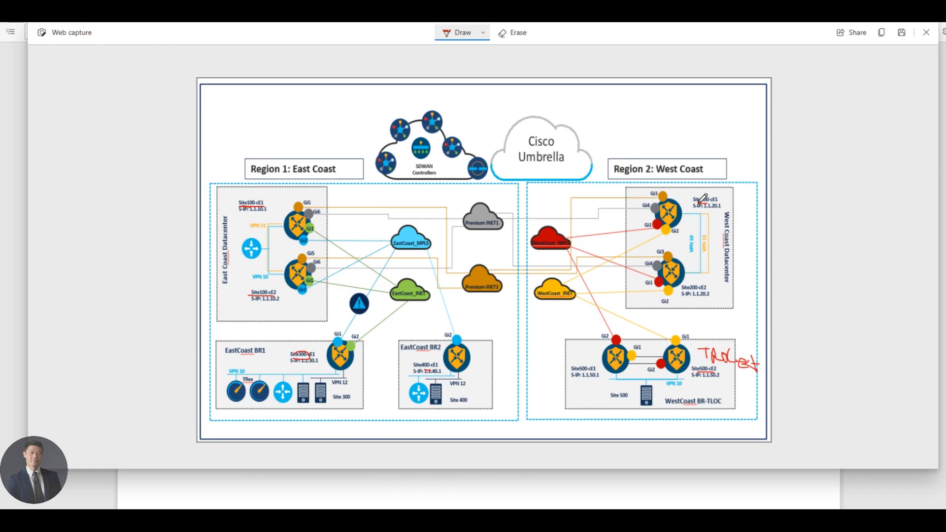
left_click_drag(698, 202, 722, 200)
left_click_drag(682, 294, 712, 293)
key("ctrl+shift+Tab")
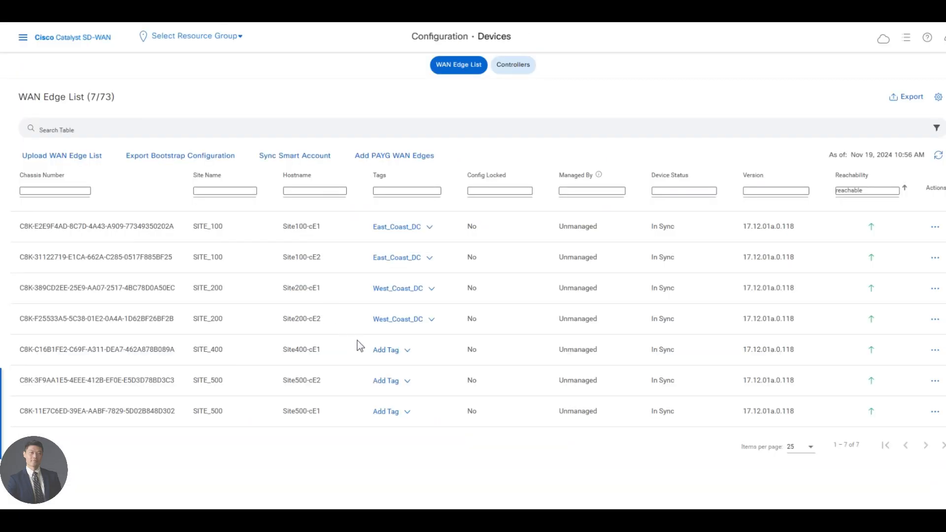
key("ctrl+Tab")
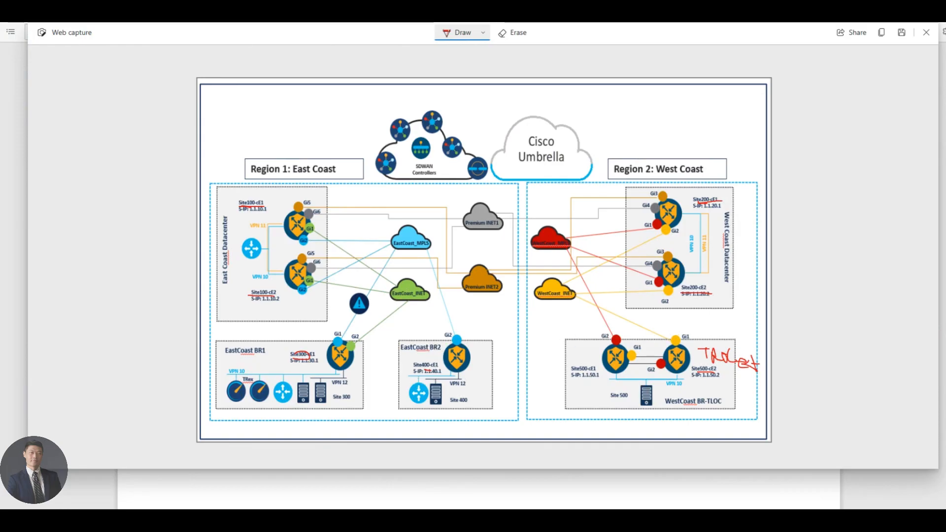
key("ctrl+Tab")
Try to apply the East_Coast_BR2 tag to Site400-cE1
left_click(408, 352)
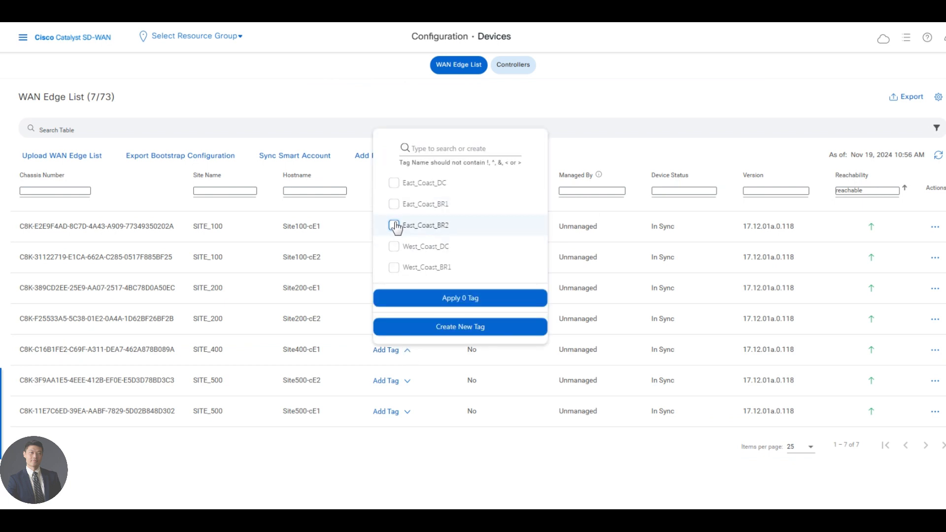
left_click(395, 225)
left_click(476, 301)
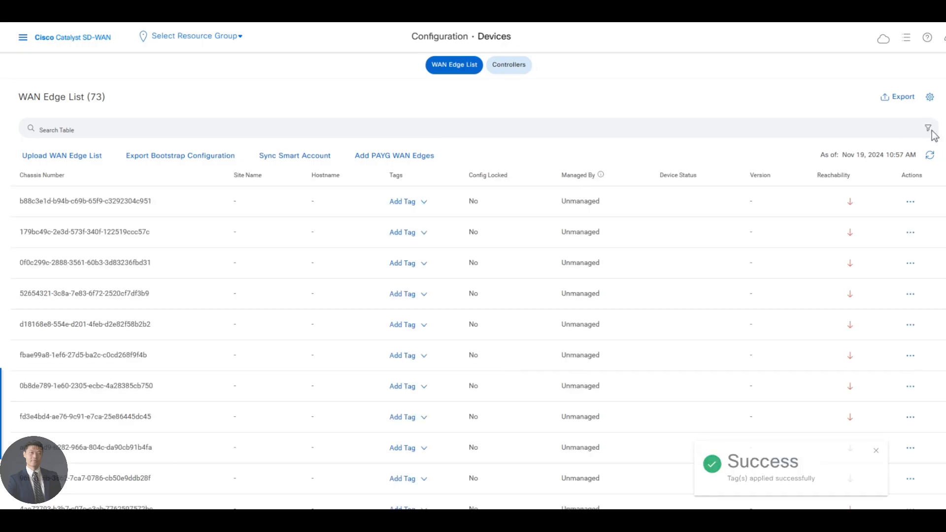
Filter the WAN edge list to reachable devices and apply the East_Coast_BR2 tag to Site400-cE1
left_click(928, 130)
left_click(858, 191)
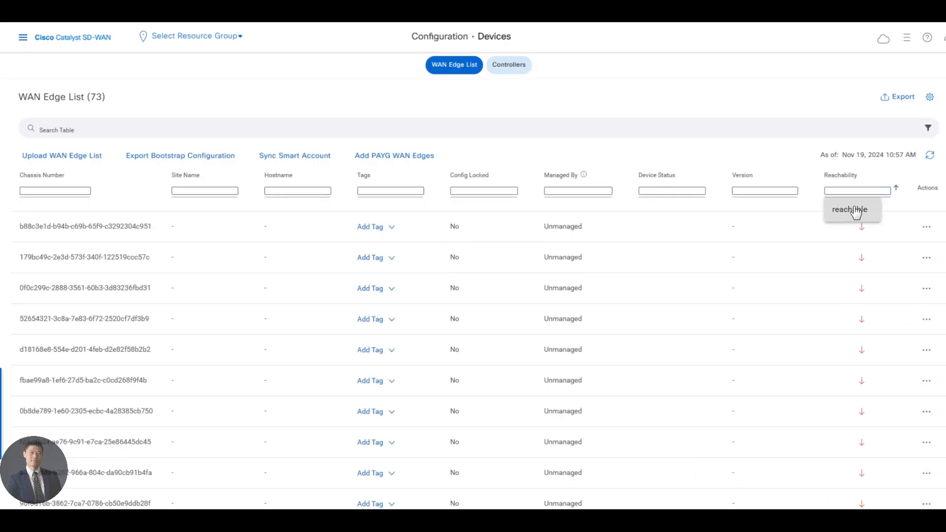
left_click(852, 208)
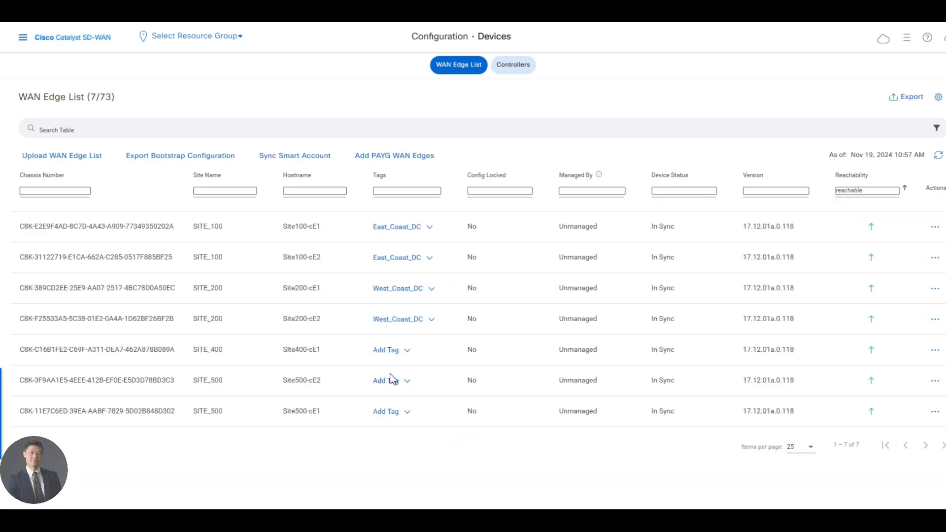
left_click(383, 353)
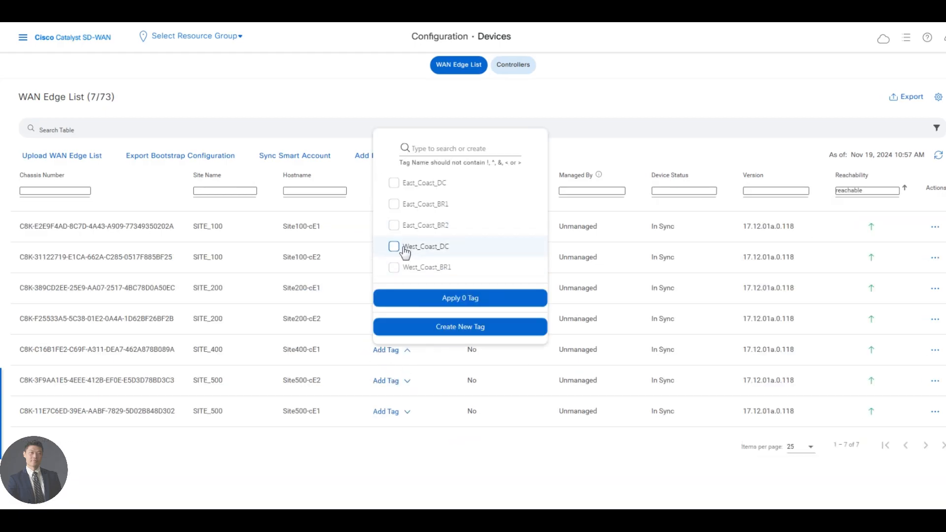
left_click(394, 226)
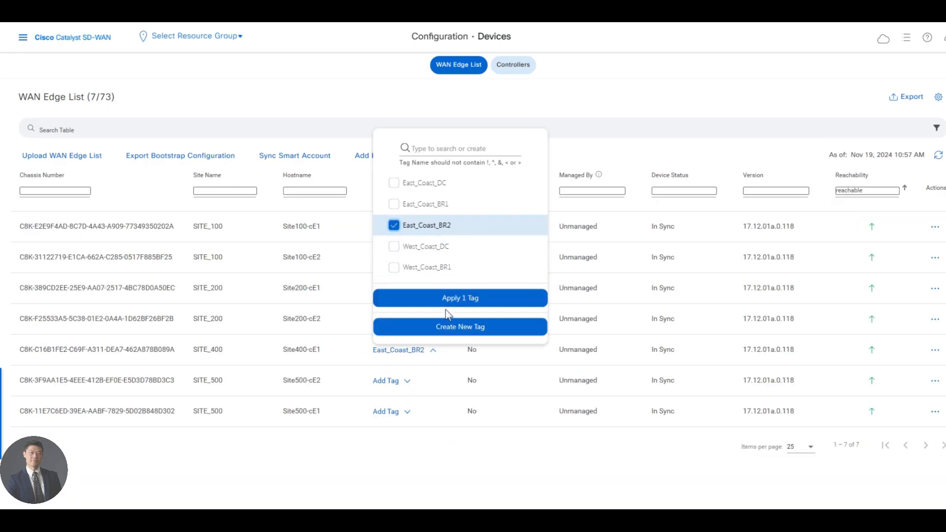
left_click(454, 301)
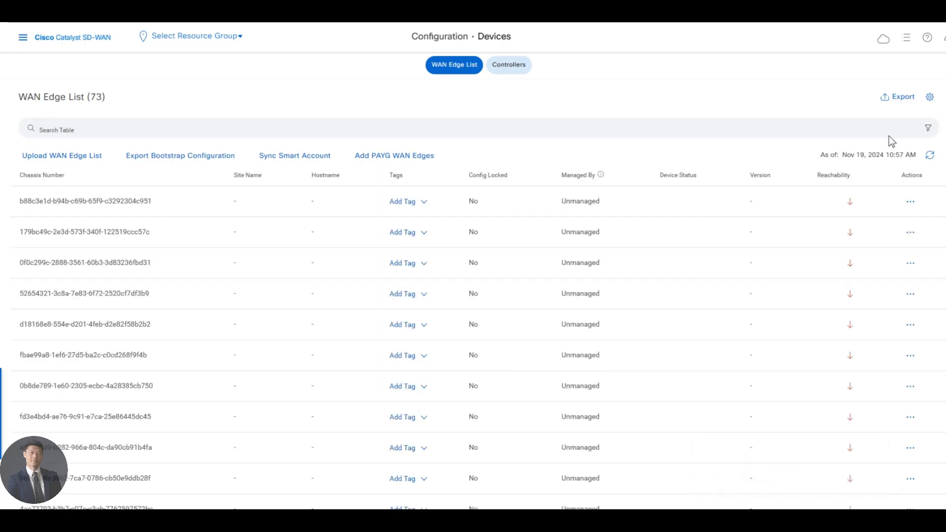
Filter the WAN edge list by reachability to show only reachable devices
left_click(928, 128)
left_click(867, 191)
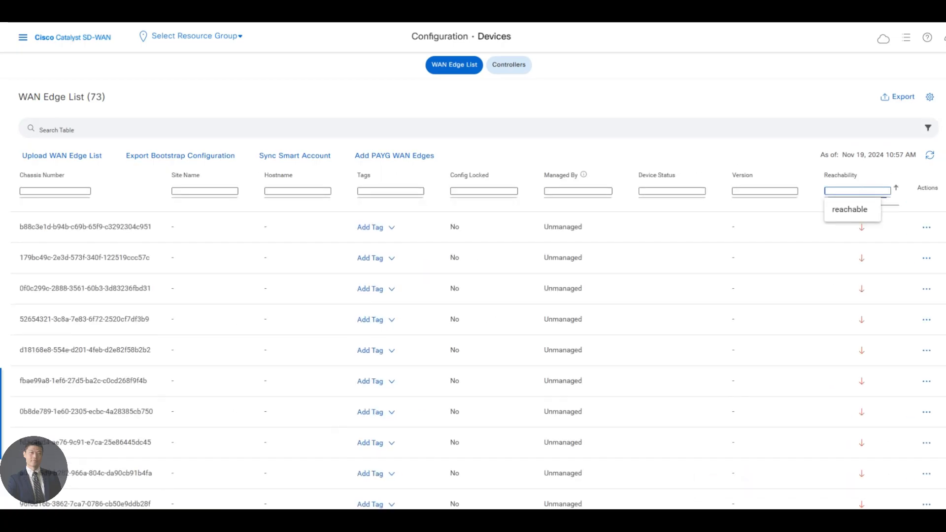
left_click(854, 217)
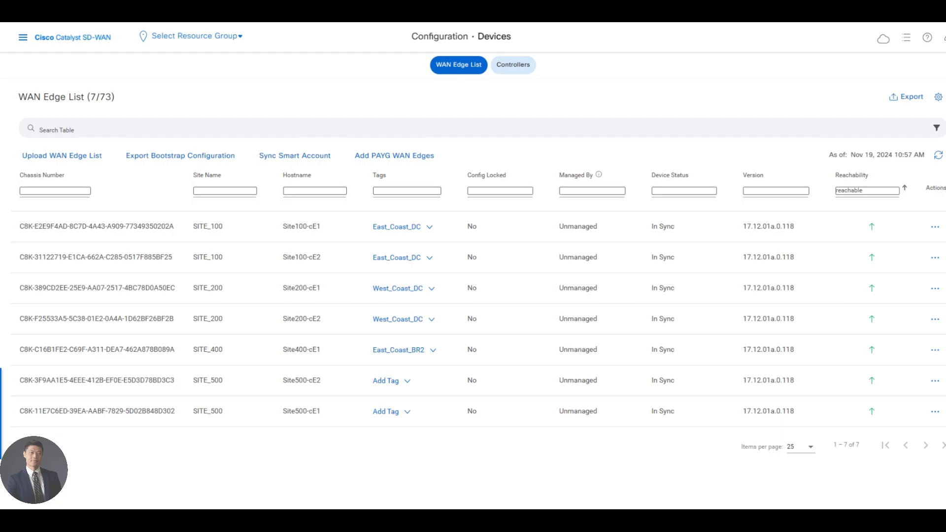
Switch to the web capture of the network topology and underline the Site500-cE1 and Site500-cE2 labels
key("alt+Tab")
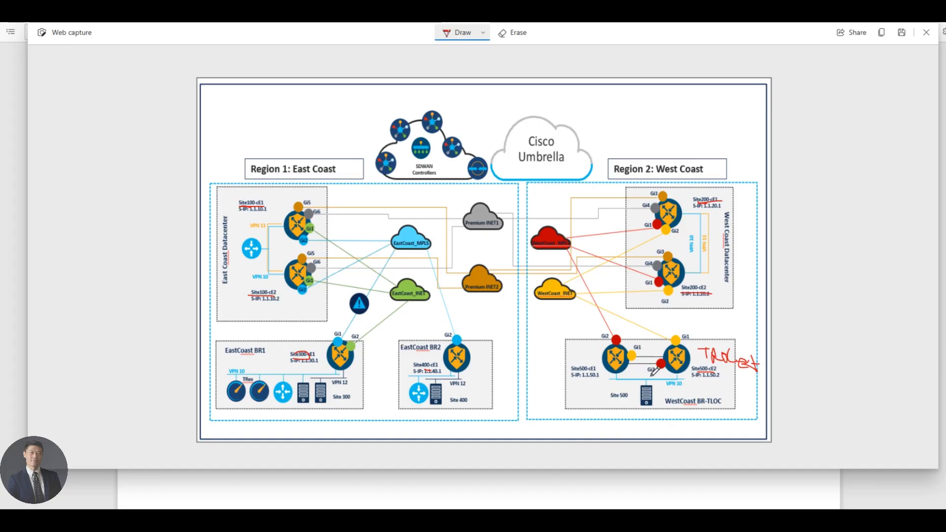
left_click_drag(568, 376, 598, 374)
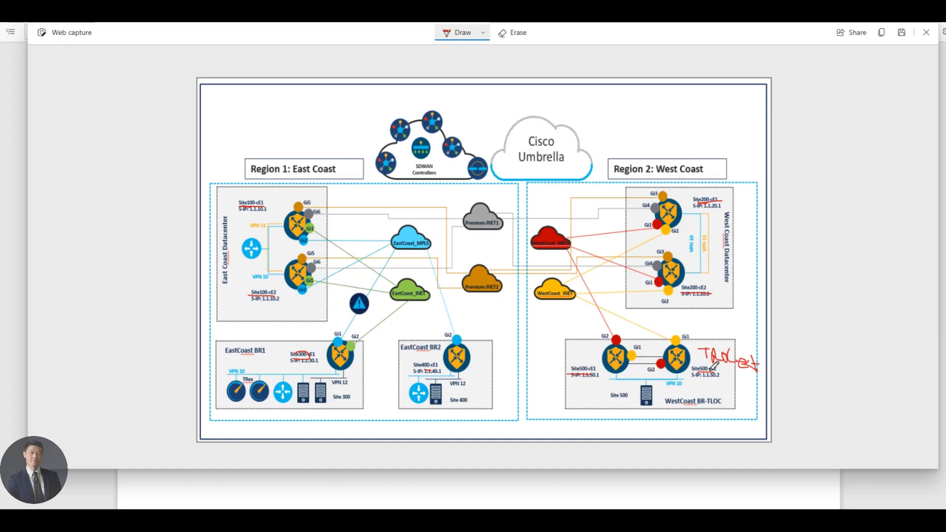
left_click_drag(692, 375, 720, 374)
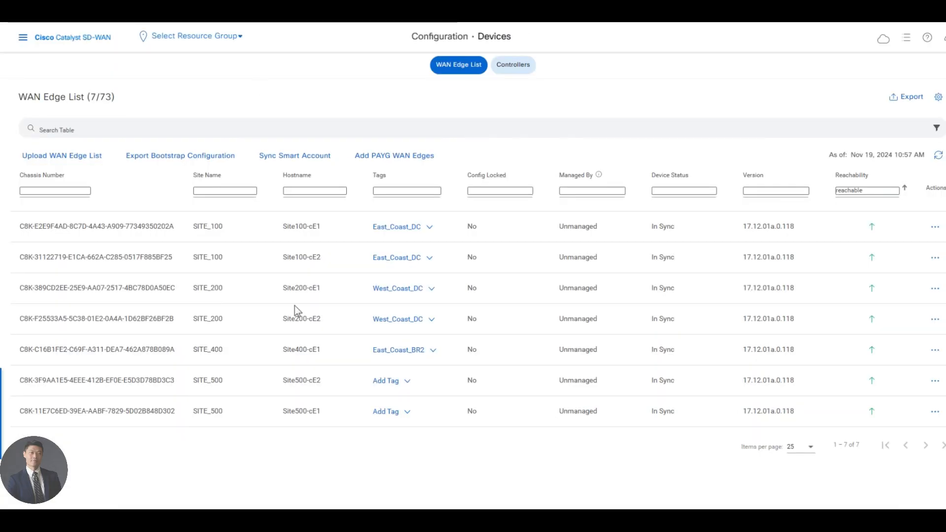
Try to apply the West_Coast_BR1 tag to Site500-cE2 in the WAN edge list
left_click(407, 381)
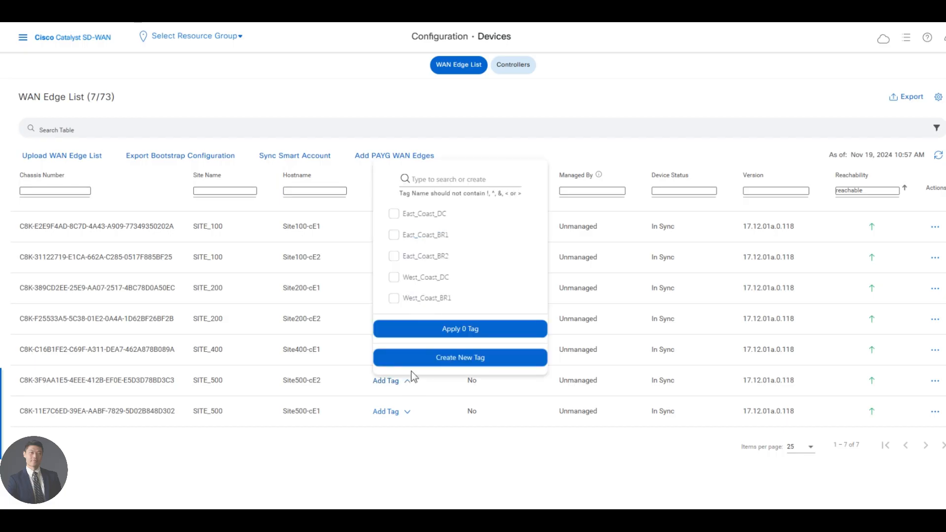
left_click(393, 298)
left_click(459, 335)
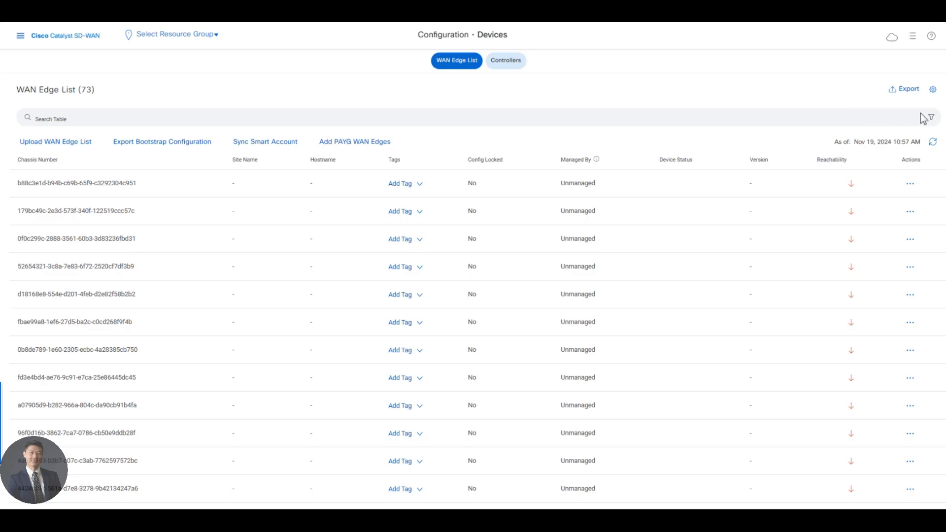
Filter the WAN edge list to reachable devices and apply the West_Coast_BR1 tag to Site500-cE2
left_click(931, 121)
left_click(856, 175)
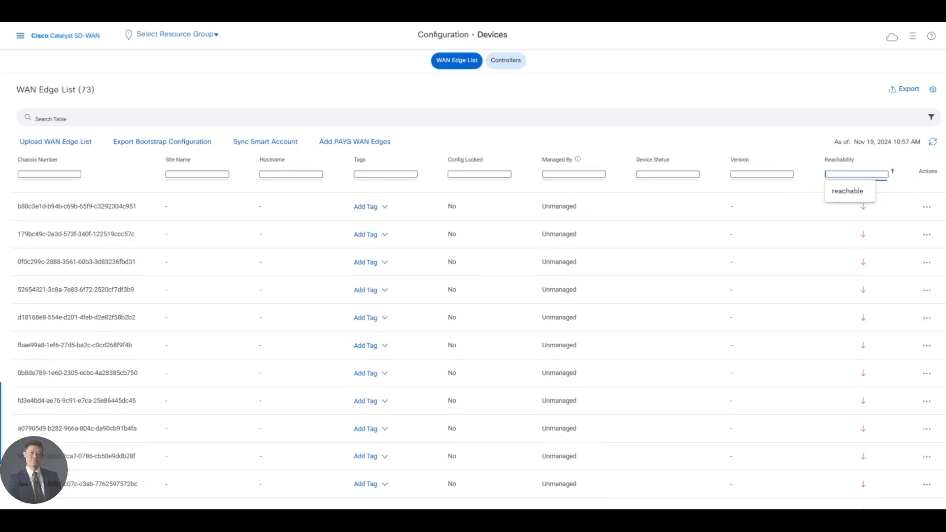
left_click(836, 191)
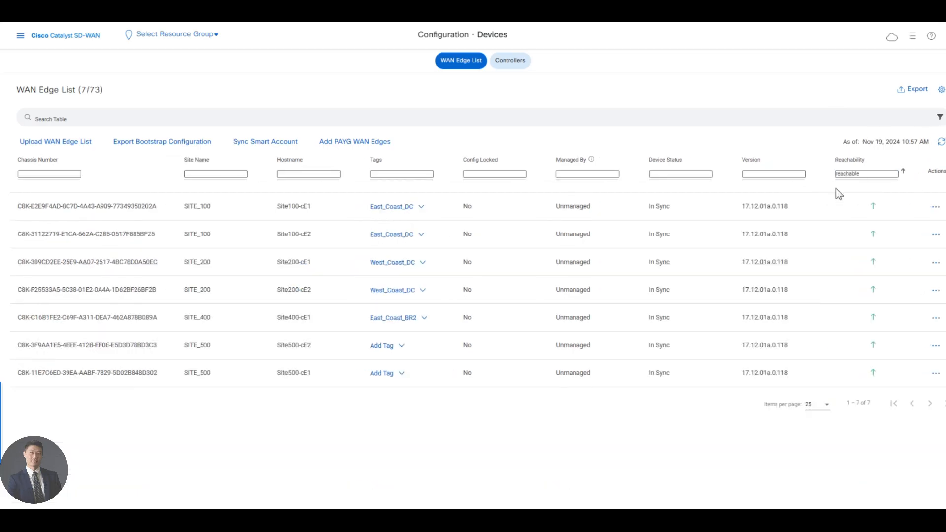
left_click(401, 346)
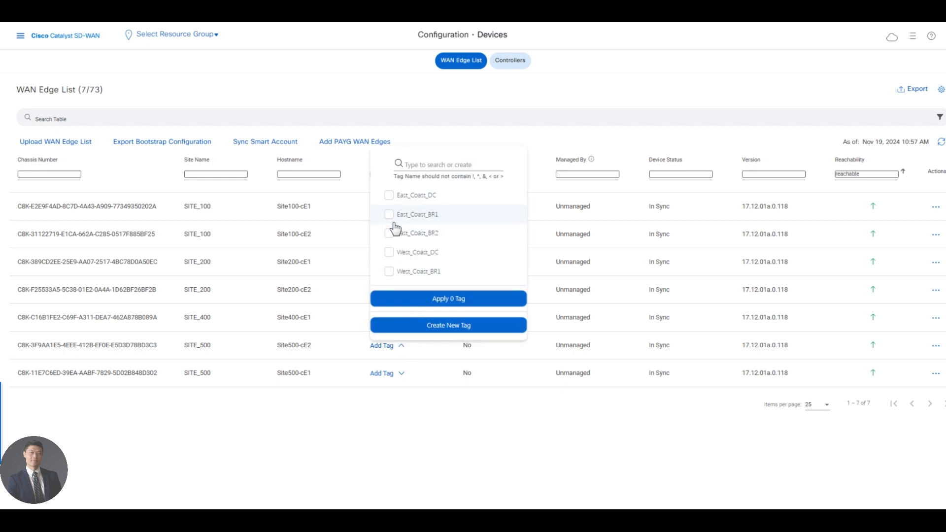
left_click(388, 271)
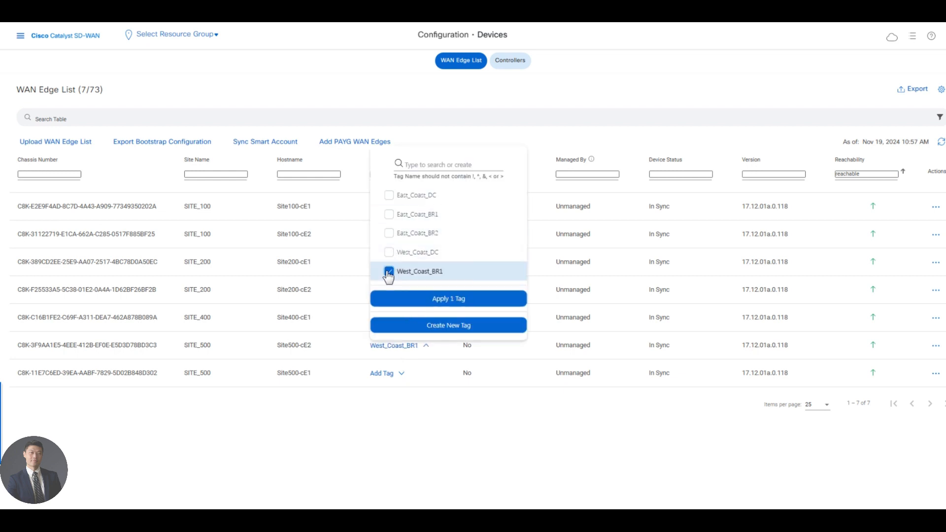
left_click(438, 302)
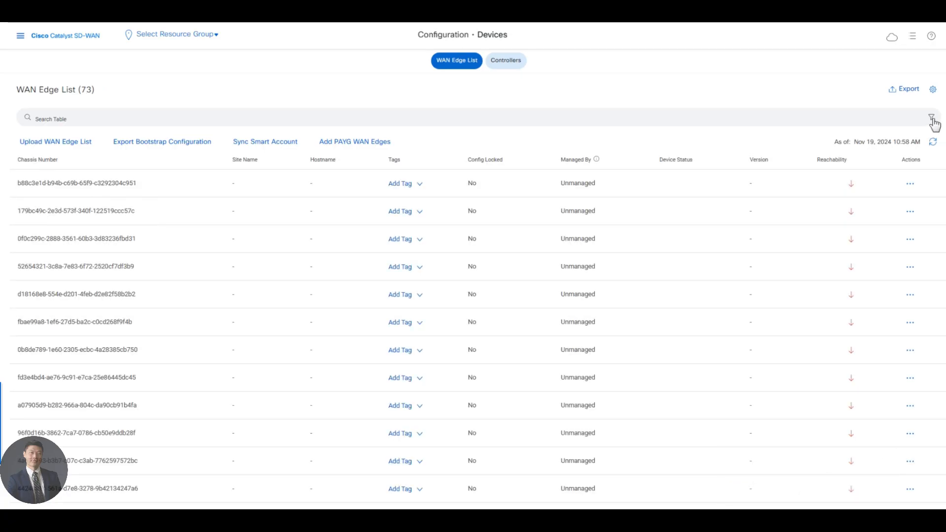
Filter the WAN edge list to reachable devices and try to apply the West_Coast_BR1 tag to Site500-cE1
left_click(939, 118)
left_click(862, 176)
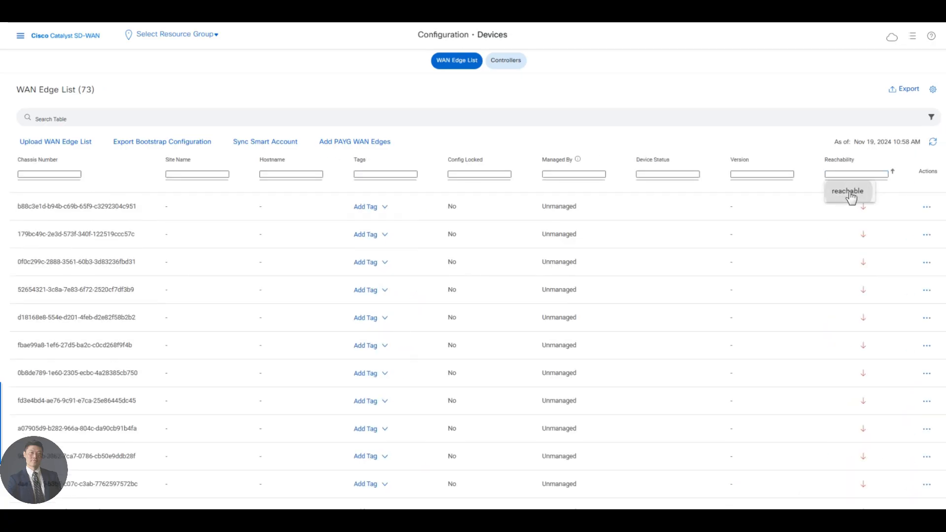
left_click(843, 191)
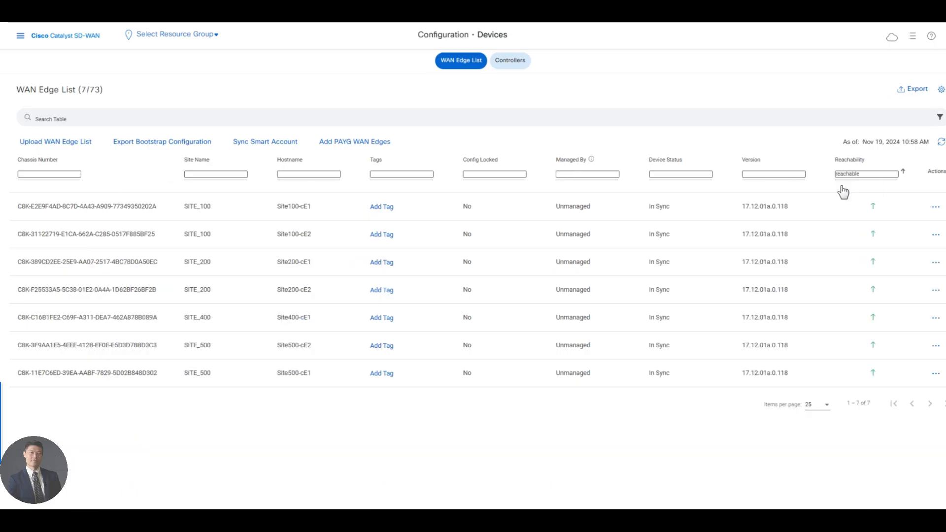
left_click(402, 374)
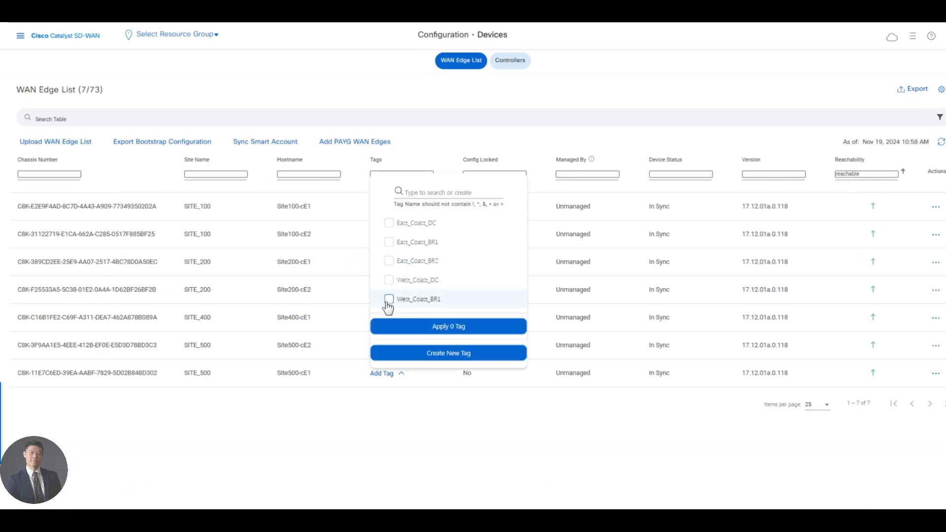
left_click(389, 299)
left_click(453, 328)
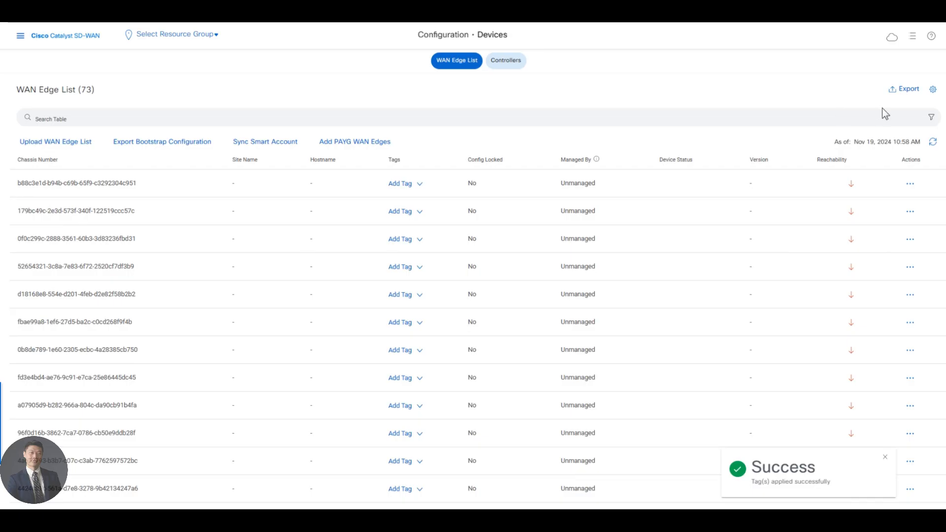
Filter the list to reachable devices again and apply the West_Coast_BR1 tag to Site500-cE1
left_click(932, 122)
left_click(861, 174)
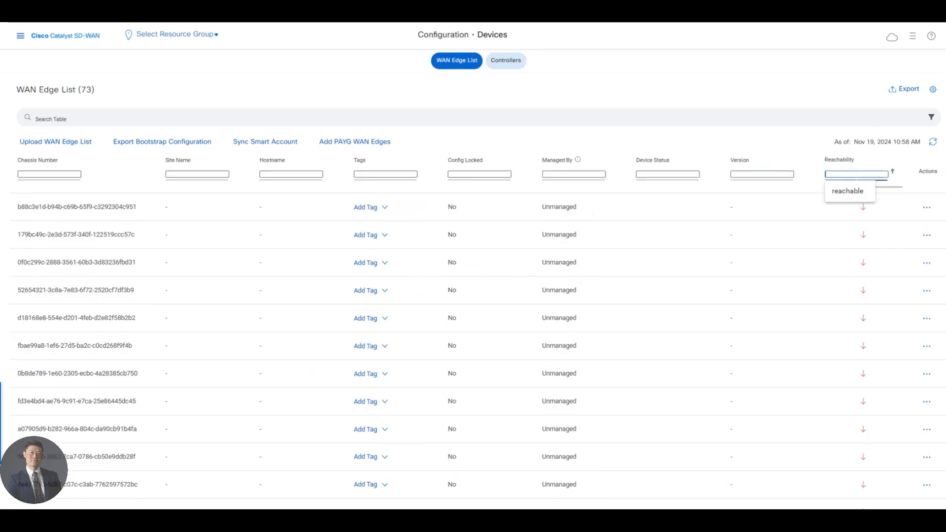
left_click(845, 193)
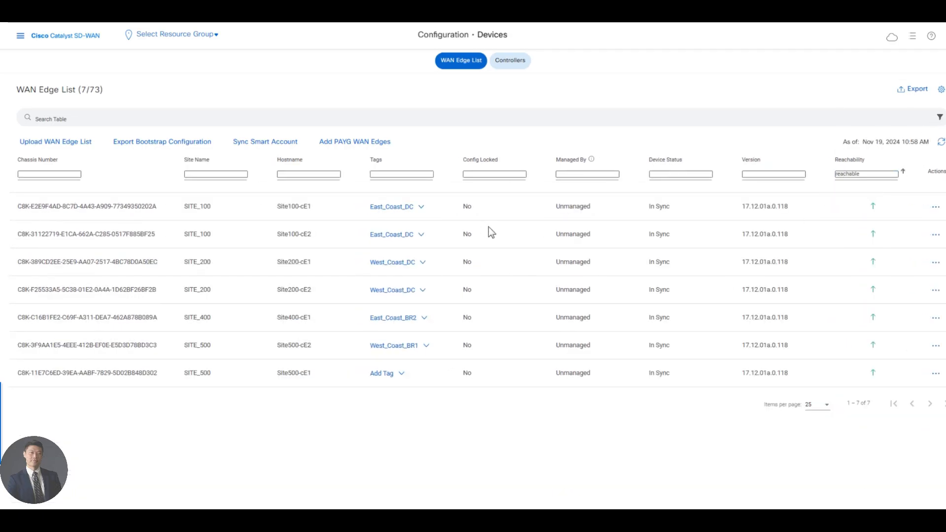
left_click(393, 379)
left_click(415, 303)
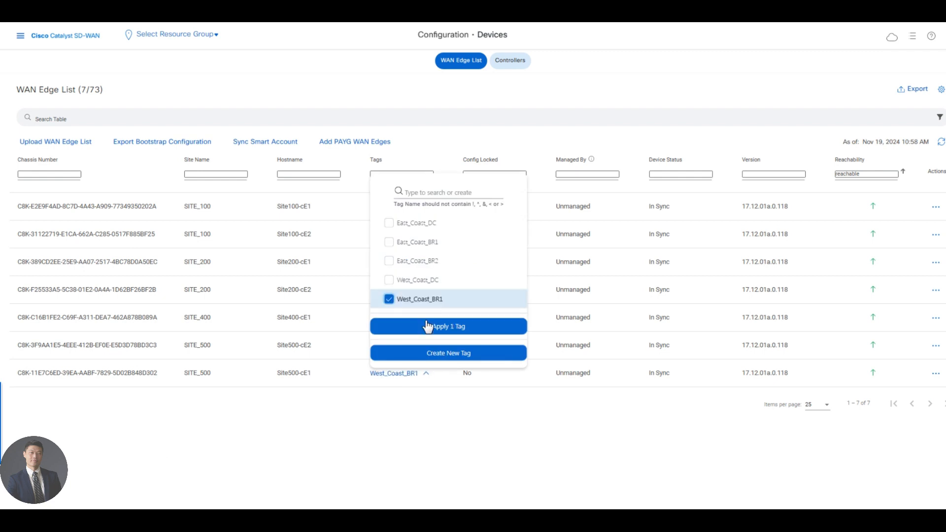
left_click(430, 326)
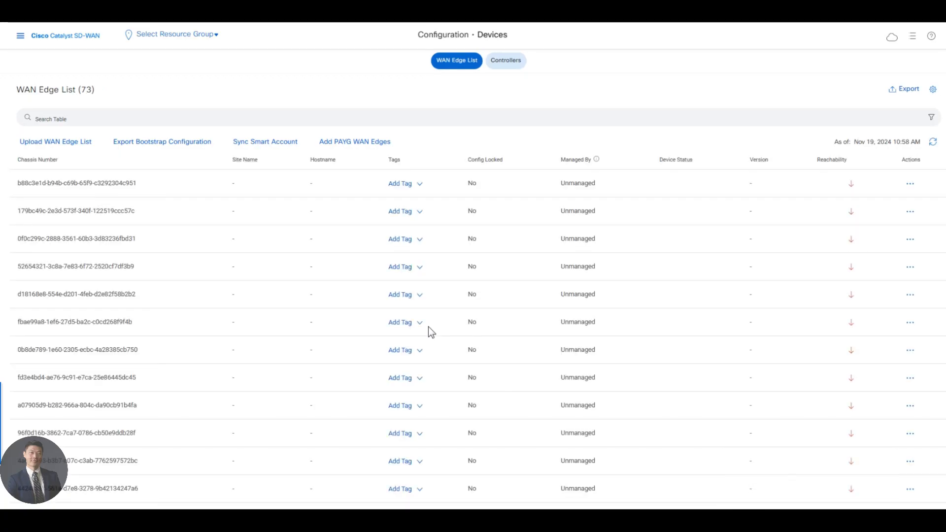
Filter the WAN edge list to reachable devices to review their assigned tags
left_click(931, 117)
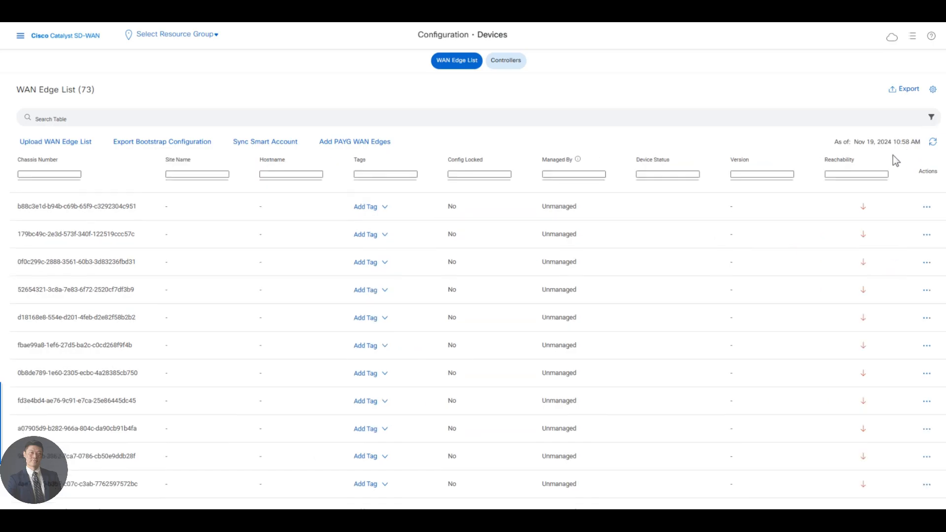
left_click(847, 174)
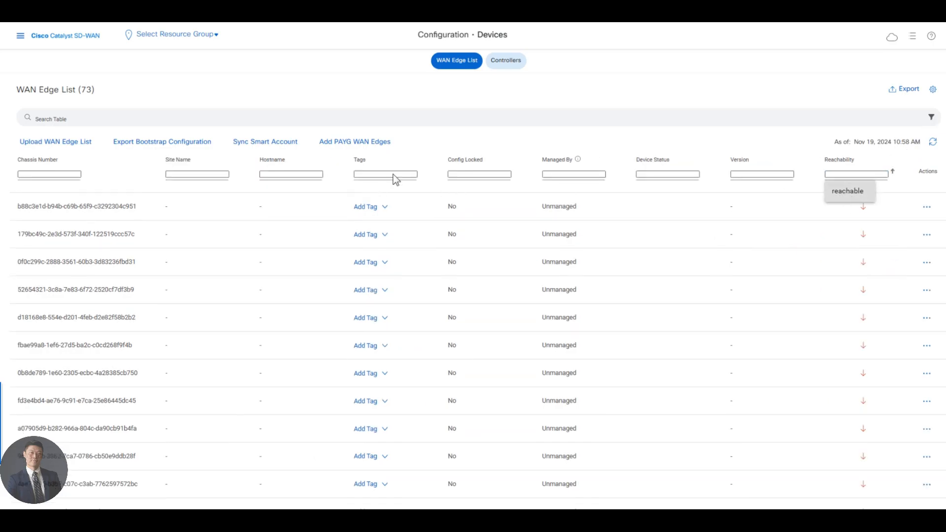
left_click(847, 191)
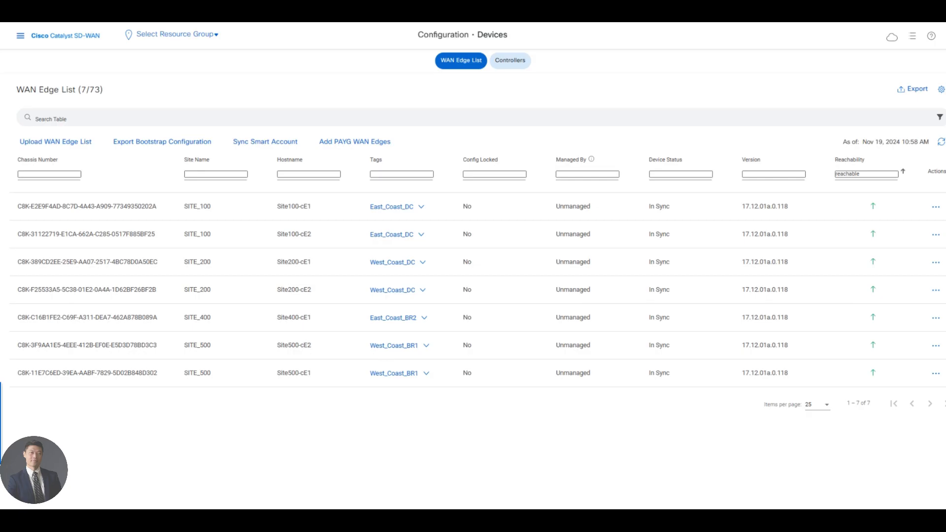
Start the Create Configuration Group workflow and proceed past its welcome page
left_click(21, 36)
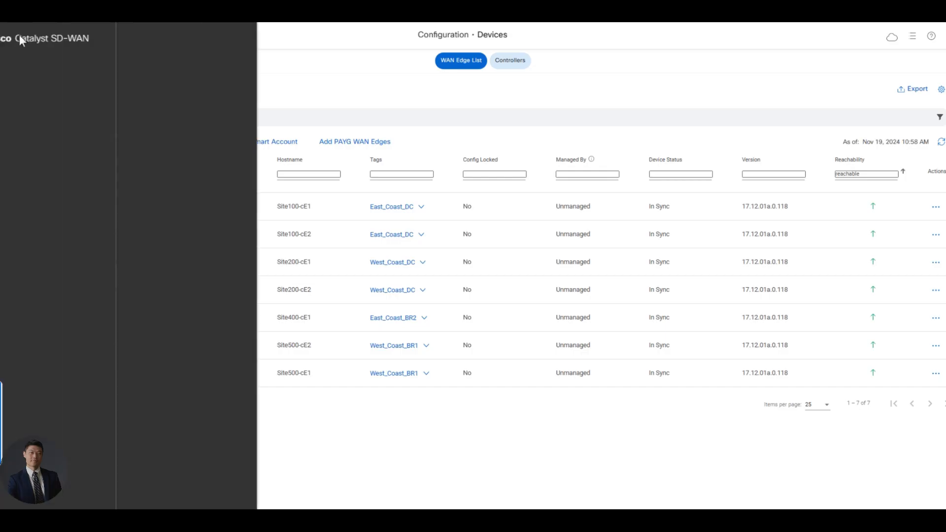
left_click(69, 207)
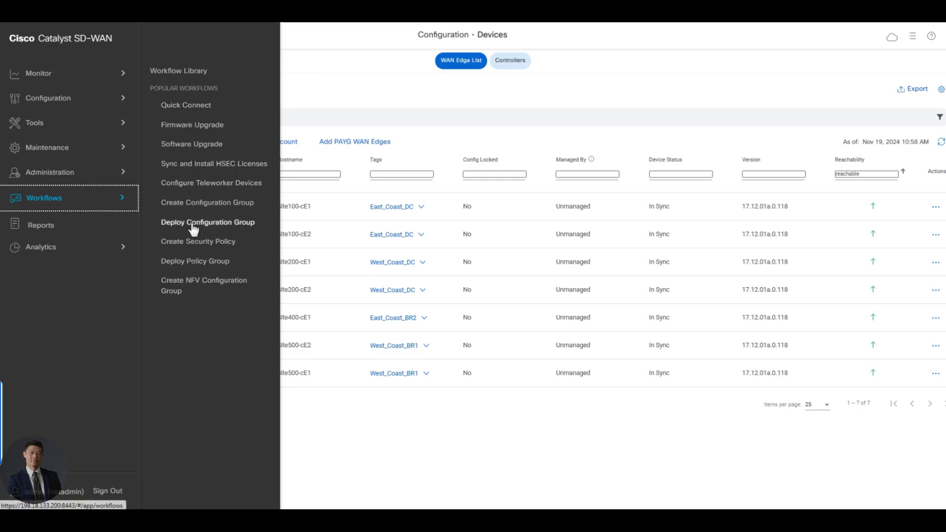
left_click(196, 206)
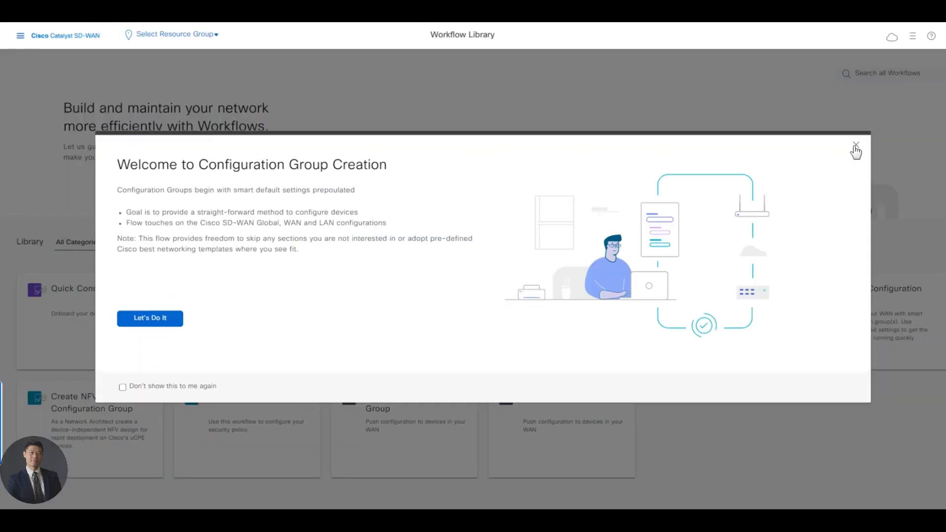
left_click(856, 147)
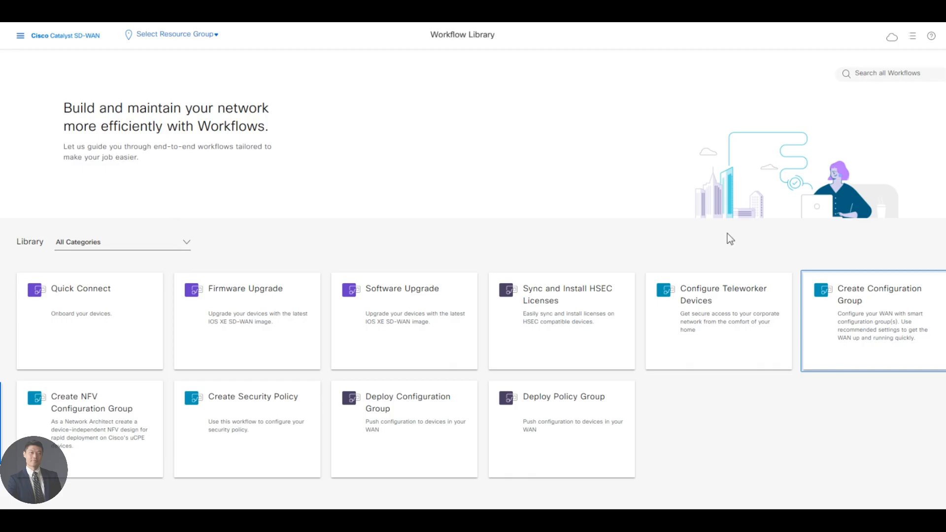
left_click(843, 290)
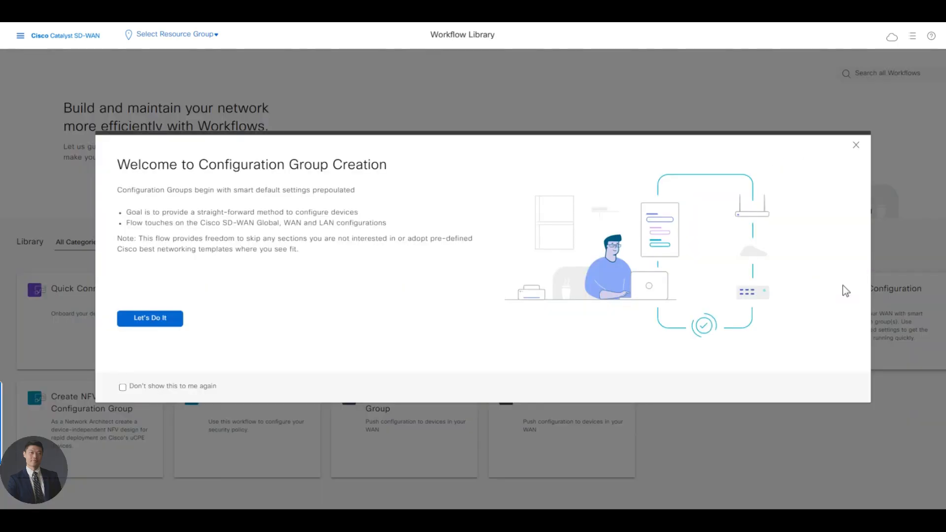
left_click(160, 319)
Name the configuration group East_Coast_DC and continue to the site configurations
left_click(148, 149)
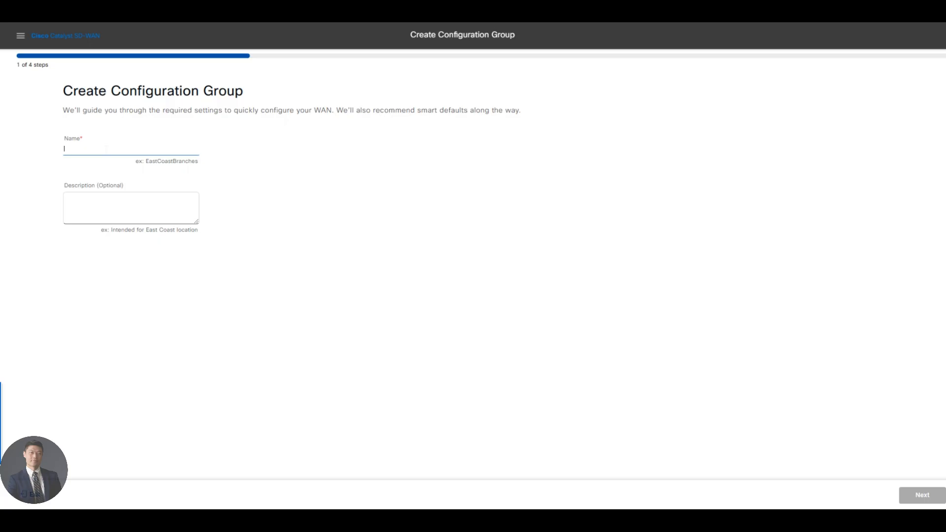
type("East_Coast_DC")
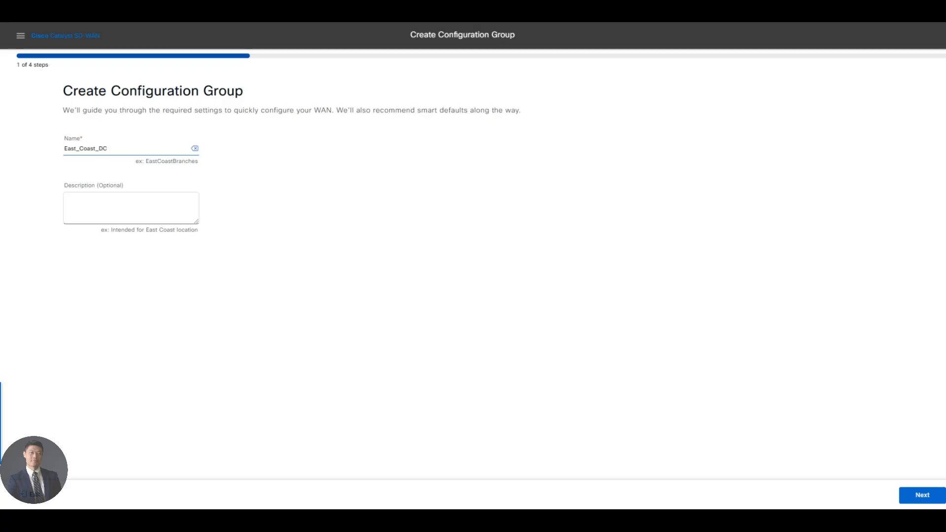
left_click(920, 494)
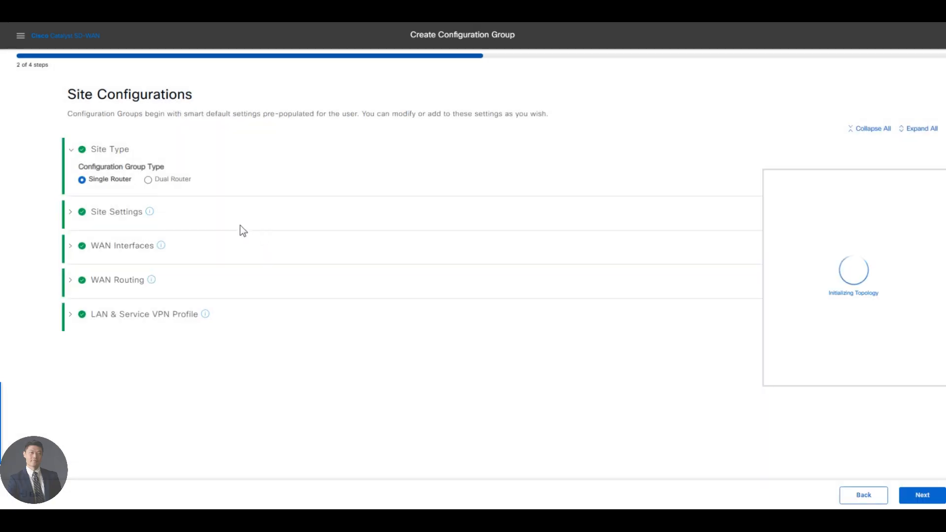
Set the configuration group type to Dual Router and expand the Site Settings section
left_click(197, 11)
left_click(148, 180)
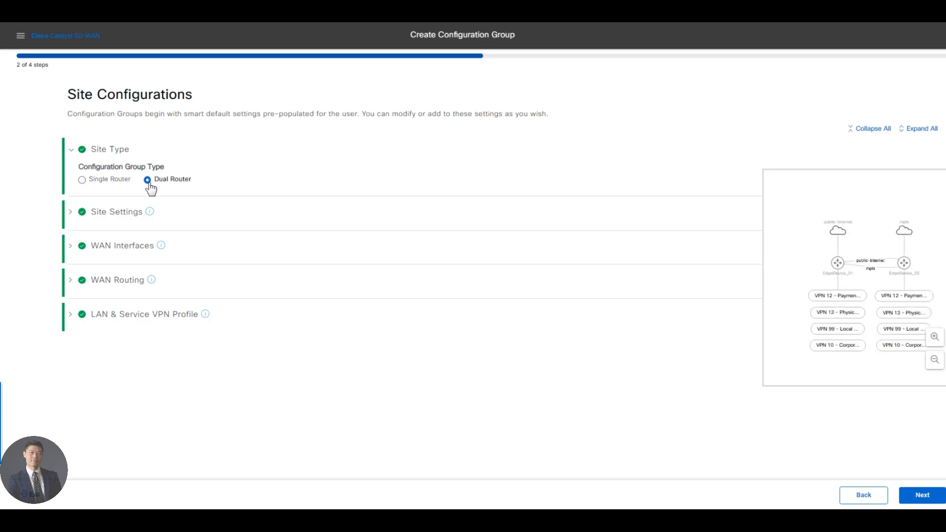
left_click(71, 212)
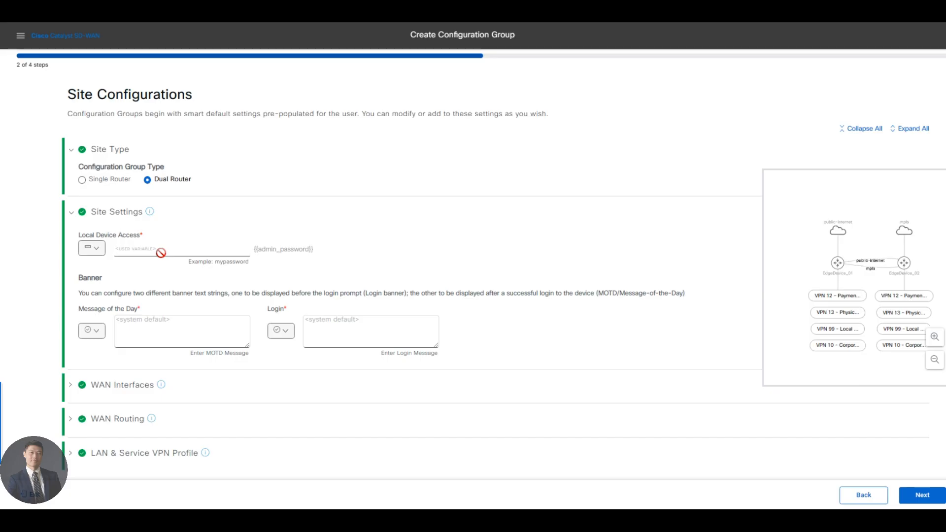
left_click(95, 249)
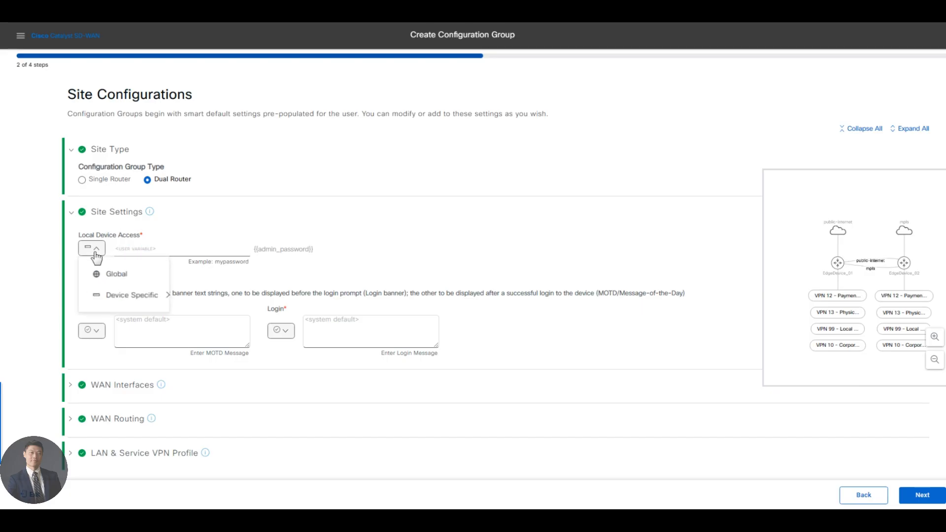
left_click(95, 252)
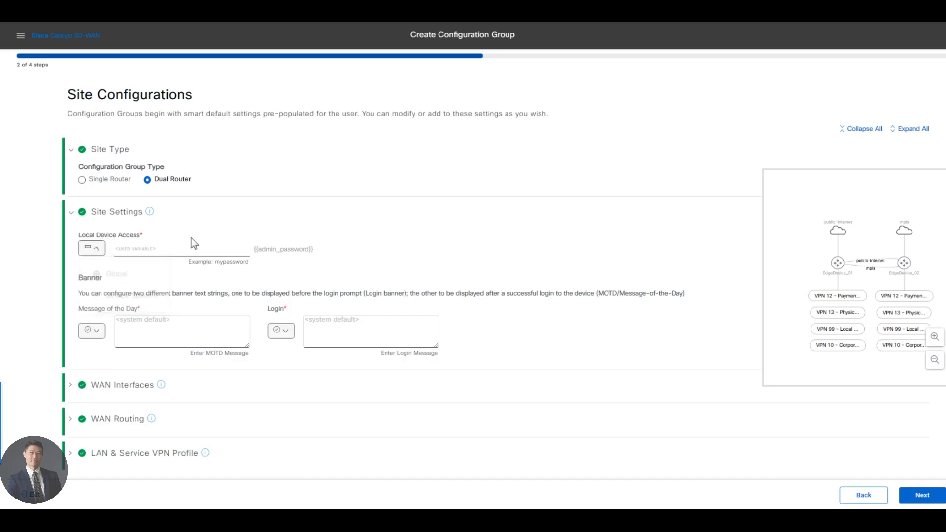
left_click(371, 247)
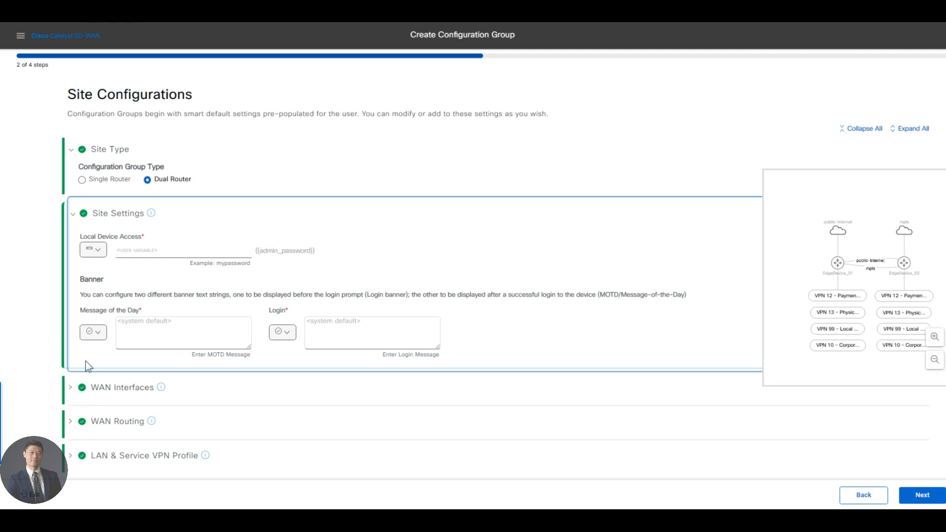
left_click(70, 388)
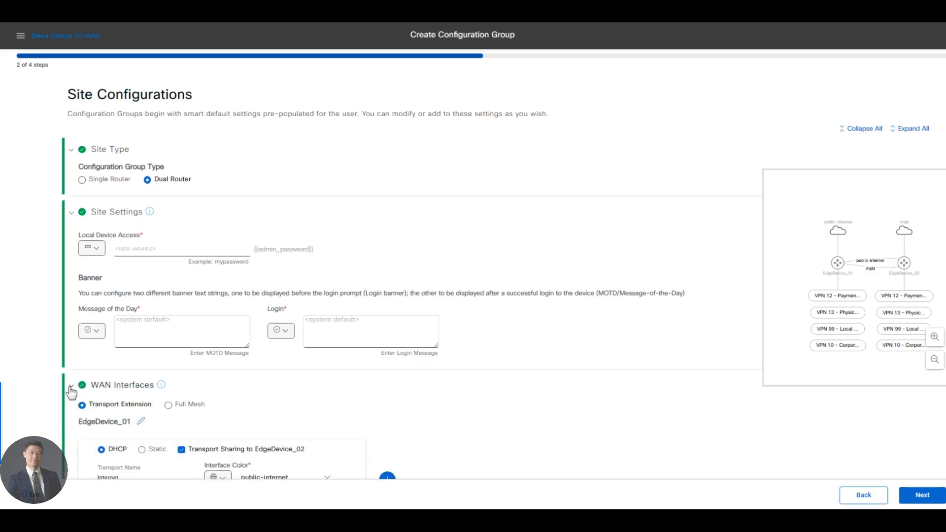
left_click(71, 388)
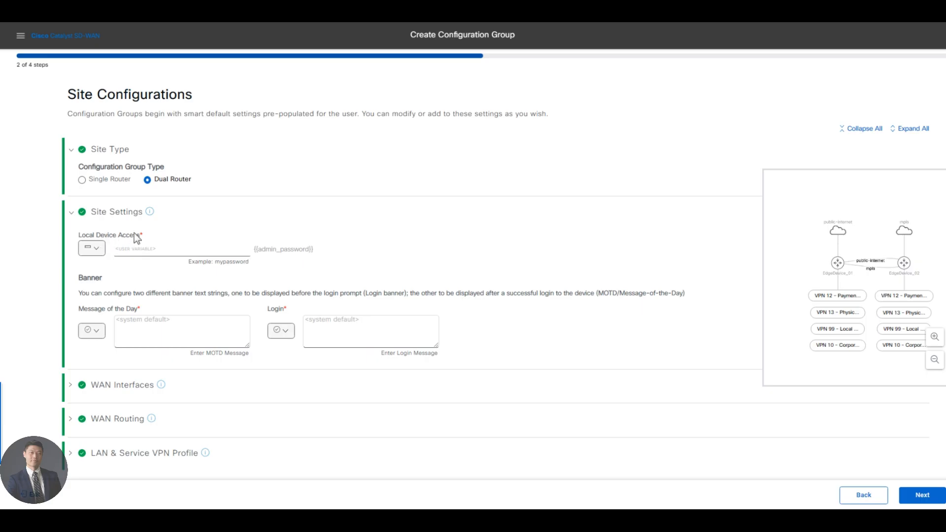
Set Local Device Access to Global, then enter and confirm the device password
left_click(96, 251)
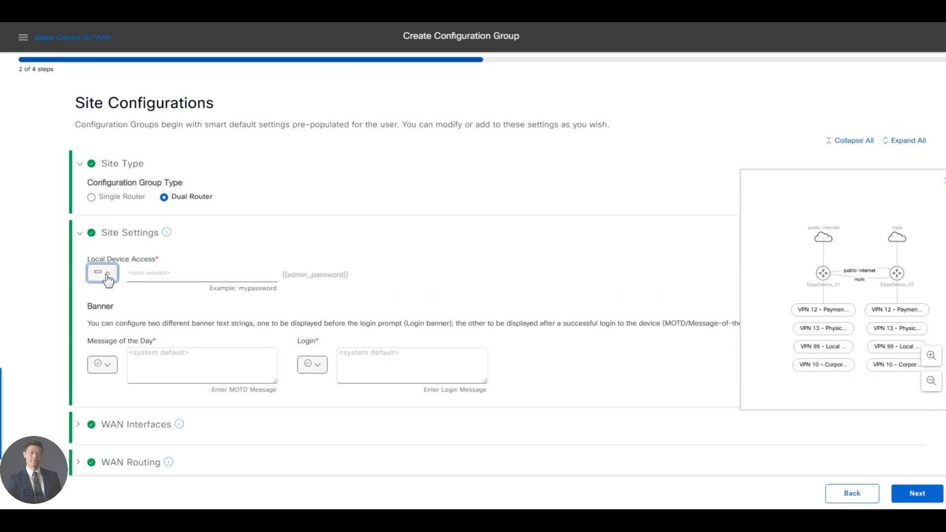
left_click(107, 279)
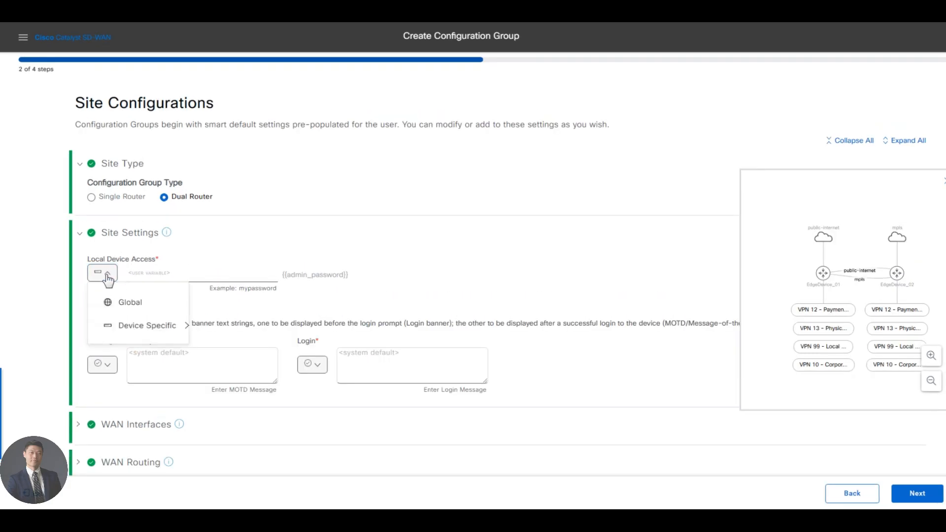
left_click(117, 303)
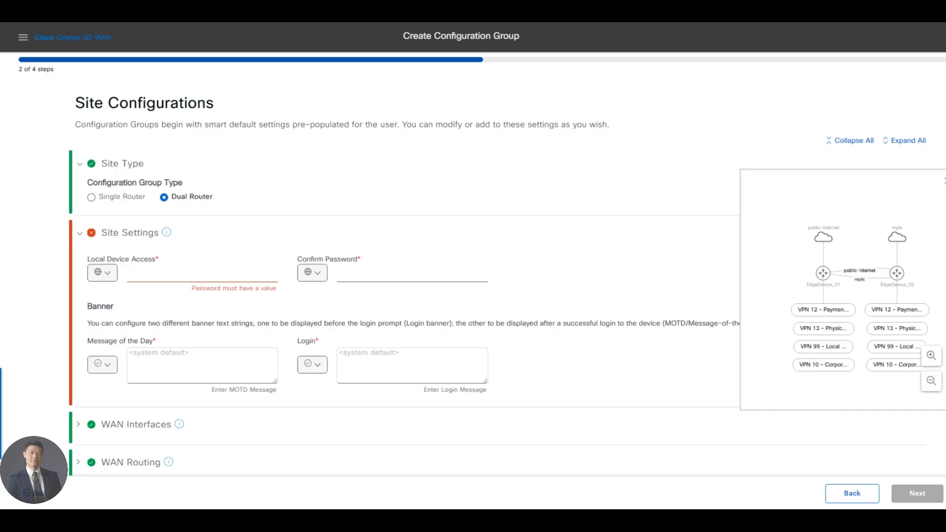
left_click(271, 272)
type("•••••")
key("BackSpace")
key("BackSpace")
key("BackSpace")
key("BackSpace")
key("BackSpace")
type("••")
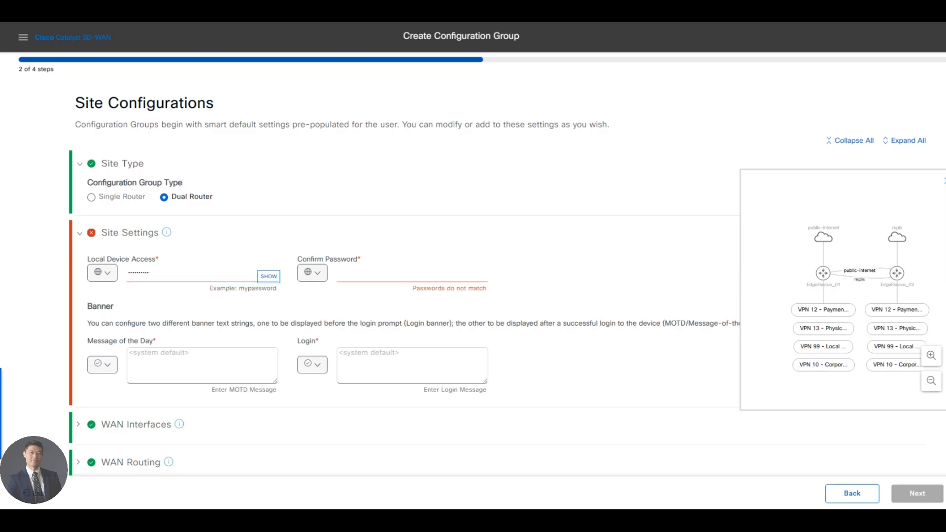
left_click(481, 273)
type("••••••")
Set the Message of the Day banner to Global with the text "Welcome to 20.12 Lab"
scroll(287, 310, "down", 2)
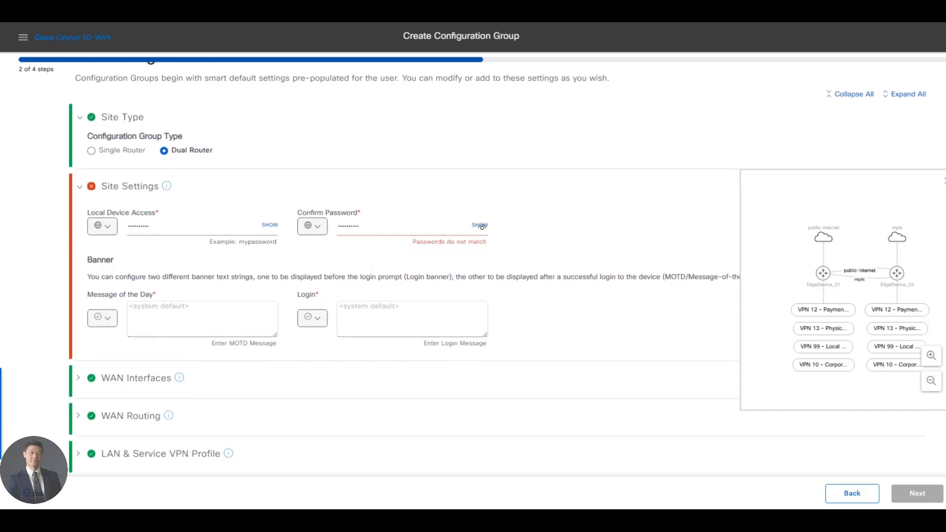
left_click(104, 302)
left_click(104, 301)
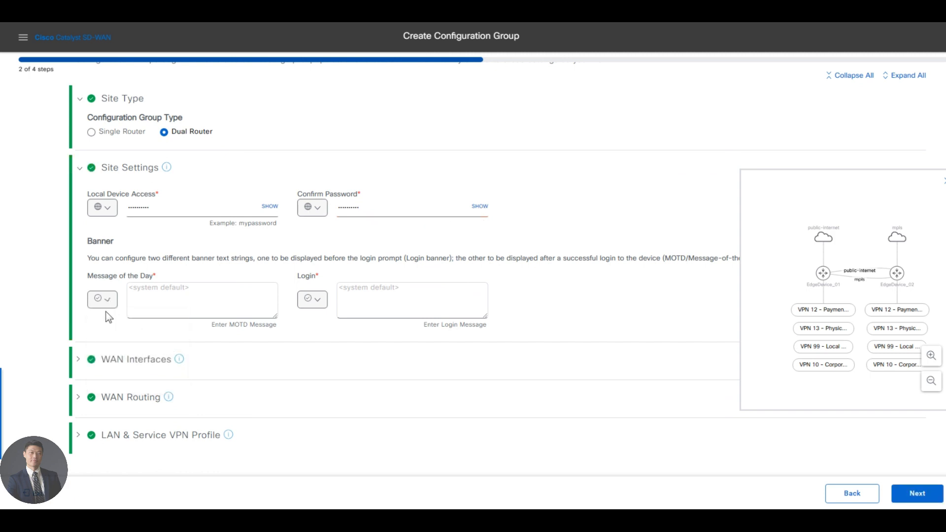
left_click(104, 302)
left_click(119, 329)
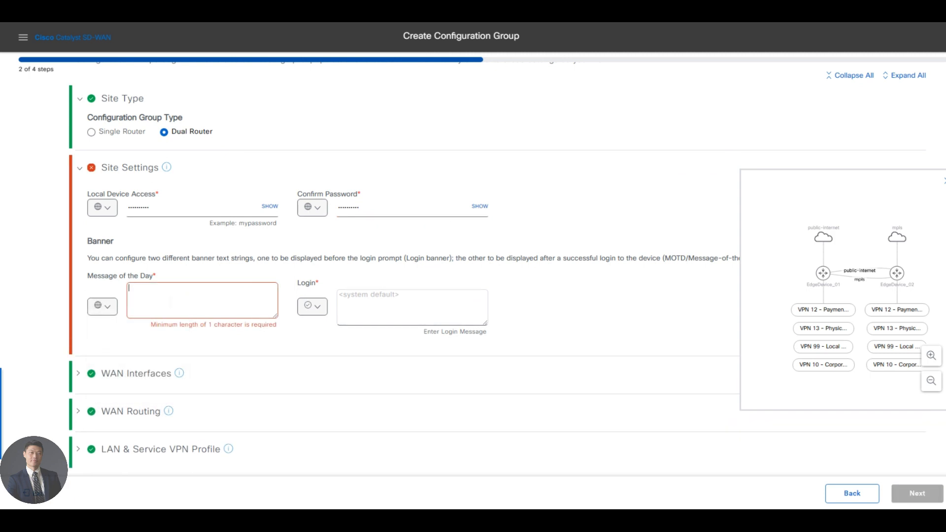
type("Welcome to 20.12 Lab")
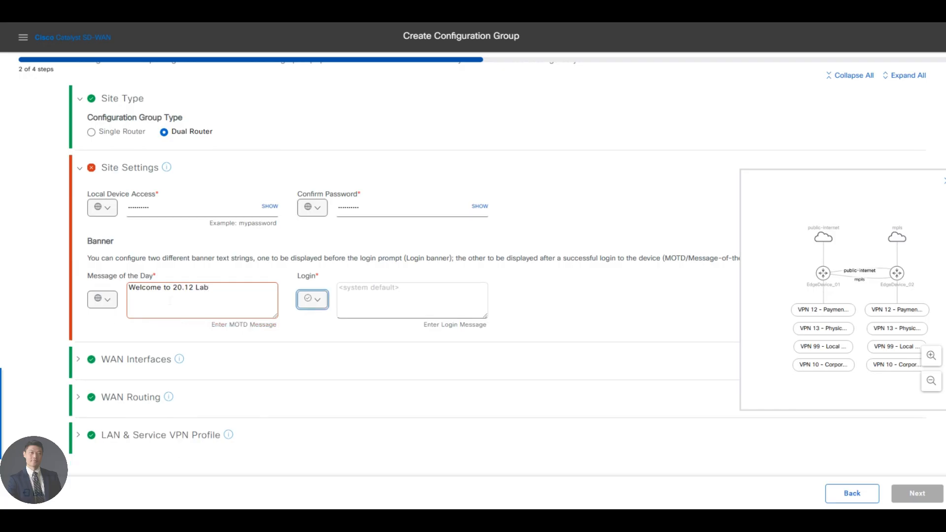
key("Tab")
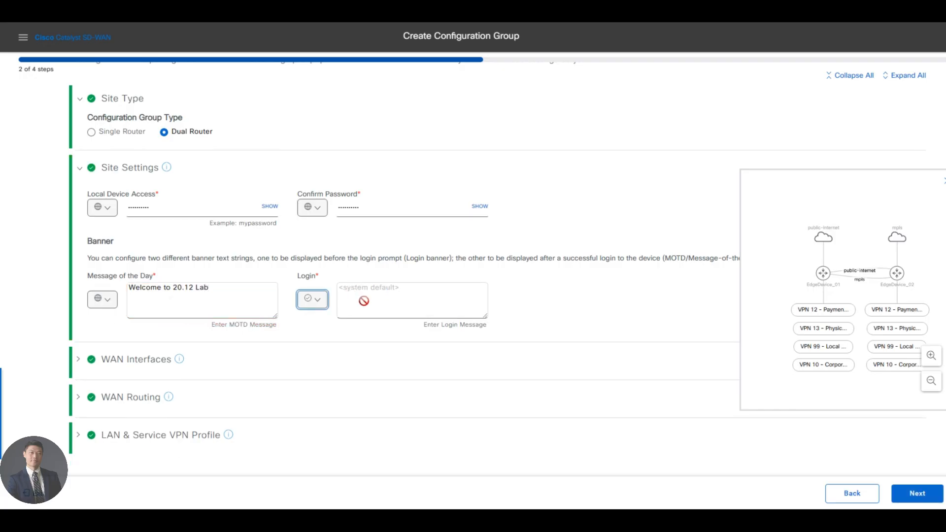
Set the Login banner to Global with "Configuration Pushed through" and "Configuration Groups" on two lines
left_click(319, 302)
left_click(323, 329)
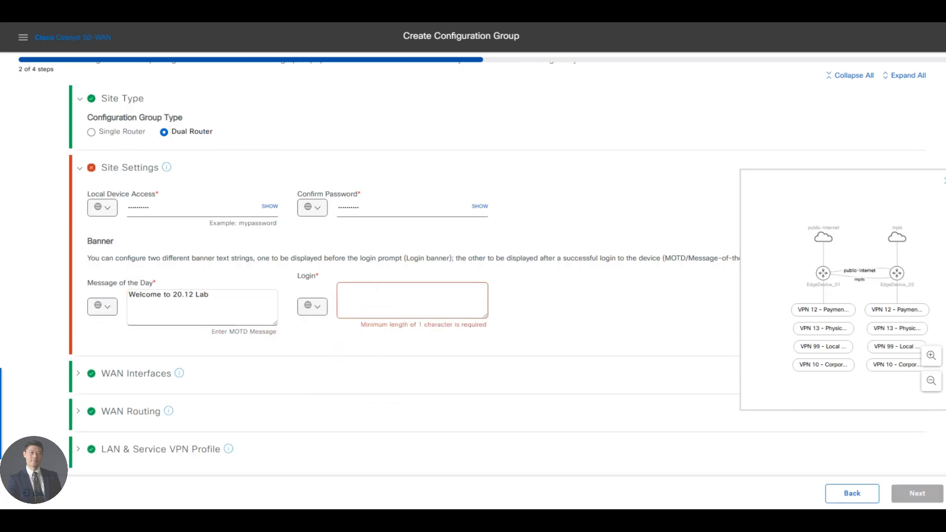
type("Configuratio")
type("n Pushed through")
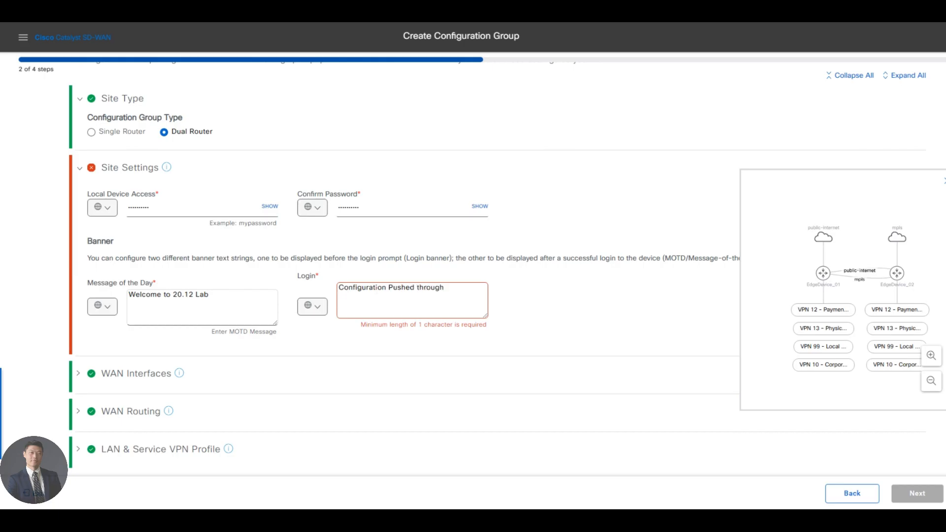
key("Return")
type("Configurt")
key("BackSpace")
type("ation Groups")
left_click(593, 321)
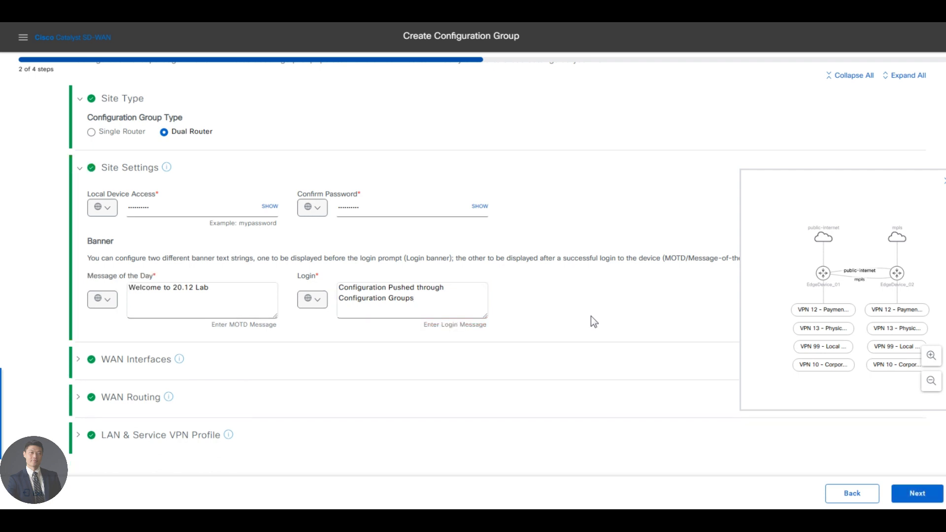
Expand WAN Interfaces, compare its two topology options, and choose Full Mesh for the edge devices
left_click(87, 359)
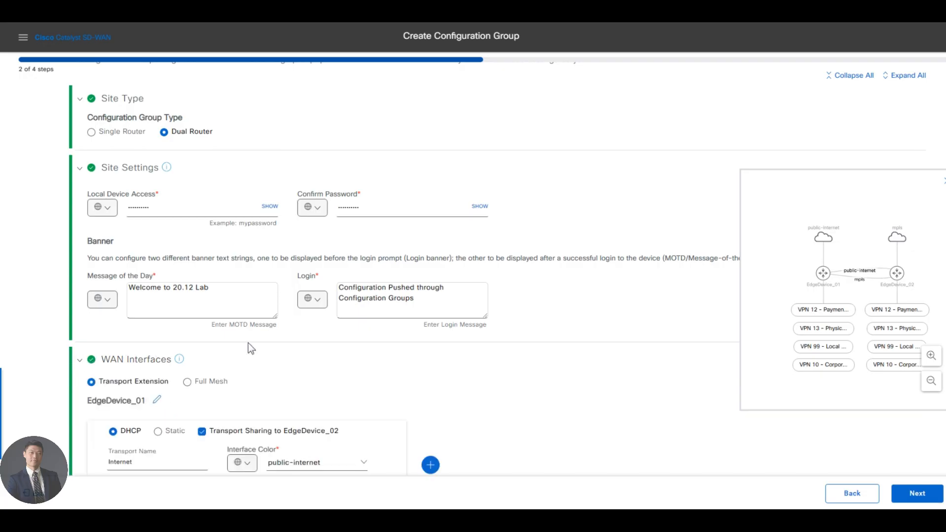
scroll(247, 342, "down", 4)
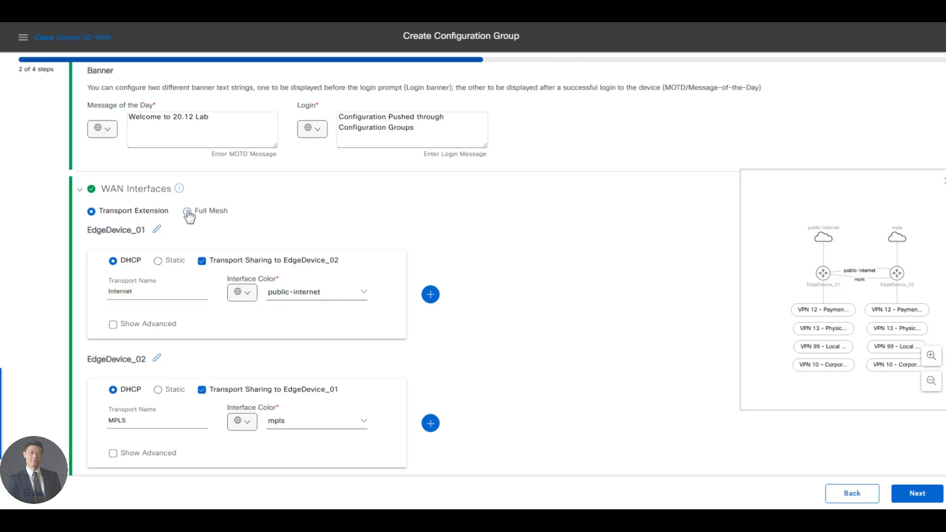
left_click(199, 226)
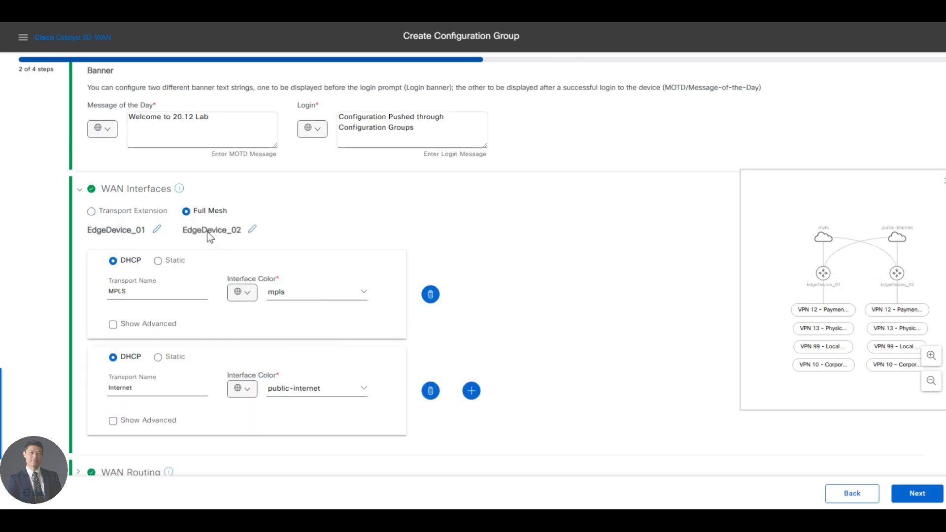
left_click(148, 214)
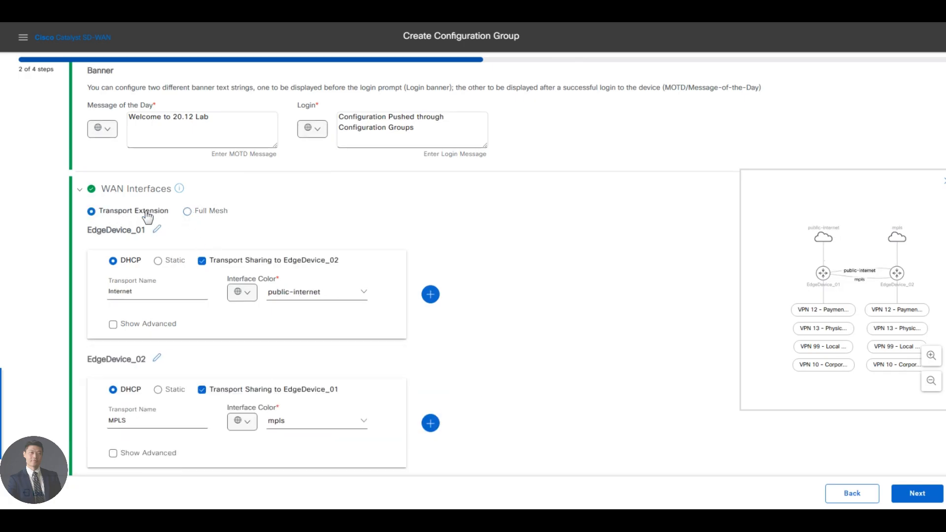
left_click(188, 213)
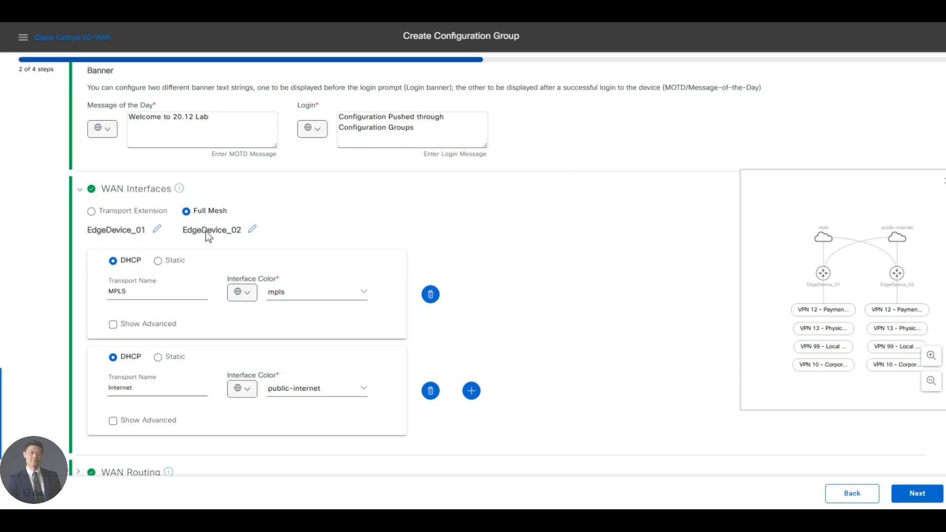
Set the first WAN interface to Static, transport name Regional_INET and color public-internet, and remove the second interface
left_click(158, 261)
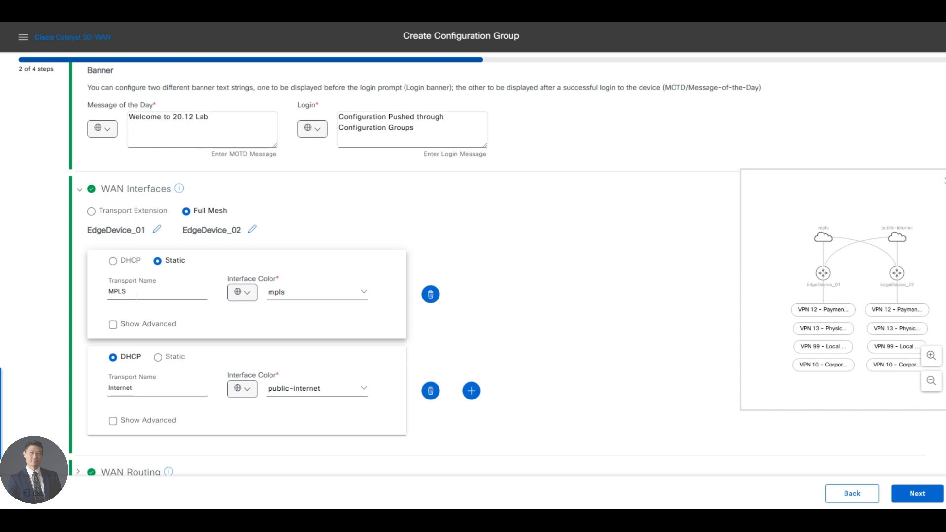
double_click(137, 295)
type("Regional+INET")
key("Delete")
type("_")
left_click(320, 291)
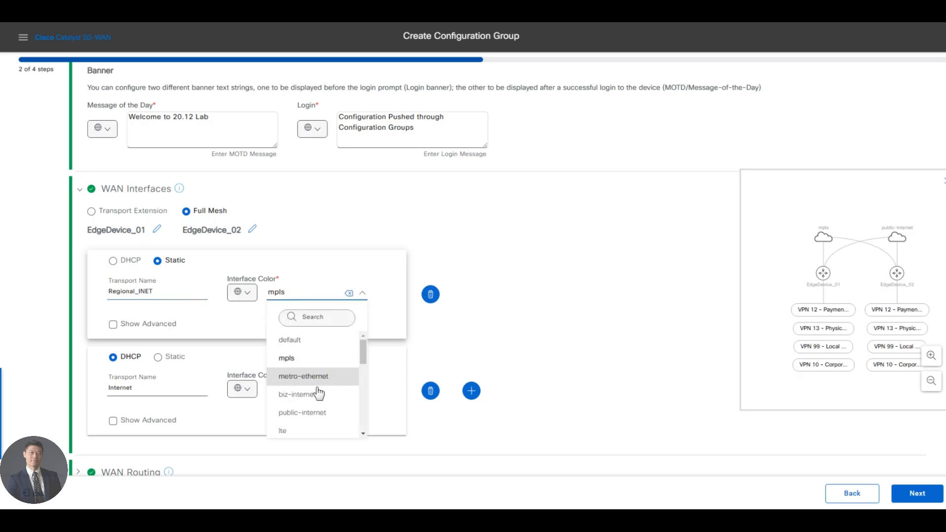
left_click(313, 414)
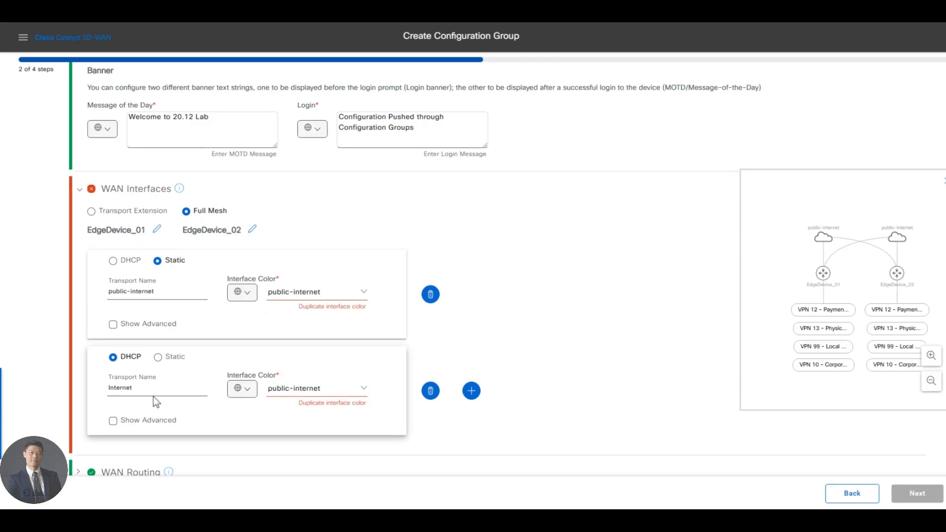
left_click(431, 392)
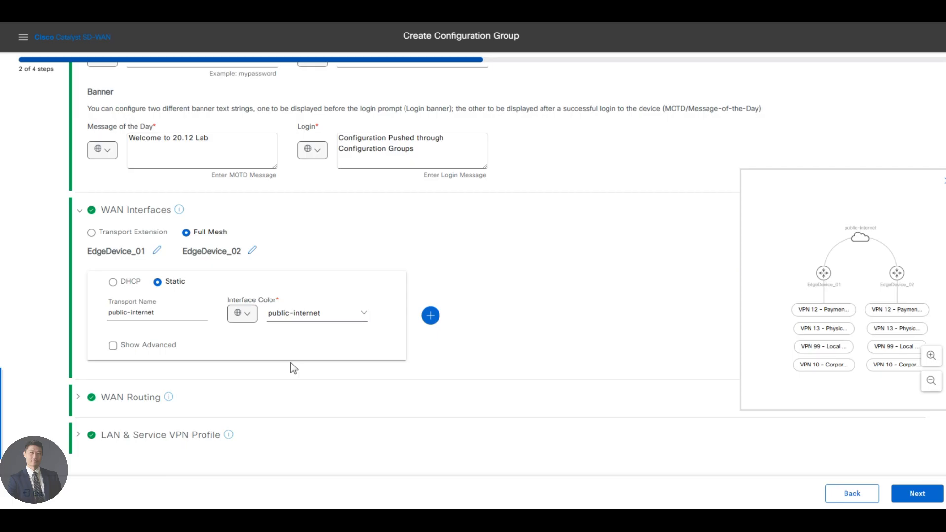
Show the public-internet interface's advanced settings and set its name to Global GigabitEthernet1, underlining EastCoast_INET and the Gi1 port on the topology diagram
left_click(114, 347)
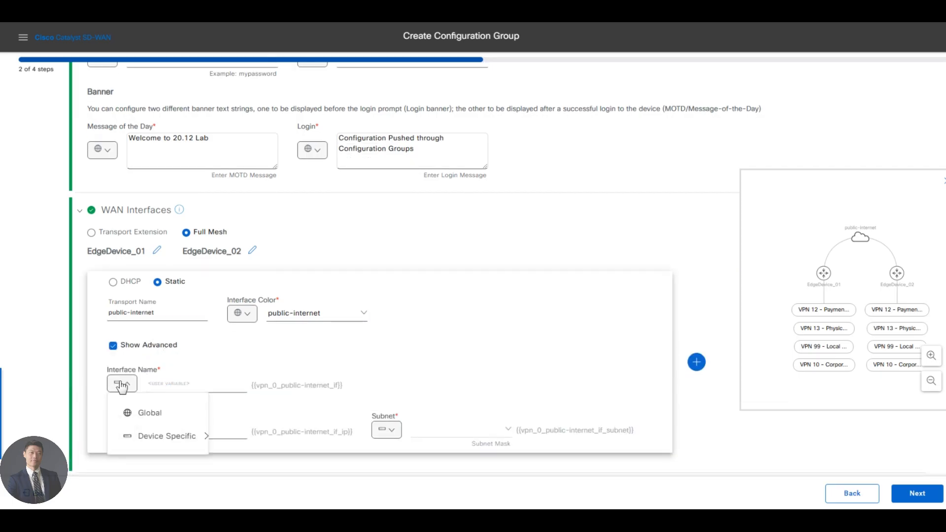
mouse_move(132, 388)
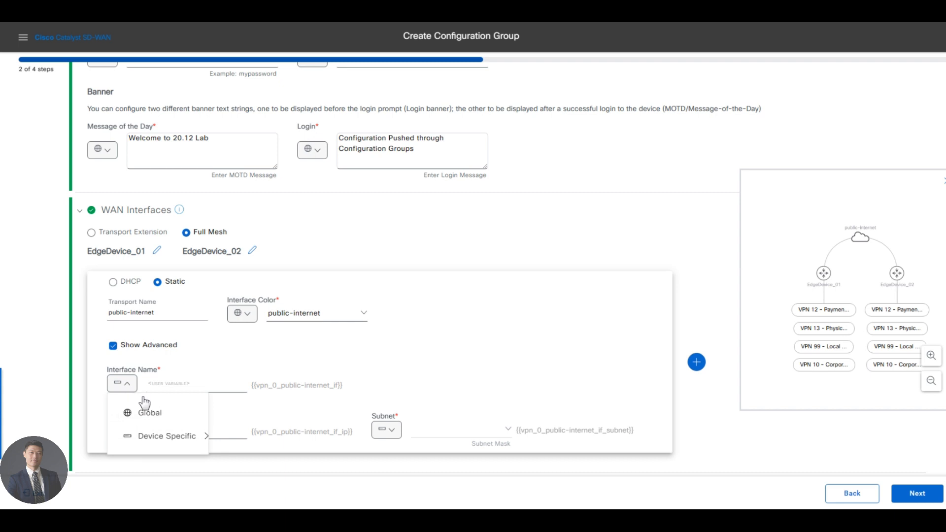
left_click(193, 412)
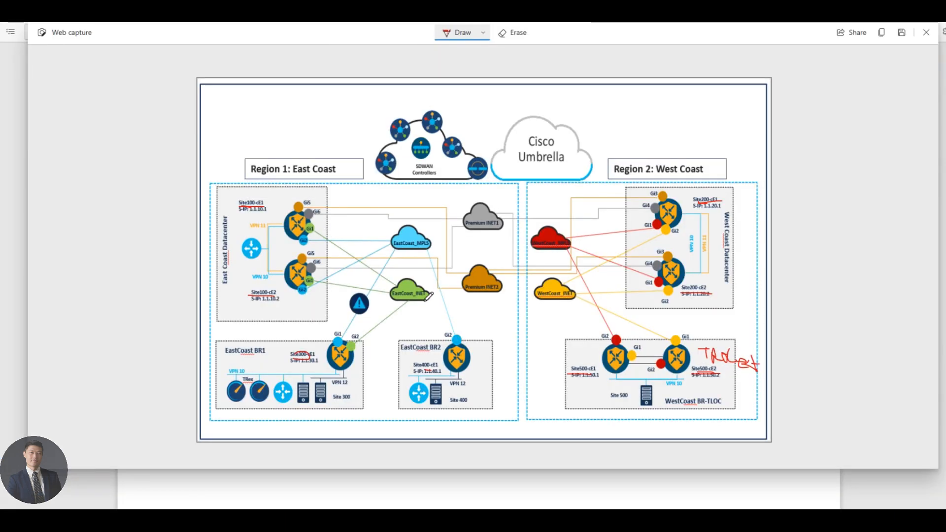
left_click_drag(392, 299, 430, 298)
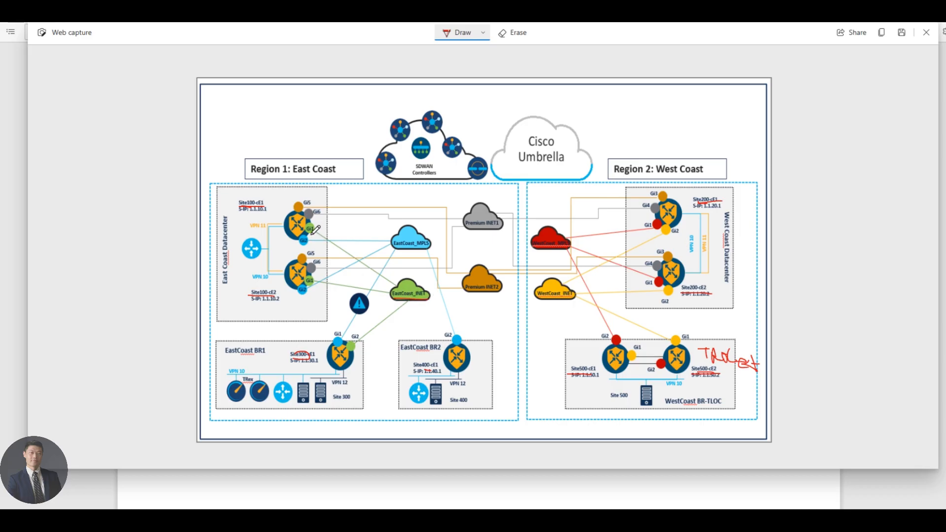
left_click_drag(306, 232, 317, 232)
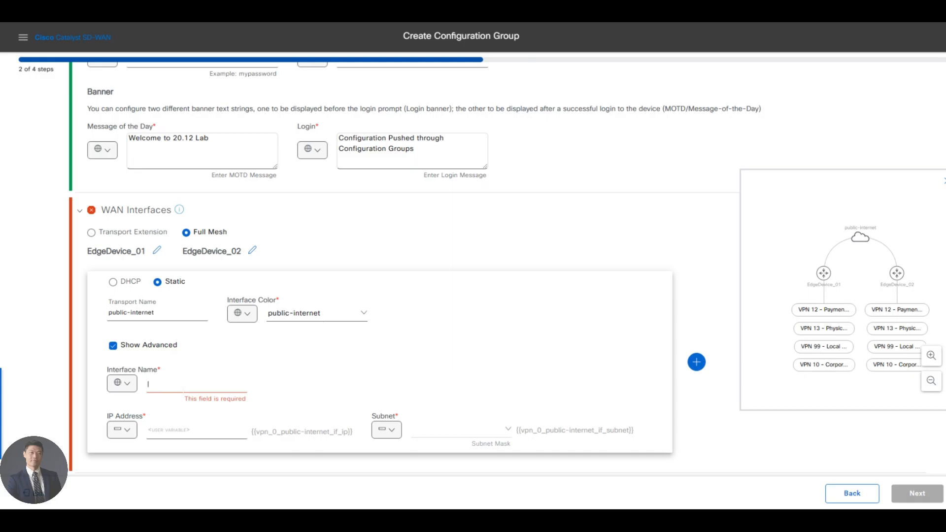
type("GigabitEthernet1")
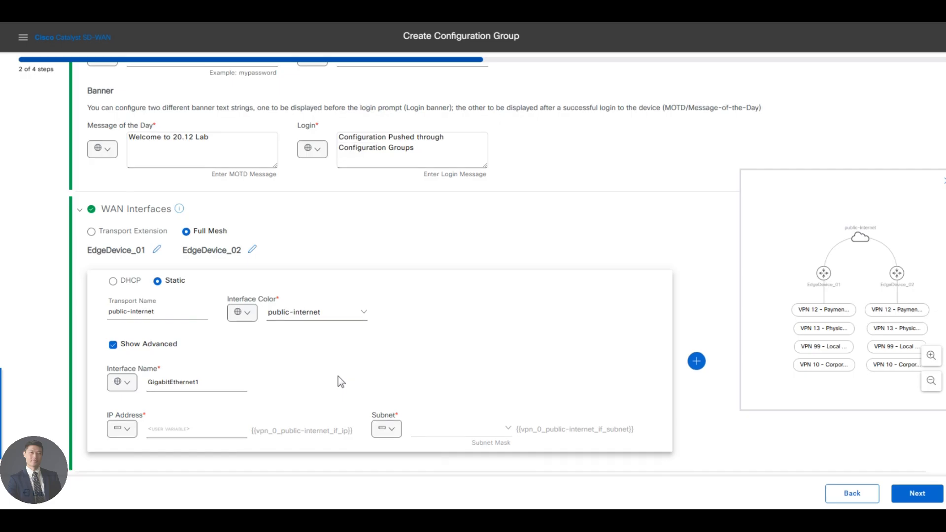
scroll(338, 376, "down", 1)
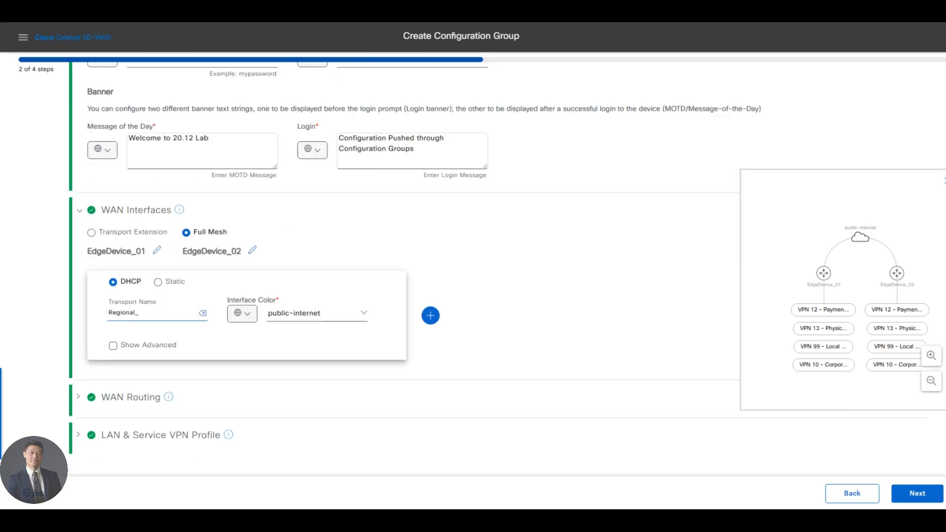
Complete the transport name as Regional_INET, set its interface name to Global GigabitEthernet1, and switch the interface to Static
type("INET")
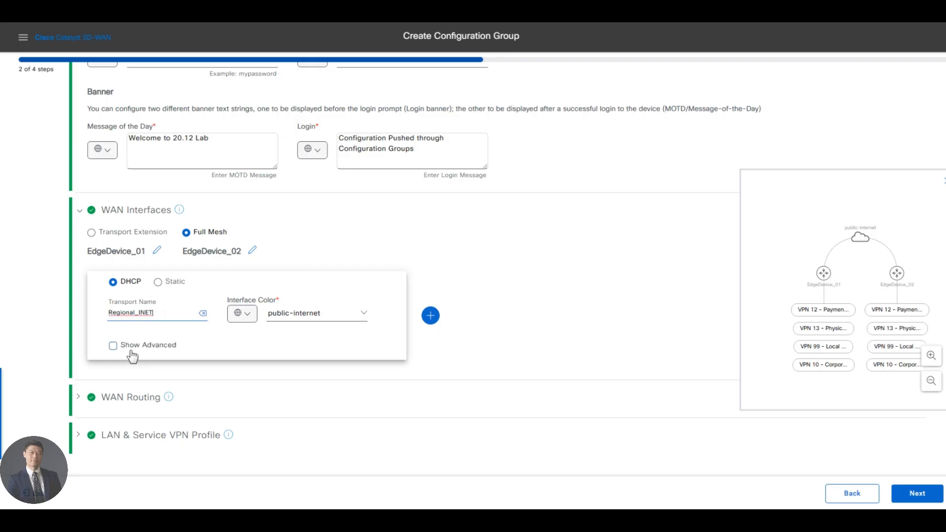
left_click(147, 345)
scroll(183, 352, "down", 1)
left_click(125, 368)
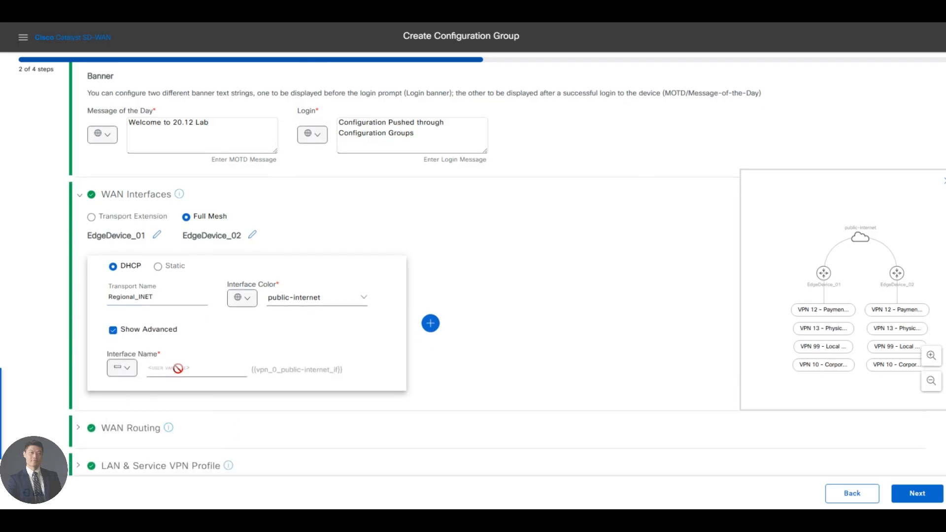
left_click(126, 377)
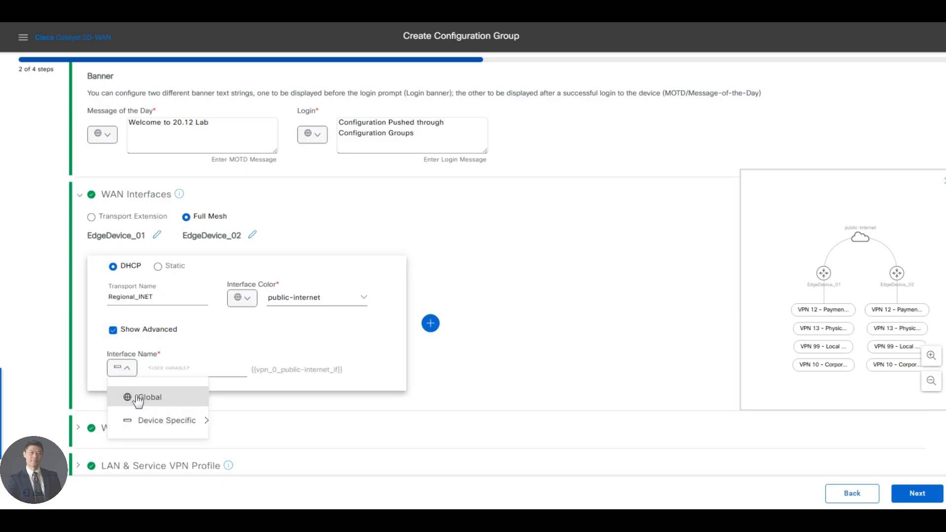
left_click(144, 396)
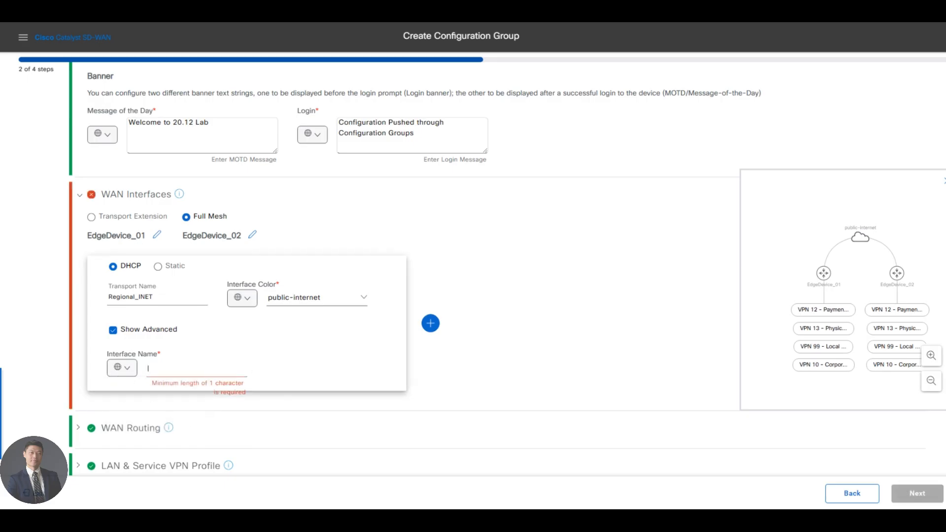
left_click(148, 369)
type("Gigabit")
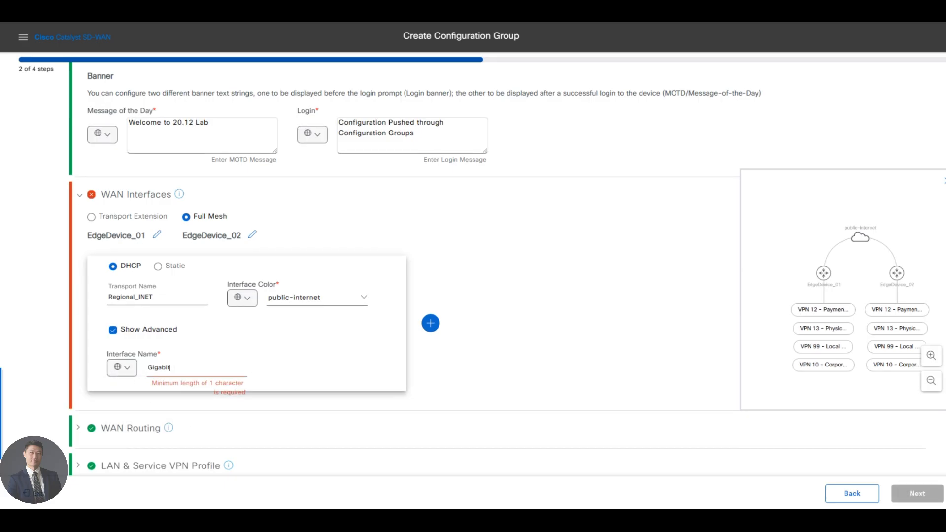
type("Ethernet1")
scroll(264, 368, "down", 1)
left_click(224, 366)
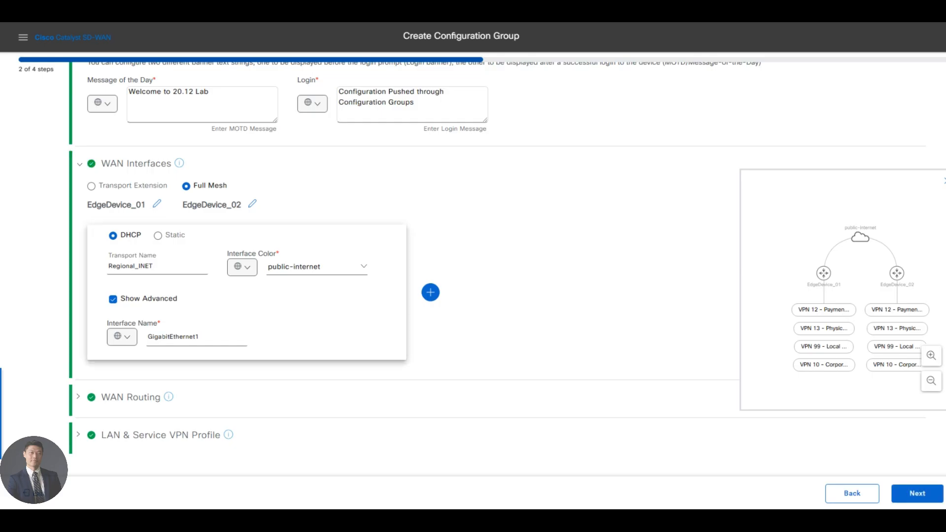
left_click(157, 235)
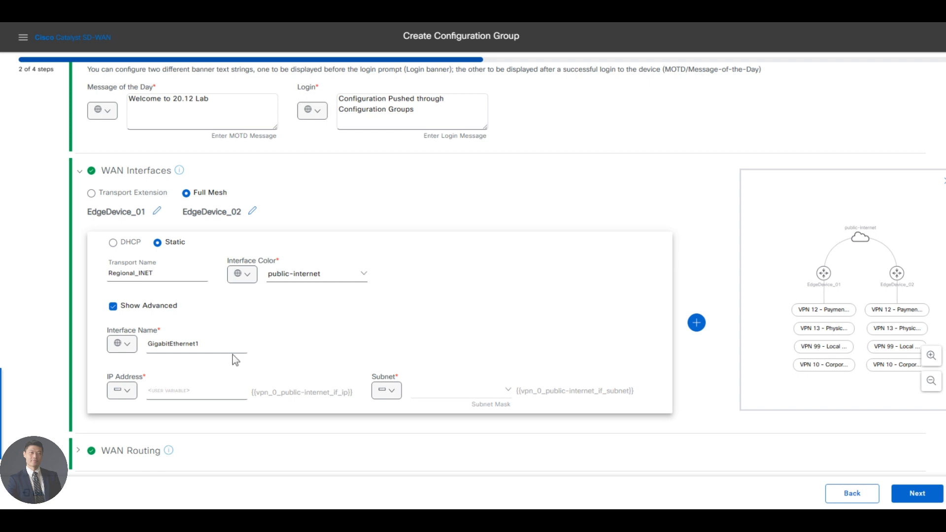
Add a second WAN interface with Static addressing, transport name mpls and interface color mpls
scroll(291, 379, "down", 2)
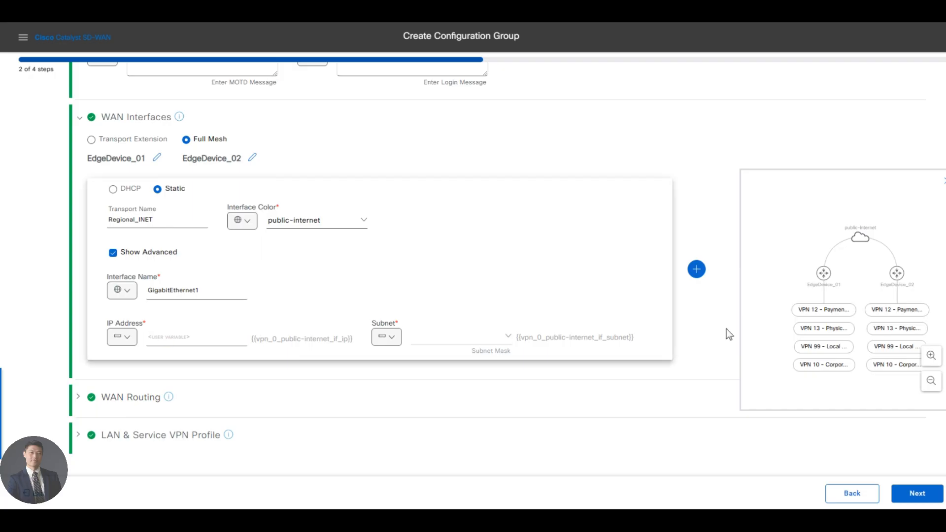
left_click(697, 270)
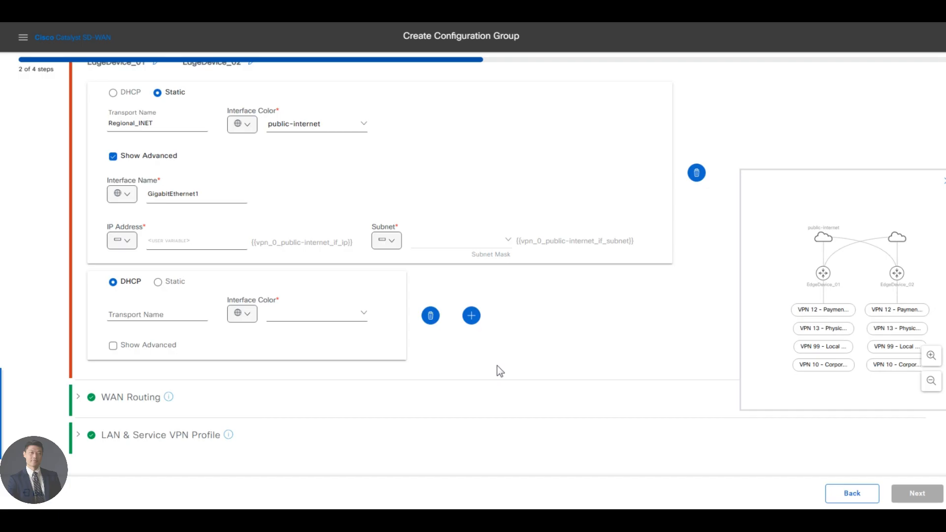
left_click(163, 315)
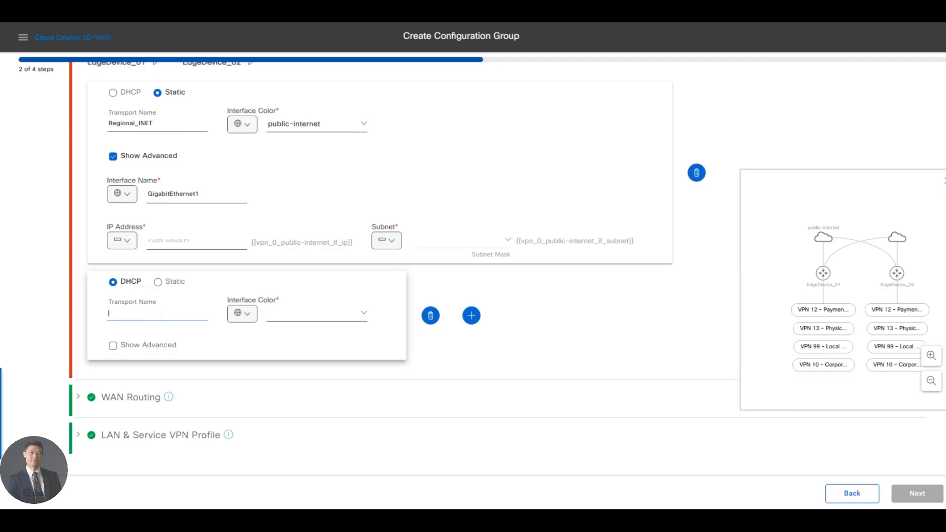
left_click(157, 282)
left_click(146, 314)
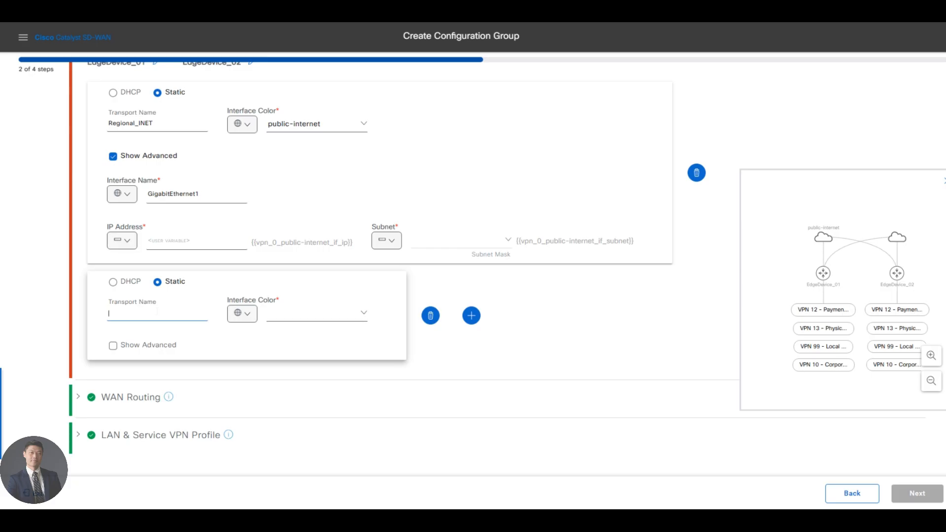
type("mpls")
left_click(299, 317)
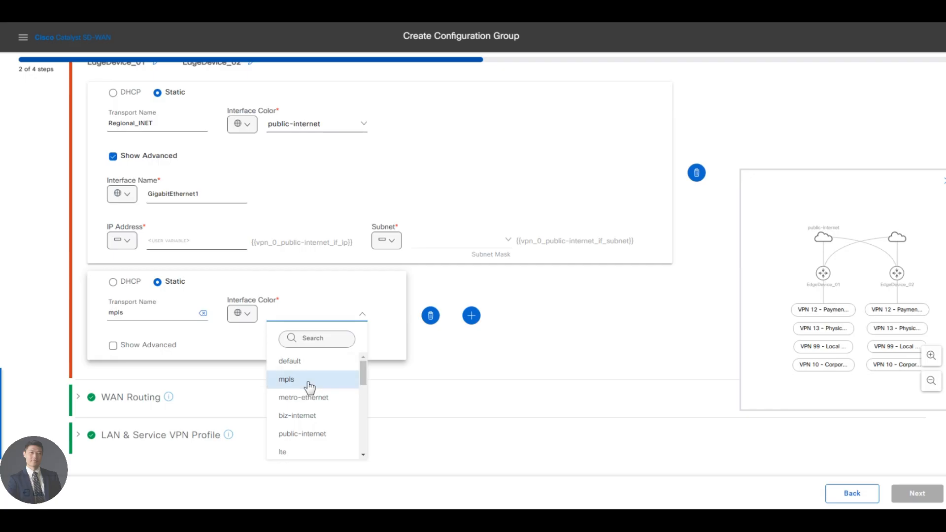
left_click(309, 381)
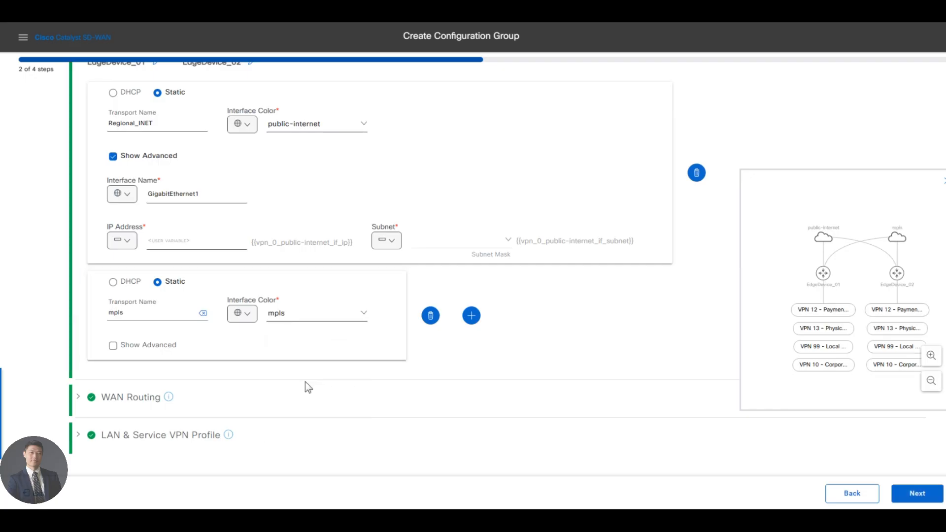
Rename the second WAN interface's transport as Regional_MPLS
left_click(129, 312)
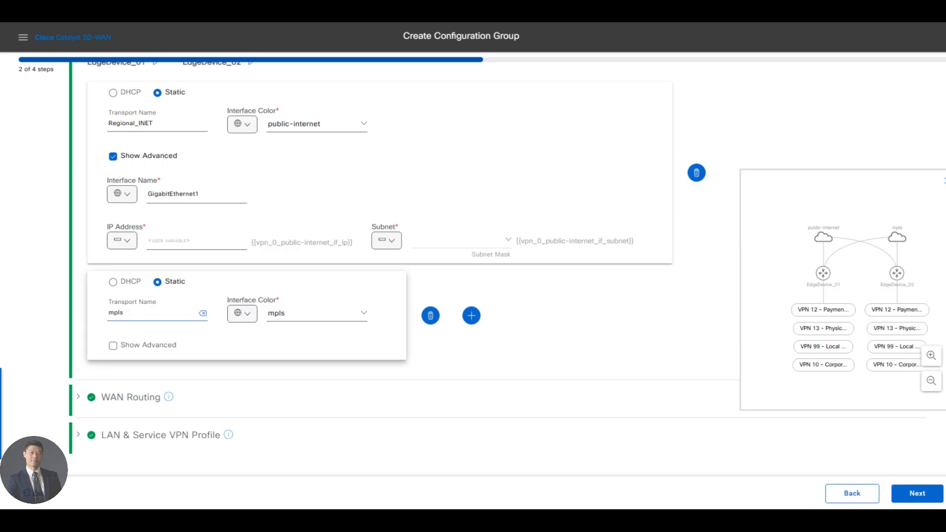
key("BackSpace")
key("BackSpace")
key("BackSpace")
key("BackSpace")
type("Regtio")
type("onal")
type("_MP")
type("LS")
Show Regional_MPLS's advanced settings, set its interface name to Global GigabitEthernet2, and underline the first datacenter router's Gi2 port on the topology diagram
left_click(116, 347)
left_click(129, 385)
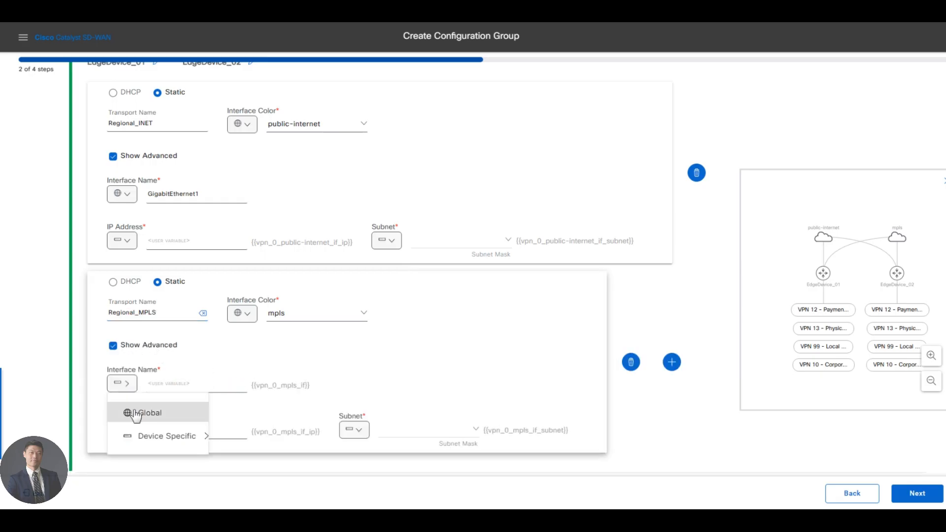
left_click(131, 413)
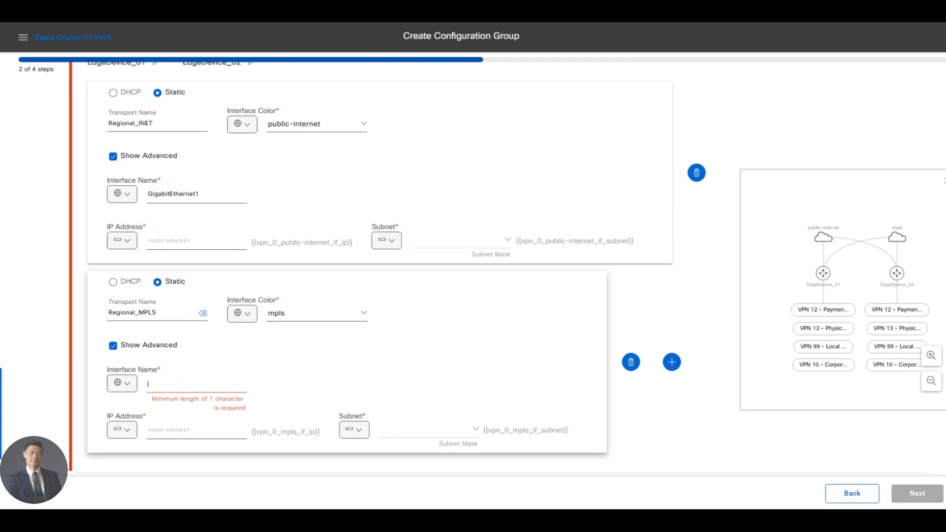
type("GigabitEthernet2")
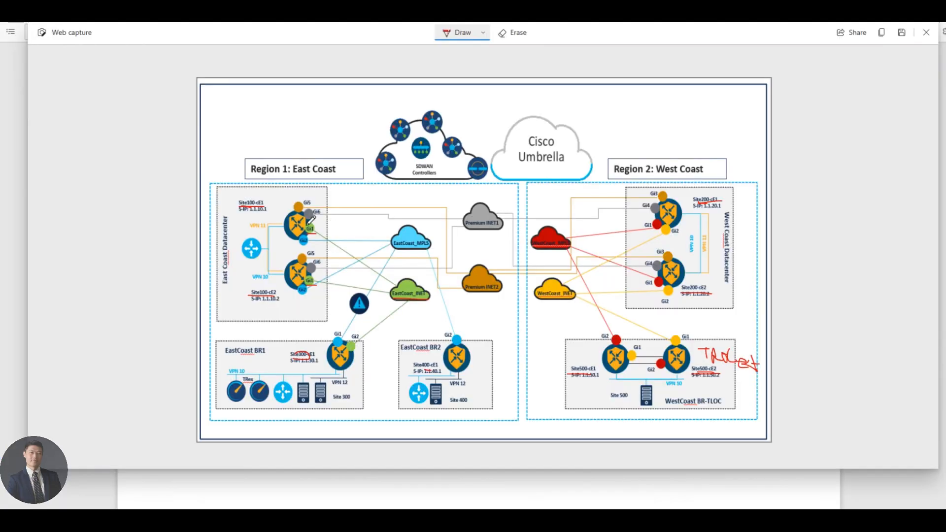
left_click_drag(300, 244, 311, 244)
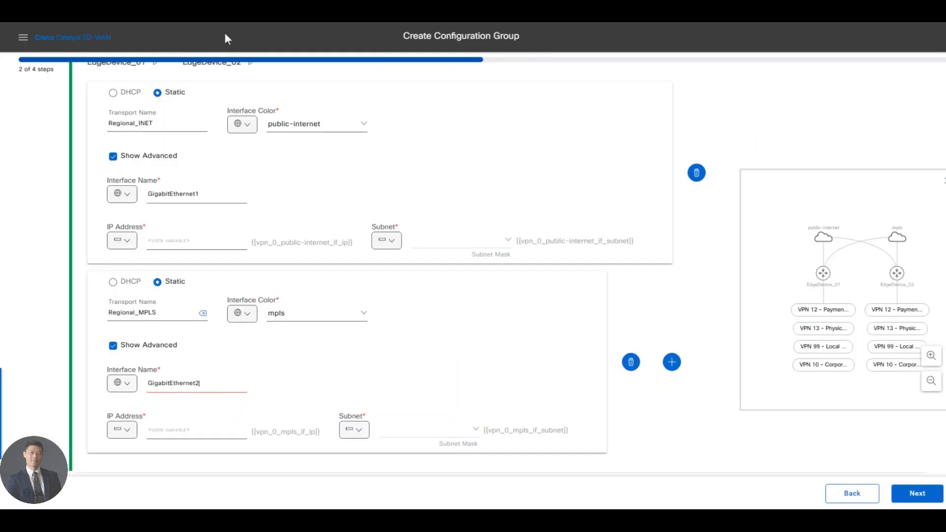
Set the device-specific key of the Regional_MPLS interface's IP address to Reginal_MPLS_IP
scroll(294, 388, "down", 2)
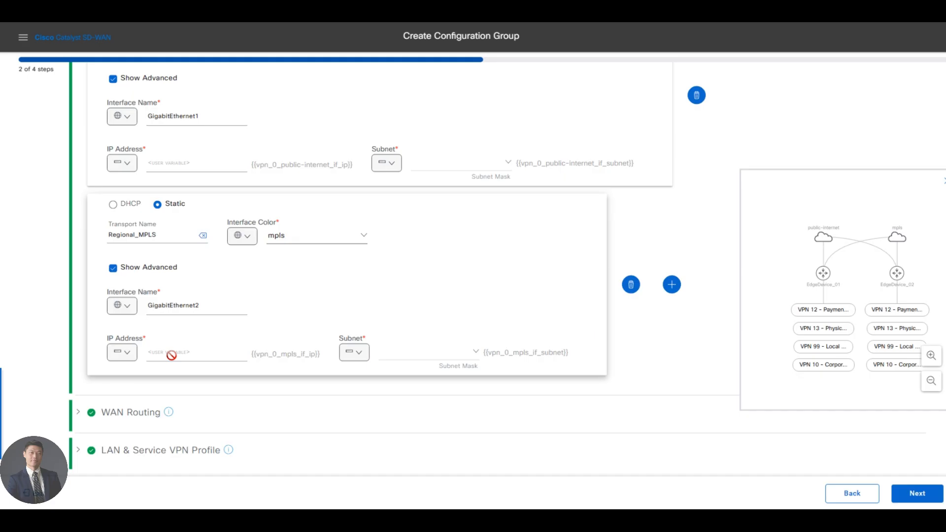
left_click(123, 353)
mouse_move(165, 411)
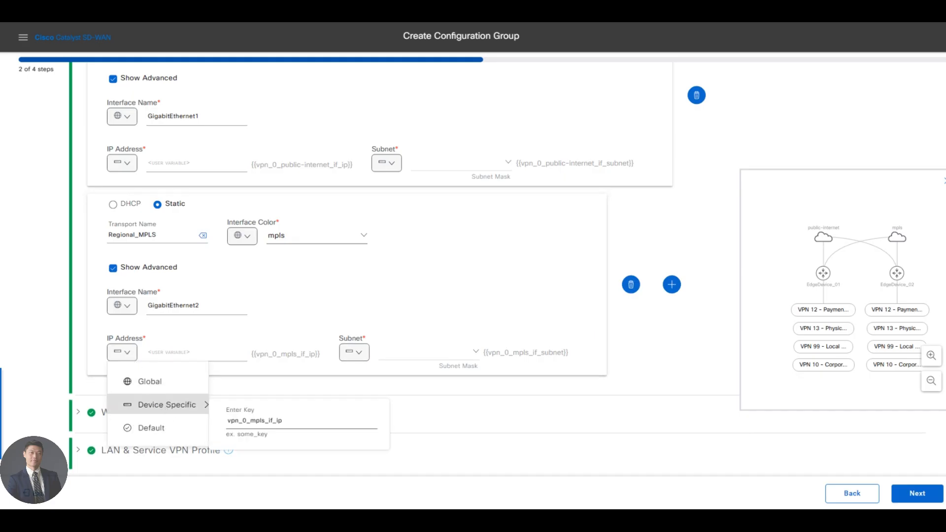
key("ctrl+a")
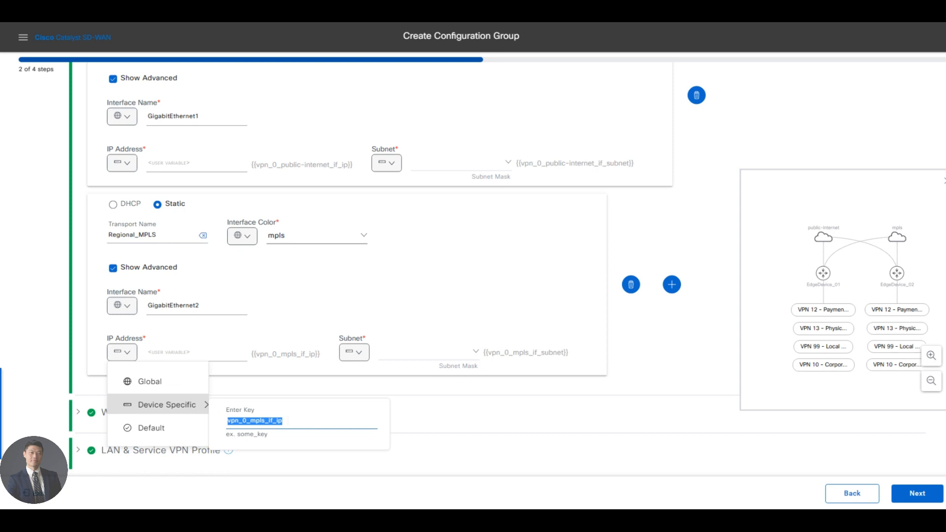
type("Regi")
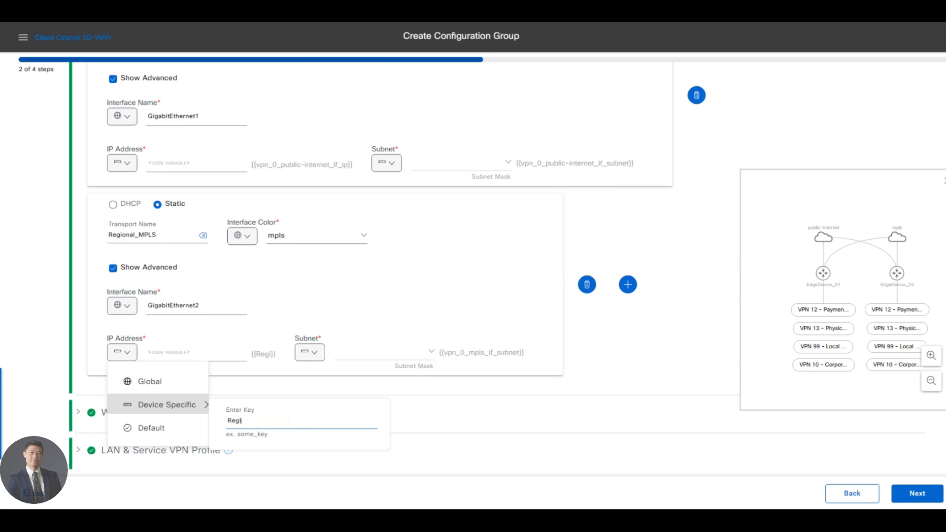
type("nal+")
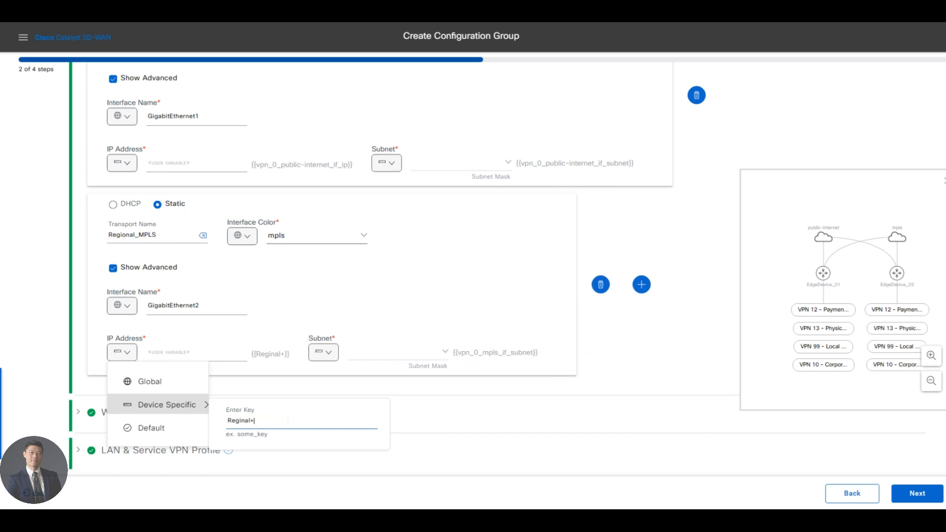
key("BackSpace")
type("_MPLS_")
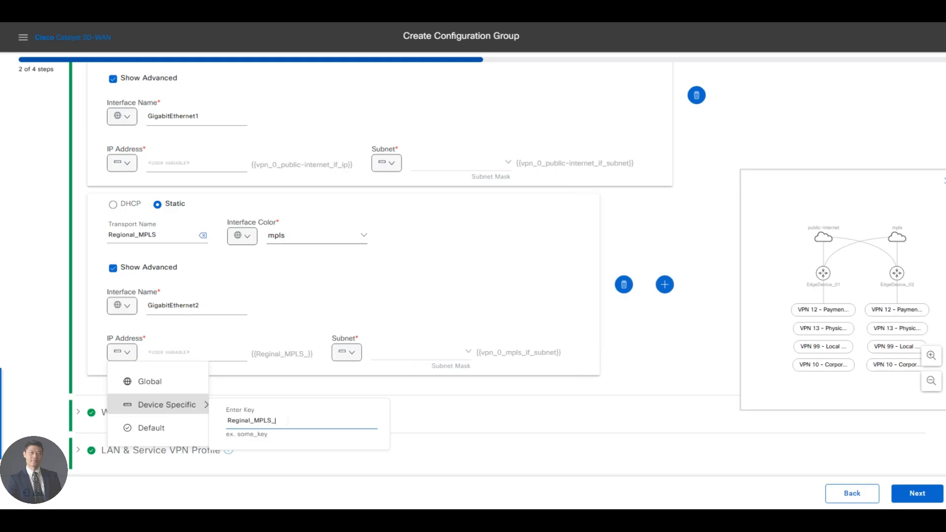
type("IP")
key("Return")
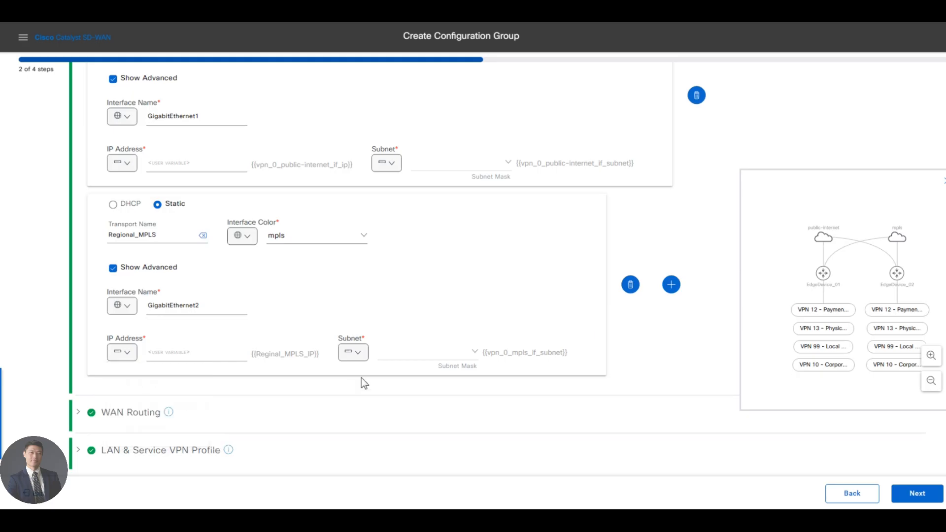
Set the device-specific key of the Regional_MPLS interface's subnet mask to Regional_MPLS_Mask
left_click(360, 355)
mouse_move(412, 409)
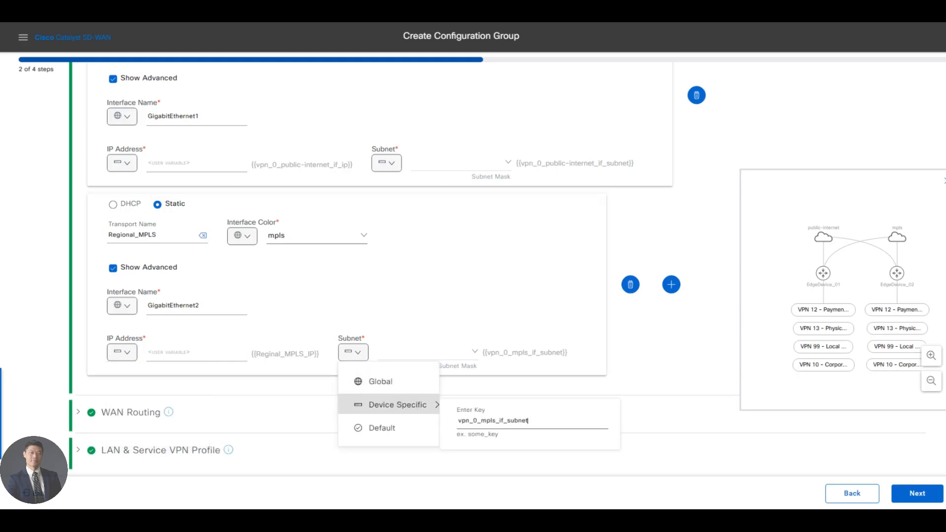
key("ctrl+a")
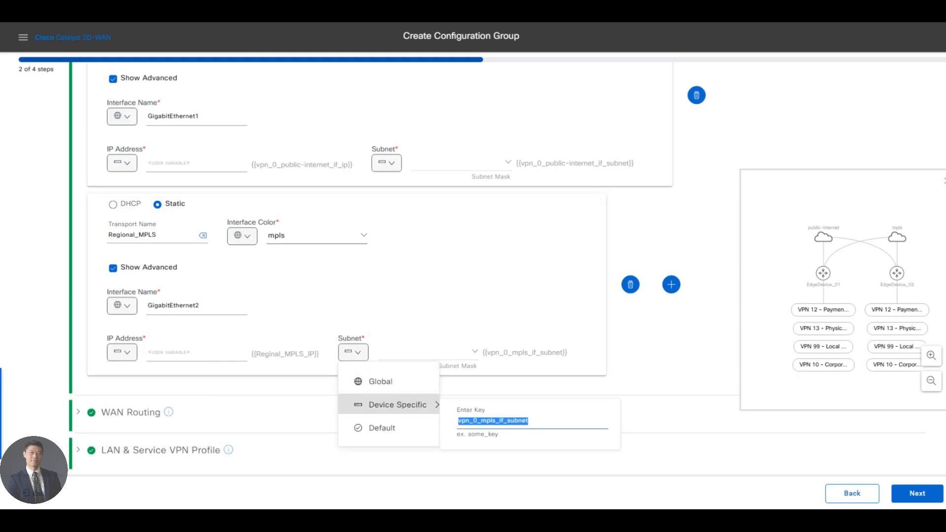
type("Regiona")
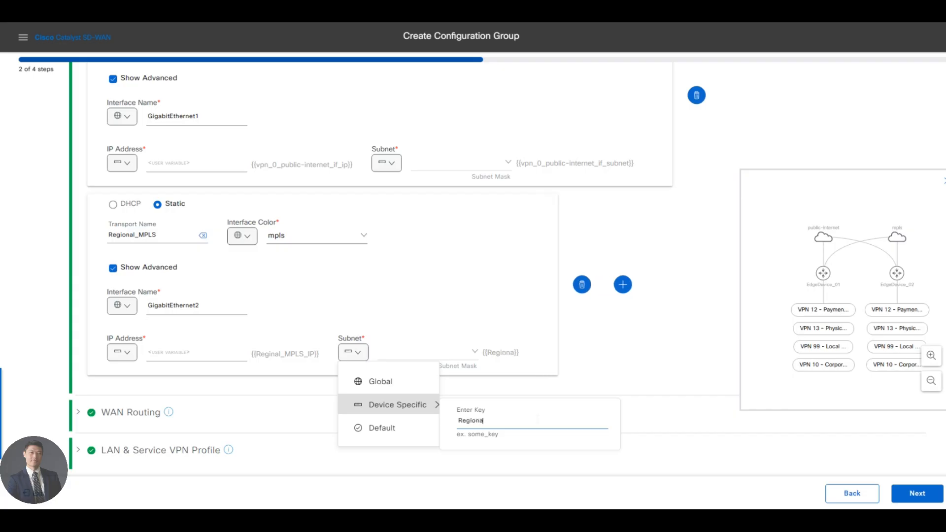
type("l")
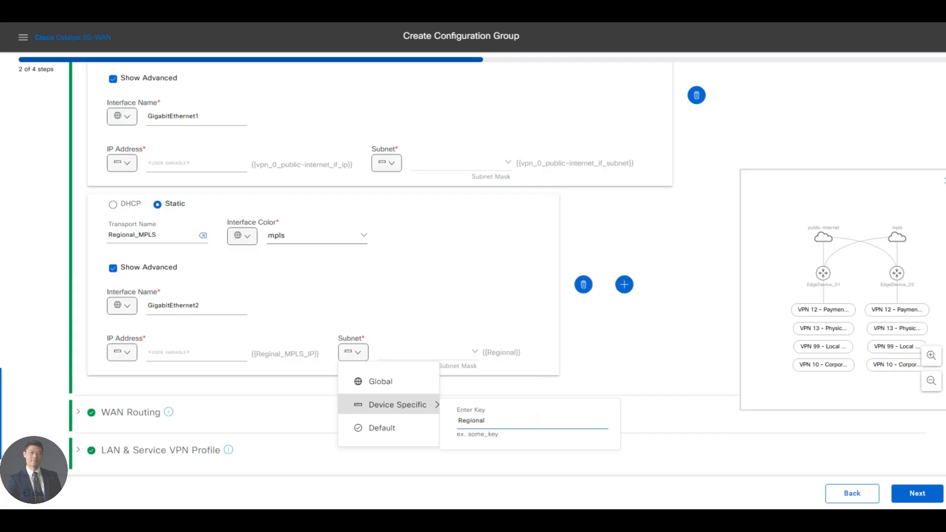
type("_")
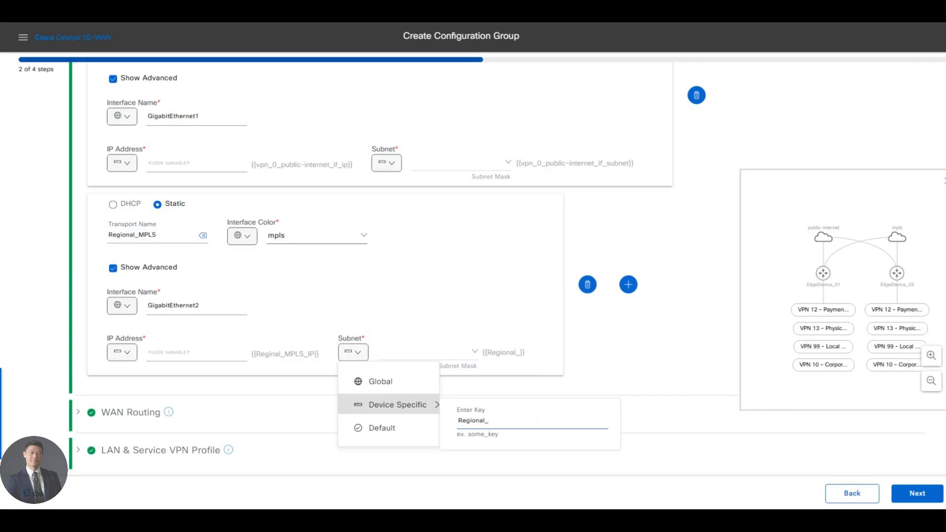
type("MPLS_M")
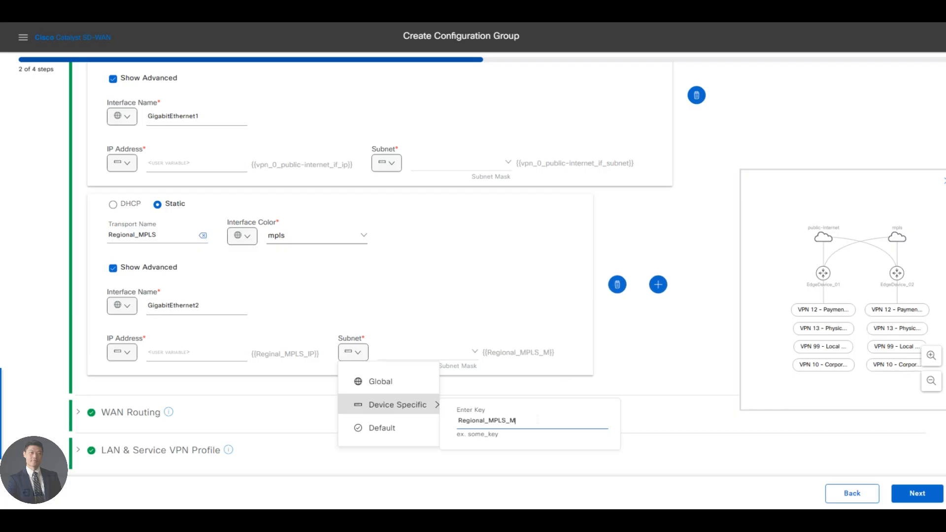
type("ask")
left_click(585, 381)
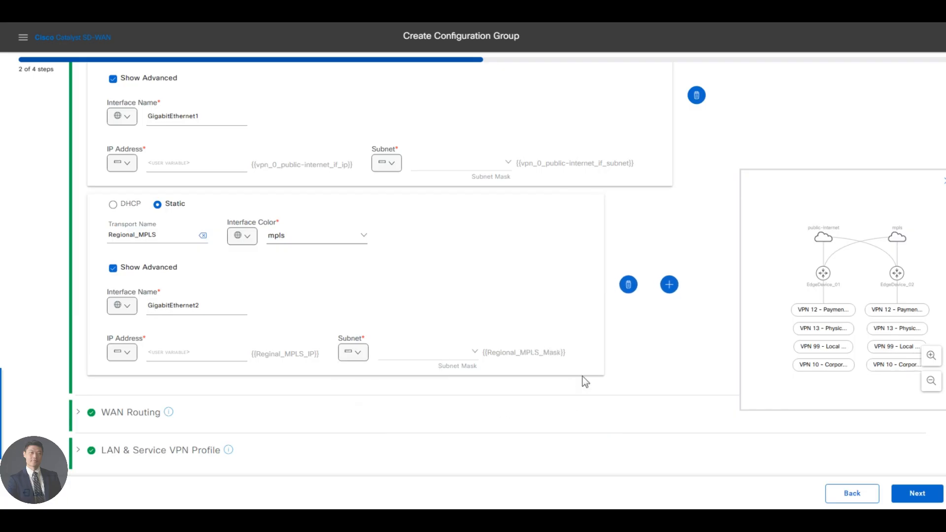
Set the device-specific key of the Regional_INET interface's IP address to Regional_Internet_IP
scroll(443, 338, "up", 2)
left_click(123, 257)
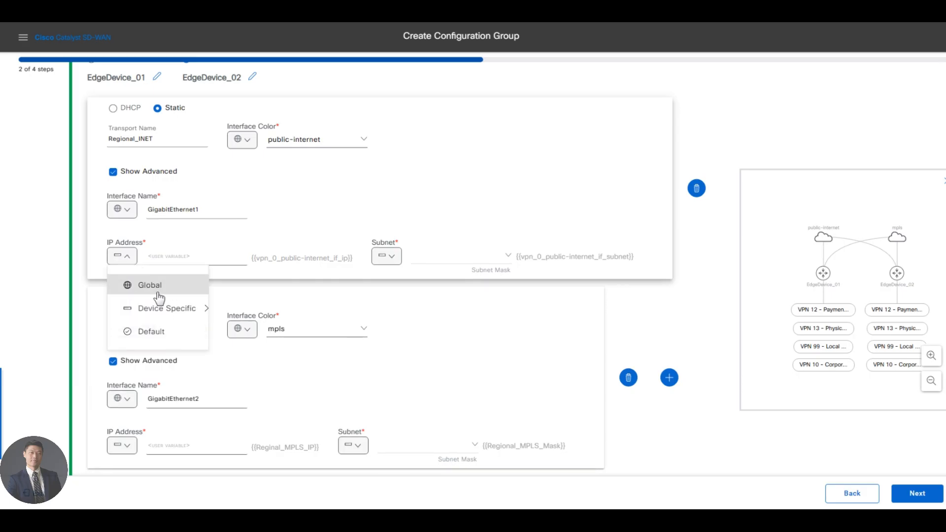
mouse_move(177, 310)
left_click_drag(315, 324, 228, 324)
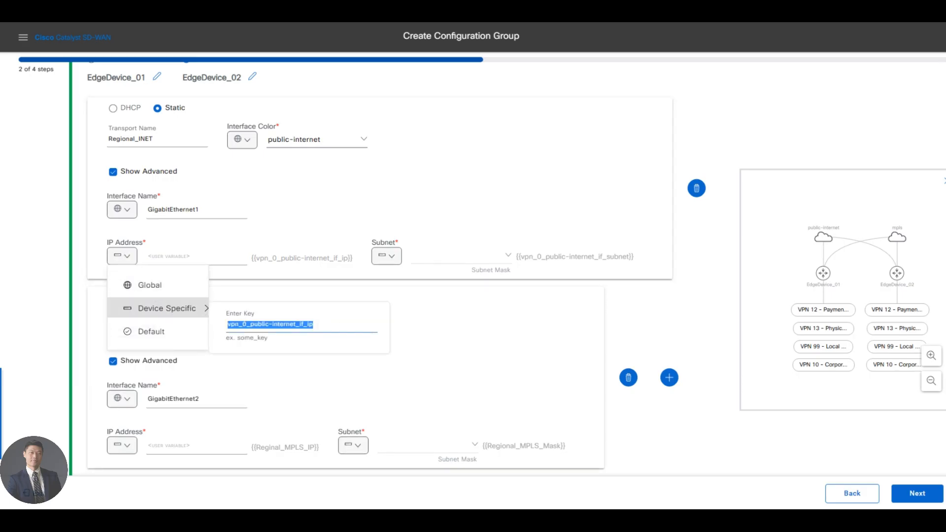
key("BackSpace")
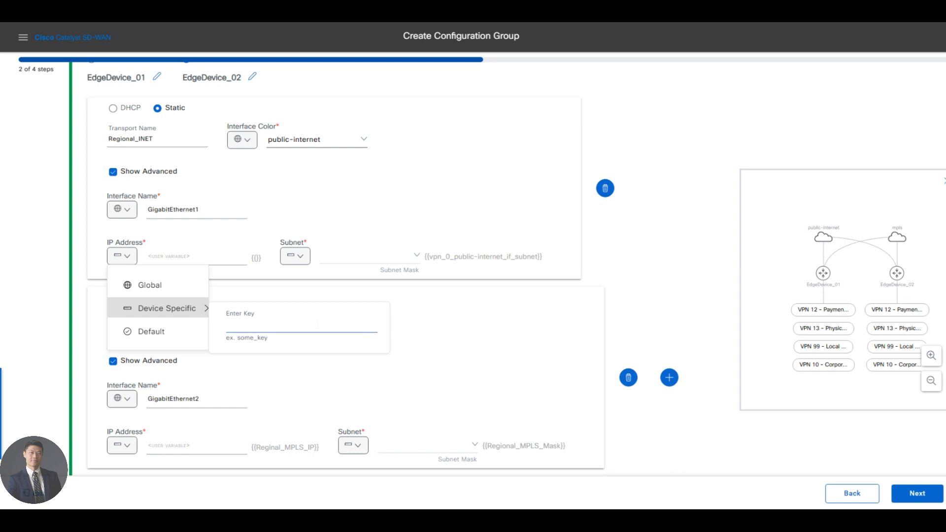
type("Re")
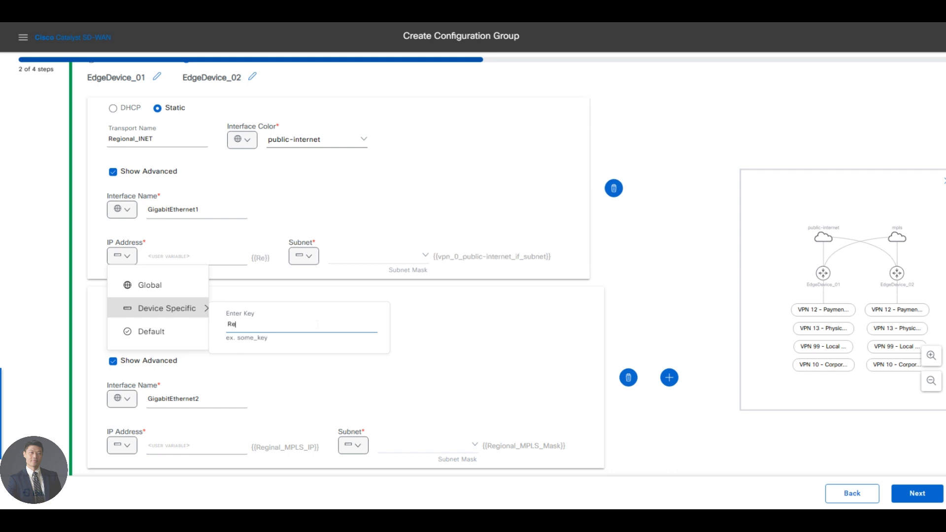
type("gional")
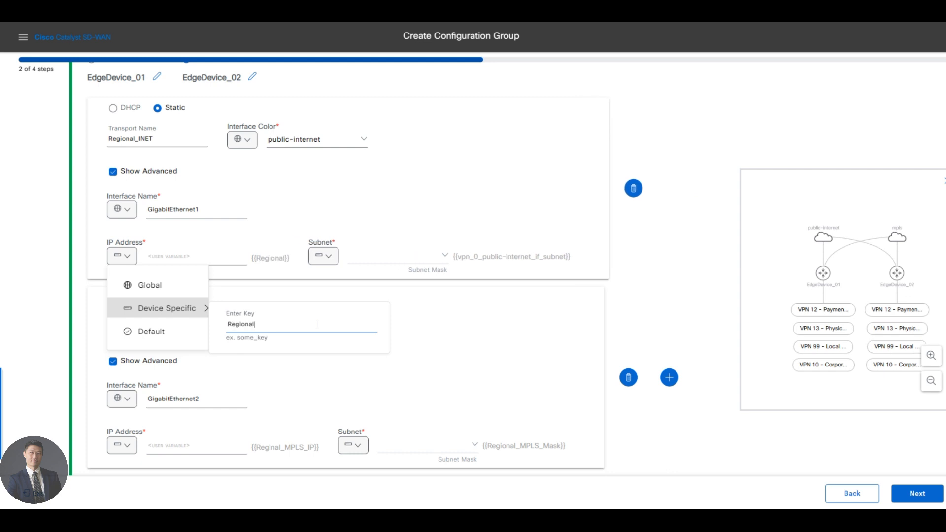
type("_Int")
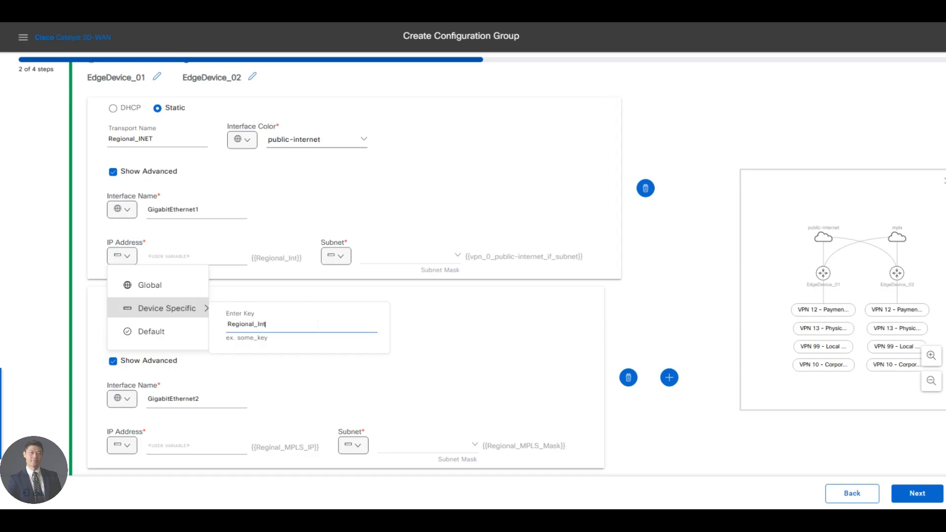
type("ernet_IP")
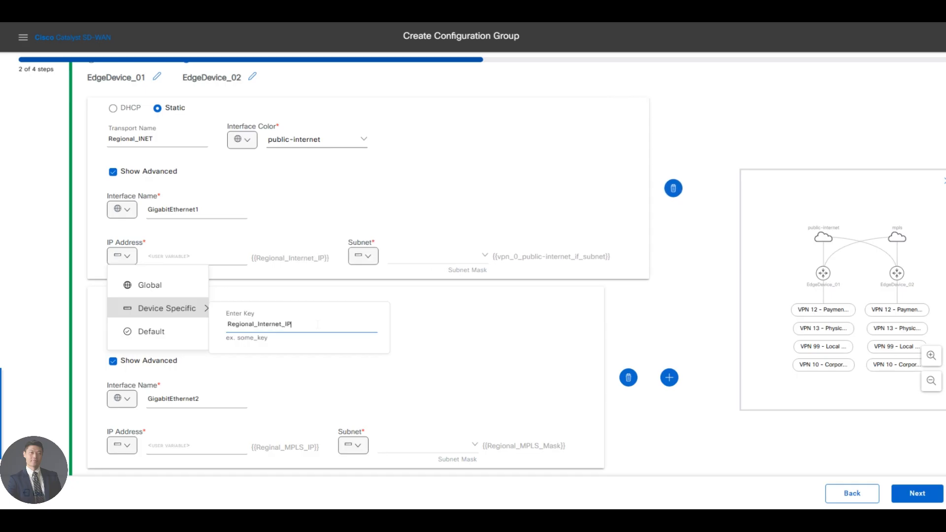
left_click(375, 261)
Set the device-specific key of the Regional_INET interface's subnet mask to Regional_Internet_Mask
left_click(375, 261)
mouse_move(423, 309)
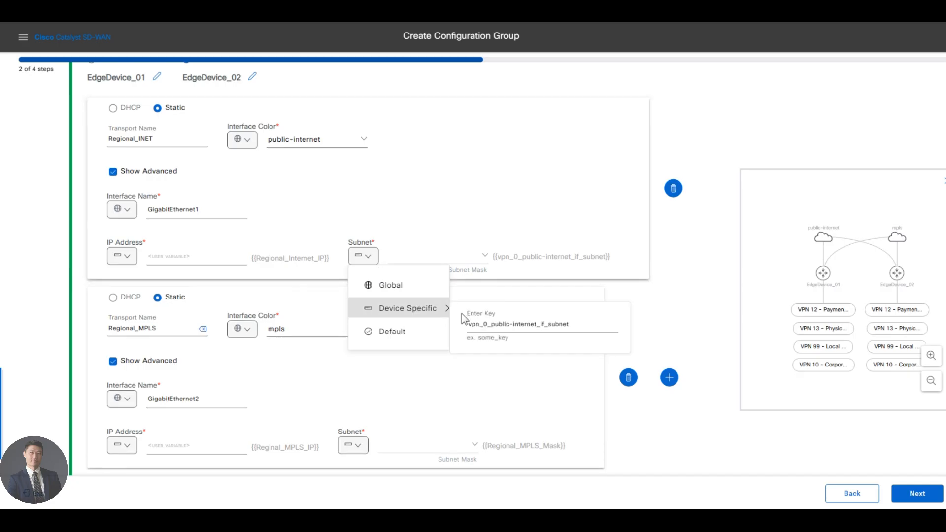
key("ctrl+shift+Left")
key("ctrl+shift+Left")
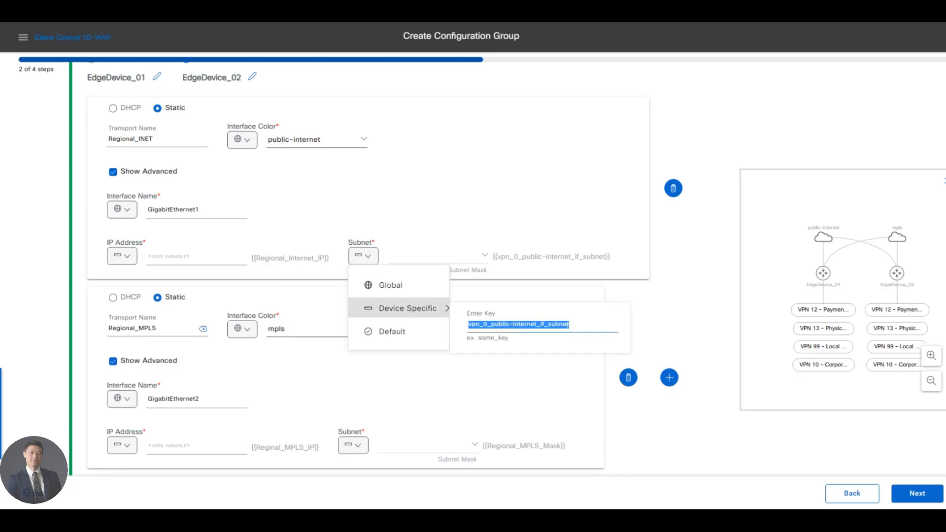
type("Regio")
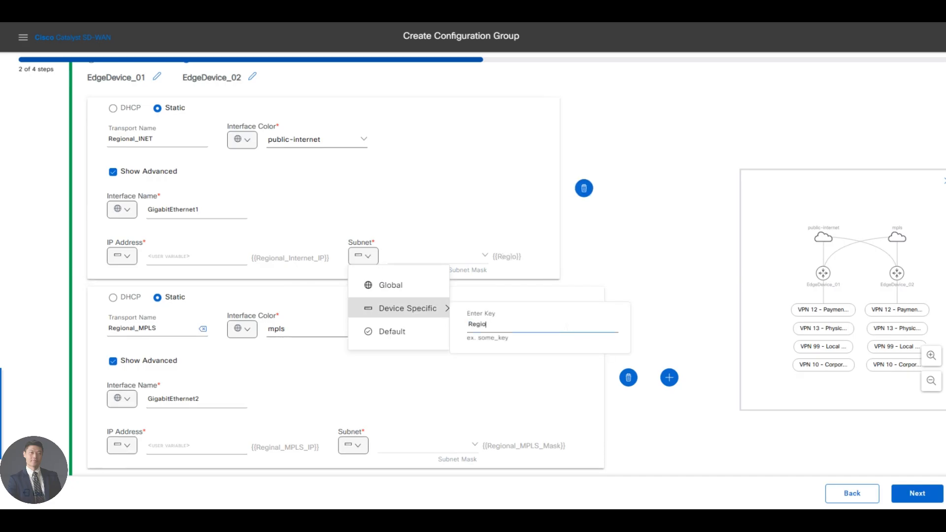
type("nal_I")
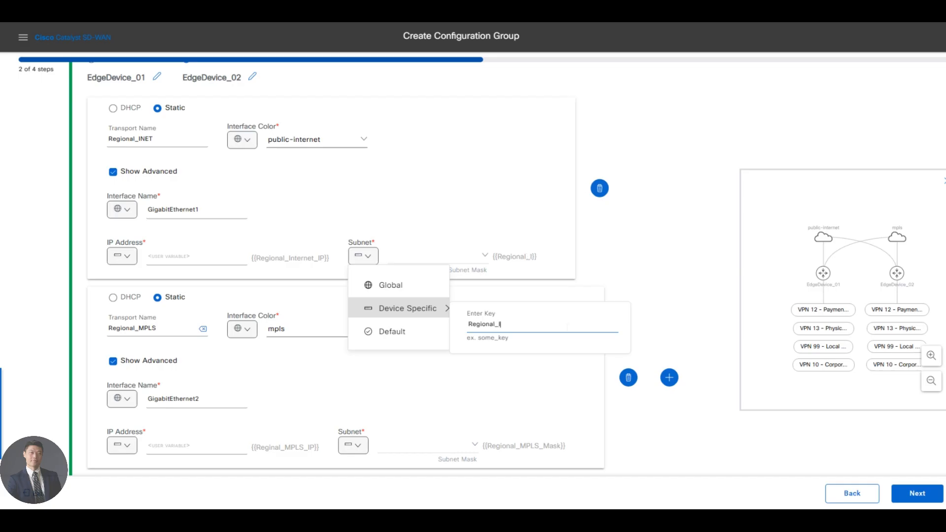
type("nternet_M")
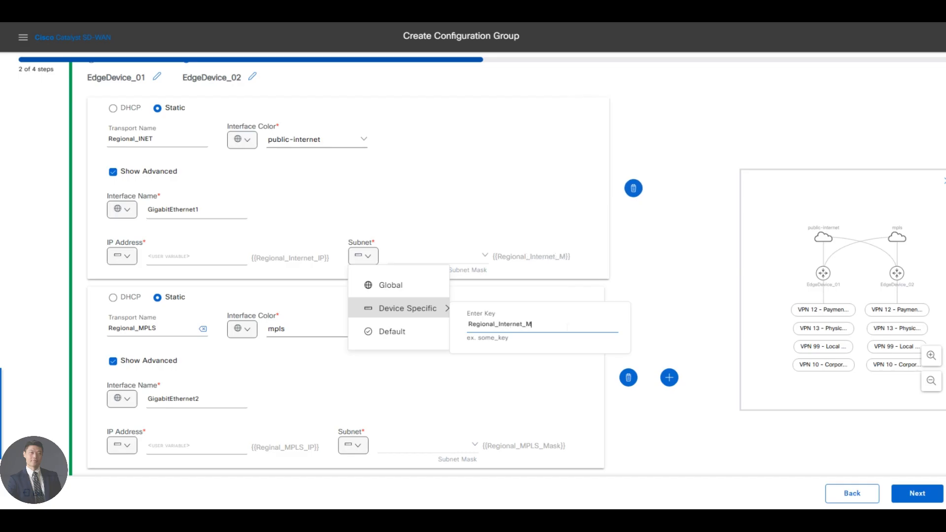
type("ask")
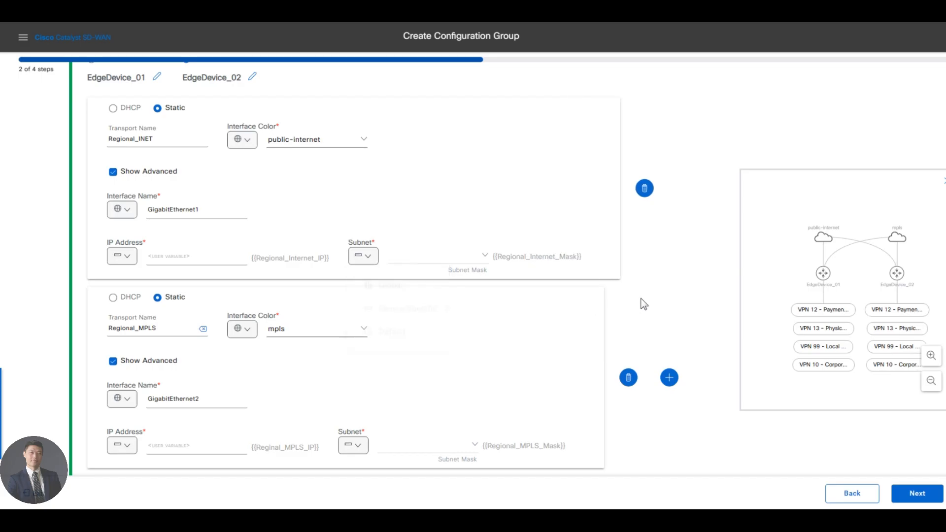
scroll(344, 252, "down", 2)
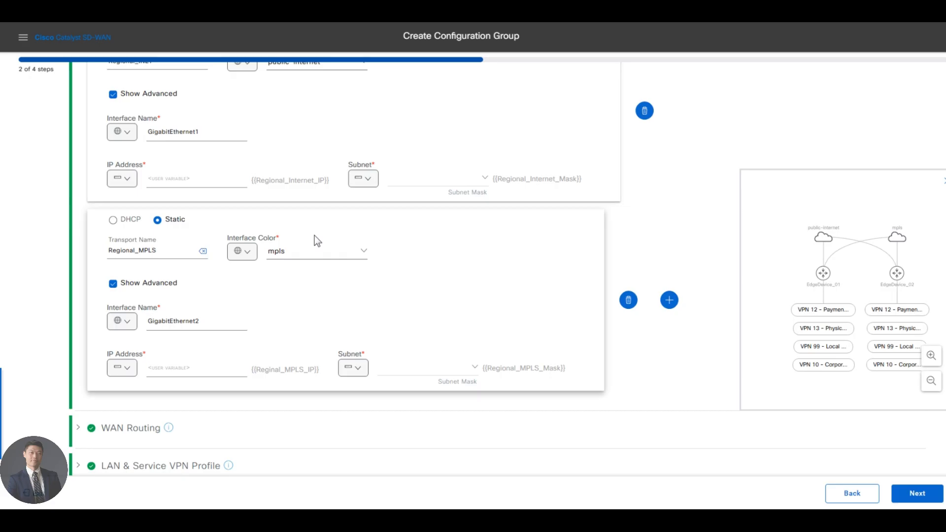
scroll(314, 241, "up", 2)
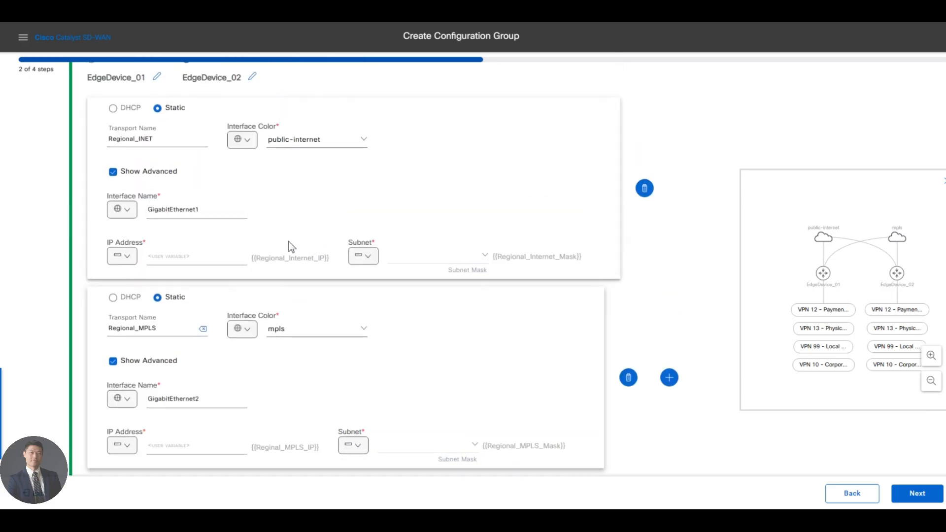
left_click(259, 330)
left_click(259, 330)
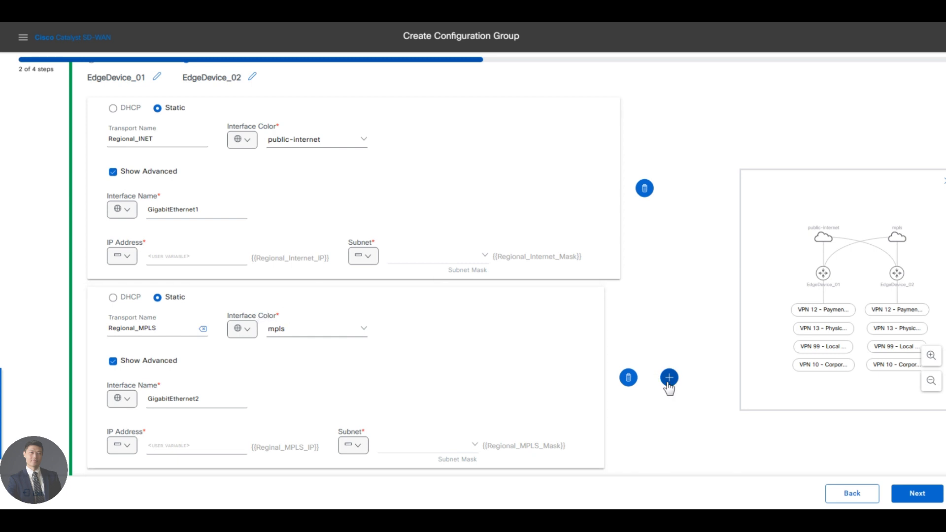
Add a third WAN interface with static addressing and the transport name Premium_INET1
scroll(548, 356, "down", 3)
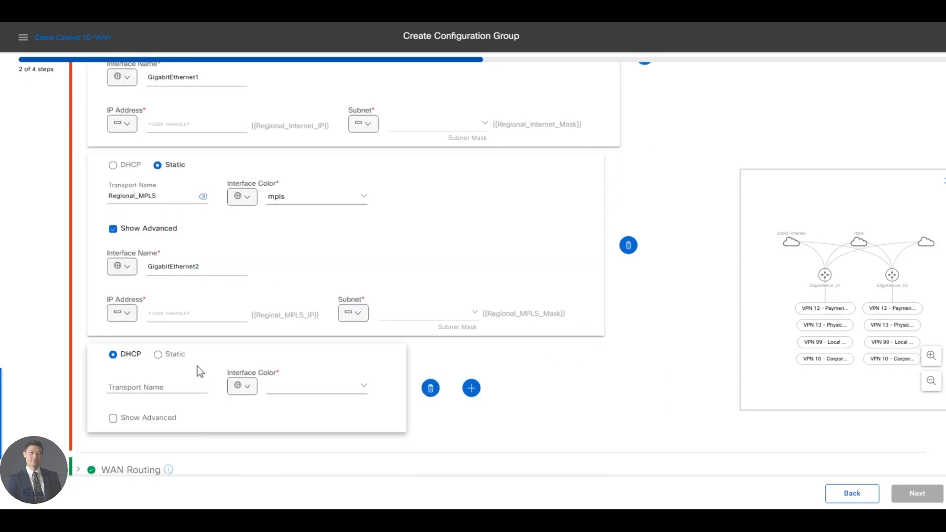
left_click(172, 359)
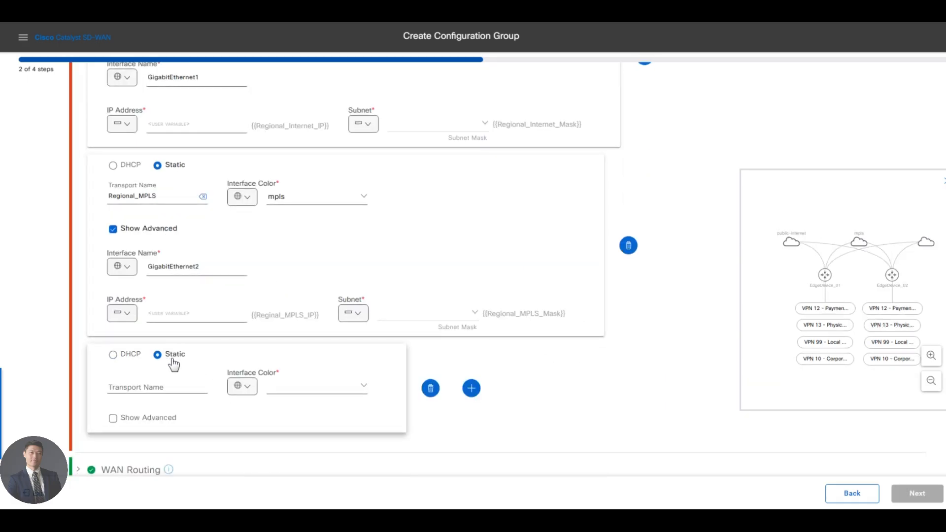
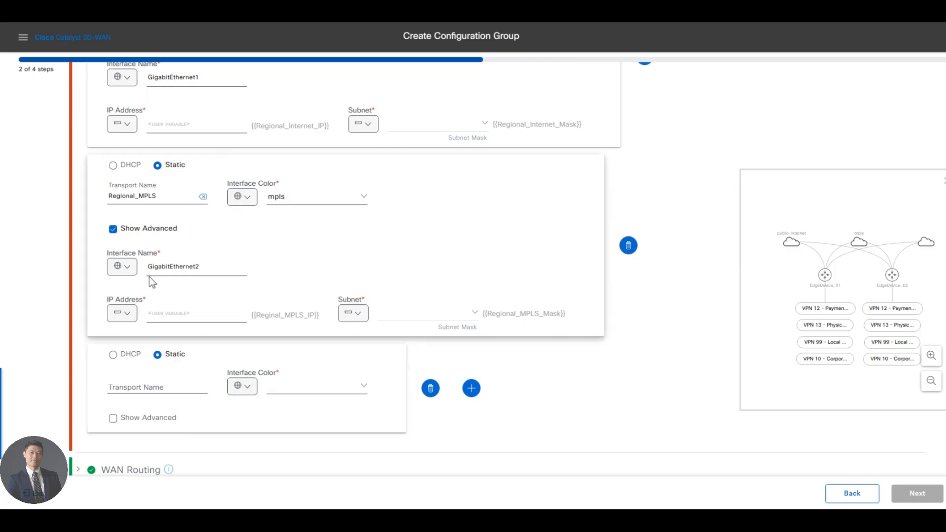
left_click(144, 384)
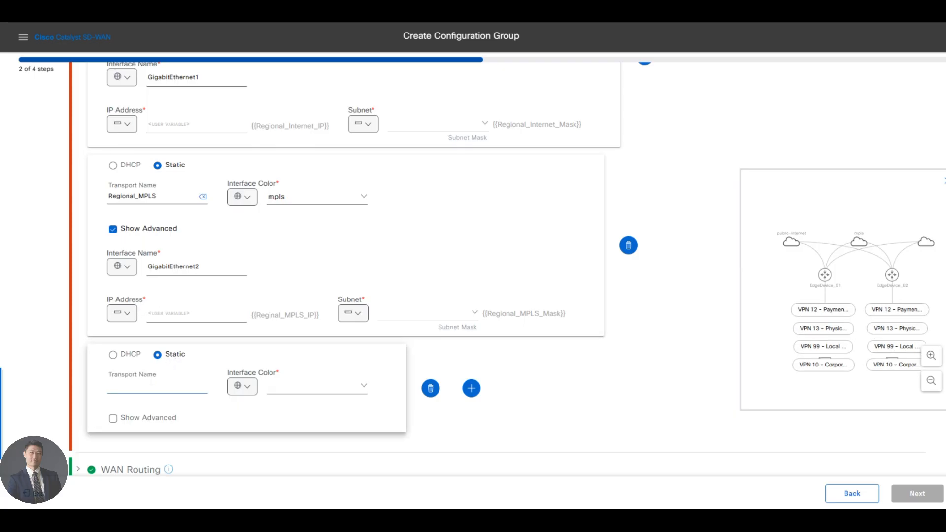
left_click(234, 13)
type("Premium_INET1")
Assign the gold color to the third WAN interface, show its advanced settings and rename its transport to Premium_INET_1
left_click(291, 386)
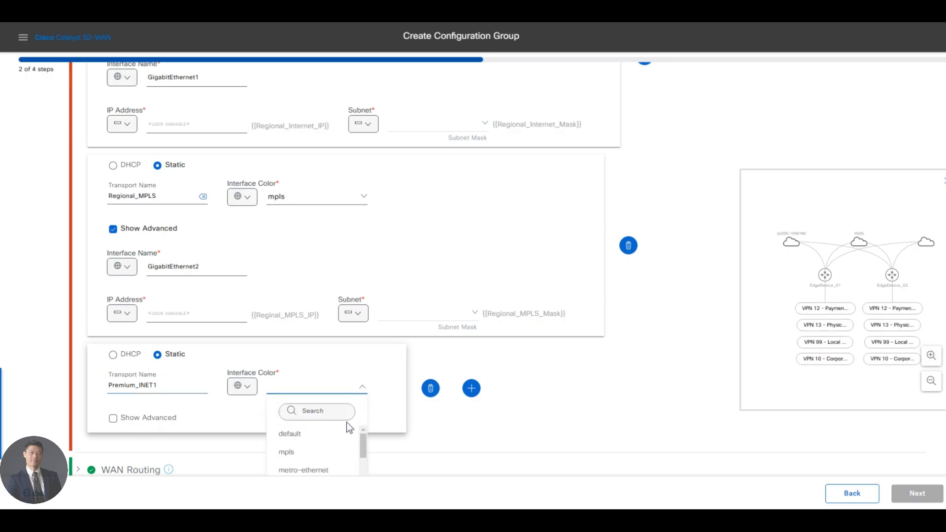
type("gold")
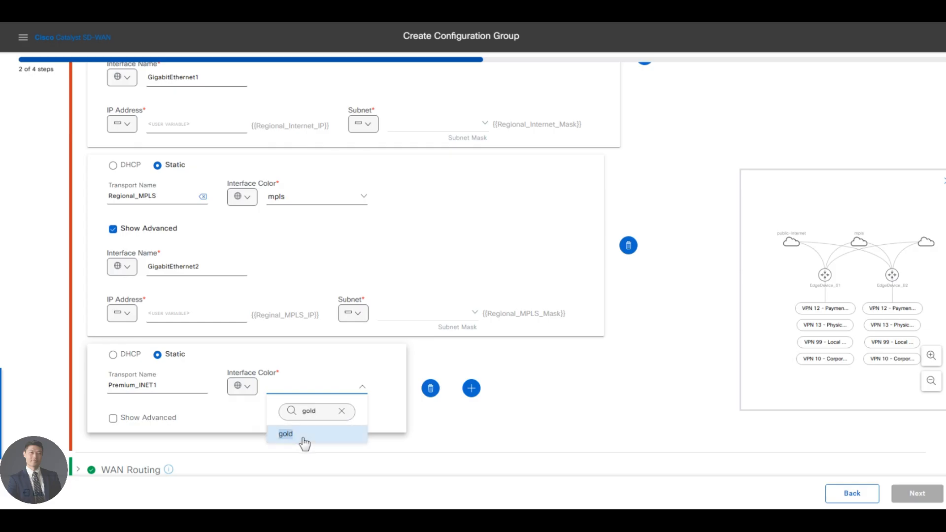
left_click(304, 443)
left_click(133, 419)
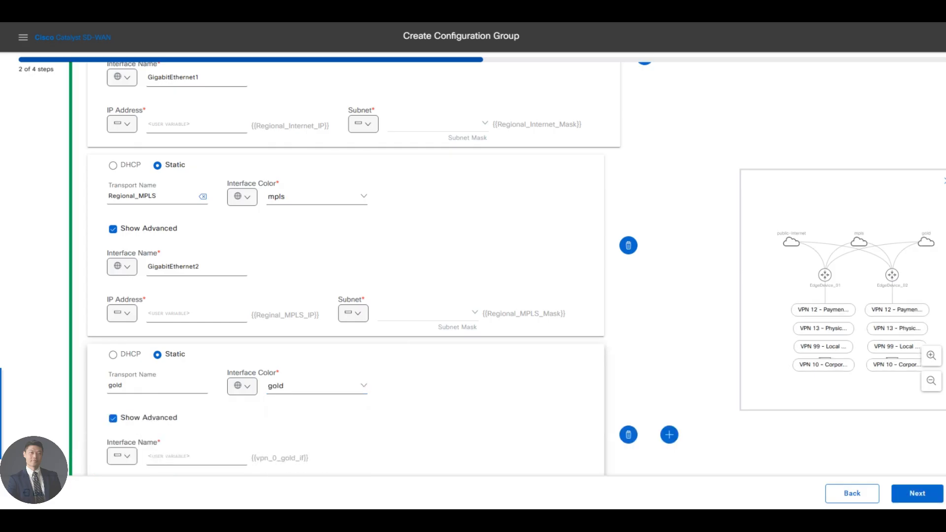
double_click(115, 386)
type("Premium_INET_1")
Set the Premium_INET_1 interface name to the global value GigabitEthernet5, consulting the topology diagram for the East Coast datacenter router ports
scroll(174, 380, "down", 3)
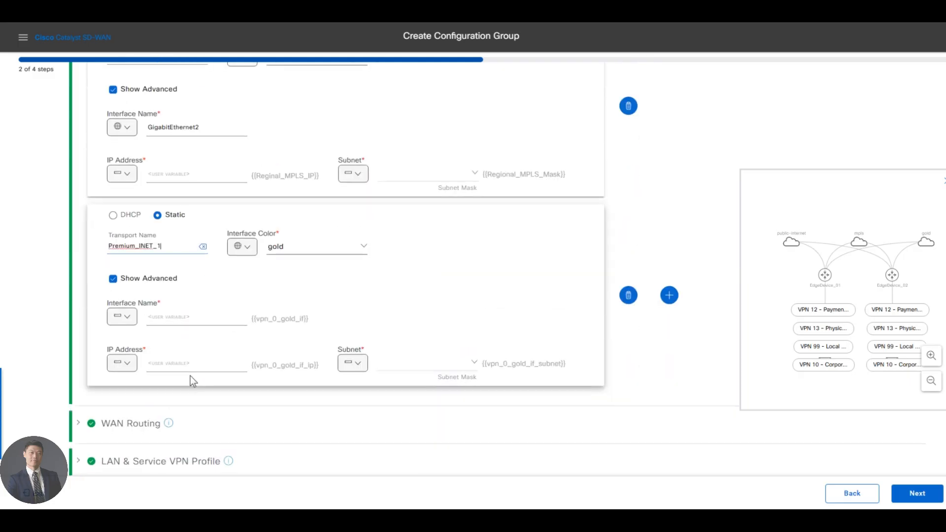
left_click(138, 321)
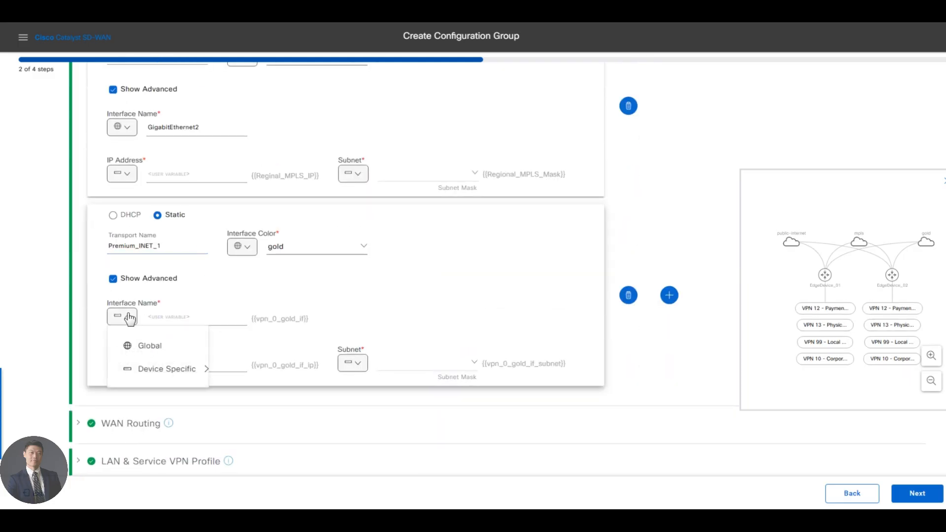
left_click(129, 317)
left_click(127, 317)
left_click(148, 340)
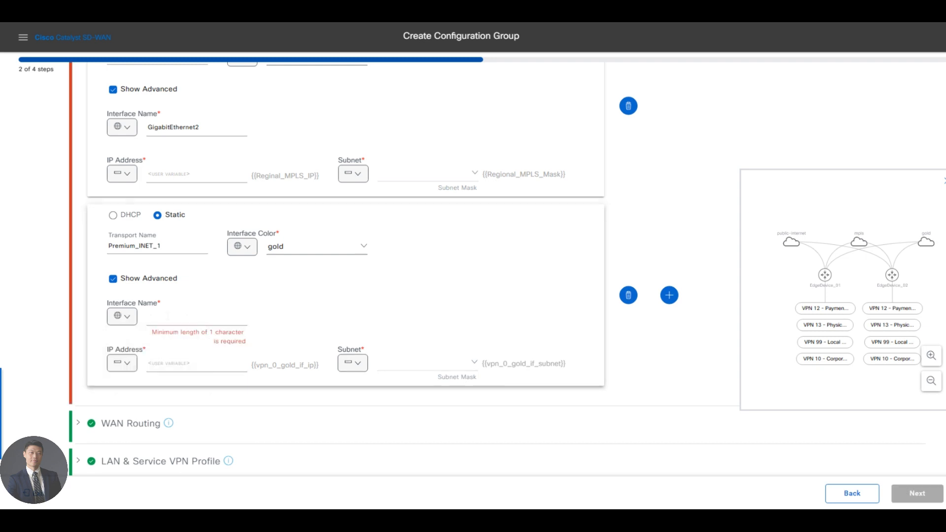
type("Gi")
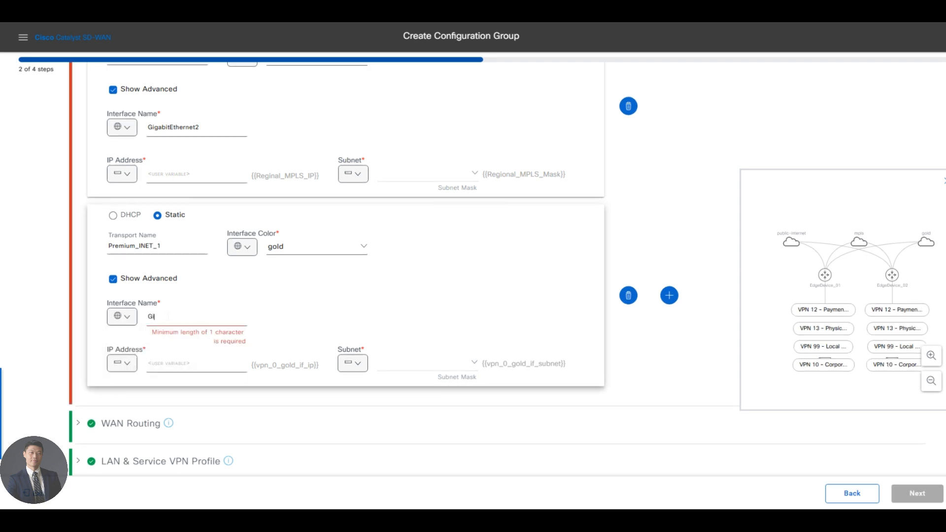
type("gabitEthernet")
left_click(353, 363)
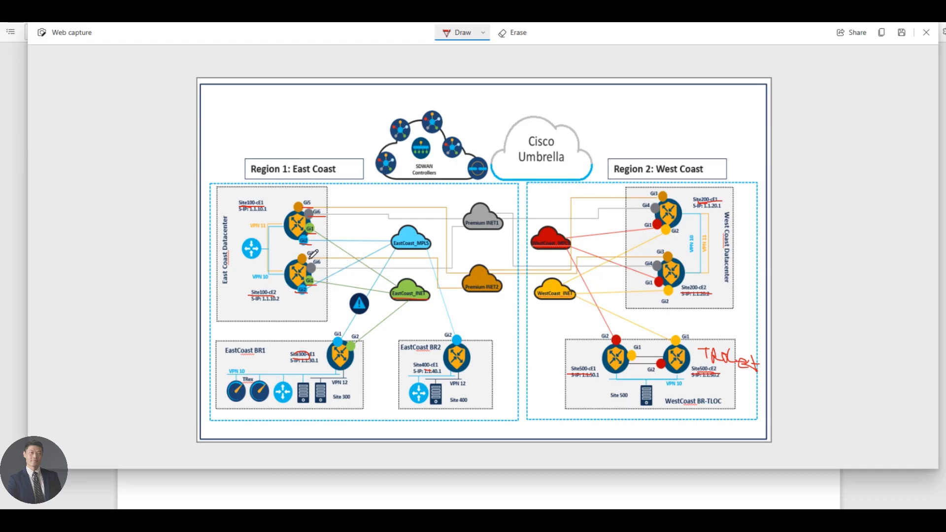
left_click_drag(314, 250, 320, 259)
mouse_move(320, 206)
left_mouse_down()
mouse_move(313, 196)
mouse_move(302, 202)
left_mouse_up()
left_click_drag(494, 220, 499, 226)
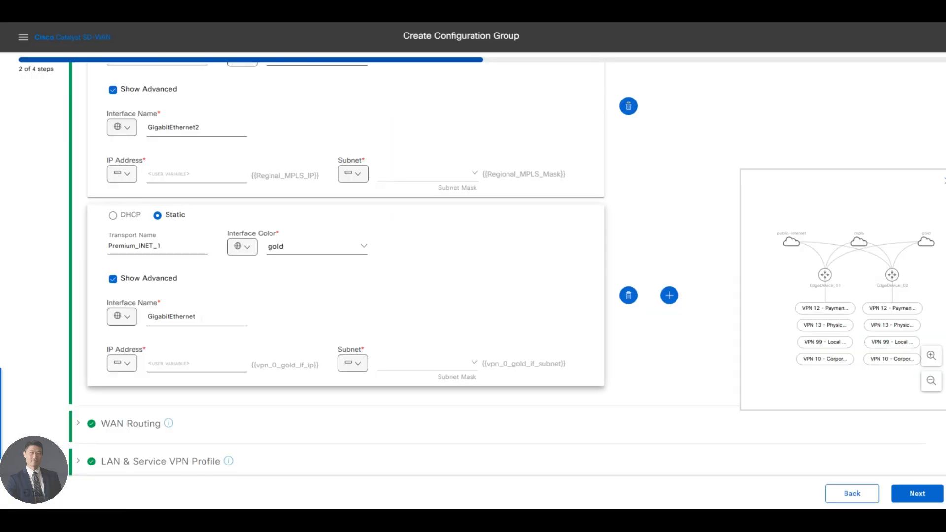
type("5")
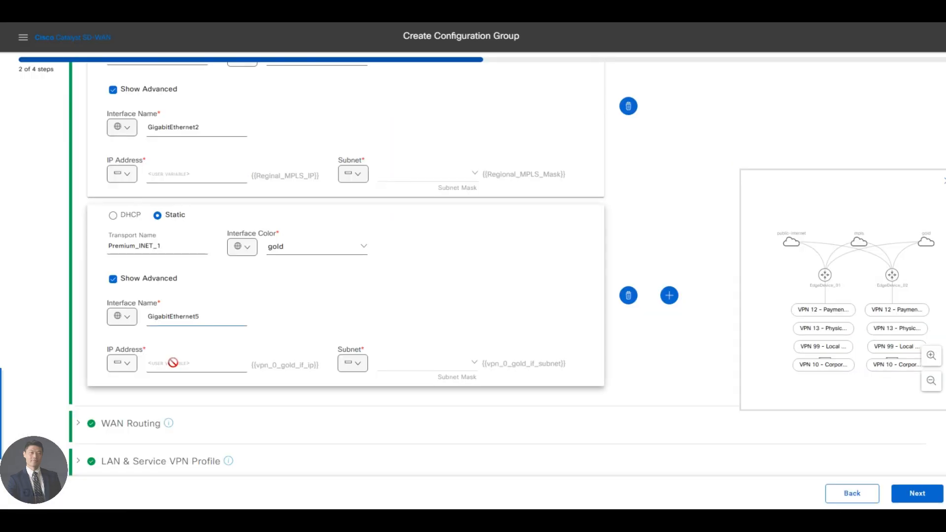
Set the device-specific key of the Premium_INET_1 interface's IP address to premium_inet1_ip
left_click(125, 366)
left_click(127, 367)
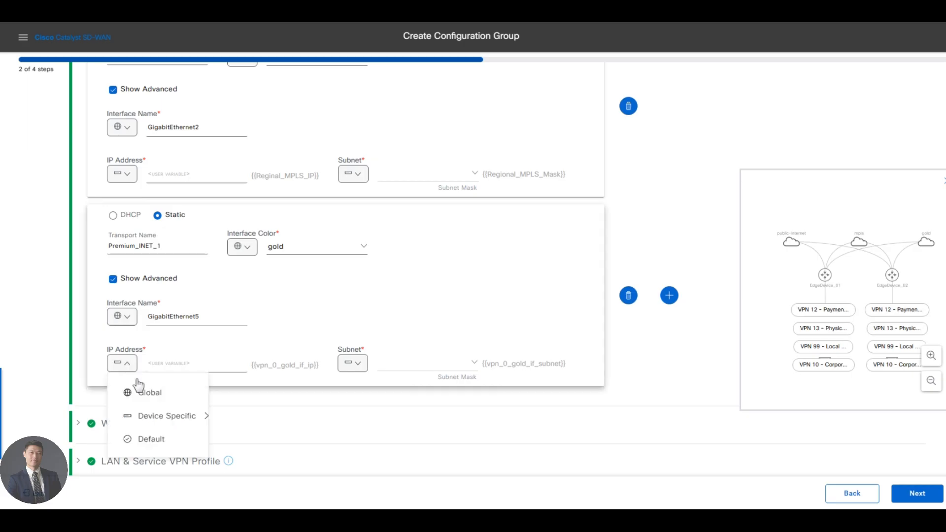
mouse_move(182, 420)
key("ctrl+a")
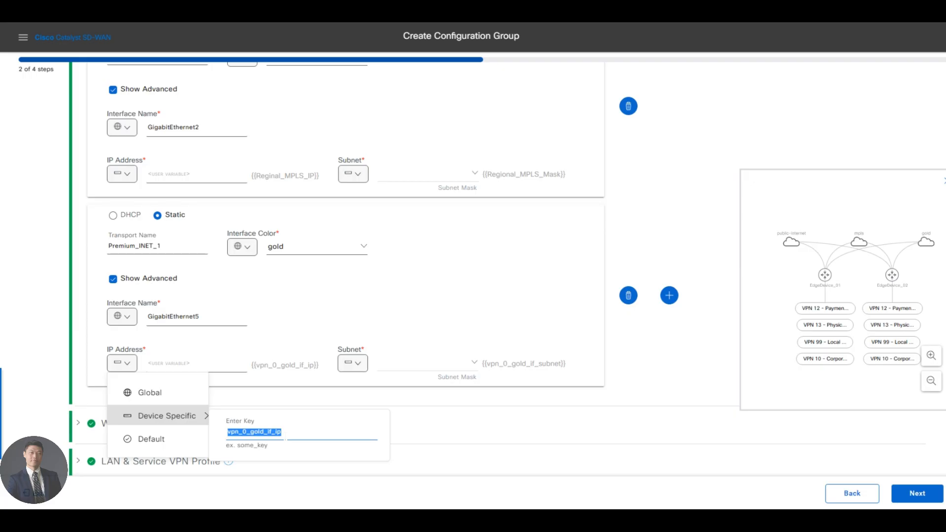
type("pre")
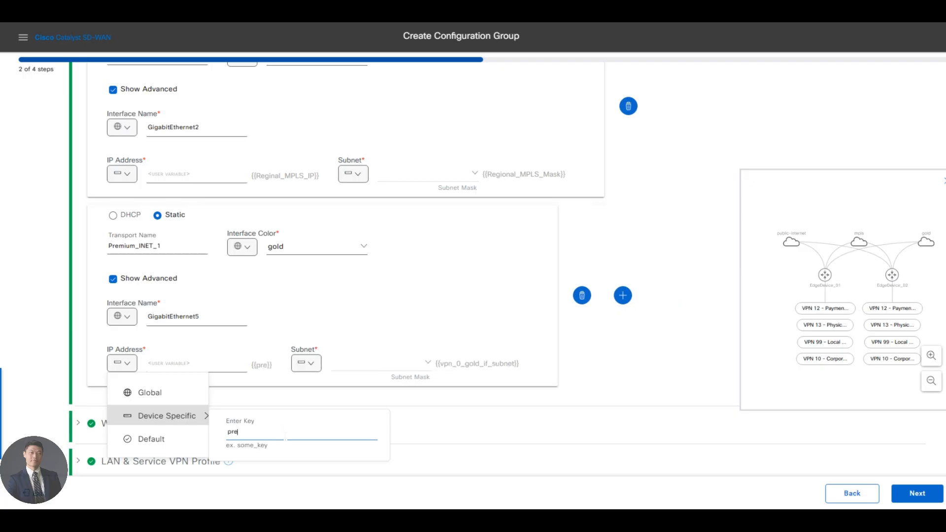
type("mium")
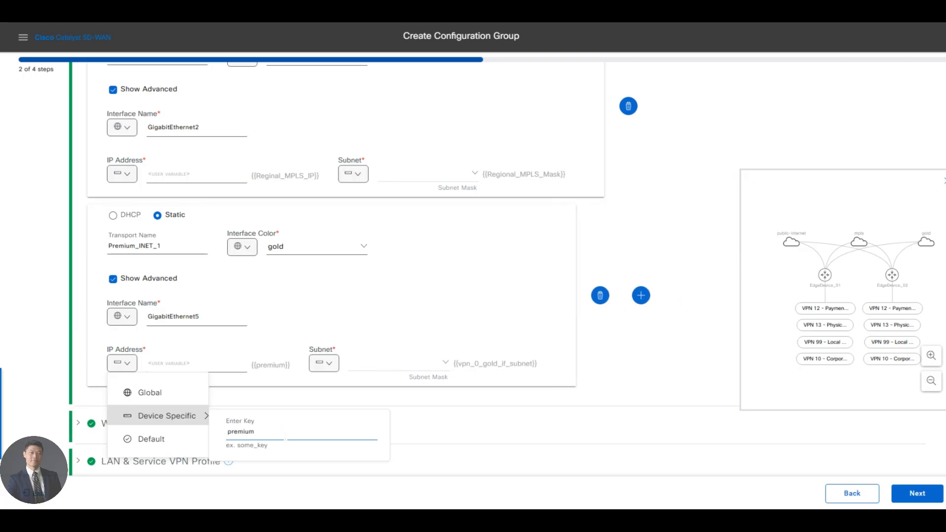
type("_inet")
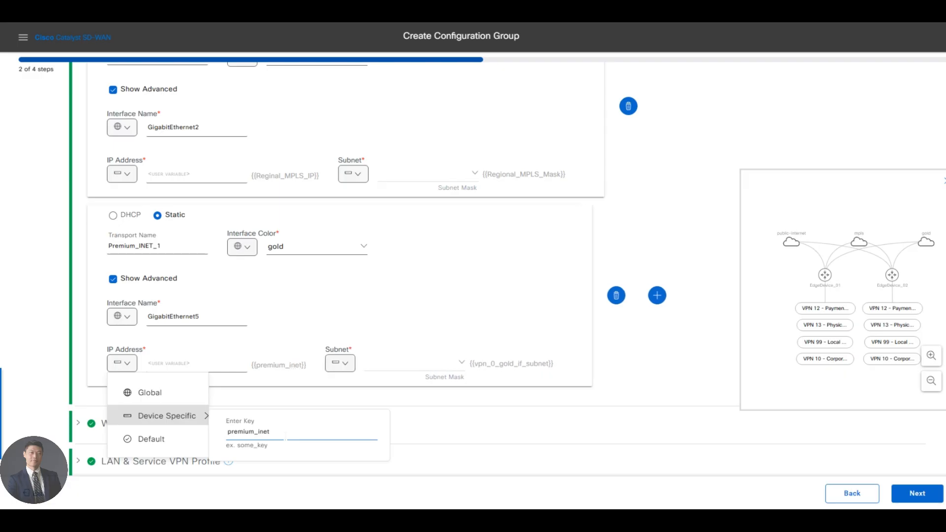
type("1_ip")
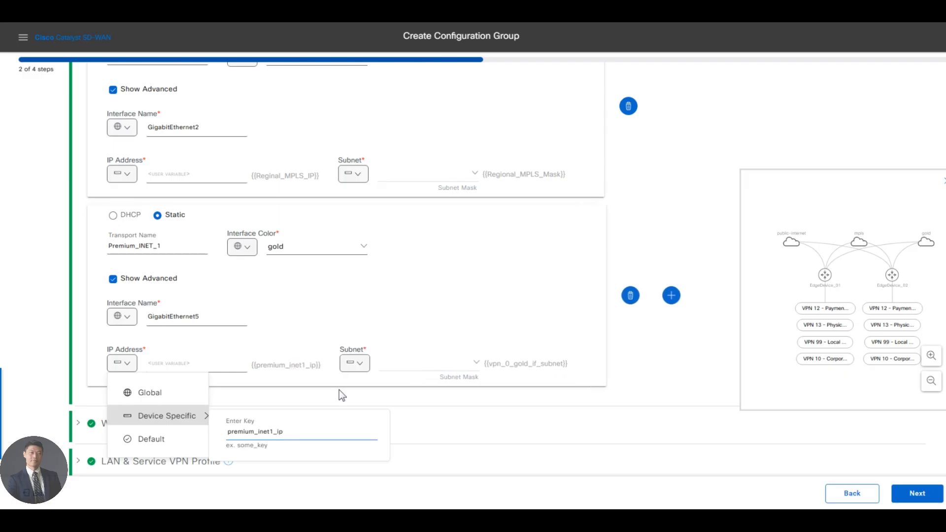
left_click(340, 390)
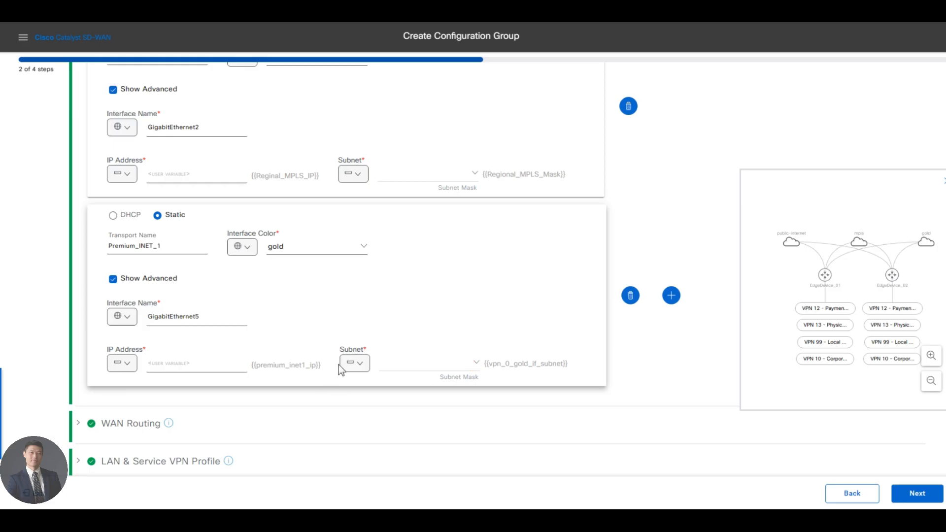
Set the device-specific key of the Premium_INET_1 interface's subnet mask to premium_inet1_mask
left_click(355, 365)
mouse_move(412, 416)
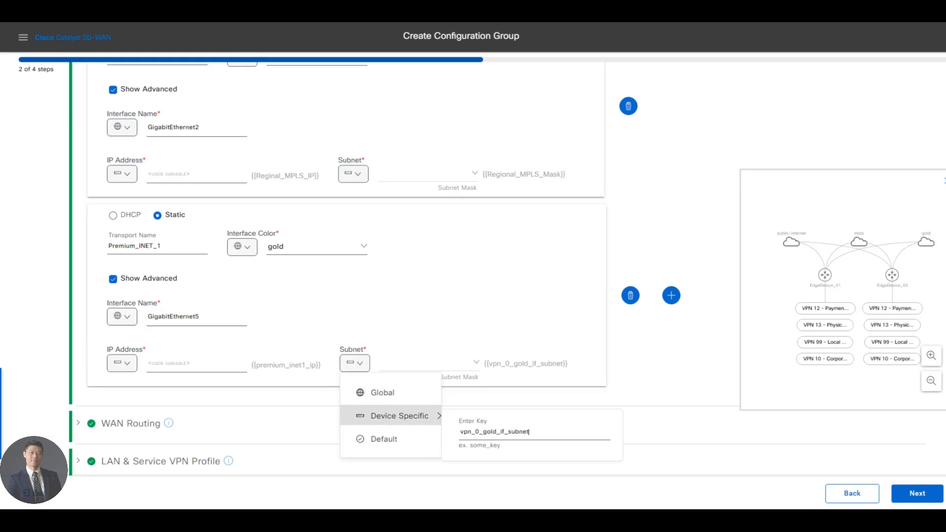
key("ctrl+a")
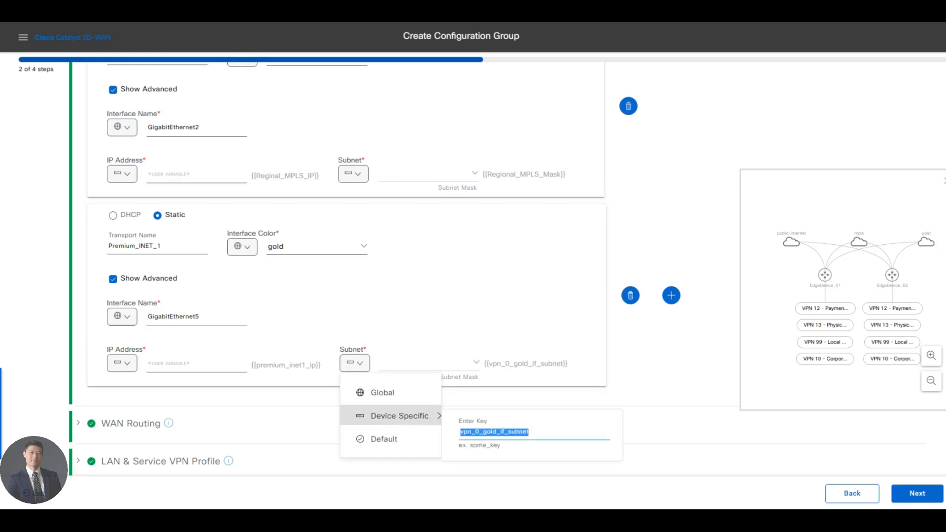
type("pre")
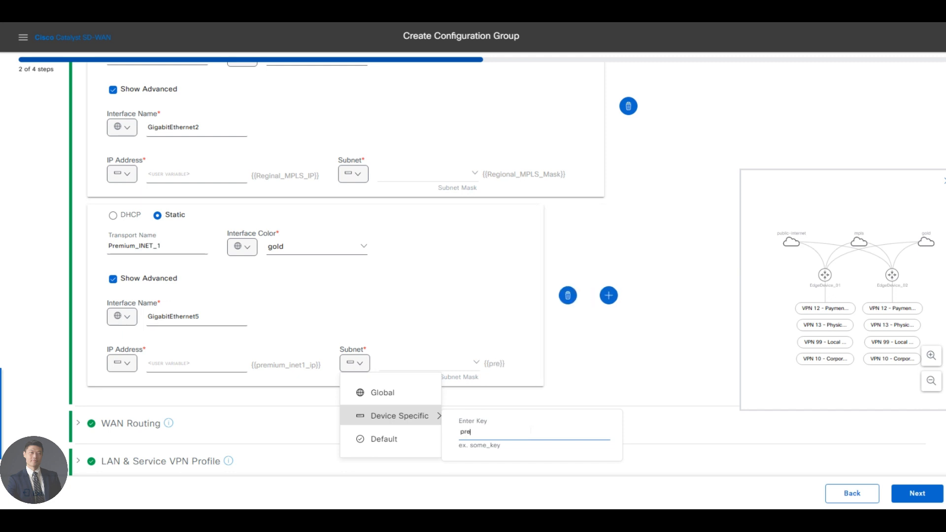
type("mium_")
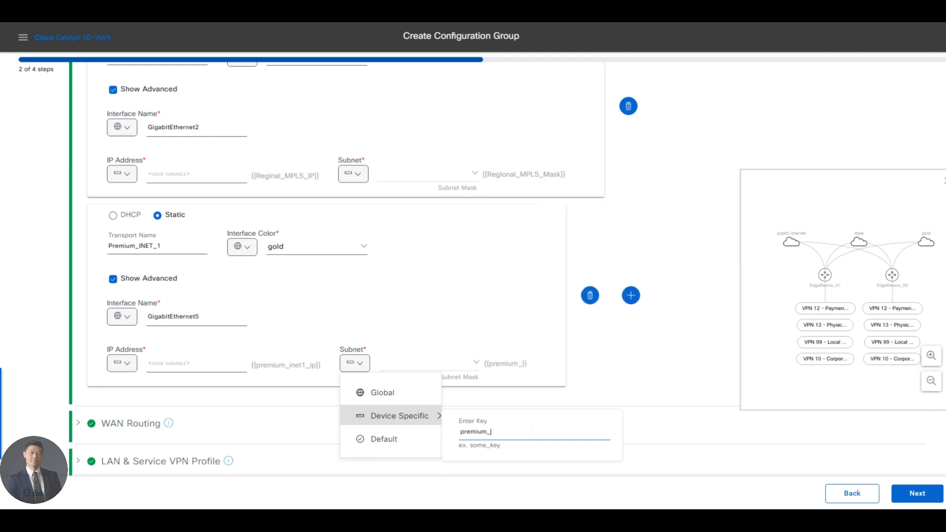
type("inet")
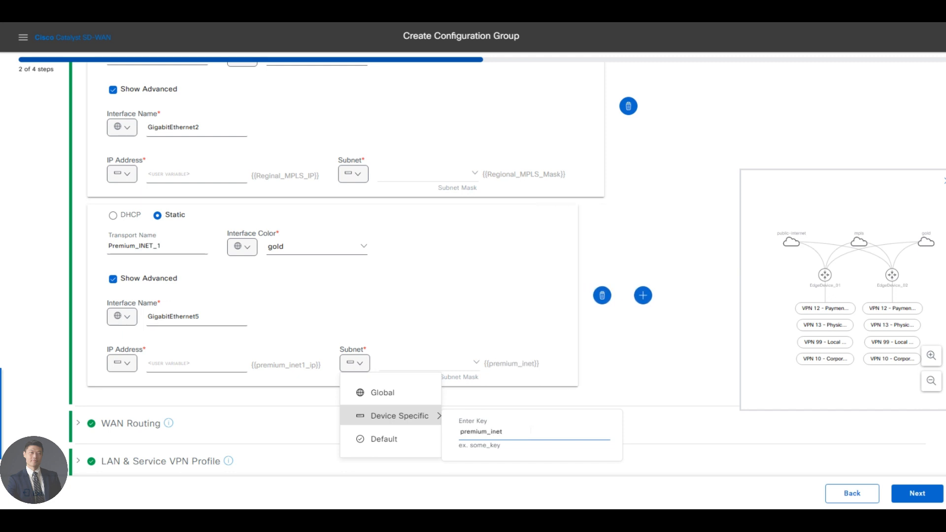
type("1_")
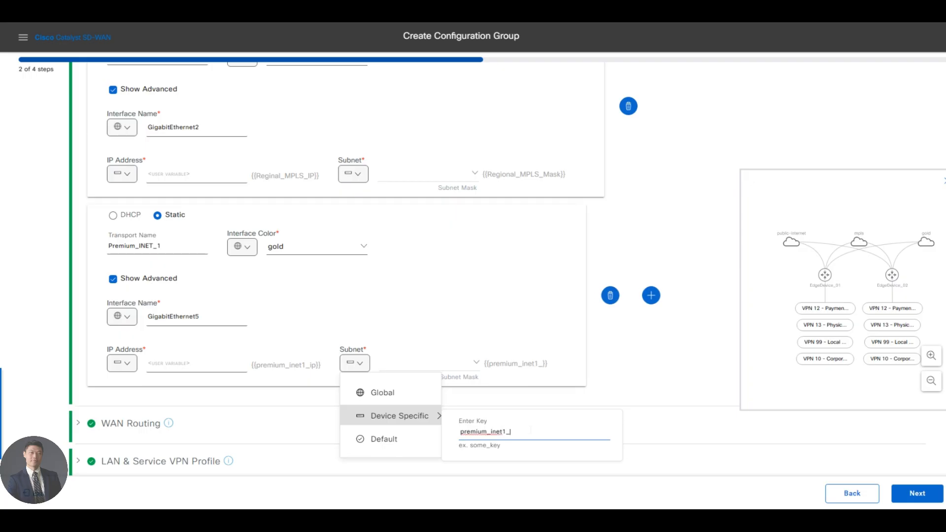
type("mask")
left_click(581, 398)
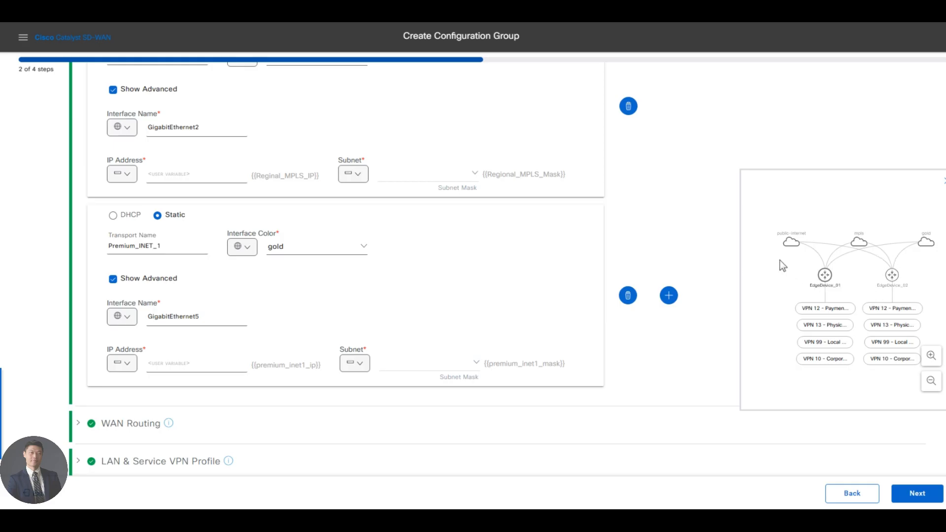
Add a fourth WAN interface with static addressing and the interface color silver
left_click(668, 296)
scroll(493, 335, "down", 3)
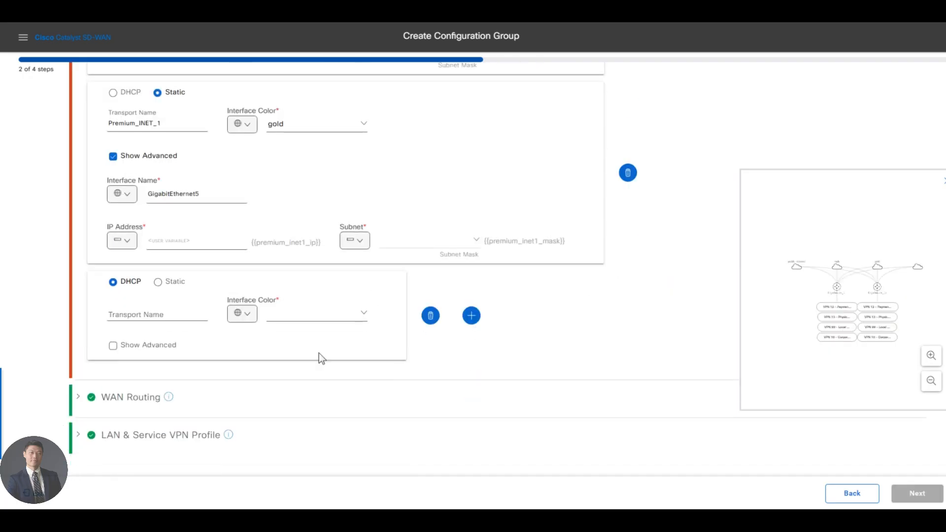
left_click(158, 283)
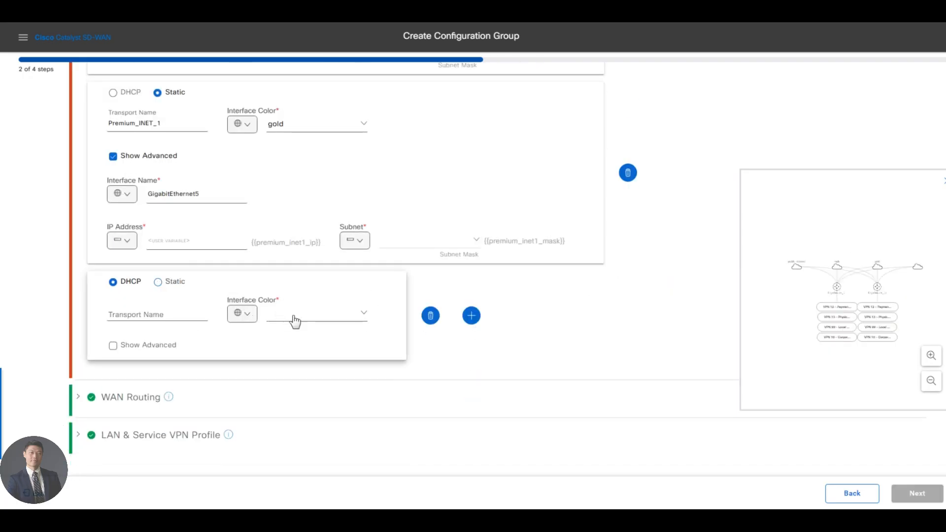
left_click(315, 320)
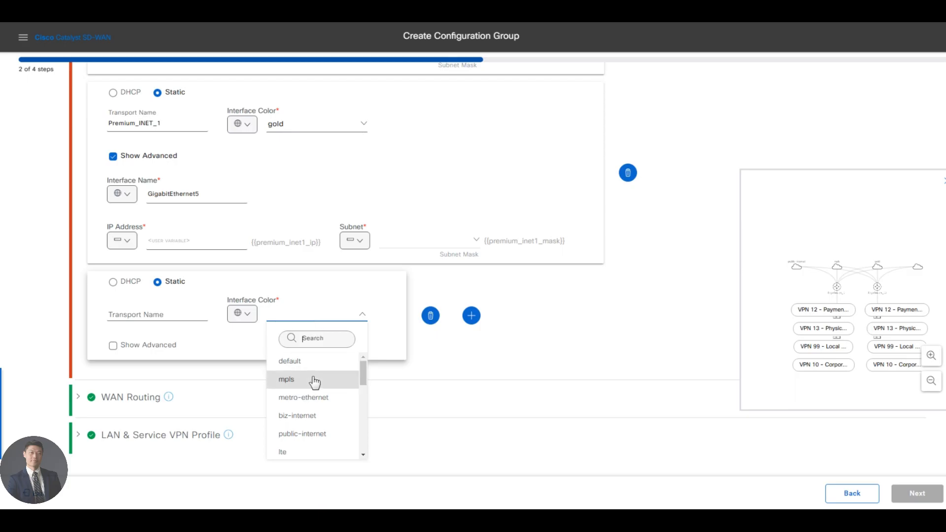
type("sil")
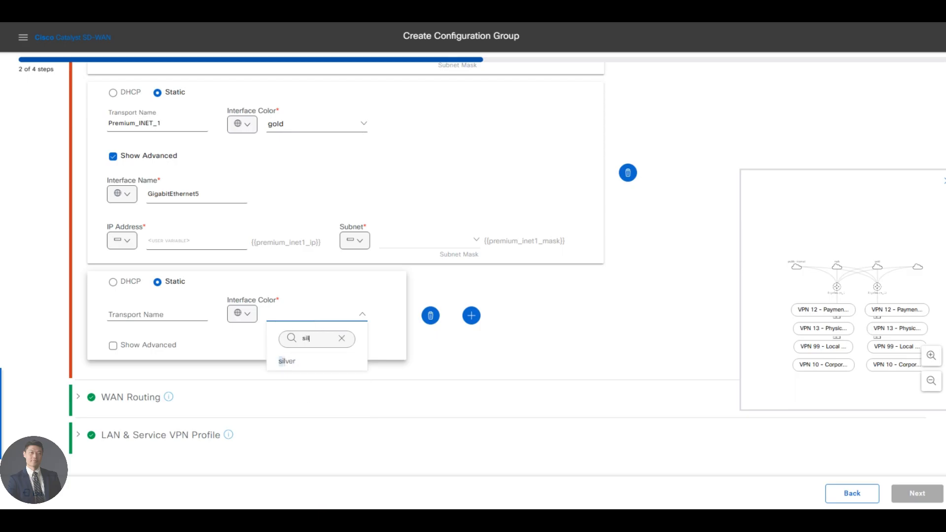
left_click(285, 361)
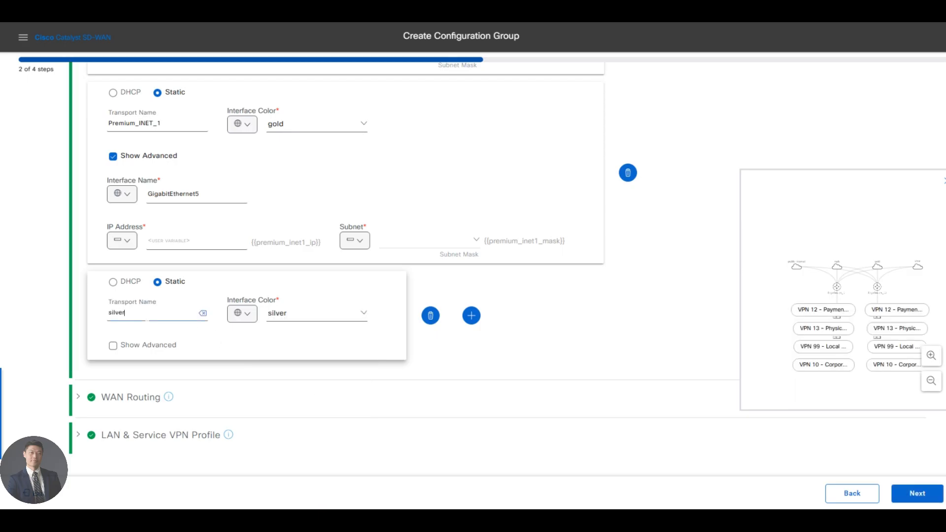
Name the silver WAN interface's transport Premium_INET_2 and show its advanced settings
double_click(148, 316)
type("Premium_INET_2")
left_click(113, 346)
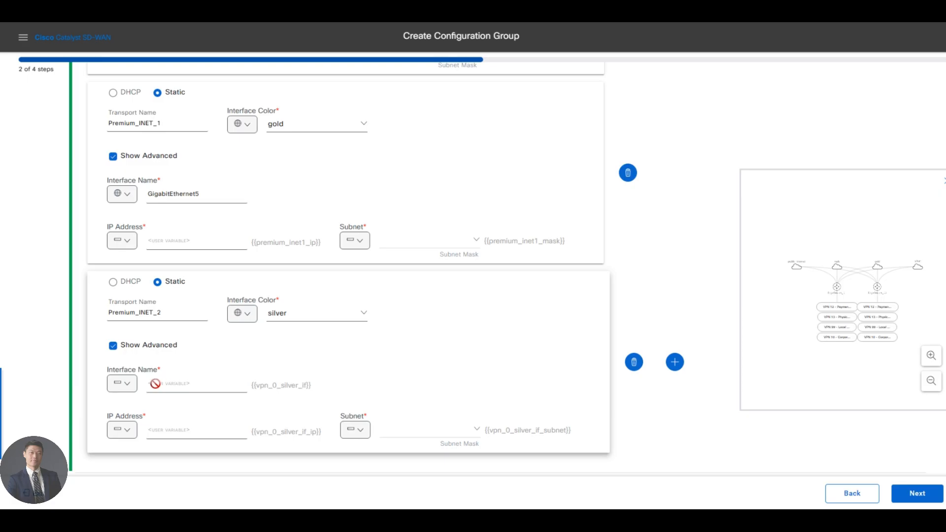
Give the Premium_INET_2 interface the global interface name GigabitEthernet6
left_click(125, 384)
left_click(126, 384)
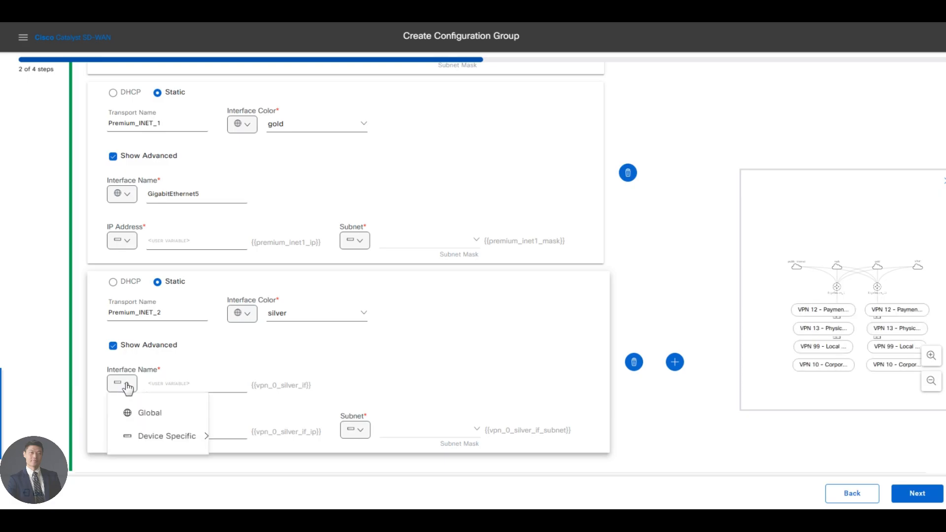
left_click(150, 413)
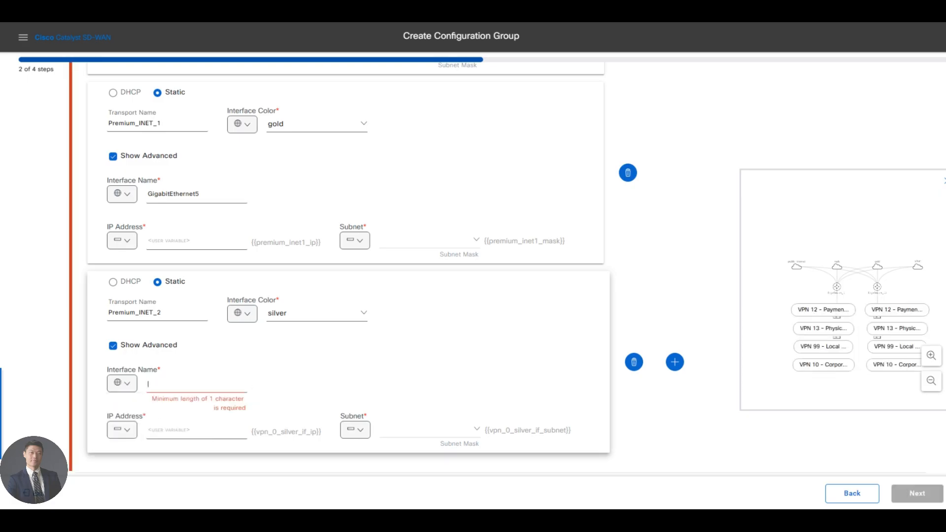
type("GigabitEthernet6")
Set the device-specific key of the Premium_INET_2 interface's IP address to premium_inet2_ip
left_click(127, 430)
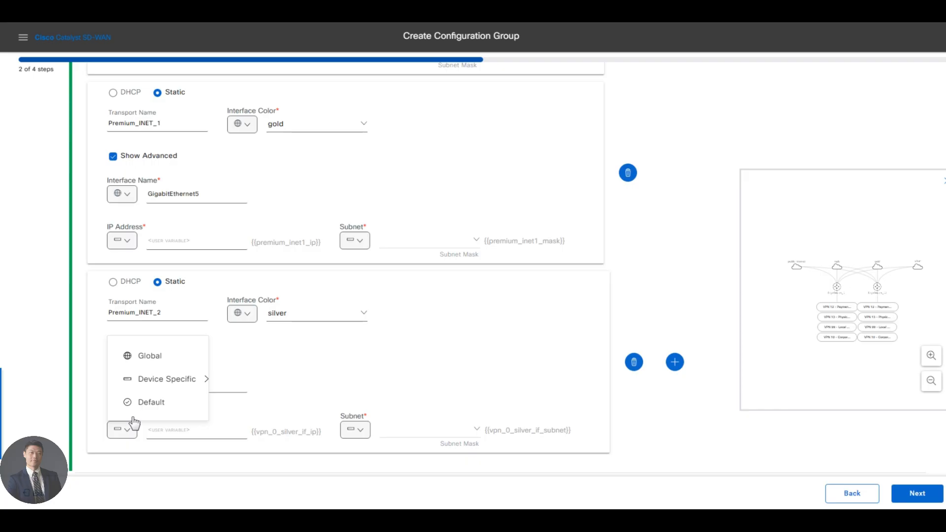
mouse_move(165, 389)
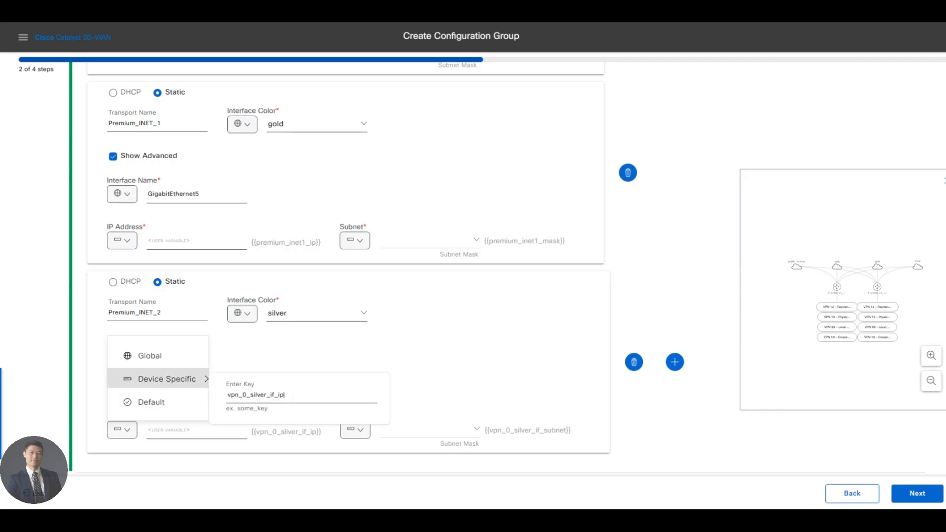
key("ctrl+a")
key("BackSpace")
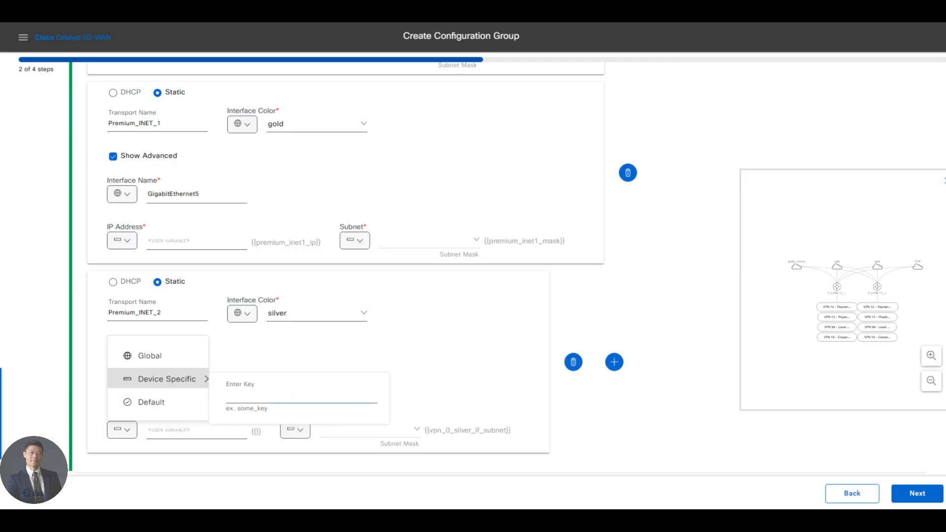
type("P")
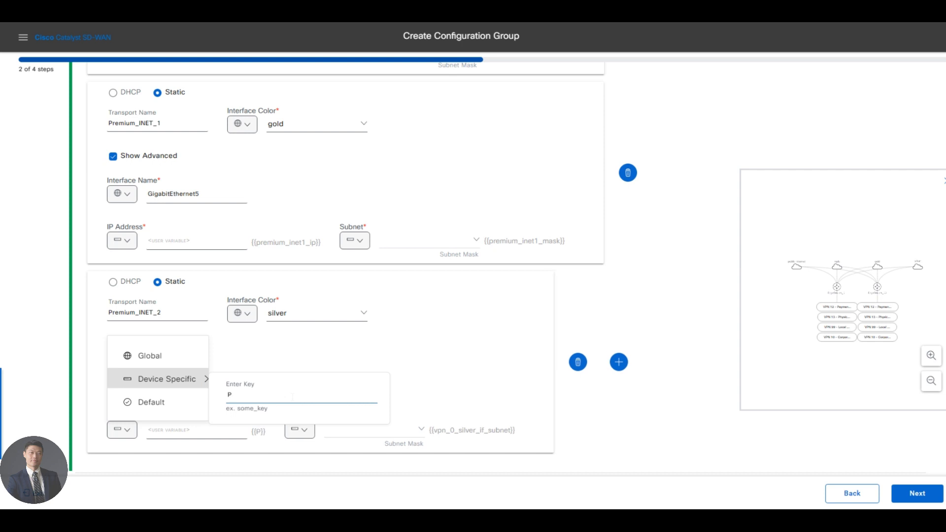
type("re")
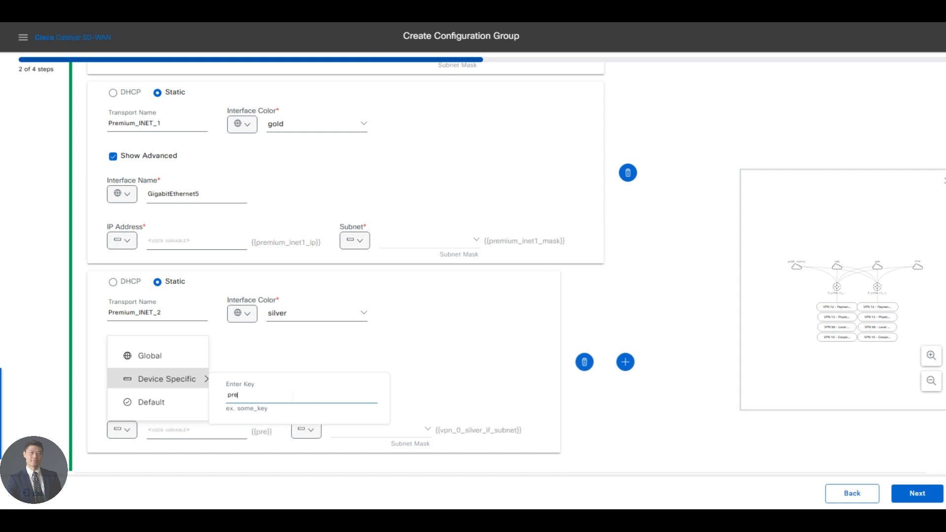
type("mium")
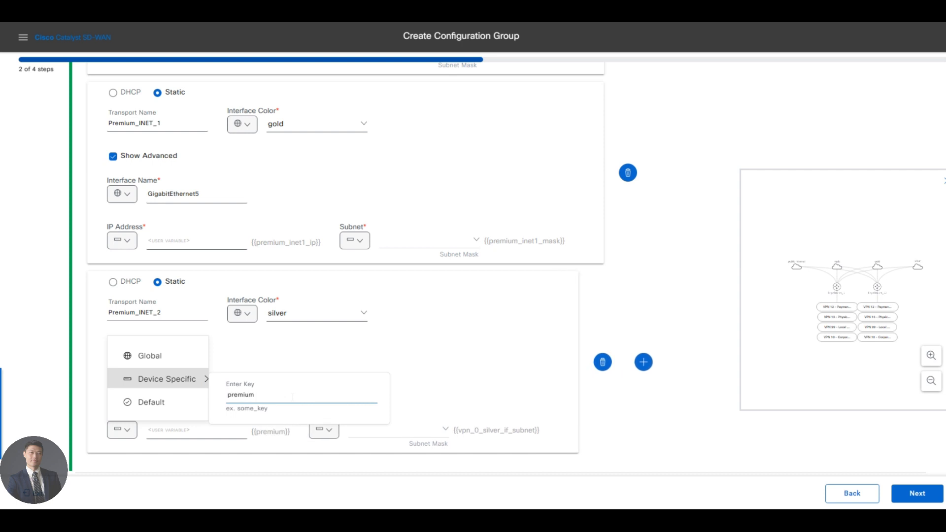
type("_i")
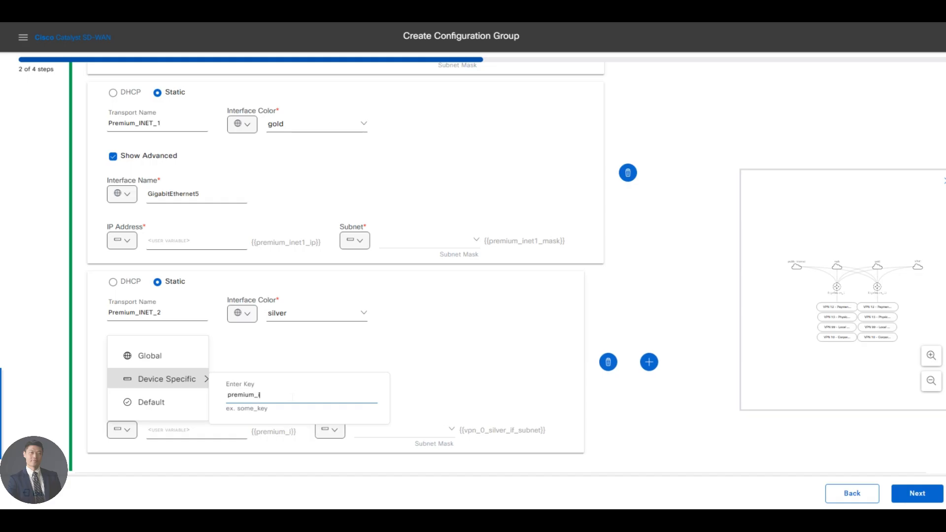
type("net_")
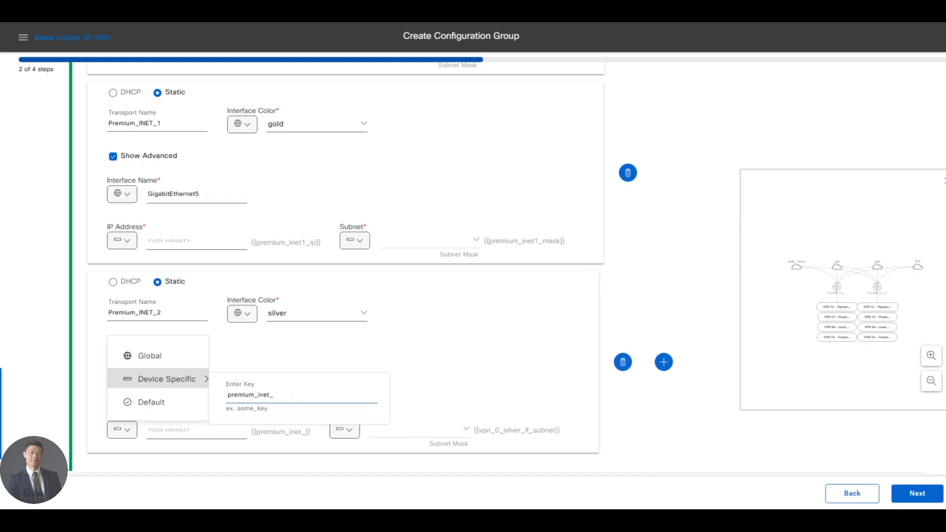
key("BackSpace")
key("BackSpace")
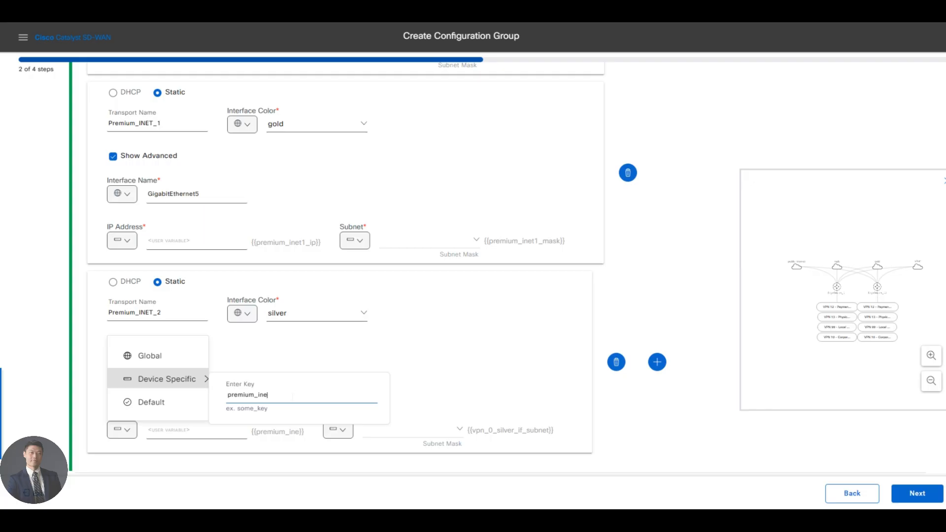
type("2")
key("BackSpace")
type("t2")
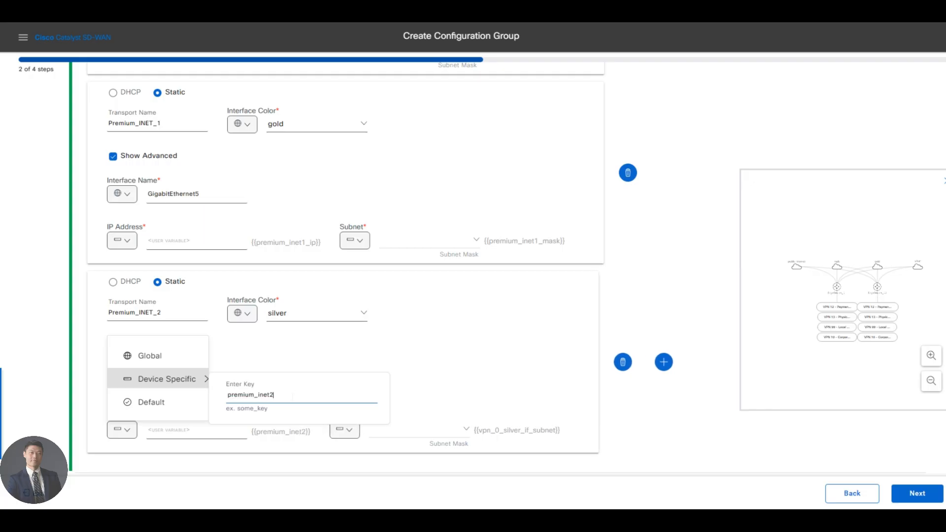
type("_ip")
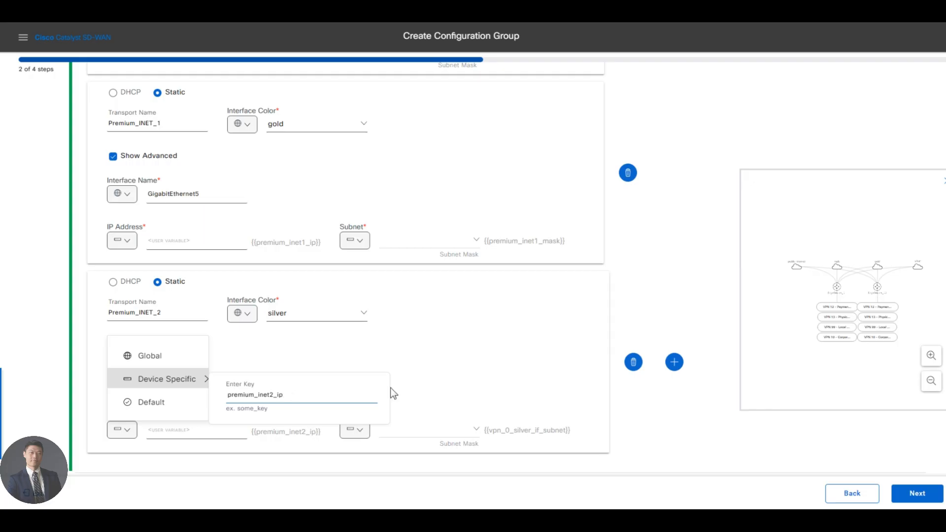
left_click(407, 389)
Set the device-specific key of the Premium_INET_2 interface's subnet mask to premium_inet2_mask
left_click(355, 429)
mouse_move(400, 378)
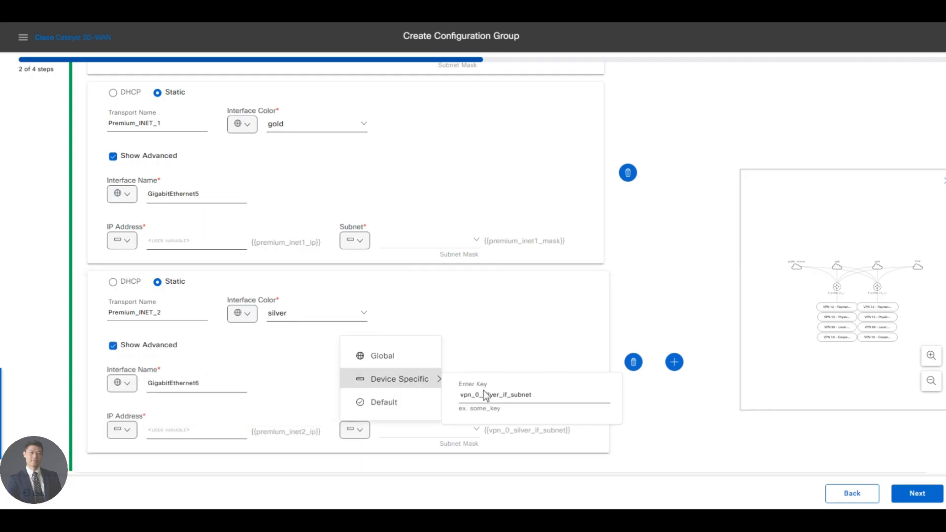
key("ctrl+a")
key("BackSpace")
type("premium")
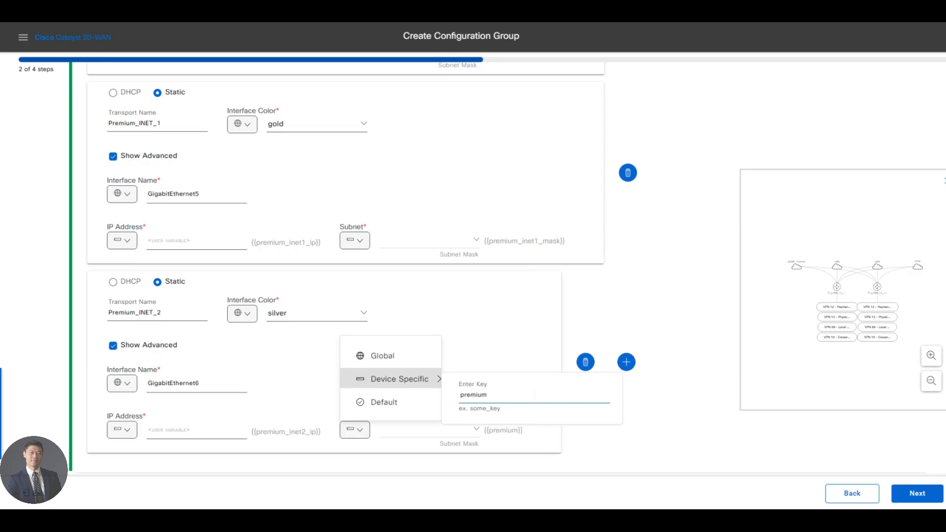
type("_i")
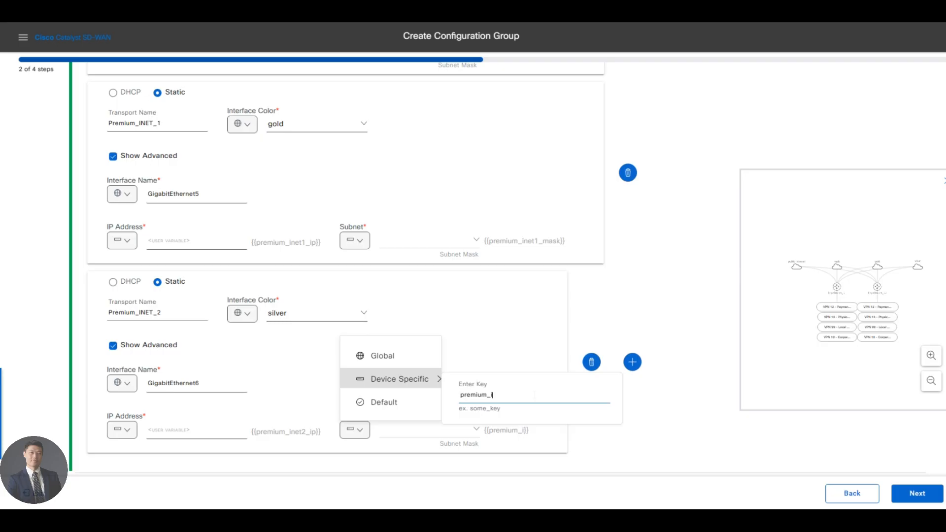
type("net2_")
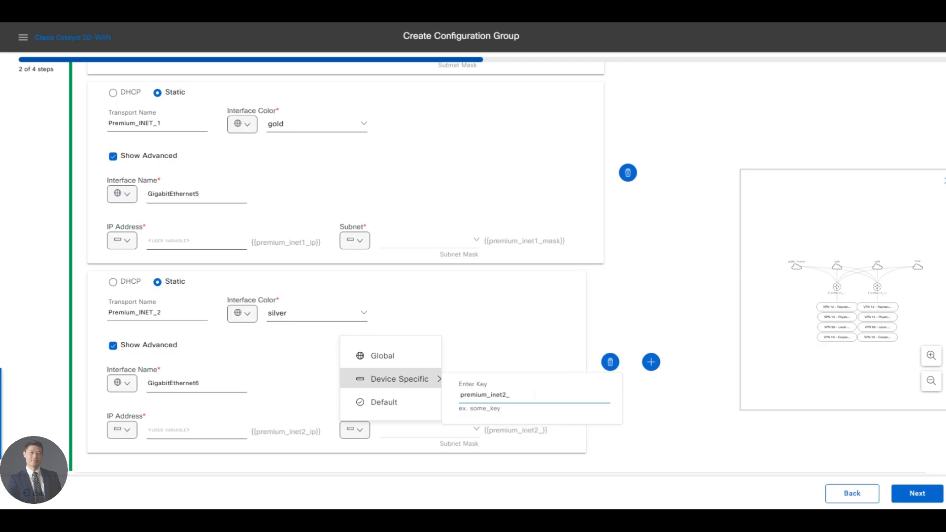
type("mask")
left_click(640, 409)
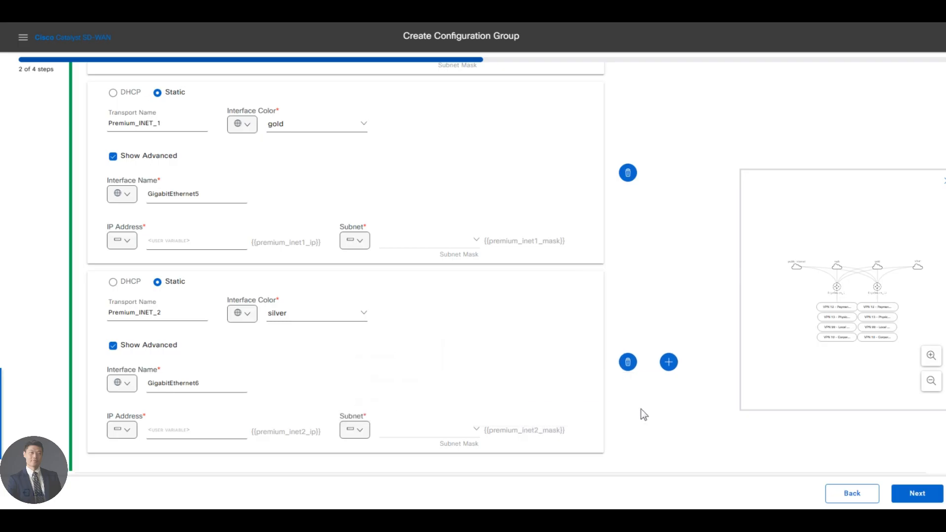
Review the transport names, colors, interface names and addressing keys of all four WAN interfaces
scroll(390, 310, "down", 1)
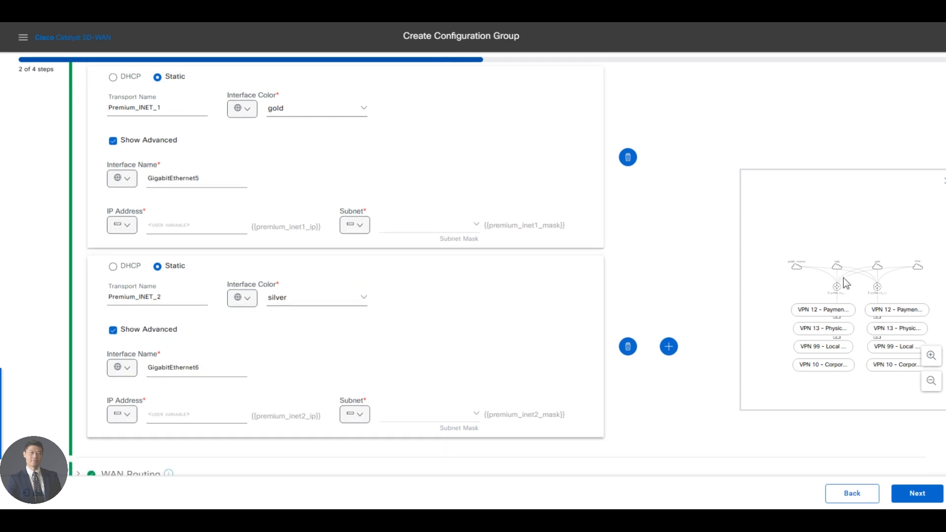
scroll(613, 220, "up", 10)
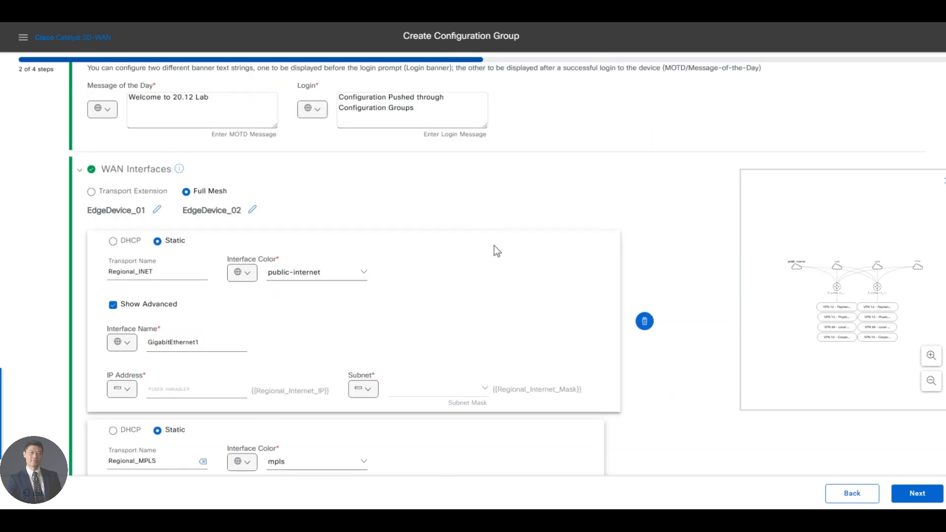
left_click(249, 276)
left_click(303, 281)
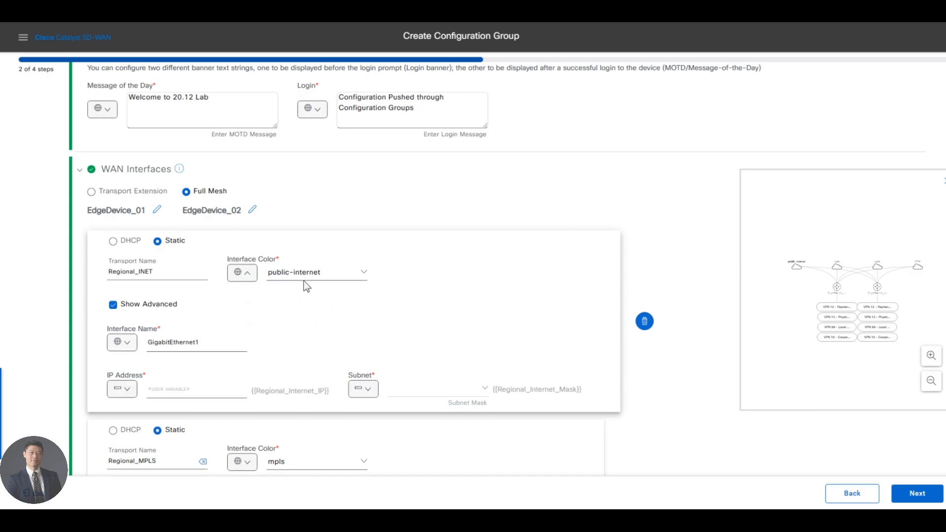
scroll(306, 282, "up", 2)
scroll(307, 313, "down", 3)
scroll(308, 320, "down", 3)
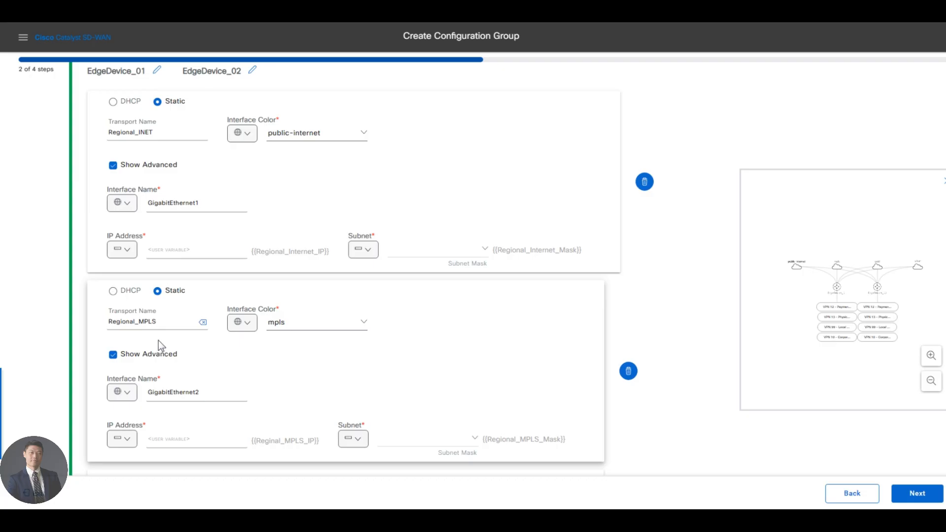
scroll(159, 340, "down", 1)
scroll(261, 377, "down", 4)
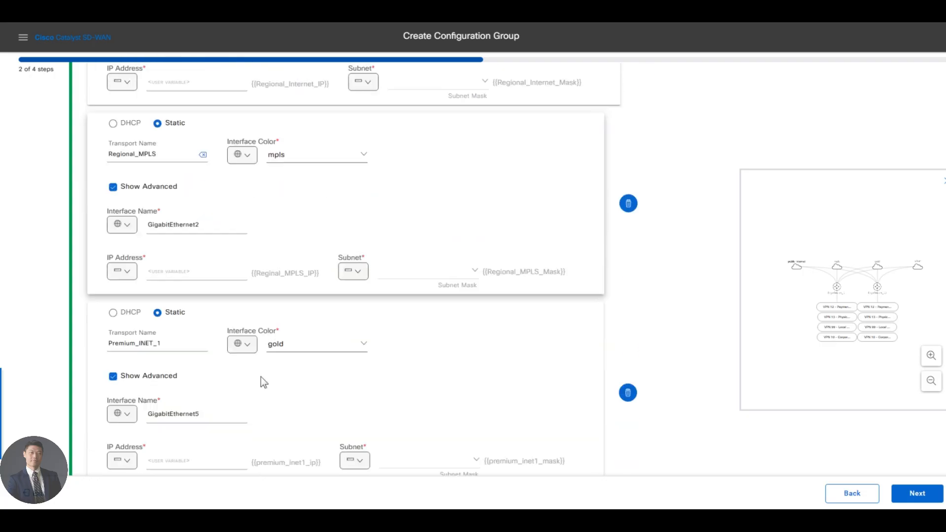
scroll(217, 217, "up", 4)
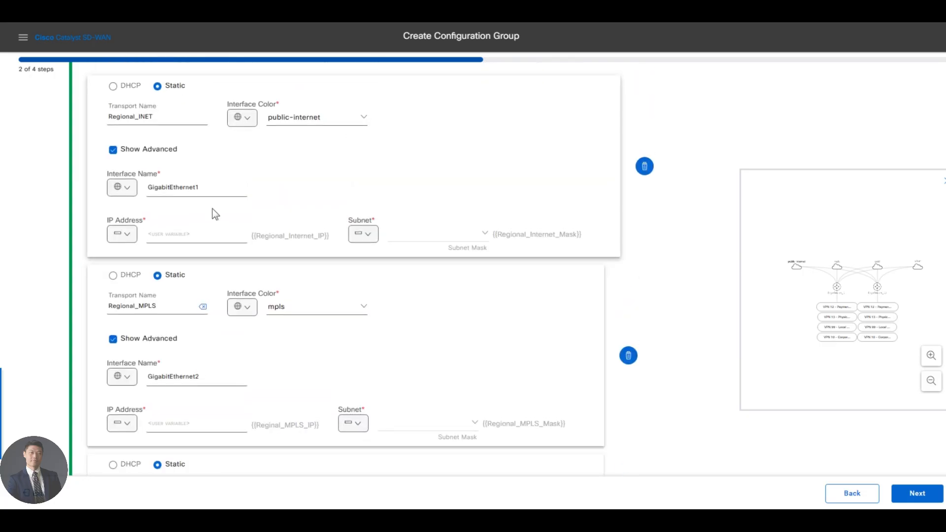
scroll(237, 345, "down", 5)
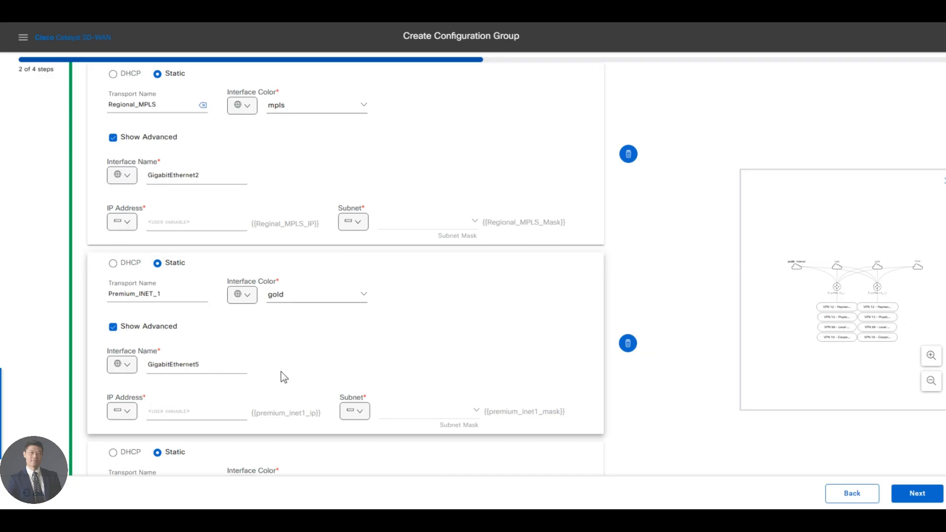
scroll(296, 382, "down", 1)
scroll(473, 394, "down", 3)
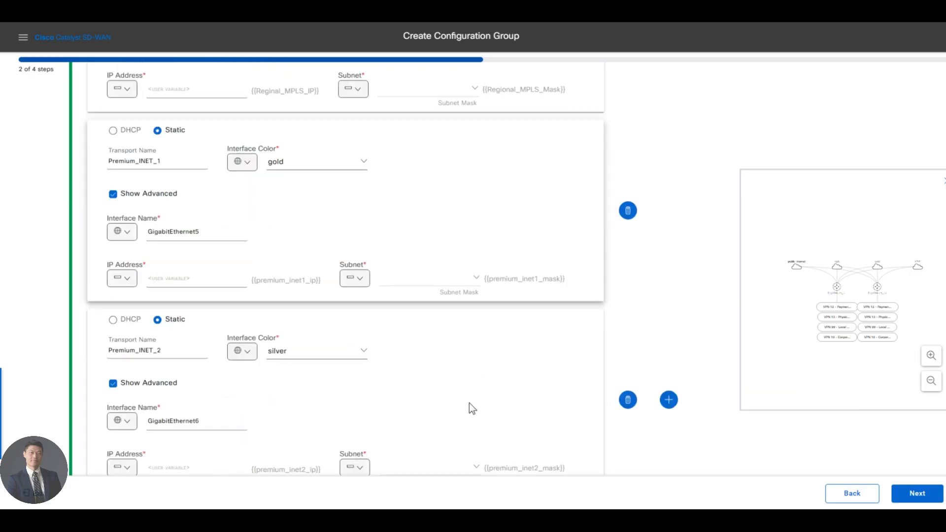
scroll(469, 403, "down", 1)
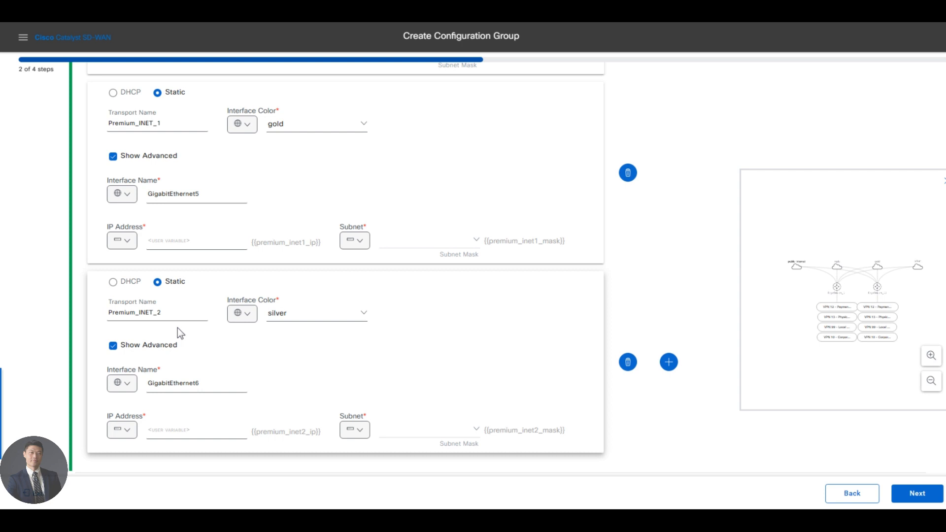
Expand the WAN Routing section and check it against the WAN interfaces configured above
scroll(178, 327, "down", 3)
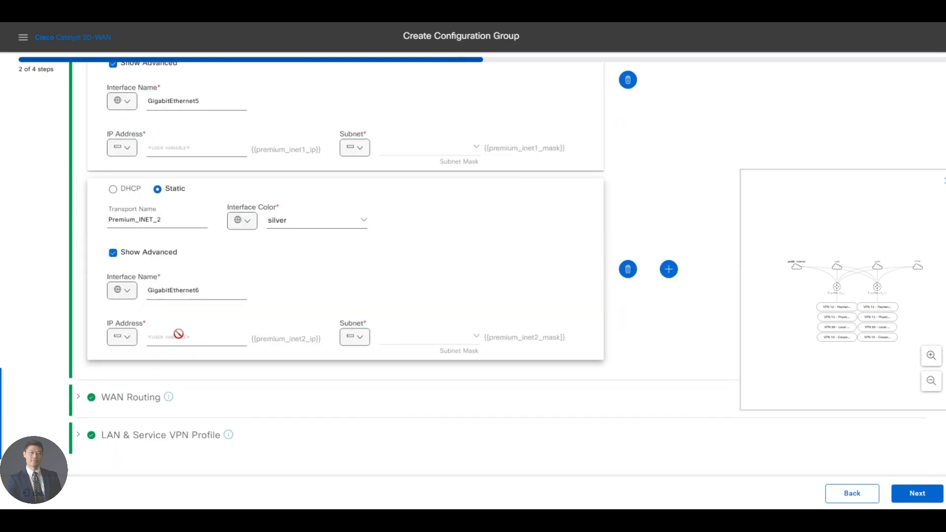
left_click(78, 400)
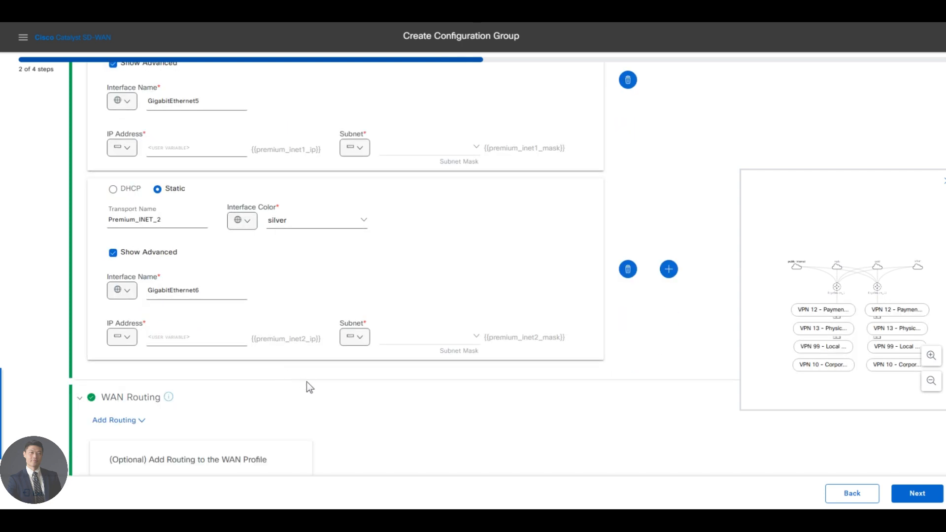
scroll(306, 385, "down", 3)
scroll(316, 400, "down", 1)
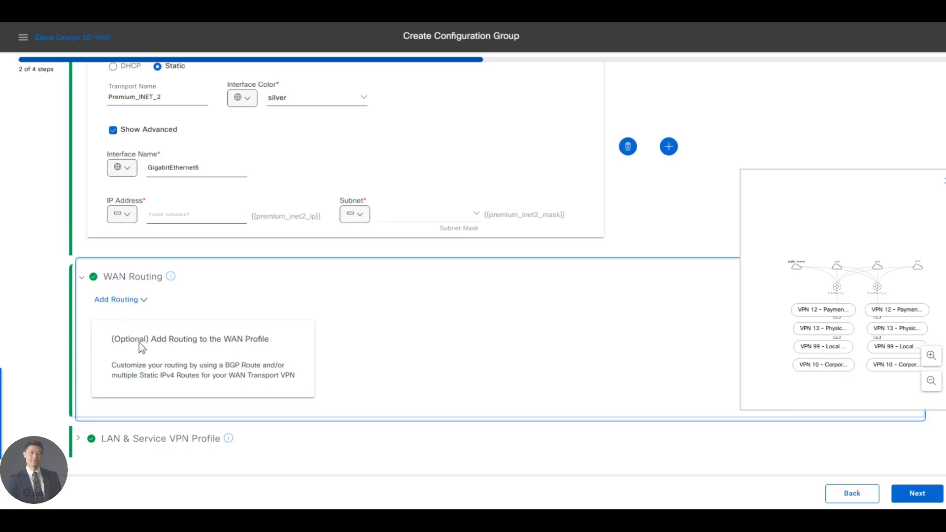
scroll(143, 341, "down", 1)
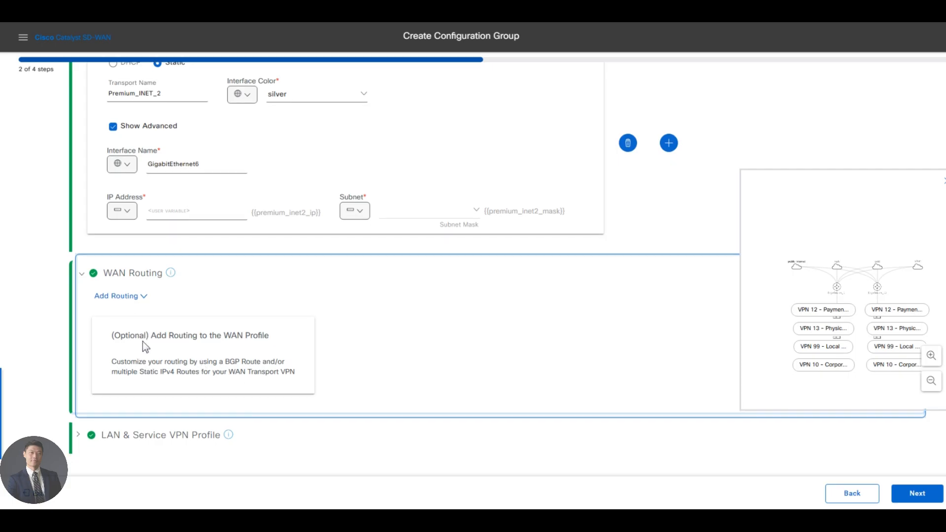
scroll(140, 302, "up", 1)
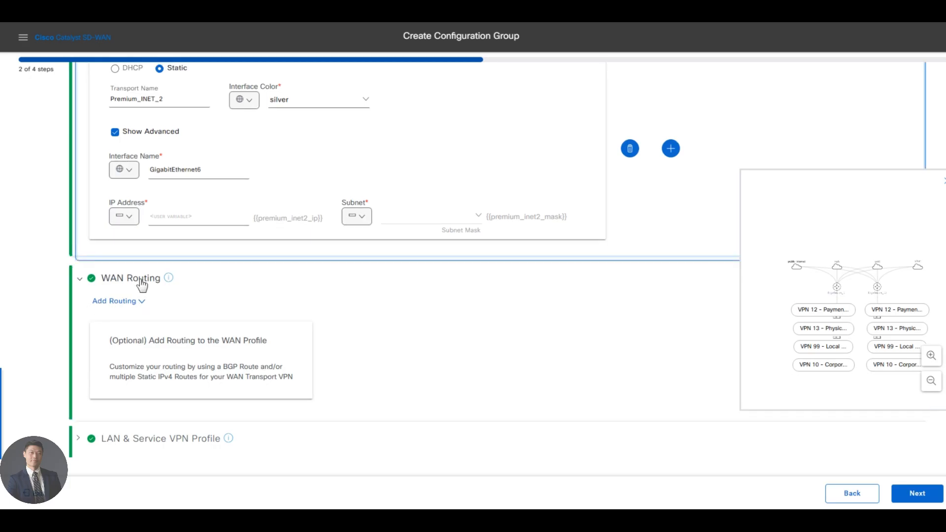
scroll(96, 253, "up", 10)
scroll(109, 216, "up", 1)
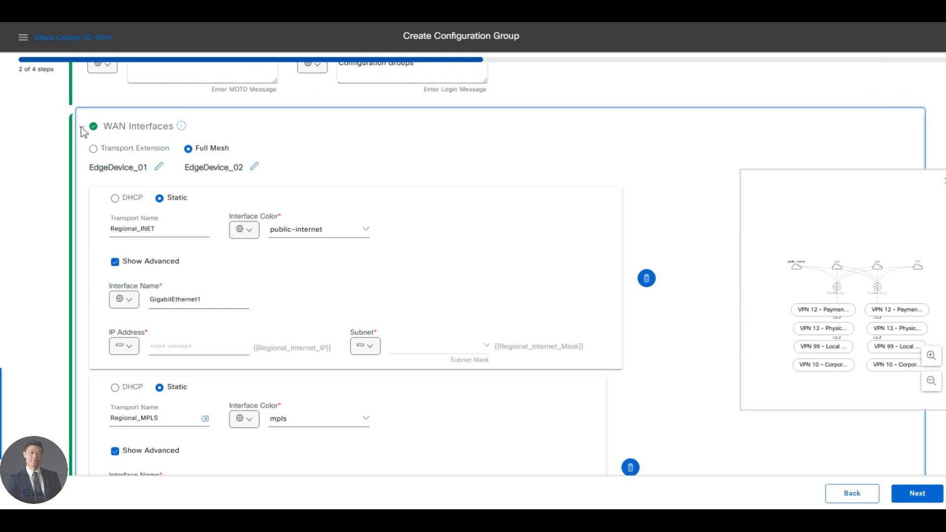
In the static IPv4 WAN route's next hops, set the first gateway's device-specific IP address key to Regional_Internet_Next_Hop
scroll(82, 132, "down", 10)
left_click(133, 298)
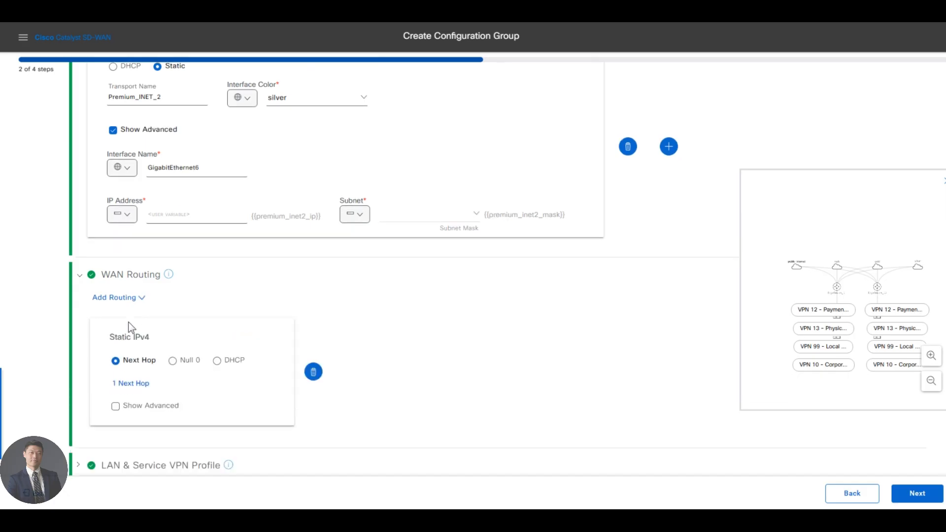
left_click(134, 384)
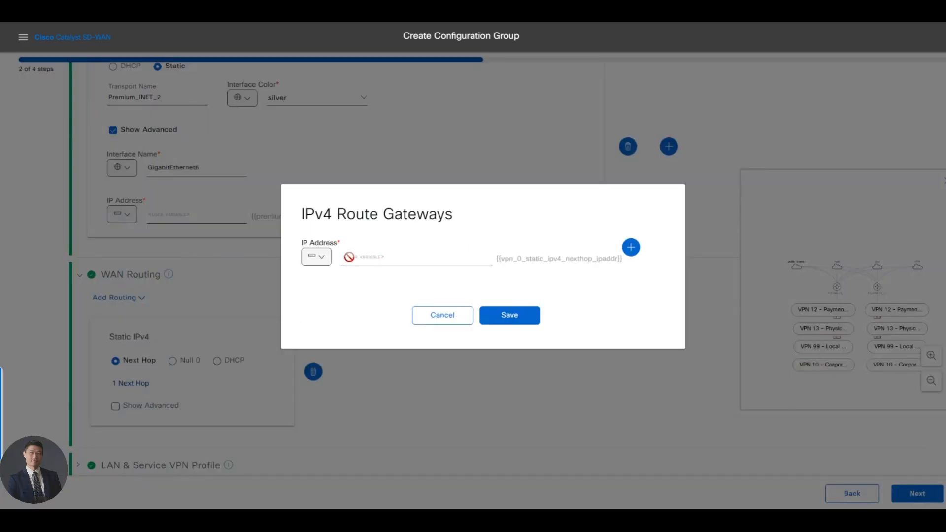
left_click(319, 257)
mouse_move(355, 311)
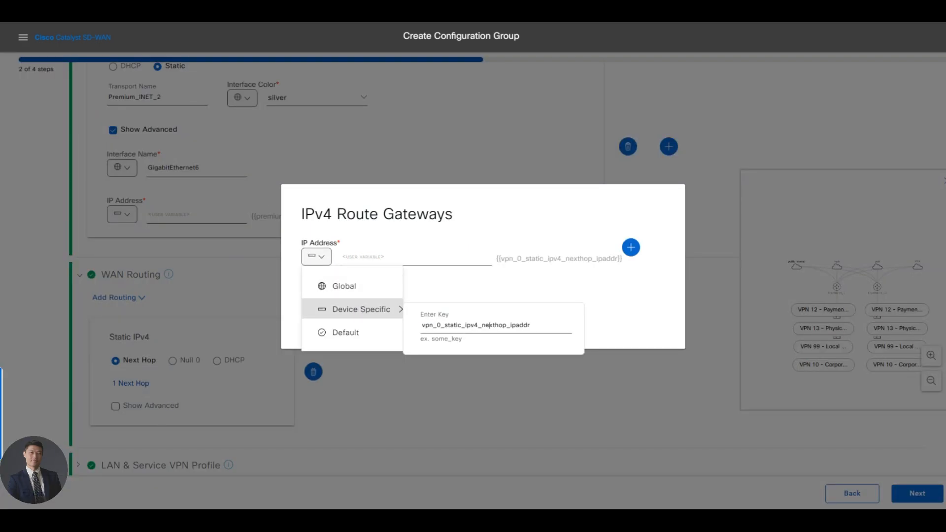
double_click(489, 325)
type("R")
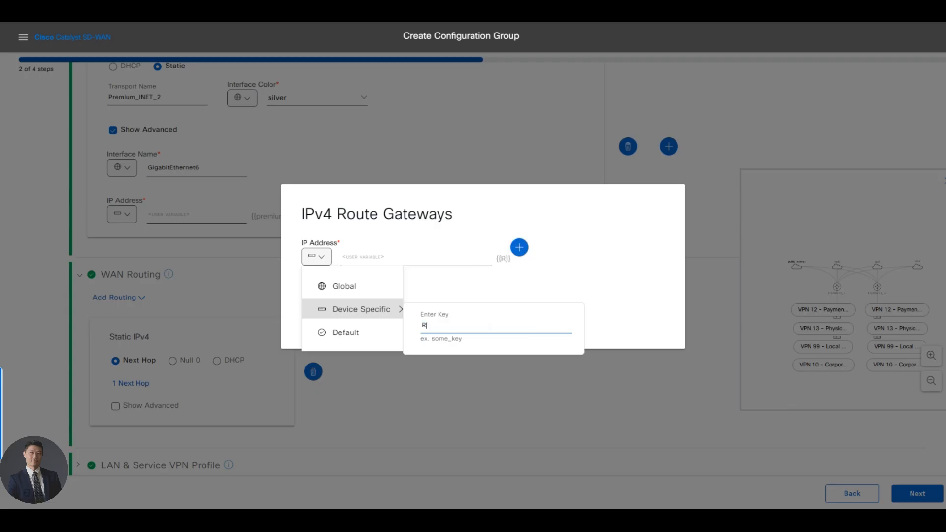
type("egion")
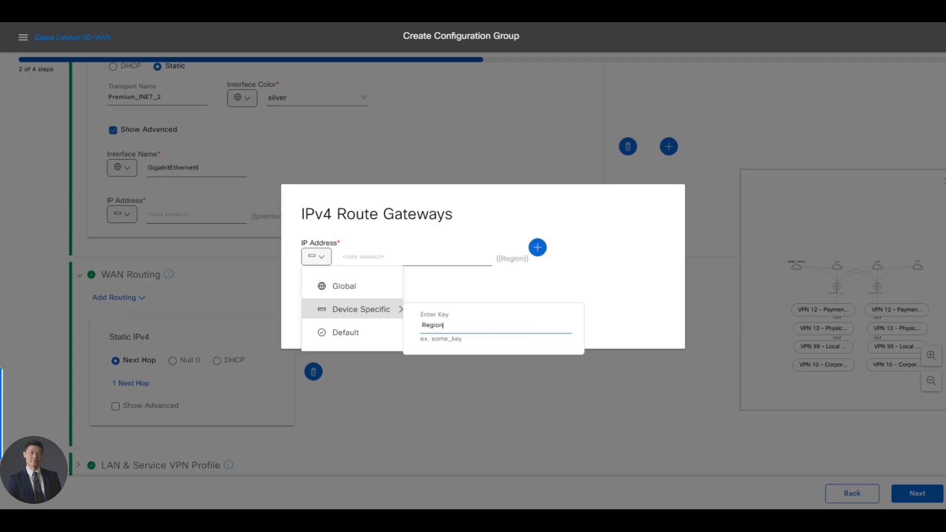
type("al_")
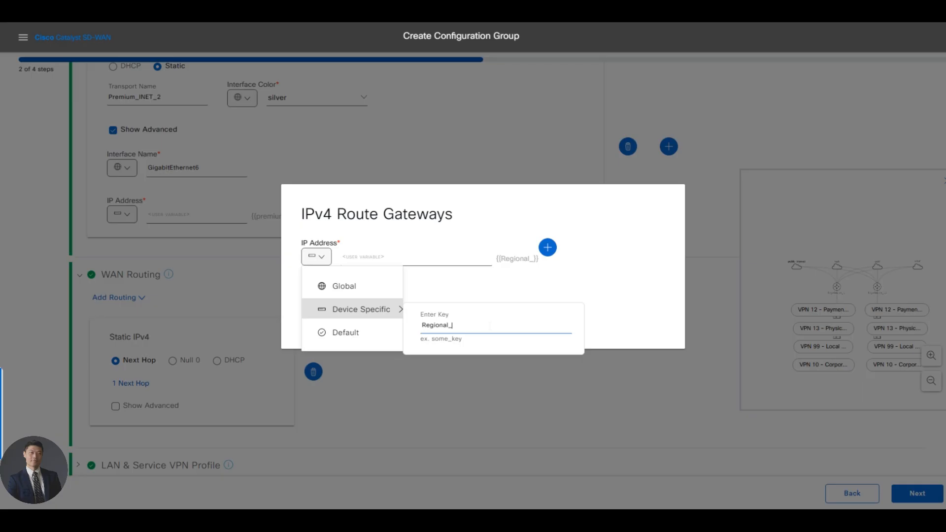
type("Internet")
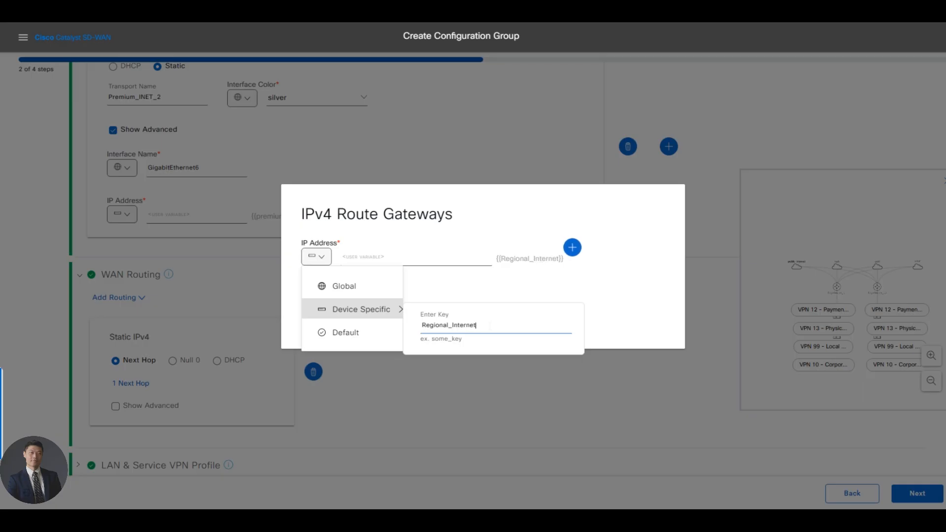
type("_Next")
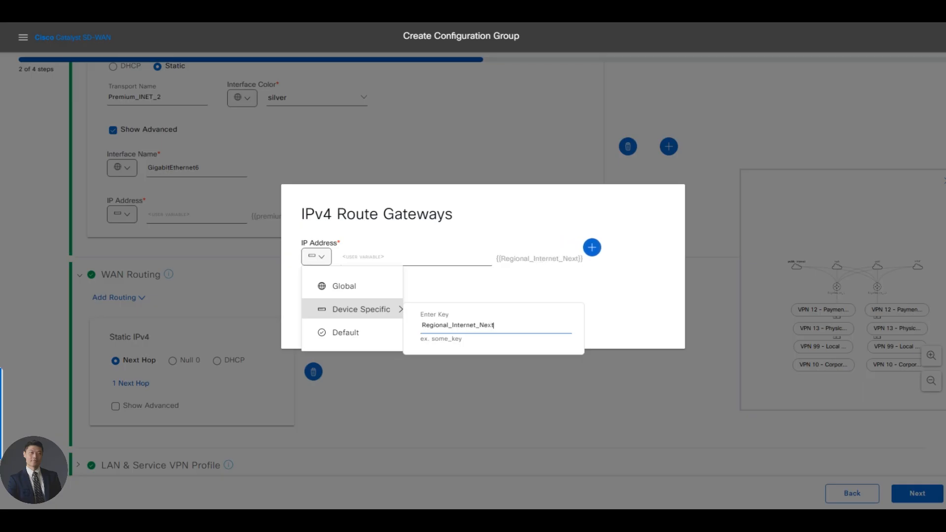
type("_Hop")
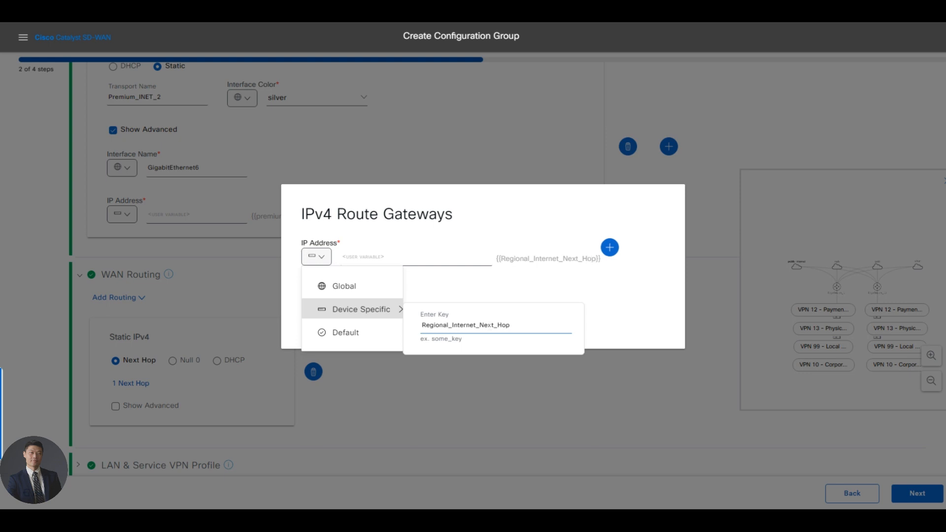
left_click(614, 289)
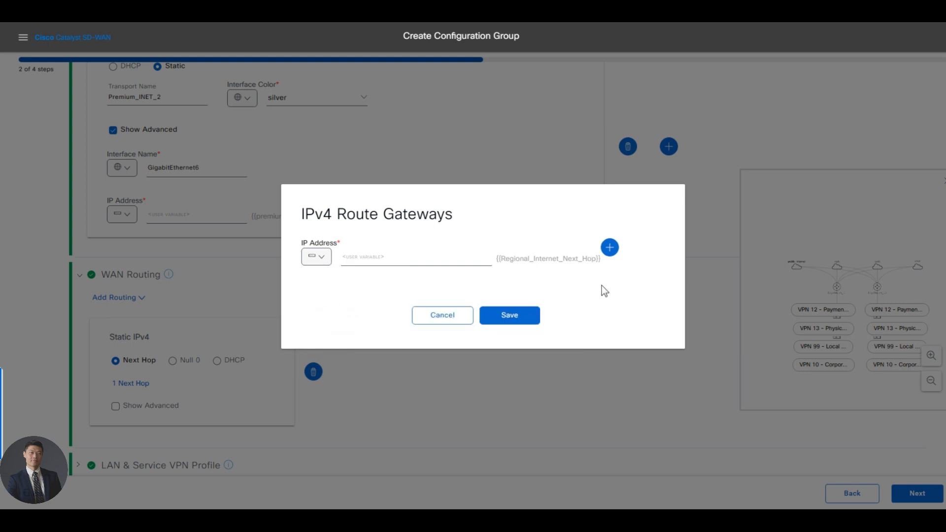
Add a second IPv4 route gateway and set its device-specific IP address key to Regional_MPLS_Next_Hop
left_click(610, 247)
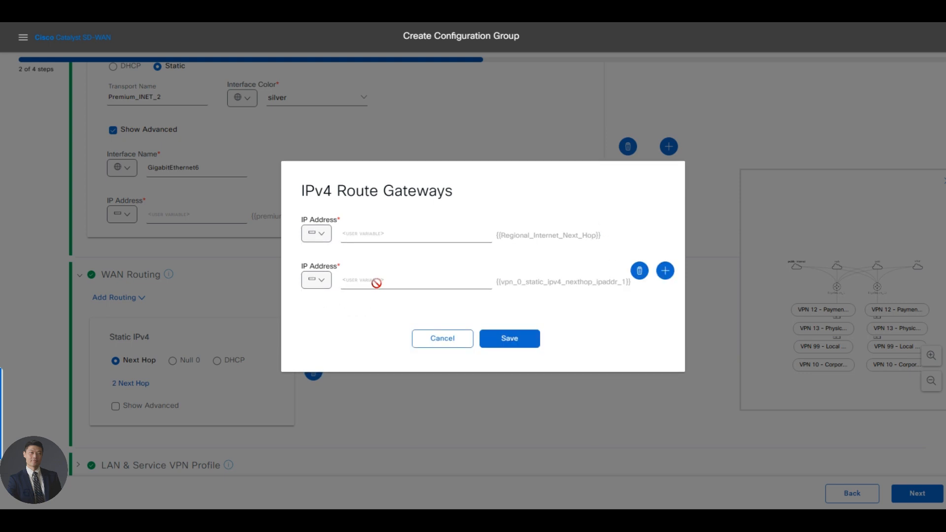
left_click(321, 280)
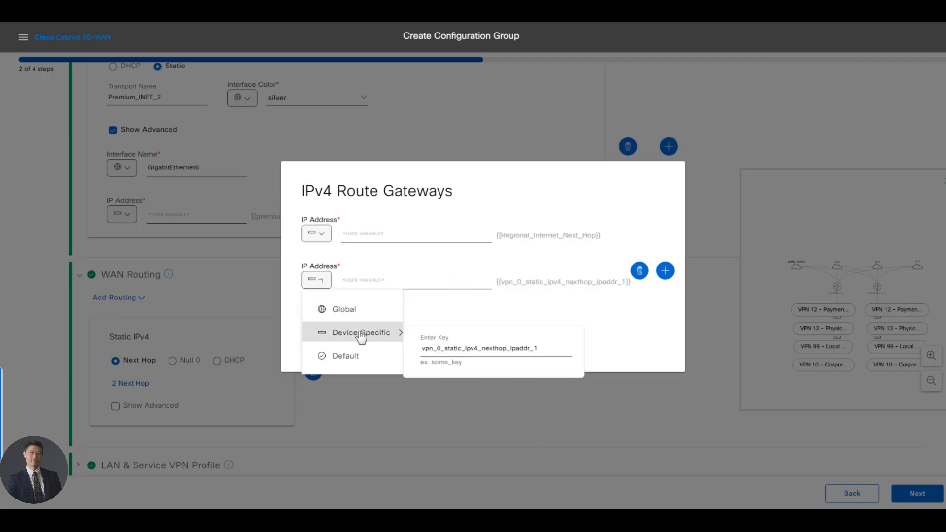
mouse_move(359, 334)
double_click(492, 348)
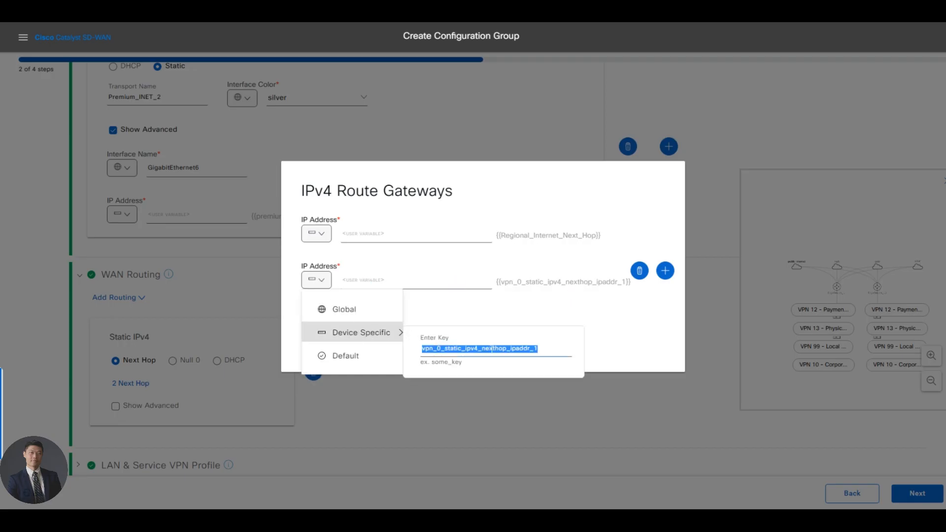
type("RE")
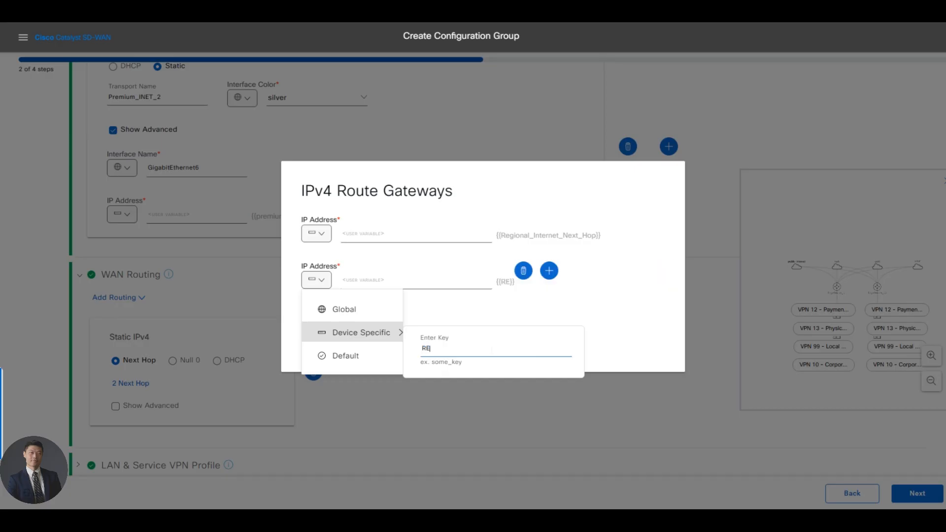
key("BackSpace")
type("egional")
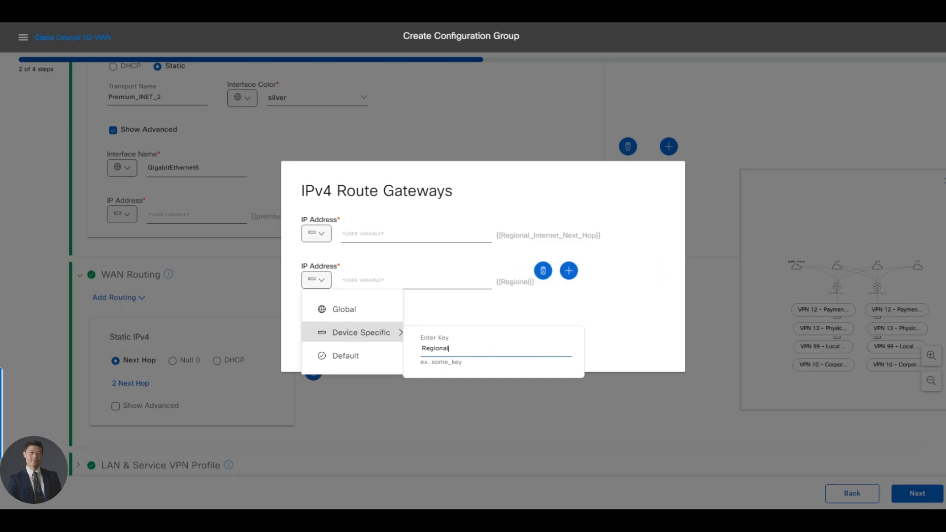
type("_")
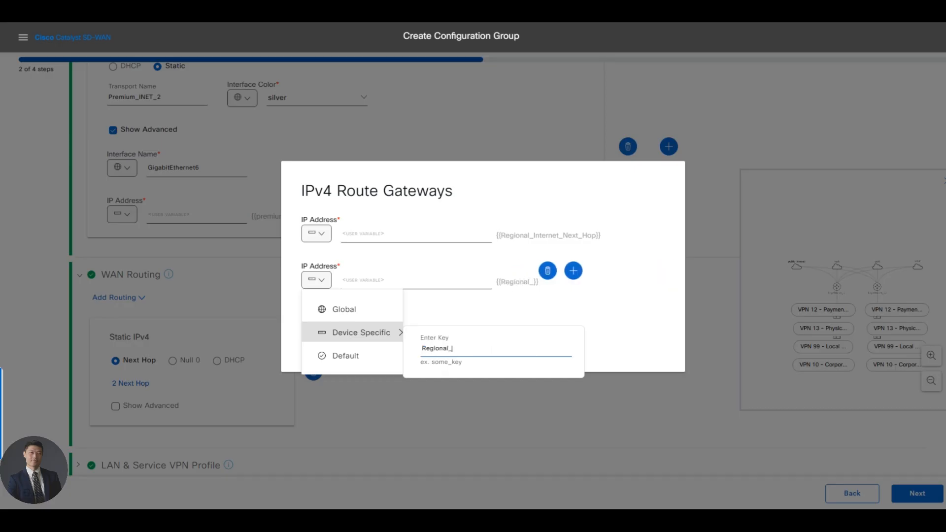
type("MPLS")
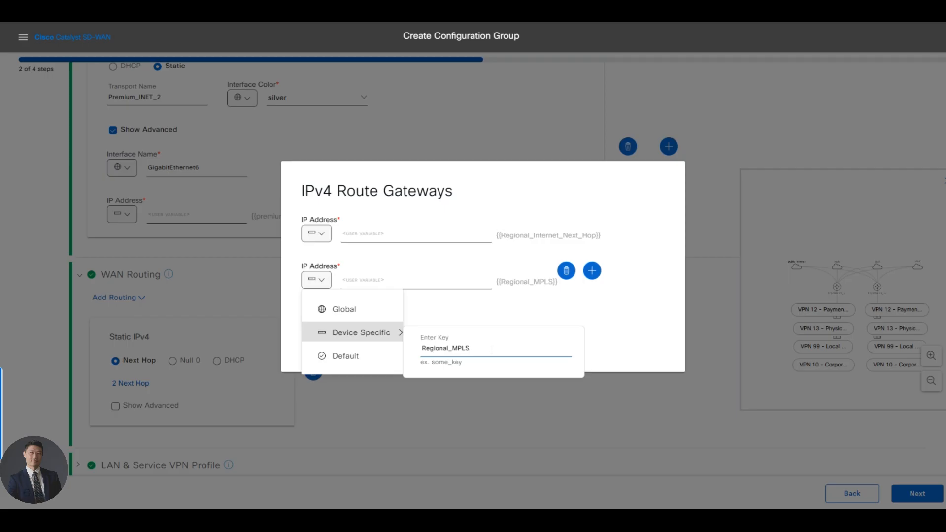
type("_NexT")
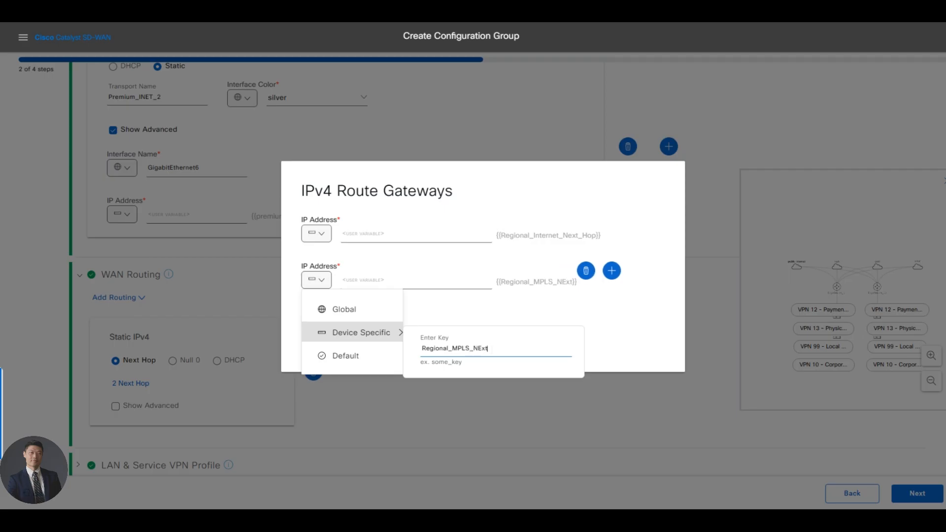
type("_")
key("BackSpace")
key("BackSpace")
type("t_Hop")
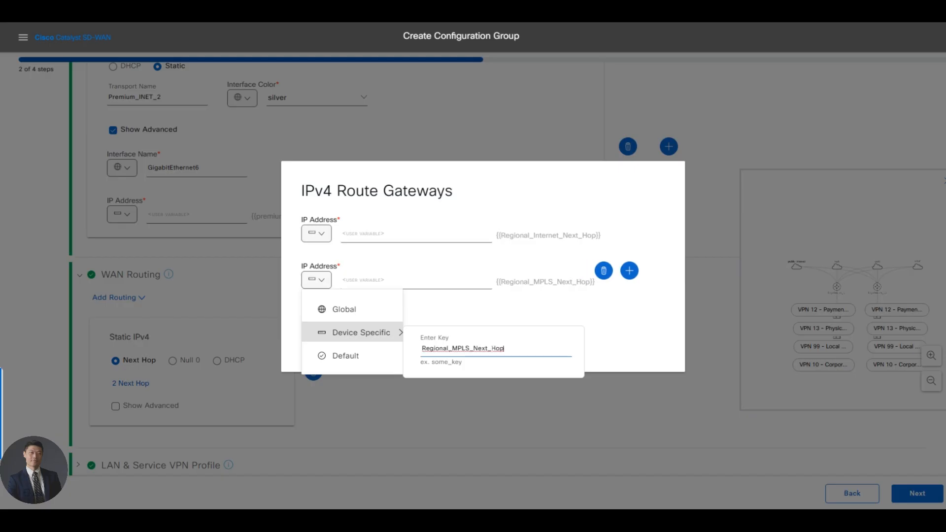
left_click(693, 327)
Add a third IPv4 route gateway and set its device-specific IP address key to Premium_Inet1_Next_Hop
left_click(629, 270)
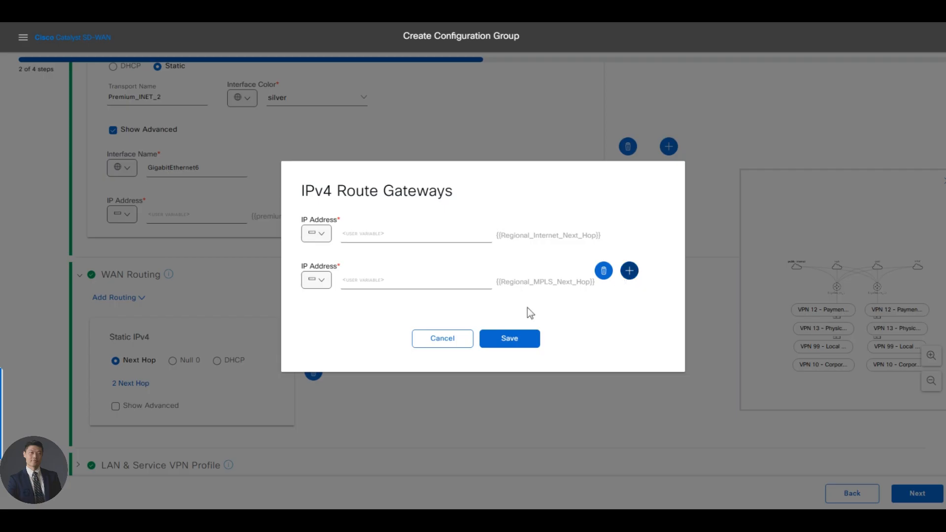
left_click(325, 314)
mouse_move(348, 356)
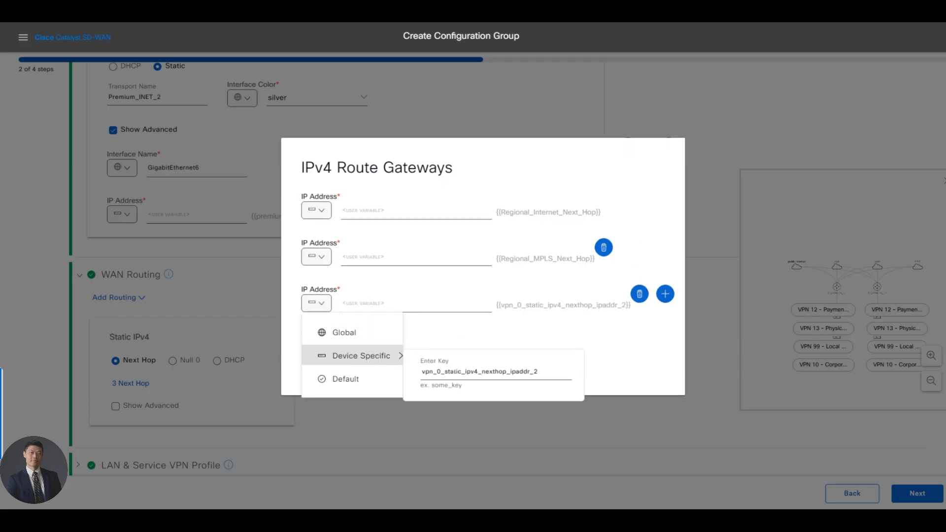
double_click(474, 372)
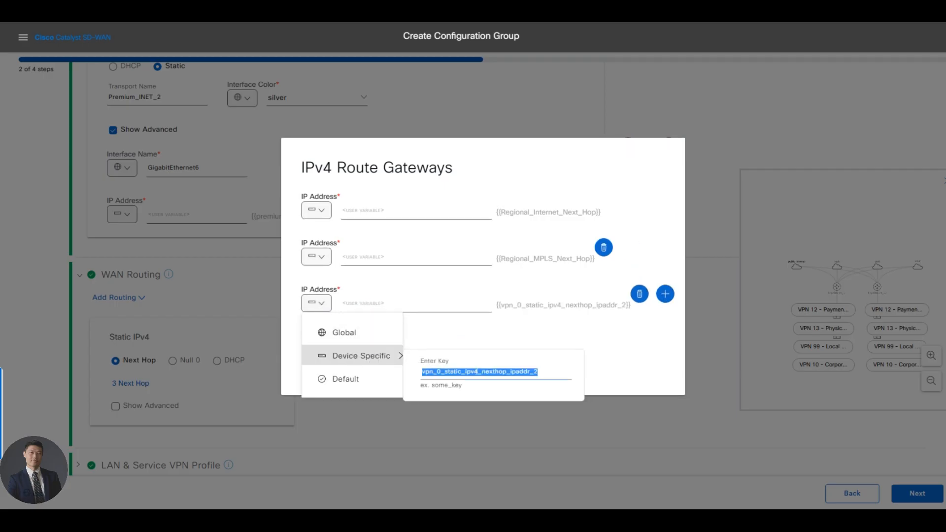
type("Pre")
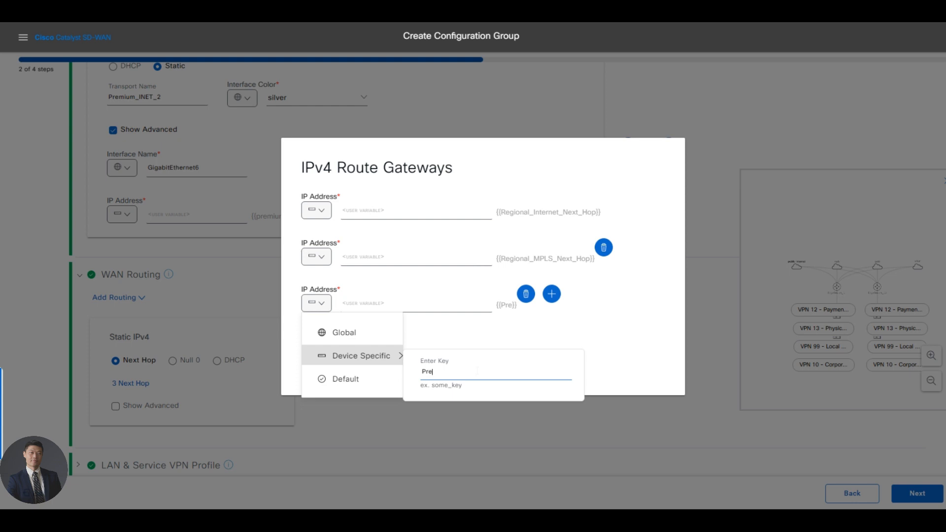
type("mium")
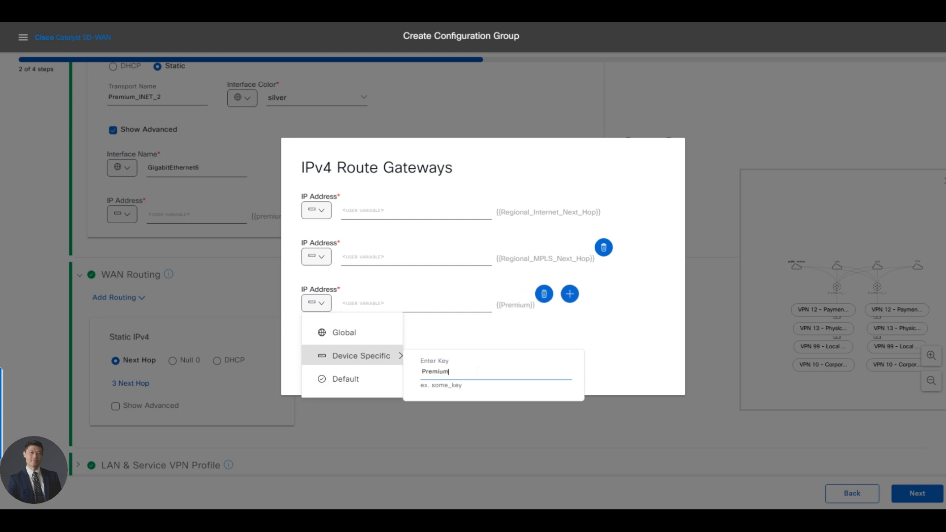
type("_Inet")
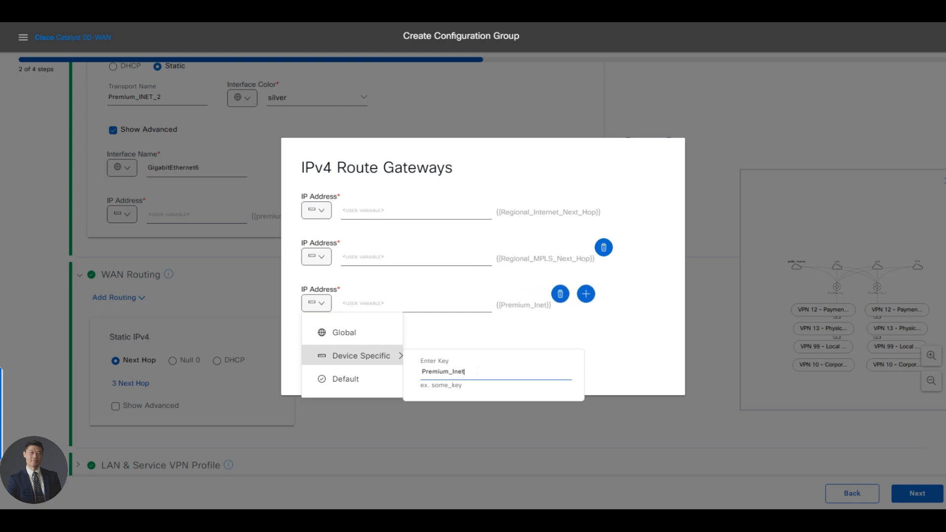
type("1_Ne")
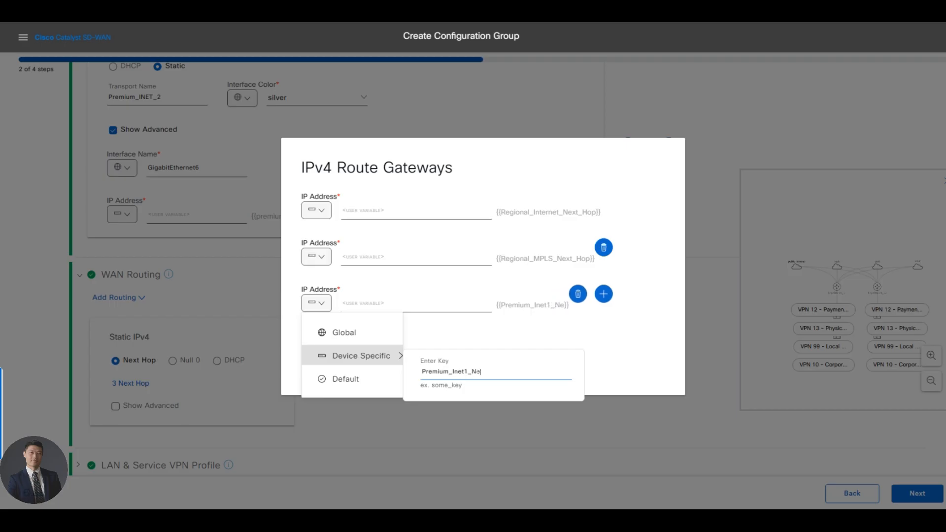
type("xt_Hop")
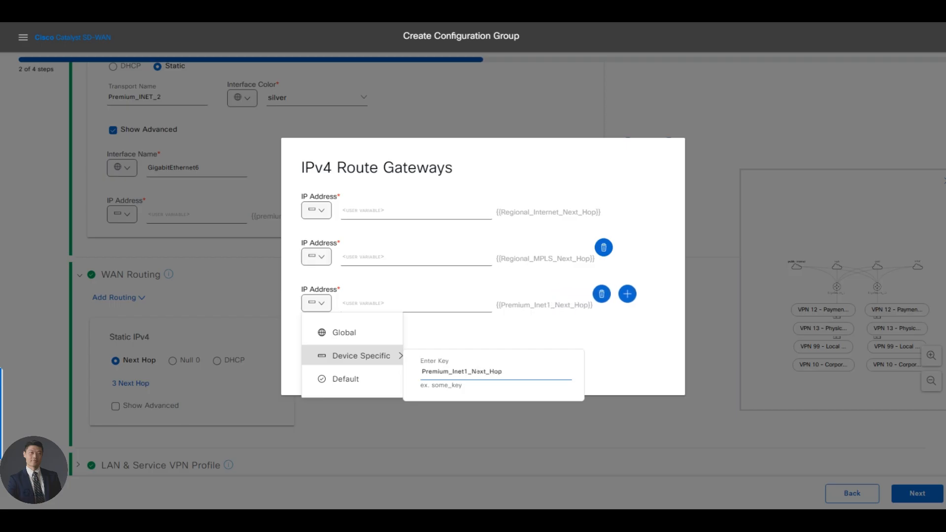
key("Return")
Add a fourth IPv4 route gateway with device-specific IP address key Premium_inet_Next_Hop and save the gateway list
left_click(627, 294)
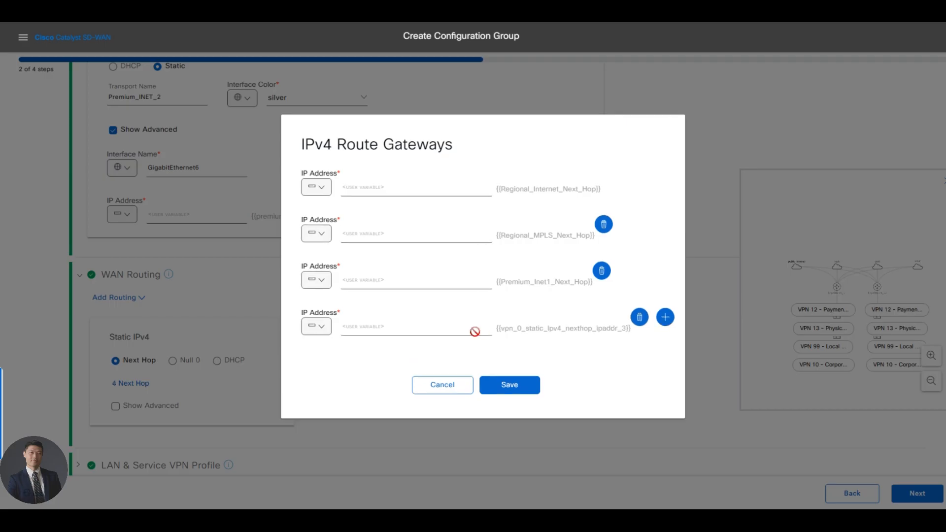
left_click(318, 326)
mouse_move(389, 379)
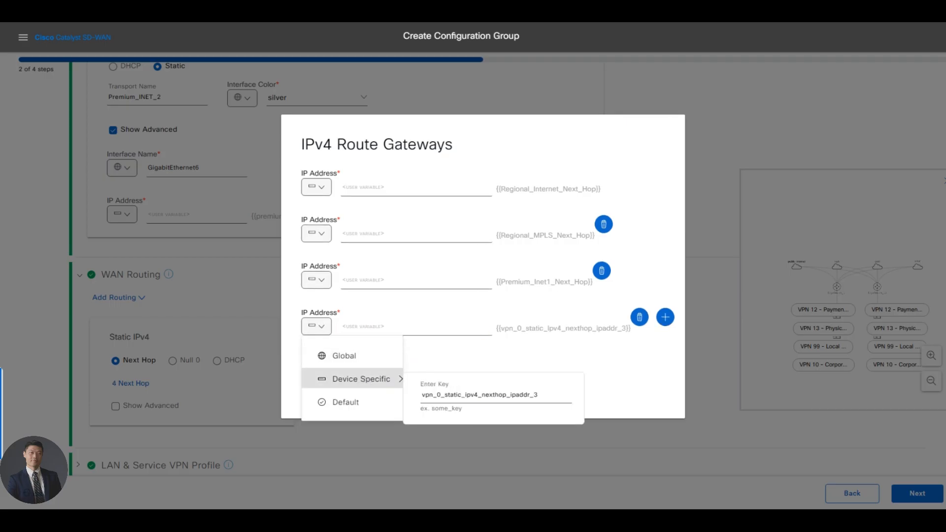
double_click(463, 395)
type("Pre")
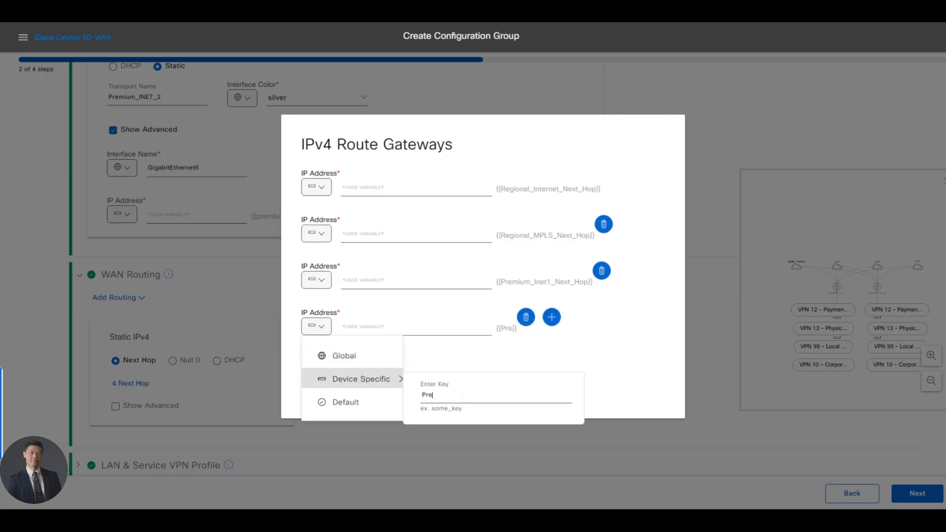
type("mium")
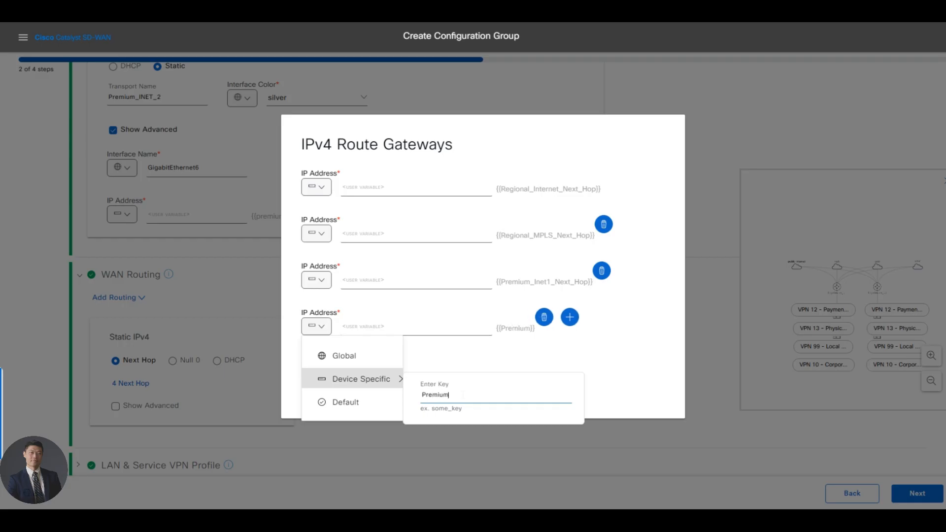
type("_INET")
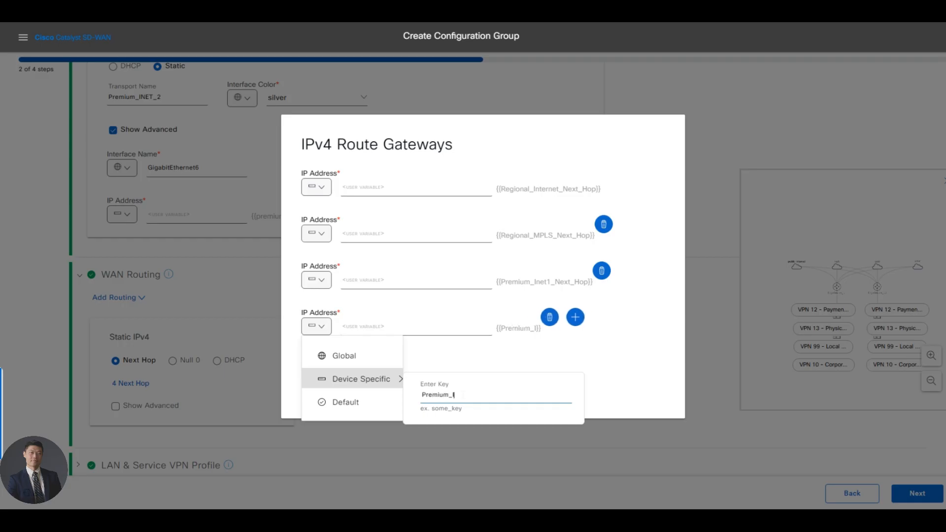
key("BackSpace")
key("BackSpace")
key("BackSpace")
key("BackSpace")
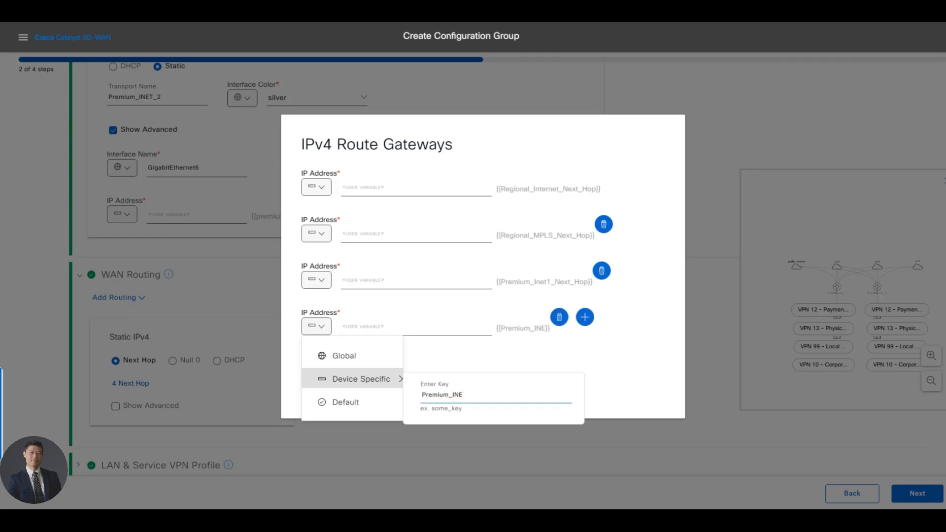
type("inet_")
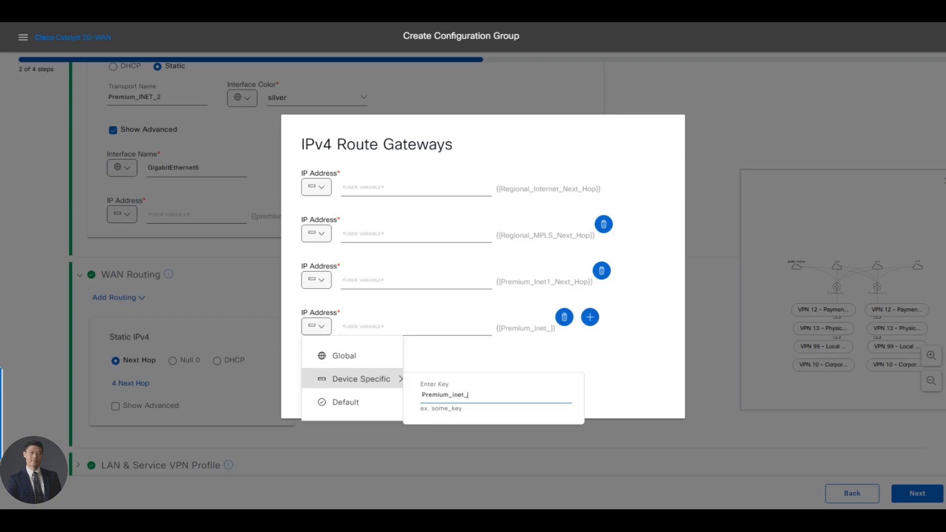
type("NExt_HO")
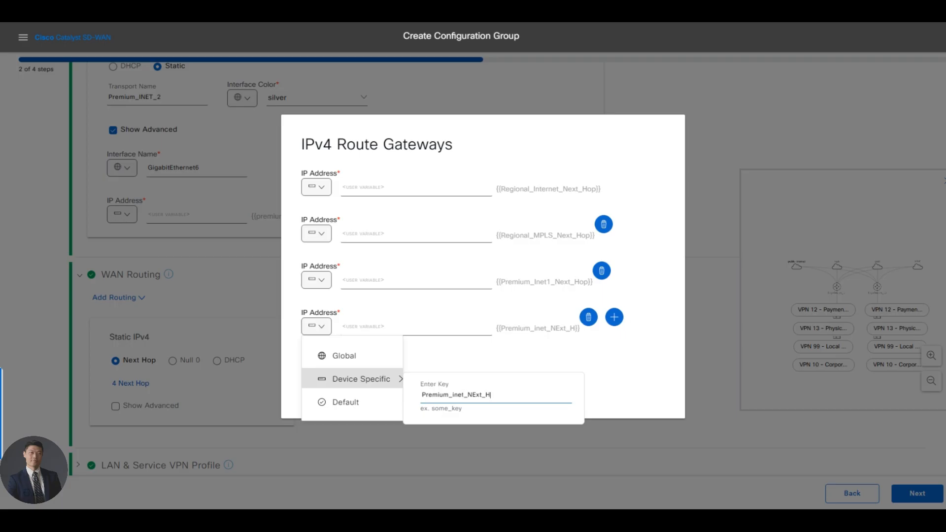
key("BackSpace")
key("BackSpace")
key("BackSpace")
key("BackSpace")
key("BackSpace")
key("BackSpace")
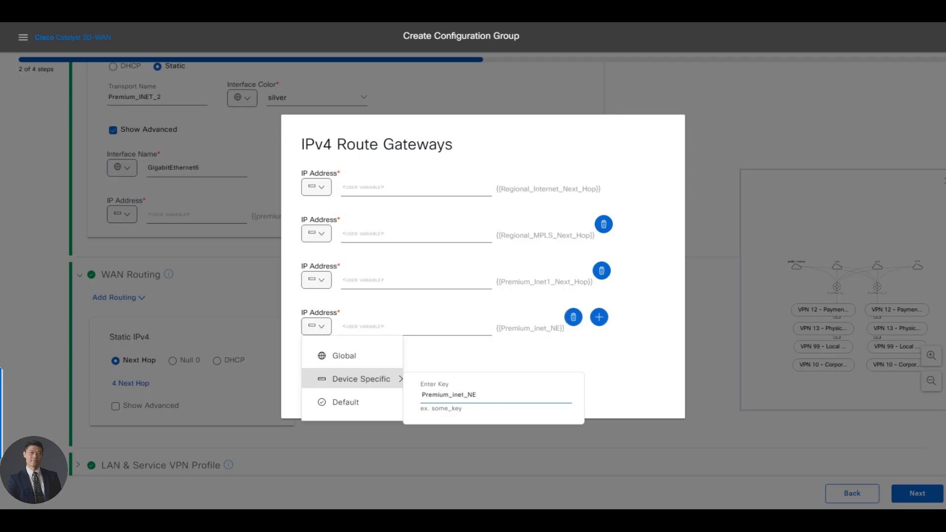
type("ext_Hop")
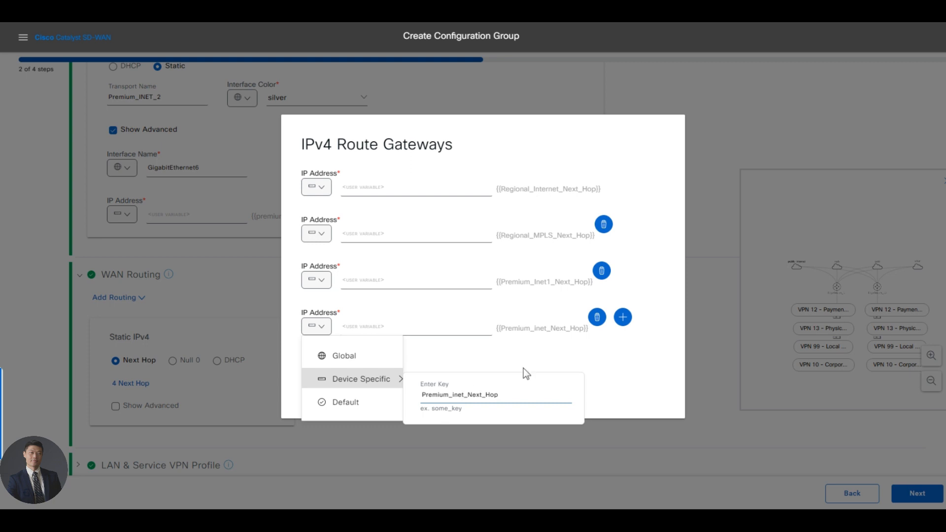
left_click(610, 356)
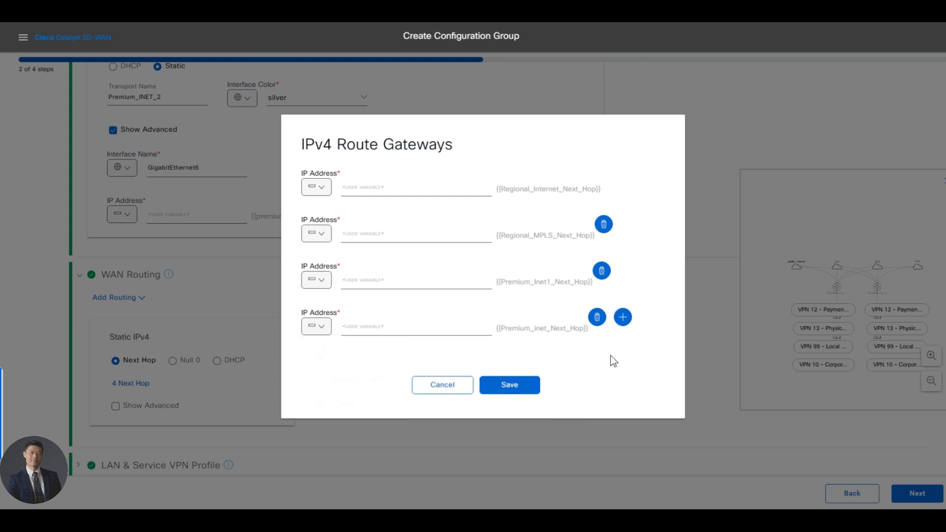
left_click(522, 385)
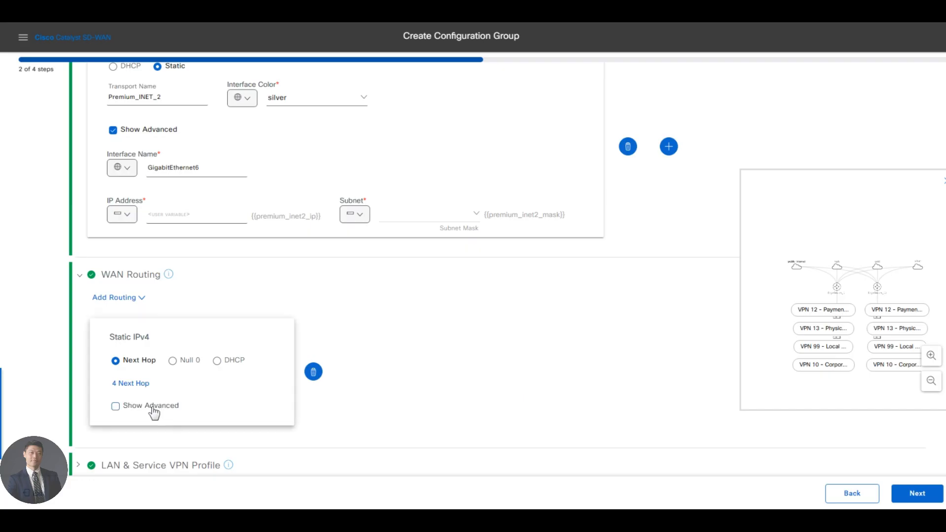
left_click(134, 384)
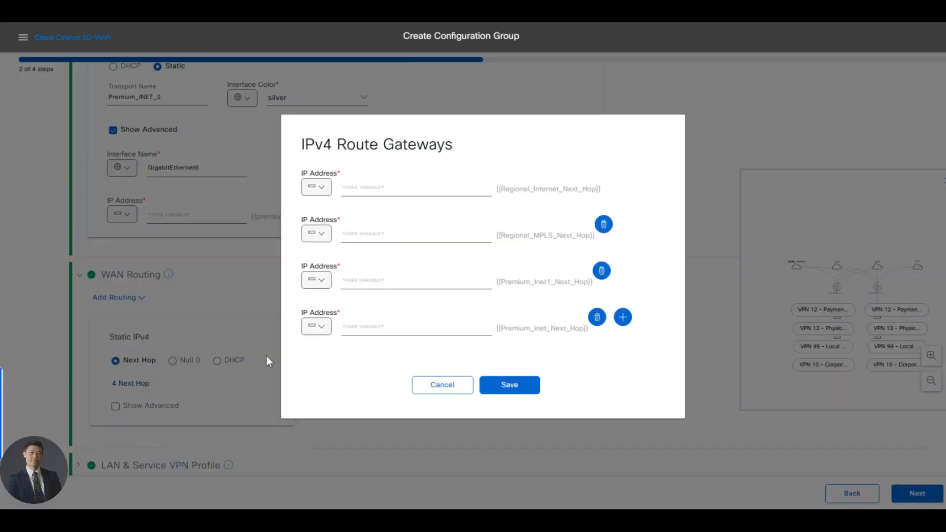
left_click(438, 387)
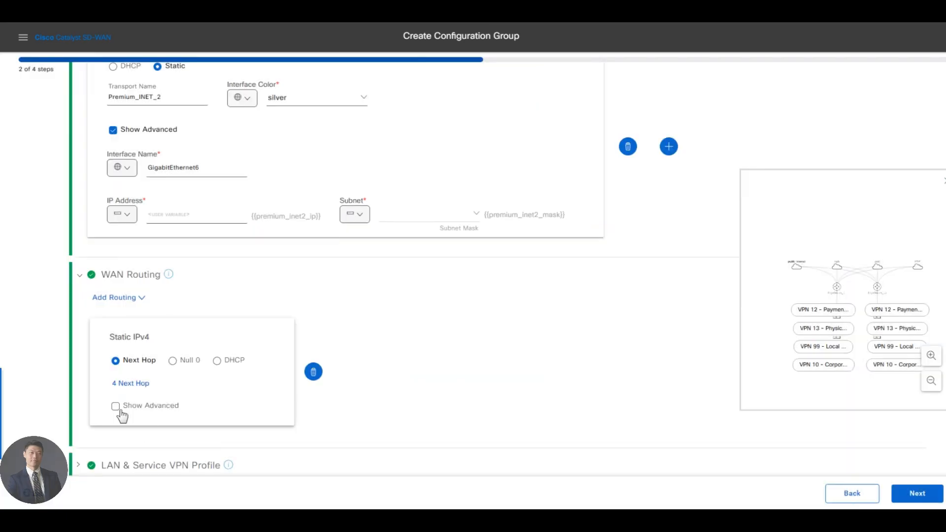
Show the static IPv4 route's advanced settings and set its network address to a global value of 0.0.0.0
left_click(132, 407)
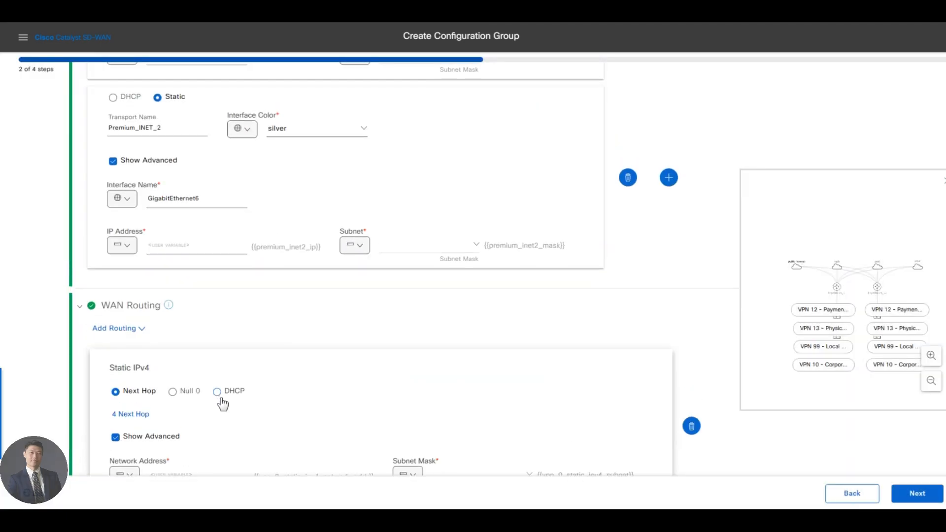
scroll(221, 401, "down", 2)
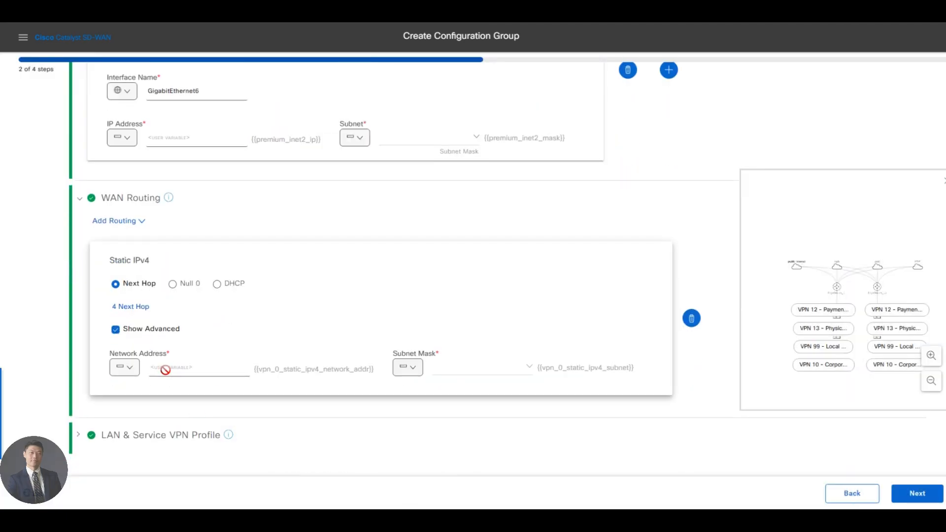
left_click(127, 368)
mouse_move(165, 422)
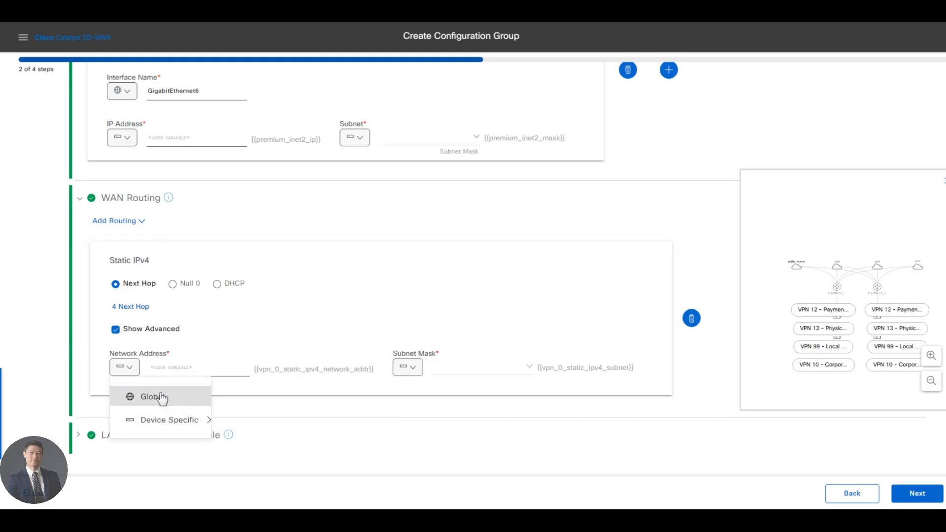
left_click(161, 396)
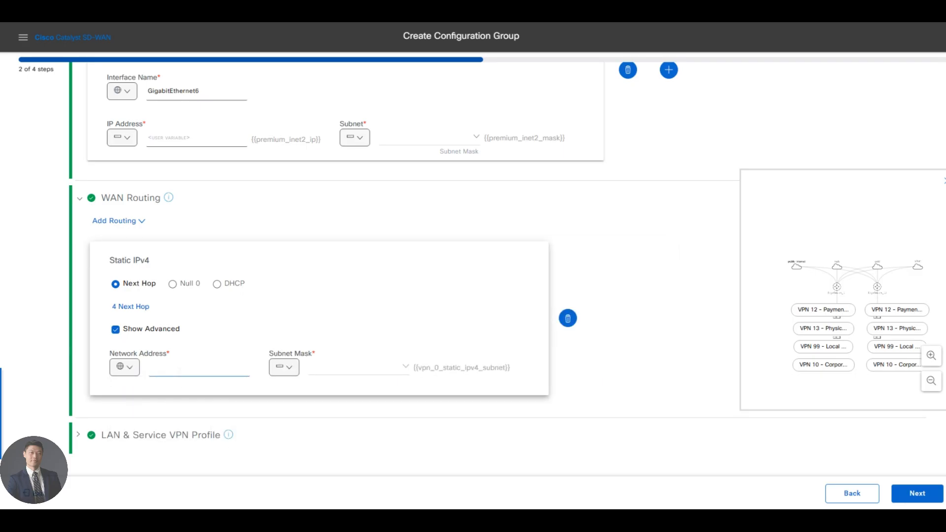
type("0.0.0.0")
Set the static IPv4 route's subnet mask to a global value of 0.0.0.0
left_click(286, 370)
left_click(304, 397)
left_click(326, 367)
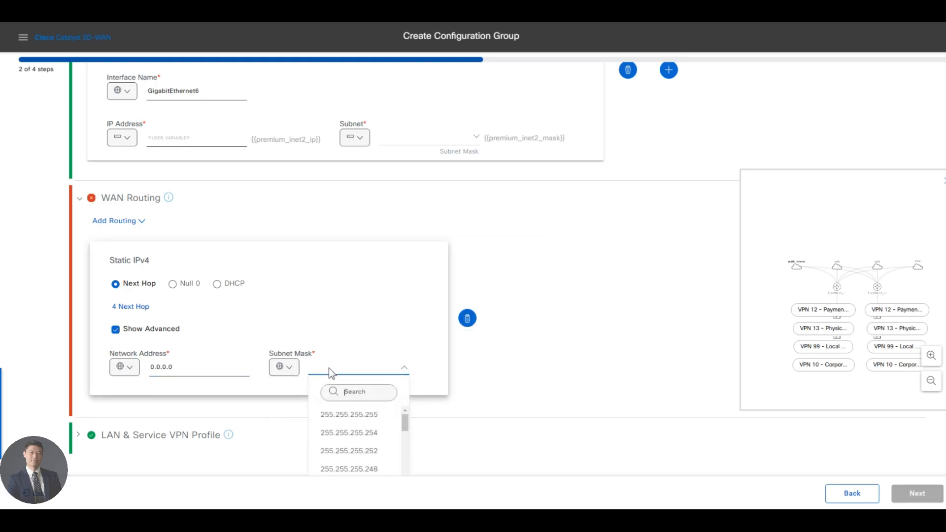
type("0.0.0.0")
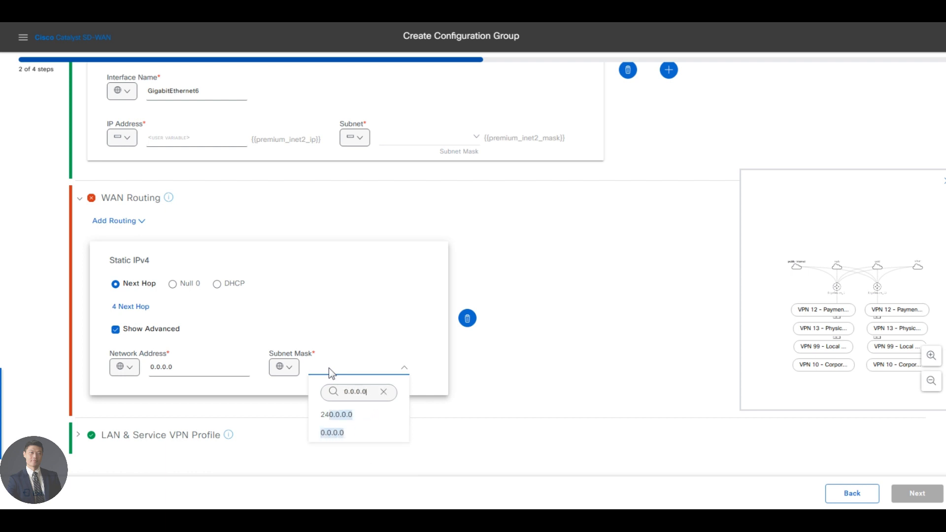
left_click(340, 433)
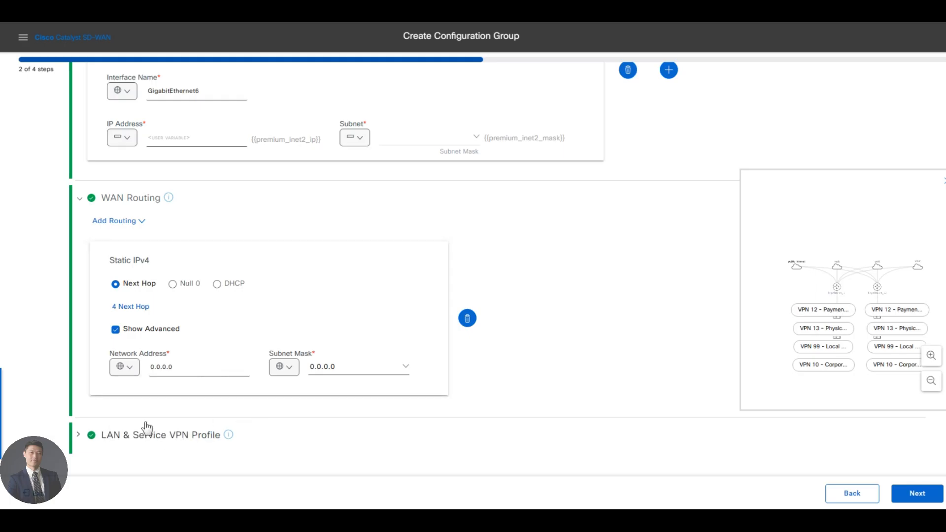
Expand the LAN & Service VPN Profile section and disable the VRRP redundancy protocol
left_click(80, 434)
scroll(194, 398, "down", 4)
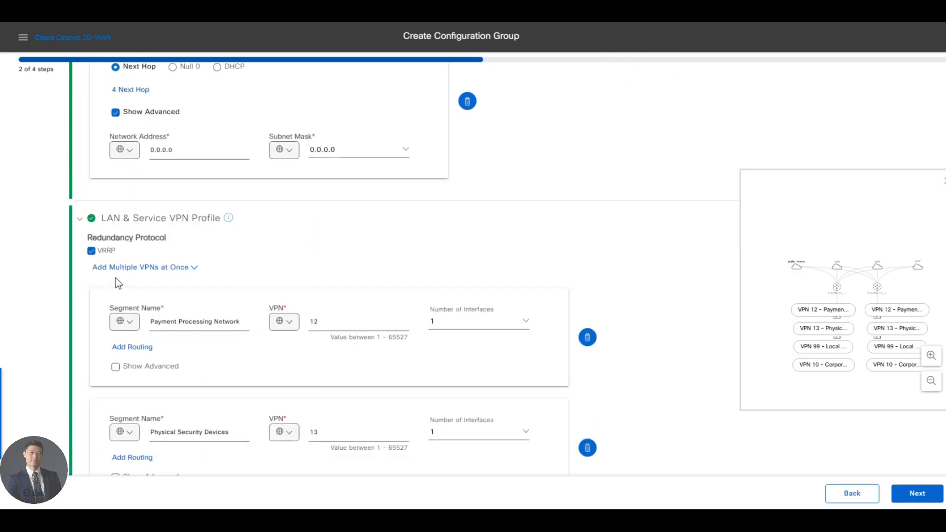
left_click(91, 251)
left_click(143, 267)
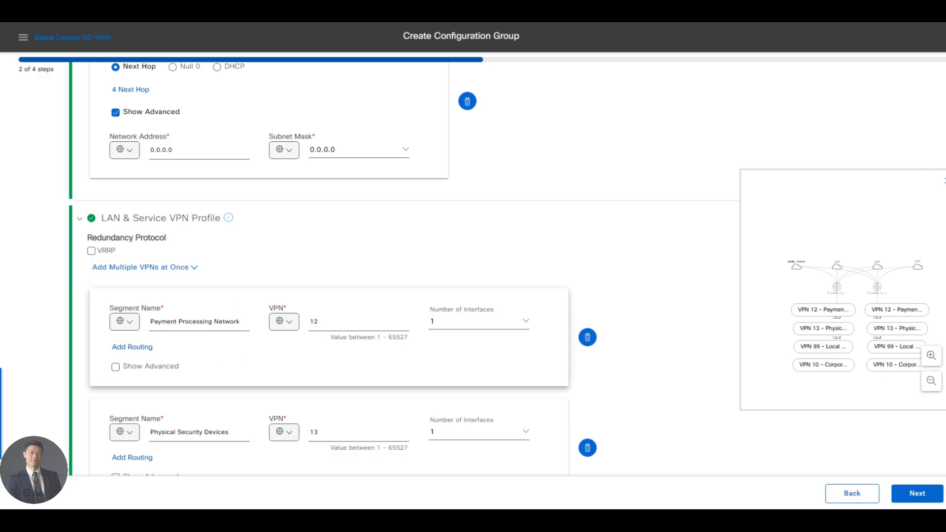
Rename the Payment Processing Network segment as Corporate_Users and set its VPN number to 10
triple_click(197, 321)
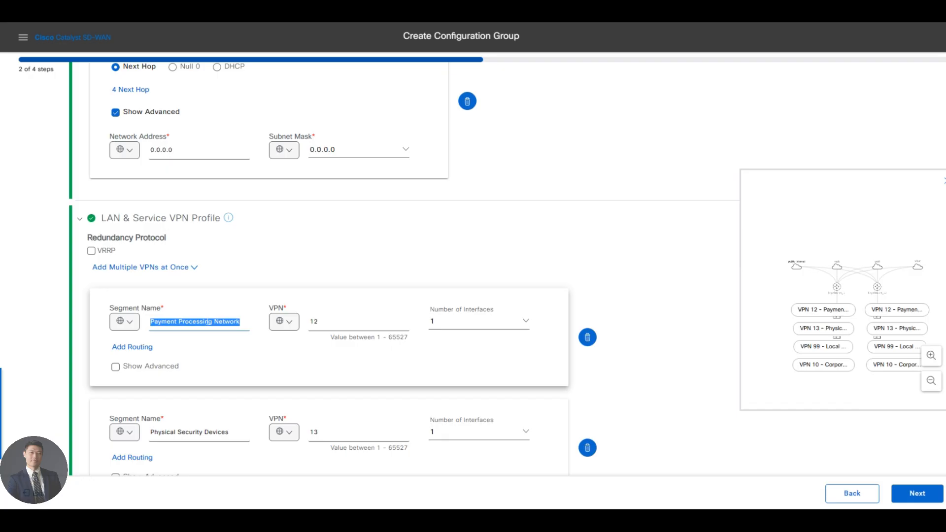
type("Corporate")
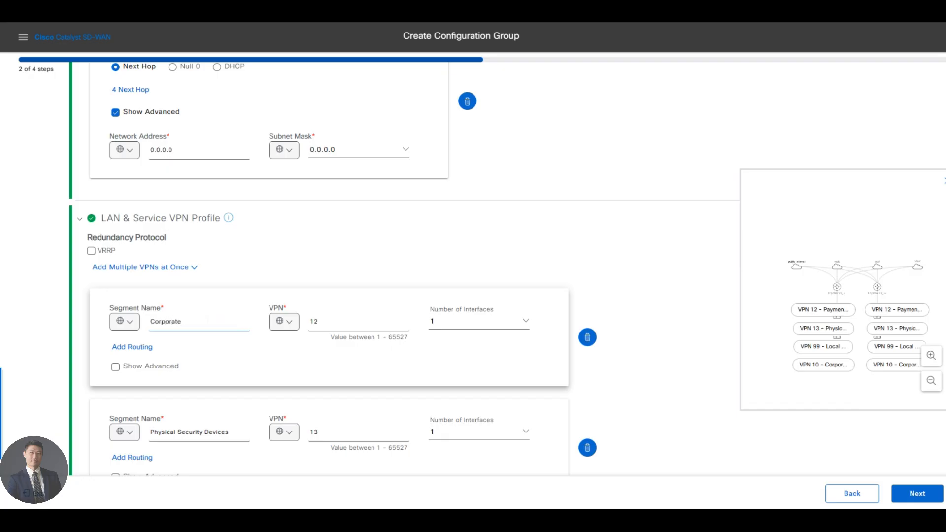
type("_Users")
left_click(375, 319)
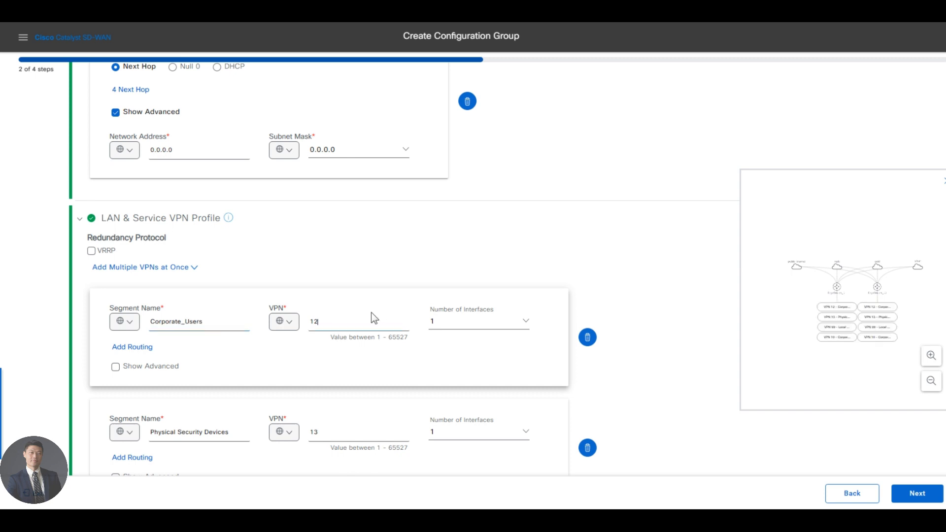
key("BackSpace")
type("0")
scroll(364, 312, "up", 1)
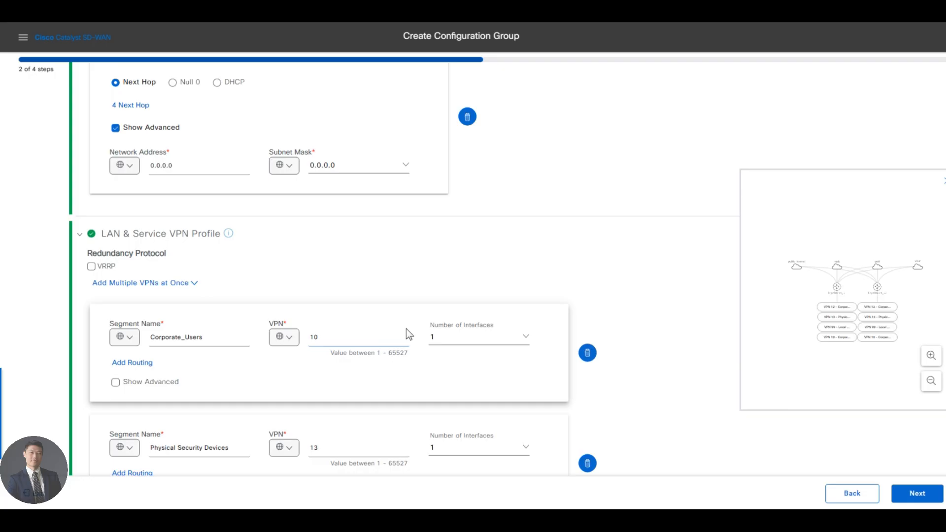
Delete the Physical Security Devices, Local Internet for Guests and duplicate Corporate Users segments from the LAN & Service VPN Profile
scroll(501, 339, "down", 3)
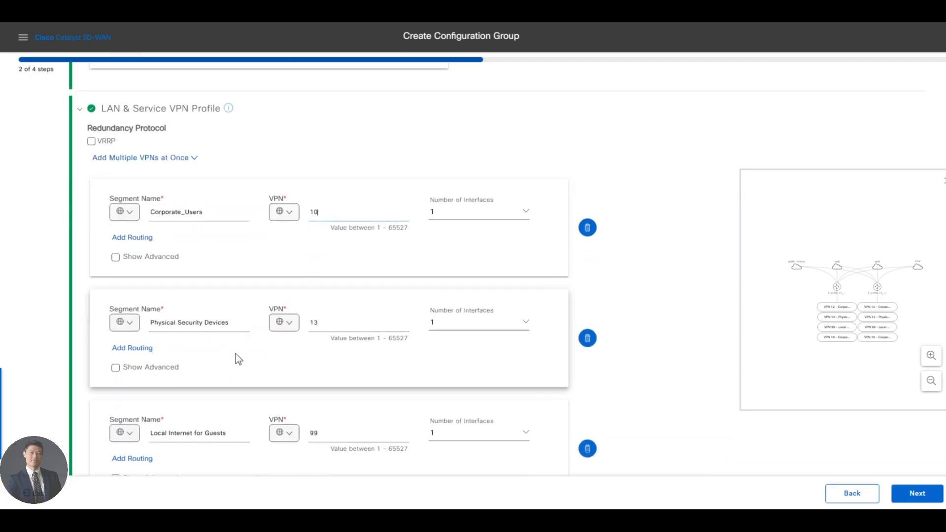
scroll(236, 354, "down", 1)
triple_click(189, 292)
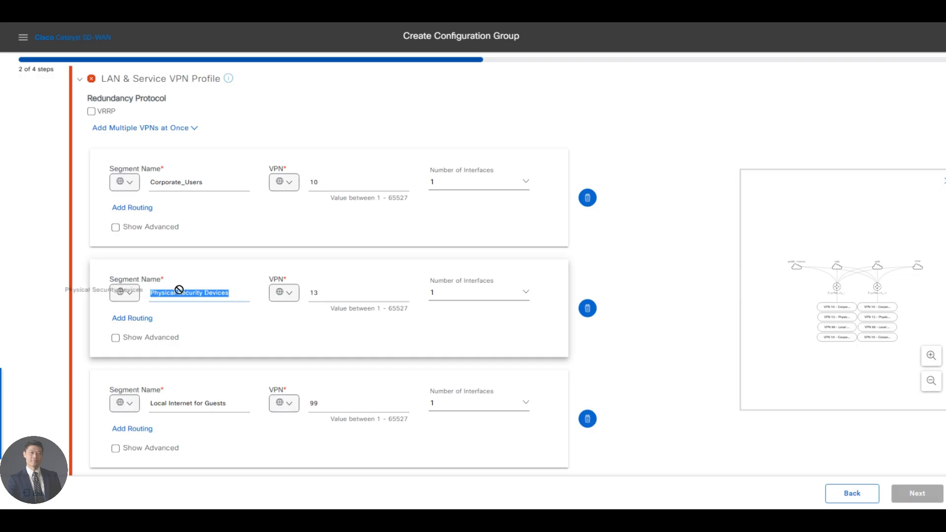
key("BackSpace")
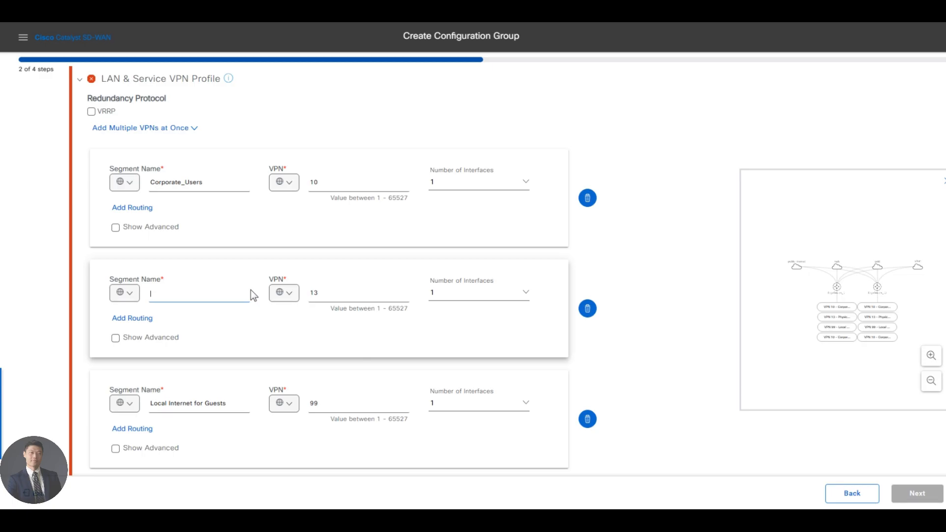
left_click(253, 294)
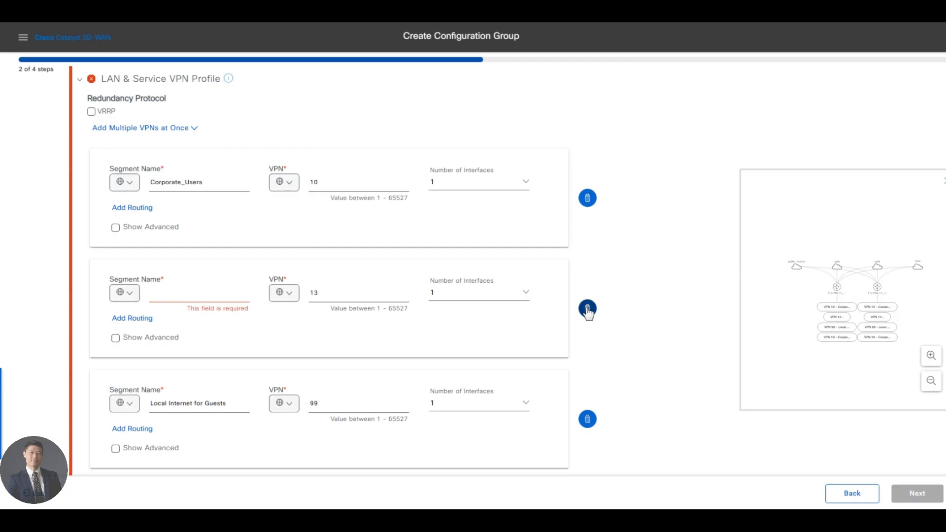
left_click(587, 309)
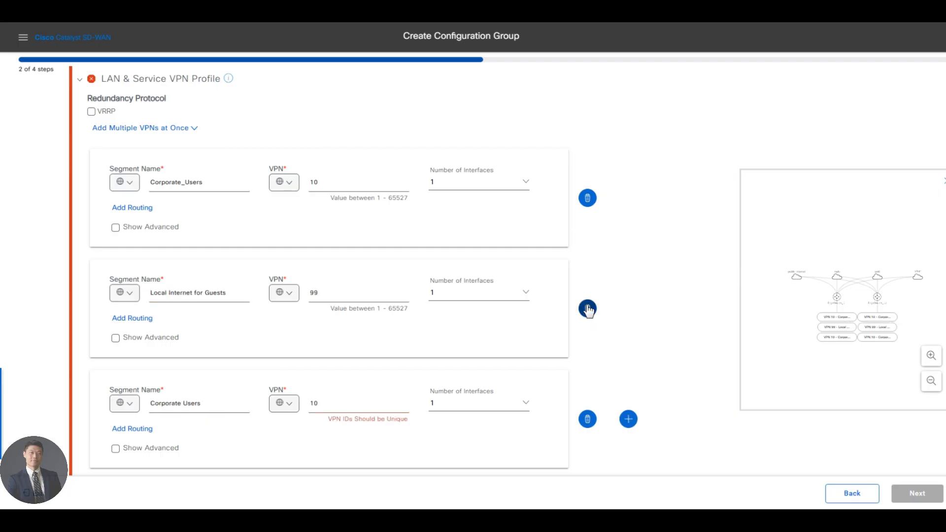
left_click(587, 309)
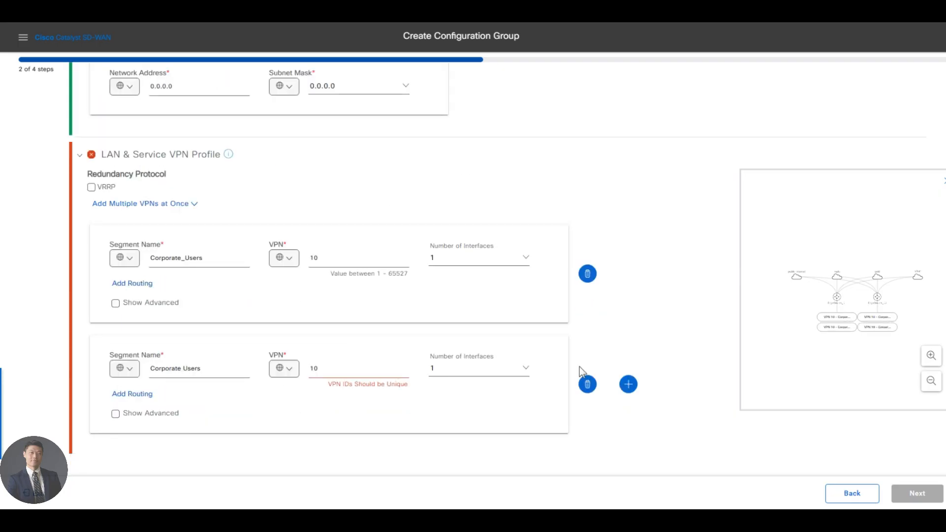
left_click(587, 385)
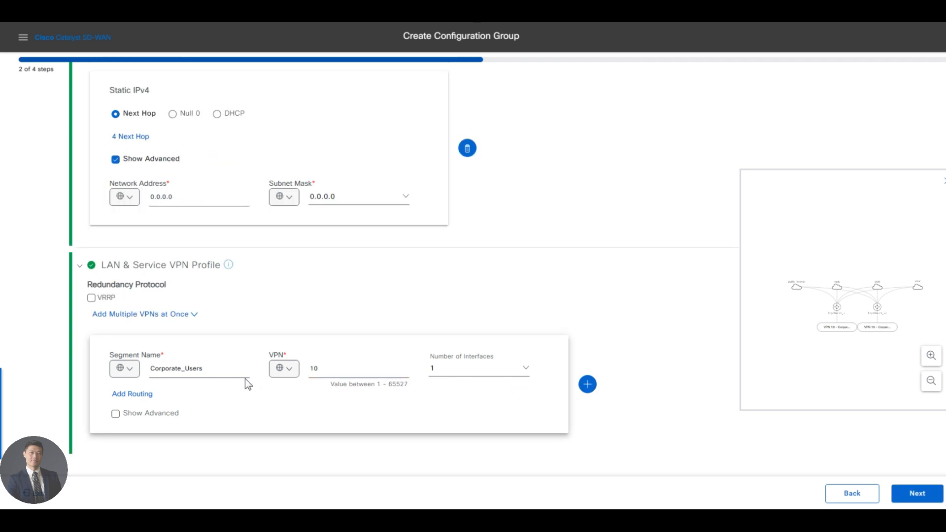
Show the advanced interface settings of the Corporate_Users segment
left_click(115, 413)
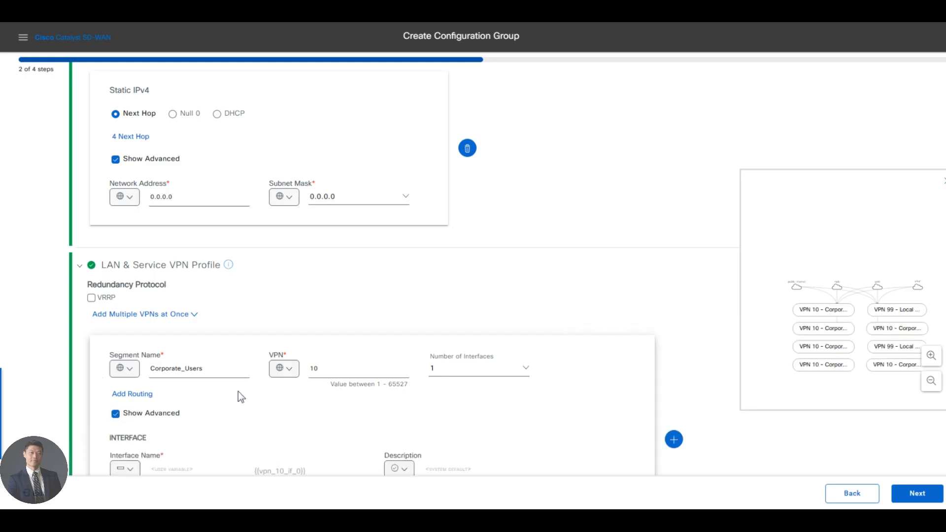
scroll(276, 407, "up", 1)
scroll(273, 412, "down", 3)
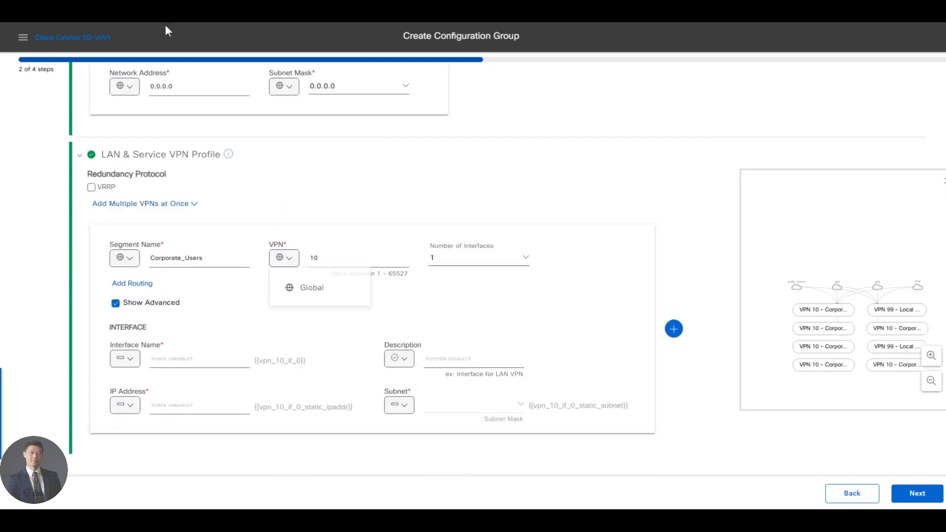
Switch to the Web capture topology diagram and mark VPN 10 and the LAN-side links of the East Coast Datacenter routers
left_click(172, 11)
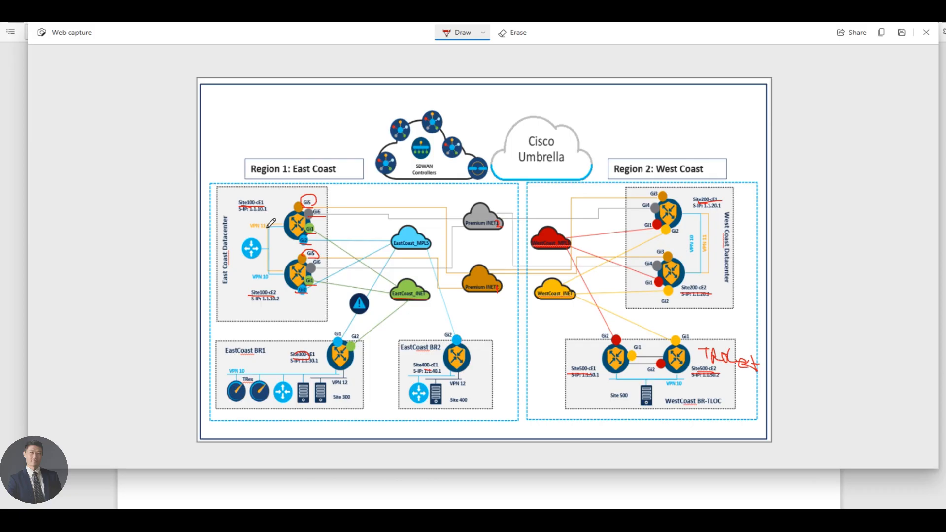
left_click_drag(251, 282, 268, 285)
left_click_drag(281, 277, 281, 284)
left_click_drag(283, 276, 282, 284)
left_click_drag(282, 227, 284, 236)
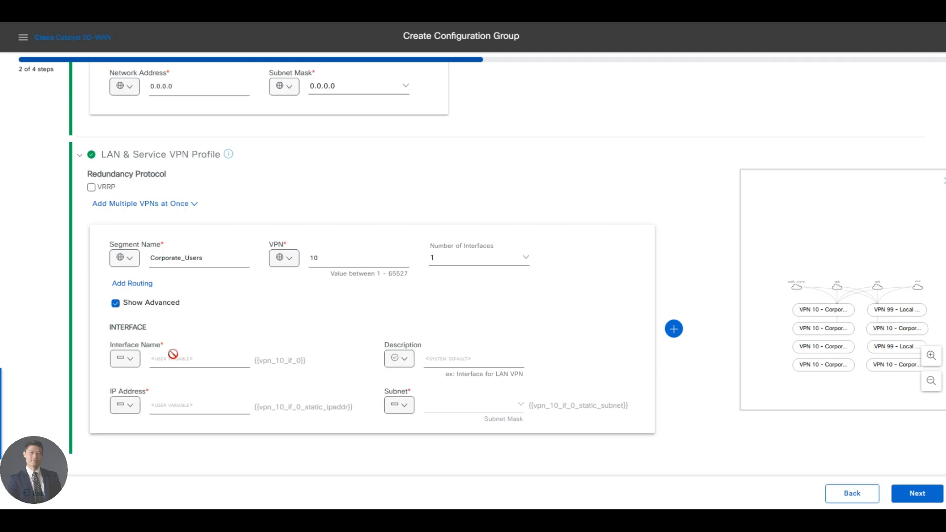
Back in the configuration group, set the Corporate_Users interface name to GigabitEthernet3 and its description to Corporate, both as global values
left_click(126, 359)
left_click(163, 380)
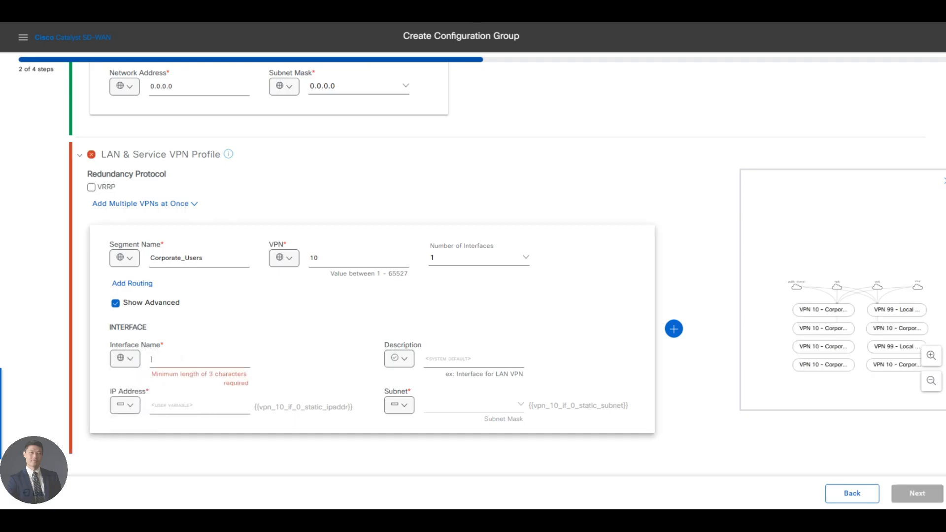
type("GigabitEthernet3")
left_click(292, 371)
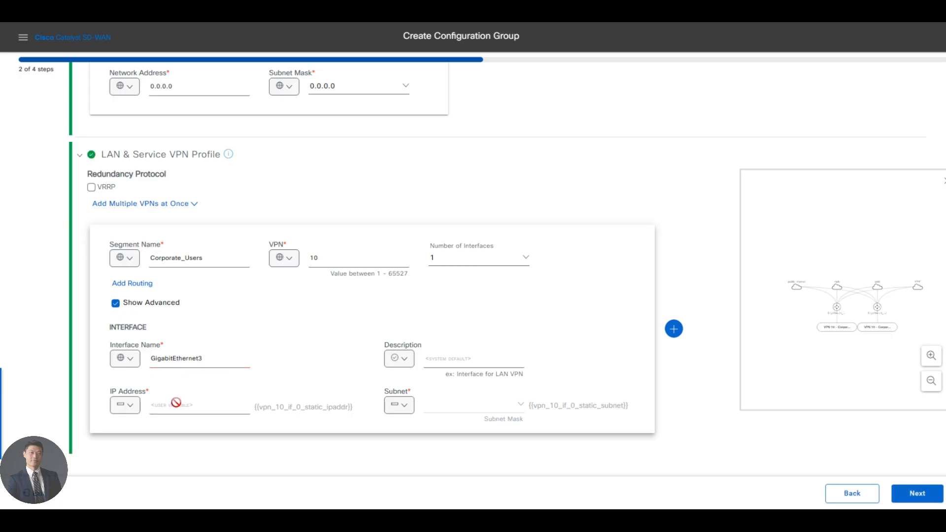
left_click(399, 359)
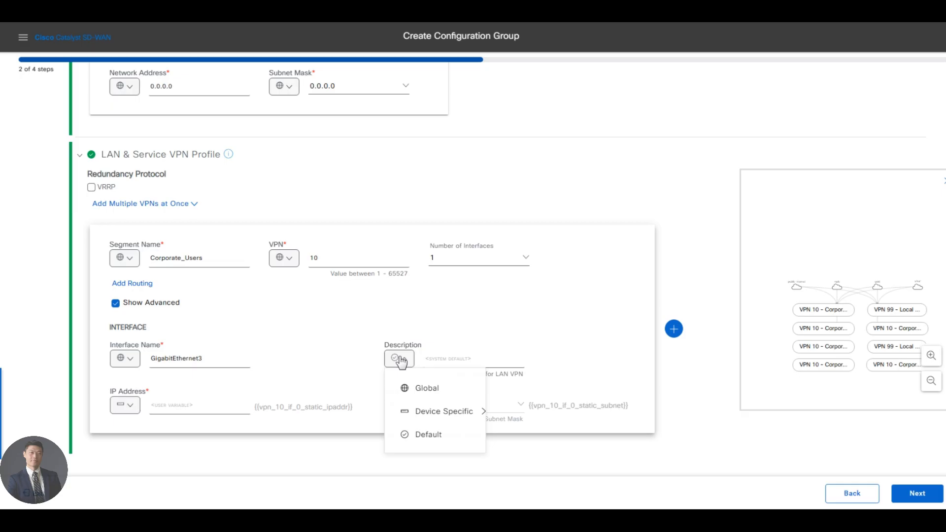
left_click(426, 389)
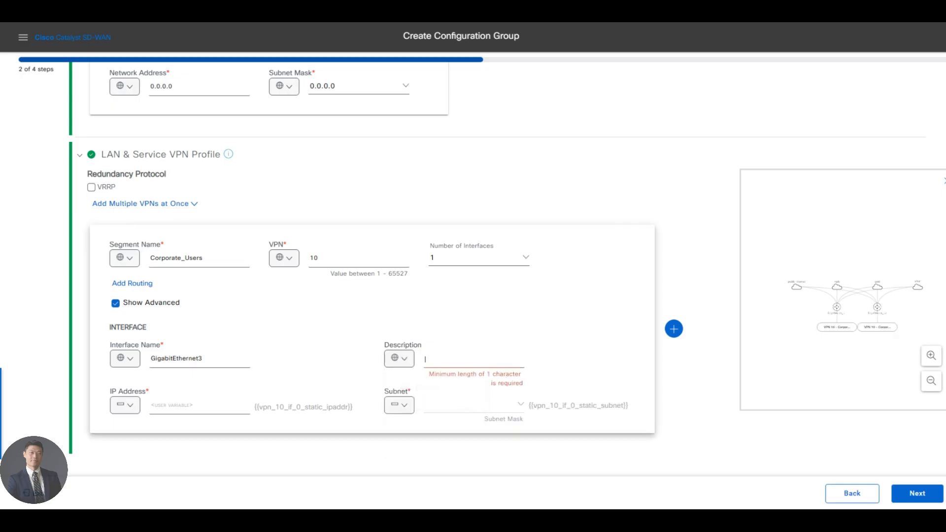
type("Corporate")
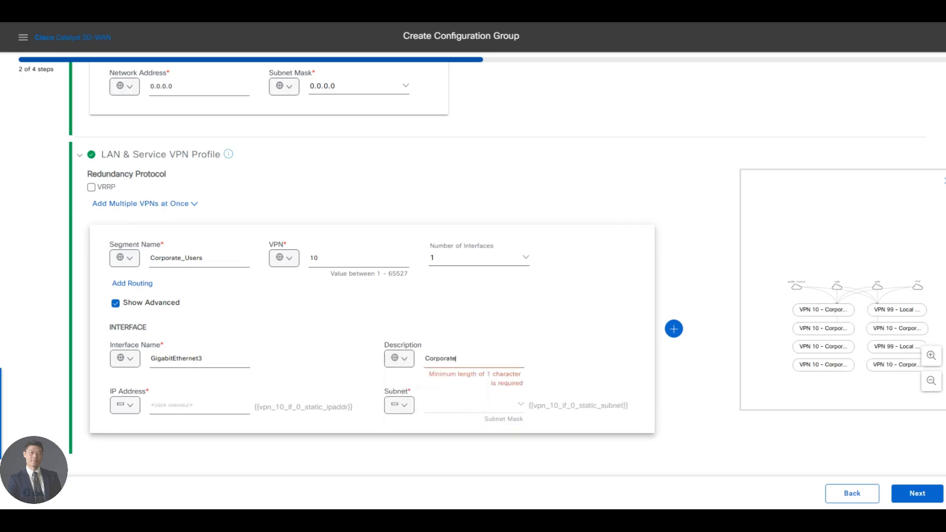
Set the interface's device-specific IP address key to vpn_10_ip_address
left_click(130, 406)
mouse_move(187, 457)
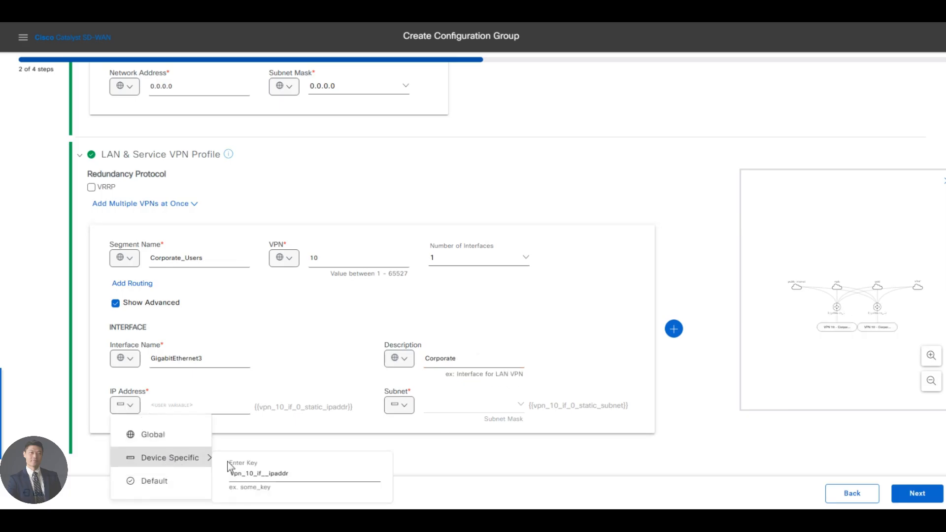
double_click(269, 473)
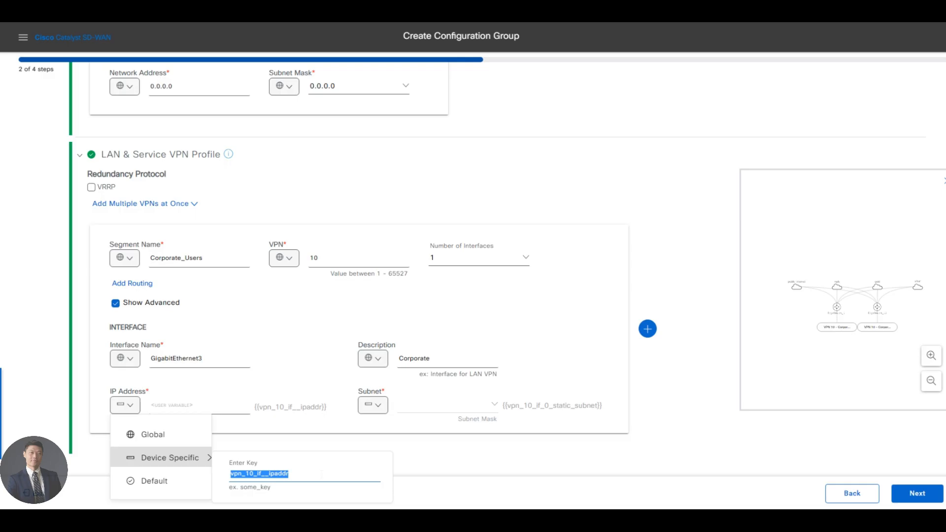
key("Left")
key("BackSpace")
key("BackSpace")
key("BackSpace")
key("Delete")
key("BackSpace")
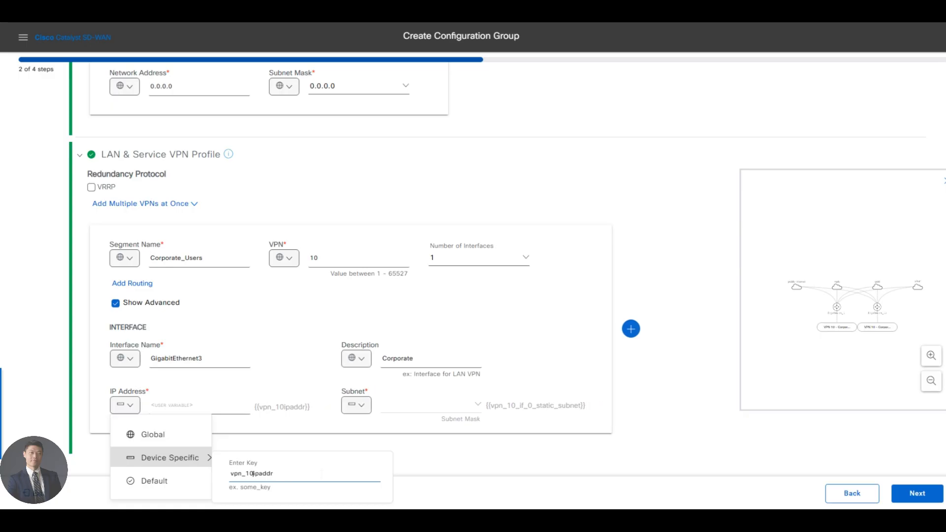
type("_")
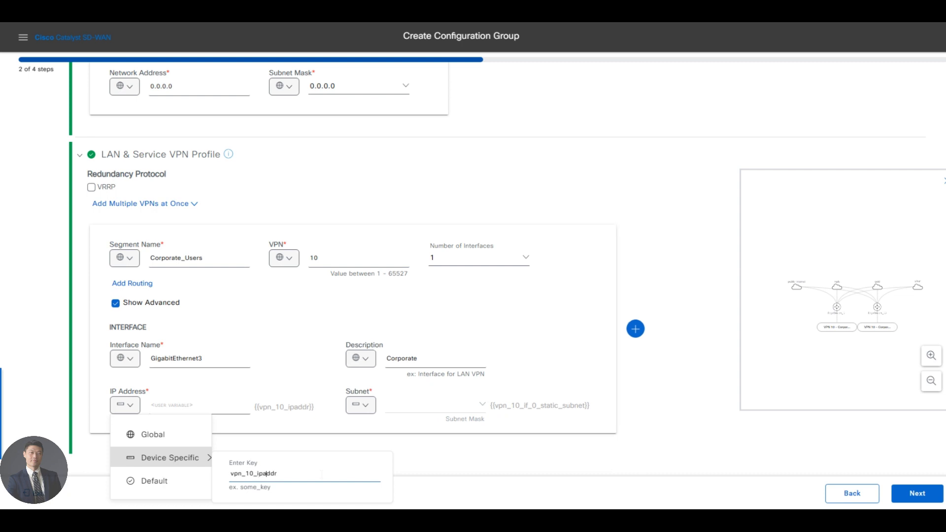
key("Left")
type("_addr")
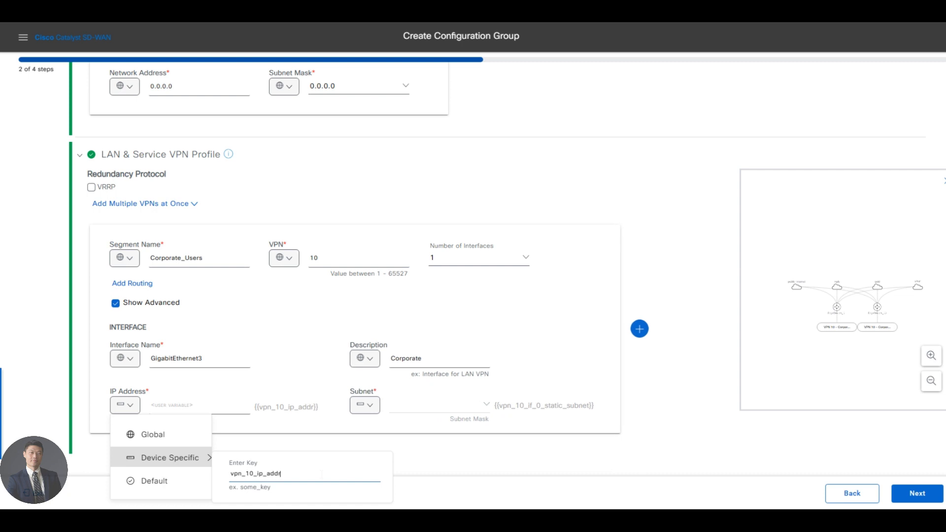
type("ess")
left_click(357, 420)
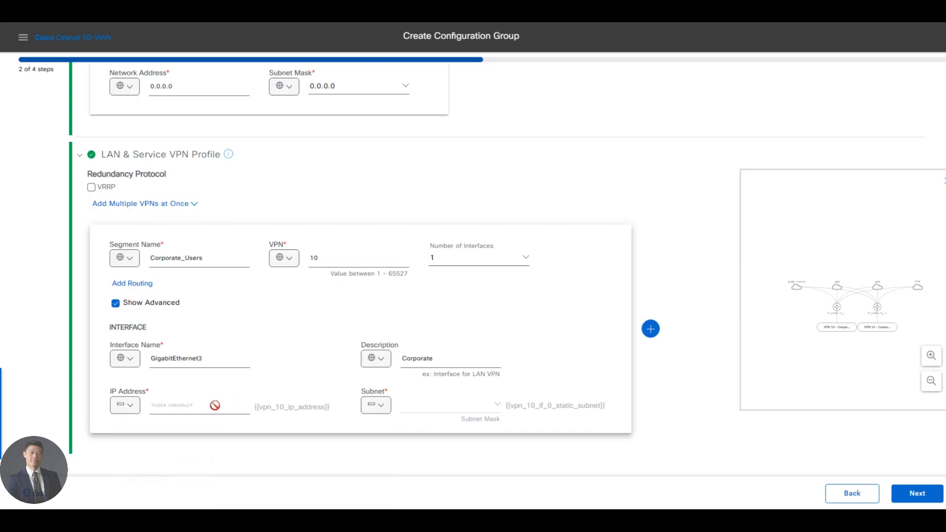
Set the interface's device-specific subnet key to vpn10_mask
left_click(383, 407)
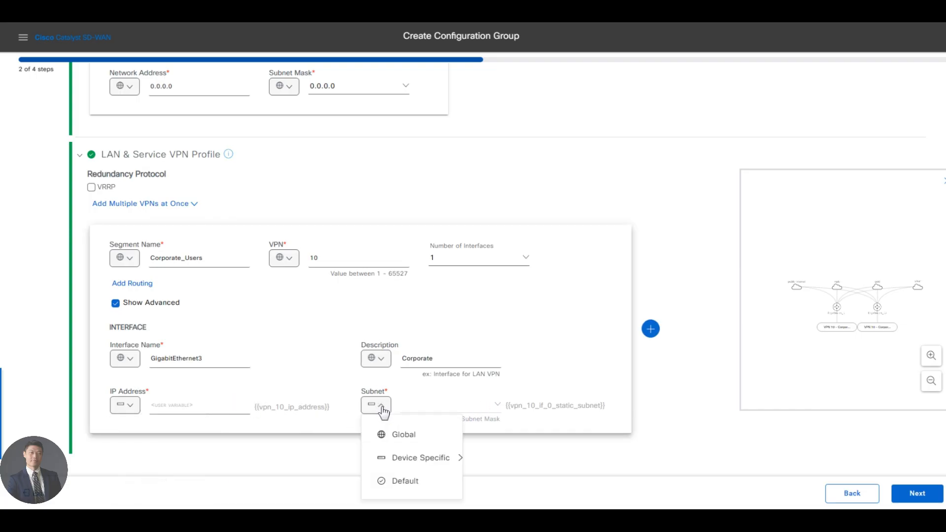
mouse_move(443, 457)
double_click(478, 475)
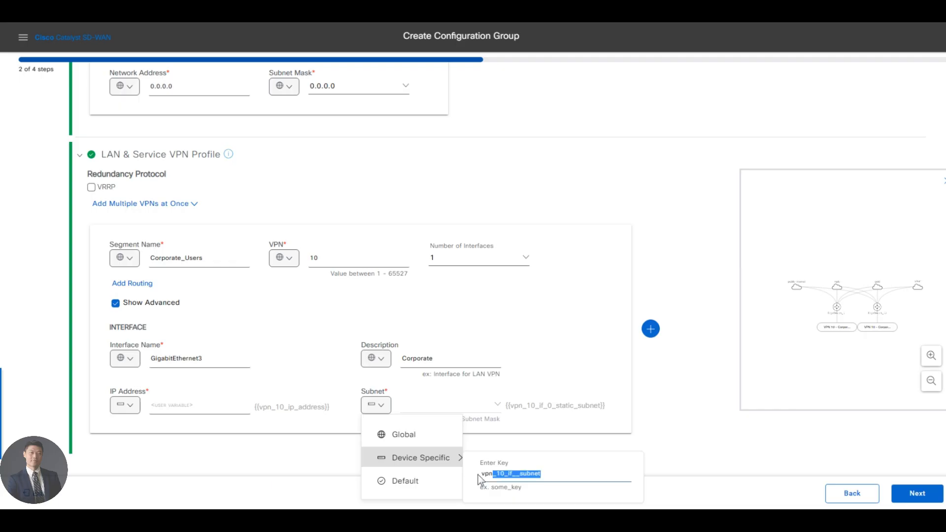
type("vpn10")
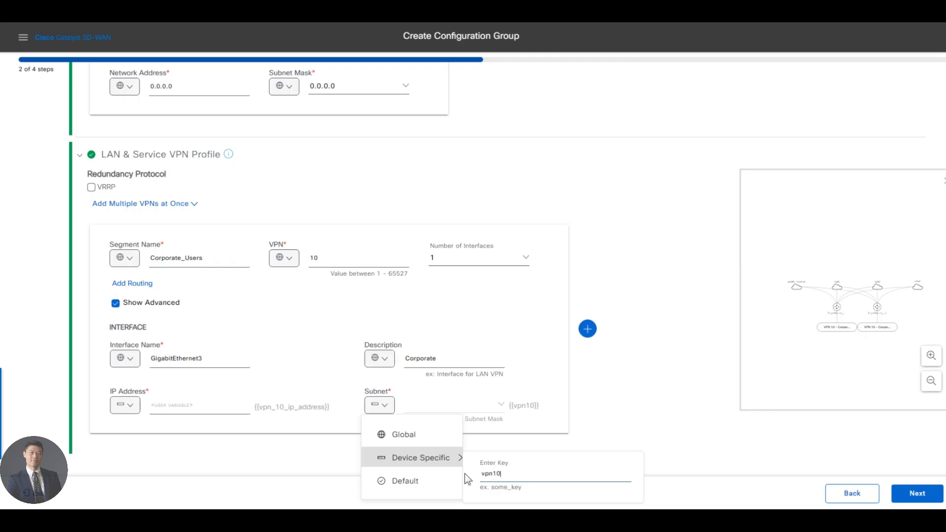
type("_mask")
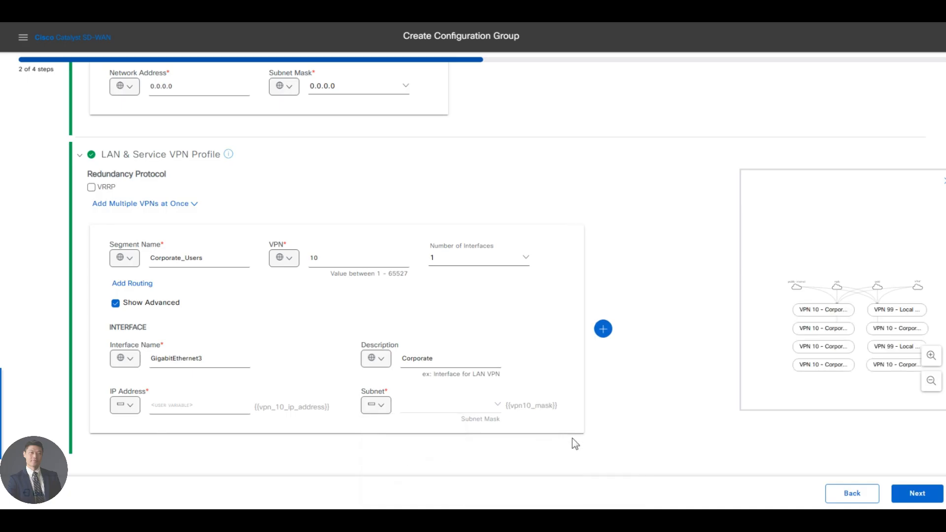
left_click(187, 327)
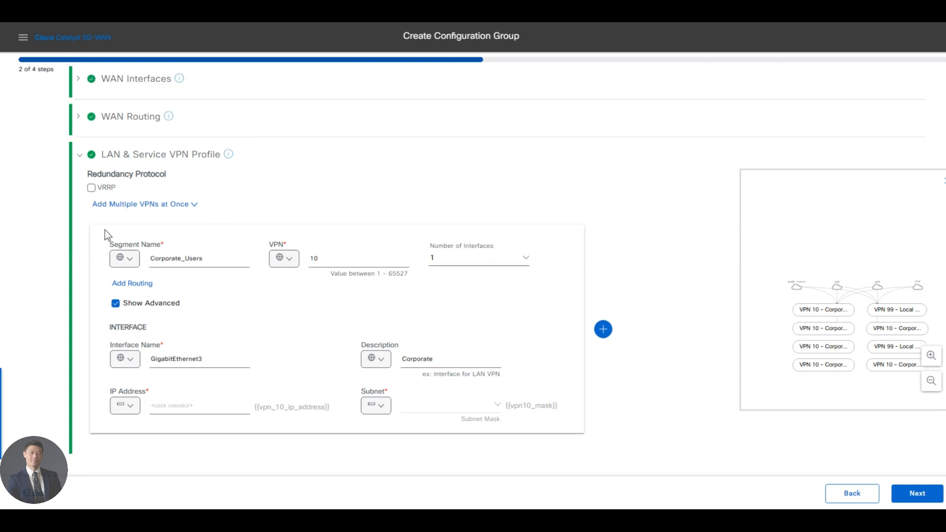
Add OSPF routing to the Corporate_Users segment and show the advanced OSPF settings
left_click(124, 205)
left_click(124, 209)
left_click(140, 286)
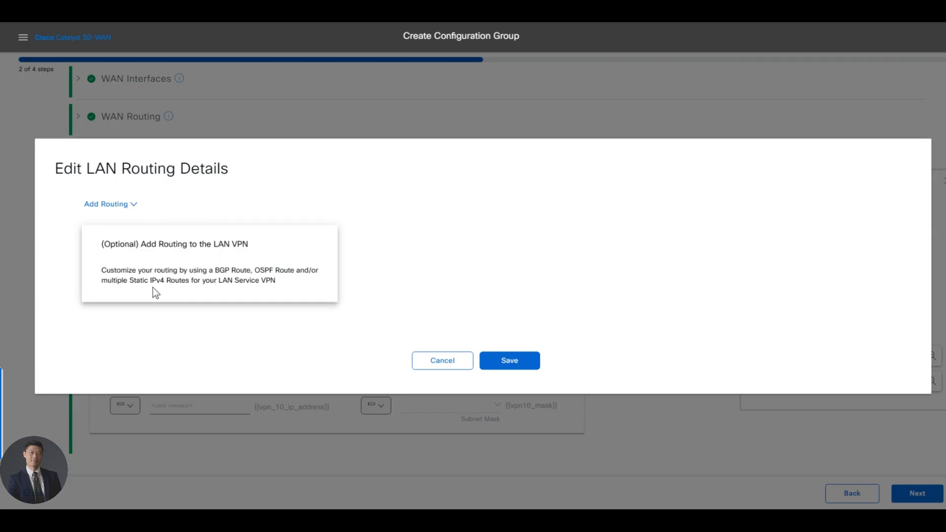
left_click(121, 204)
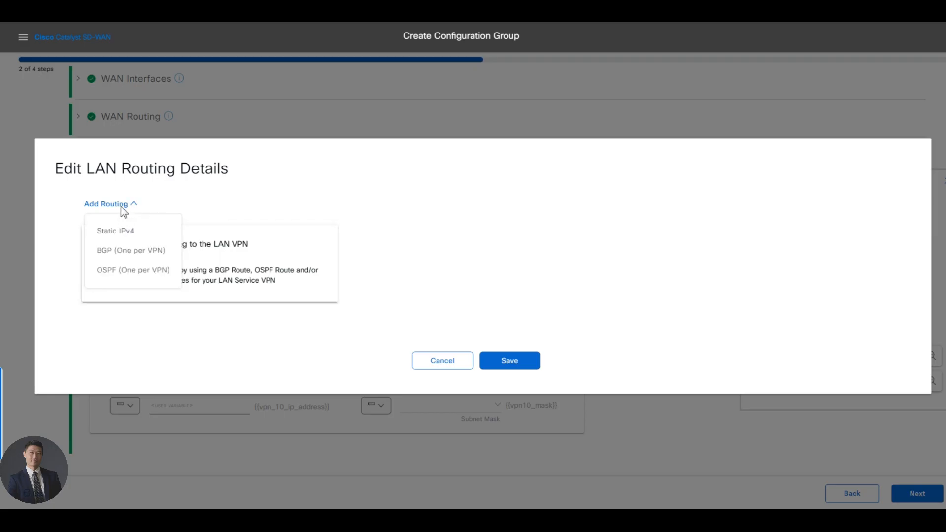
left_click(125, 272)
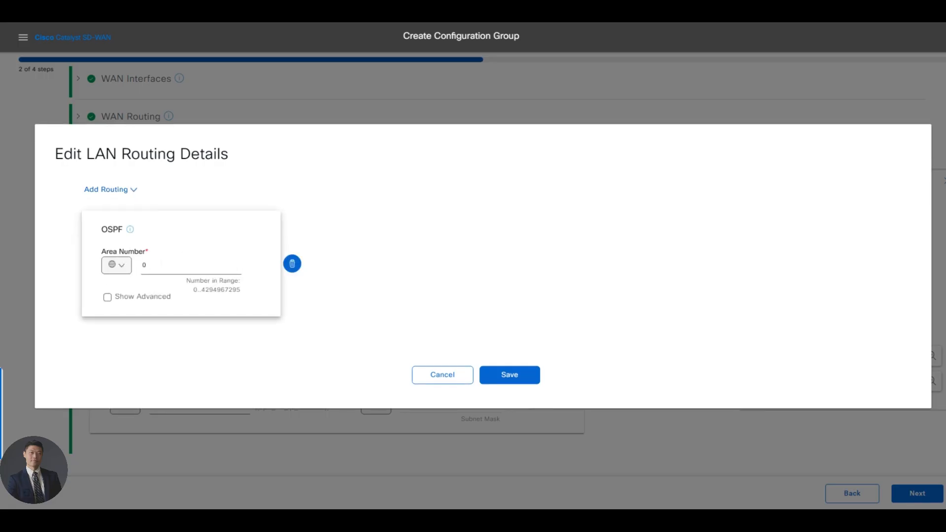
left_click(109, 297)
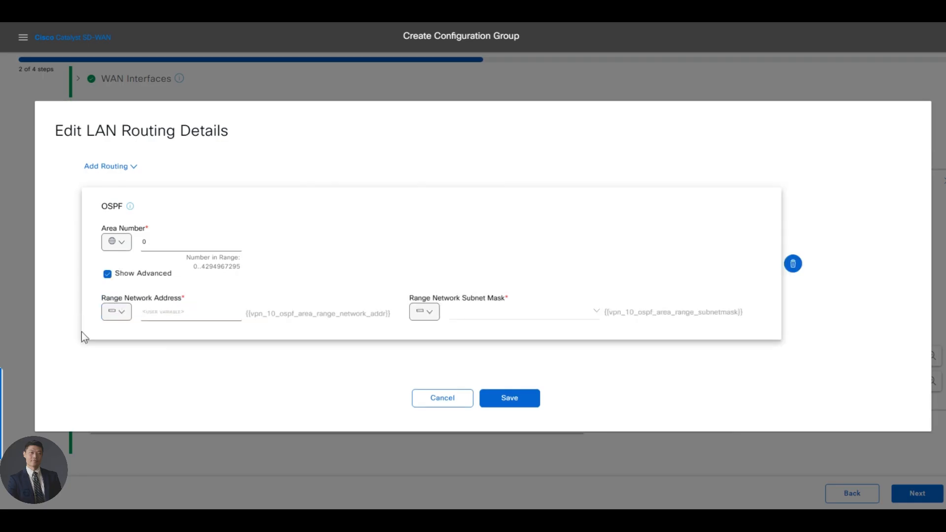
Set the OSPF range network address to the device-specific key vpn10_ospf_nw_add
left_click(118, 313)
left_click(155, 367)
double_click(276, 381)
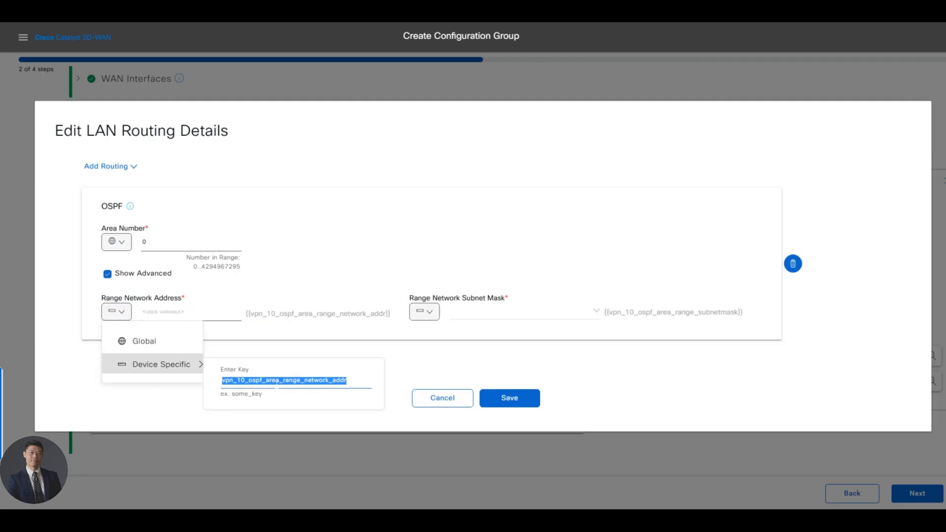
type("vpn")
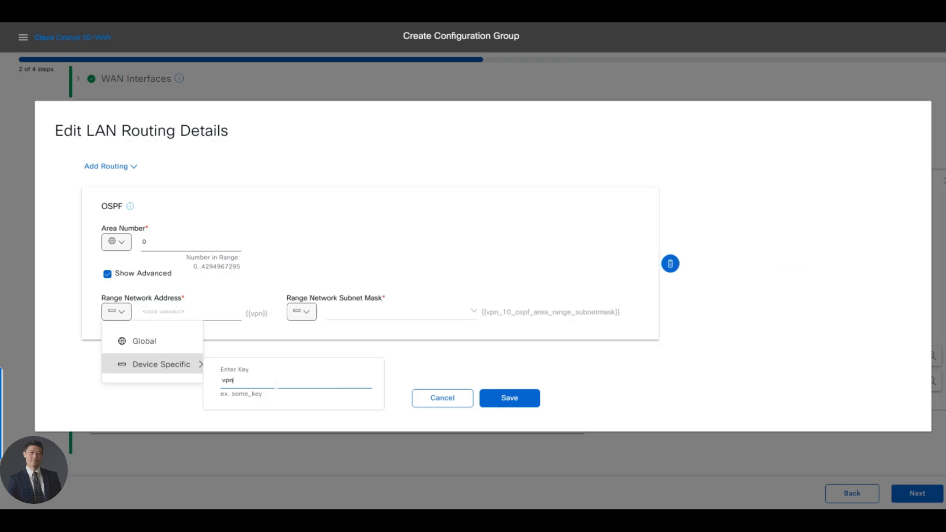
type("10_osp")
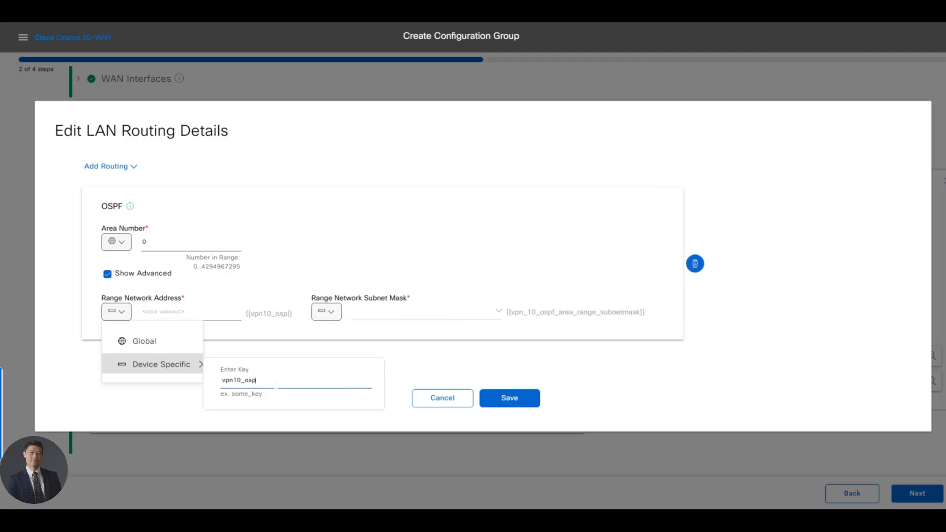
type("f_nw")
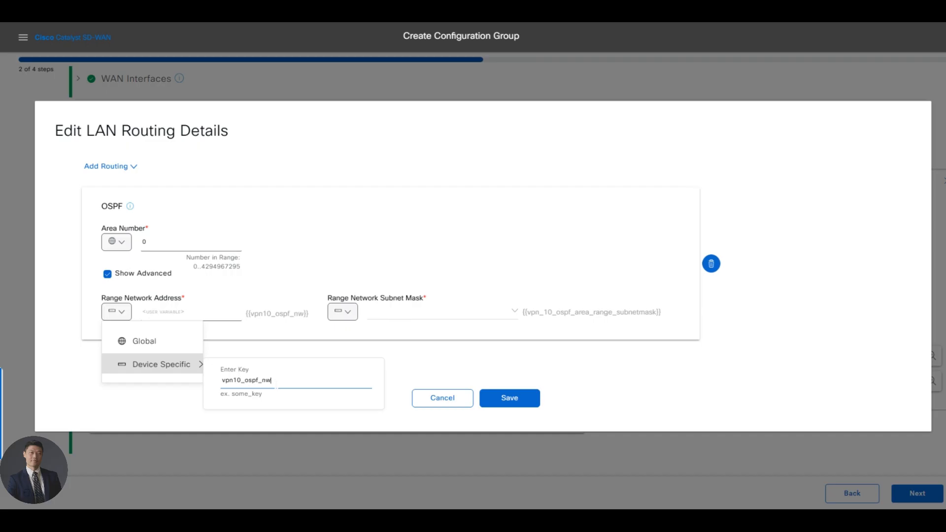
type("_add")
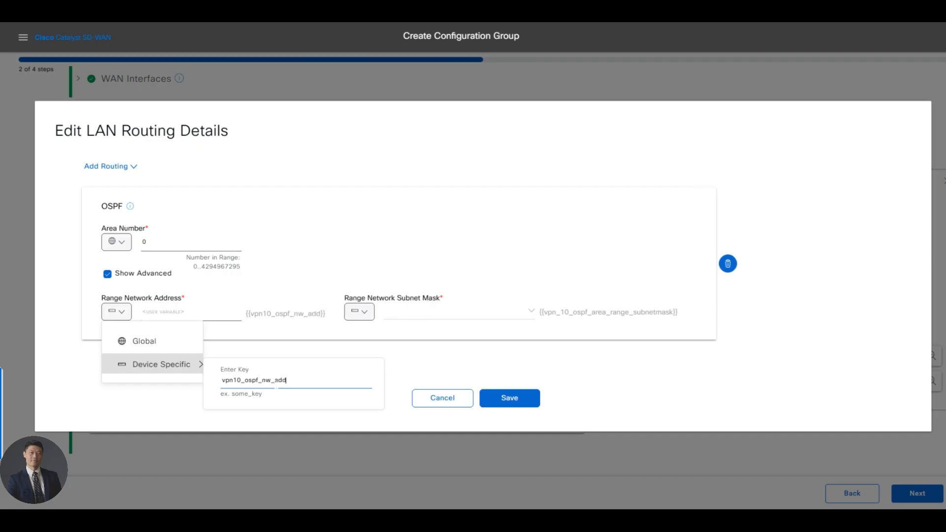
key("Return")
Set the OSPF range subnet mask's device-specific key to vpn10_ospf_mask and save the LAN routing details
left_click(364, 314)
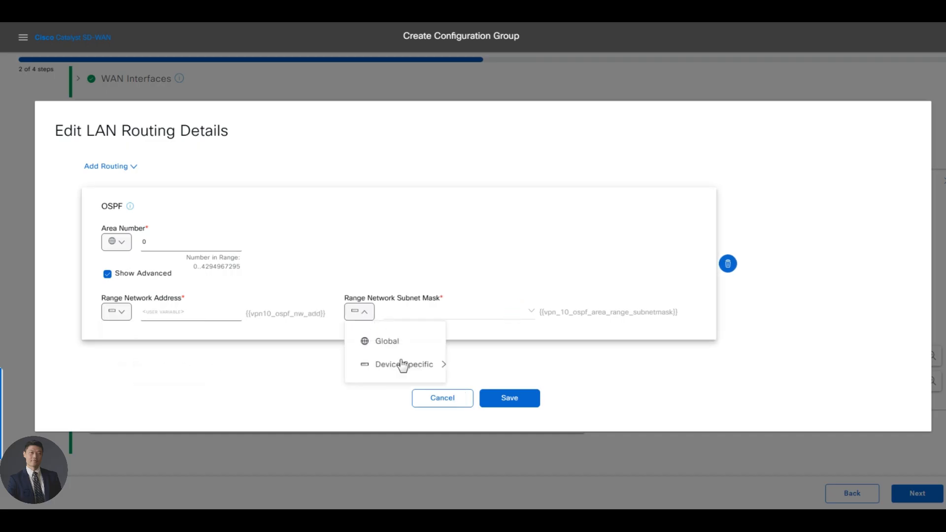
left_click(401, 364)
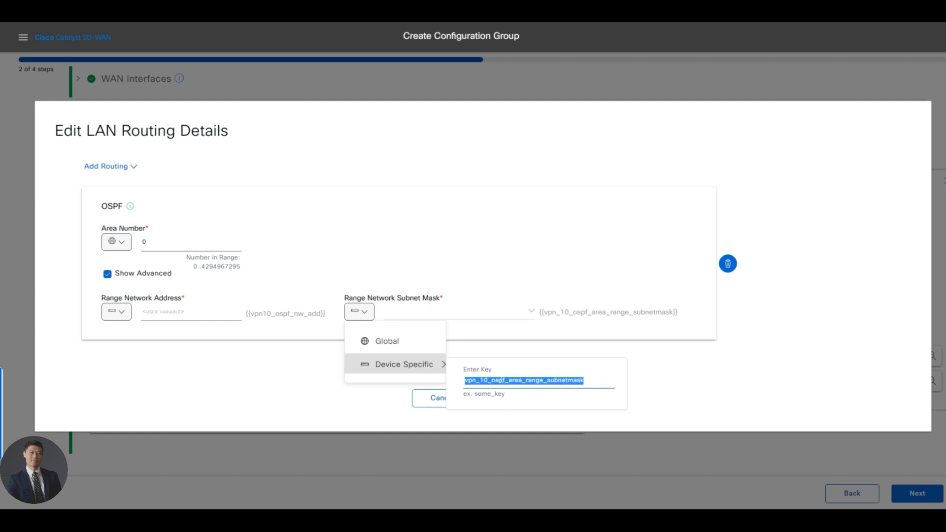
type("vpn10")
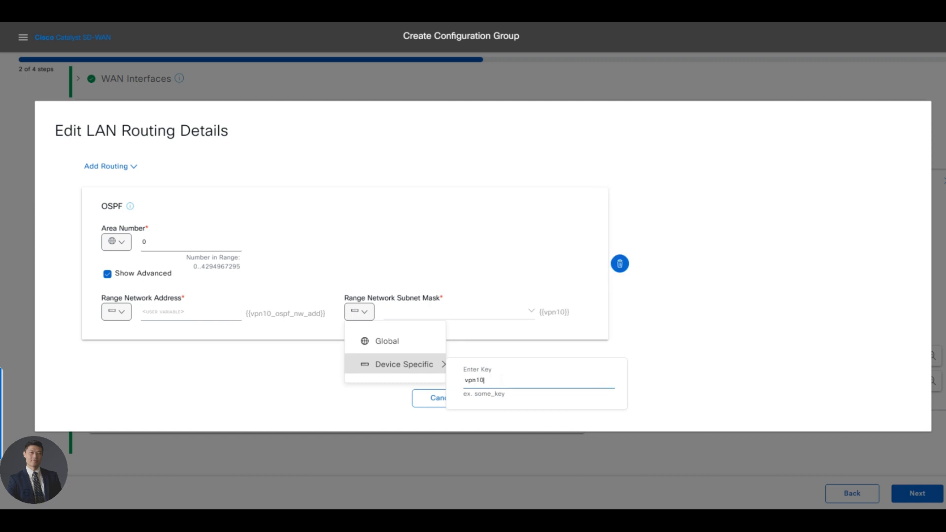
type("_ospf_")
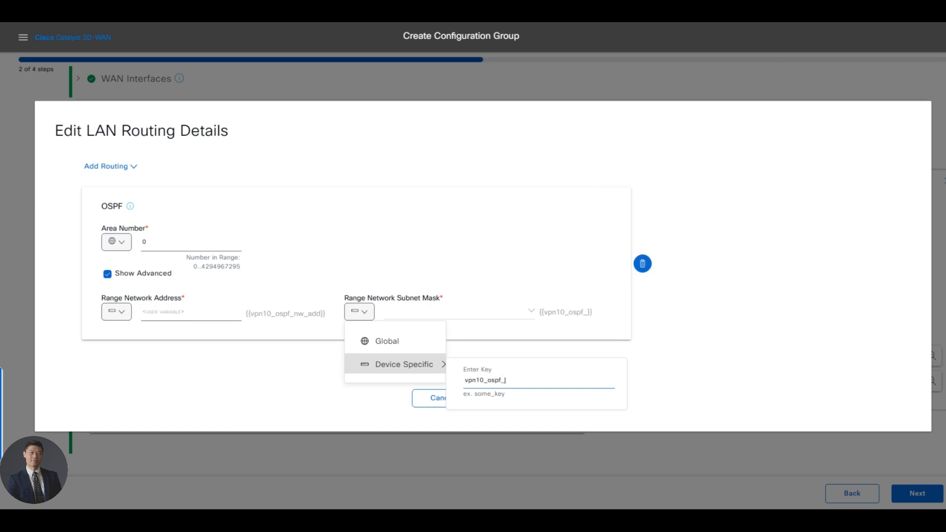
type("mask")
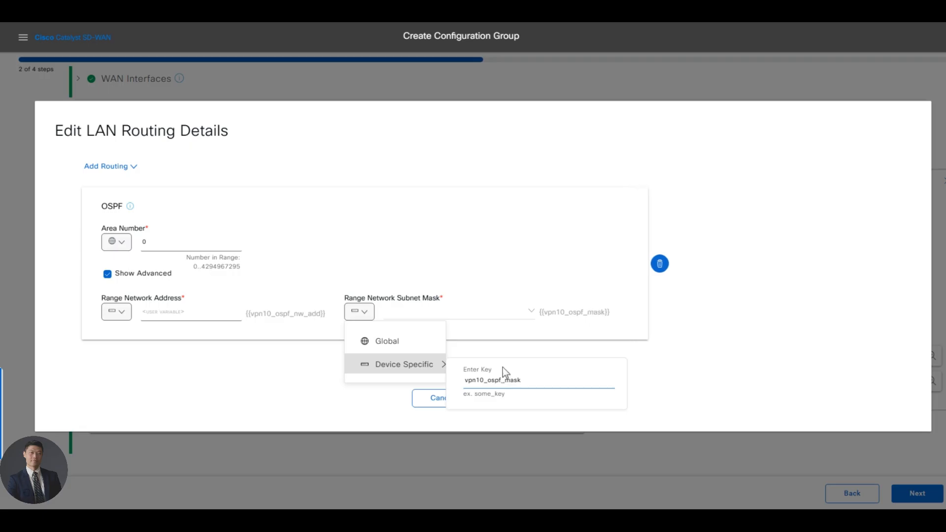
left_click(698, 358)
left_click(522, 402)
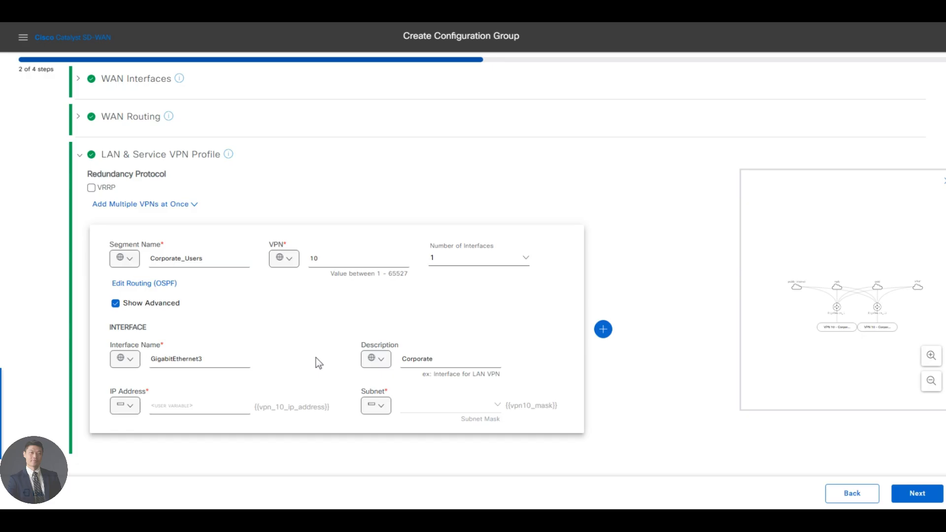
Add a second VPN segment, and switch to the network diagram to mark the VPN 11 connections beside both East Coast Datacenter edge routers
left_click(601, 331)
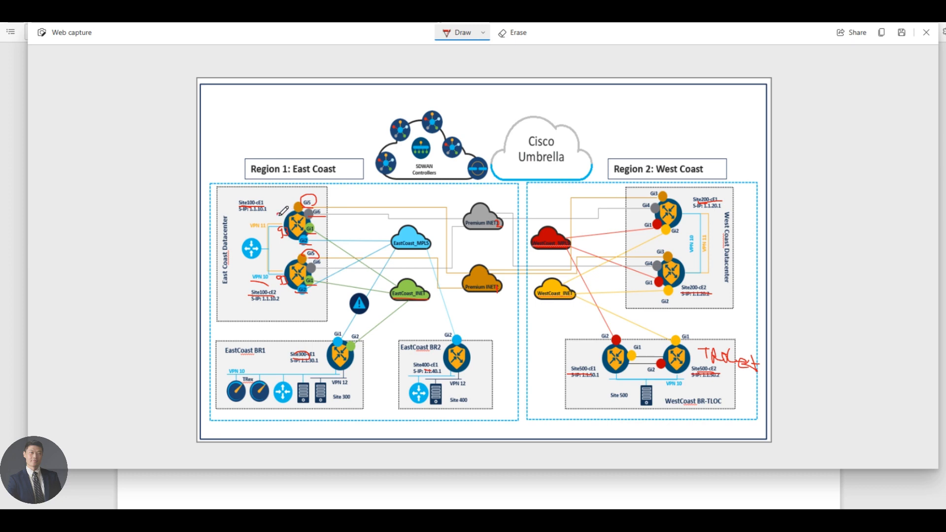
left_click_drag(279, 214, 280, 223)
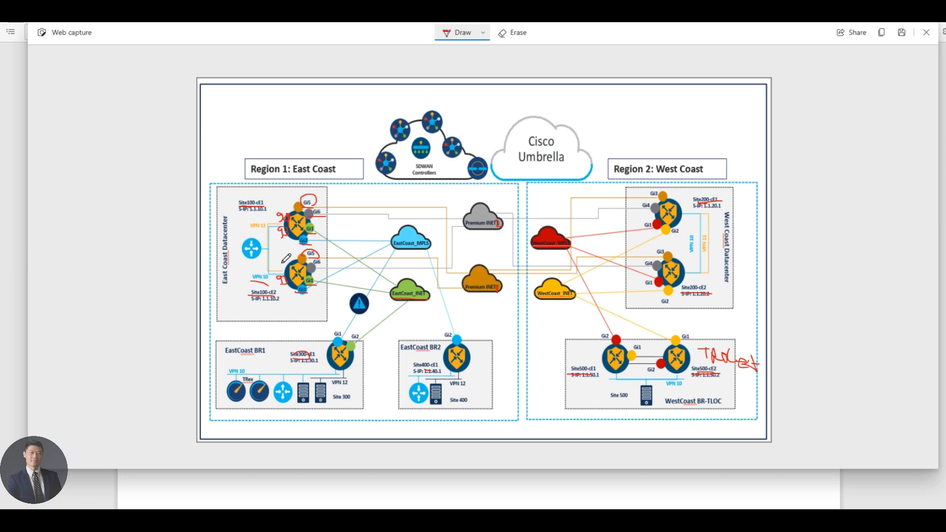
left_click_drag(283, 261, 279, 267)
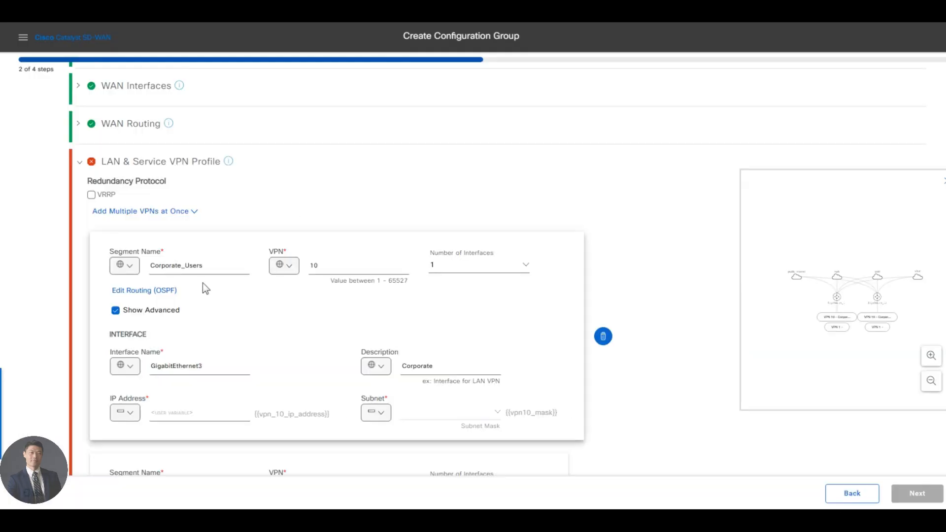
Back in the configuration group, name the new segment IOT_Devices and set its VPN to 11
scroll(203, 283, "down", 3)
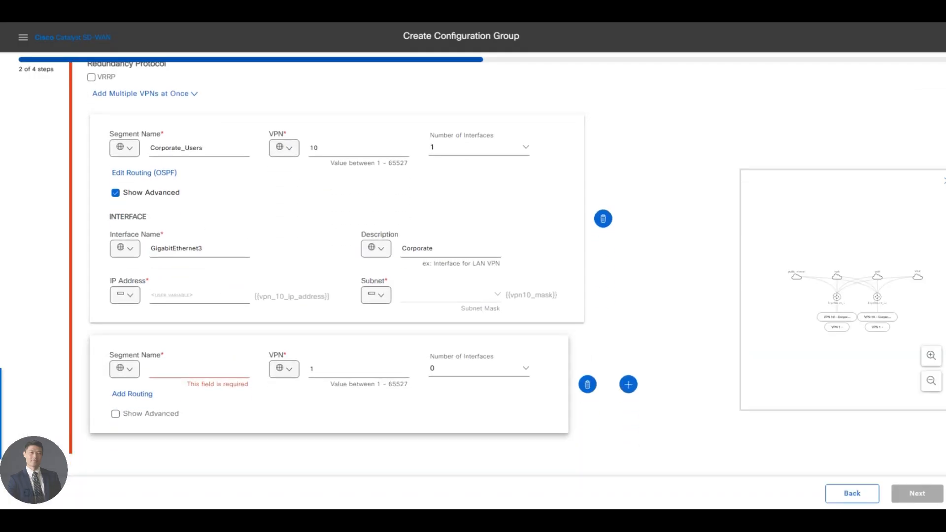
left_click(151, 369)
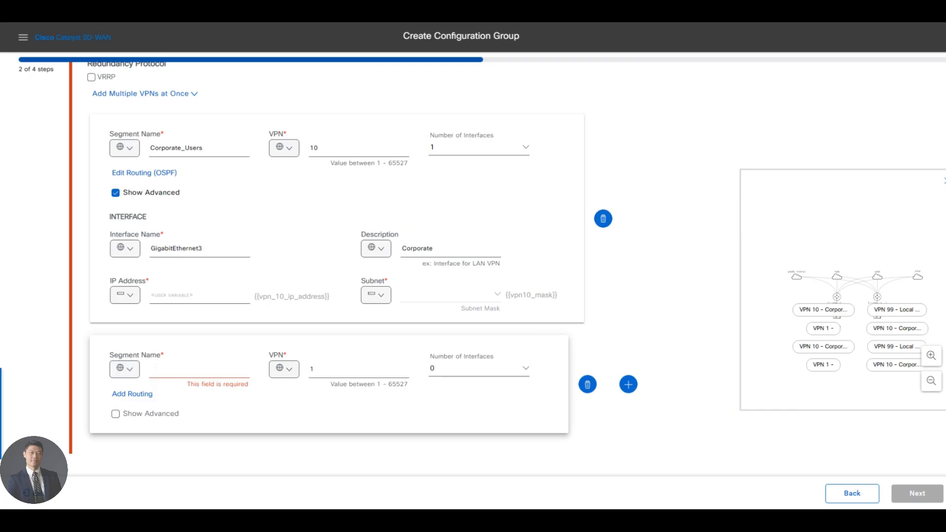
type("ICT")
type("_De")
type("vices")
left_click(378, 382)
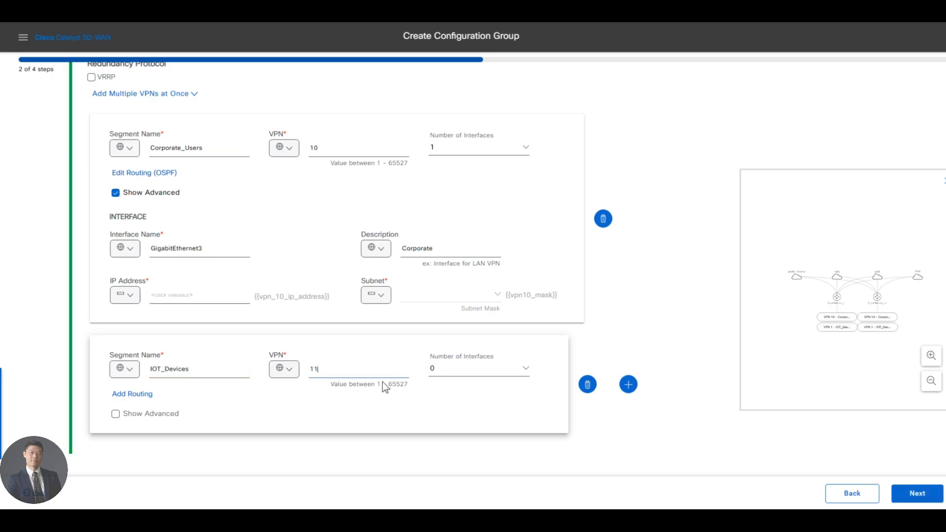
Give the IOT_Devices segment 1 interface and show its advanced settings
left_click(466, 375)
left_click(444, 414)
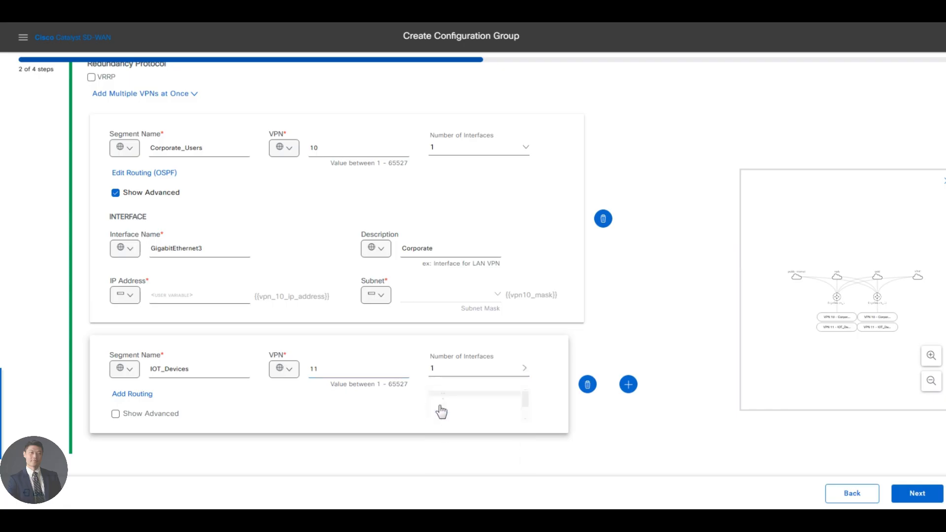
left_click(116, 415)
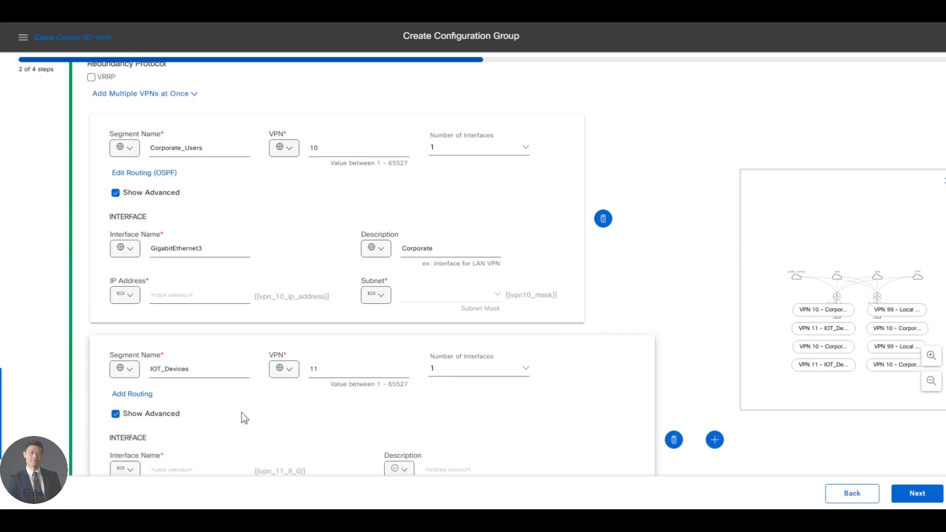
Set the IOT_Devices interface name to the global value GigabitEthernet4, reusing the name text from the Corporate_Users interface
scroll(259, 414, "down", 2)
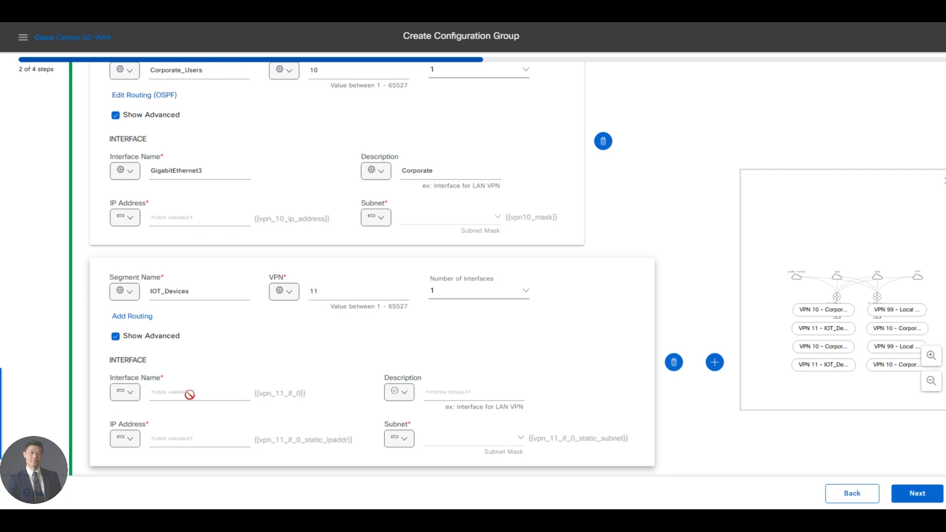
left_click(129, 394)
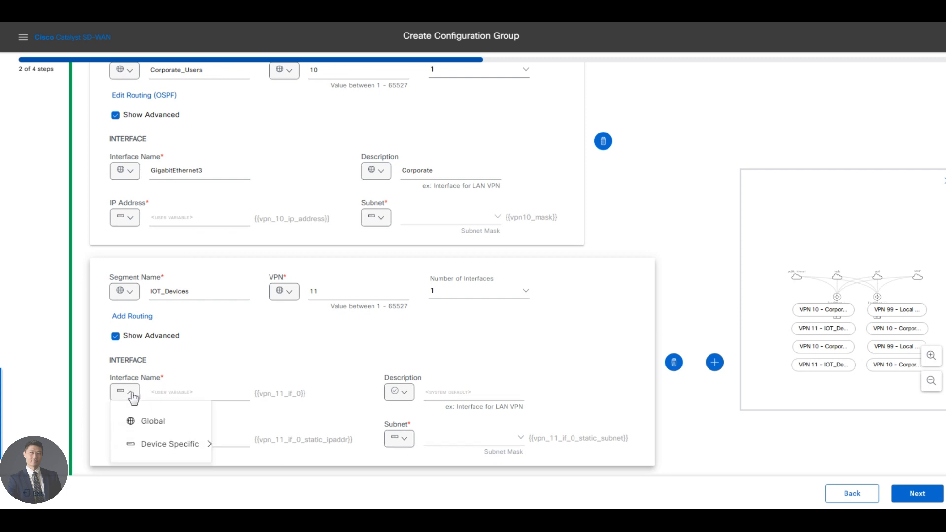
mouse_move(162, 437)
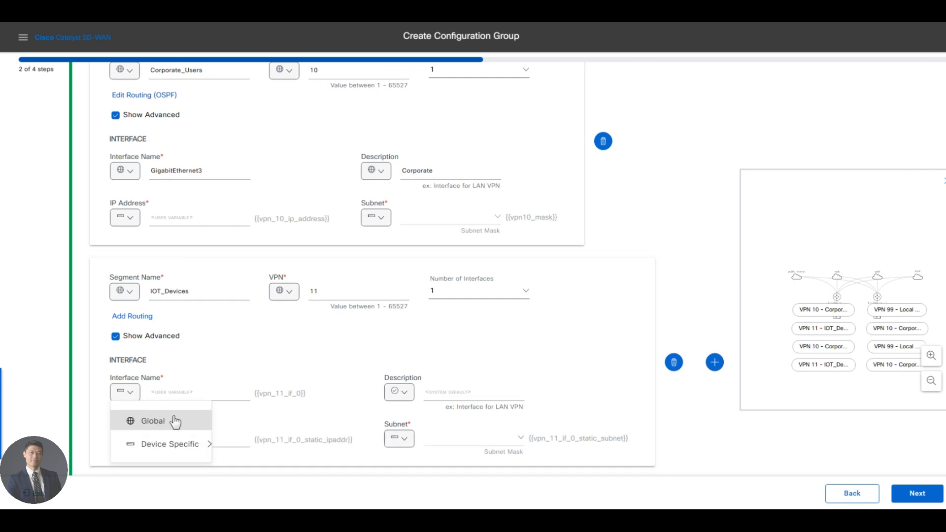
left_click(175, 422)
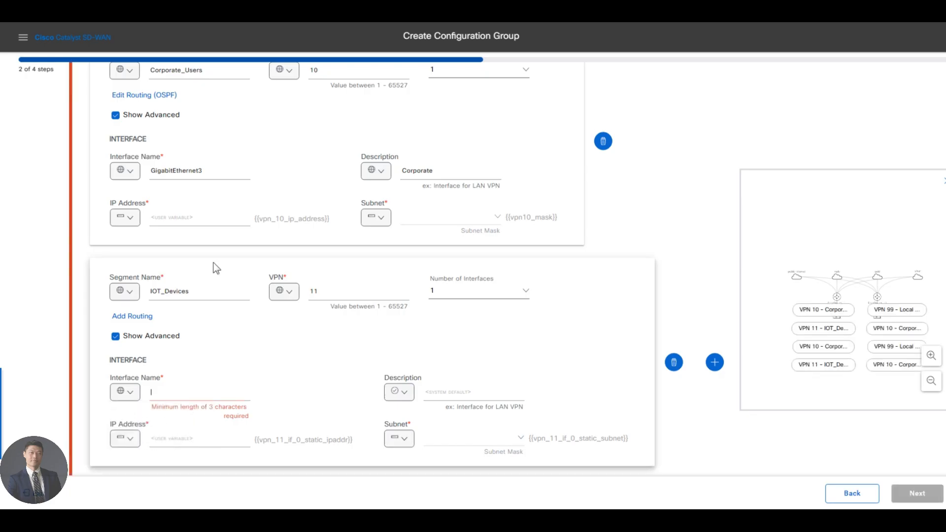
left_click_drag(150, 170, 197, 170)
key("ctrl+c")
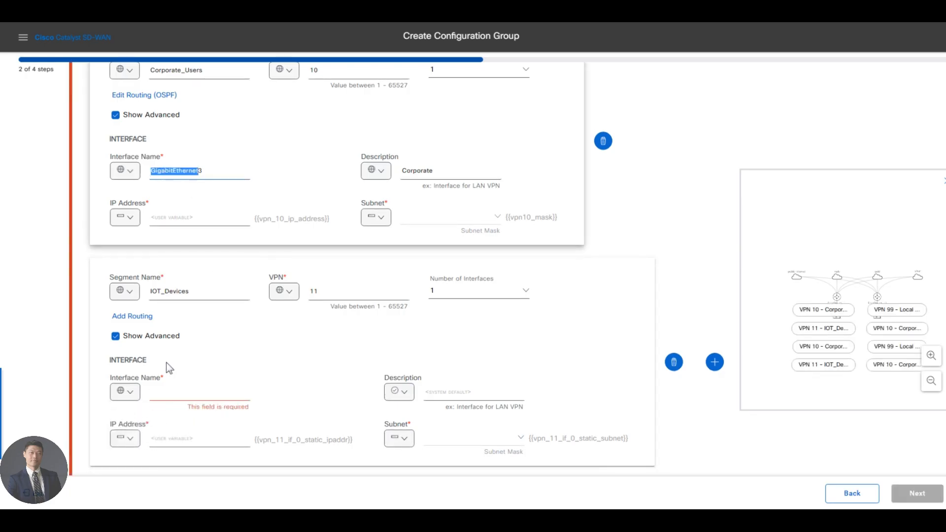
left_click(183, 392)
key("ctrl+v")
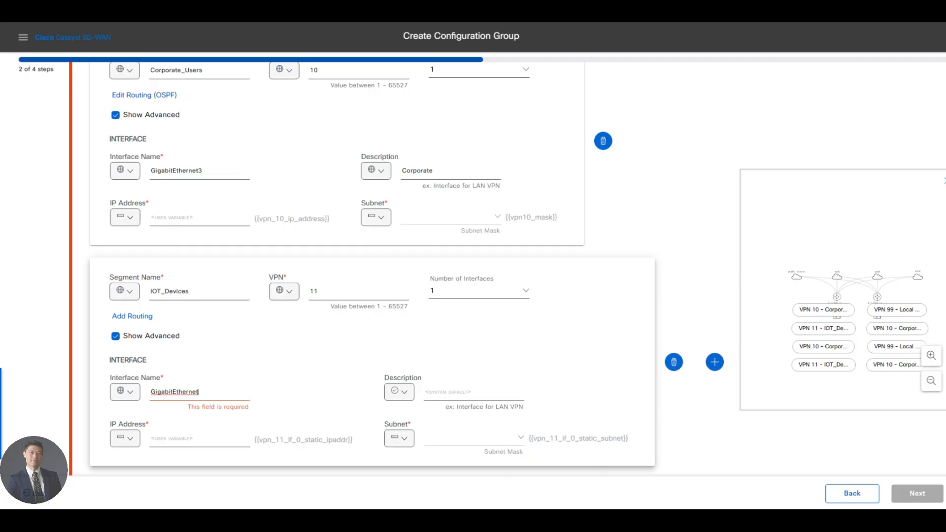
type("4")
Set the IOT_Devices interface description to the global value IOT
left_click(399, 392)
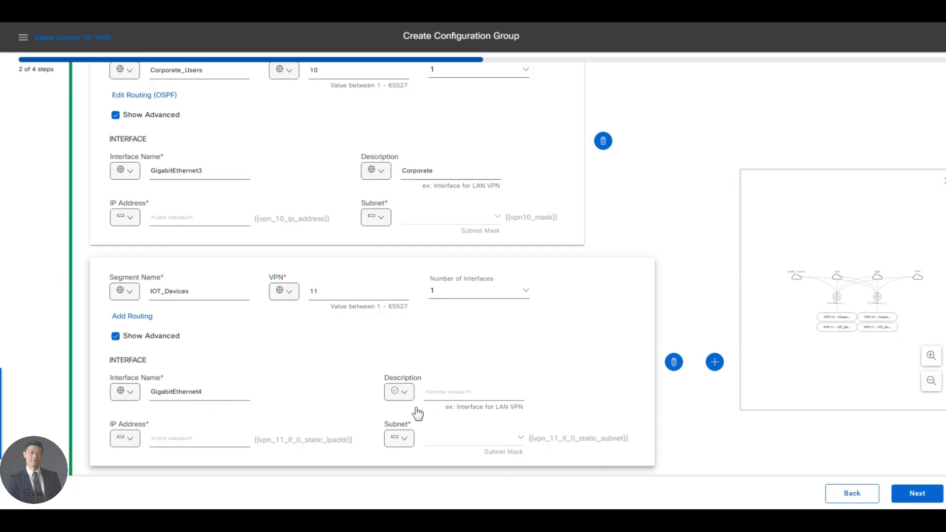
left_click(423, 421)
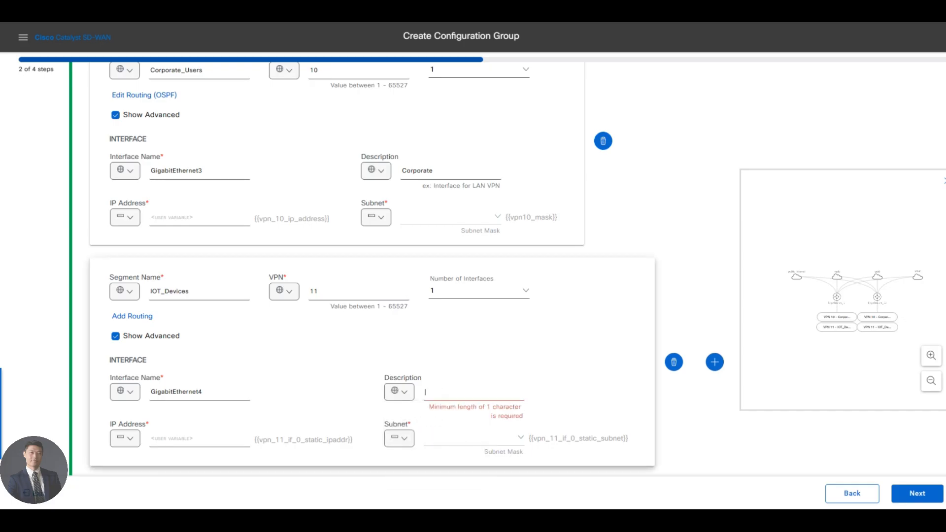
type("IOT")
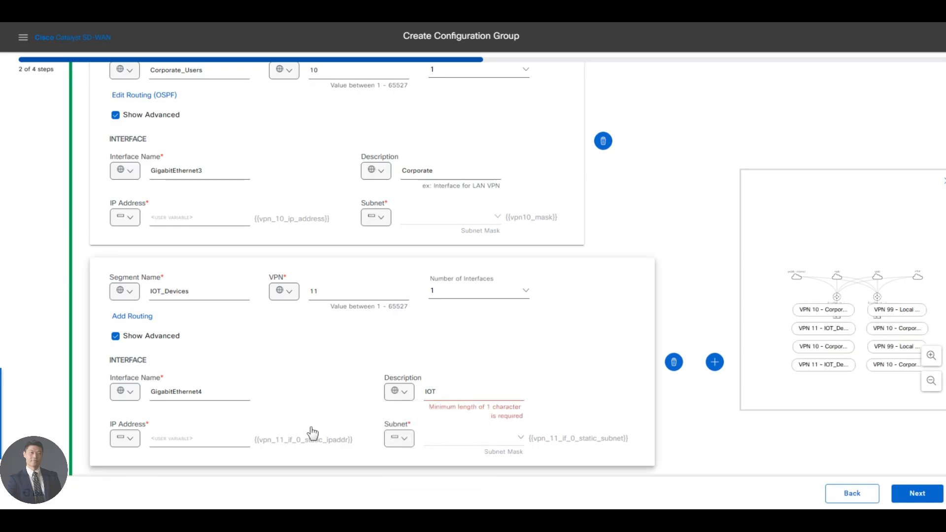
Set the IOT_Devices interface's device-specific IP address key to vpn11_ip_address
left_click(130, 438)
mouse_move(176, 389)
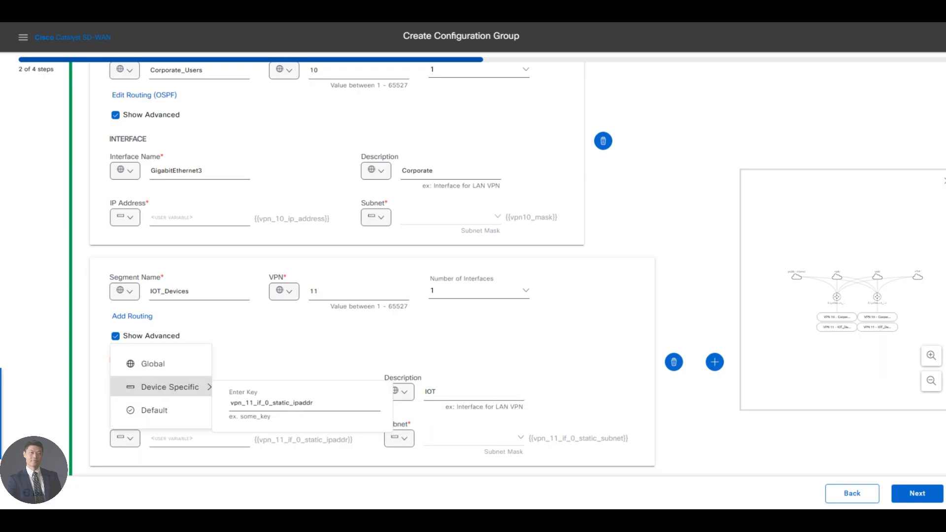
double_click(300, 403)
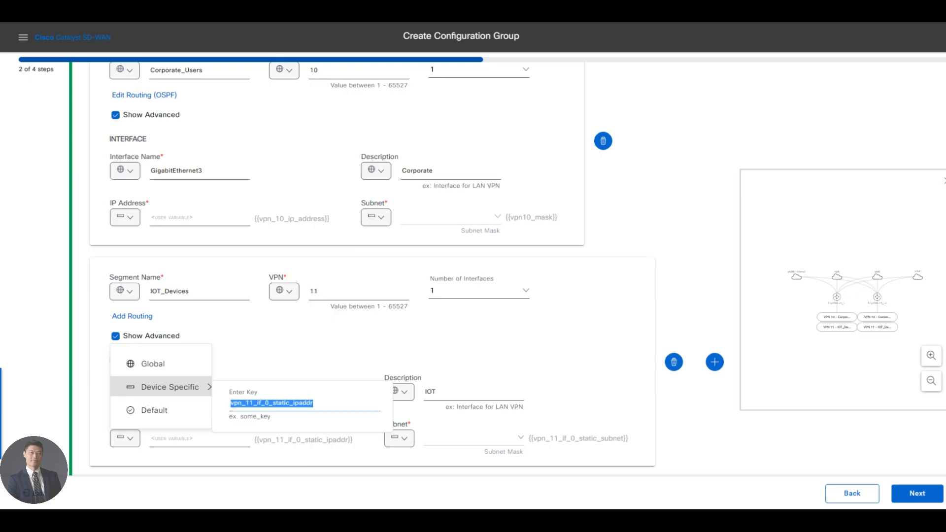
type("vpn11")
type("_")
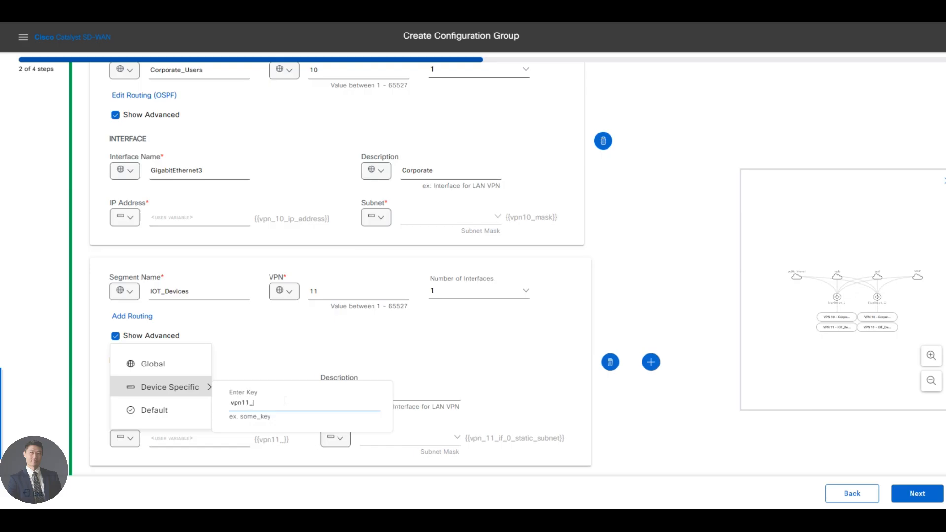
type("ip_ad")
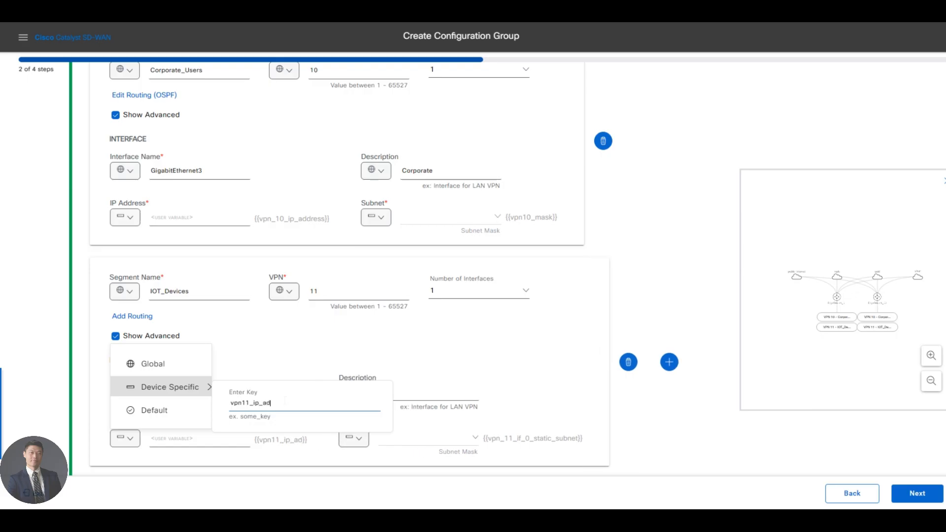
type("dress")
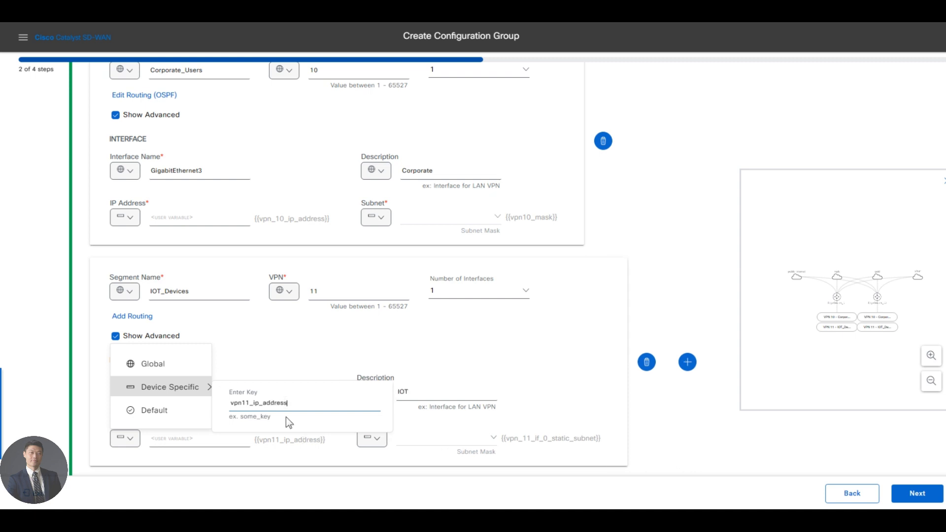
key("Return")
Set the IOT_Devices interface's device-specific subnet key to vpn11_mask
left_click(383, 439)
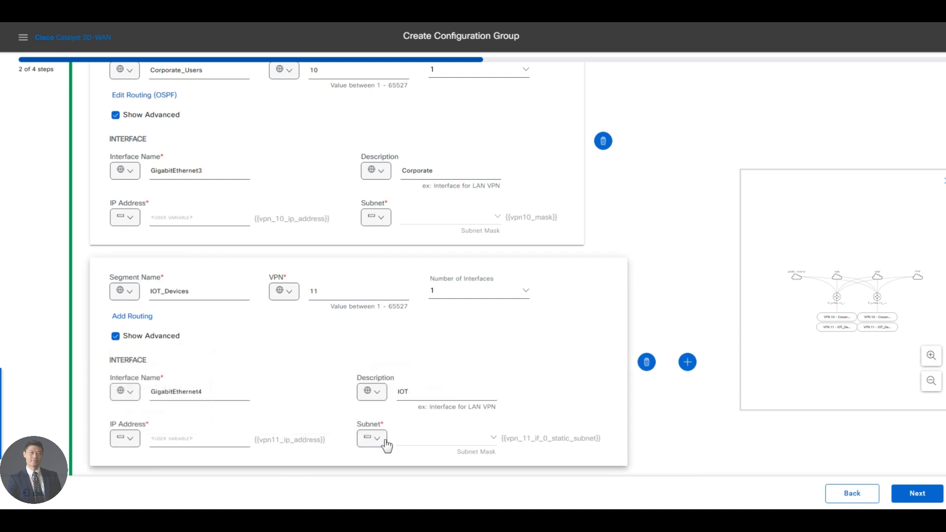
left_click(384, 443)
left_click(417, 388)
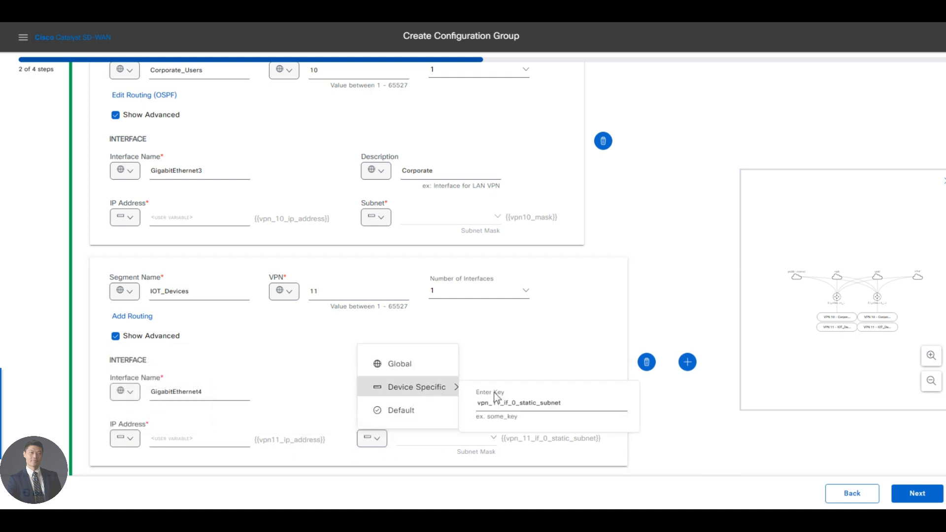
double_click(533, 403)
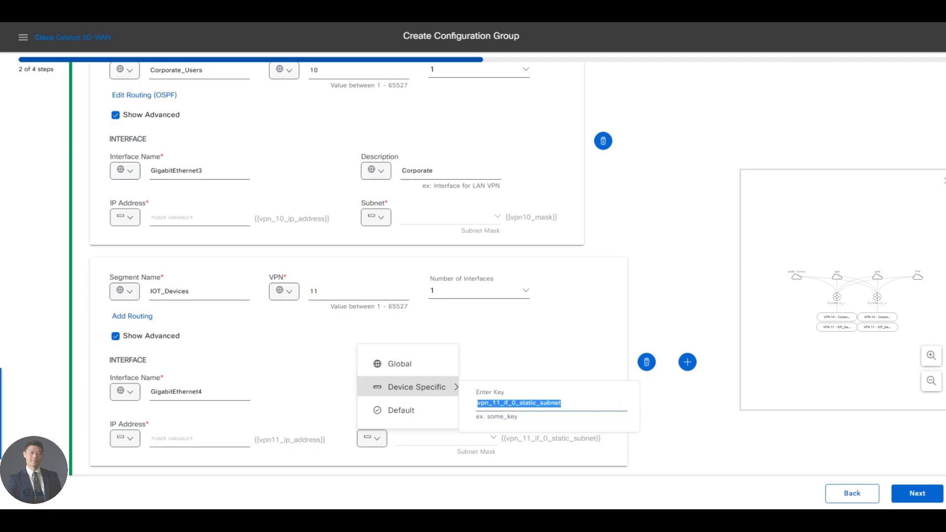
type("vpn")
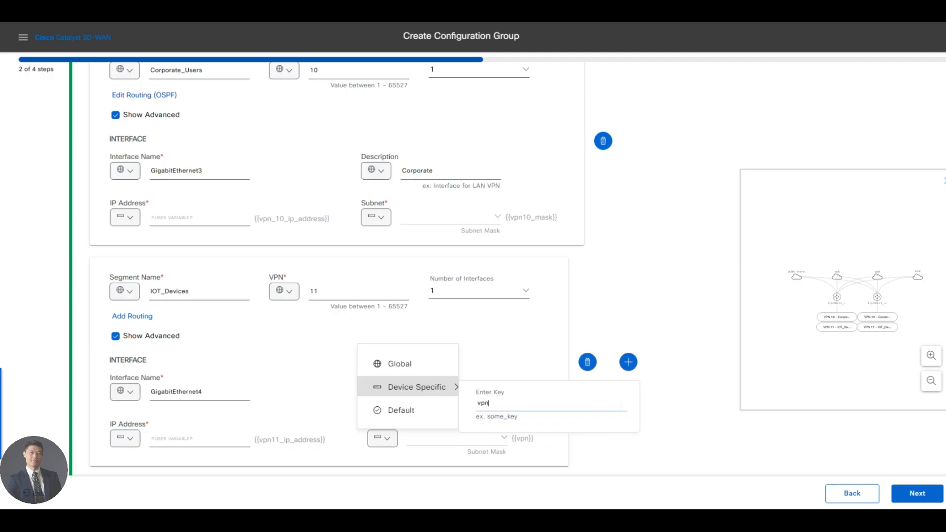
type("11_")
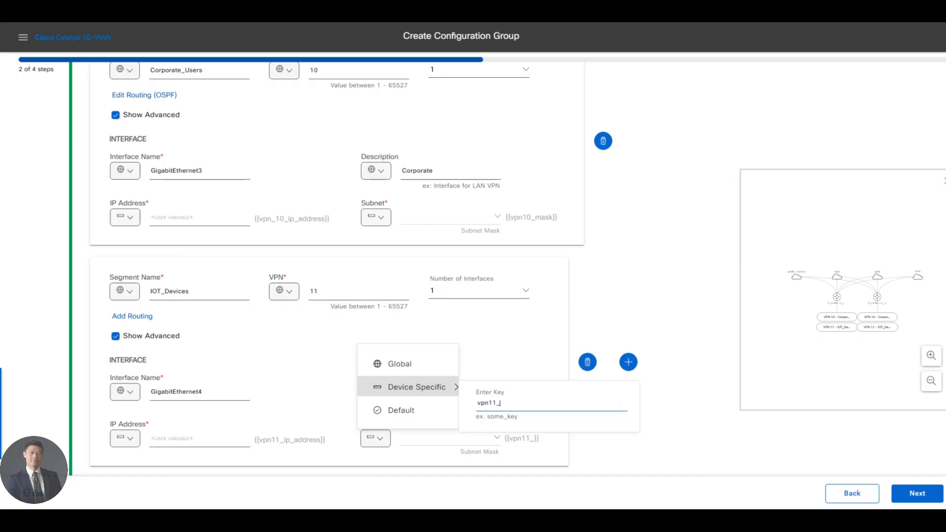
type("mask")
left_click(580, 451)
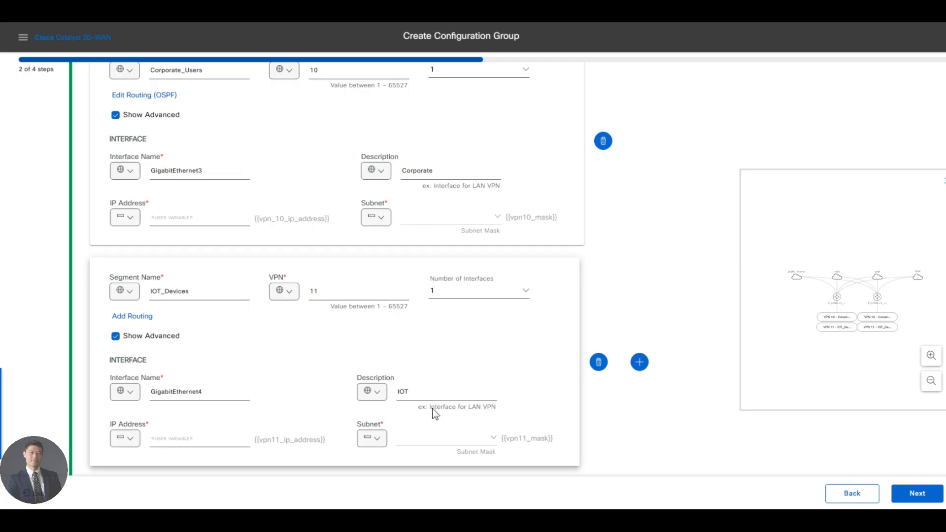
Enlarge the topology preview, complete the site configurations, and continue to the summary with Remote Access left disabled
left_click(931, 359)
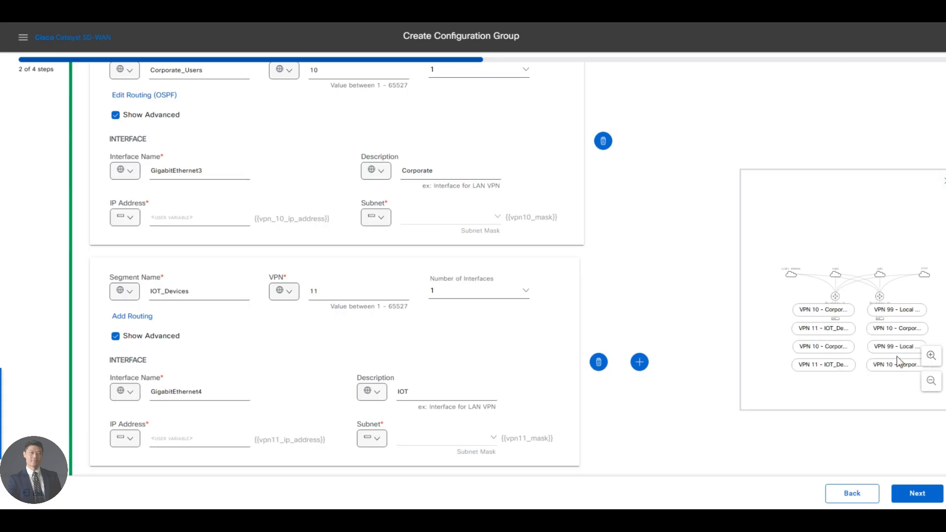
scroll(675, 371, "down", 1)
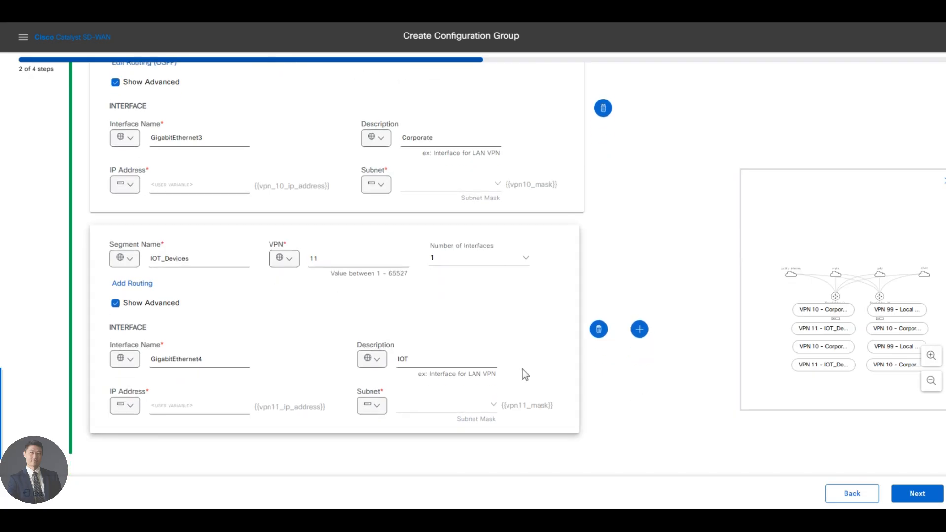
scroll(541, 369, "up", 5)
scroll(483, 337, "down", 5)
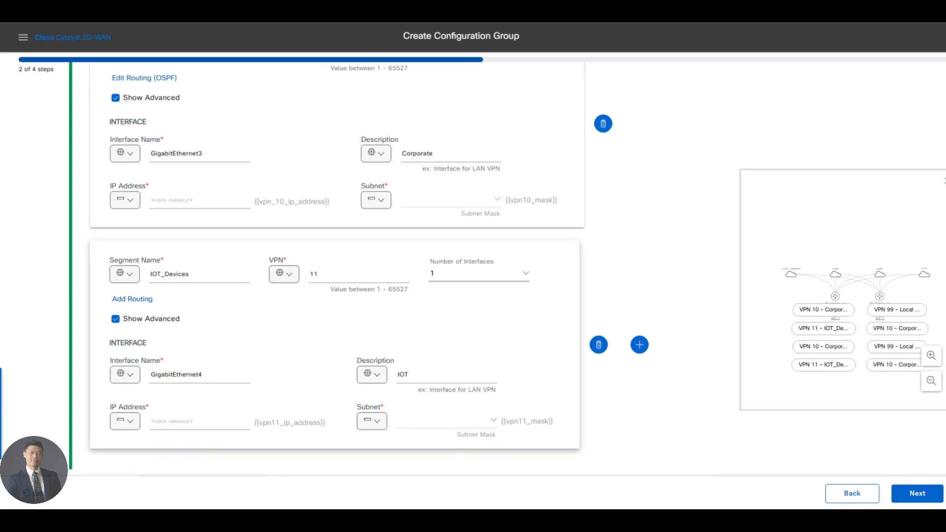
left_click(917, 495)
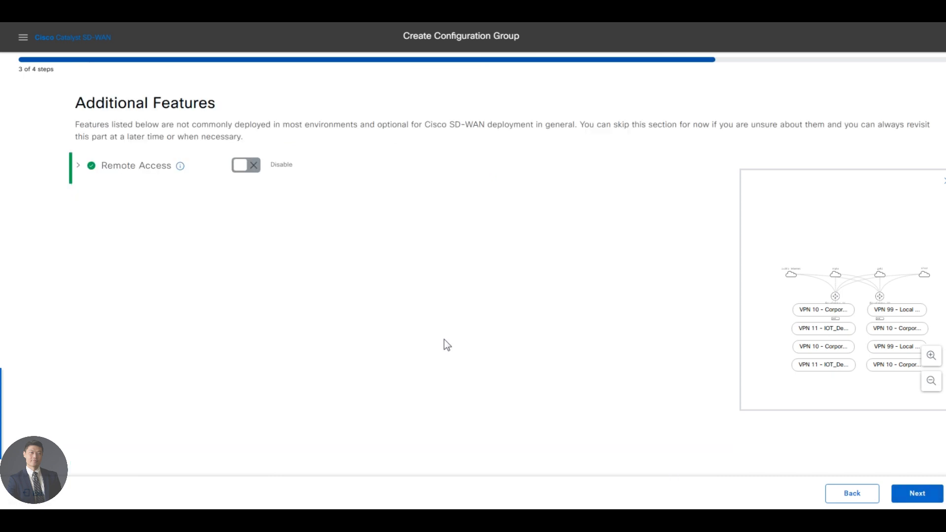
key("Tab")
left_click(923, 499)
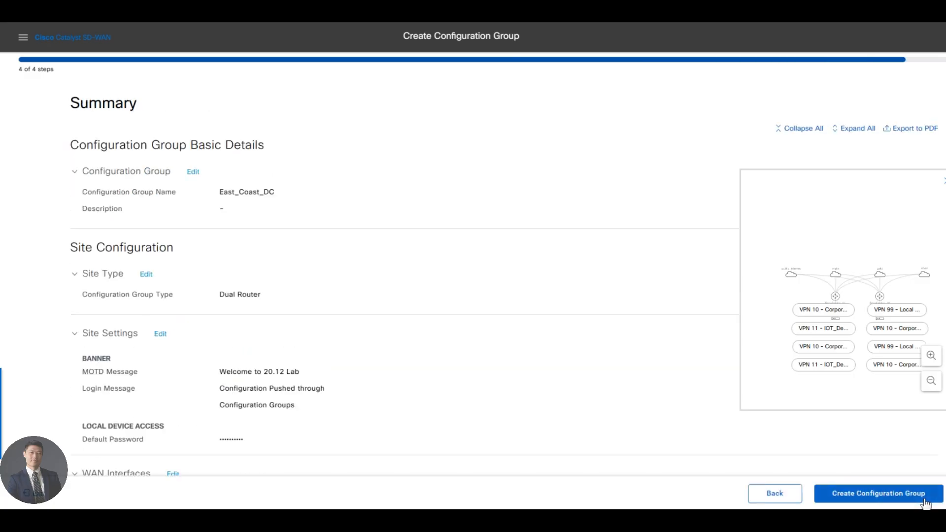
Review the configuration group summary, covering site settings, WAN interfaces, WAN routing and the LAN and service VPN profile
scroll(629, 365, "down", 8)
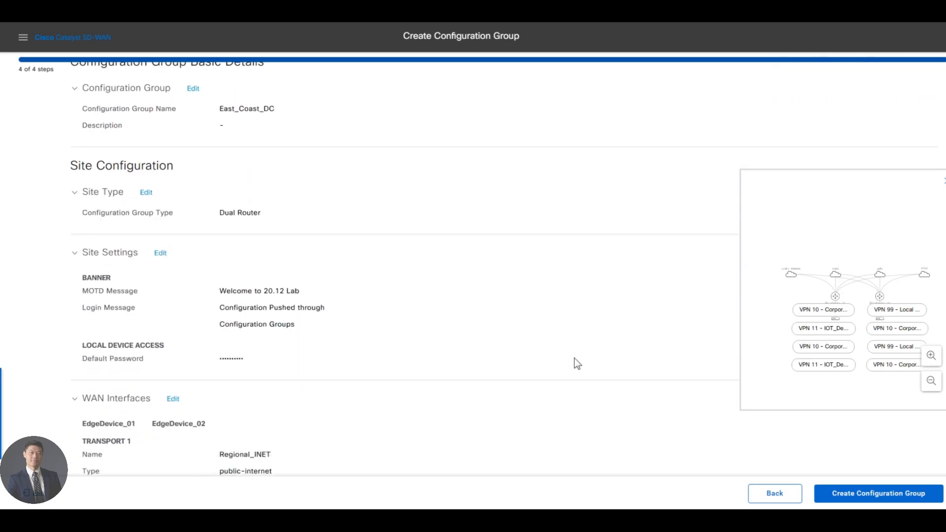
scroll(560, 364, "down", 3)
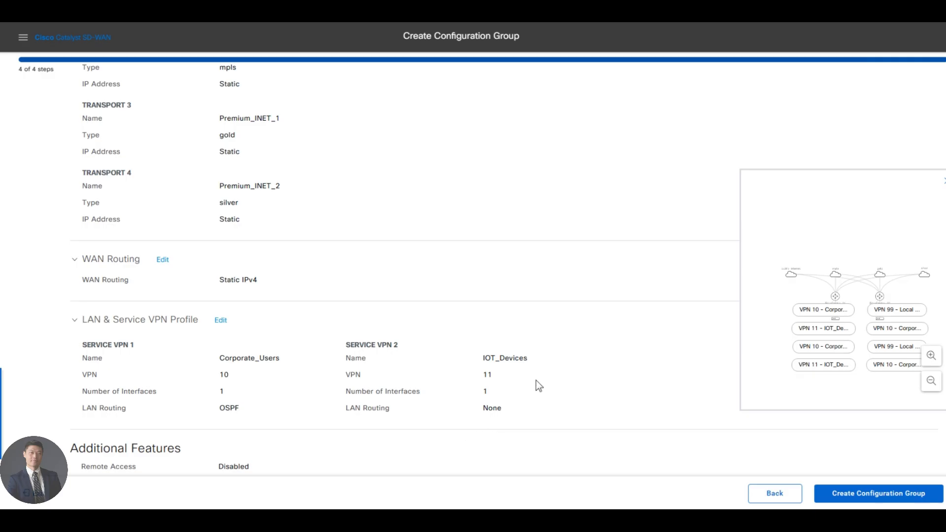
scroll(531, 379, "up", 1)
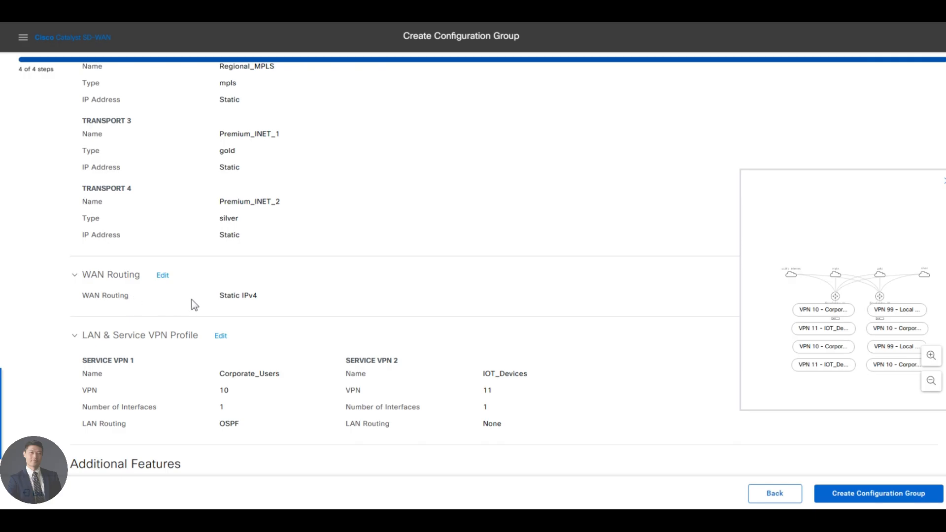
scroll(192, 301, "up", 3)
scroll(207, 320, "up", 3)
scroll(212, 321, "down", 3)
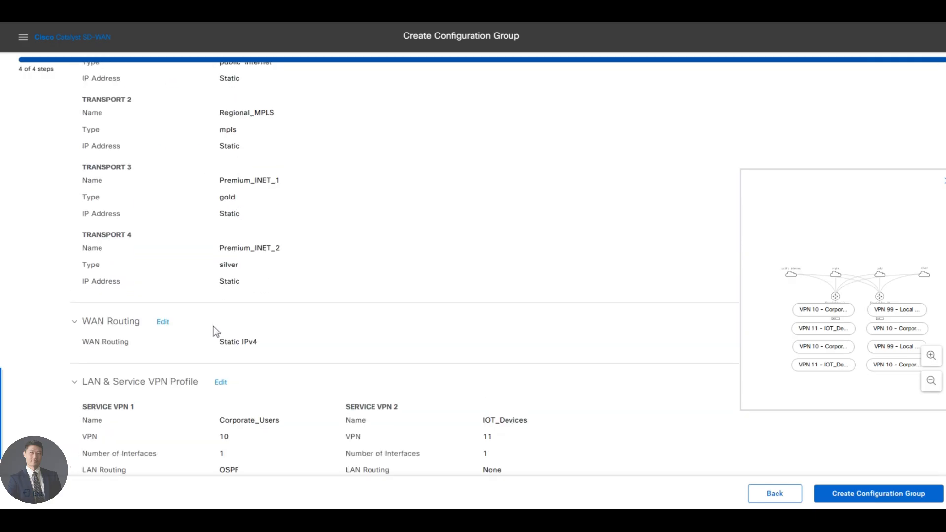
scroll(175, 340, "up", 6)
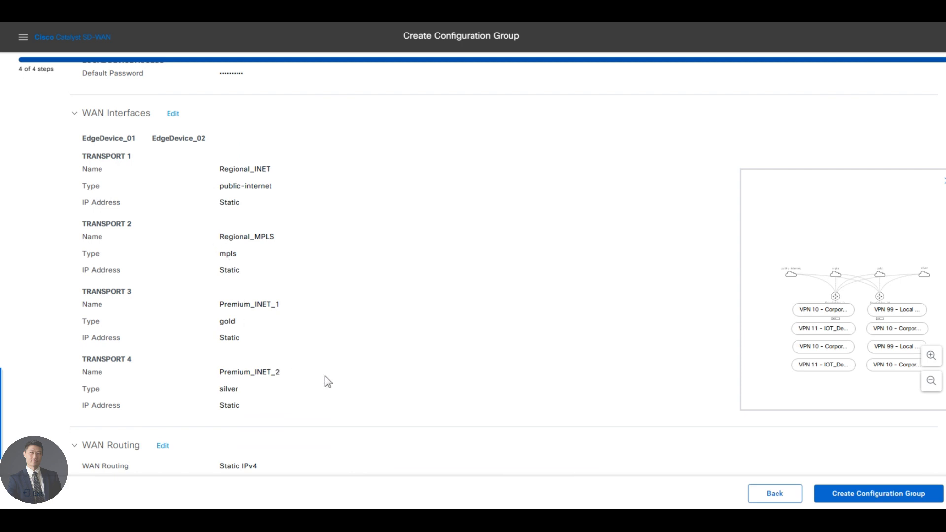
scroll(389, 389, "down", 8)
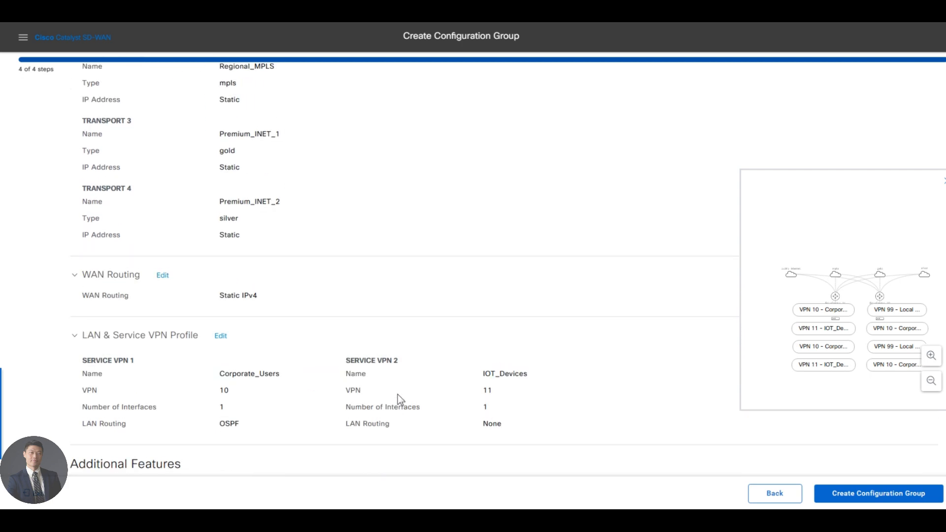
scroll(397, 395, "down", 1)
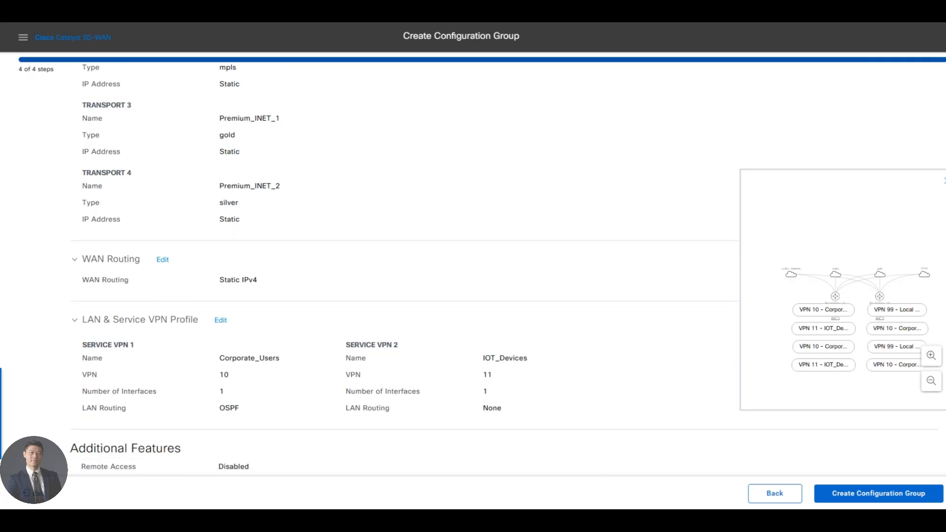
Create the East_Coast_DC configuration group, decline associating devices, and go to the list of configuration groups
left_click(869, 494)
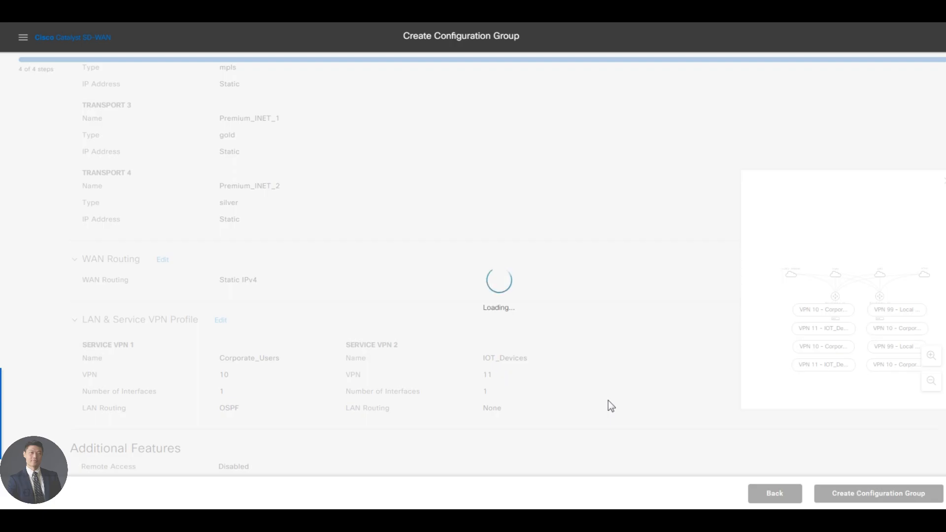
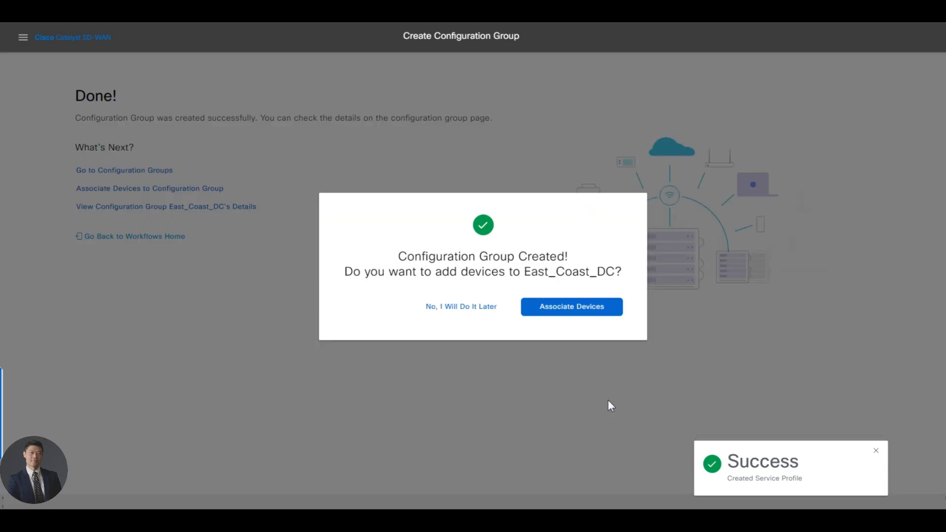
left_click(446, 309)
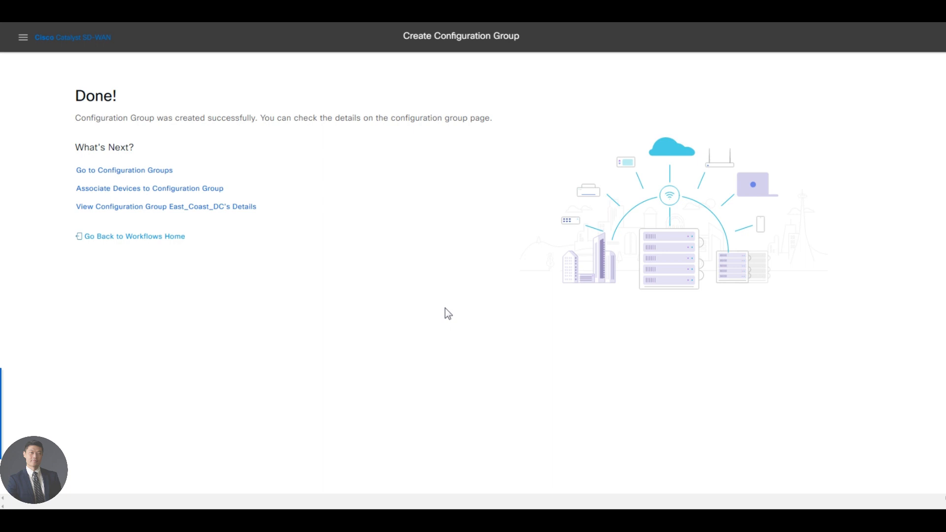
left_click(143, 170)
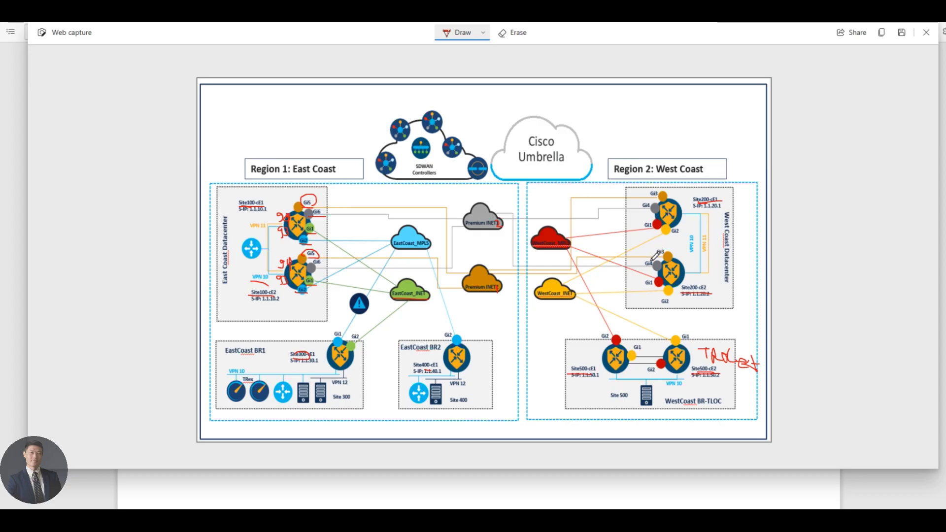
mouse_move(725, 212)
left_mouse_down()
mouse_move(723, 278)
mouse_move(742, 268)
mouse_move(734, 196)
mouse_move(721, 201)
left_mouse_up()
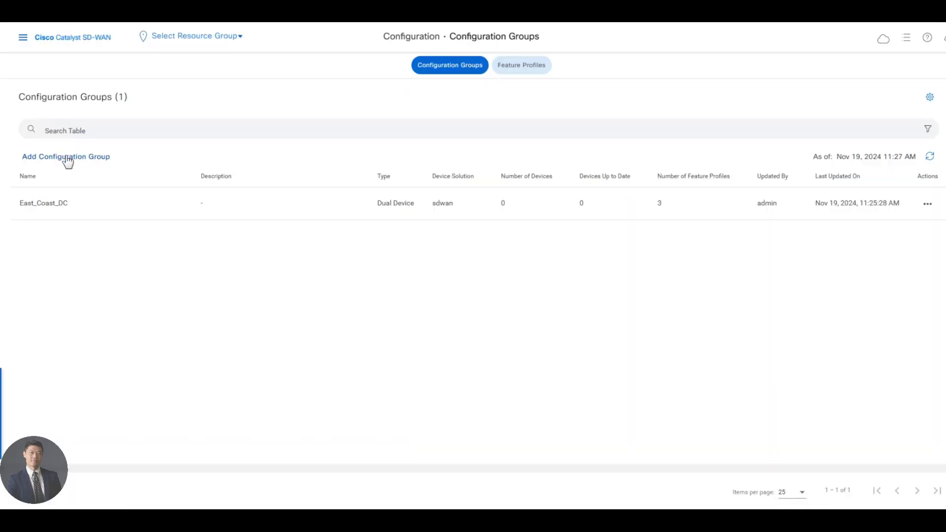
Start a new configuration group named West_Coast_DC and set its site type to Dual Router
left_click(68, 158)
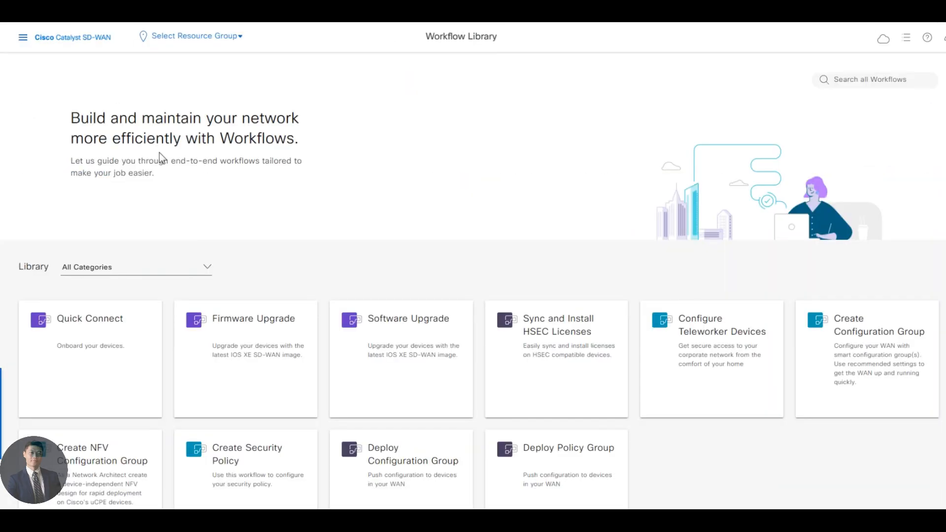
left_click(860, 319)
left_click(128, 340)
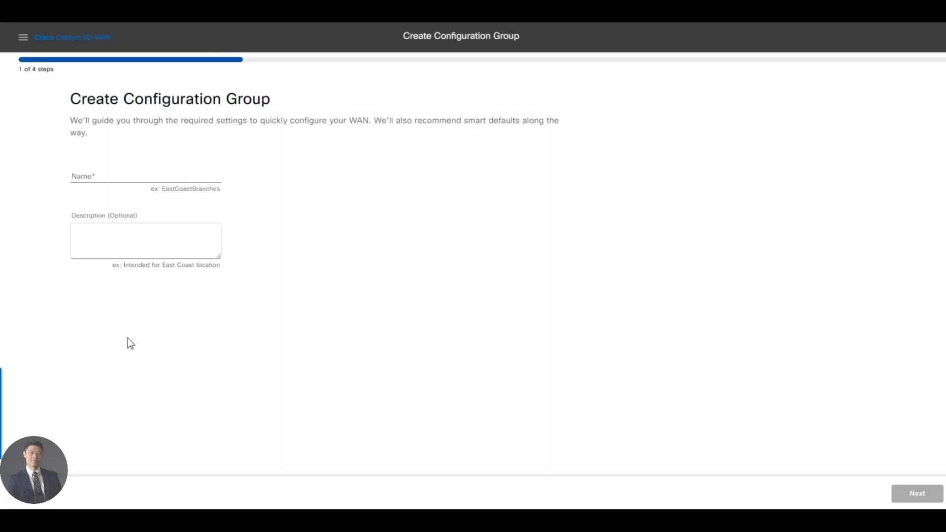
left_click(114, 182)
type("West")
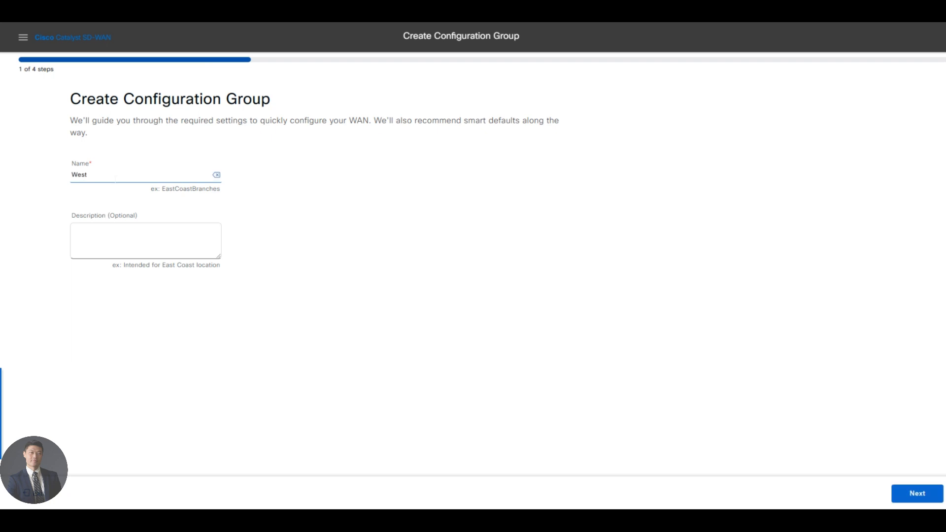
type("_Coast_DC")
left_click(918, 492)
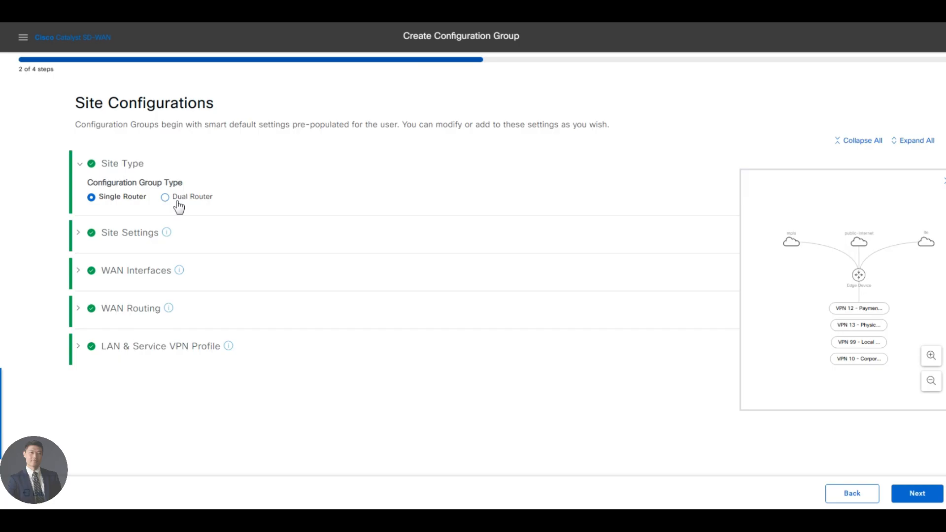
left_click(177, 202)
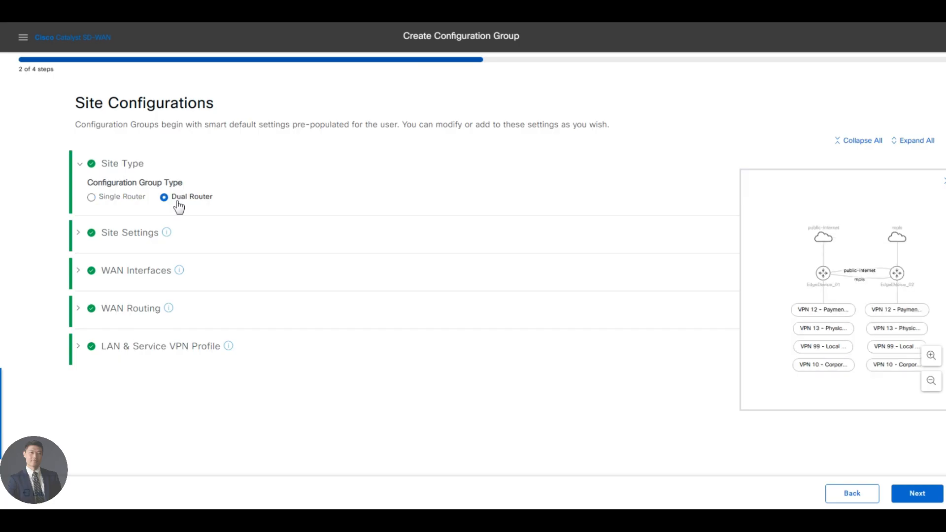
In the site settings, make the local device access password global, then enter and confirm the password
left_click(91, 241)
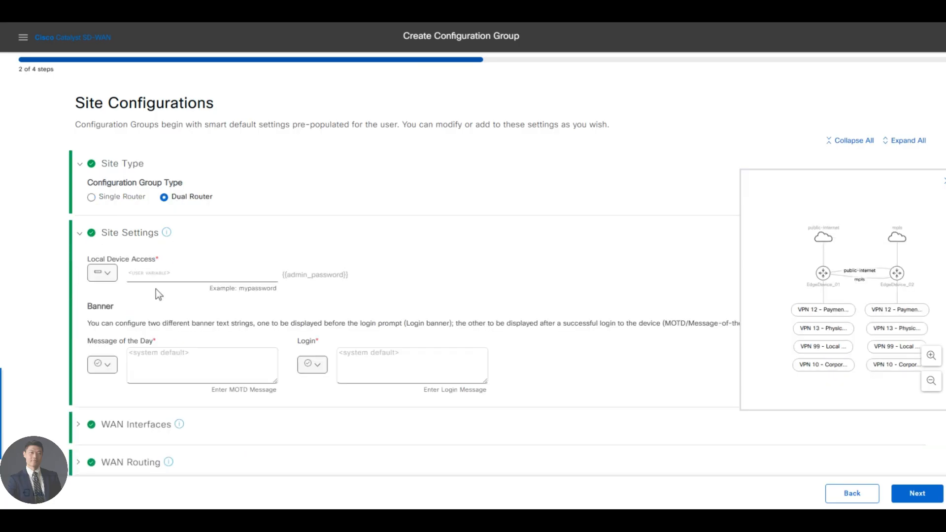
left_click(102, 272)
left_click(127, 303)
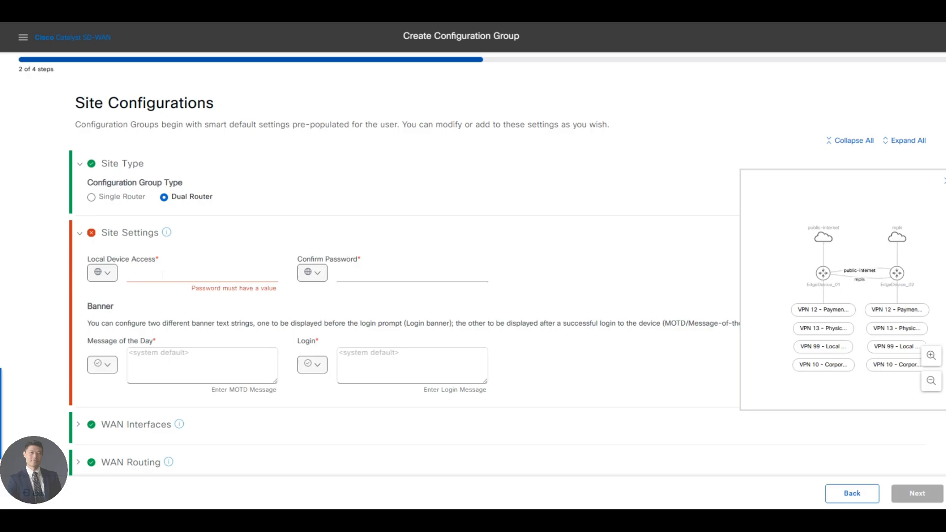
type("••")
key("Tab")
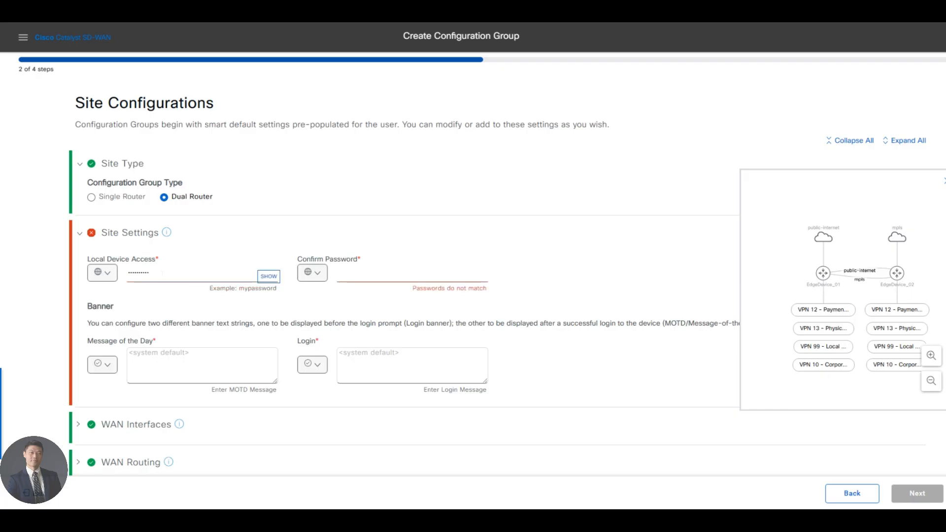
key("Tab")
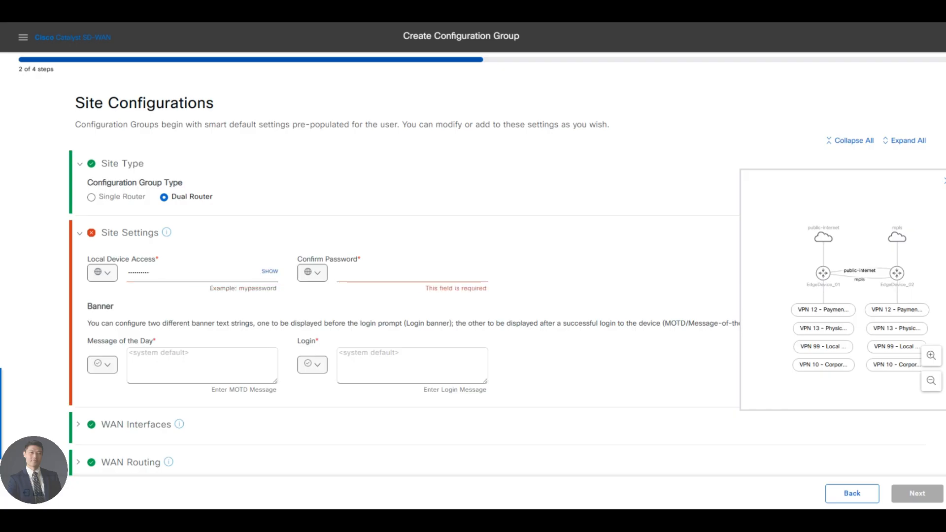
type("•••••")
Set the Message of the Day banner to the global text "Welcome to 20.12 Lab"
left_click(102, 364)
left_click(140, 393)
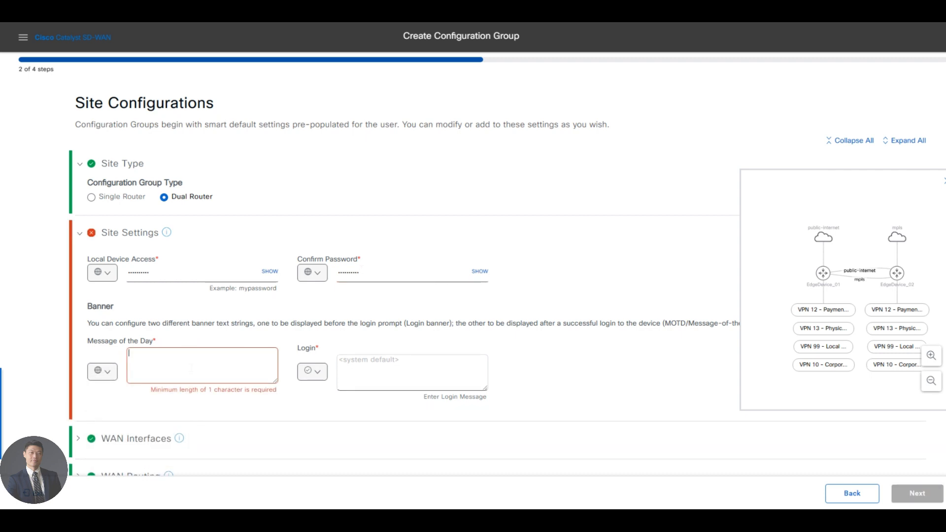
type("Welcome to 20.12 ")
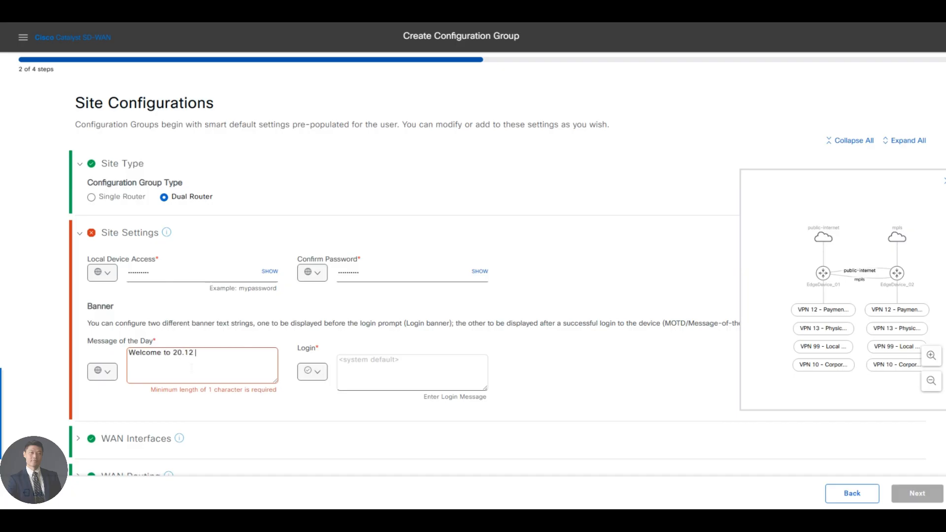
type("Lab")
key("Tab")
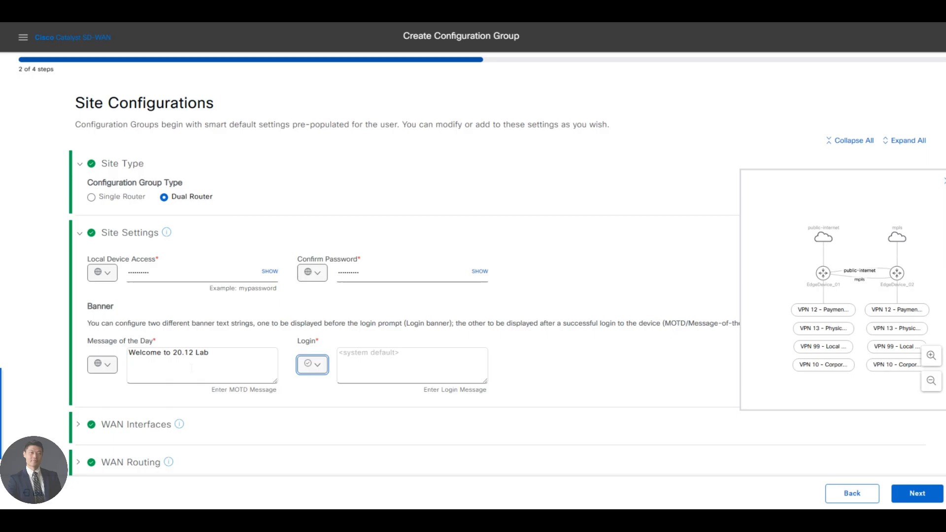
Set the Login banner to the global text "Configuration Pushed through Configuration Groups." and collapse the site settings
left_click(312, 365)
left_click(333, 393)
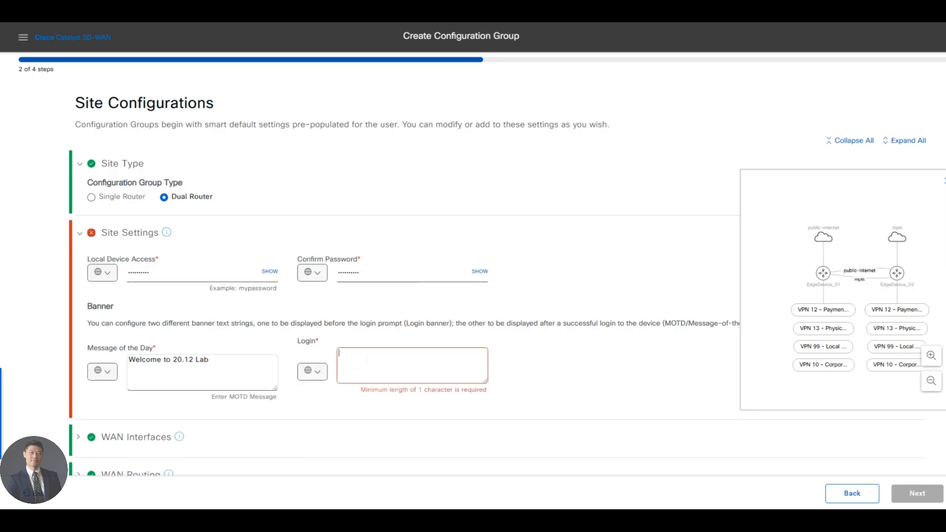
type("Configu")
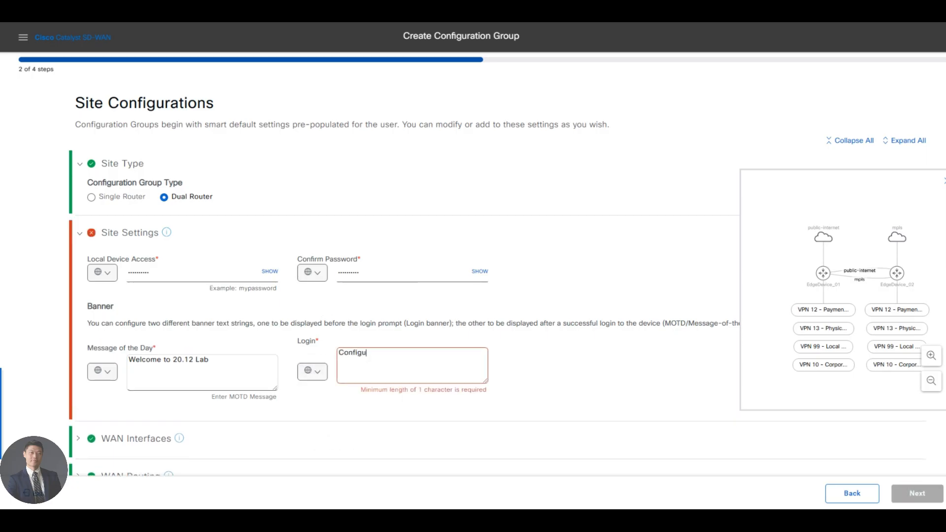
type("ration Pushed throggh CO")
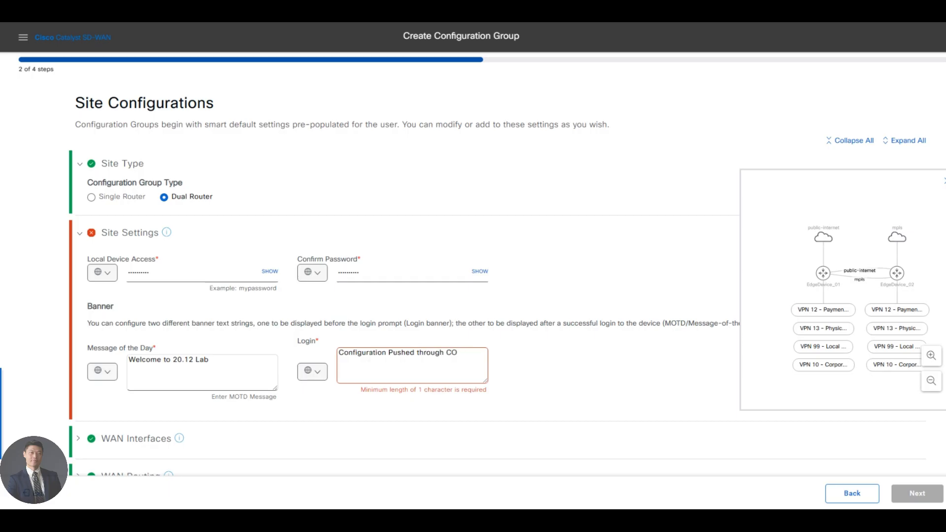
key("BackSpace")
type("onfiguration Grou")
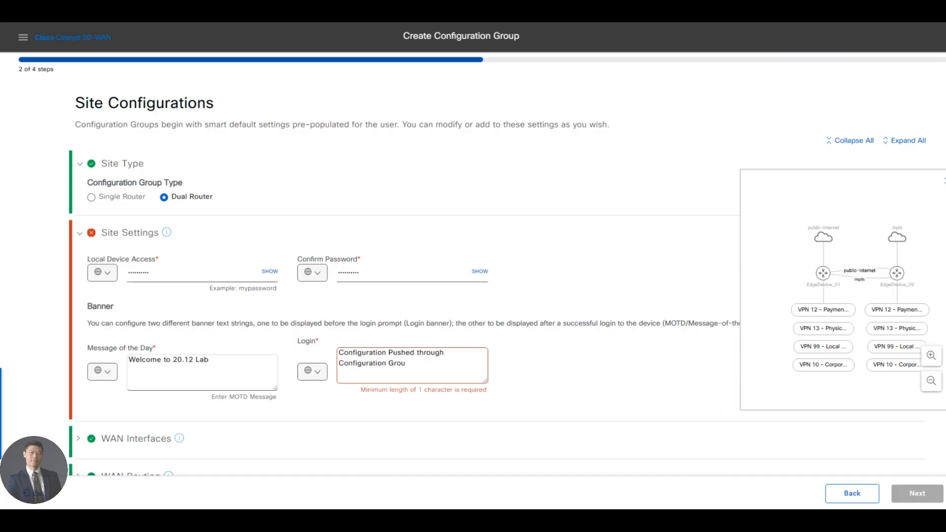
type("ps.")
left_click(558, 431)
left_click(82, 235)
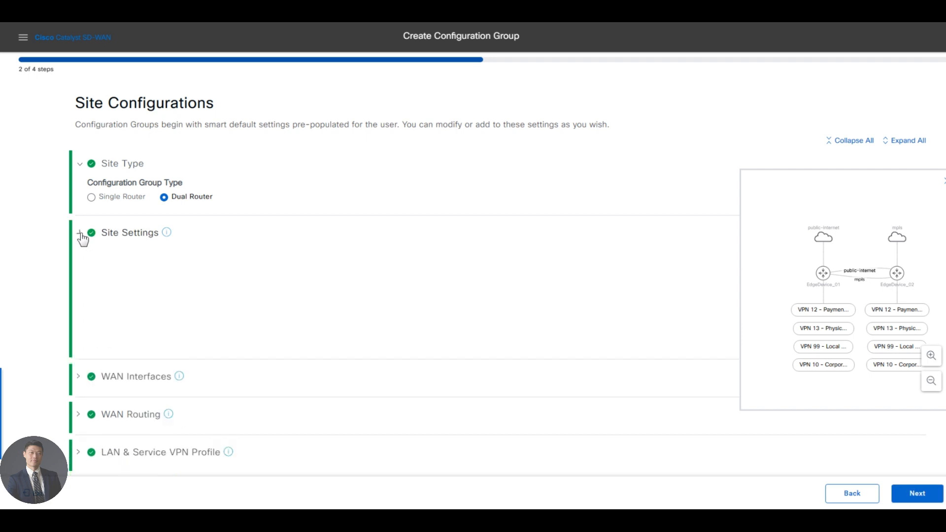
Set the WAN interfaces to Full Mesh and delete the public-internet transport
left_click(79, 271)
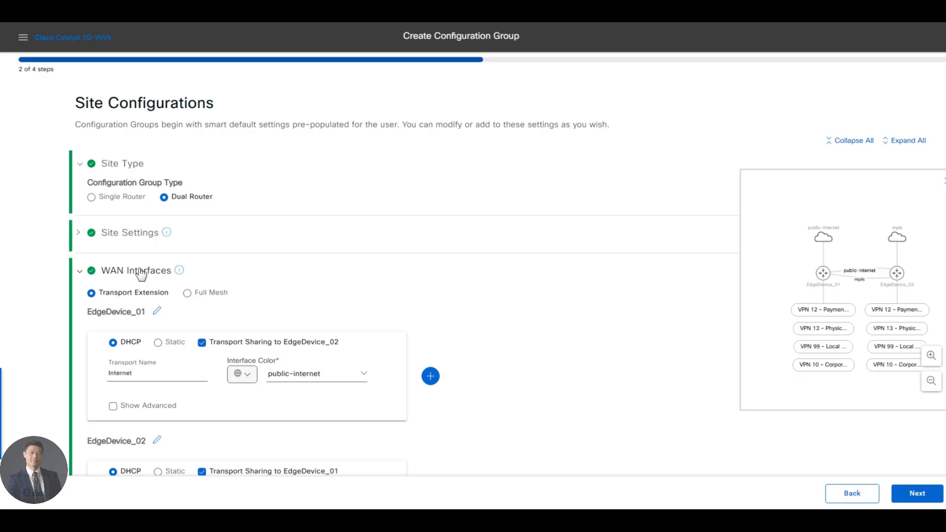
left_click(187, 293)
scroll(444, 303, "down", 1)
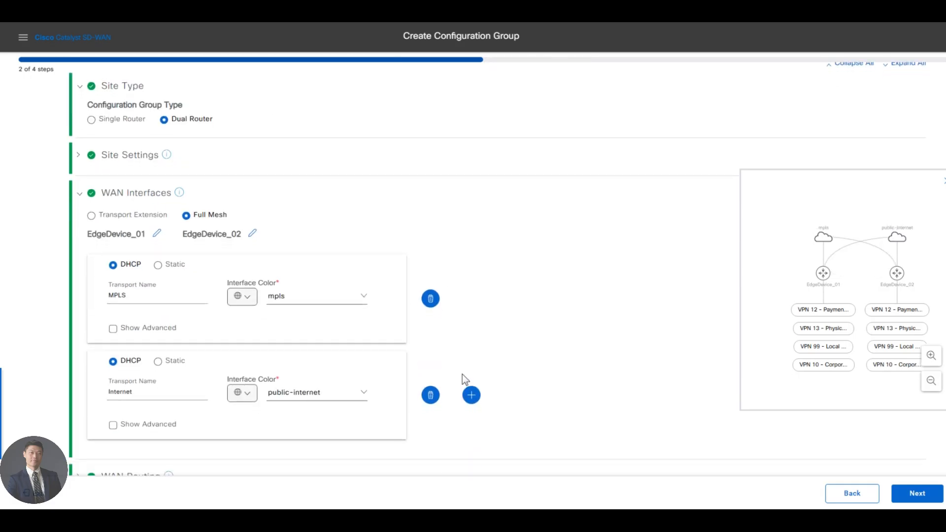
scroll(463, 389, "down", 1)
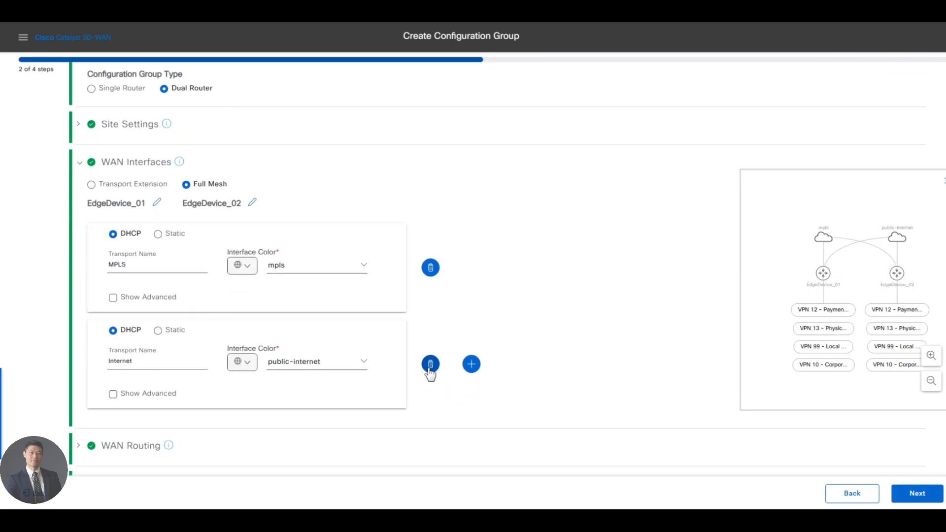
left_click(430, 368)
Make the remaining WAN transport static with interface color public-internet and name it Regional_INET
double_click(120, 313)
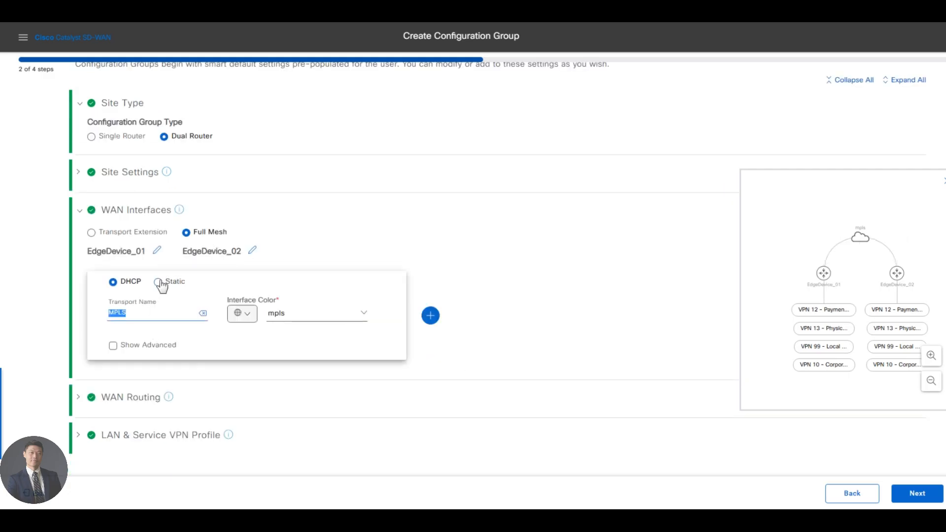
left_click(158, 283)
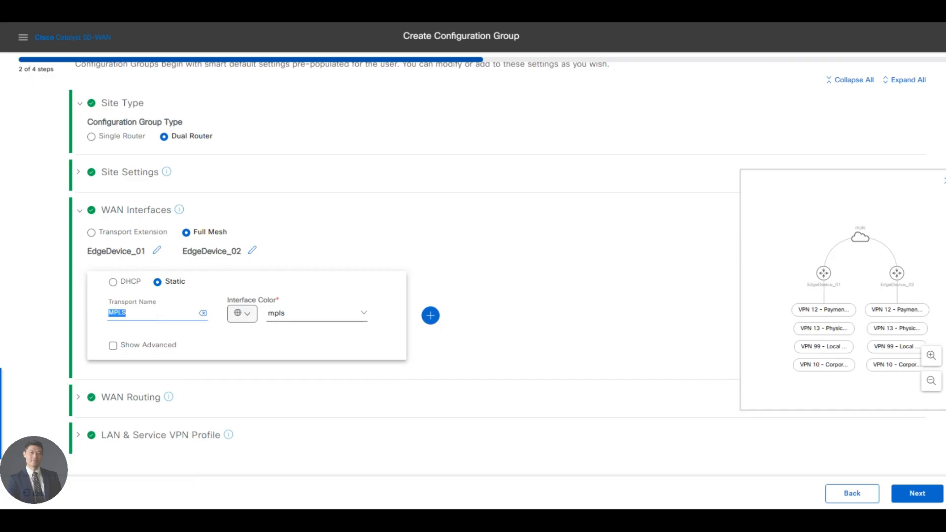
key("alt+Tab")
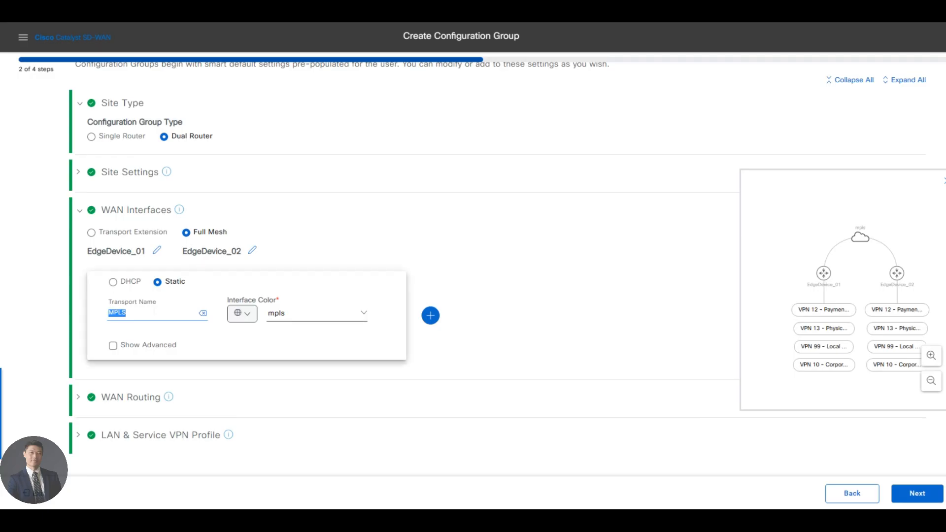
type("Regional_INET")
left_click(315, 321)
scroll(319, 397, "down", 1)
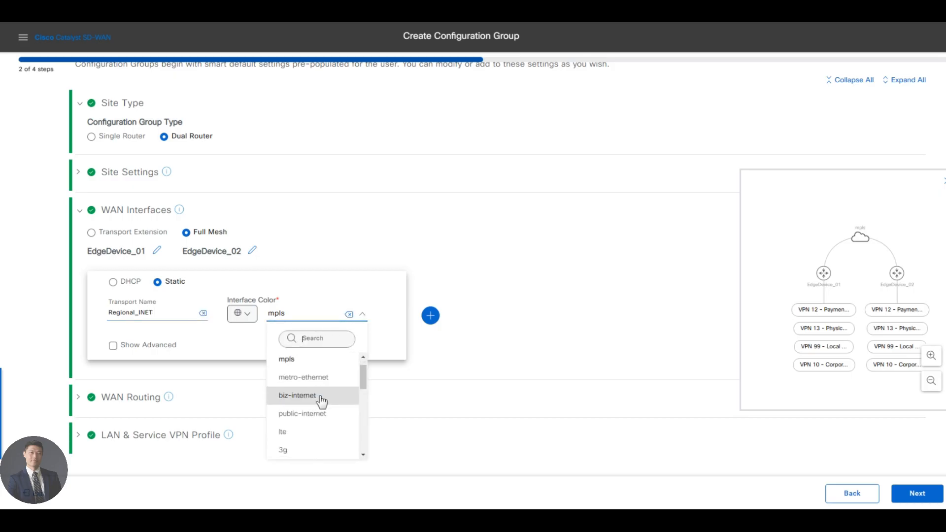
left_click(317, 414)
double_click(143, 312)
triple_click(142, 313)
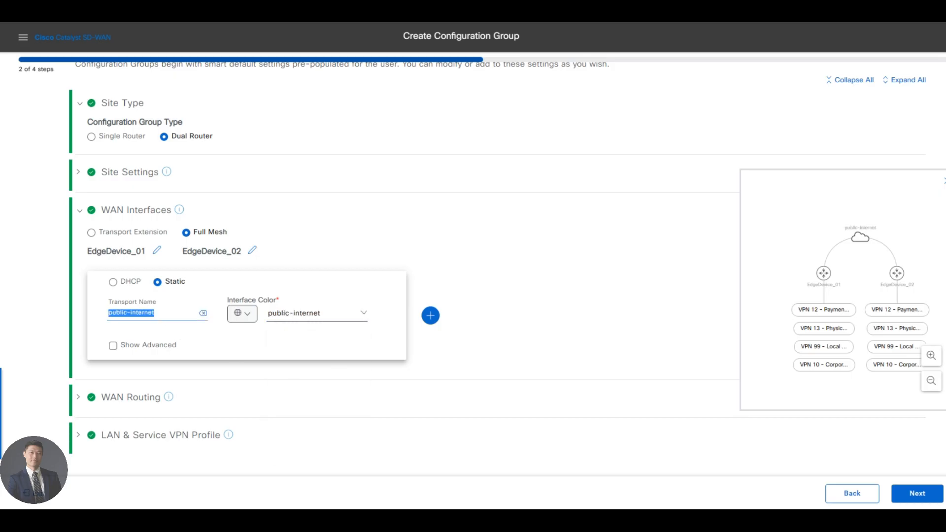
type("Regional_INET")
Show the advanced settings of Regional_INET, set its global interface name to GigabitEthernet2, and check the network topology diagram
left_click(130, 346)
left_click(123, 368)
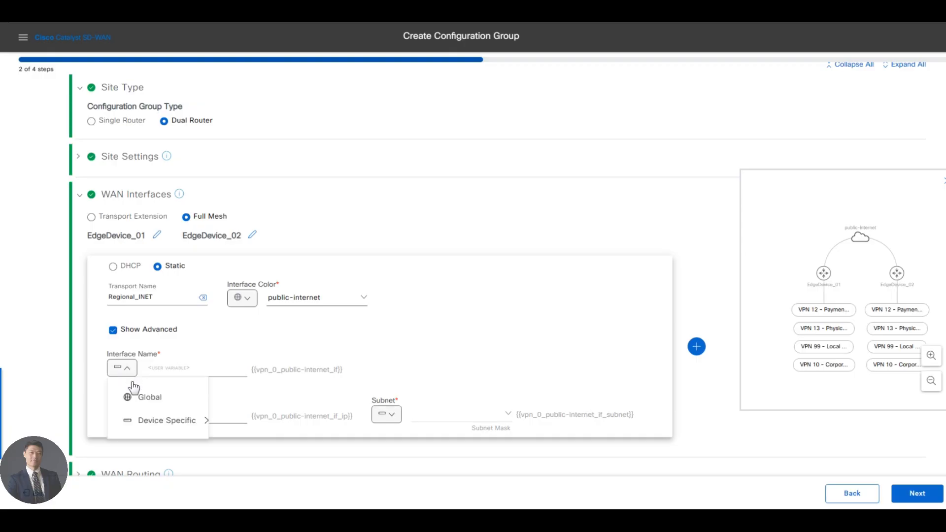
left_click(151, 396)
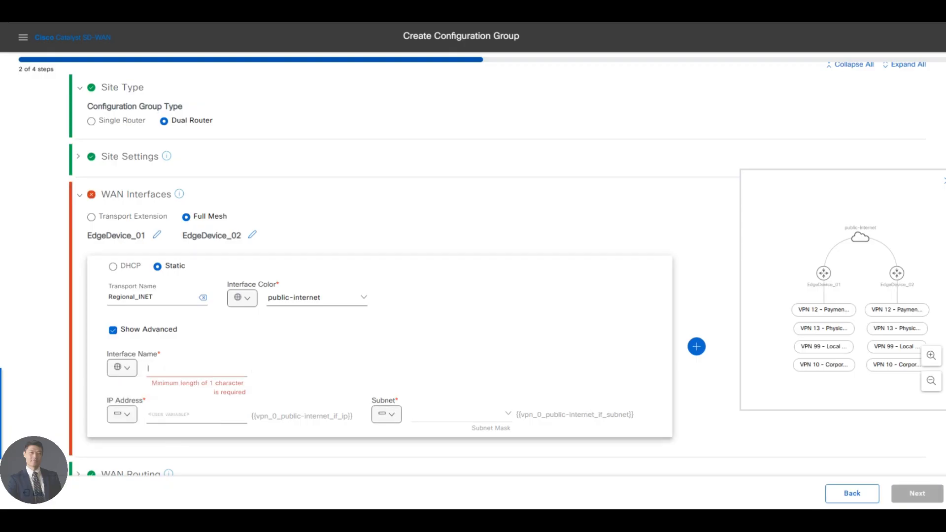
type("Gigabit")
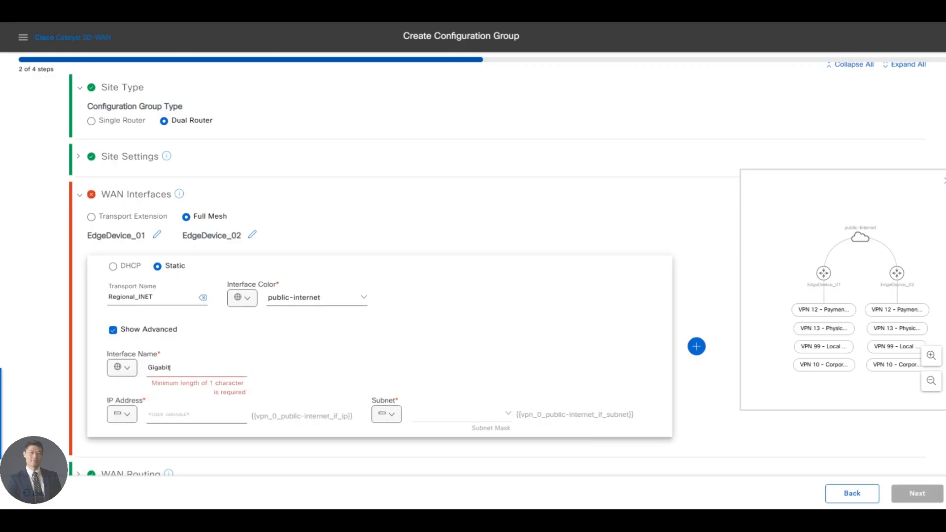
type("Ethernet2")
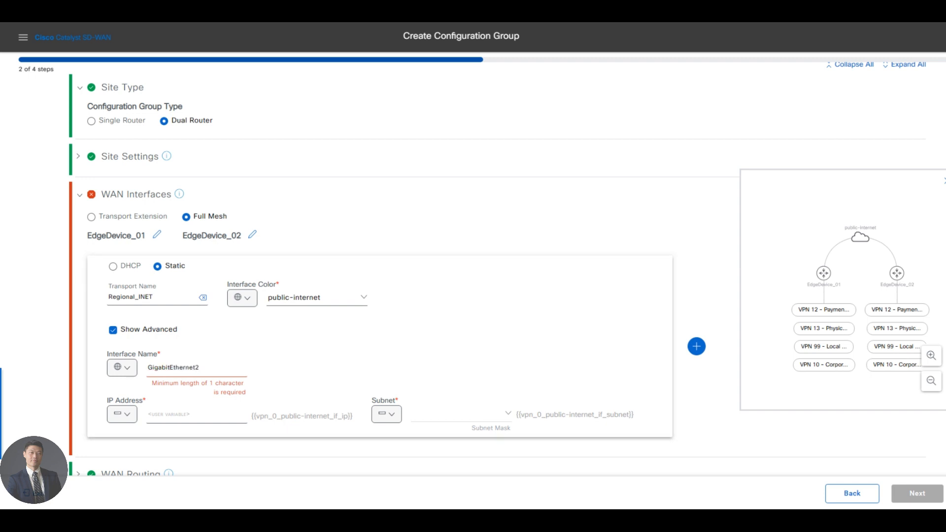
key("alt+Tab")
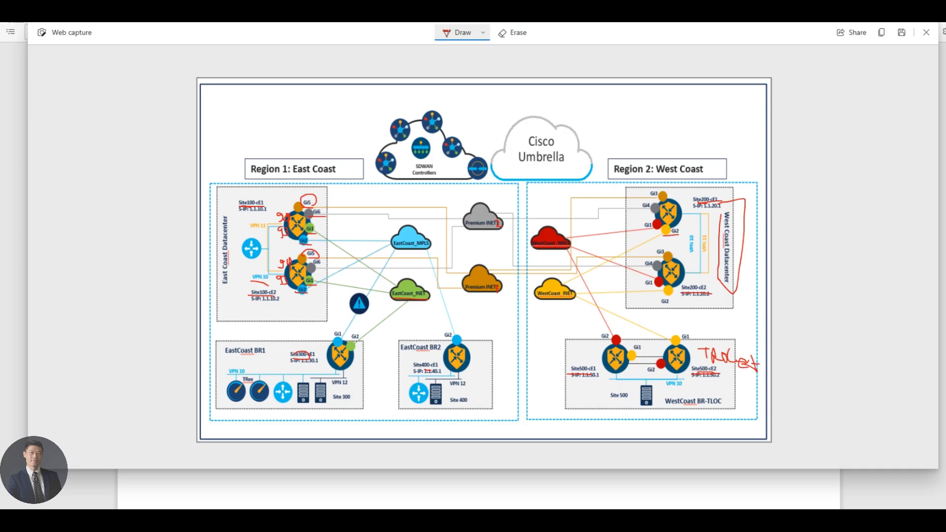
key("alt+Tab")
Set the IP address of Regional_INET to the device-specific variable Regional_Internet_IP
left_click(122, 414)
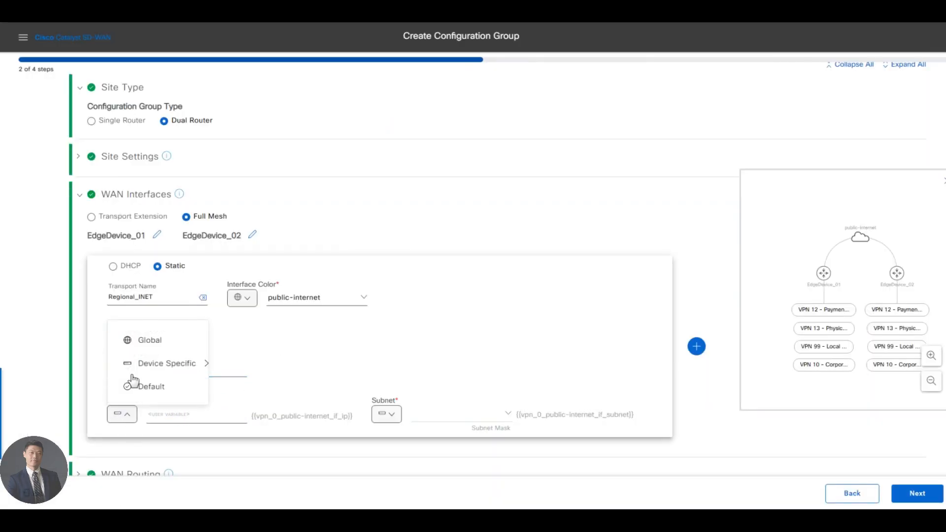
mouse_move(157, 368)
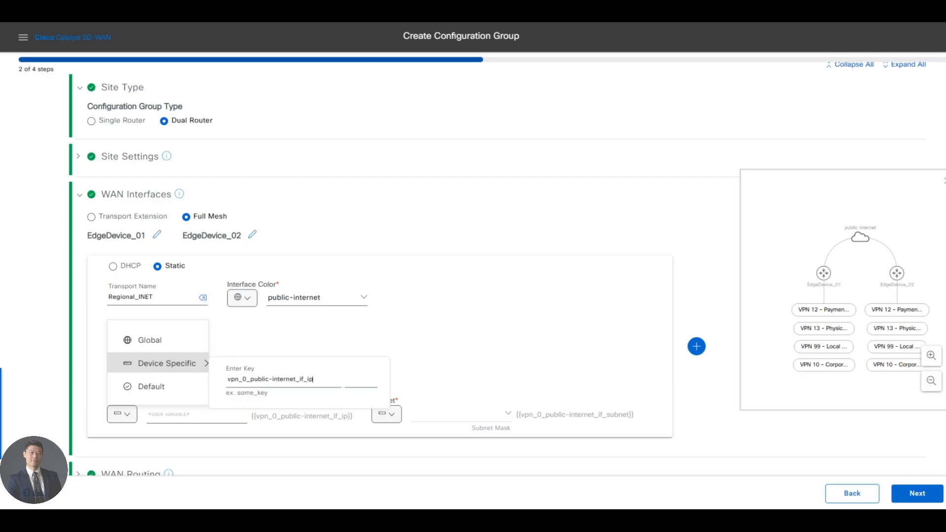
key("ctrl+a")
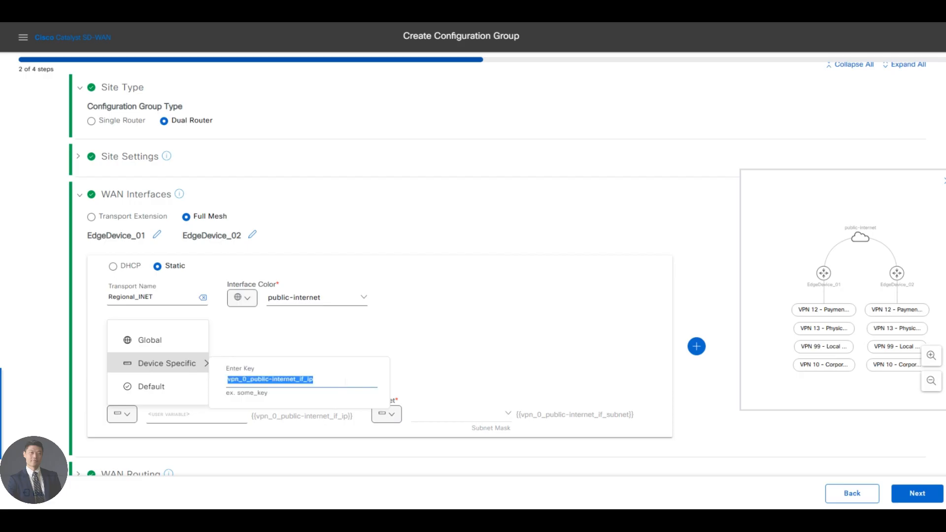
type("Regional")
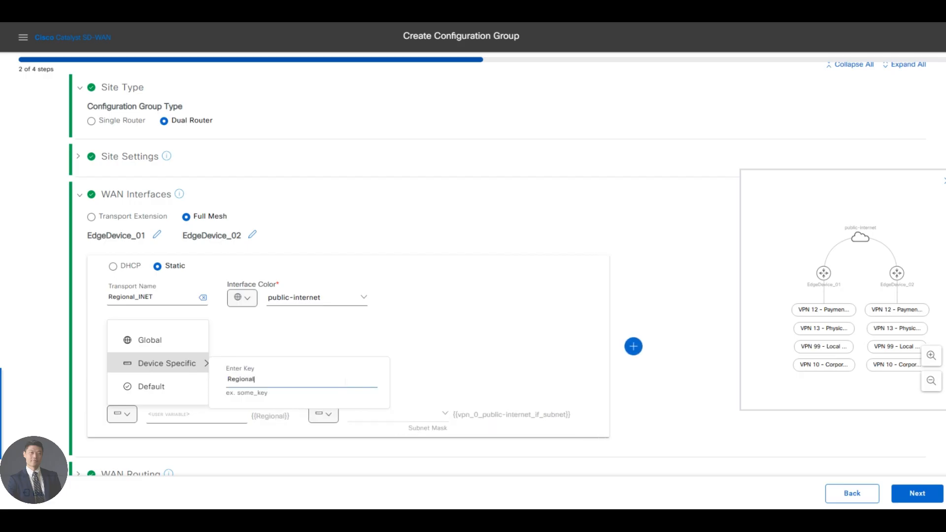
type("_Internet")
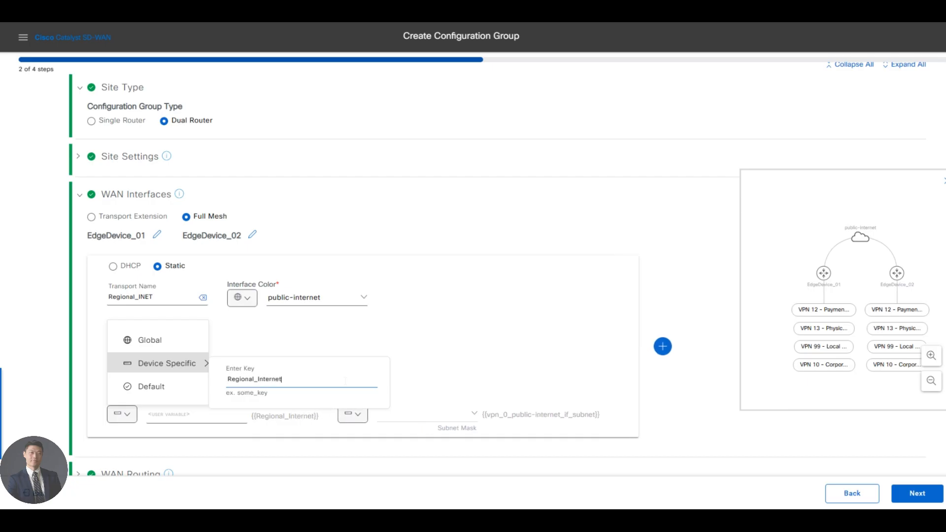
type("_IP")
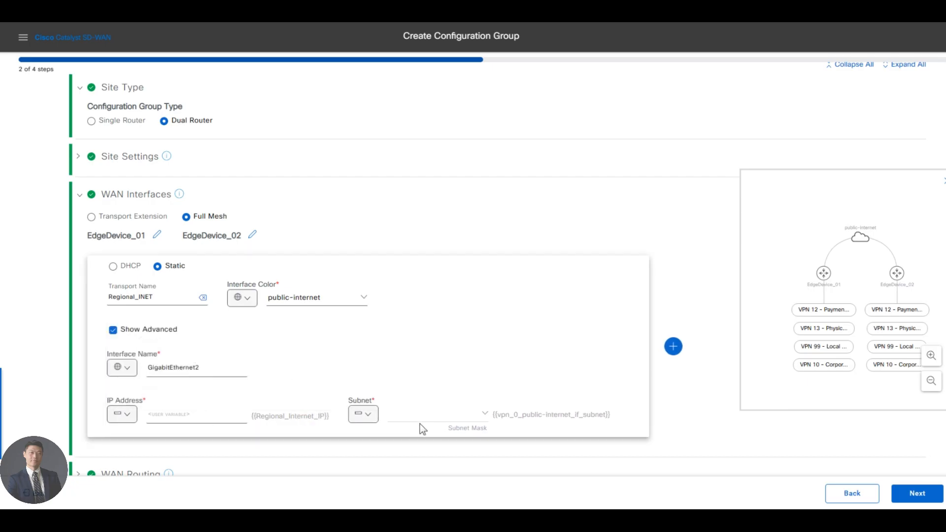
Set the subnet of Regional_INET to the device-specific variable Regional_Internet_Mask
mouse_move(369, 415)
mouse_move(412, 363)
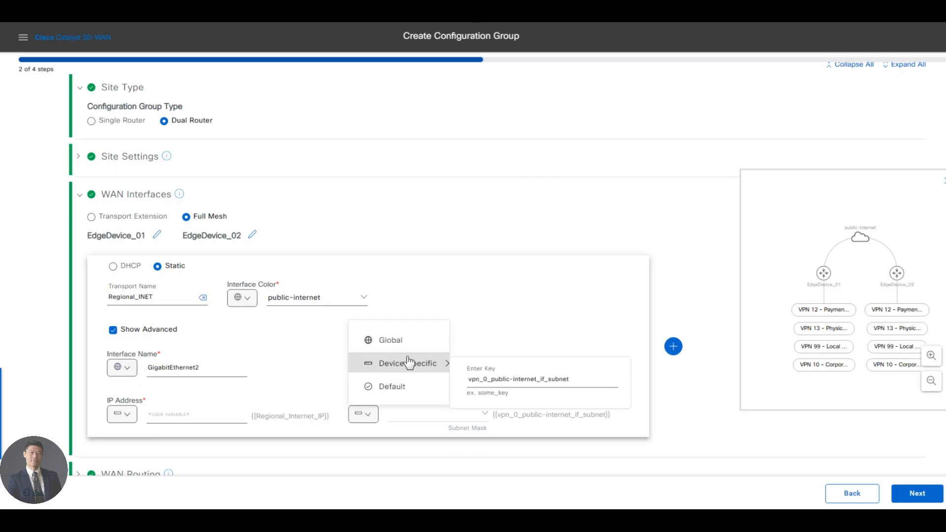
triple_click(515, 379)
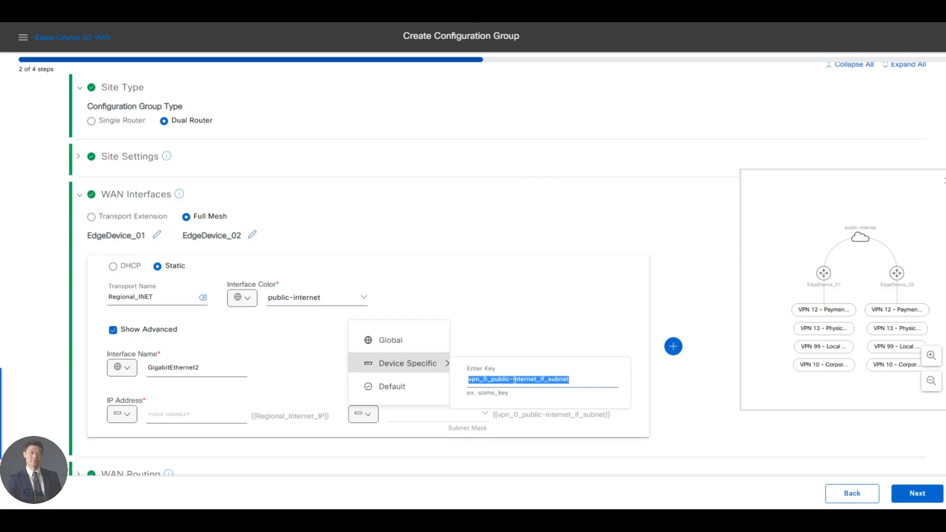
key("BackSpace")
type("Regional_")
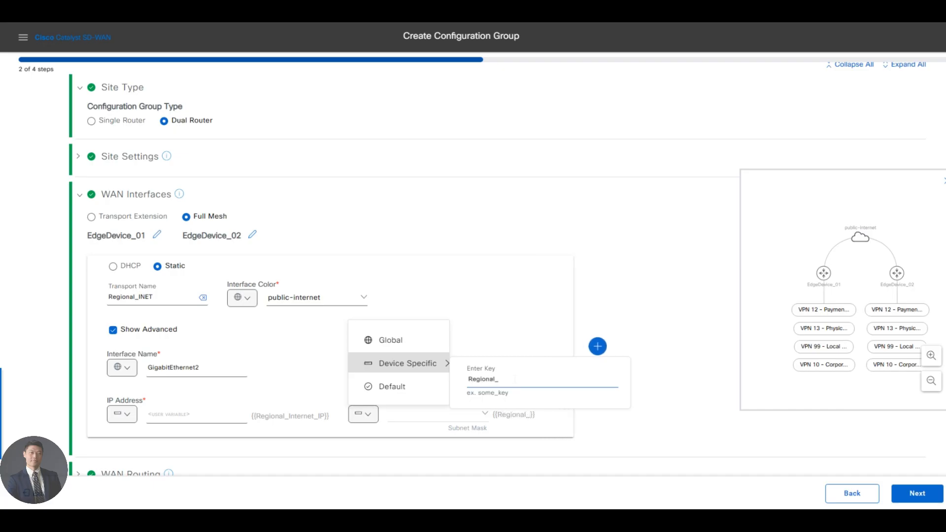
type("Internet")
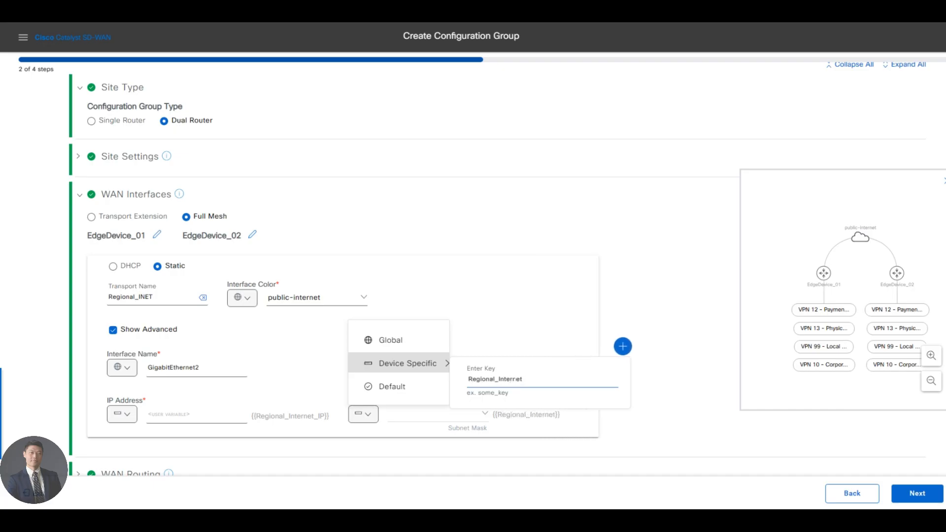
type("_Mask")
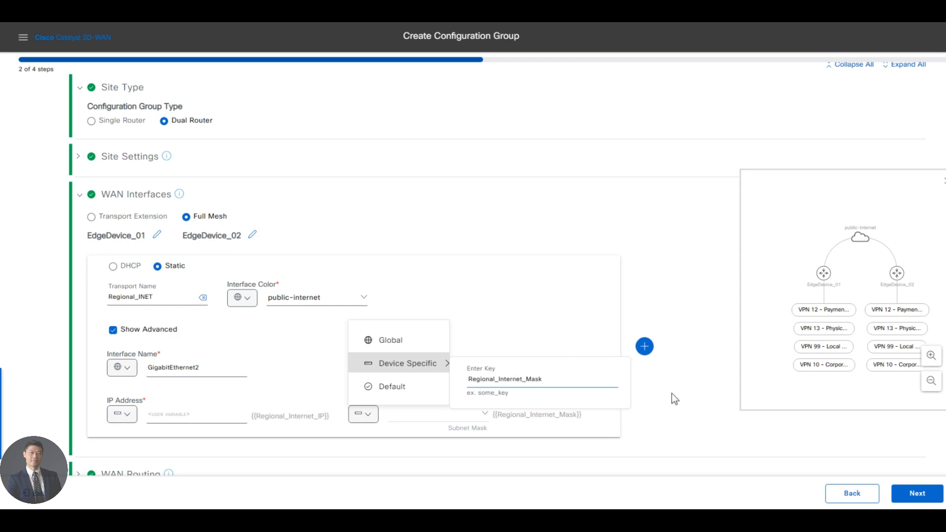
left_click(673, 397)
Add another static WAN transport with interface color mpls and name it Regiona_MPLS
scroll(584, 409, "down", 1)
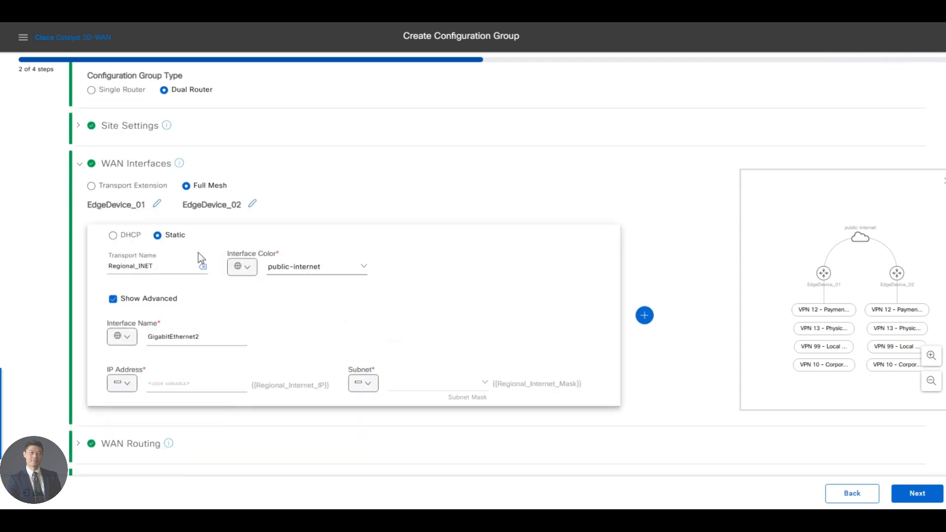
left_click(645, 318)
scroll(473, 386, "down", 1)
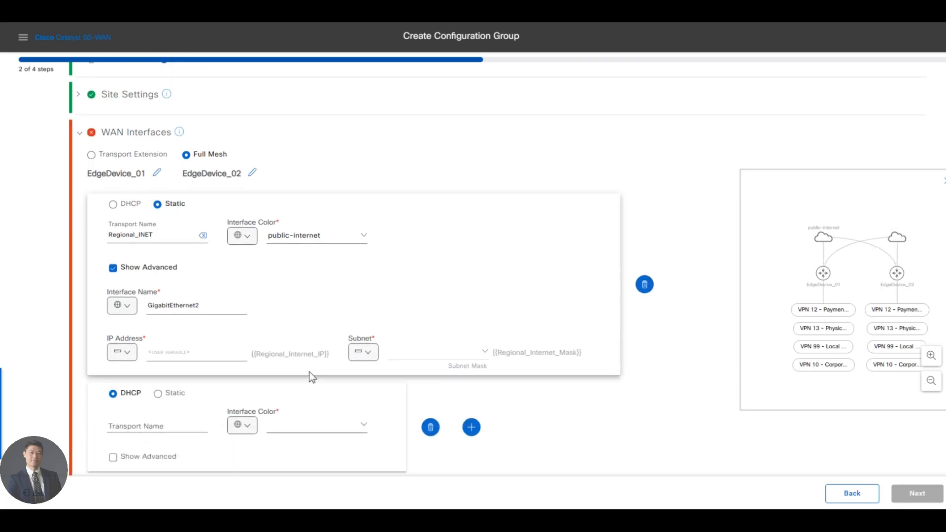
scroll(309, 371, "down", 3)
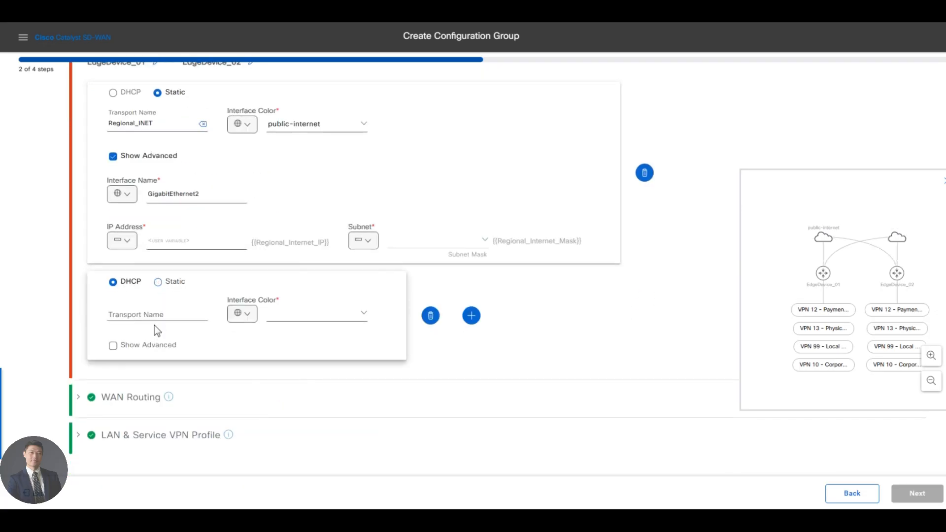
left_click(158, 282)
left_click(147, 314)
left_click(244, 315)
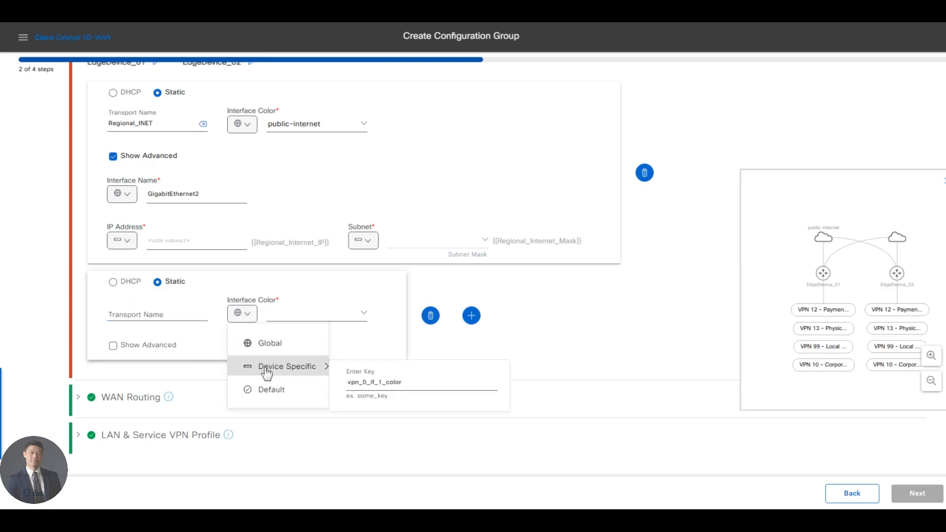
left_click(295, 350)
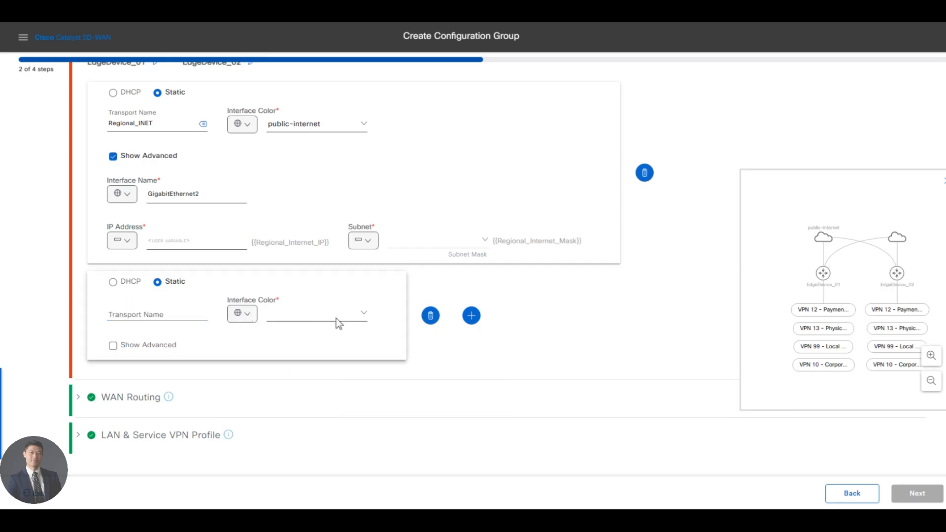
left_click(365, 315)
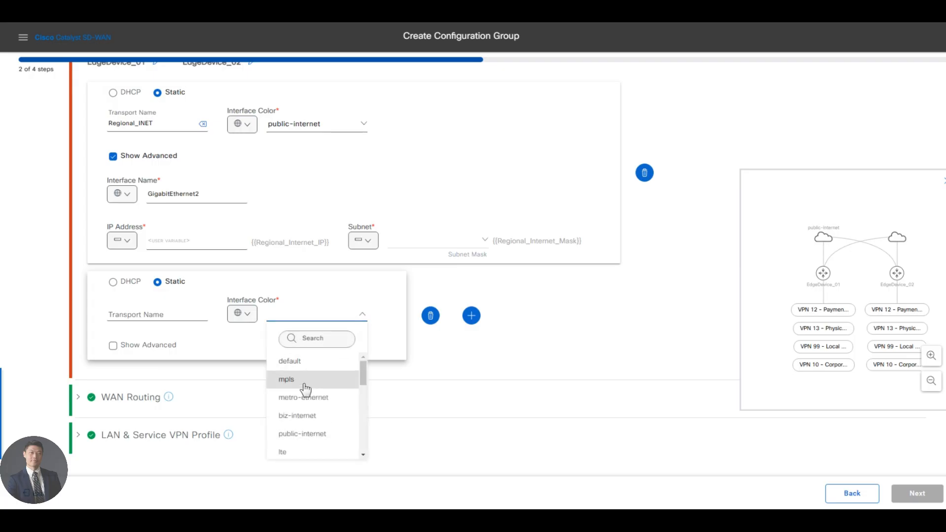
left_click(304, 388)
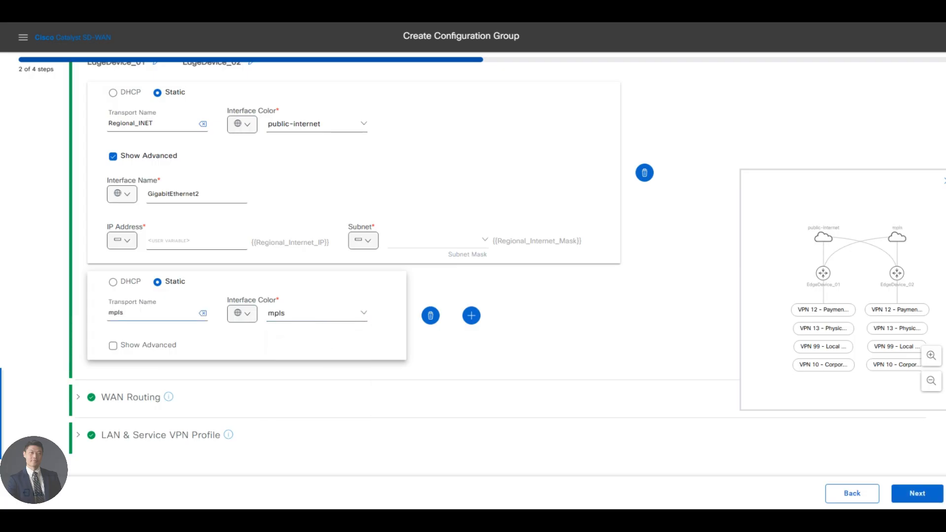
key("BackSpace")
type("Regiona_MPLS")
Show the advanced settings of Regiona_MPLS, check the network topology diagram, and set its global interface name to GigabitEthernet1
left_click(123, 347)
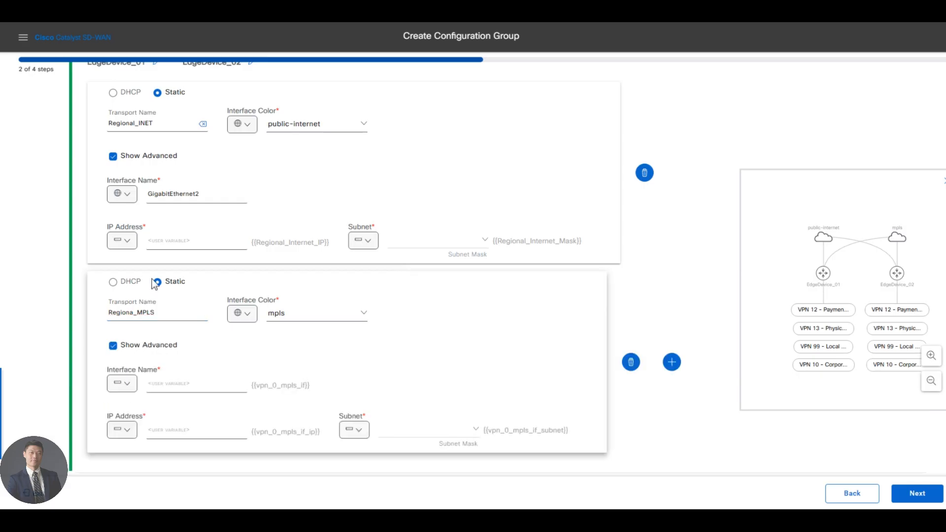
left_click(122, 387)
left_click(143, 413)
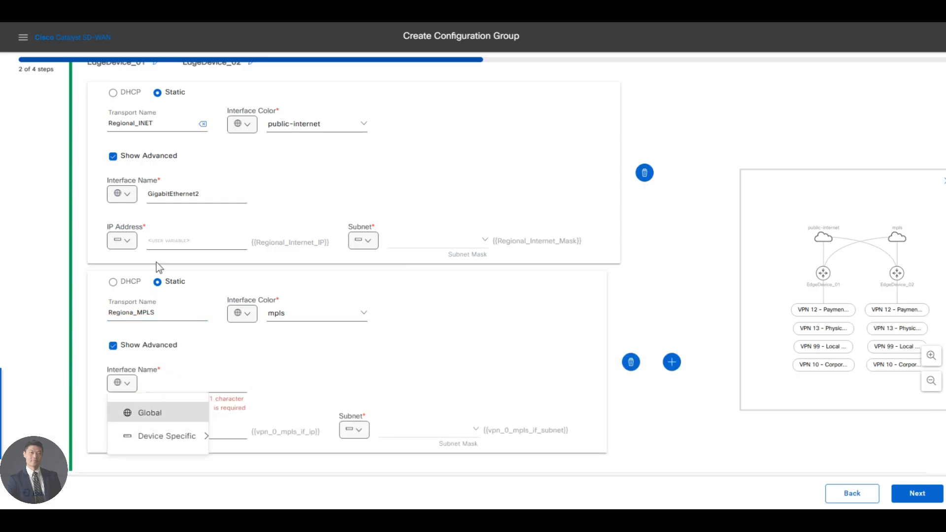
left_click(217, 13)
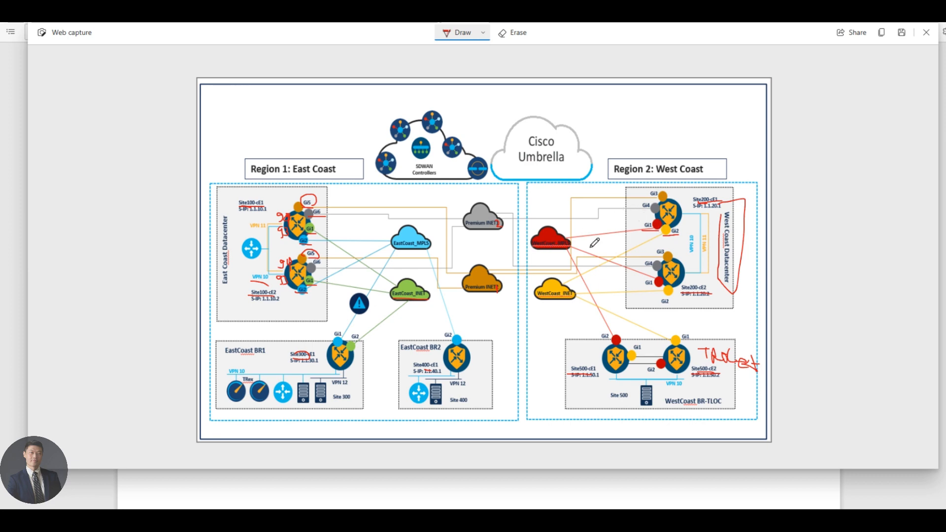
left_click(256, 13)
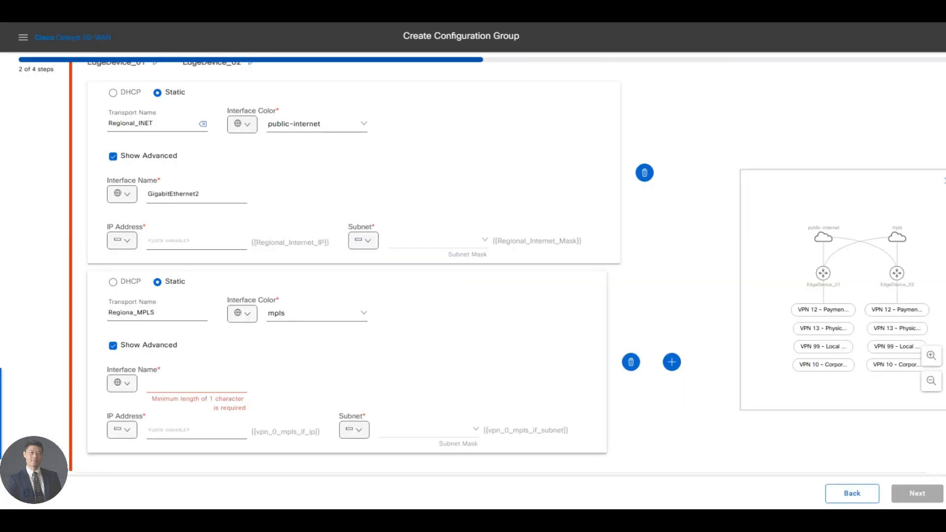
double_click(177, 194)
key("ctrl+c")
left_click(174, 383)
key("ctrl+v")
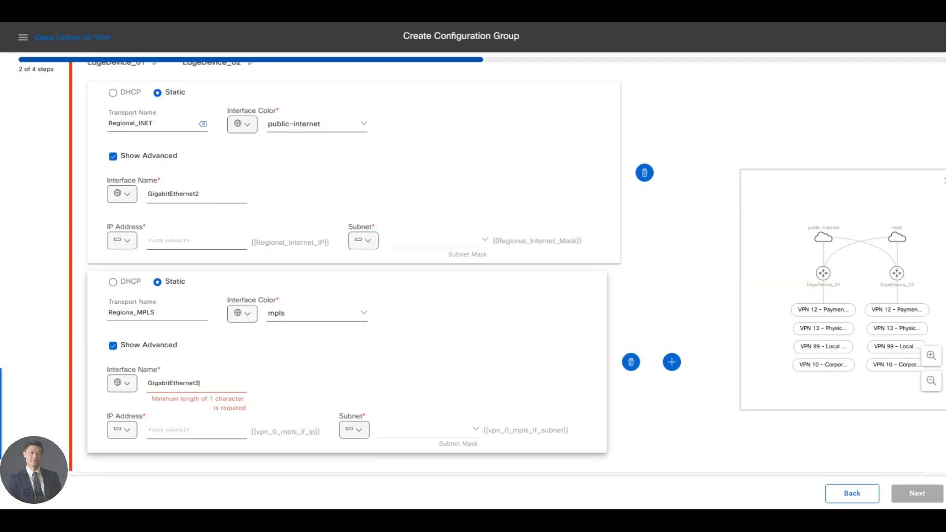
type("1")
Set the IP address of Regiona_MPLS to the device-specific variable Regional_MPLS_IP
scroll(182, 437, "down", 1)
left_click(123, 399)
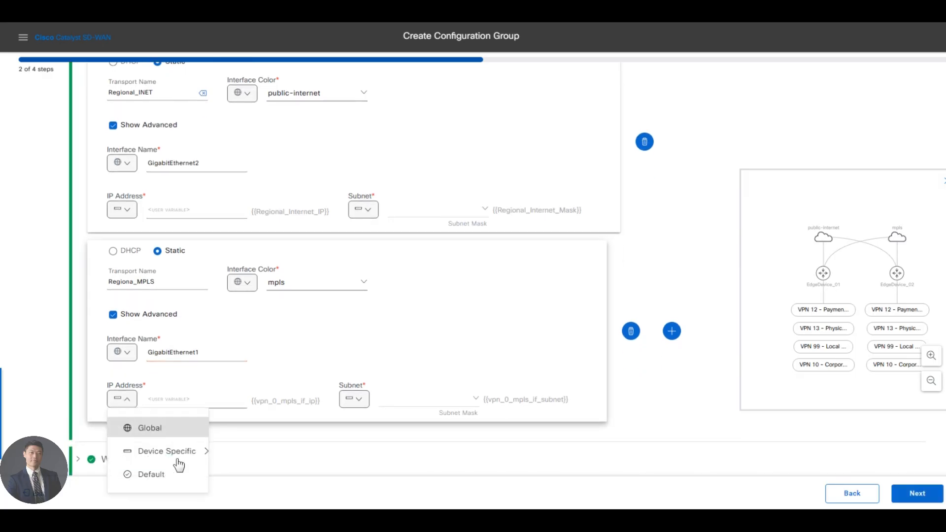
mouse_move(168, 450)
key("ctrl+a")
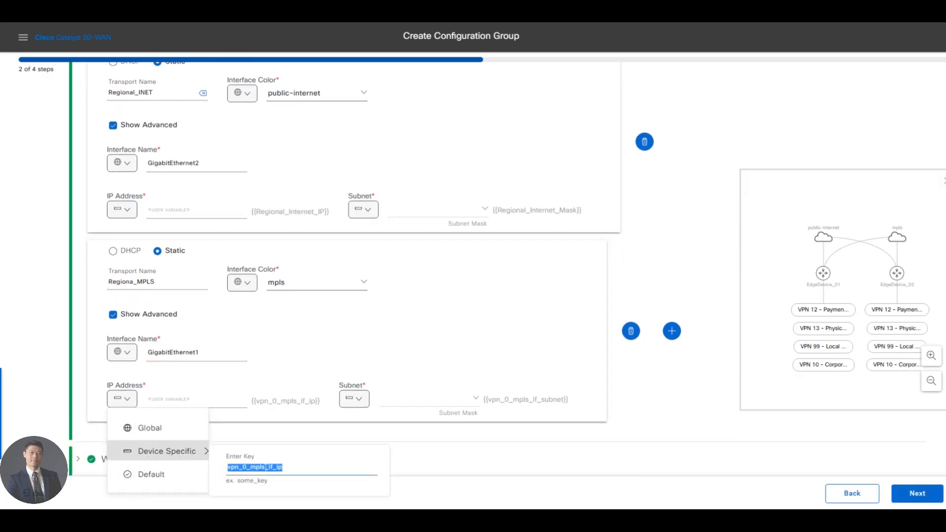
type("REgio")
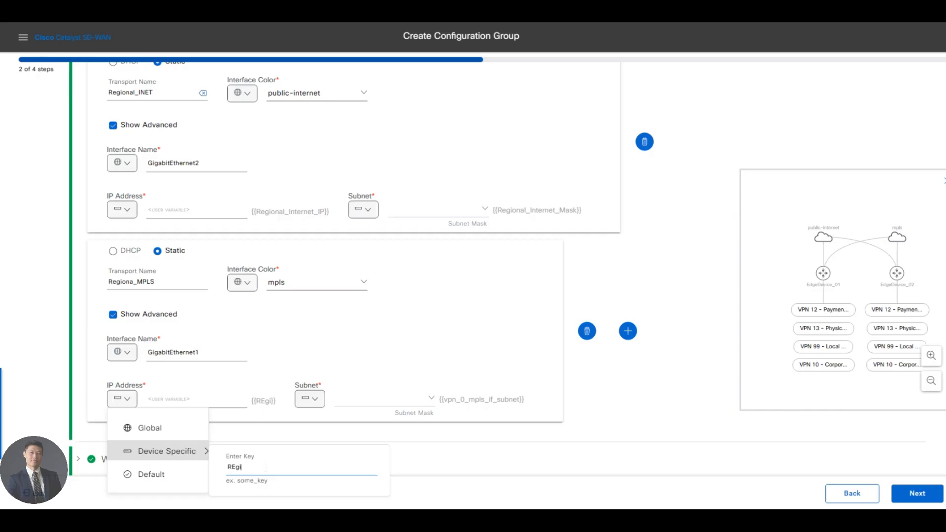
key("BackSpace")
key("BackSpace")
key("BackSpace")
key("BackSpace")
key("BackSpace")
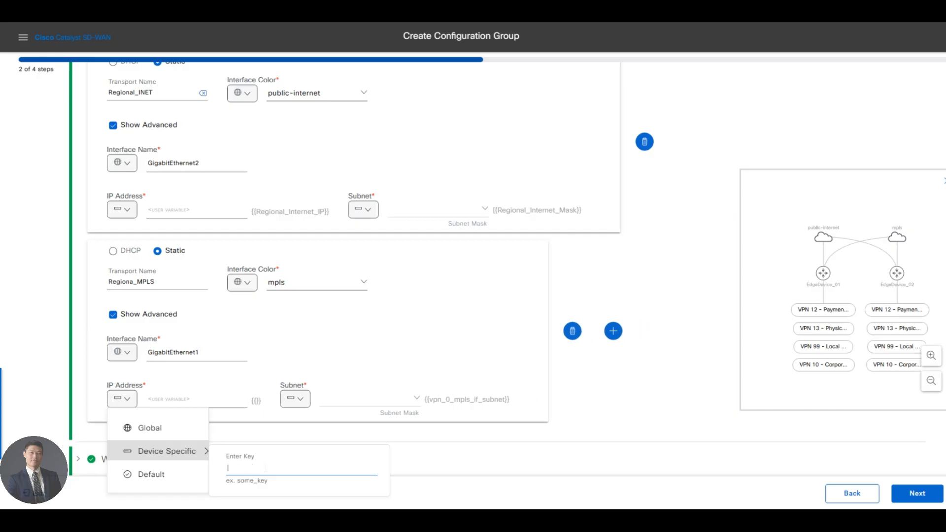
type("Regional")
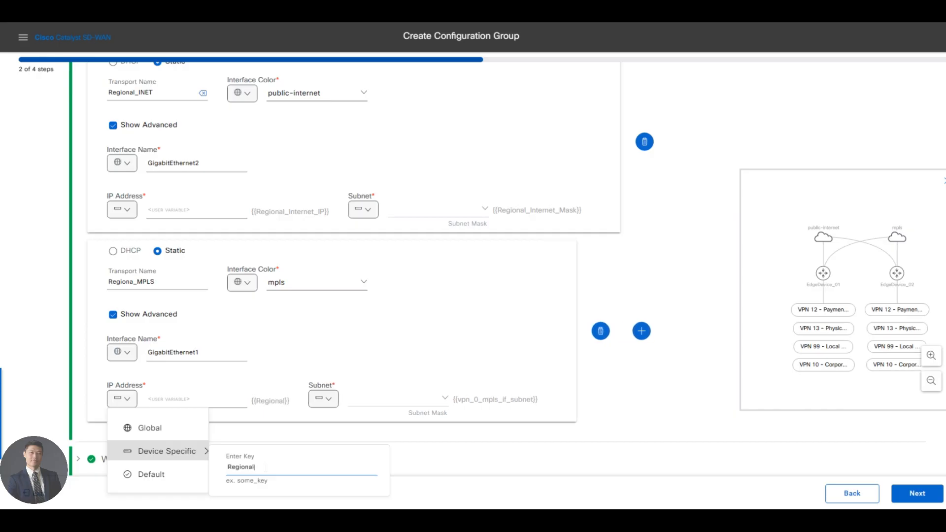
type("_MPLS_IP")
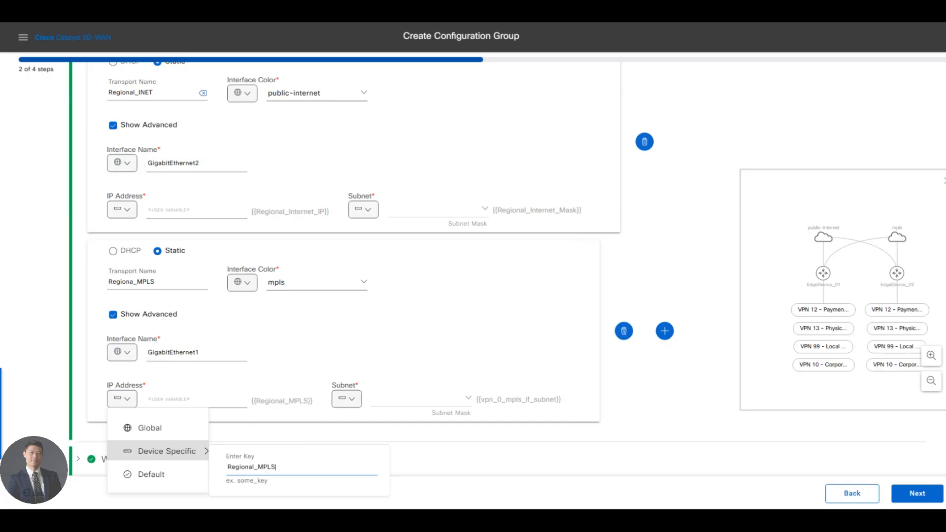
Set the subnet of Regiona_MPLS to the device-specific variable Regional_MPLS_Mask
left_click(359, 395)
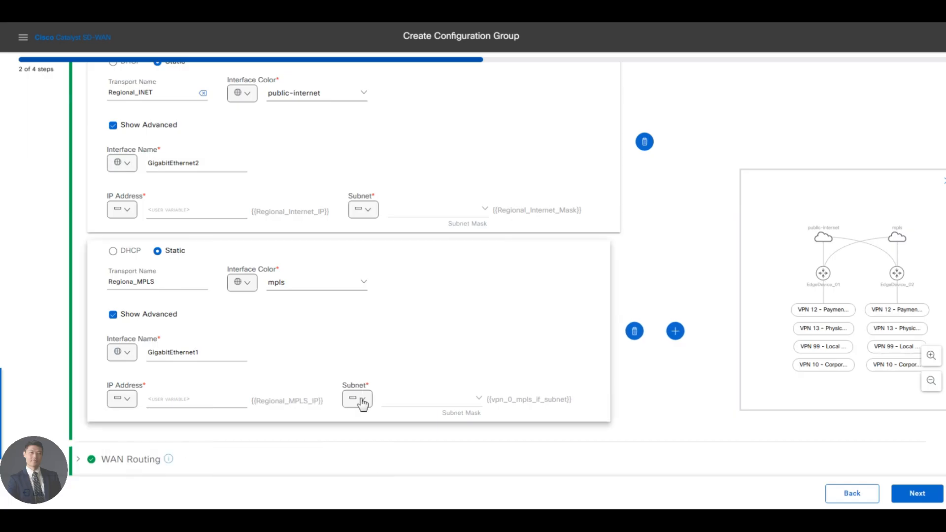
mouse_move(423, 454)
double_click(499, 467)
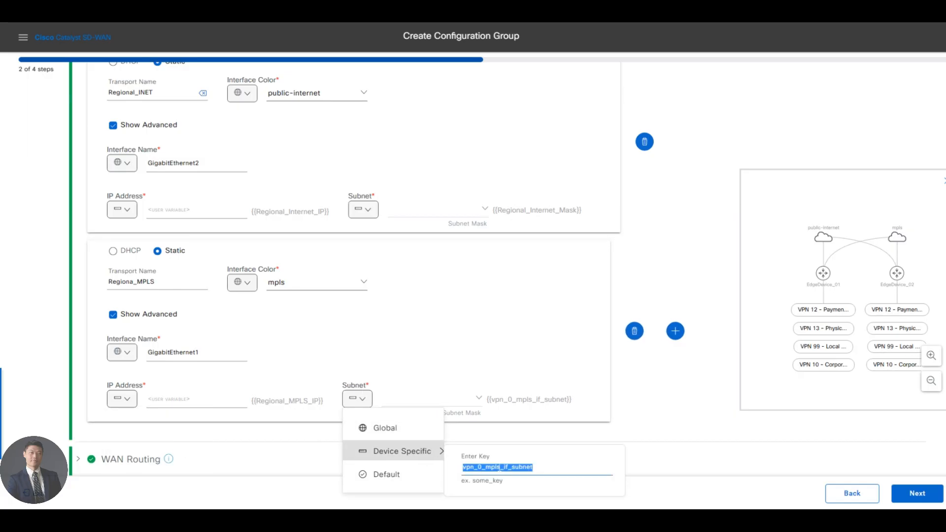
type("Regiona")
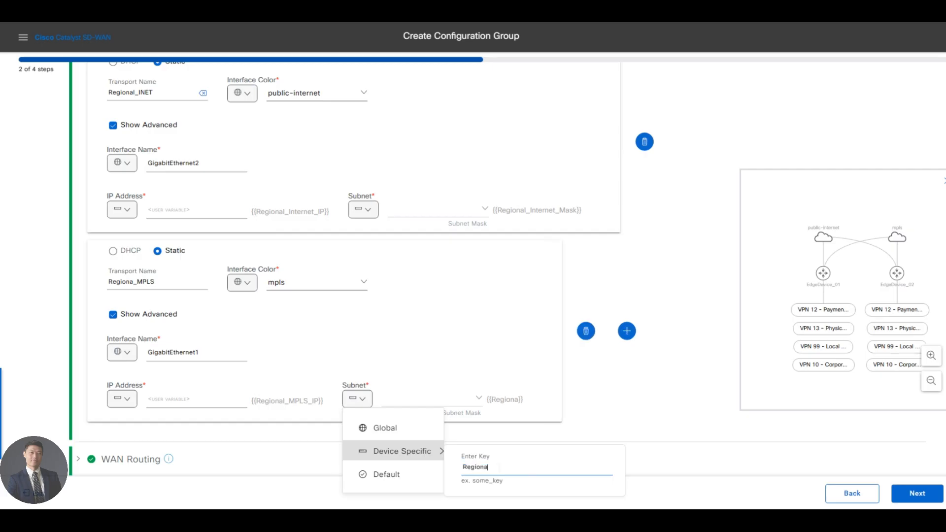
type("l_MPLS")
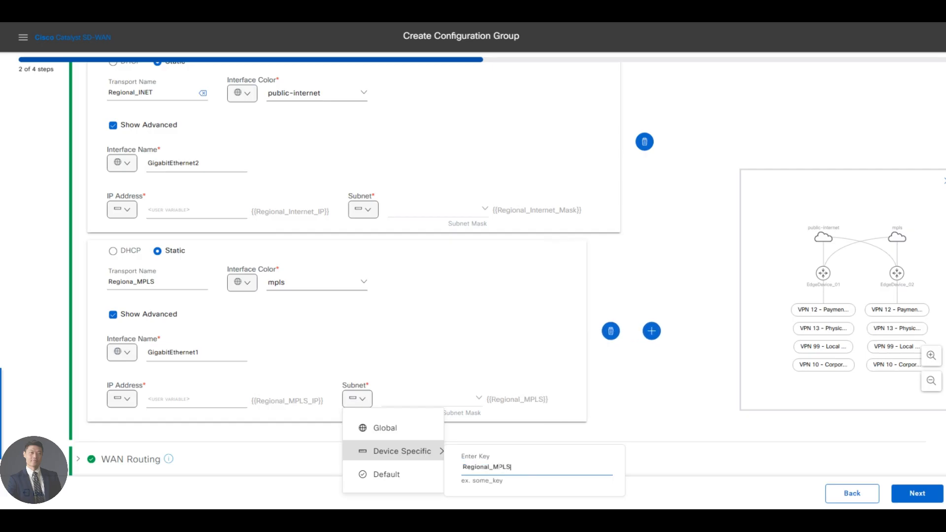
type("_Mask")
left_click(649, 433)
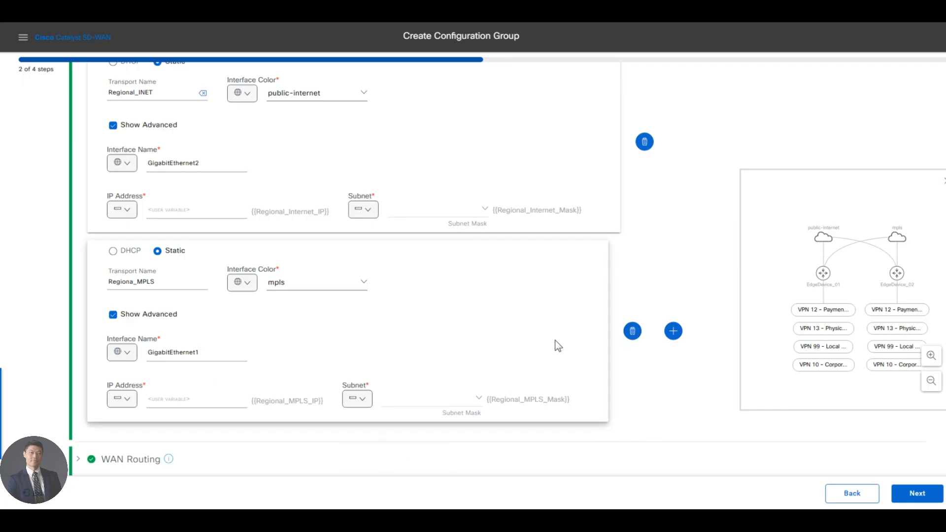
Add a third WAN transport as static with interface color gold and name it Premium_INET_1
left_click(666, 332)
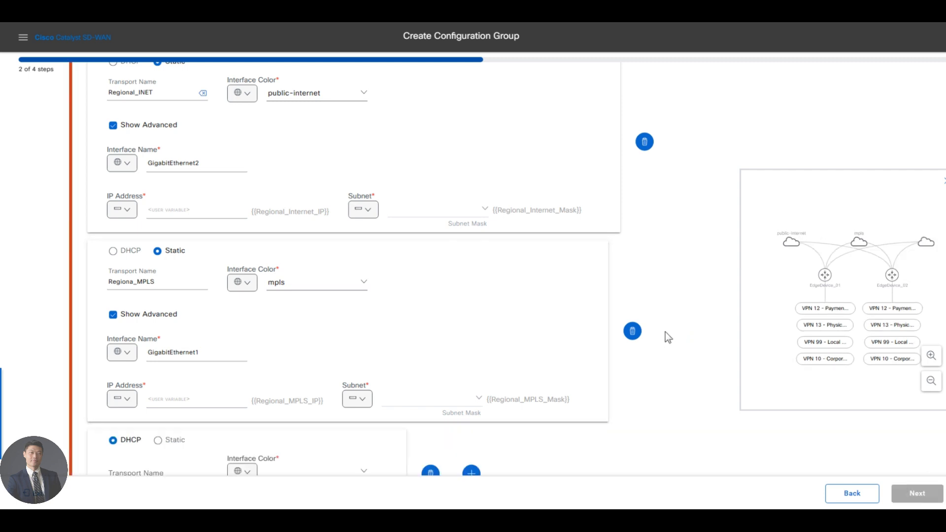
scroll(554, 402, "down", 3)
left_click(158, 282)
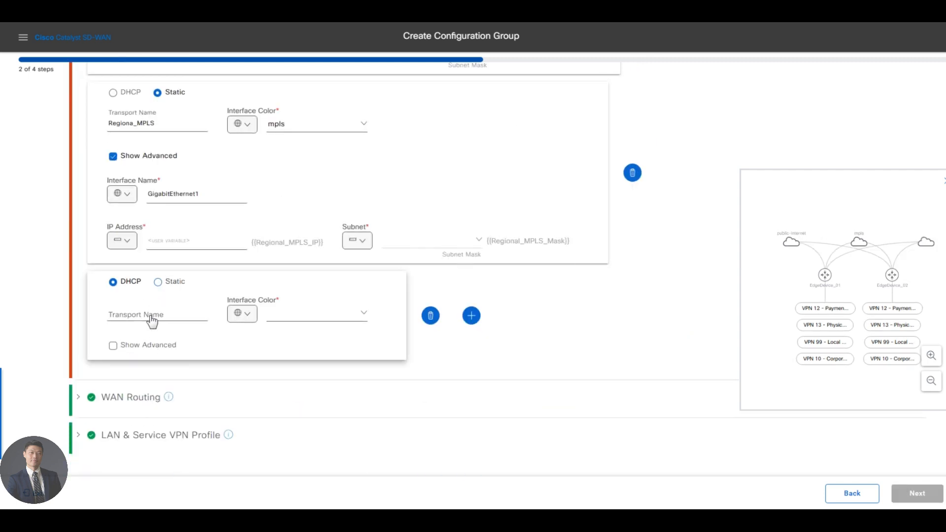
left_click(244, 315)
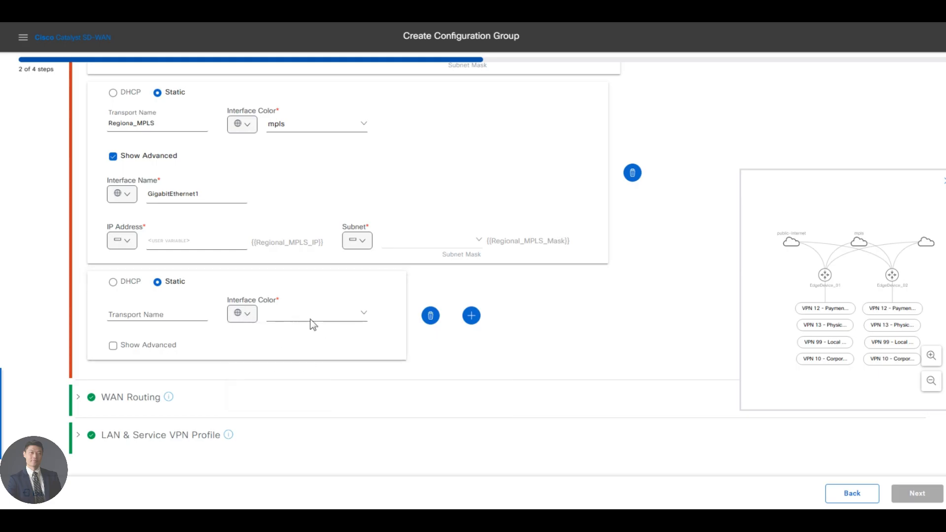
left_click(363, 316)
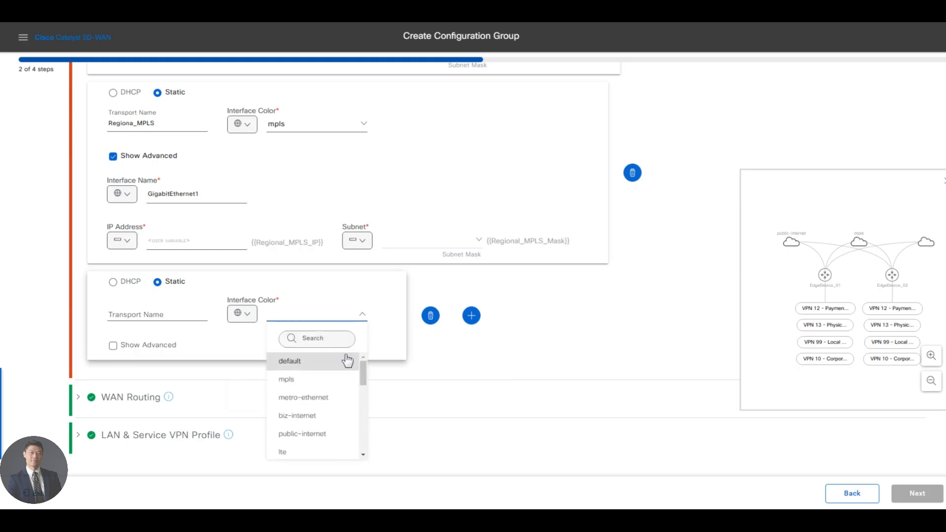
type("gold")
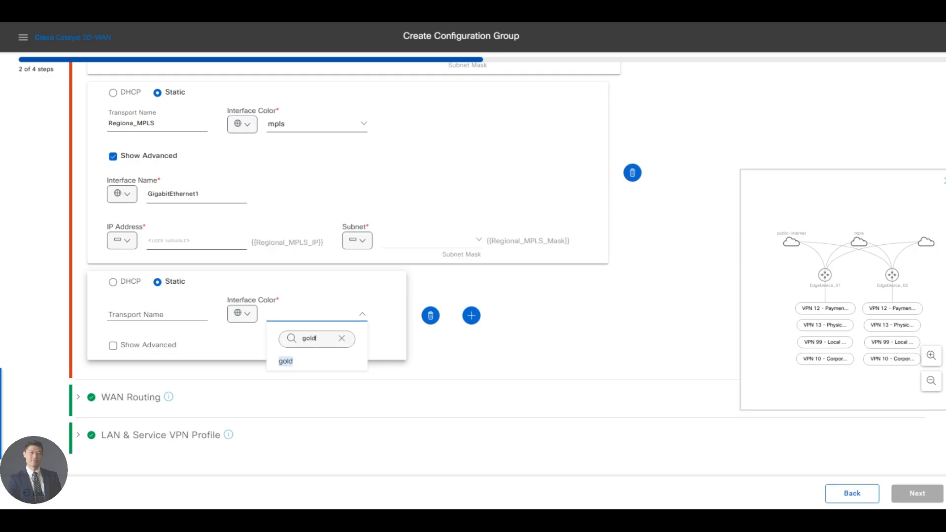
left_click(287, 362)
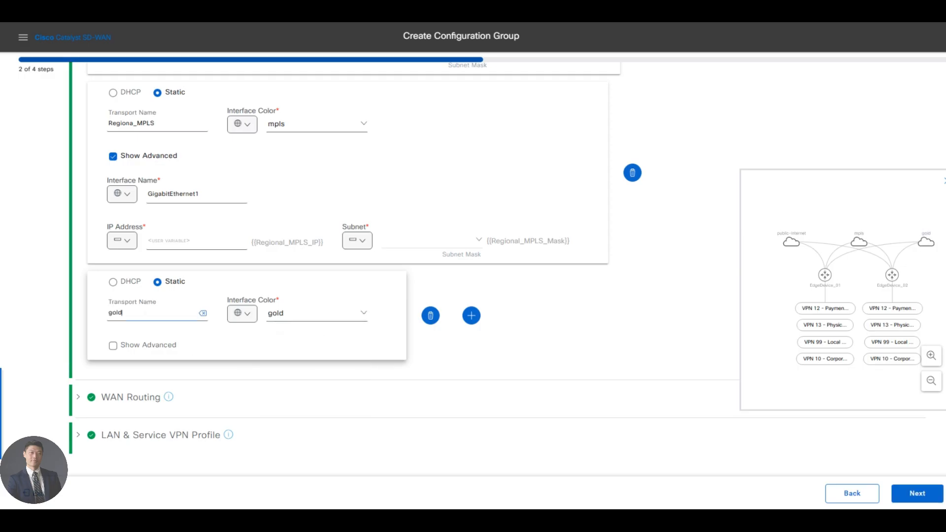
double_click(146, 314)
type("Premium_INET_1")
Show the advanced settings of Premium_INET_1 and set its global interface name to GigabitEthernet3
left_click(127, 346)
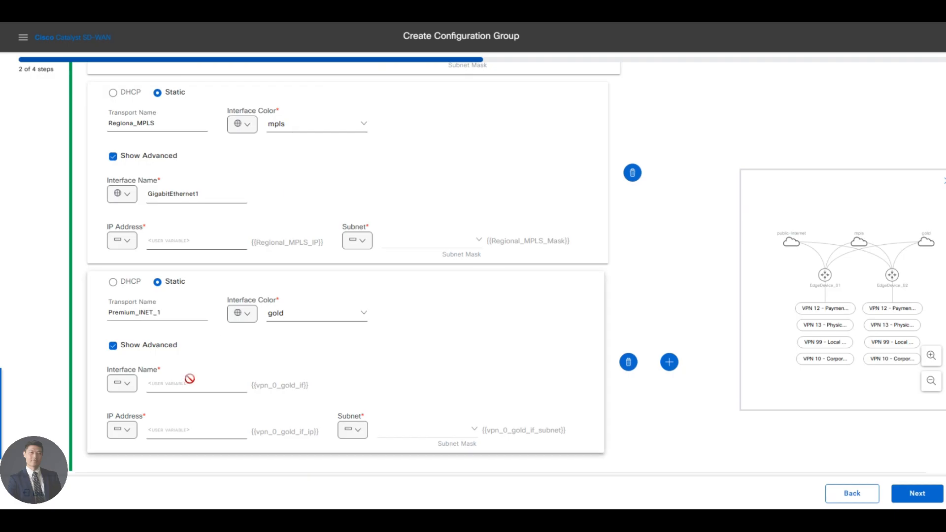
left_click(123, 384)
mouse_move(163, 436)
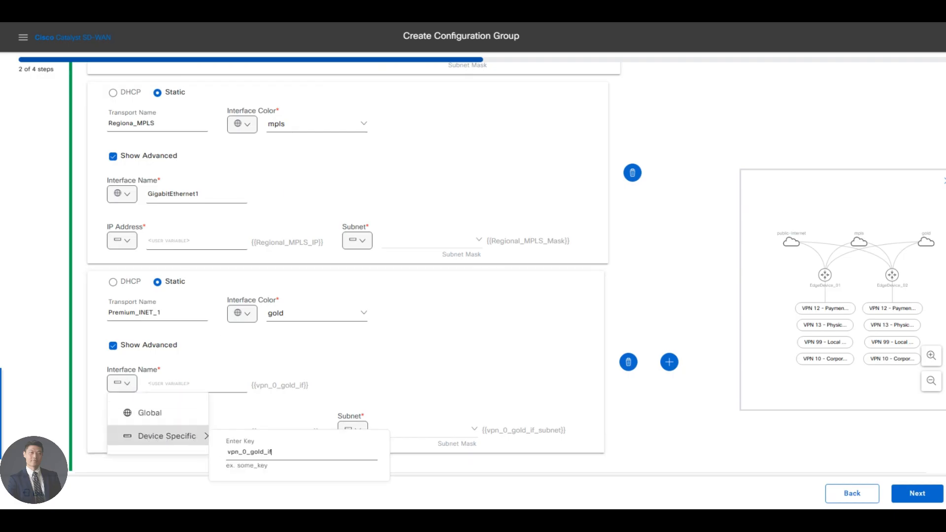
key("ctrl+a")
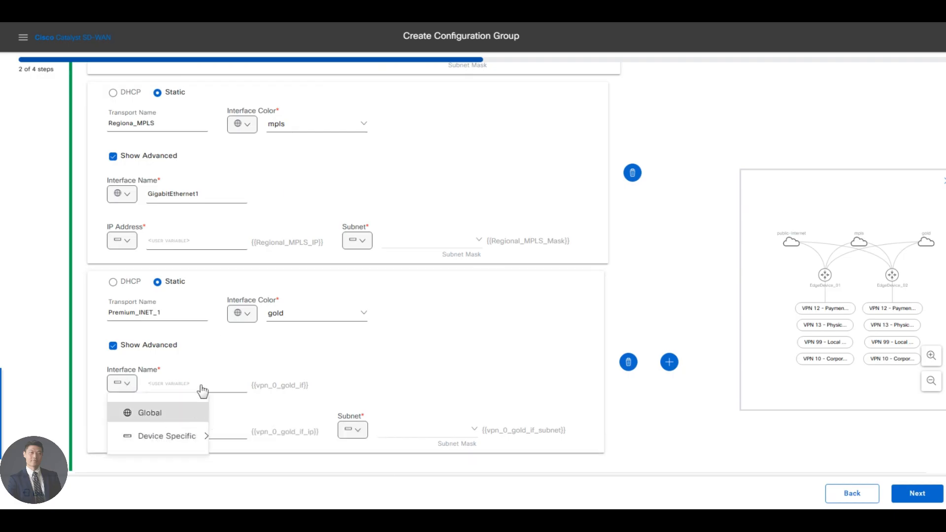
left_click(154, 411)
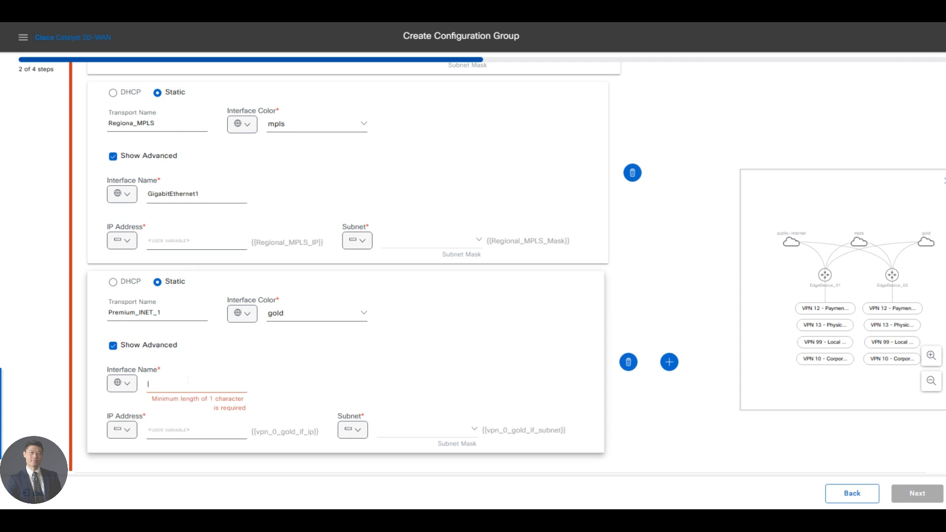
type("GigabitEthernet")
type("3")
Set the IP address of Premium_INET_1 to the device-specific variable premium_inet1_IP
left_click(124, 430)
mouse_move(175, 389)
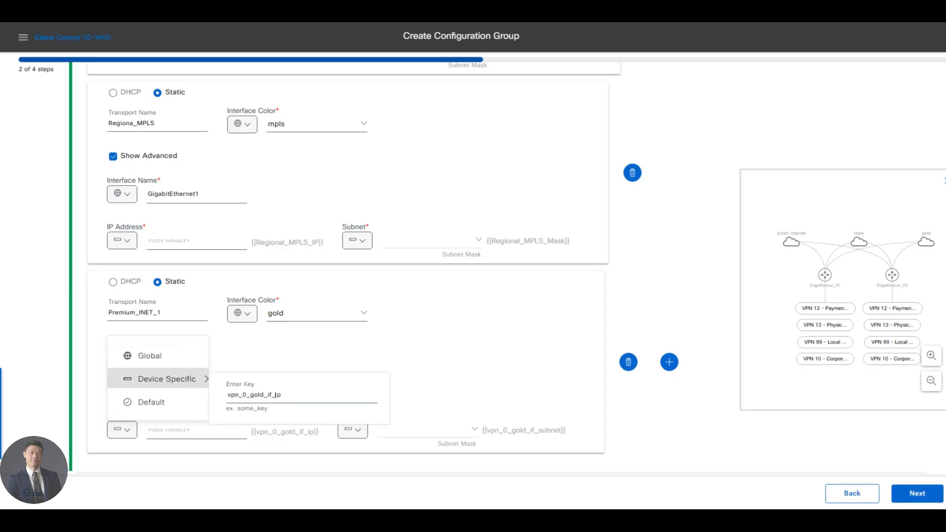
double_click(277, 394)
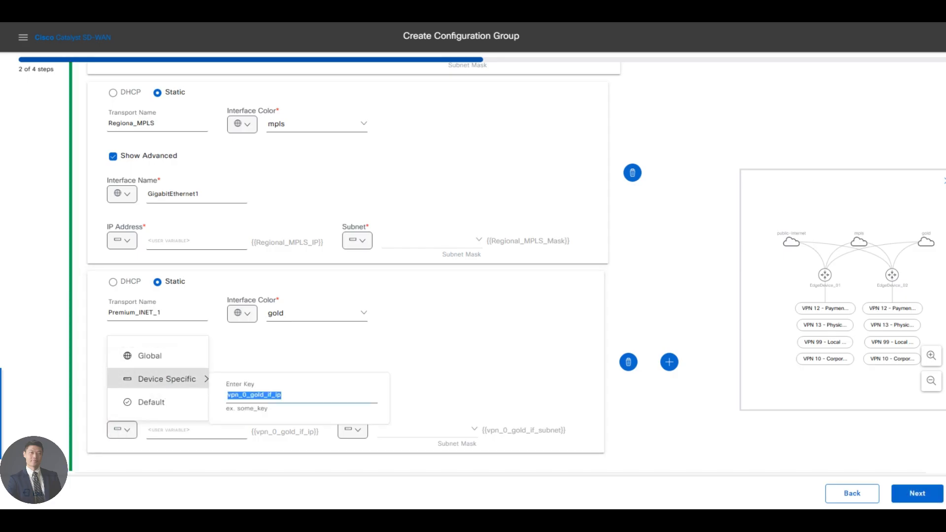
type("pre")
type("m")
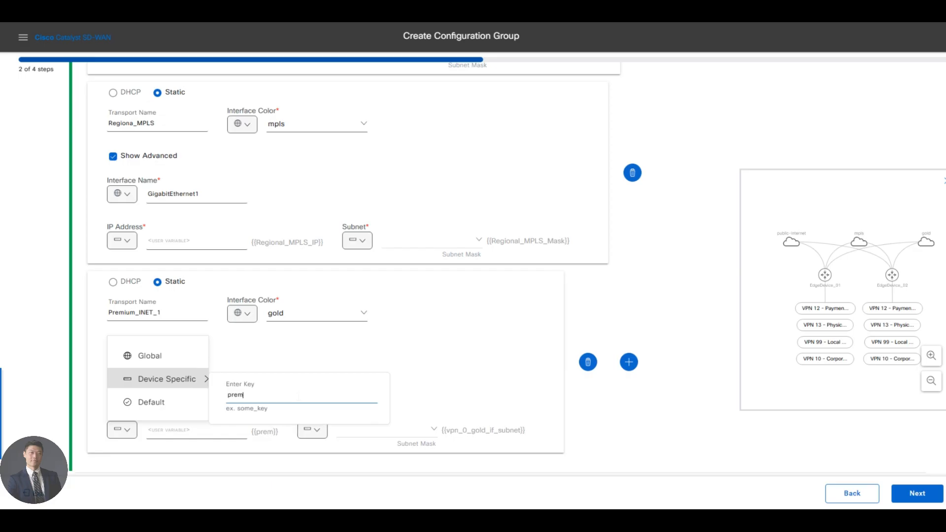
type("ium_i")
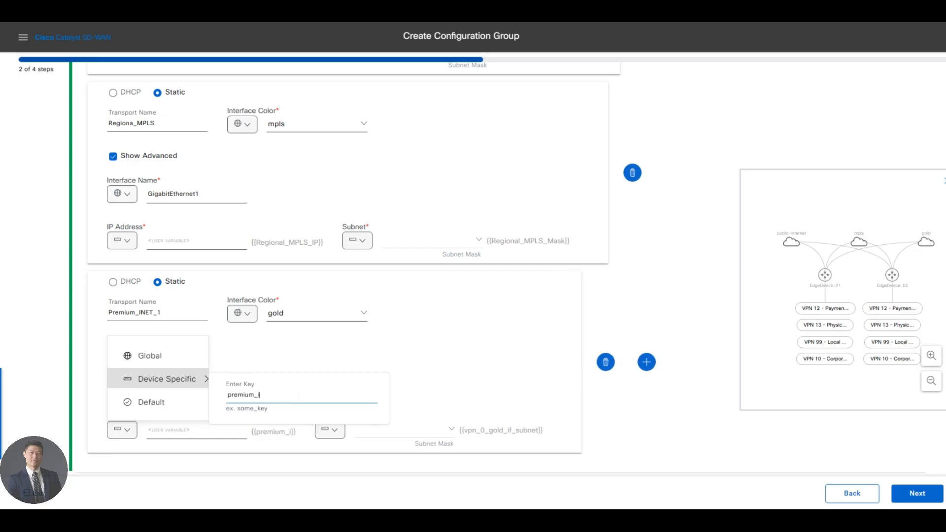
type("net1_IP")
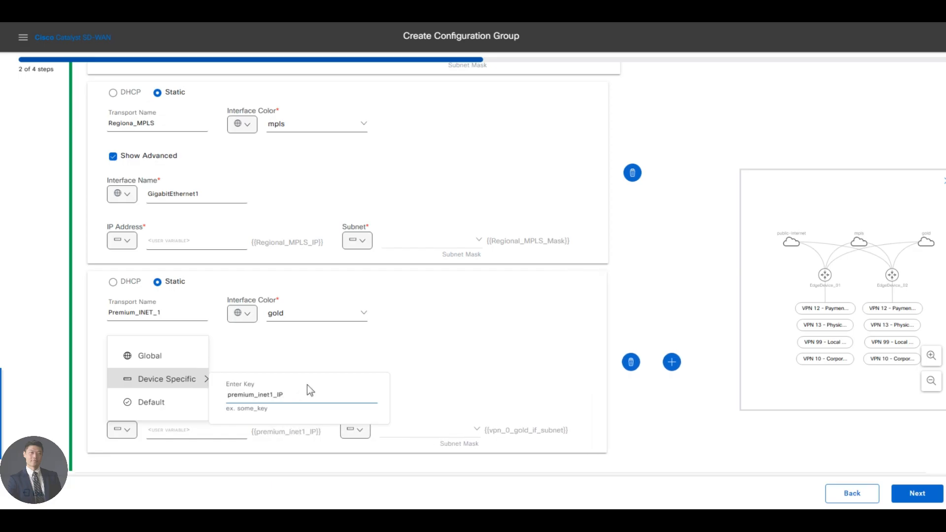
key("Return")
Set the subnet of Premium_INET_1 to the device-specific variable premium_inet1_mask
left_click(356, 431)
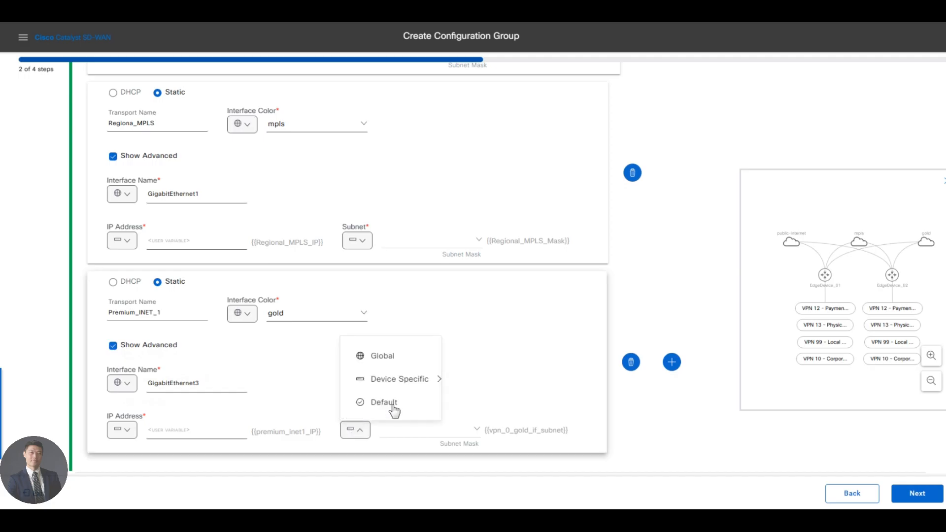
mouse_move(423, 381)
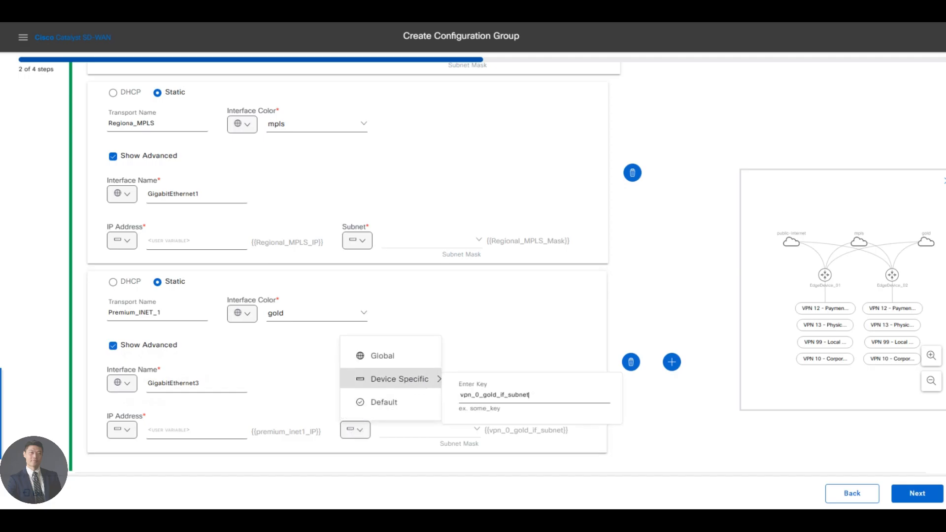
key("ctrl+a")
key("BackSpace")
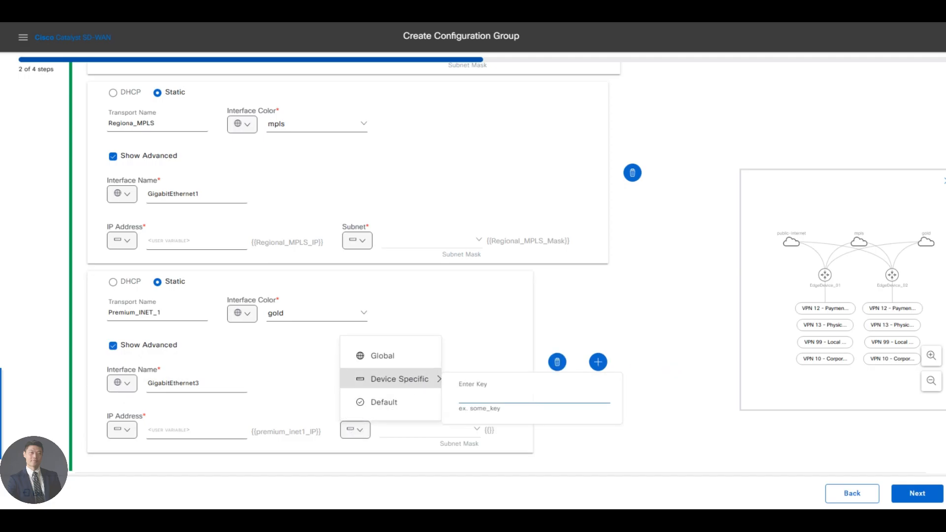
type("premiu")
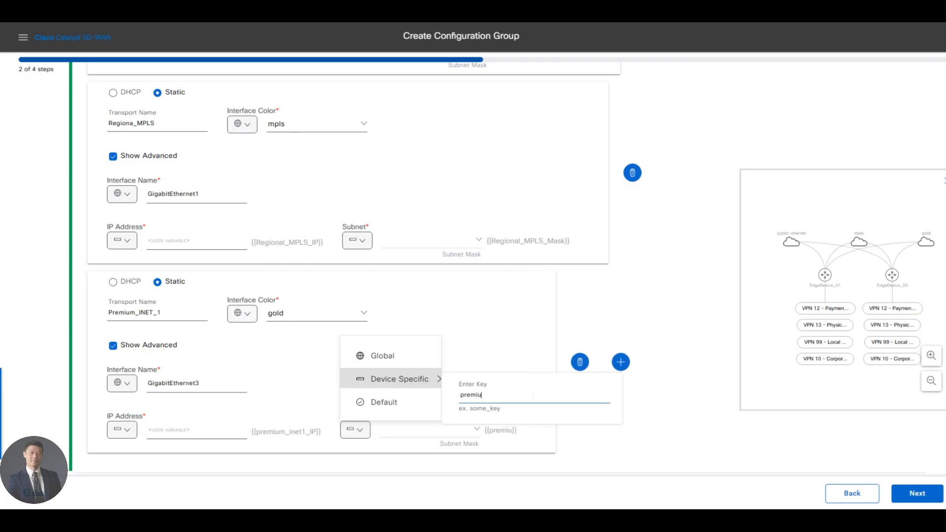
type("m_in")
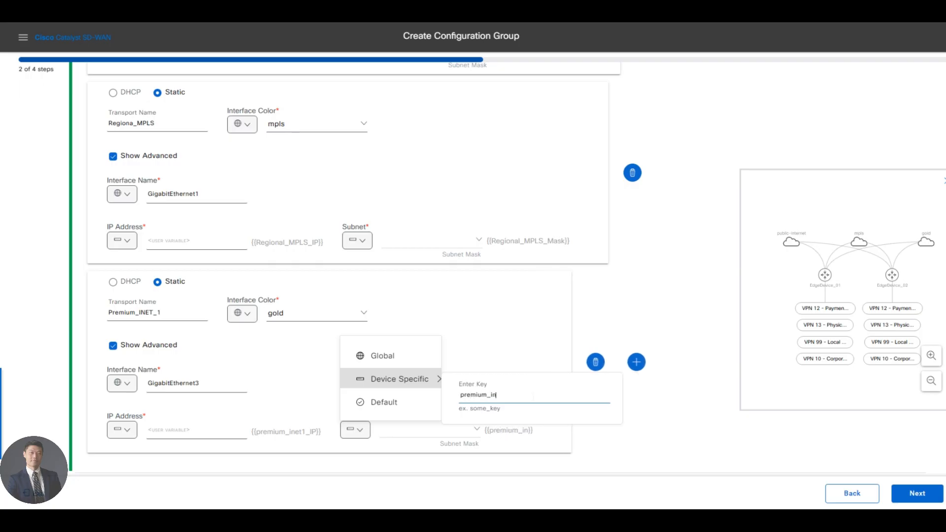
type("et11_")
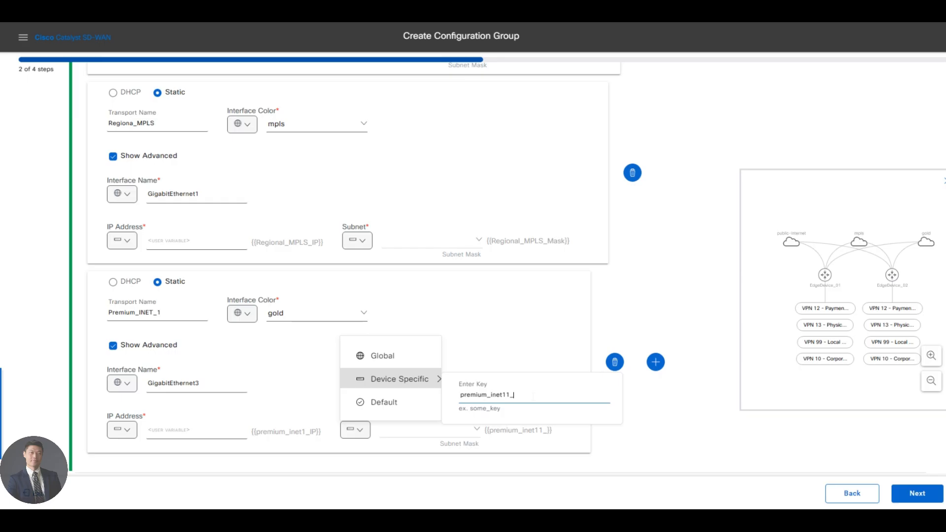
type("mak")
key("BackSpace")
key("BackSpace")
key("BackSpace")
key("BackSpace")
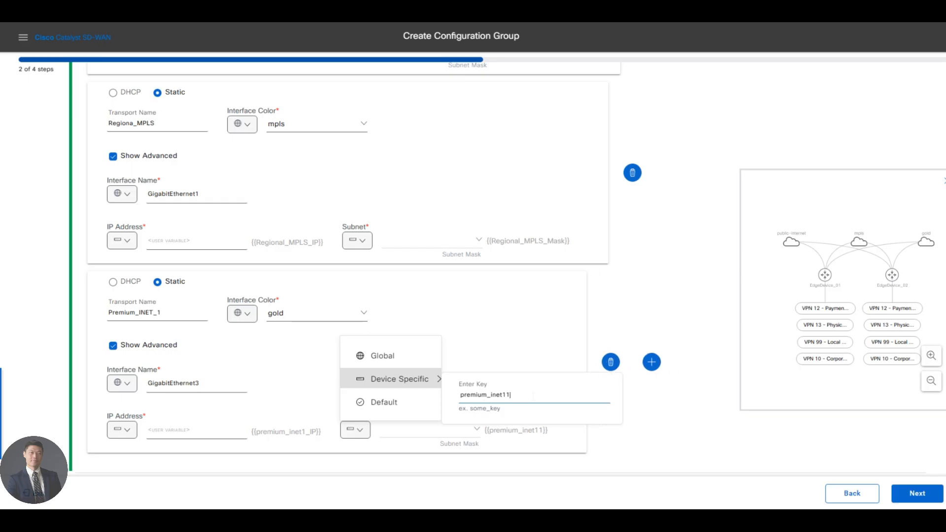
key("BackSpace")
type("_mask")
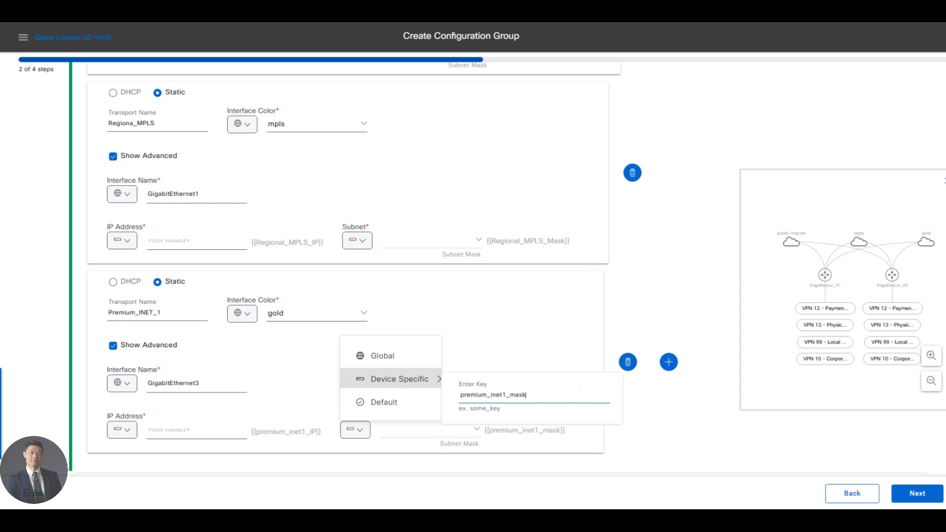
left_click(641, 368)
Add a fourth WAN transport with interface color silver and name it Premium_INET_2
scroll(643, 389, "down", 2)
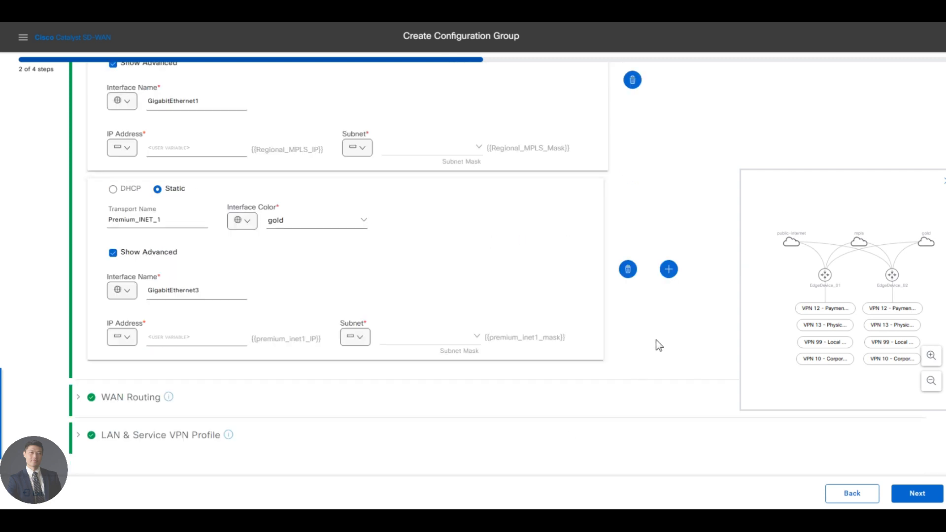
left_click(670, 273)
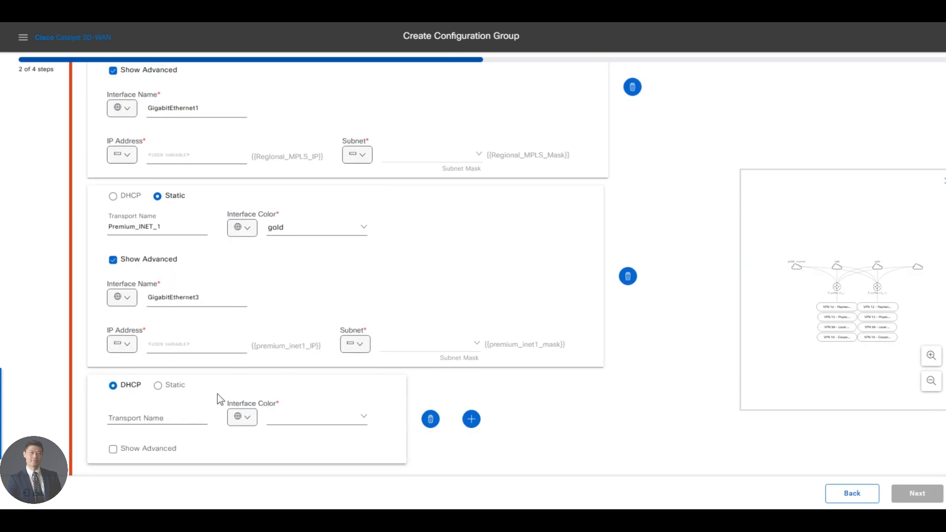
scroll(365, 397, "down", 1)
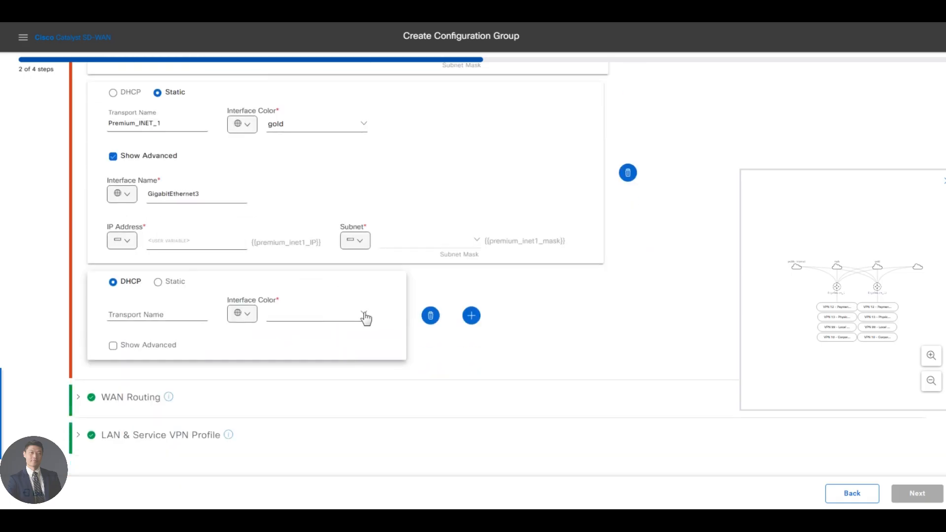
left_click(363, 318)
type("silver")
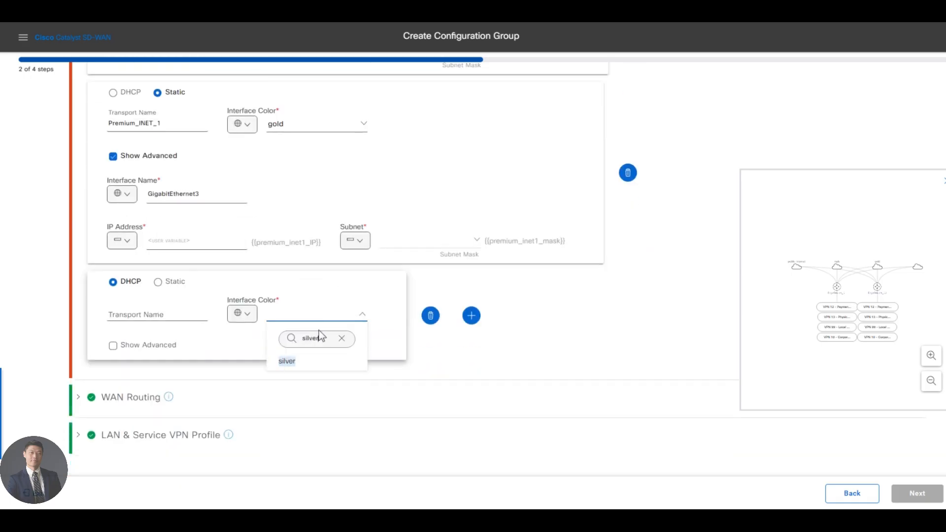
left_click(163, 318)
type("silver")
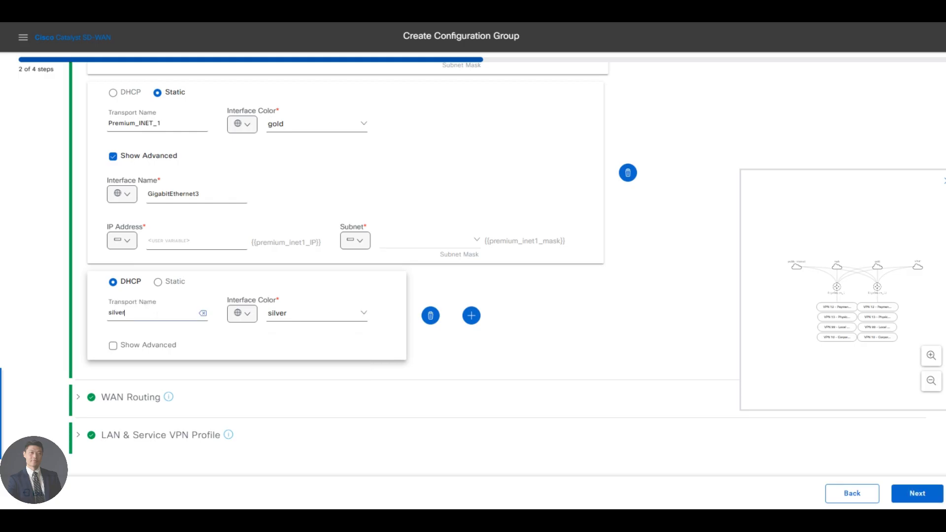
key("ctrl+a")
type("P")
key("BackSpace")
type("Premium_INET2")
key("BackSpace")
type("_2")
Show the advanced settings of Premium_INET_2 and switch its interface name to a global value
left_click(113, 346)
scroll(116, 345, "down", 1)
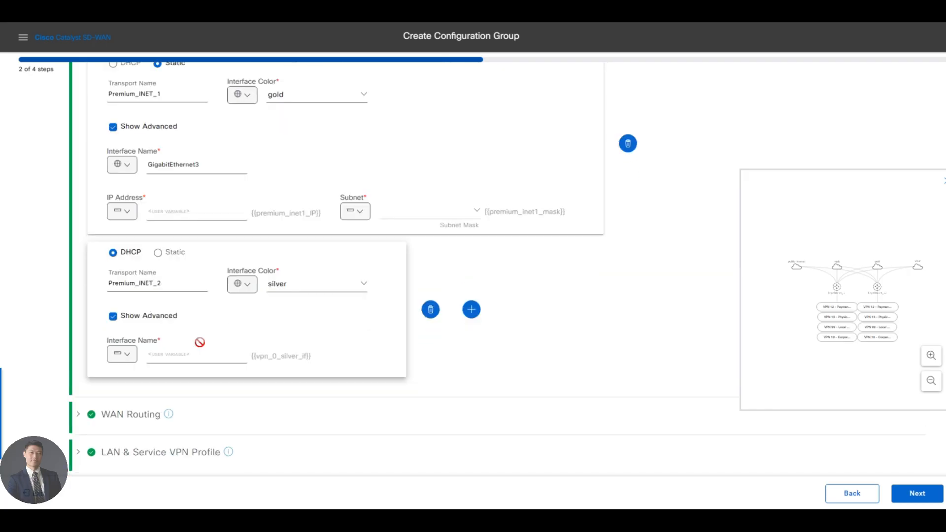
left_click(122, 338)
left_click(129, 343)
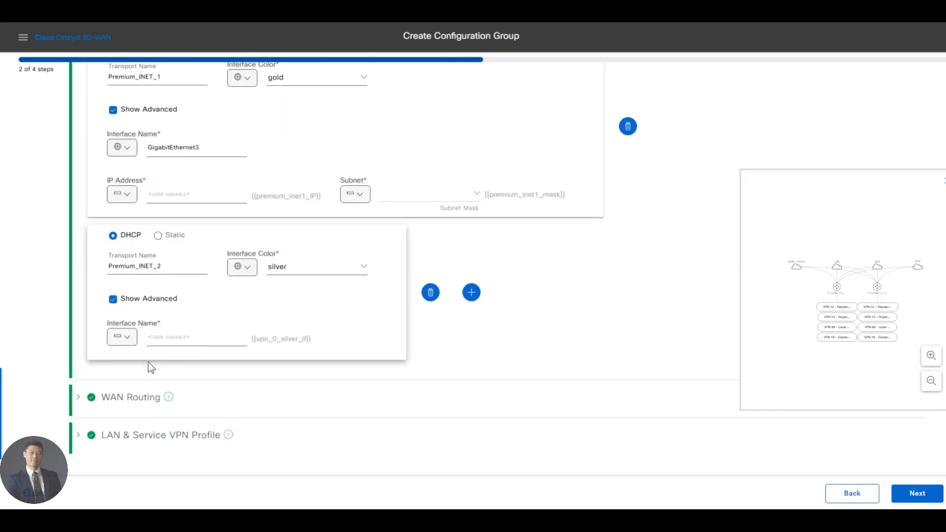
left_click(128, 339)
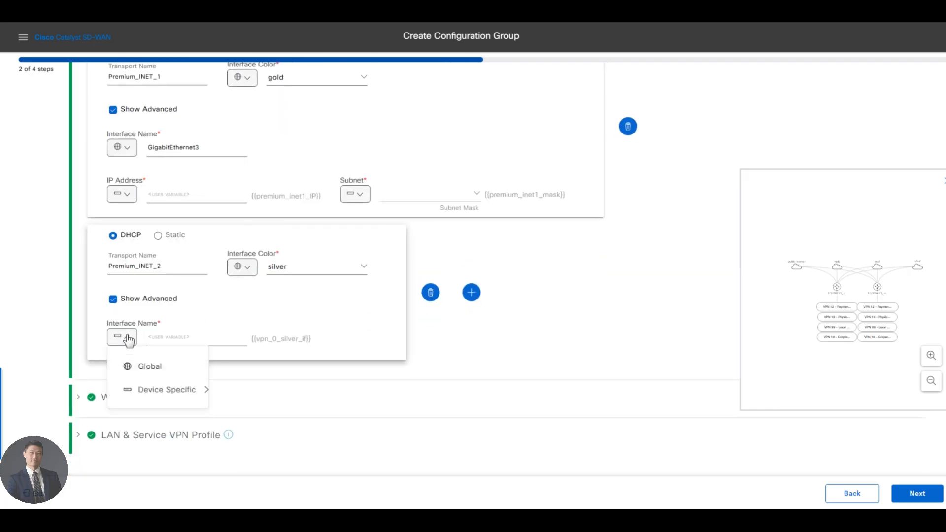
left_click(150, 366)
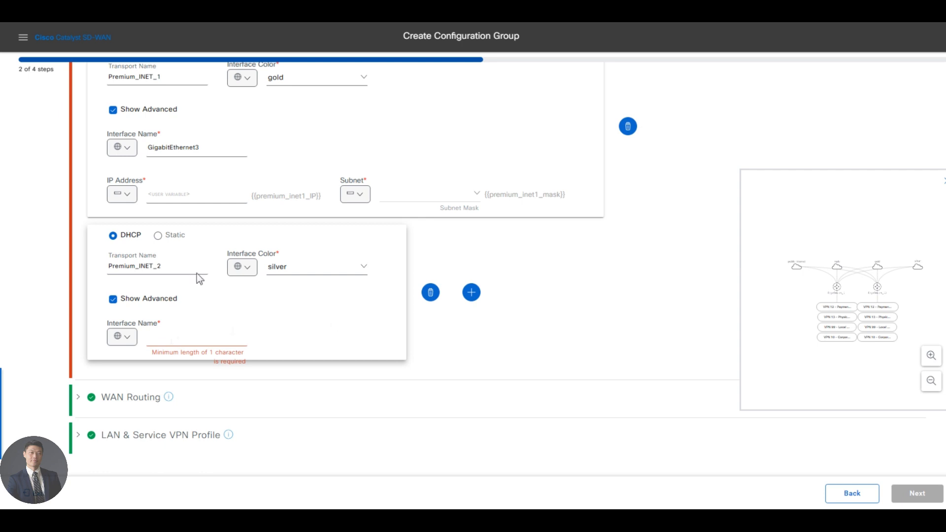
Change Premium_INET_2 to static addressing and set its interface name to GigabitEthernet4
left_click(158, 236)
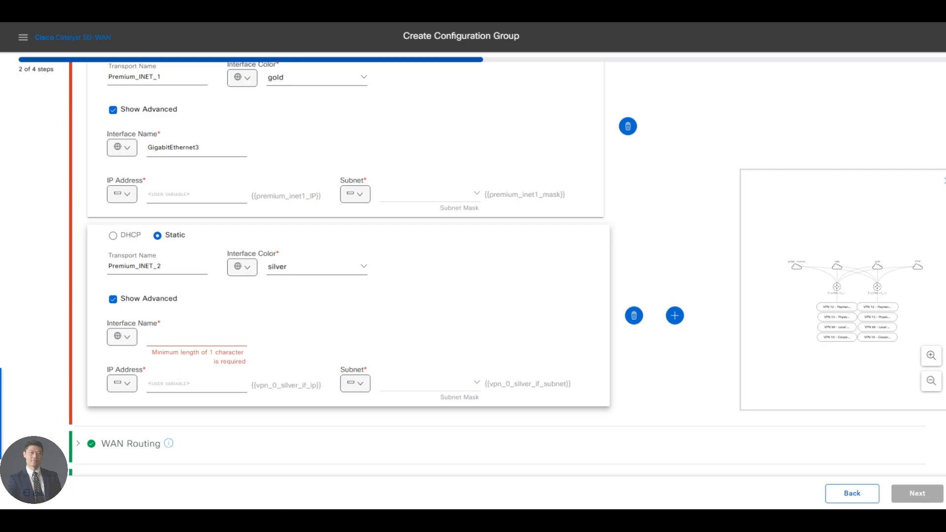
type("GigabitEthernet3")
key("BackSpace")
type("4")
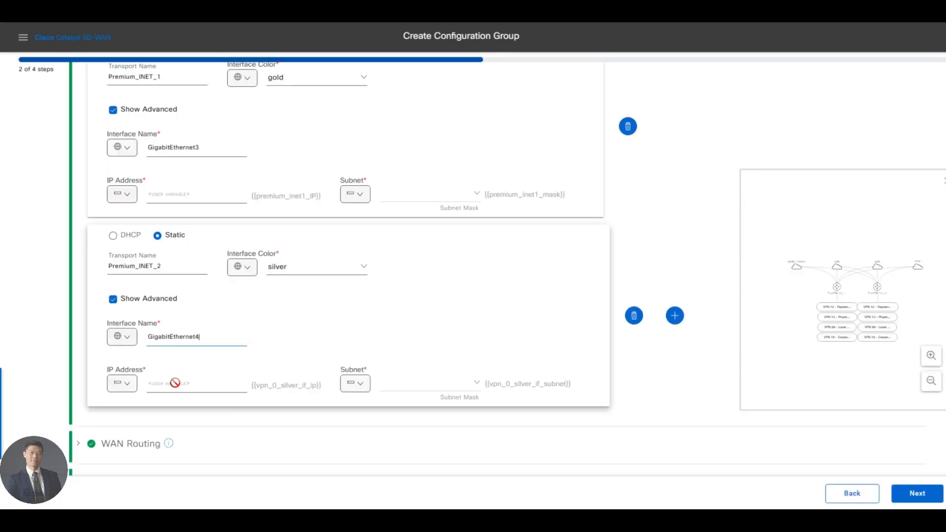
Set the IP address of Premium_INET_2 to the device-specific variable premium_inet2_ip
left_click(123, 387)
left_click(127, 388)
mouse_move(180, 436)
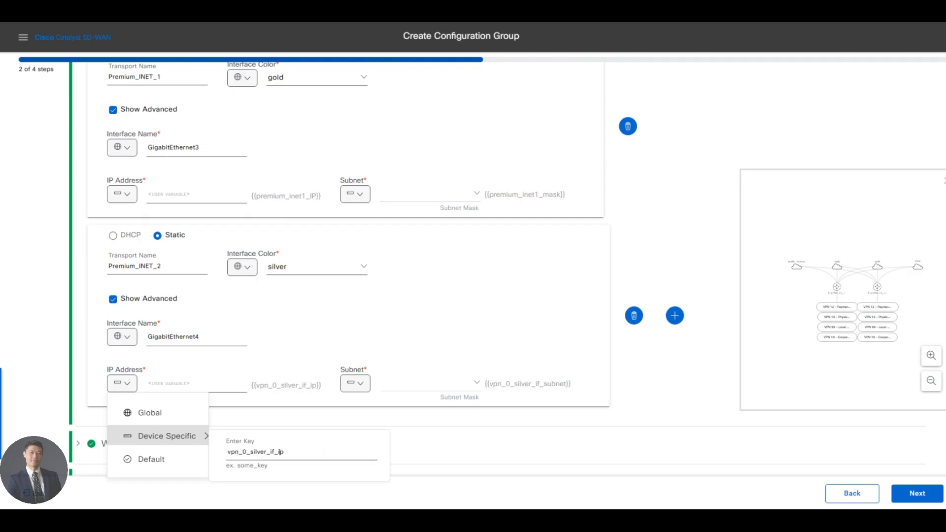
double_click(322, 452)
type("premium_")
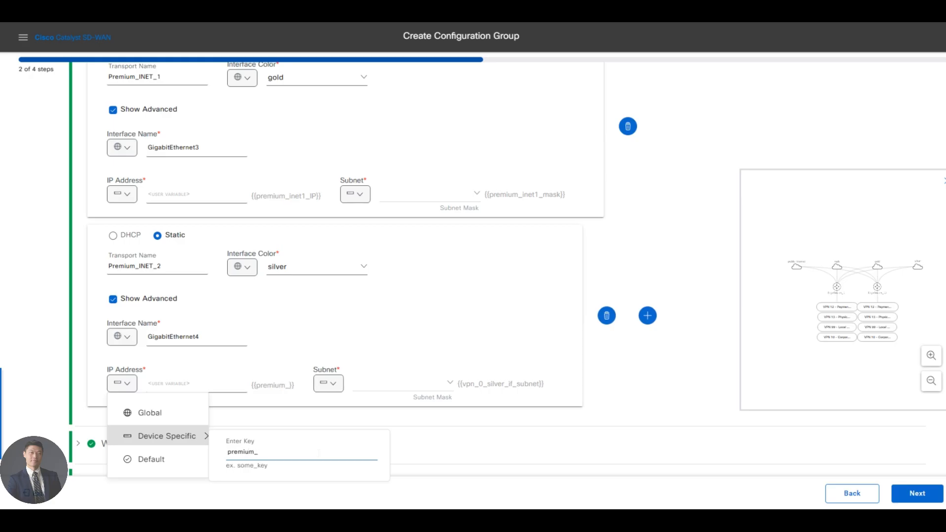
type("inet2_")
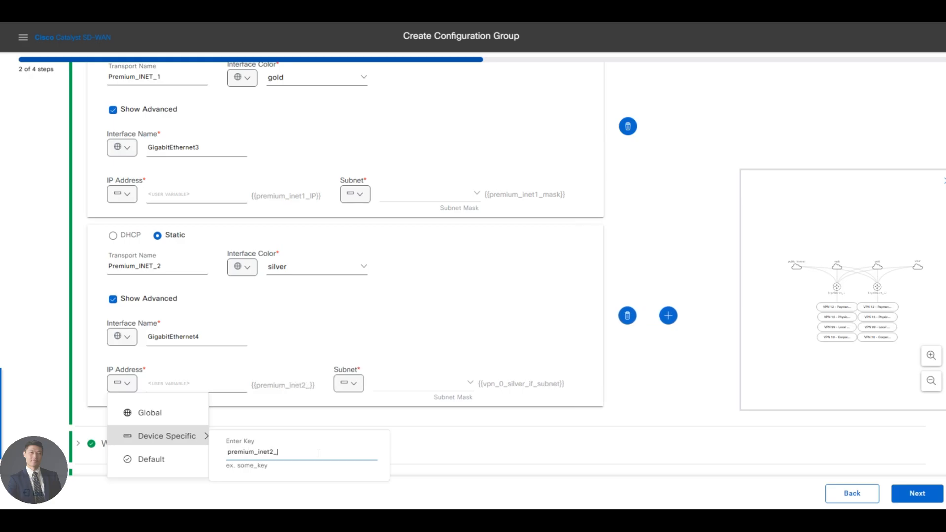
type("ip")
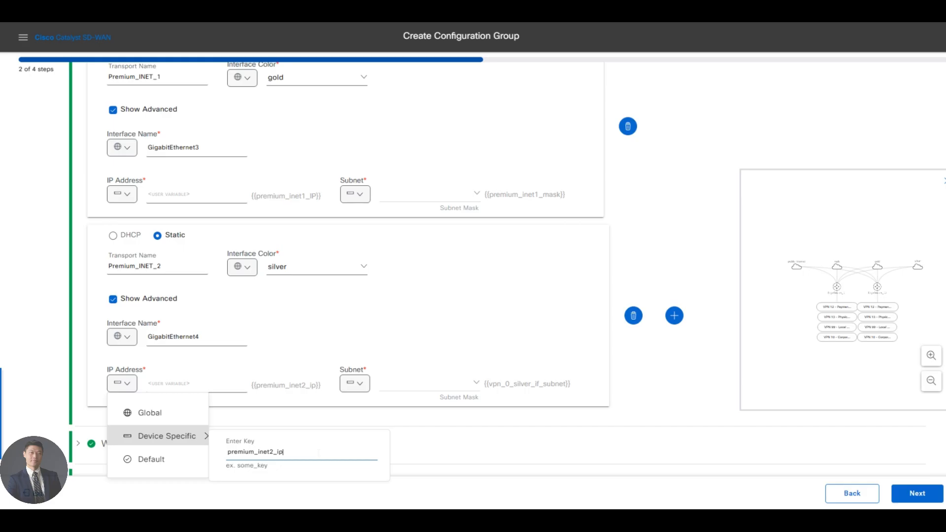
left_click(417, 431)
Set the subnet of Premium_INET_2 to the device-specific variable premium_inet2_mask
left_click(350, 384)
mouse_move(412, 444)
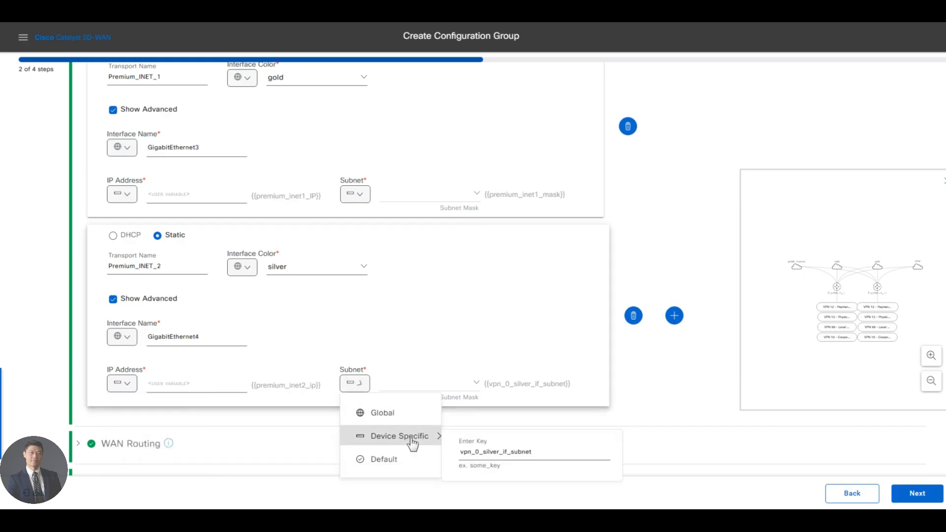
left_click_drag(531, 452, 444, 454)
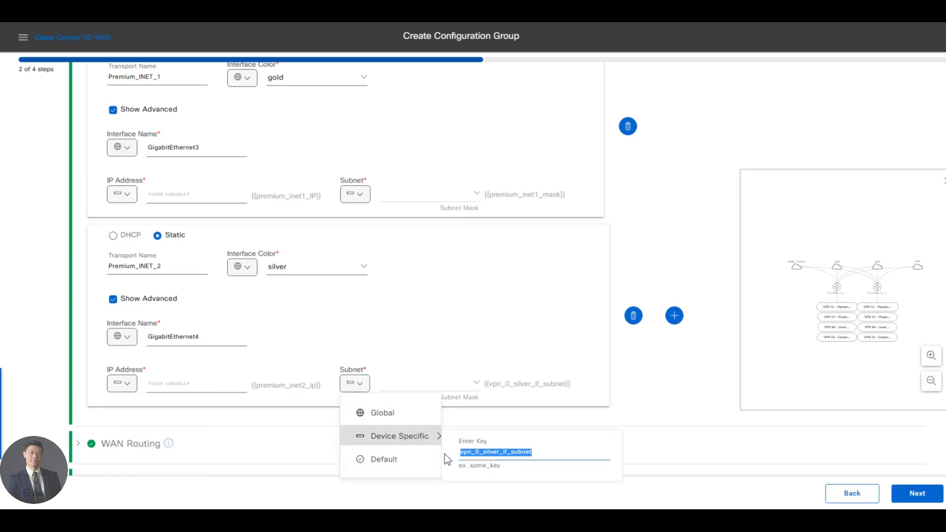
type("pr")
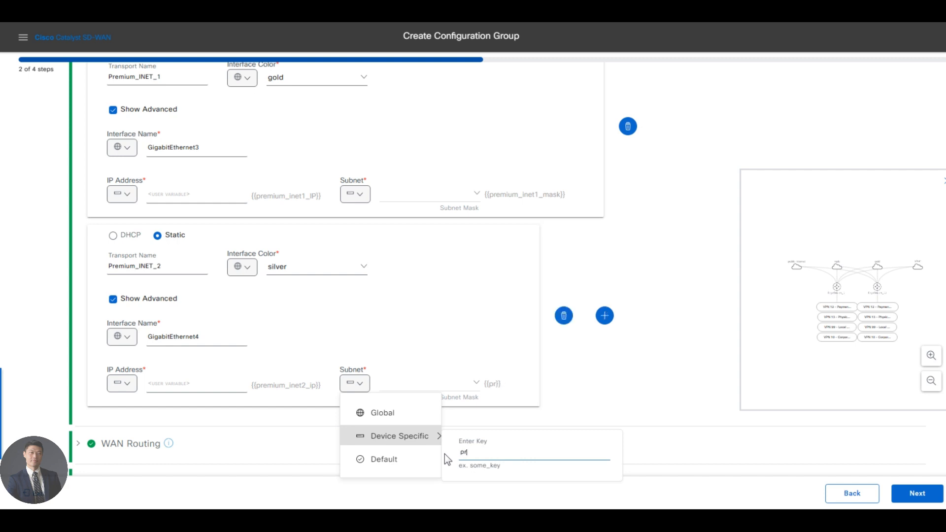
type("emium_")
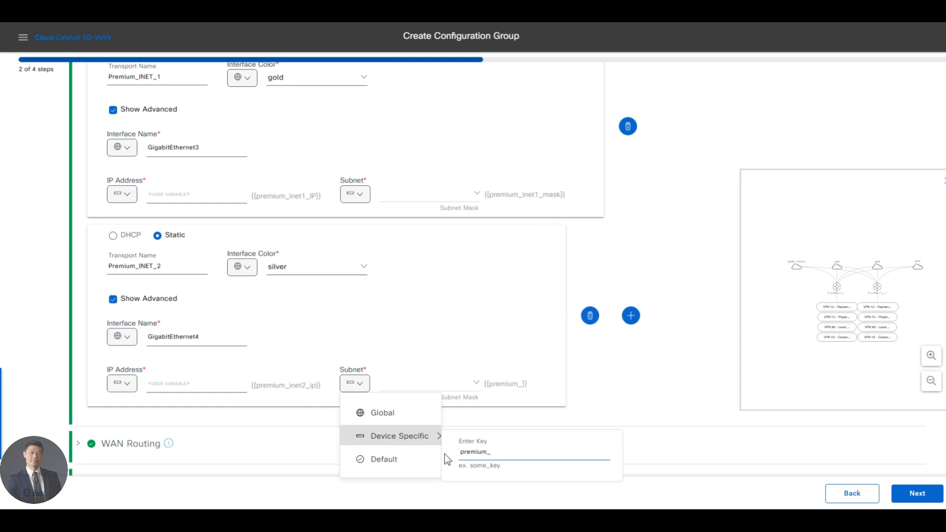
type("inet2_")
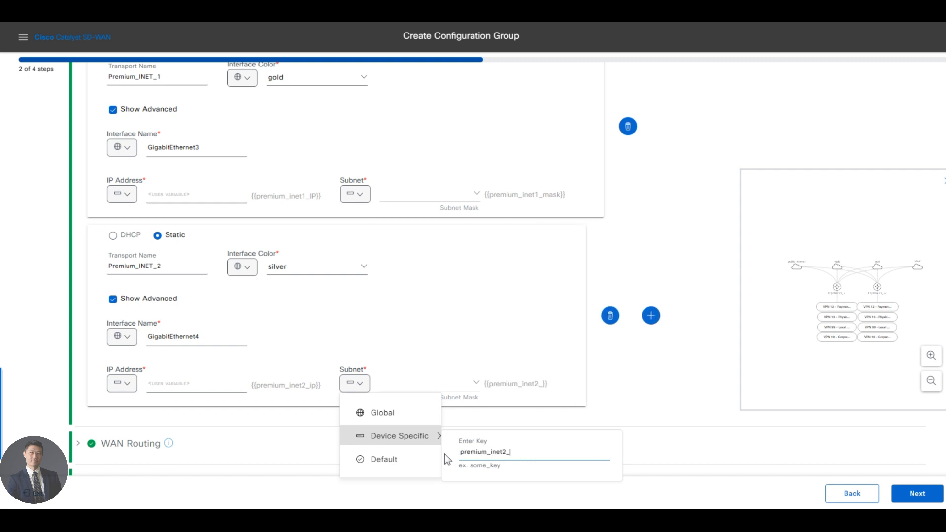
type("mask")
key("Return")
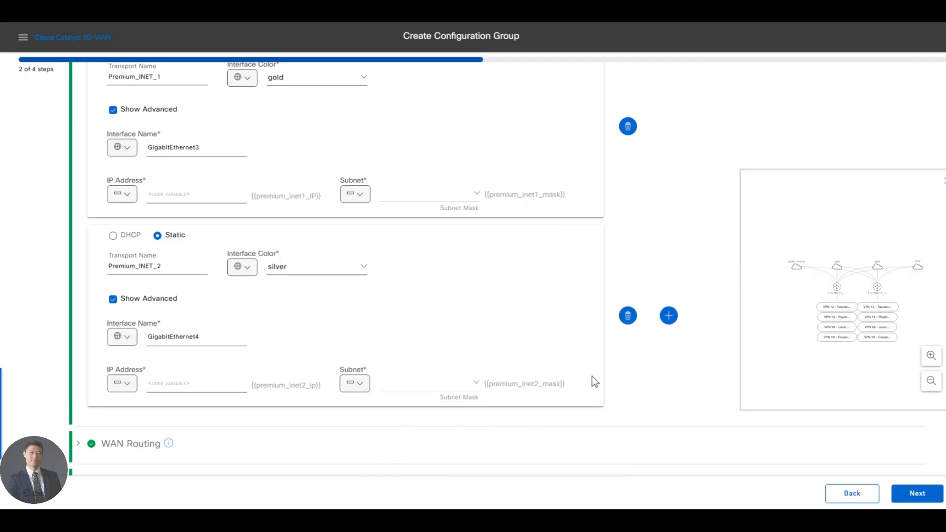
scroll(58, 250, "up", 5)
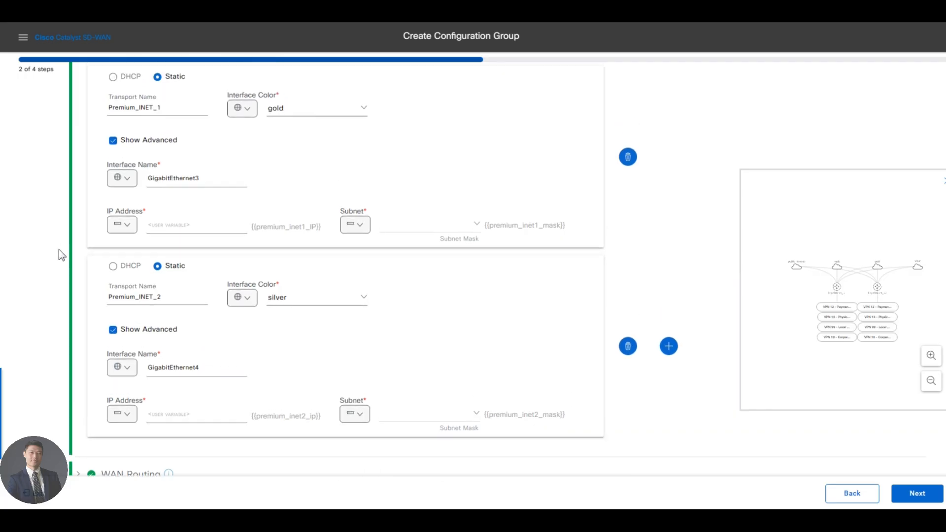
Collapse the WAN Interfaces section and add a Static IPv4 route under WAN Routing
scroll(60, 249, "up", 7)
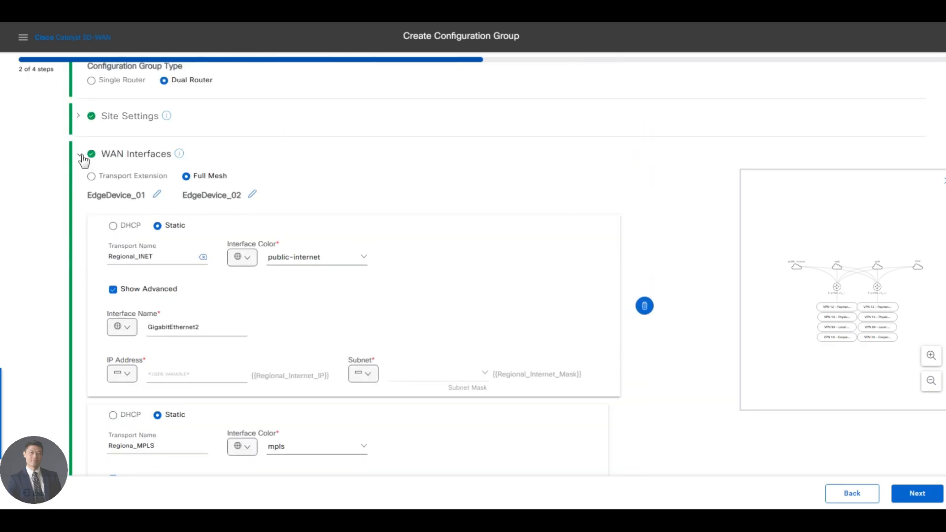
left_click(83, 158)
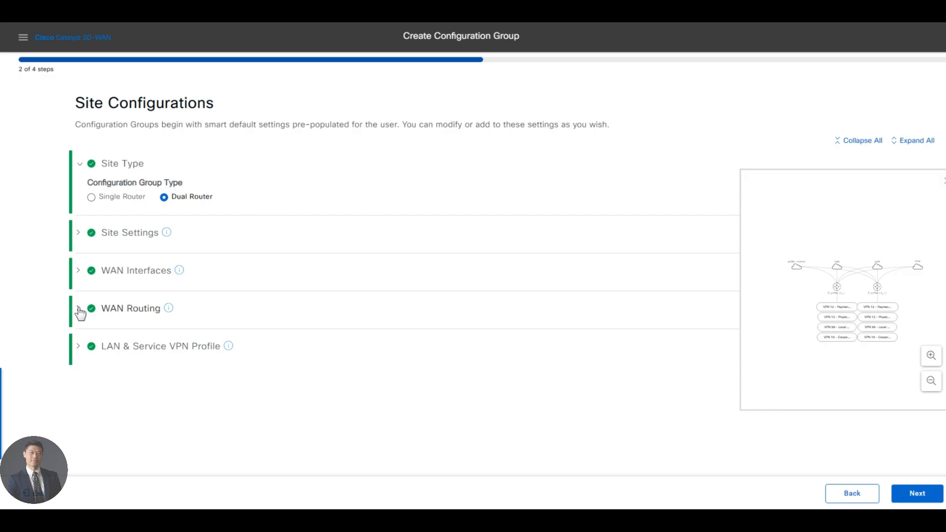
left_click(79, 309)
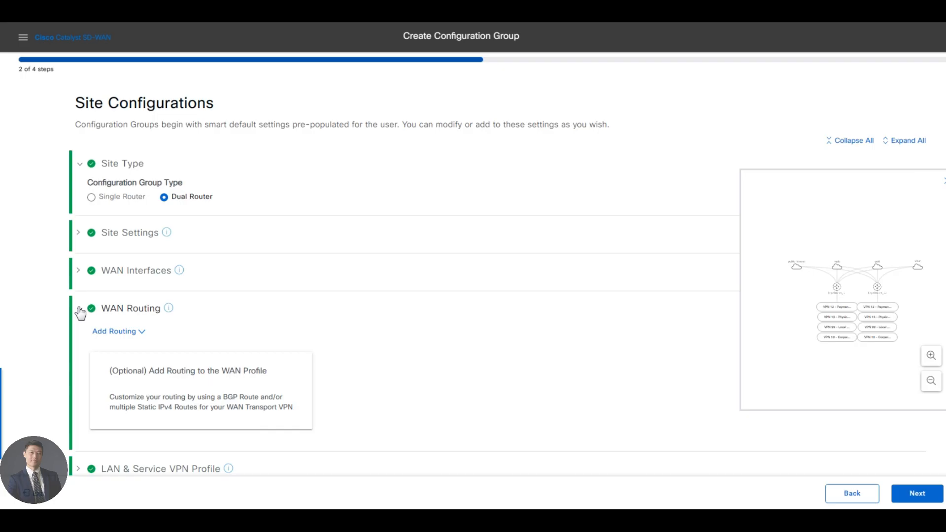
left_click(116, 330)
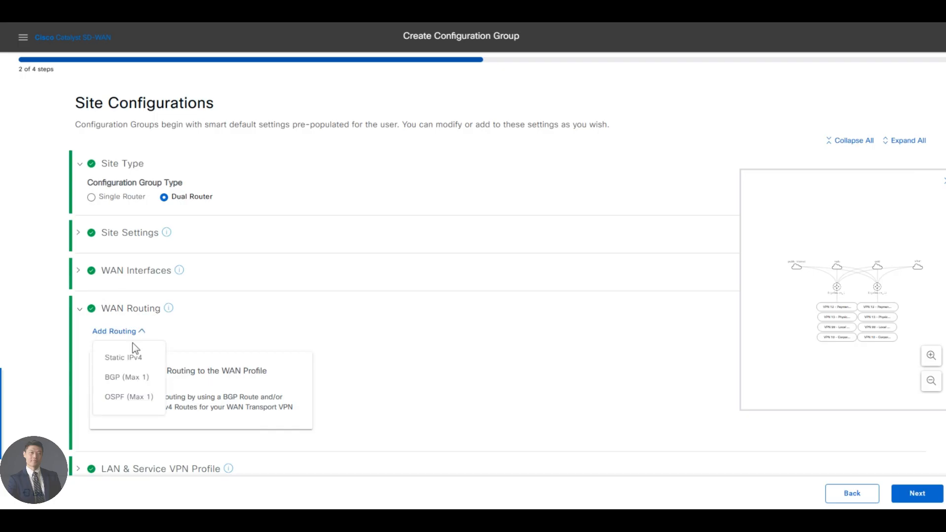
left_click(131, 358)
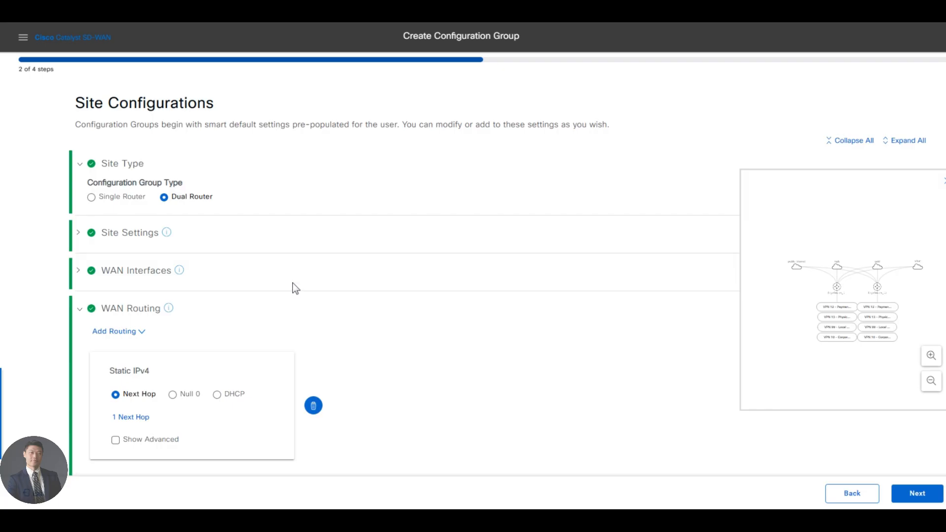
Examine the static IPv4 route's advanced settings, including the value options for its network address, and hide them again
scroll(291, 332, "down", 2)
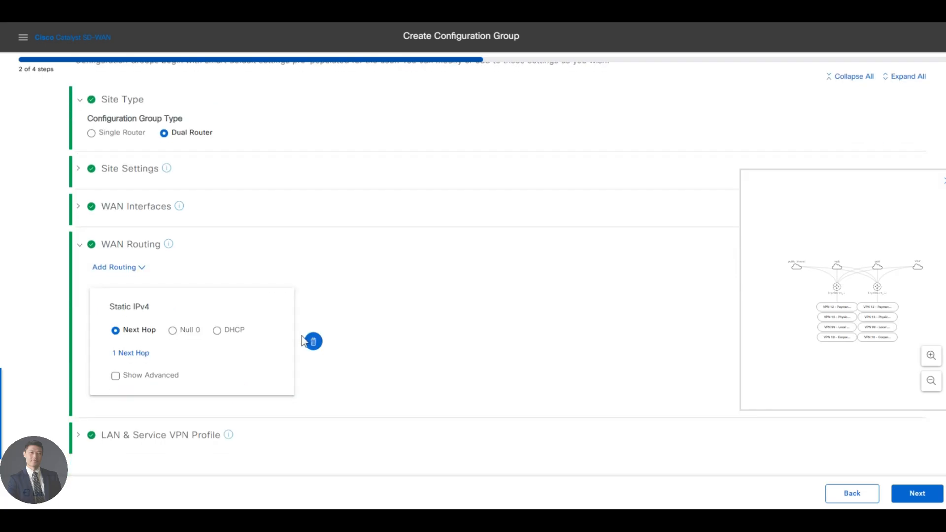
left_click(117, 377)
left_click(125, 416)
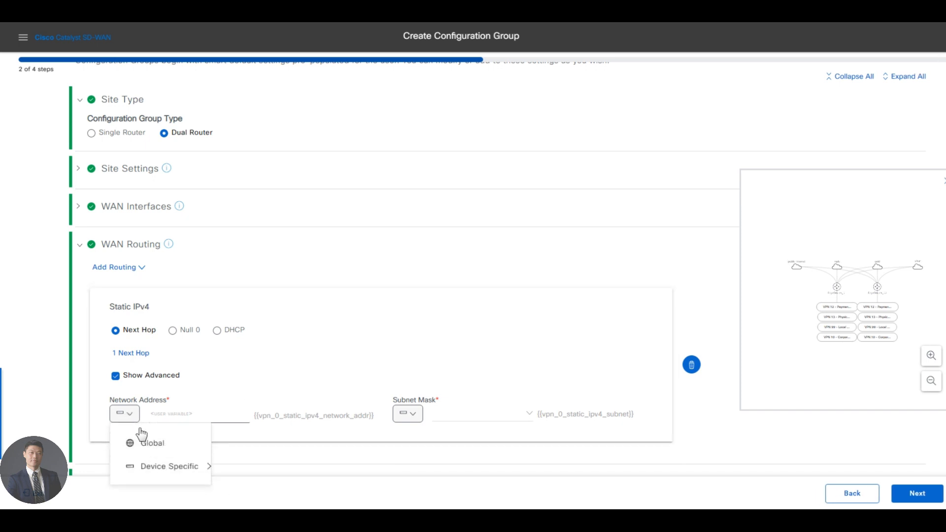
left_click(127, 414)
left_click(116, 377)
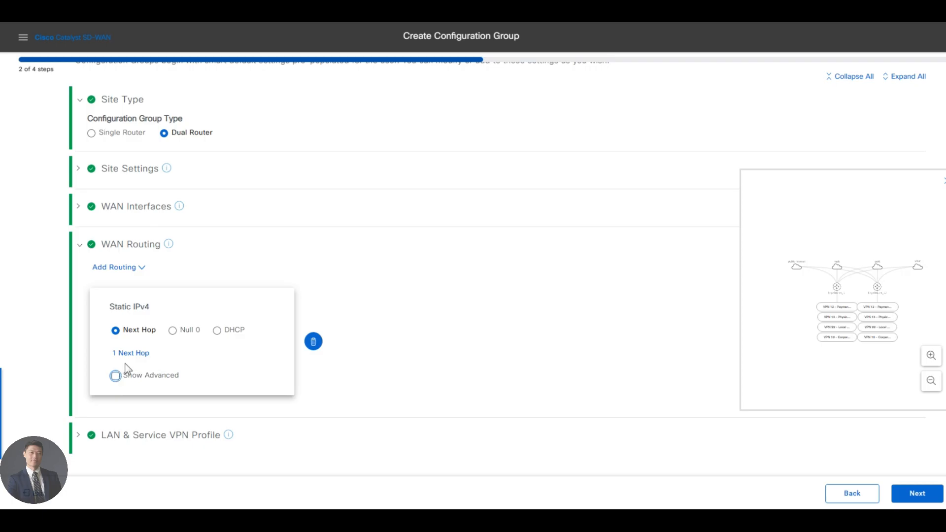
left_click(116, 377)
left_click(129, 414)
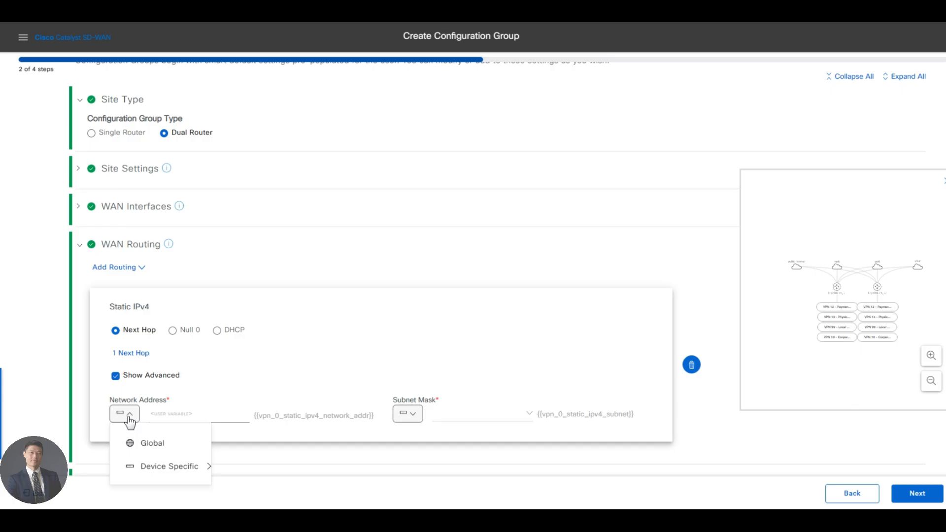
left_click(115, 376)
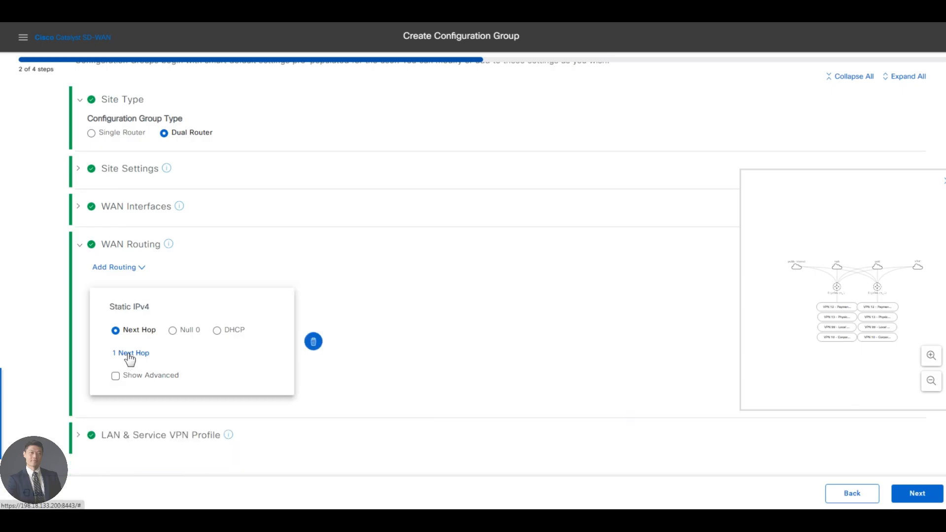
Set the static IPv4 route's first gateway IP address to the device-specific variable Regional_Internet_next_Hop
left_click(131, 353)
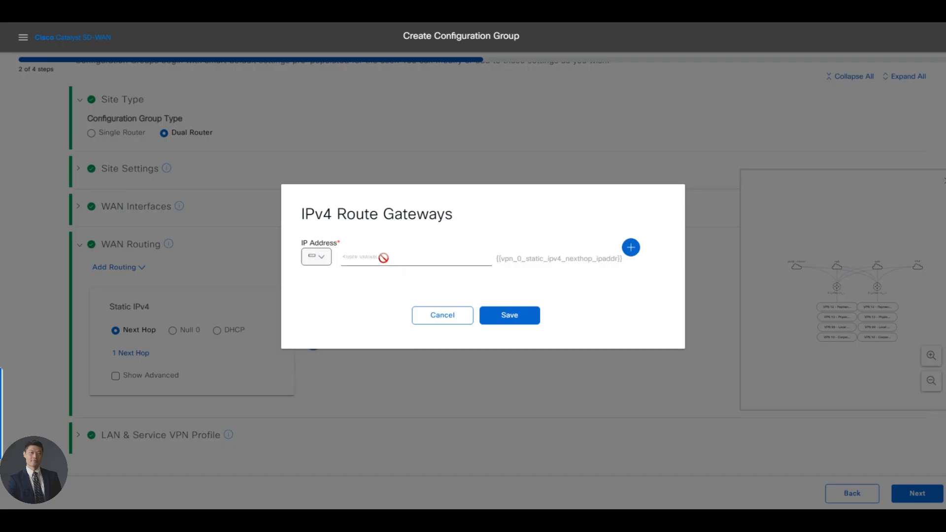
left_click(319, 257)
mouse_move(359, 308)
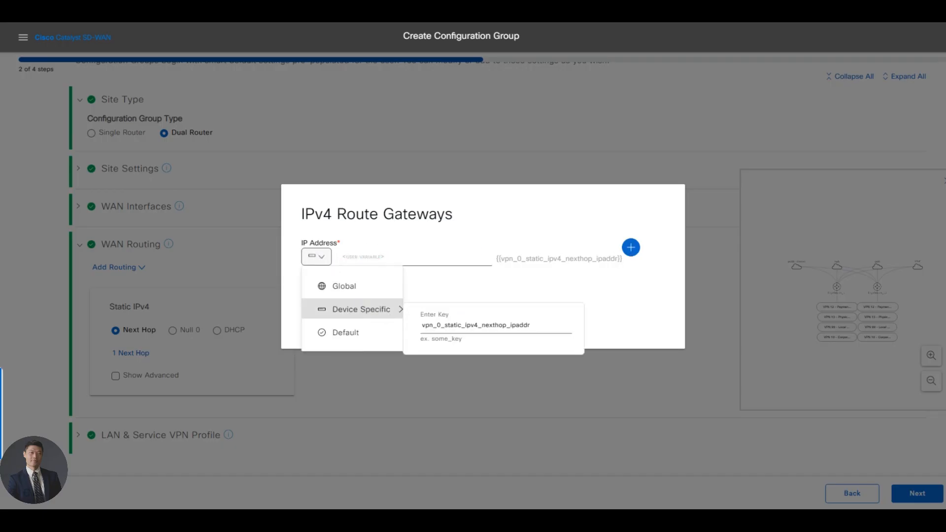
double_click(475, 325)
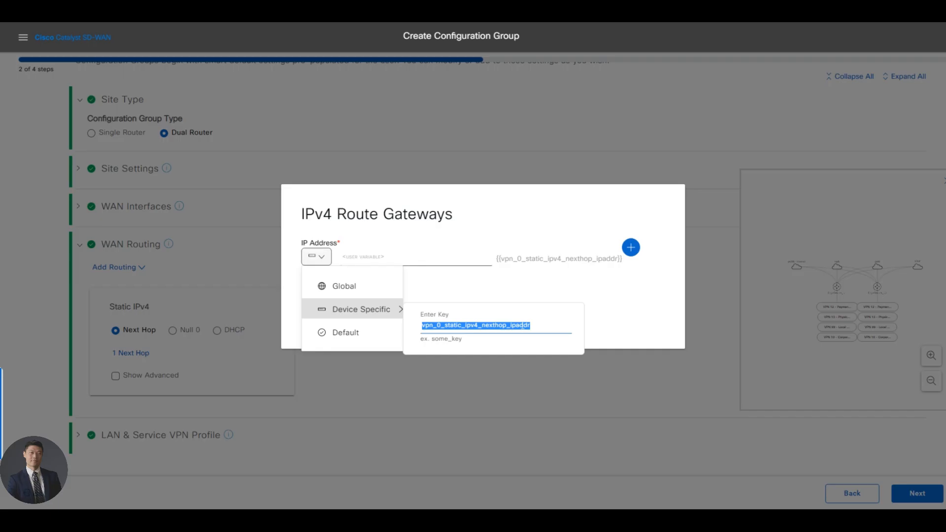
type("Re")
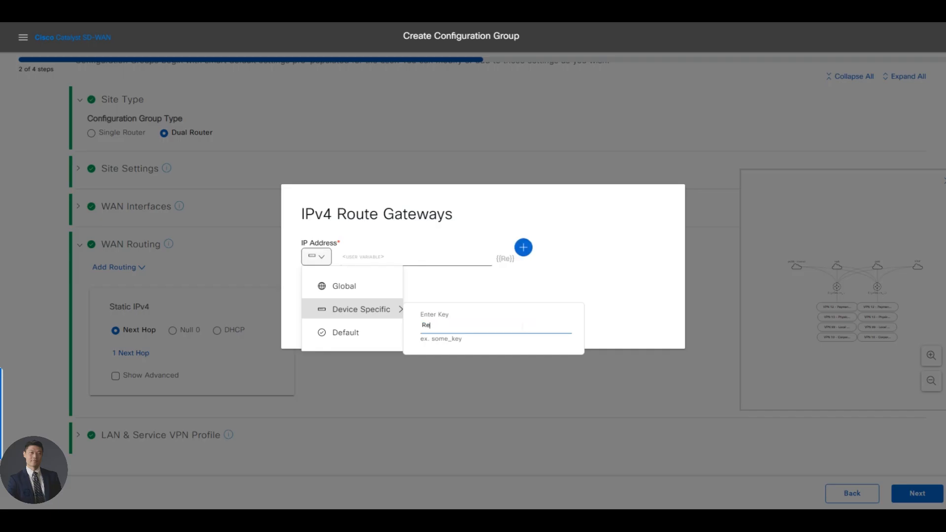
type("gional_I")
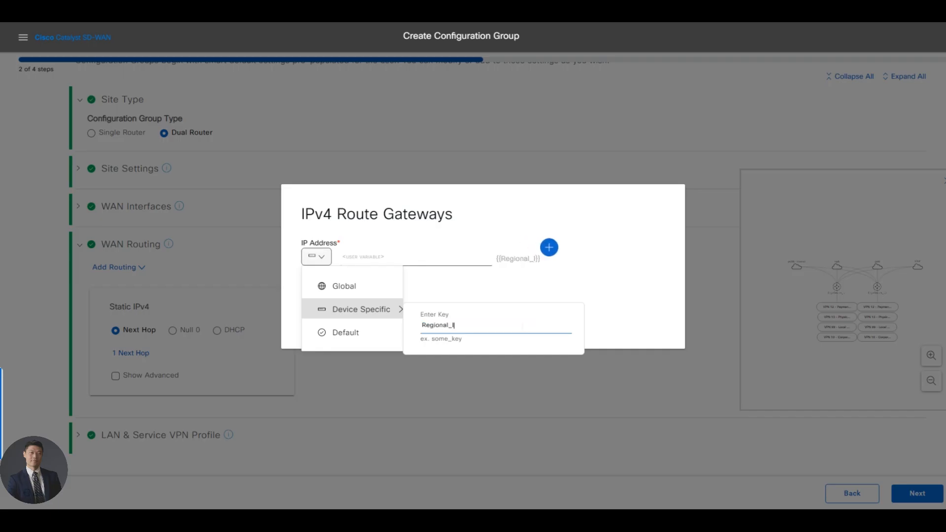
type("nternet_")
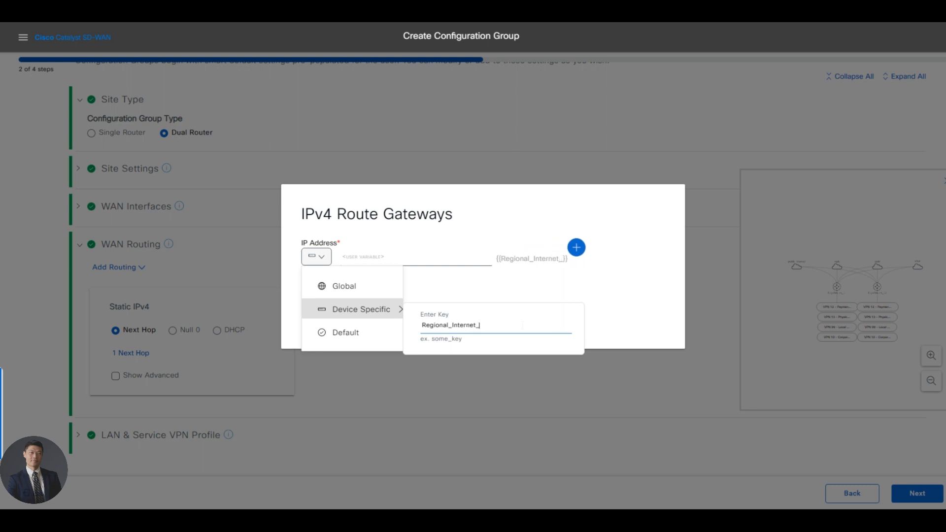
type("next_H")
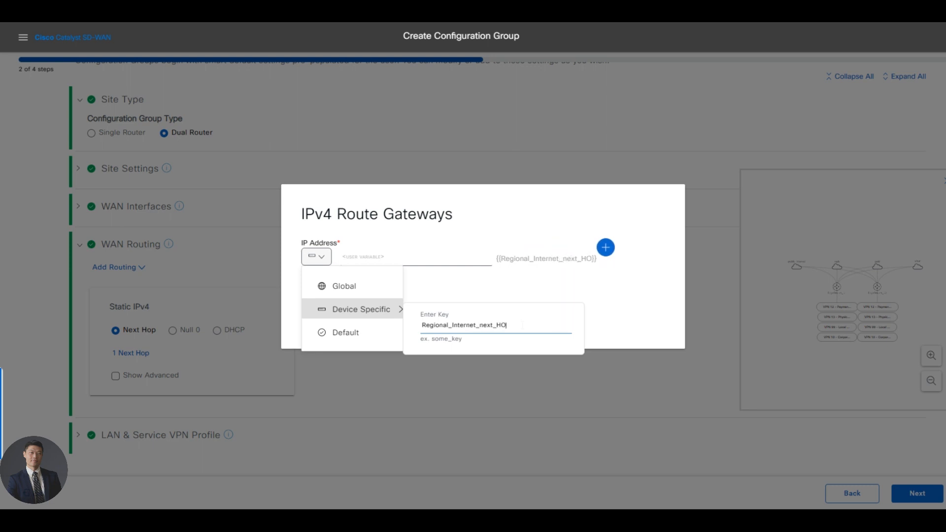
type("O")
key("BackSpace")
type("op")
left_click(615, 248)
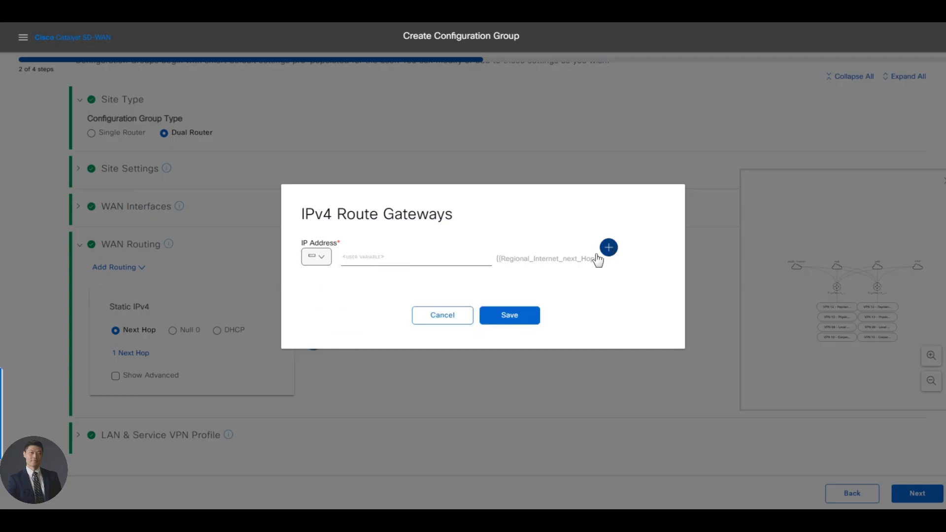
Add a second route gateway with its IP address set to the device-specific variable Regional_MPLS_Next_Hop
left_click(603, 252)
left_click(317, 281)
mouse_move(382, 335)
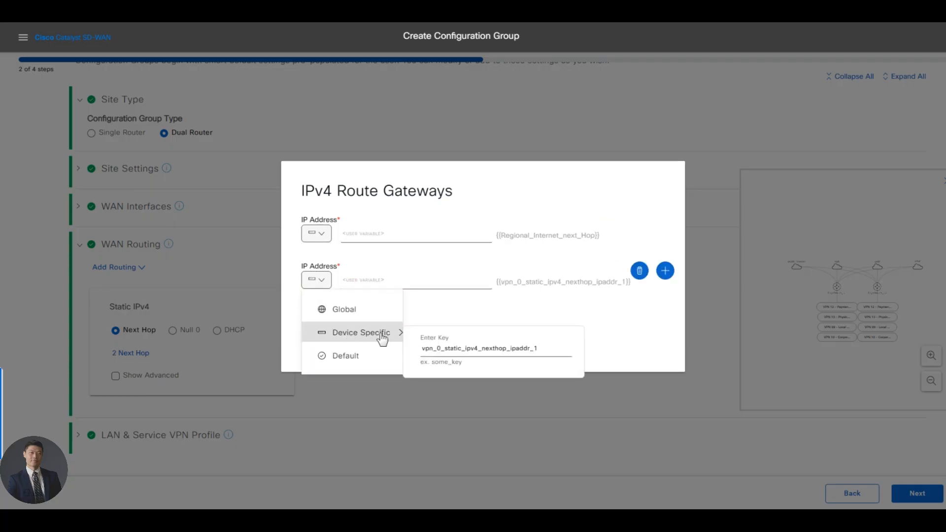
double_click(511, 348)
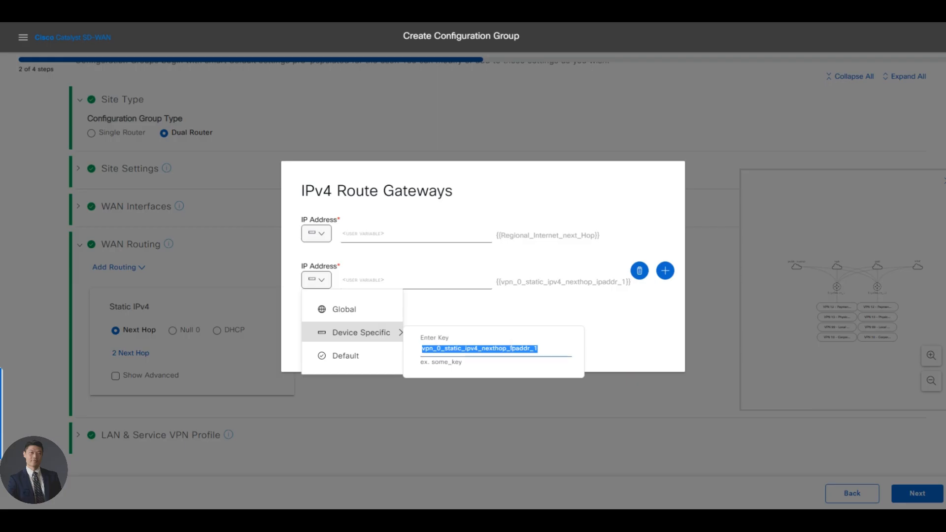
type("Regional")
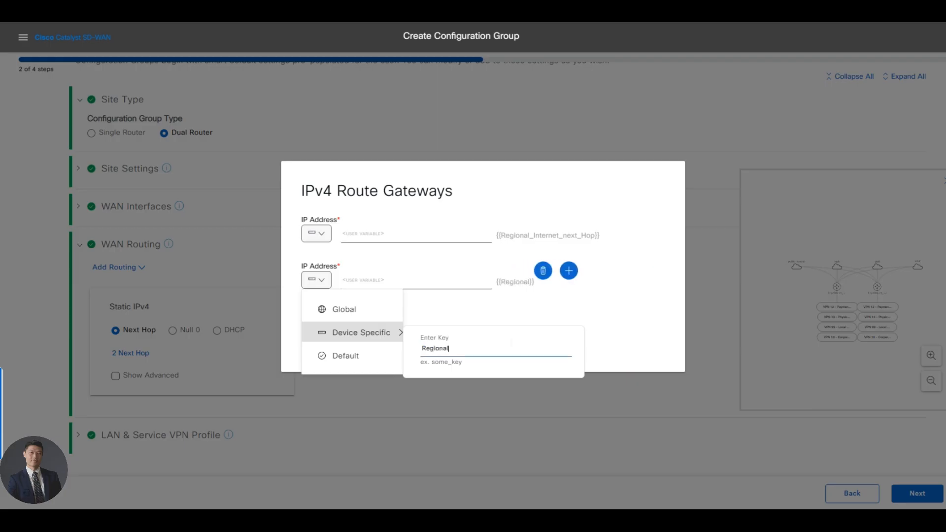
type("_MPLS")
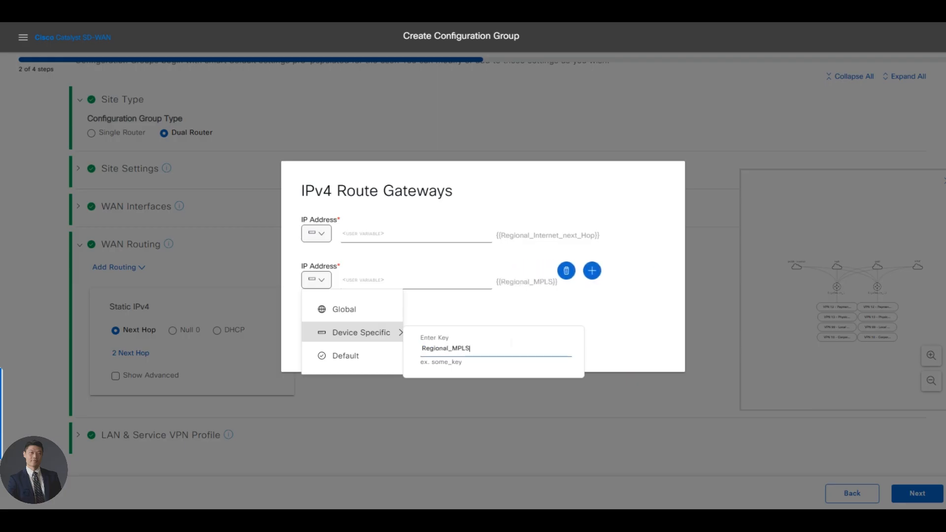
type("_Next_Hop")
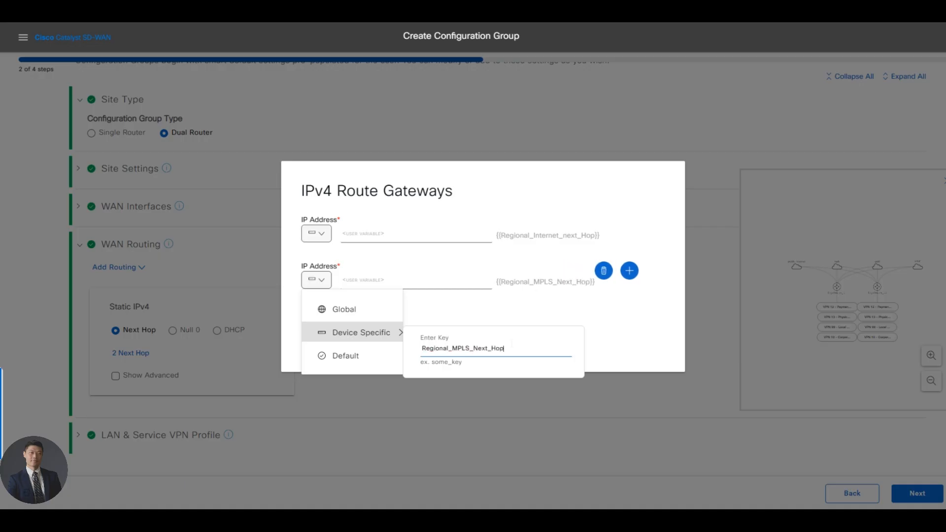
left_click(605, 312)
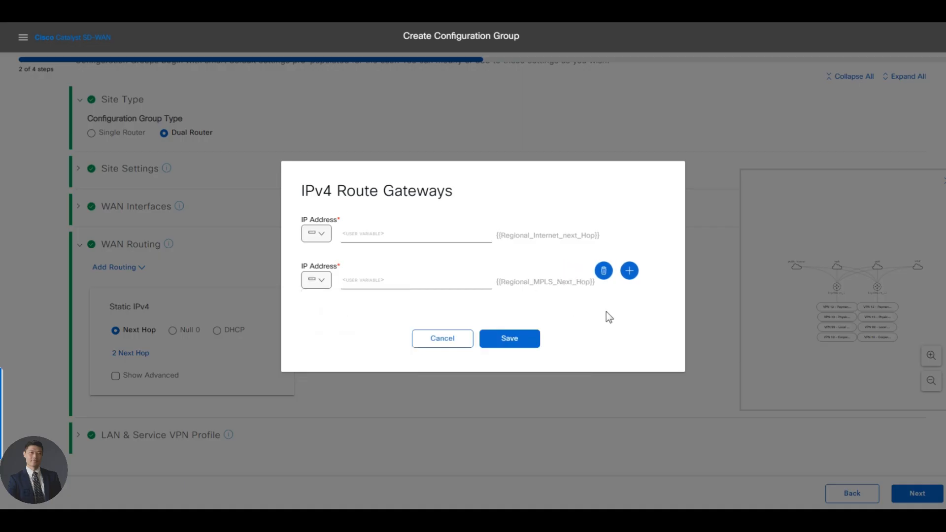
Add a third route gateway with its IP address set to the device-specific variable premium_inet1_next_hop
left_click(629, 271)
left_click(317, 303)
mouse_move(344, 354)
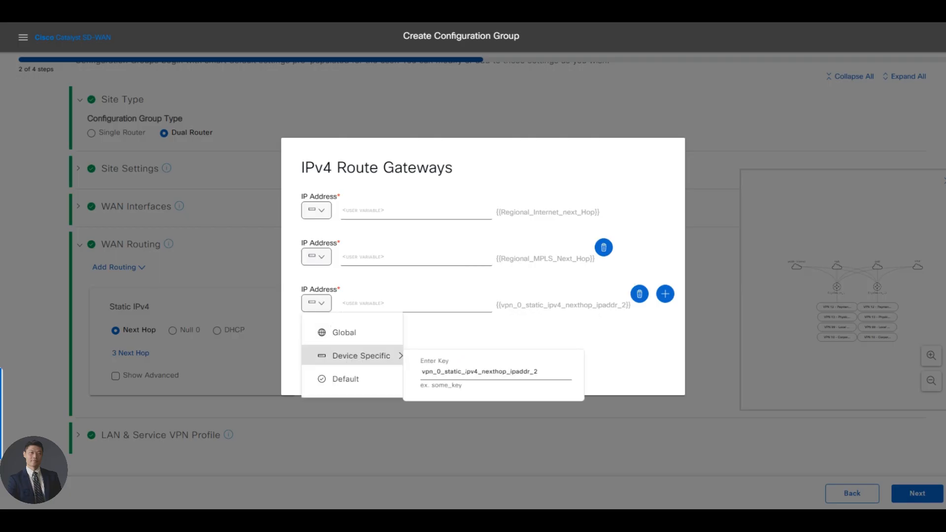
double_click(475, 372)
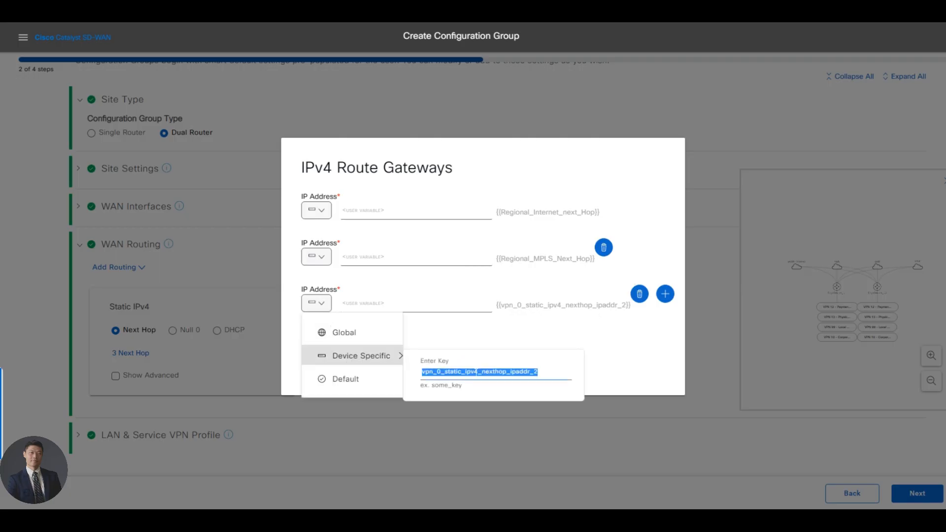
type("premium")
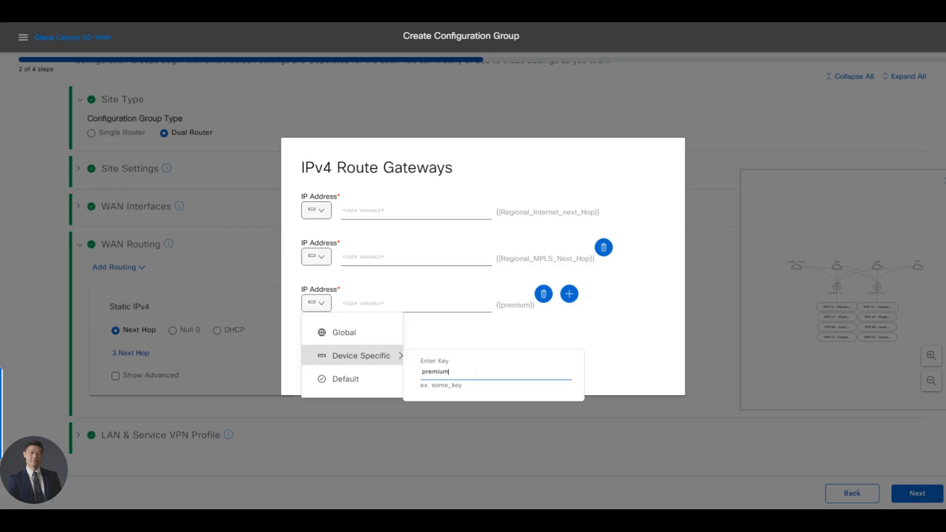
type("_inet1")
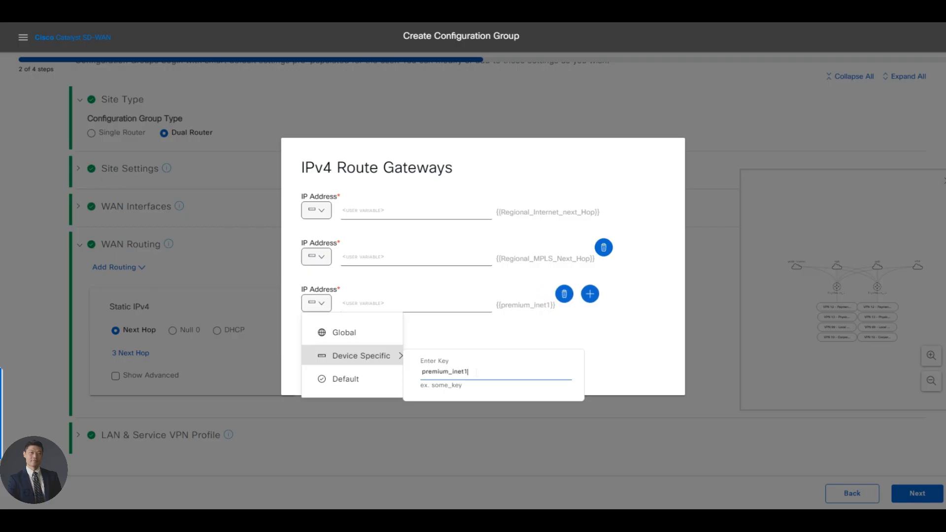
type("_next_hop")
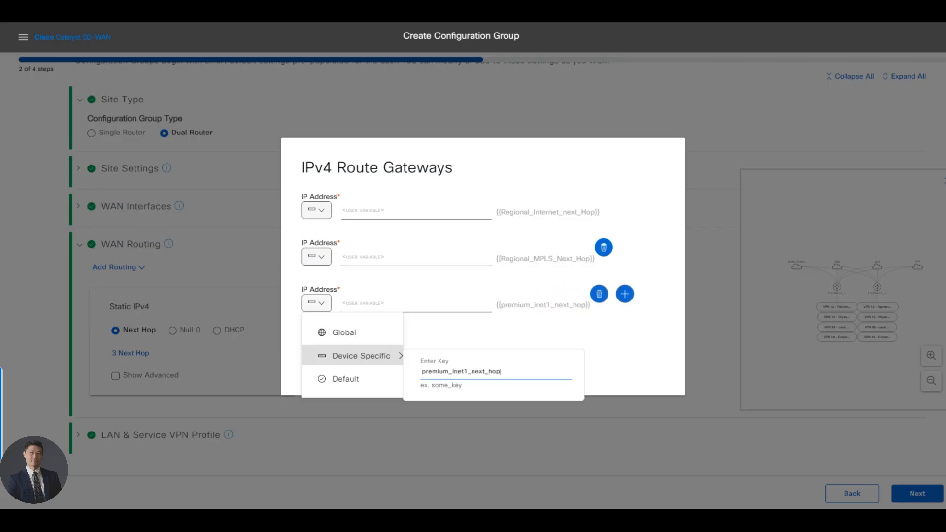
left_click(559, 304)
Add a fourth route gateway with its IP address set to the device-specific variable premium_inet2_next_hop
left_click(626, 297)
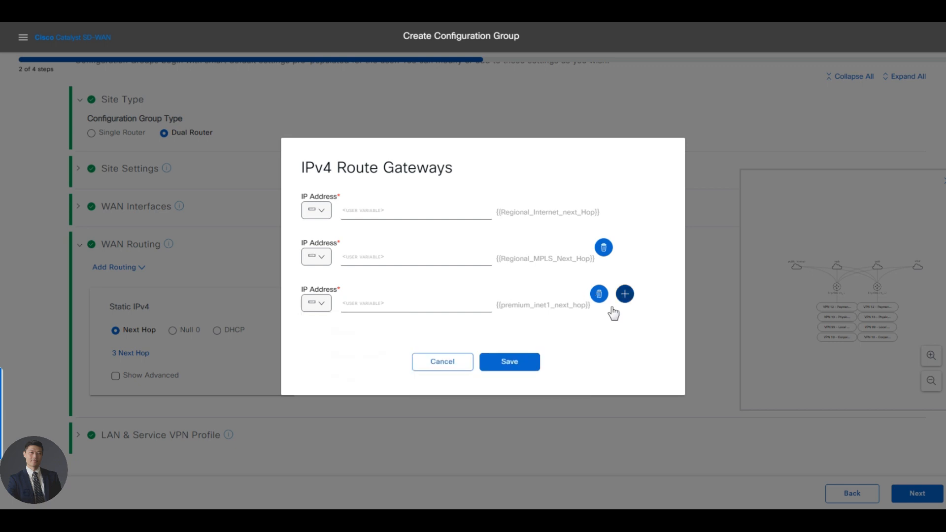
left_click(316, 326)
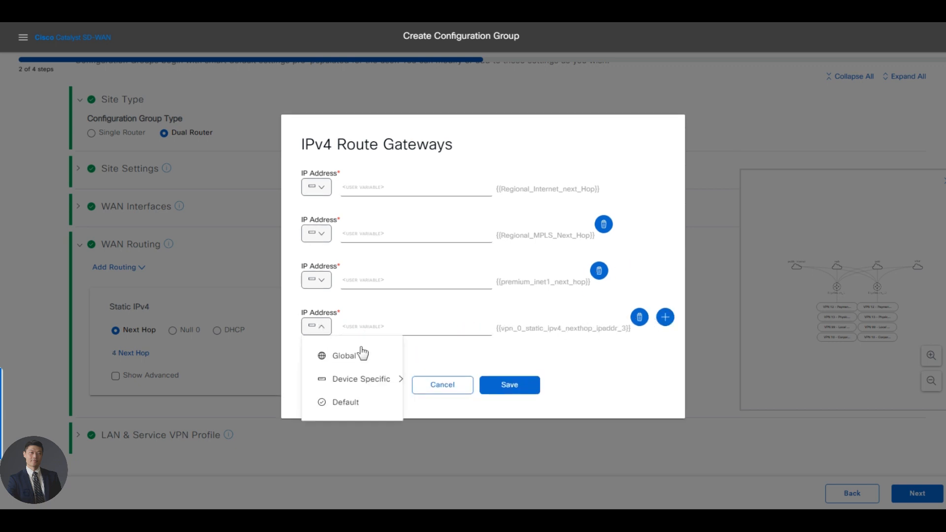
mouse_move(379, 381)
left_click(478, 395)
double_click(478, 394)
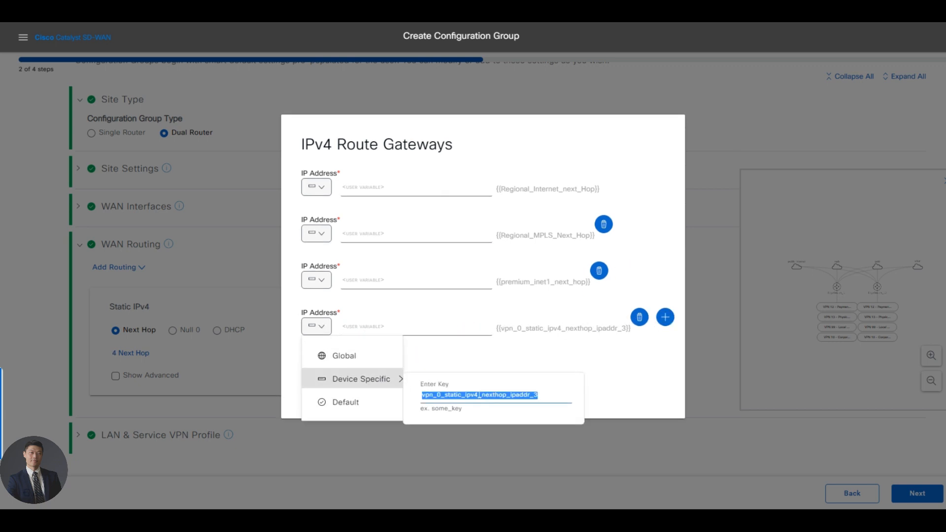
type("premiu")
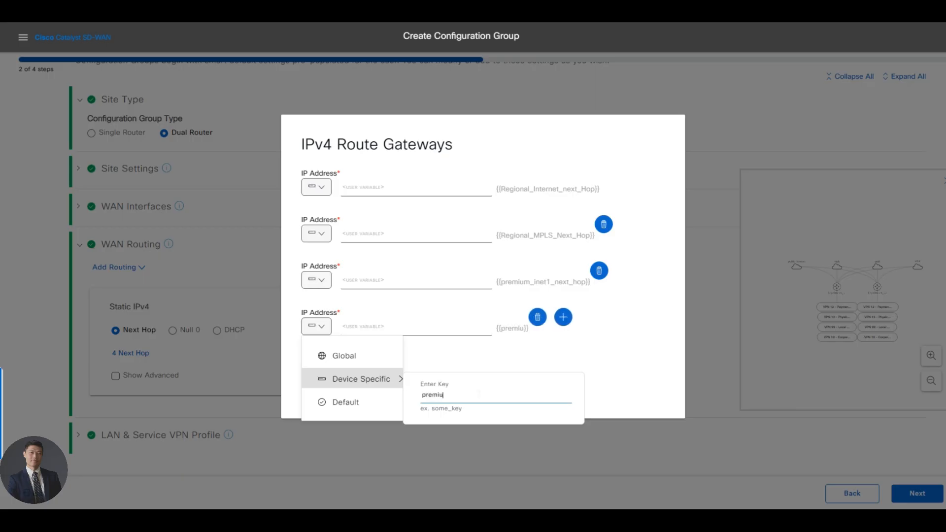
type("m_inet2")
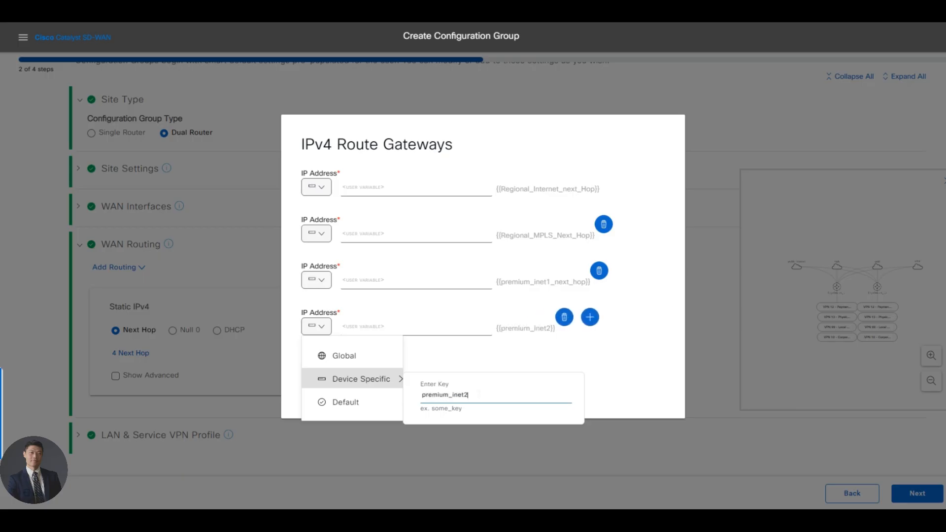
type("_next_hop")
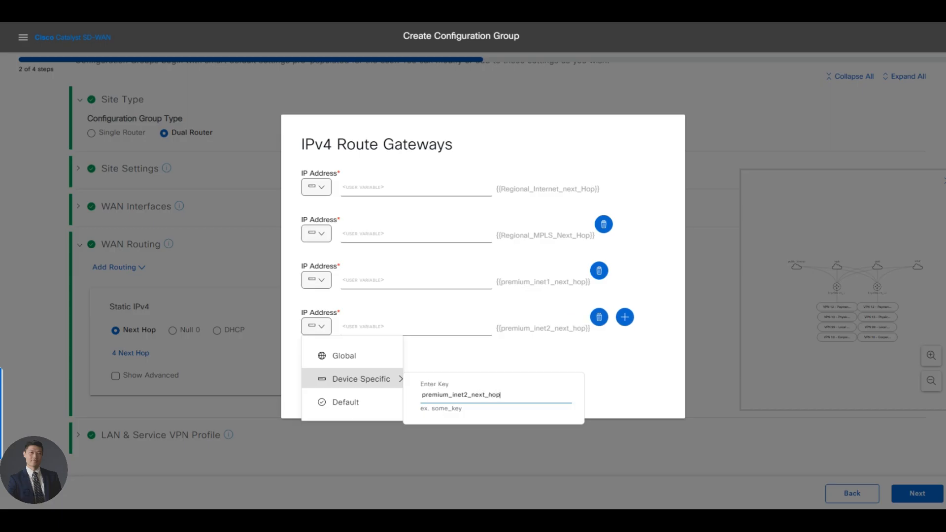
Save the four route gateways, then show the static IPv4 route's advanced settings and set its network address to the global value 0.0.0.0
left_click(672, 356)
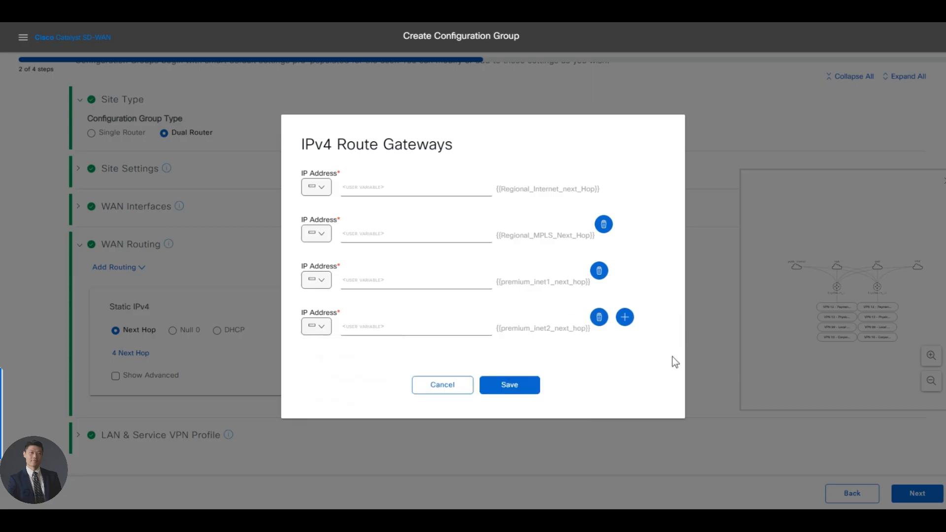
left_click(511, 389)
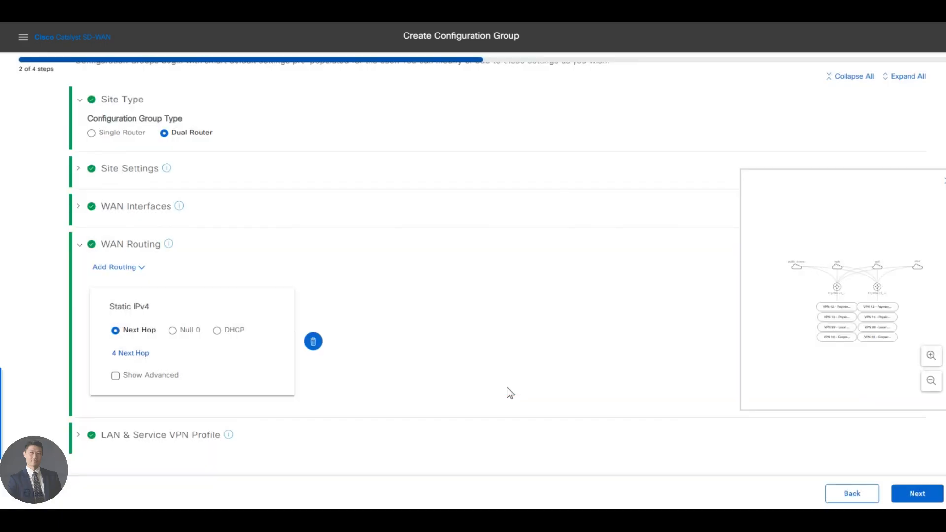
left_click(177, 378)
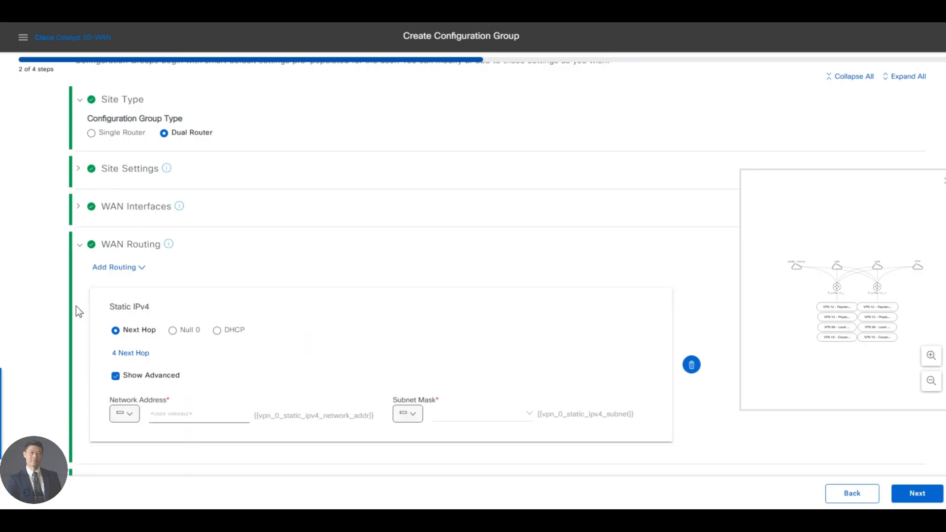
left_click(135, 415)
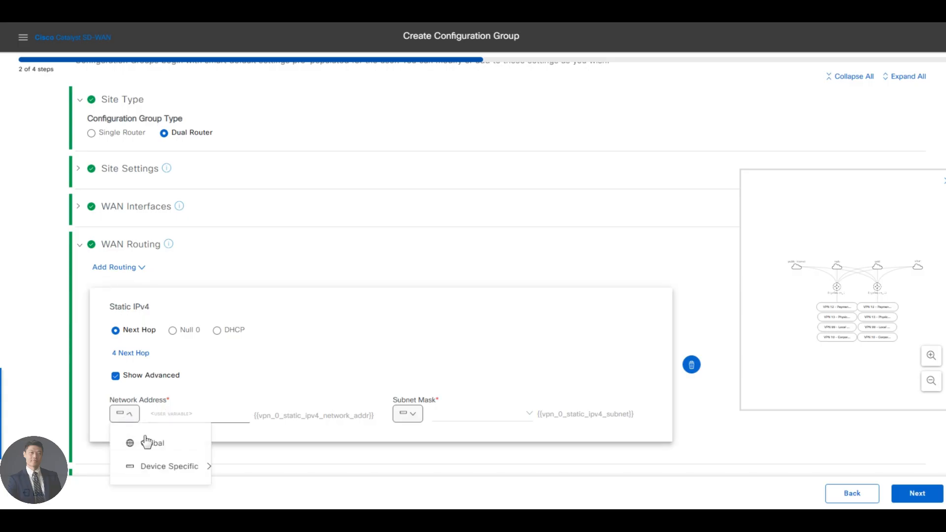
left_click(254, 487)
left_click(119, 417)
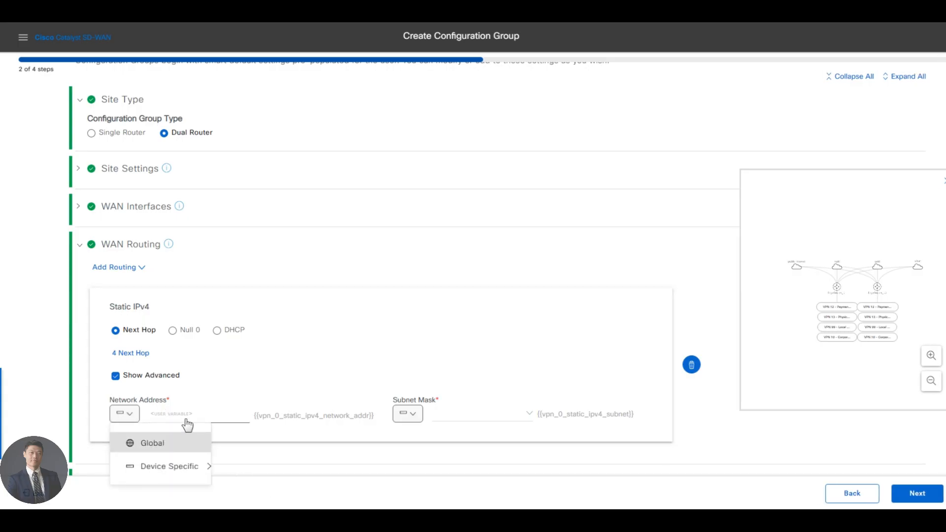
left_click(150, 443)
type("0.0.0.0")
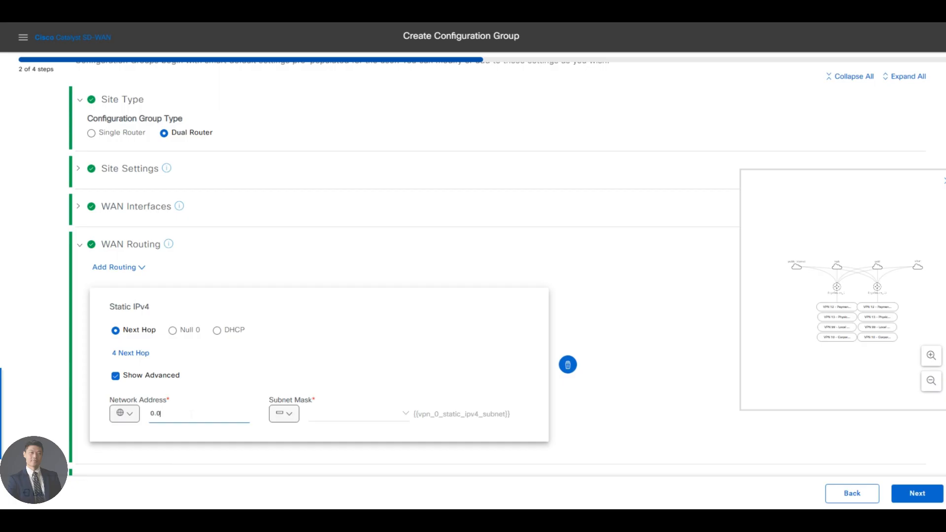
Set the static IPv4 route's subnet mask to the global value 0.0.0.0 and collapse the WAN Routing section
left_click(289, 414)
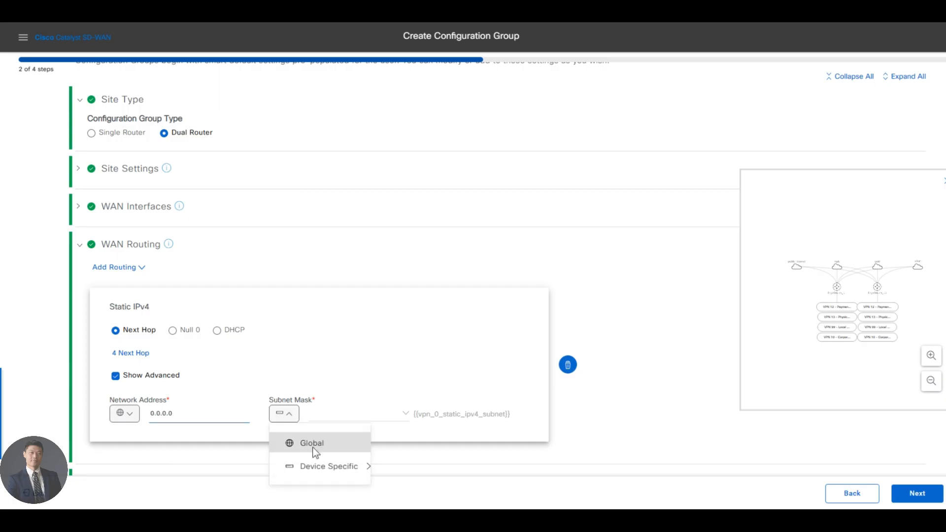
left_click(312, 449)
left_click(332, 420)
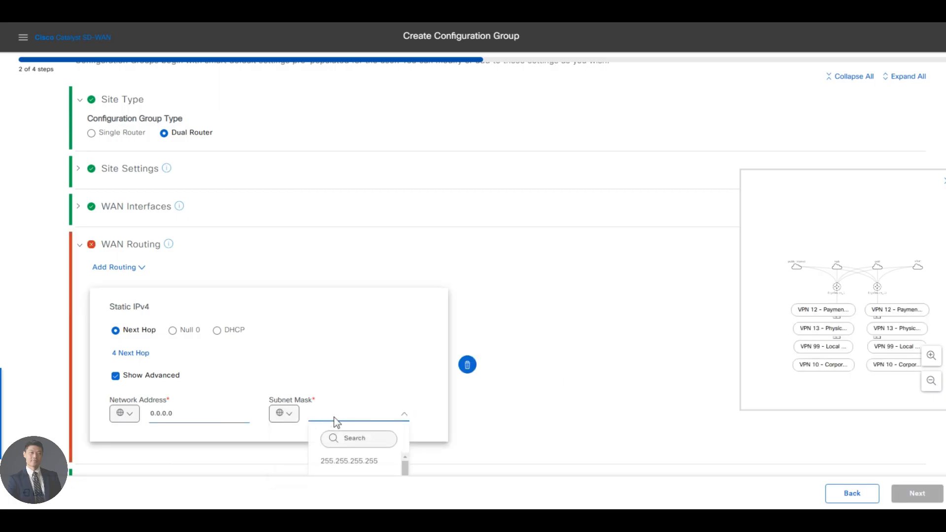
type("0.0.0.")
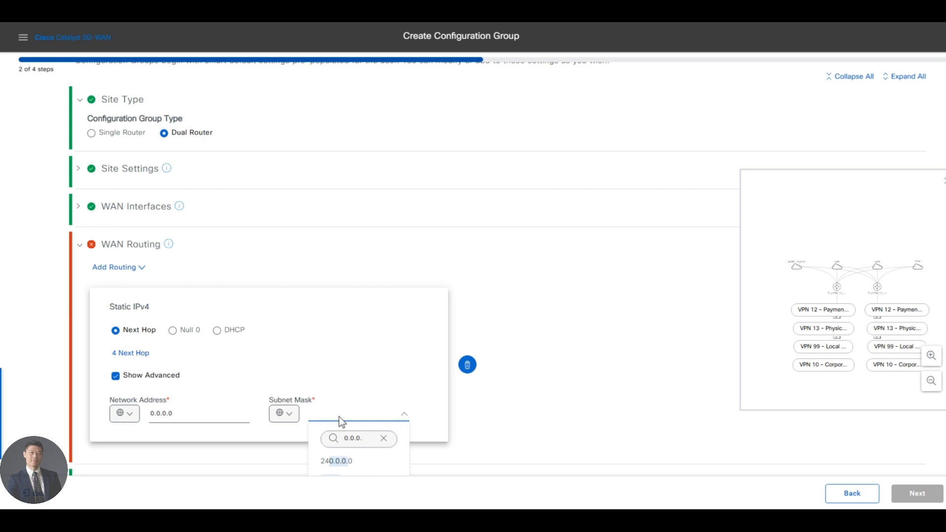
scroll(355, 421, "down", 1)
left_click(377, 430)
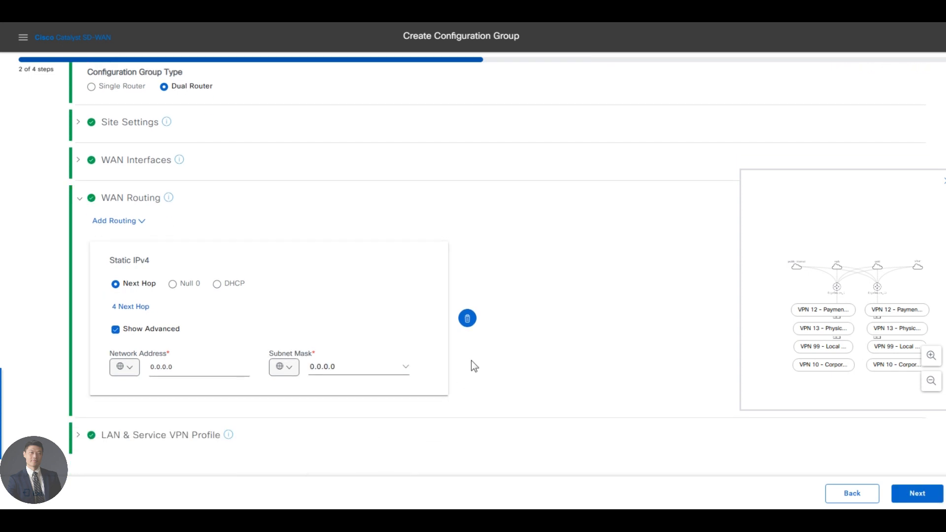
left_click(81, 199)
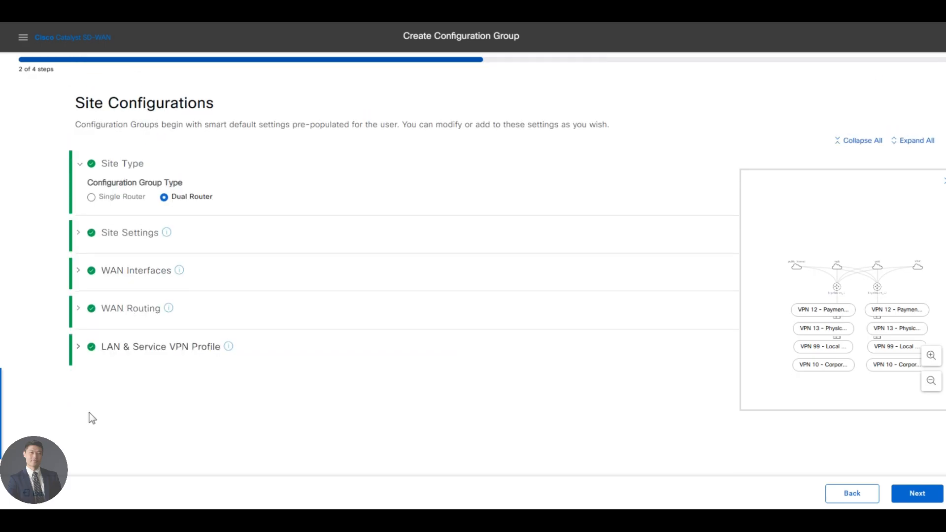
Delete the Physical Security Devices, Local Internet for Guests and Corporate Users segments from the LAN & Service VPN Profile
left_click(87, 349)
scroll(257, 393, "down", 3)
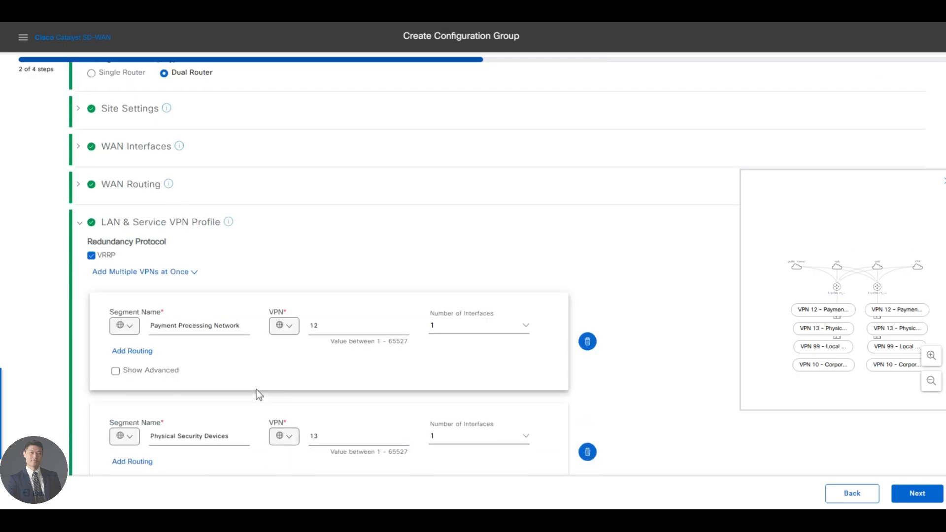
scroll(378, 382, "down", 2)
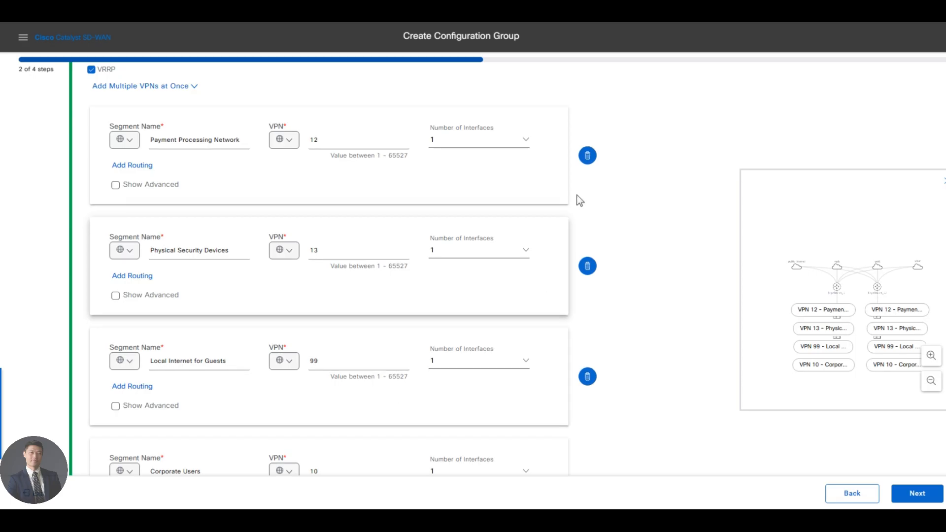
scroll(578, 201, "up", 2)
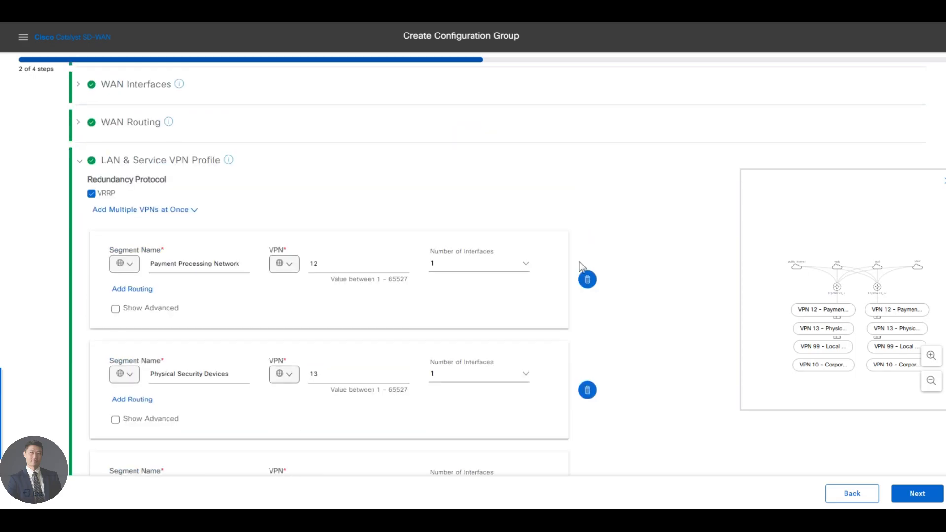
left_click(589, 393)
left_click(589, 392)
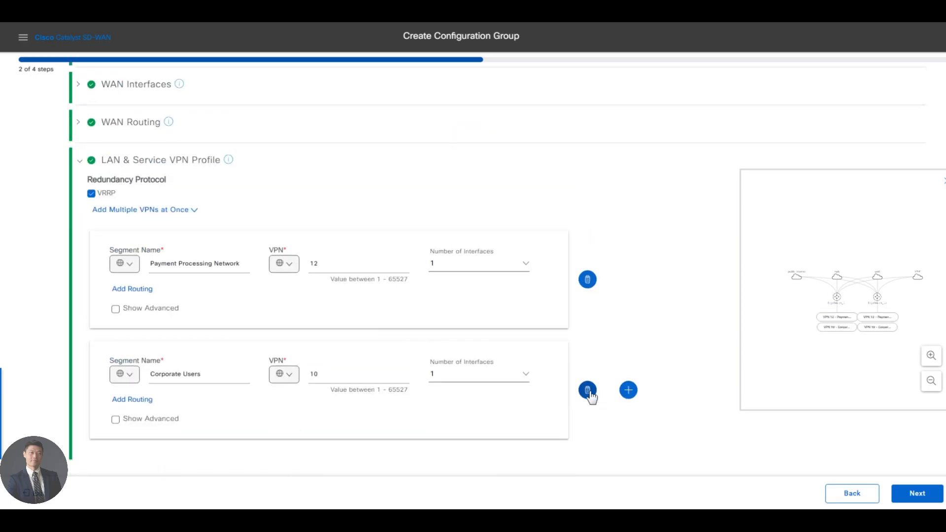
left_click(589, 393)
Switch to the network topology diagram, mark the West Coast Datacenter's VPN labels in red, and return to the configuration group
left_click(207, 13)
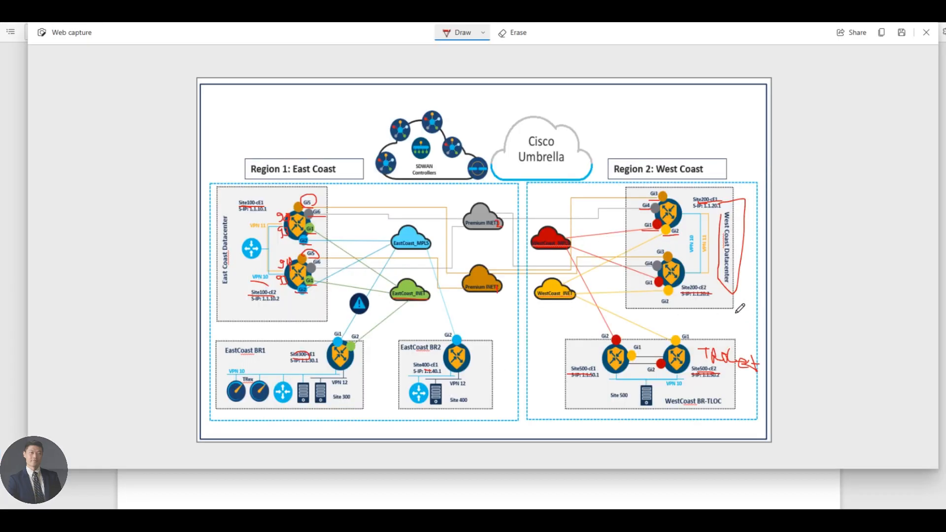
left_click_drag(694, 233, 704, 250)
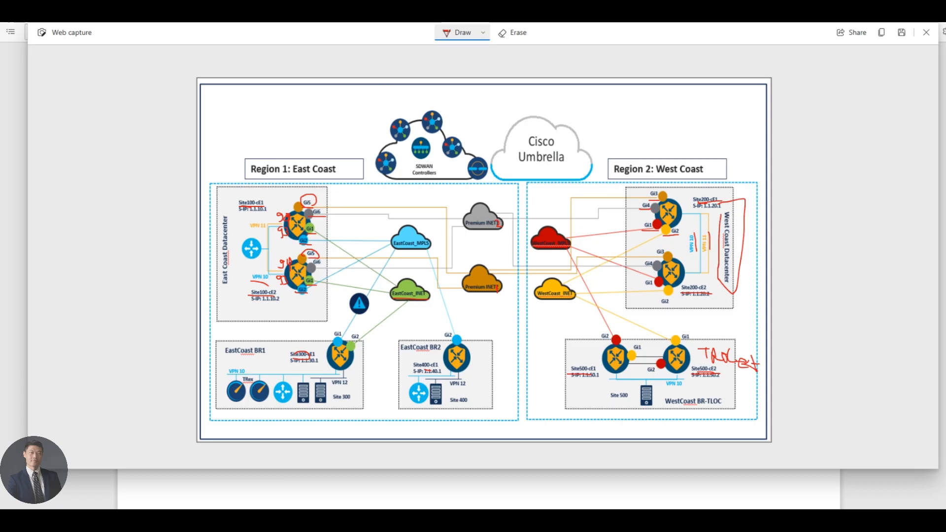
left_click(246, 13)
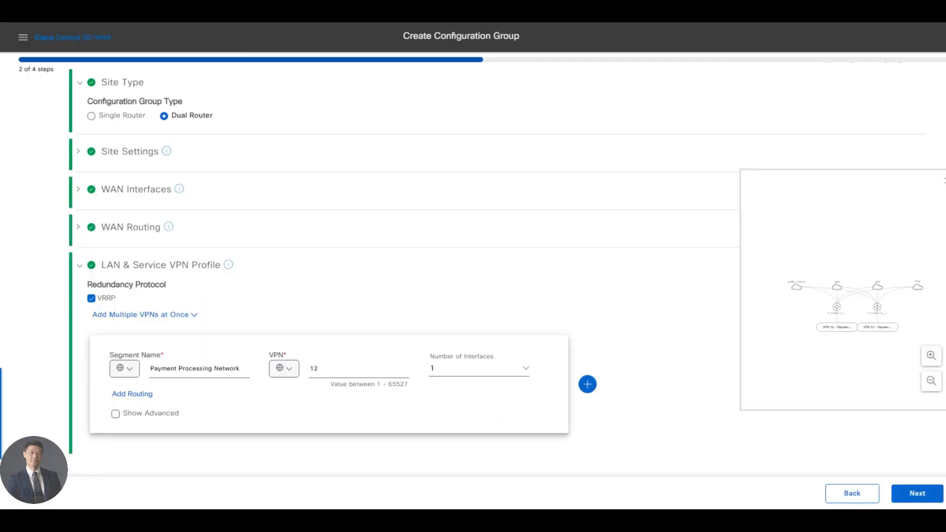
Rename the remaining Payment Processing Network segment as Corporate_Users and set its VPN to 10
triple_click(199, 368)
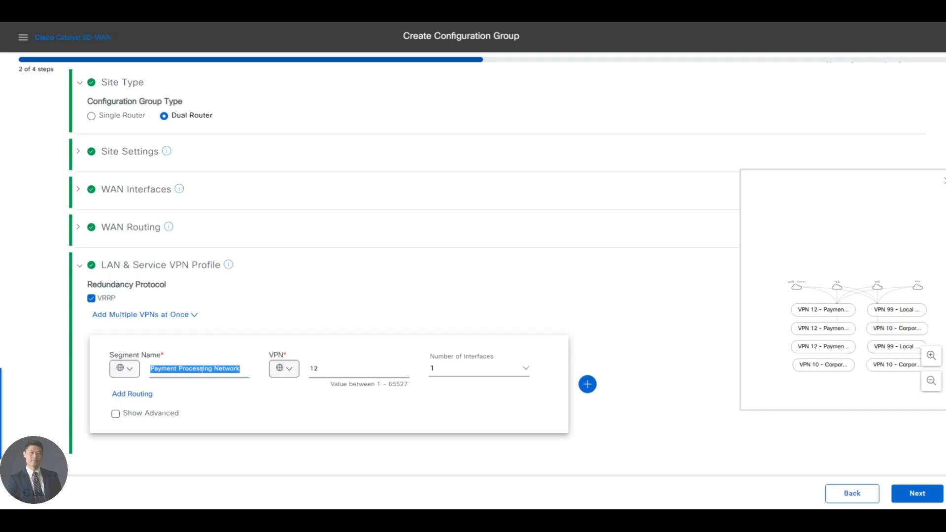
type("Coprp")
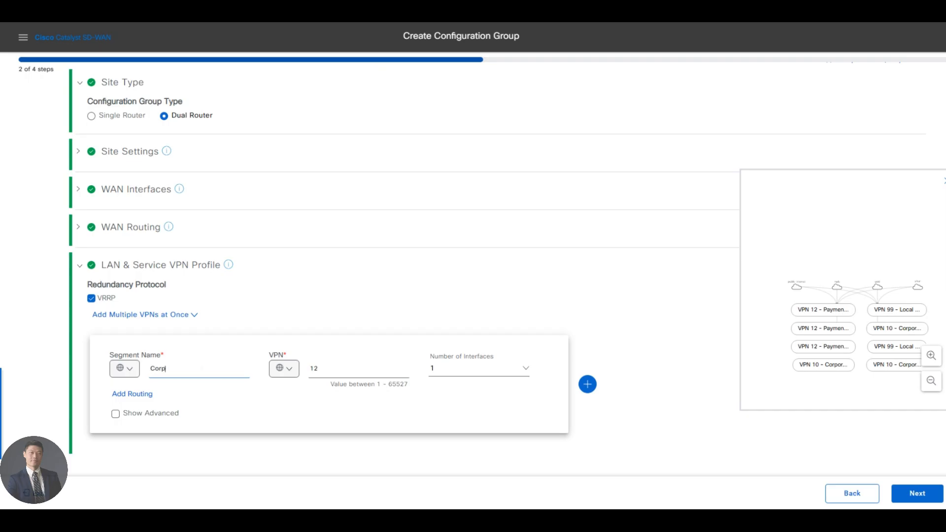
type("orate_Users")
left_click(353, 368)
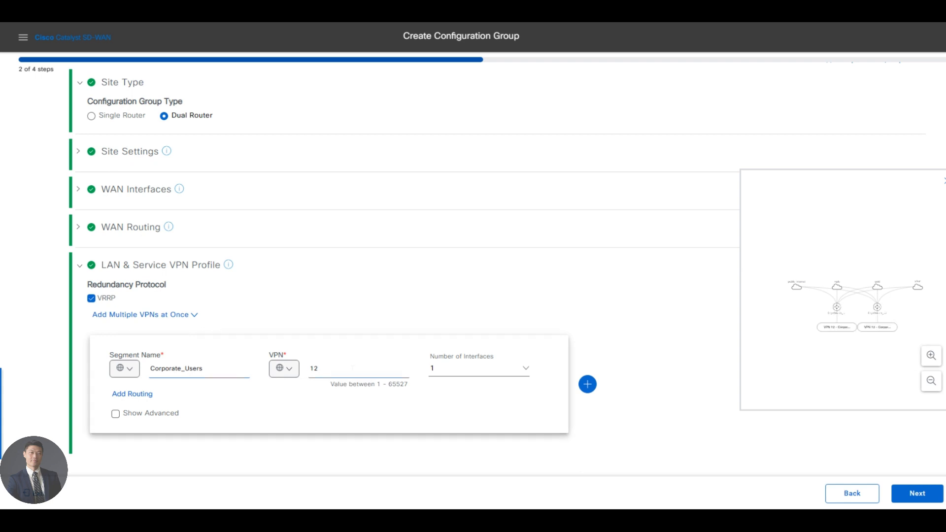
key("BackSpace")
type("0")
Show the Corporate_Users segment's advanced settings and set its interface name to the global value Loopback10
left_click(196, 415)
scroll(274, 401, "down", 3)
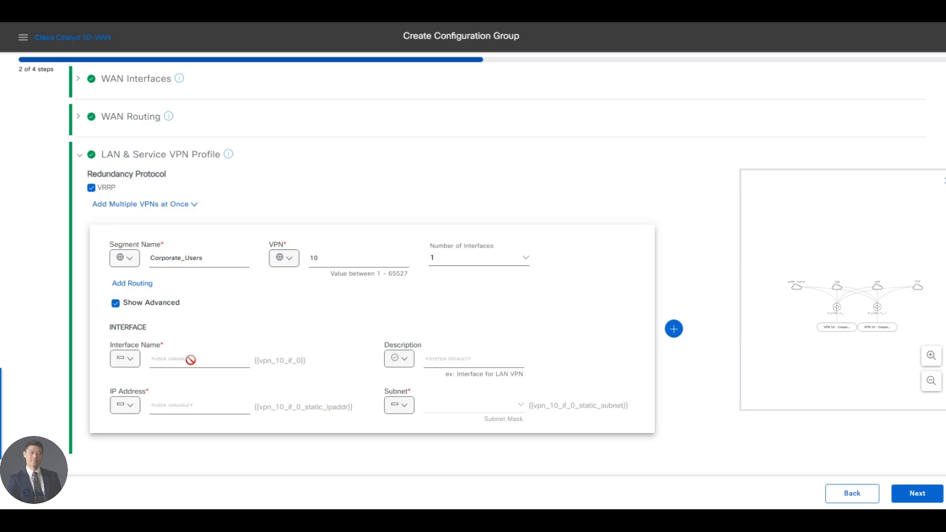
left_click(124, 360)
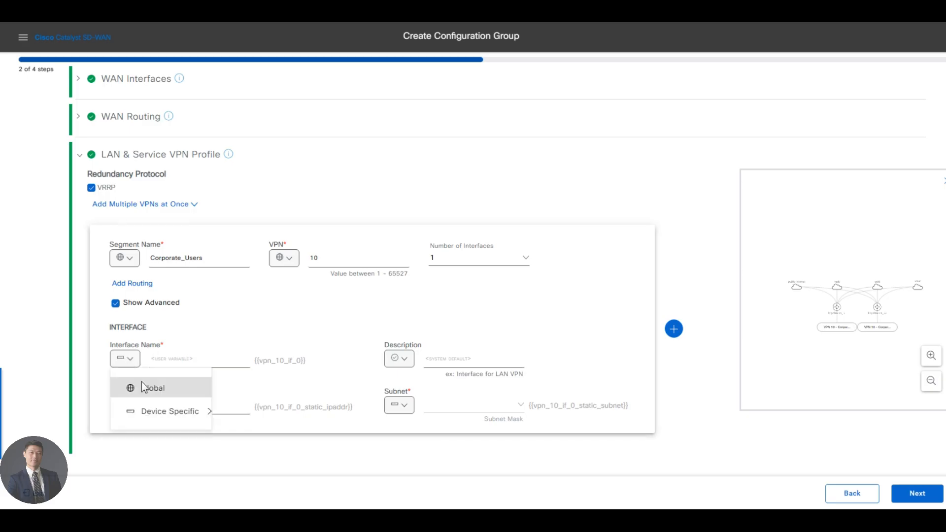
left_click(141, 384)
left_click(181, 381)
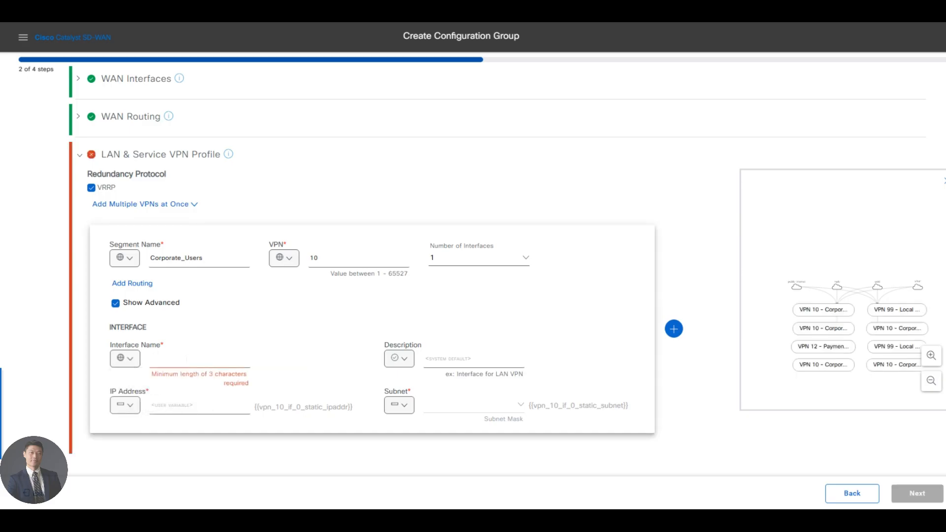
type("Loopback10")
Set the Loopback10 interface's description to the global value "Corporate Loopback"
left_click(393, 359)
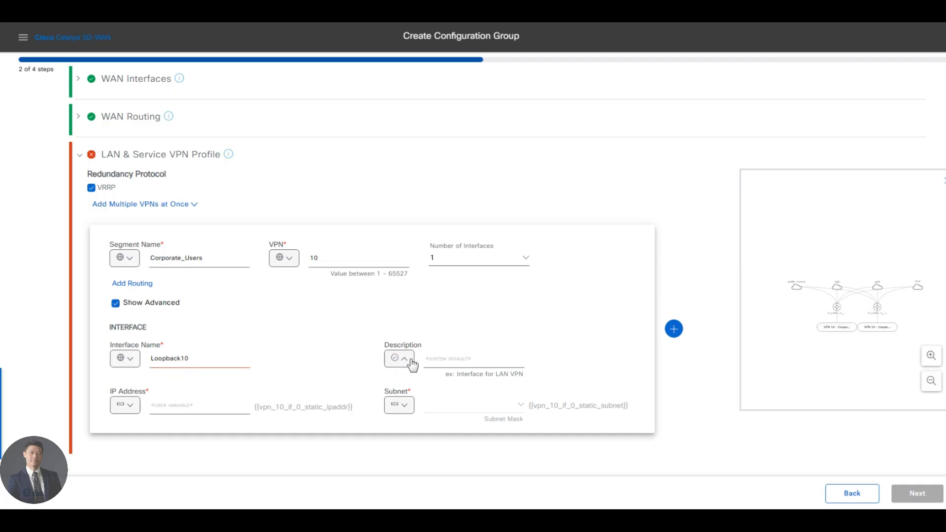
left_click(403, 363)
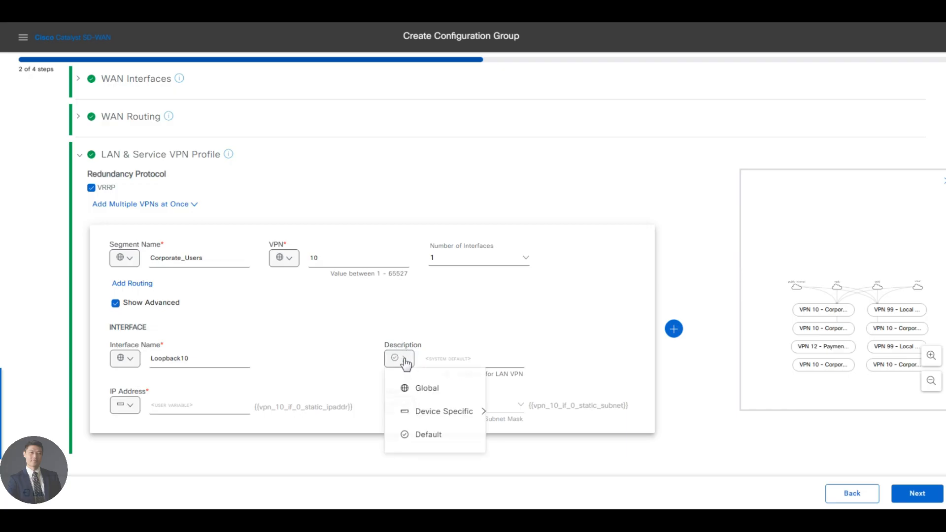
left_click(424, 388)
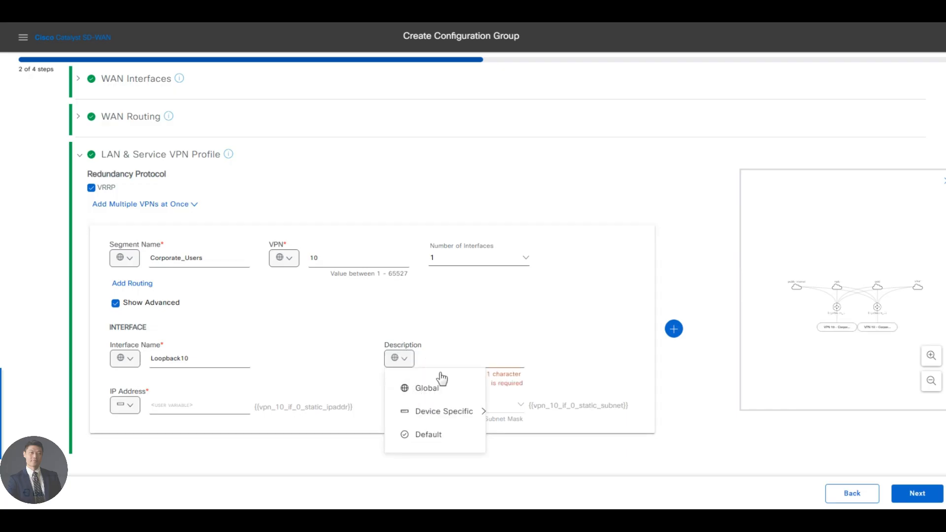
left_click(434, 359)
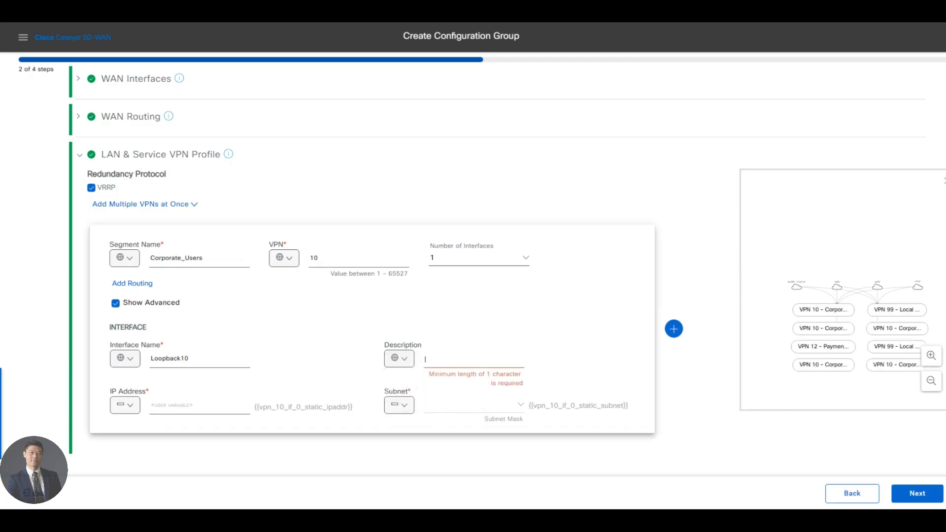
type("Corporate Loopback")
Set the Loopback10 interface's IP address to the device-specific variable Loopback10_Ip_address
left_click(127, 405)
mouse_move(178, 472)
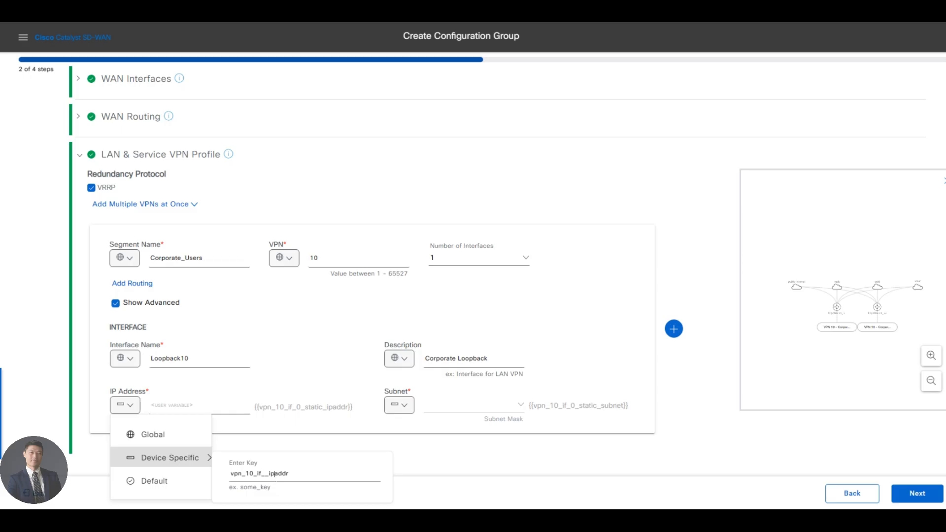
double_click(274, 473)
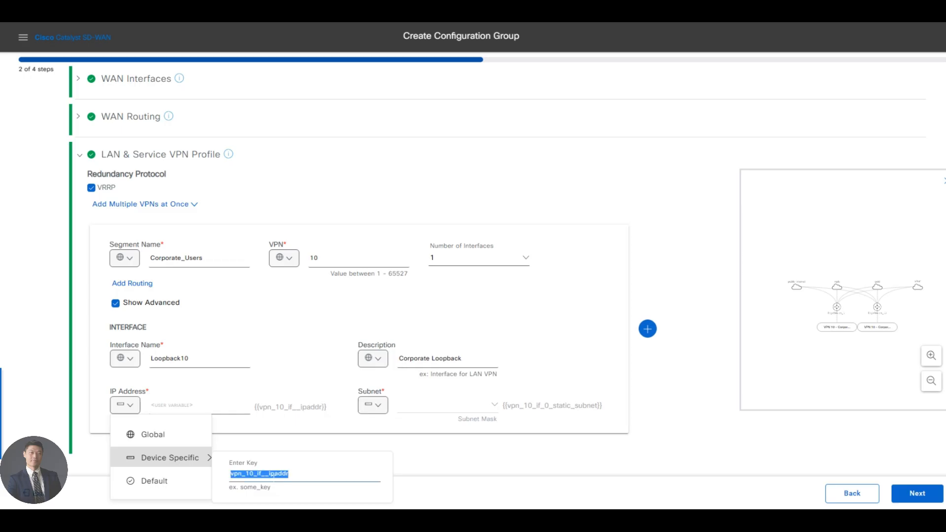
type("Loop")
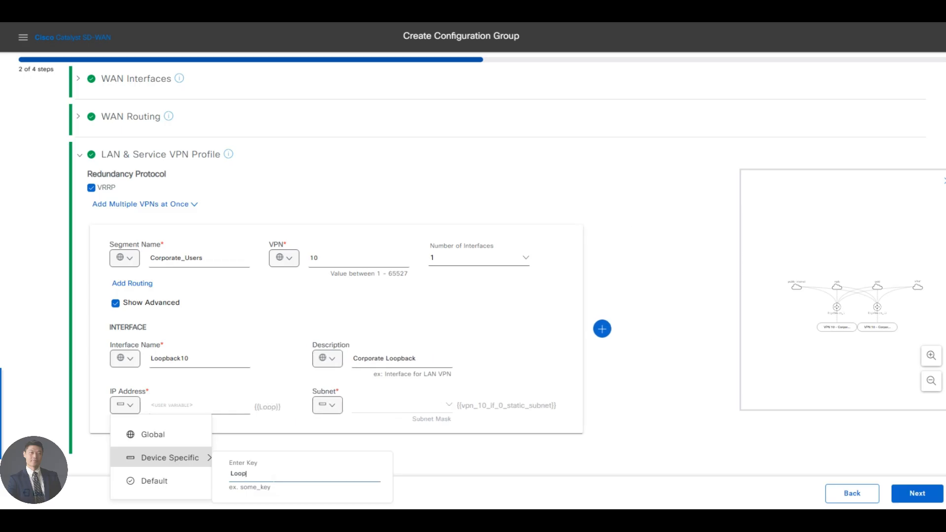
type("back10_Ip")
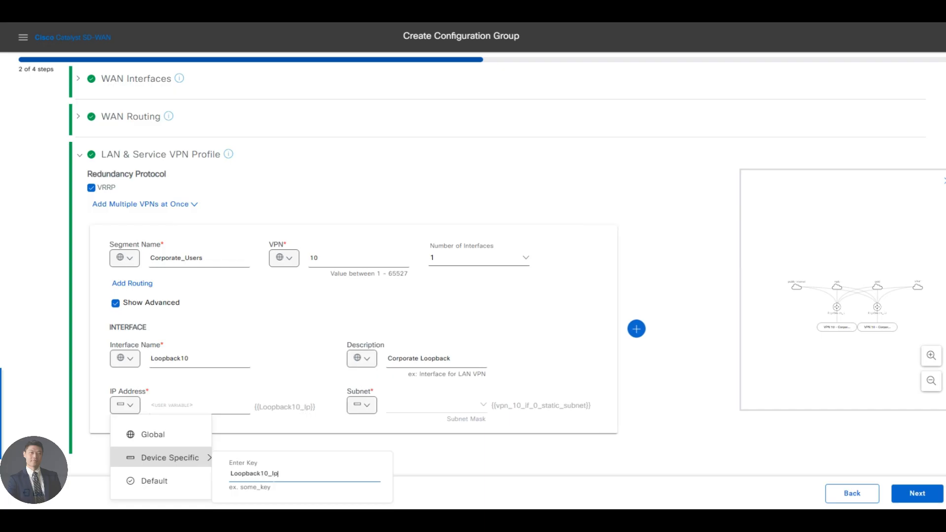
type("_")
type("address")
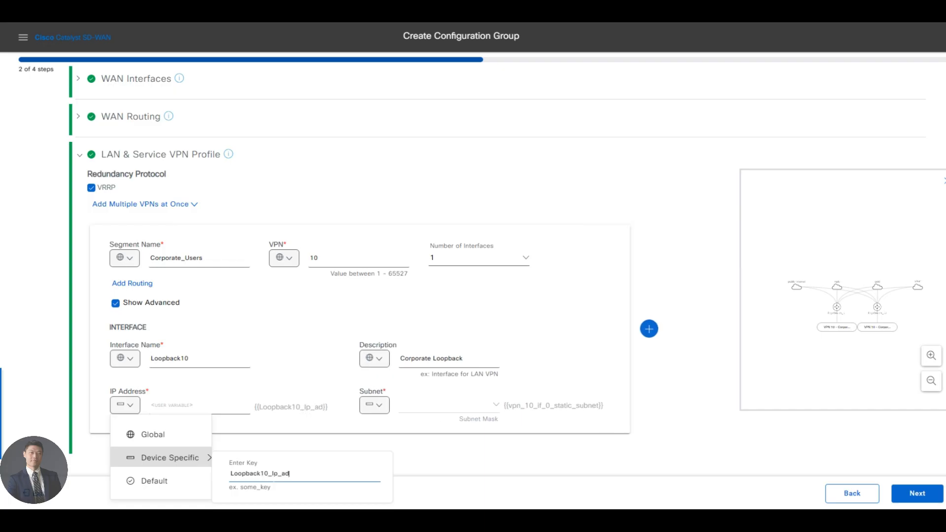
left_click(452, 445)
Set the Loopback10 interface's subnet mask to the device-specific variable Loopback10_mask
left_click(398, 409)
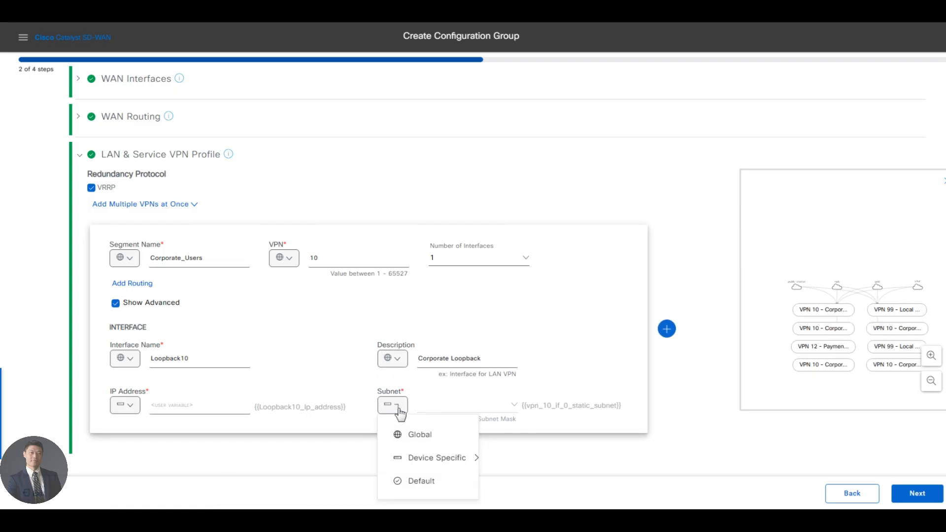
mouse_move(449, 457)
key("ctrl+a")
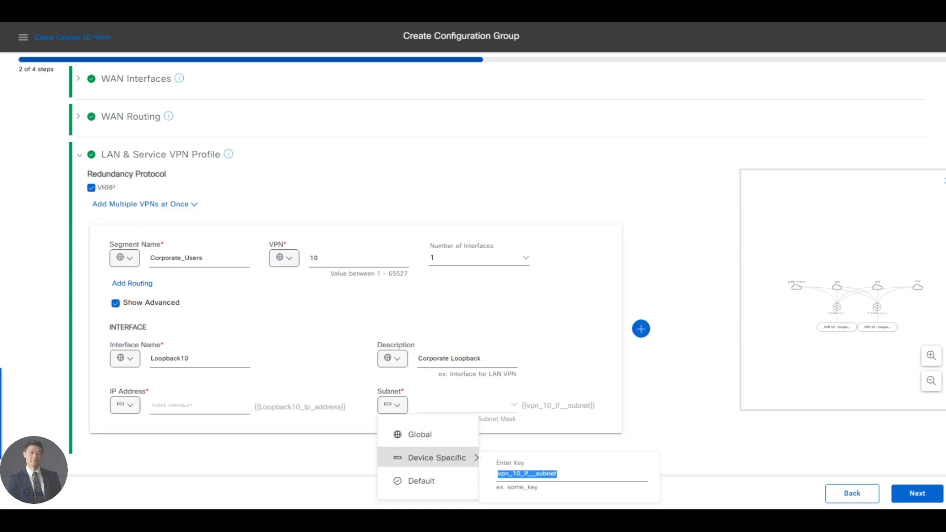
type("Lp")
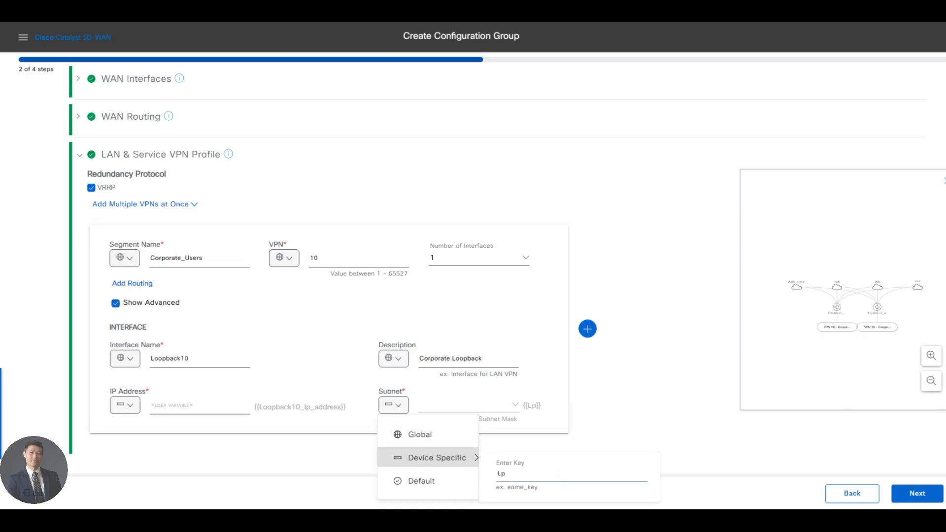
key("BackSpace")
type("oo")
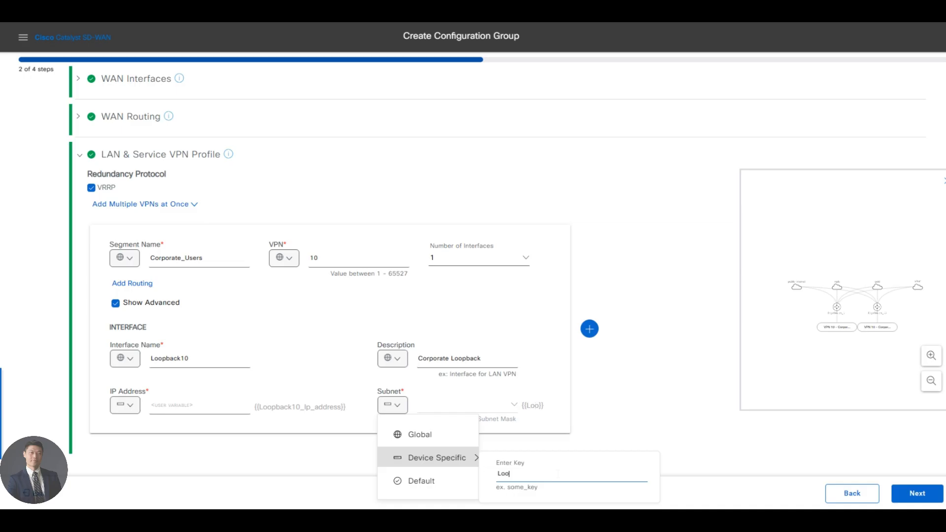
type("pback")
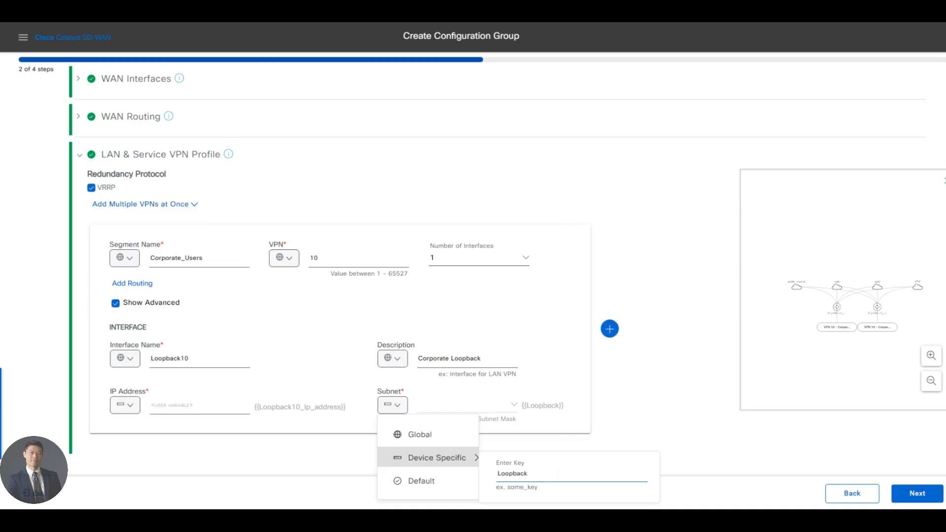
type("10_")
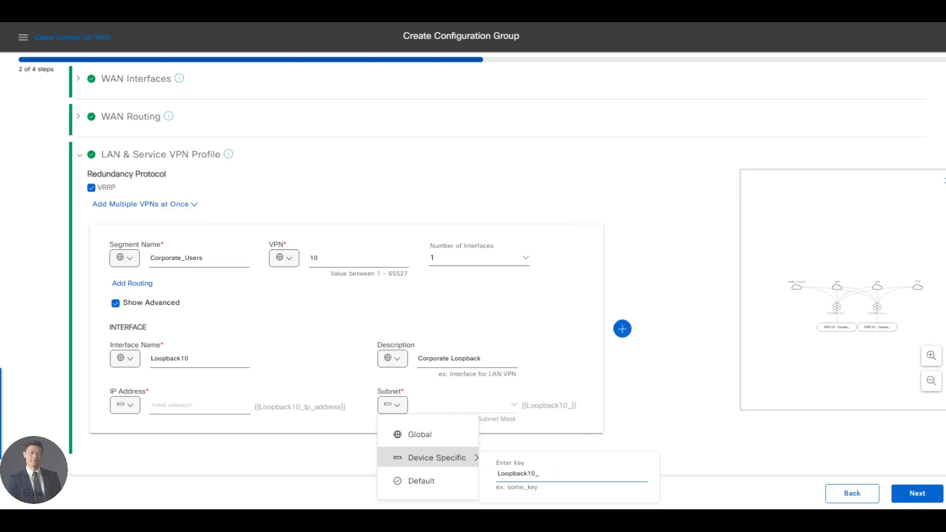
type("mask")
left_click(630, 430)
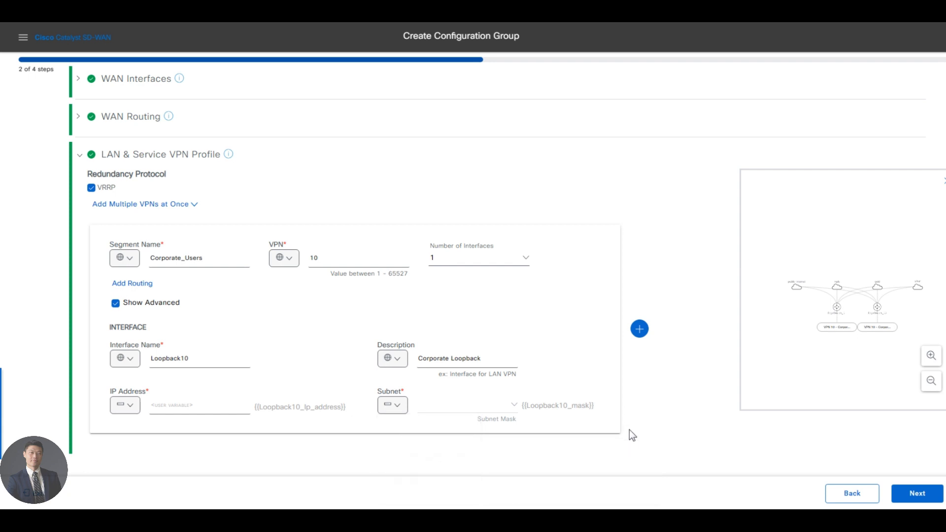
left_click(629, 430)
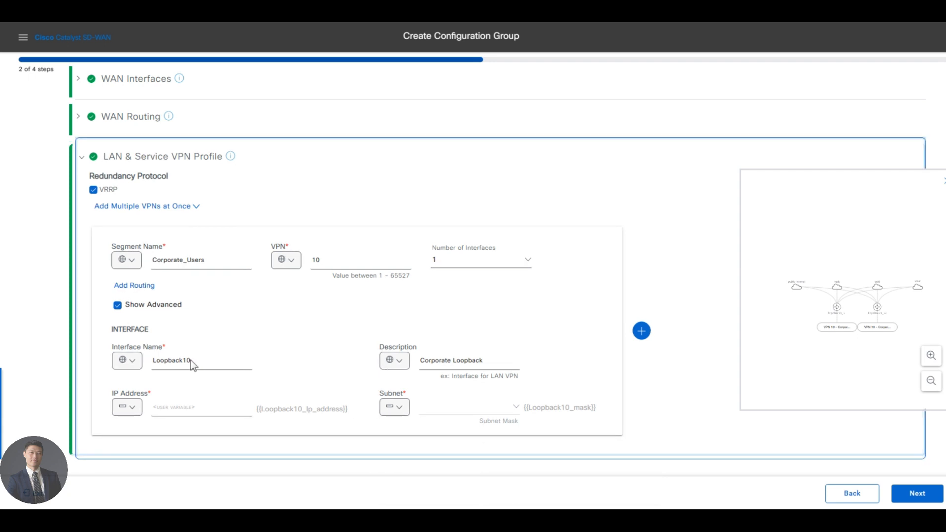
Turn off VRRP redundancy and add a second service segment named IOT_Devices with VPN 11
left_click(93, 189)
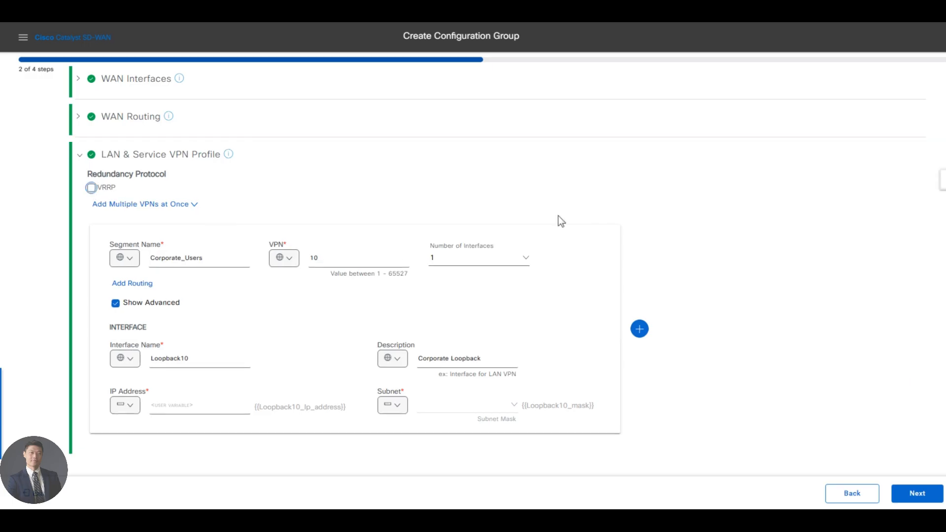
left_click(641, 330)
scroll(427, 333, "down", 2)
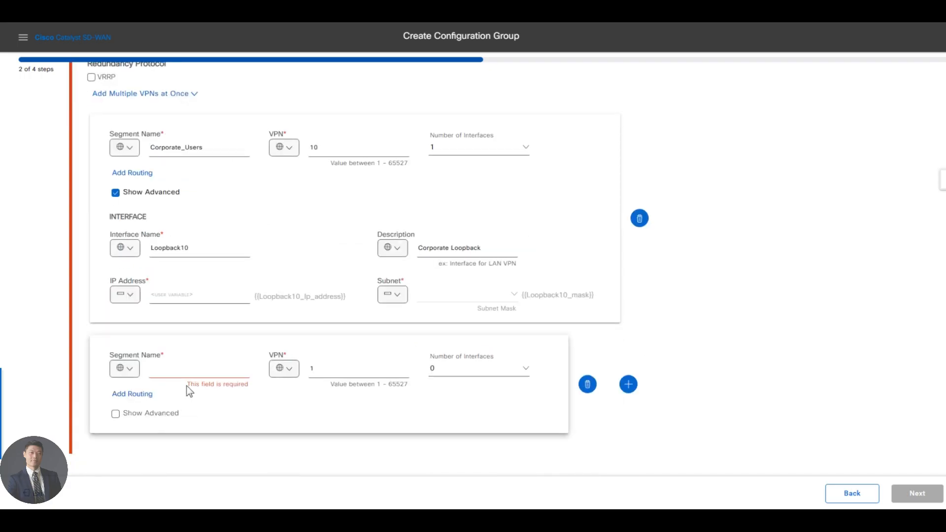
left_click(123, 368)
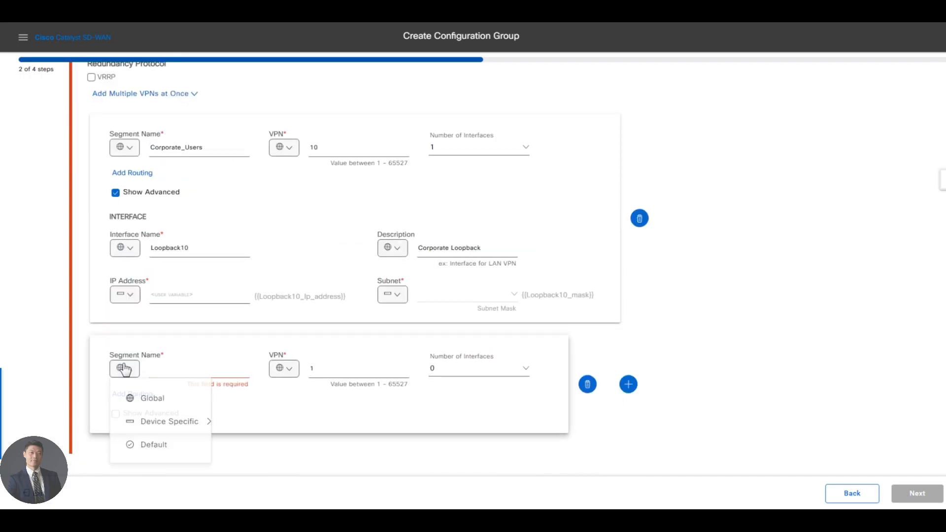
left_click(147, 378)
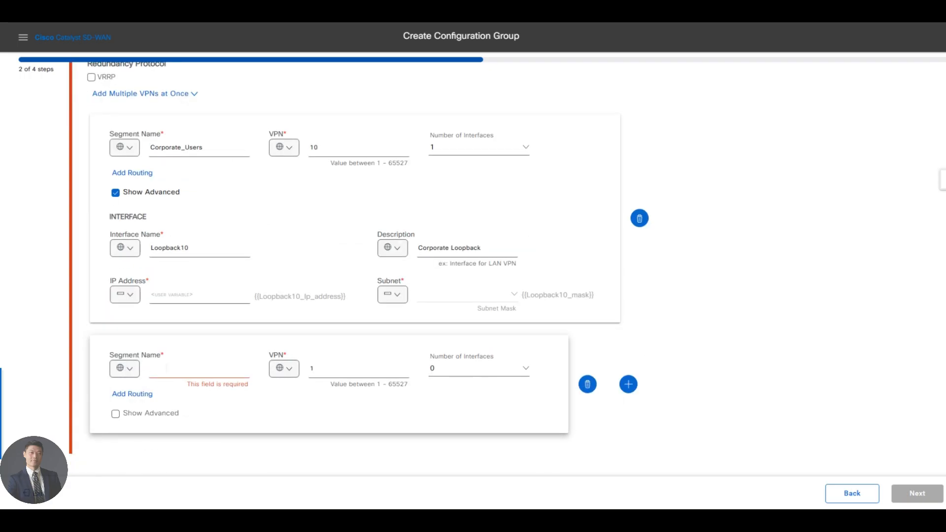
type("IOT_device")
key("BackSpace")
key("BackSpace")
key("BackSpace")
key("BackSpace")
type("Devices")
left_click(288, 370)
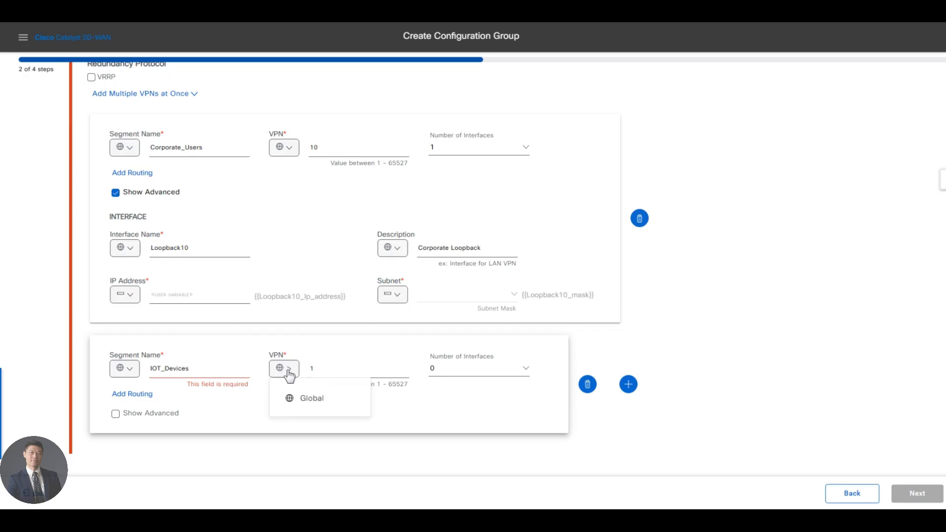
type("11")
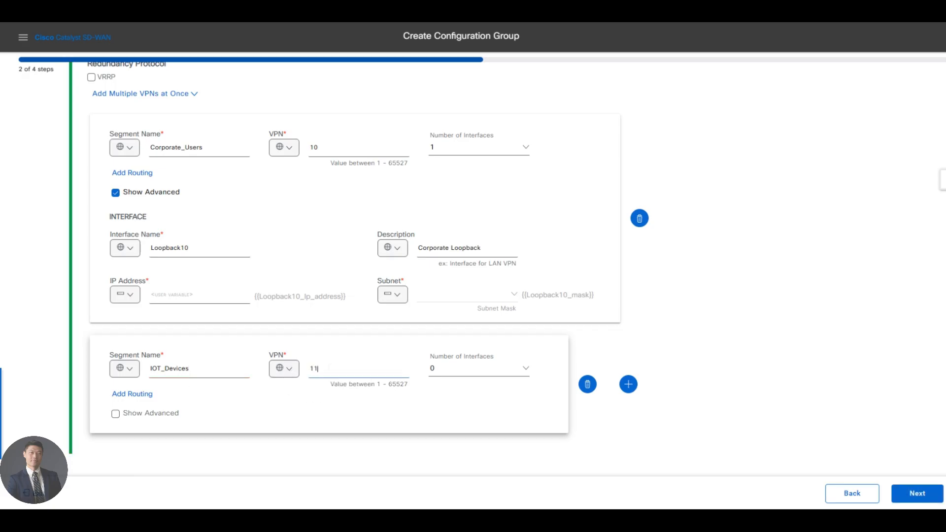
Give the IOT_Devices segment one interface and show its advanced settings
left_click(526, 369)
left_click(449, 417)
left_click(151, 417)
scroll(265, 404, "down", 2)
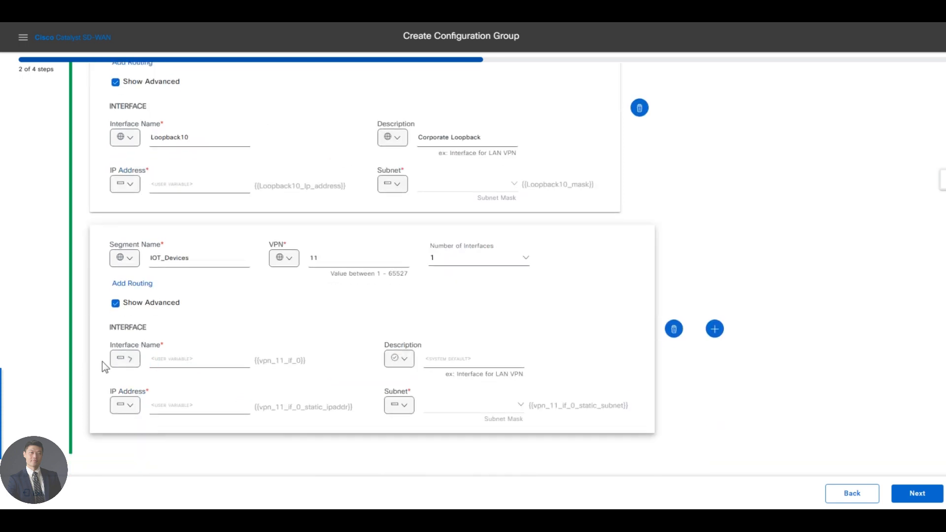
Set the IOT_Devices segment's interface name to the global value Loopback11
left_click(124, 359)
mouse_move(176, 412)
key("ctrl+a")
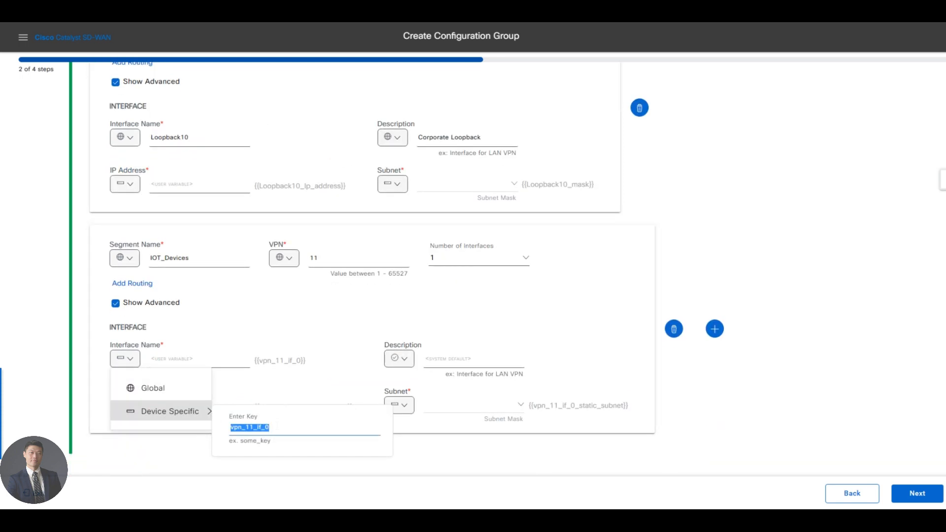
left_click(143, 383)
left_click(170, 359)
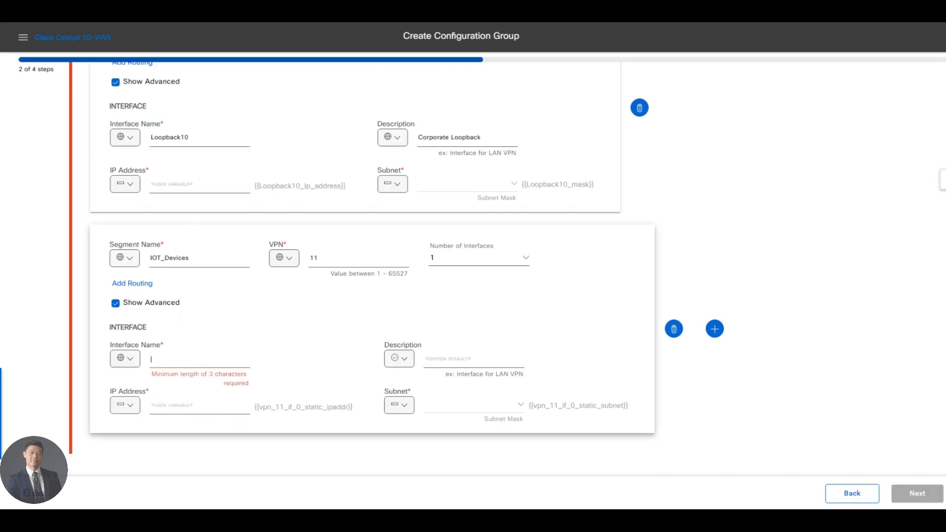
type("Loopback11")
Set the Loopback11 interface's description to the global value "IOT Loopback"
left_click(404, 361)
left_click(421, 387)
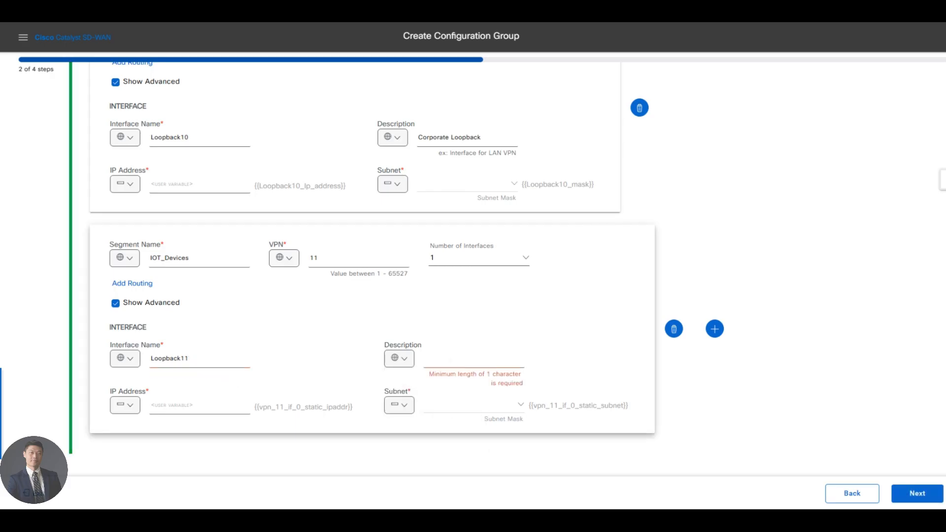
type("IOT Loopback")
Set the Loopback11 interface's IP address to the device-specific variable Loopback11_ip_address
left_click(133, 408)
left_click(193, 459)
double_click(271, 474)
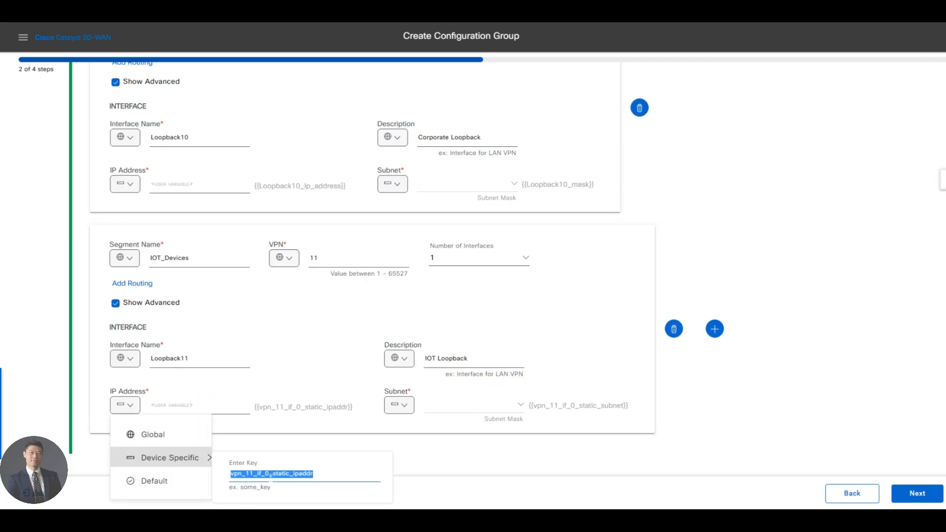
type("Loop")
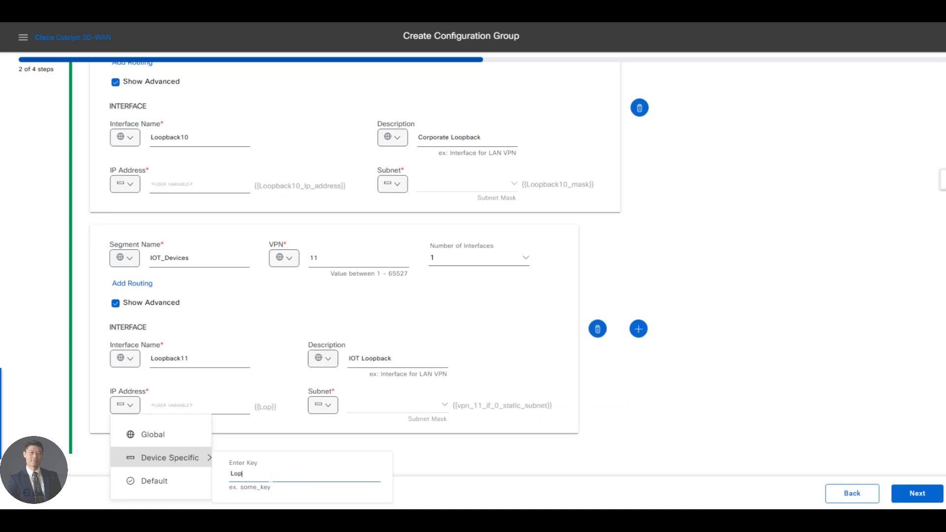
type("back11")
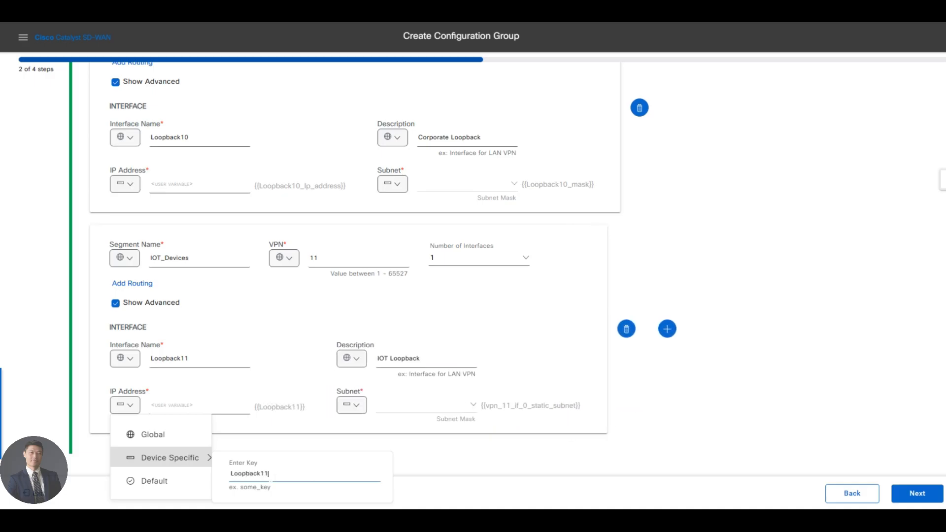
type("_ip_addres")
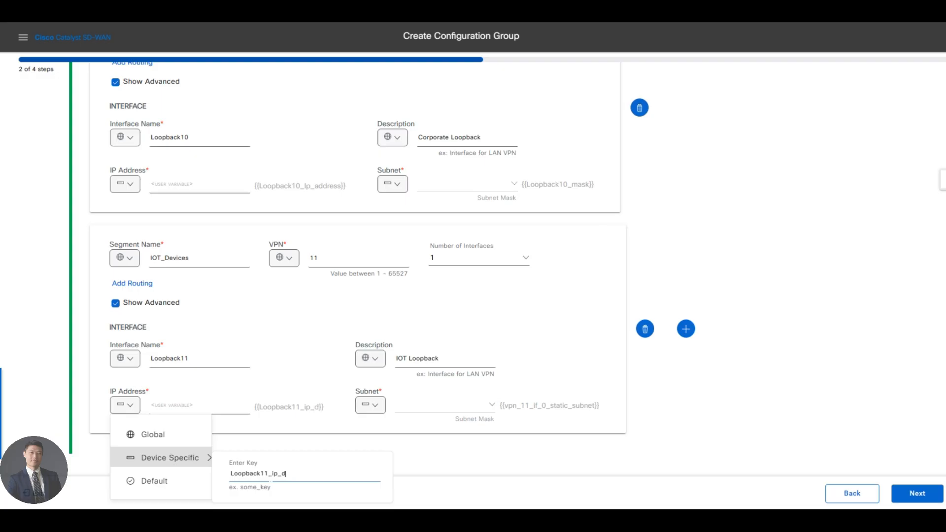
type("s")
Set the Loopback11 interface's subnet mask to the device-specific variable Loopback11_mask
left_click(394, 405)
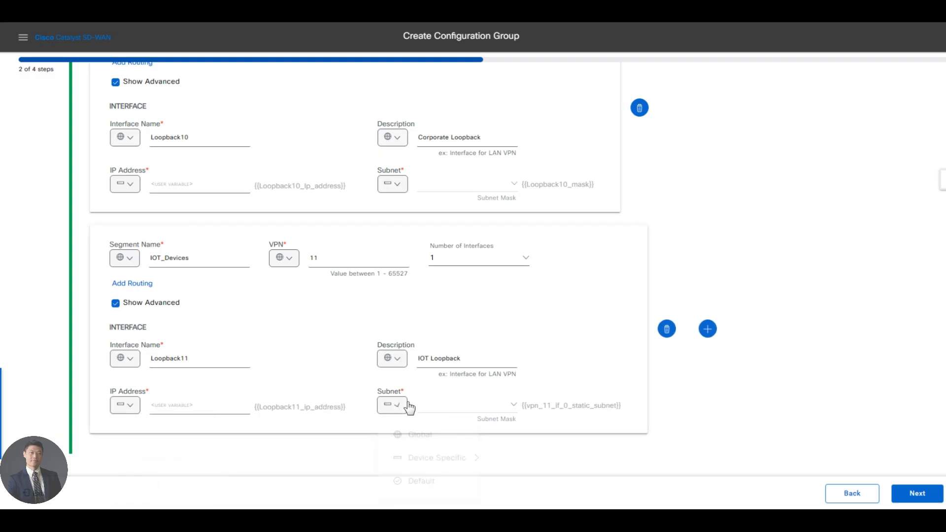
left_click(394, 406)
double_click(550, 474)
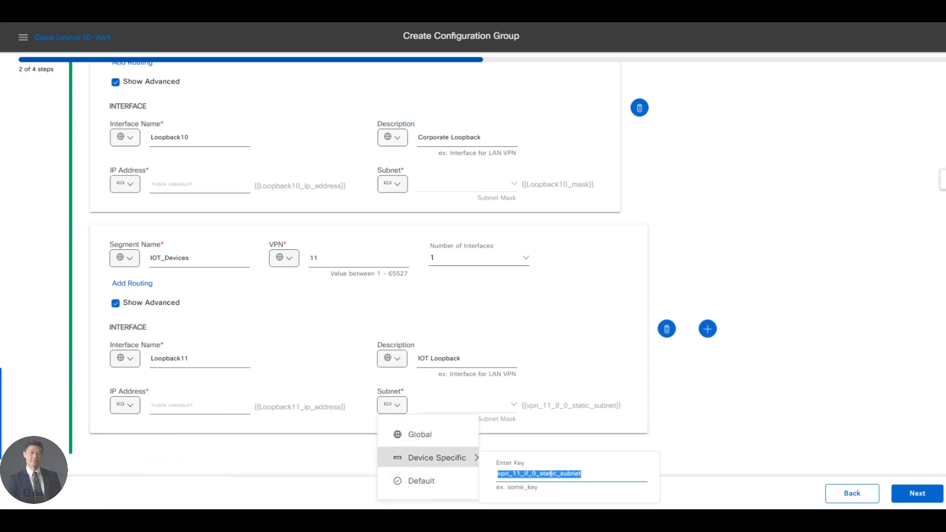
type("Loopback")
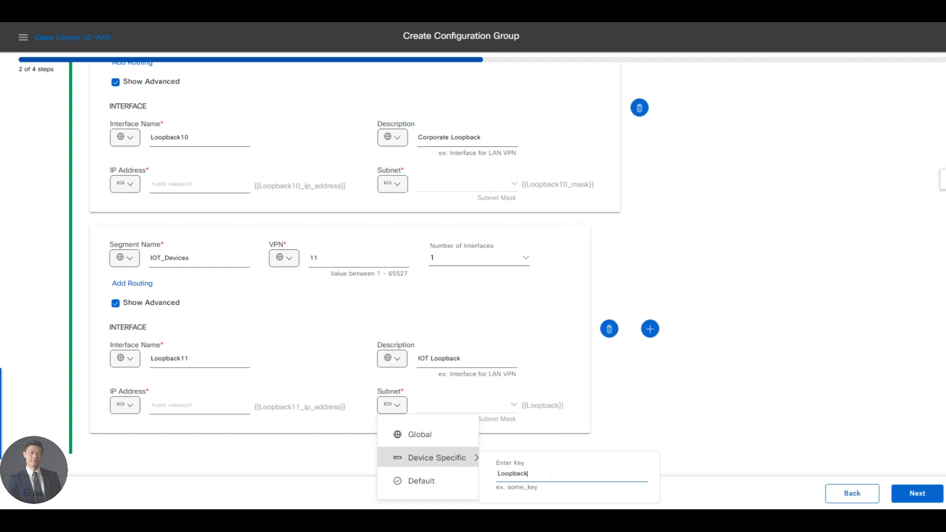
type("11_mask")
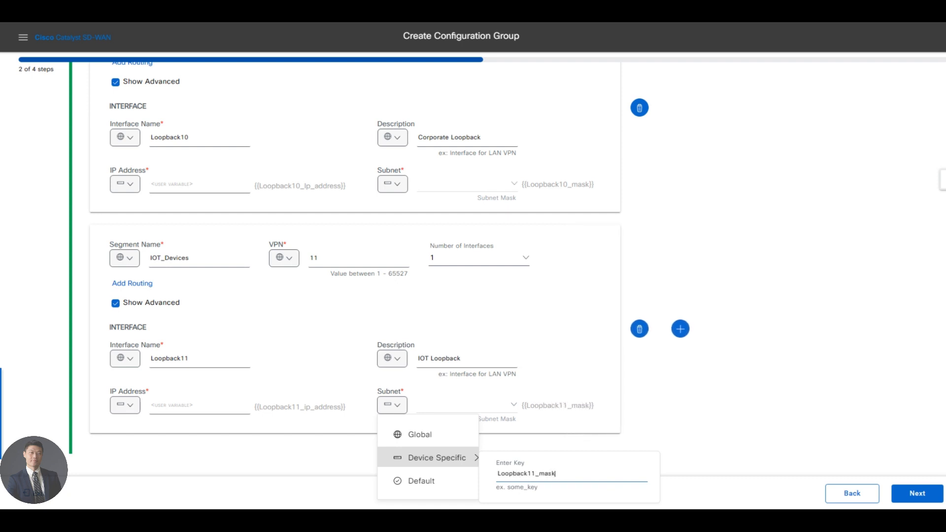
left_click(656, 389)
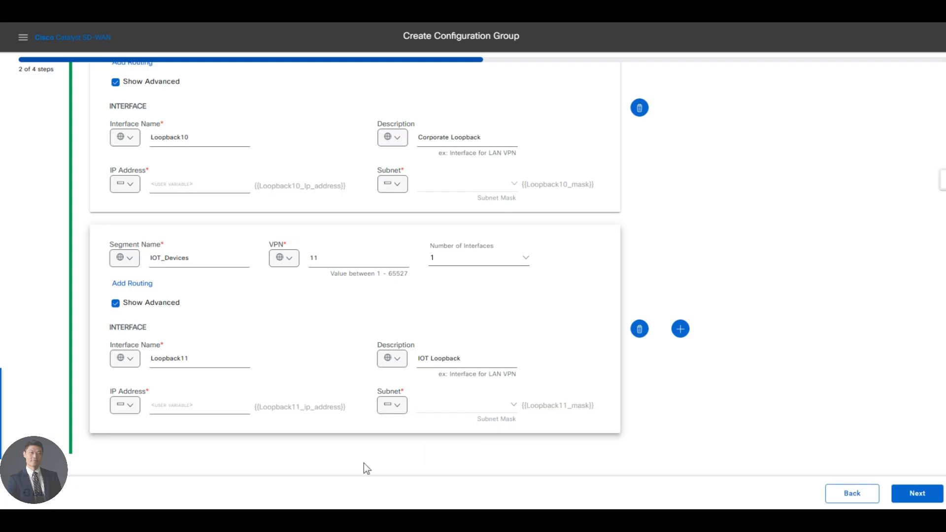
Leave the additional features at their defaults, review the summary, and create the West_Coast_DC configuration group
left_click(915, 495)
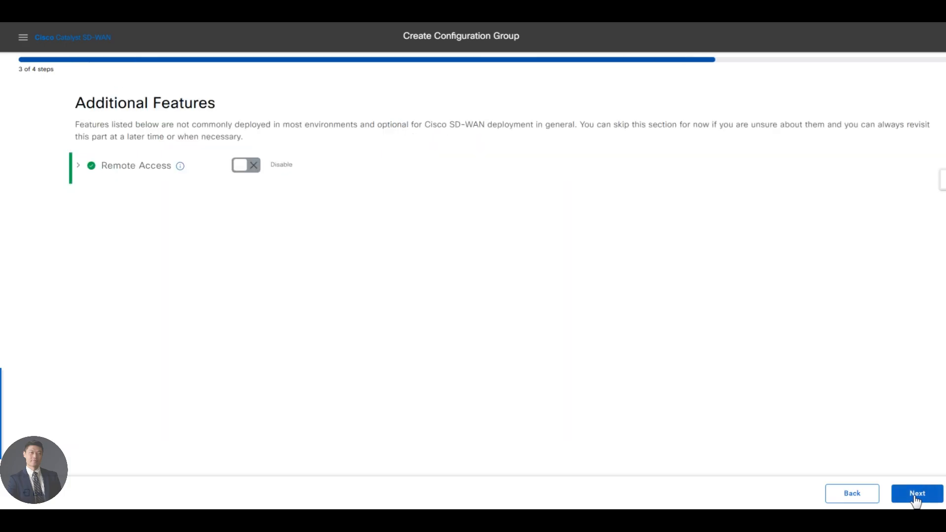
left_click(915, 496)
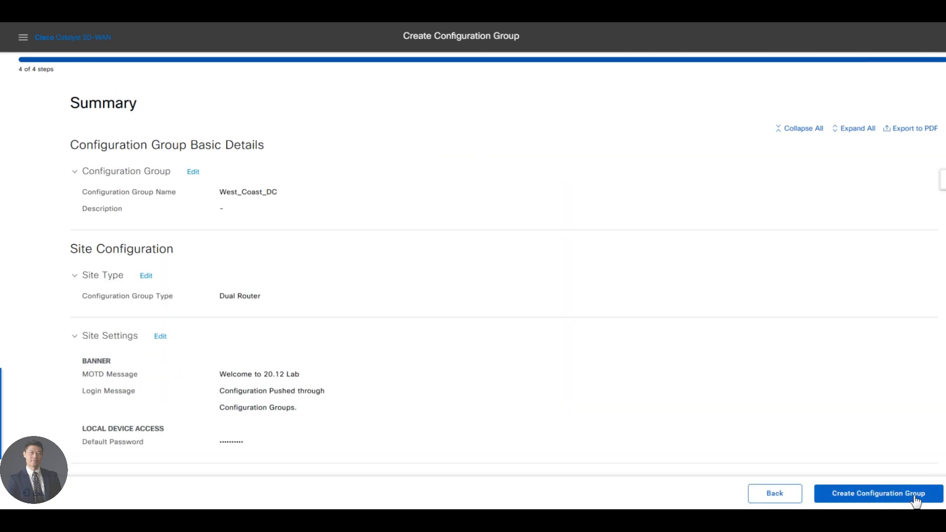
scroll(598, 365, "down", 2)
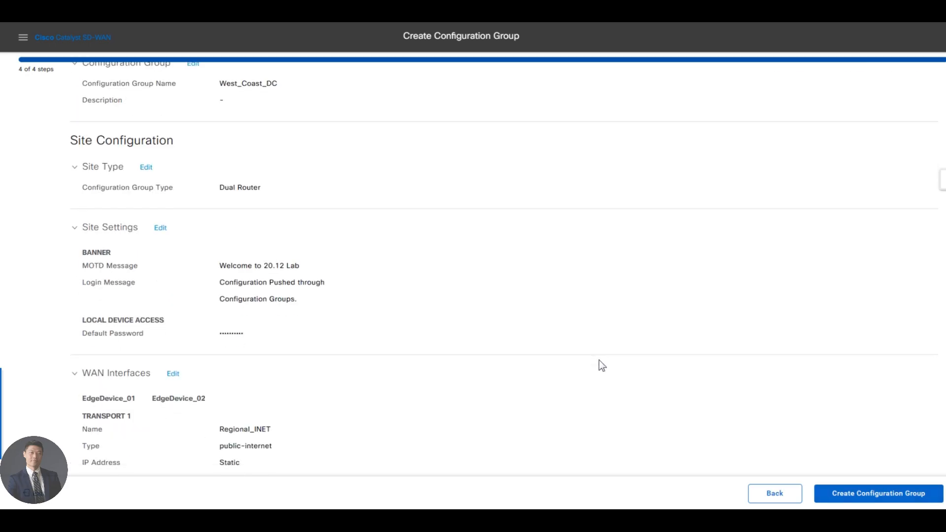
scroll(602, 365, "down", 4)
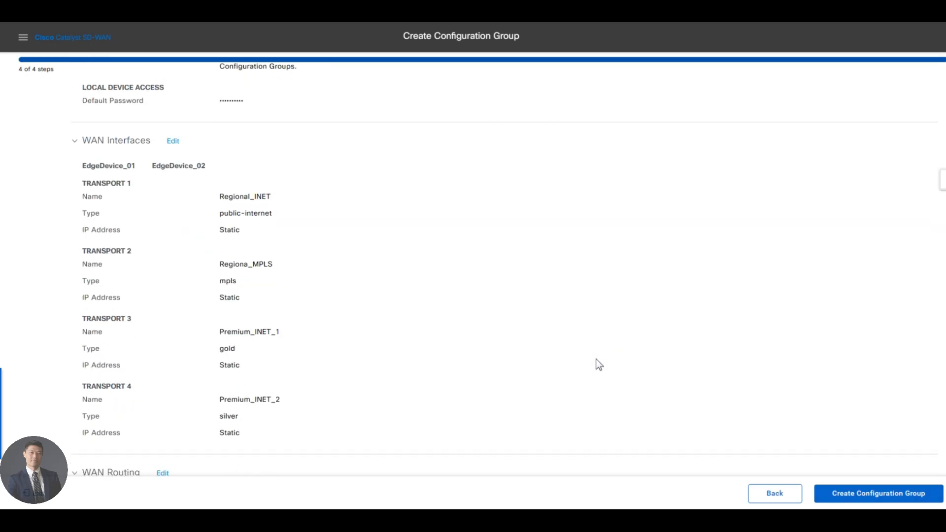
scroll(416, 365, "up", 1)
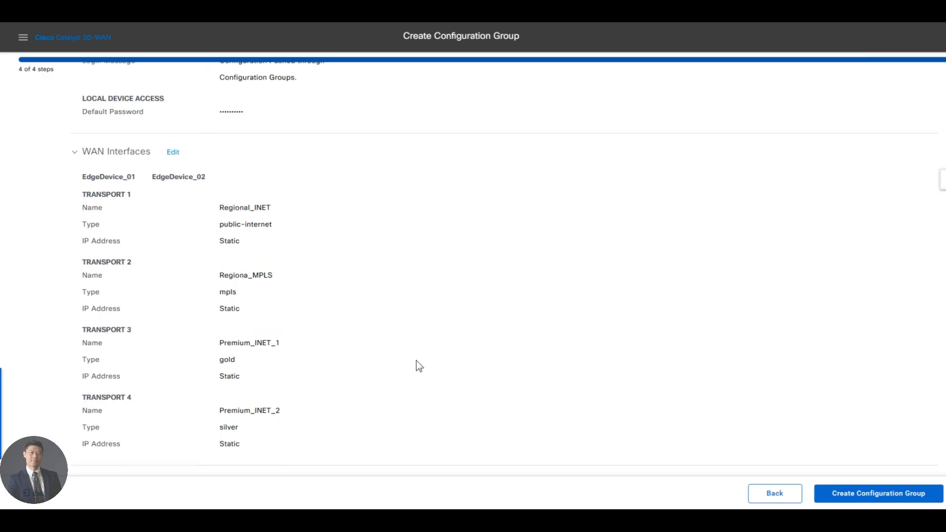
scroll(418, 365, "down", 2)
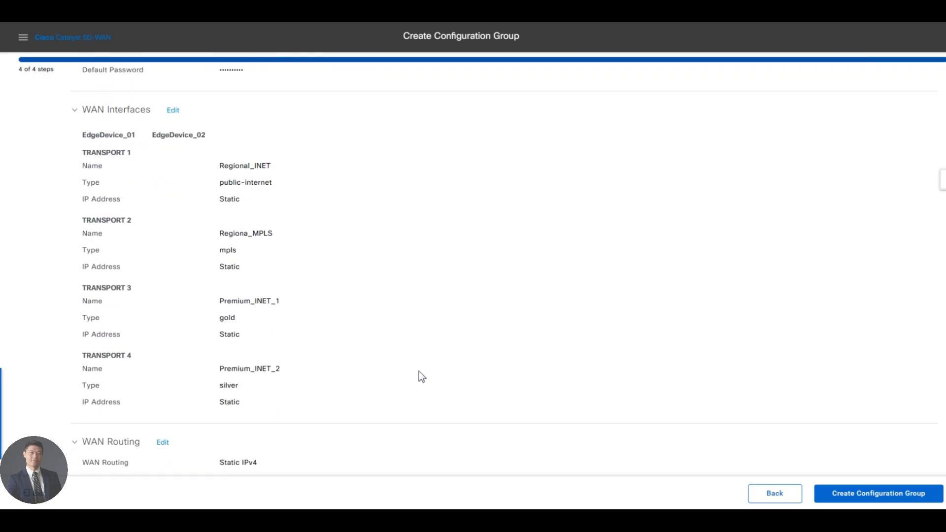
scroll(421, 377, "down", 3)
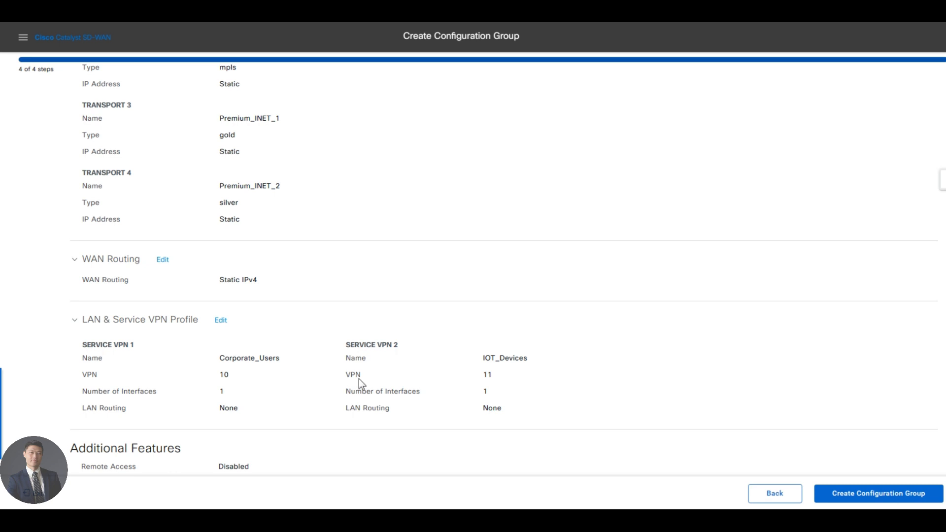
left_click(860, 494)
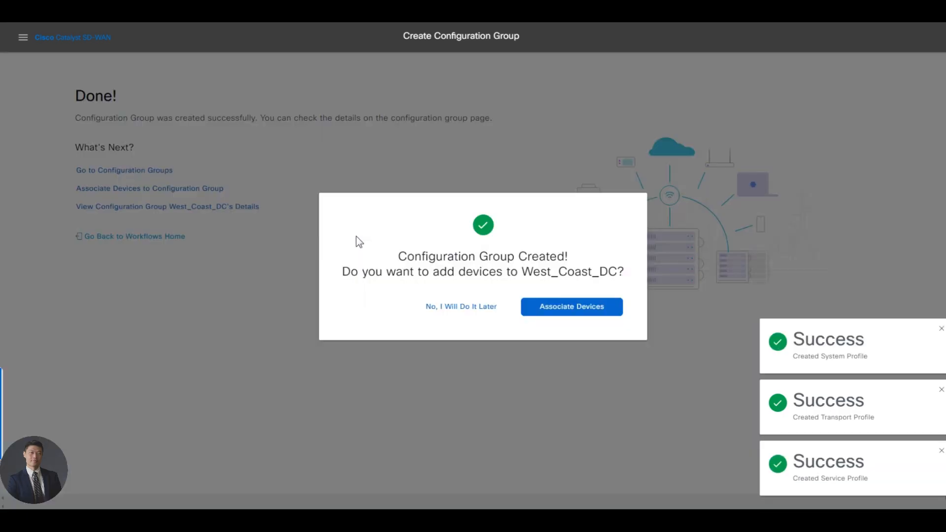
Postpone associating devices with West_Coast_DC and go to the list of configuration groups
left_click(460, 307)
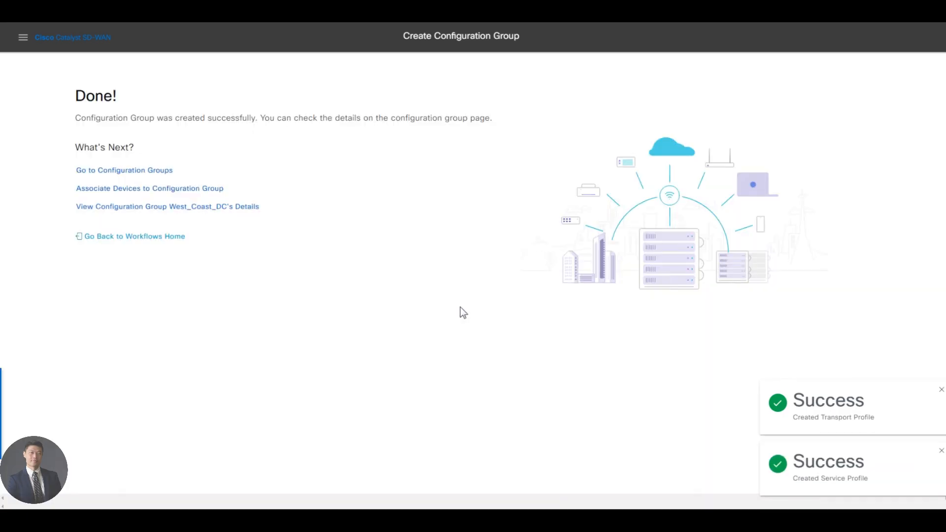
left_click(114, 170)
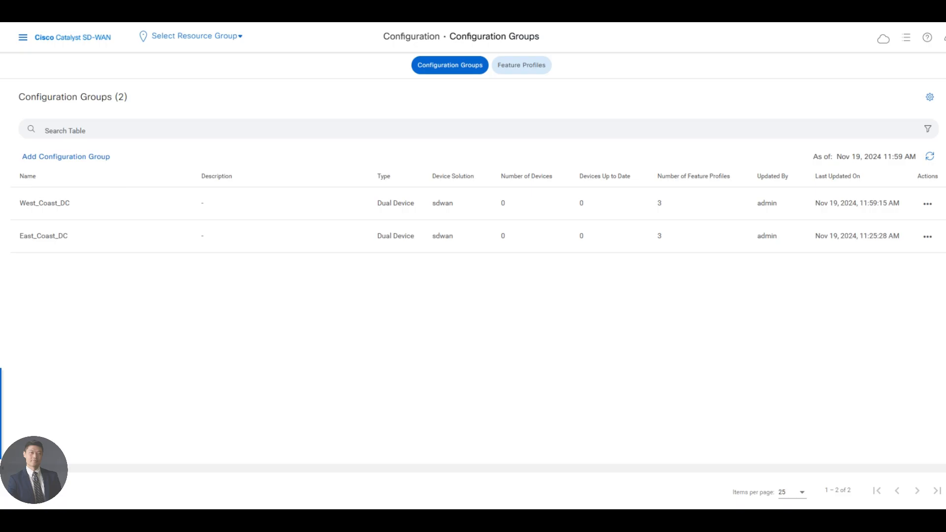
Switch to the topology diagram, mark EastCoast BR2 with a red pen stroke, and return to Catalyst SD-WAN
left_click(279, 11)
left_click_drag(389, 349, 396, 356)
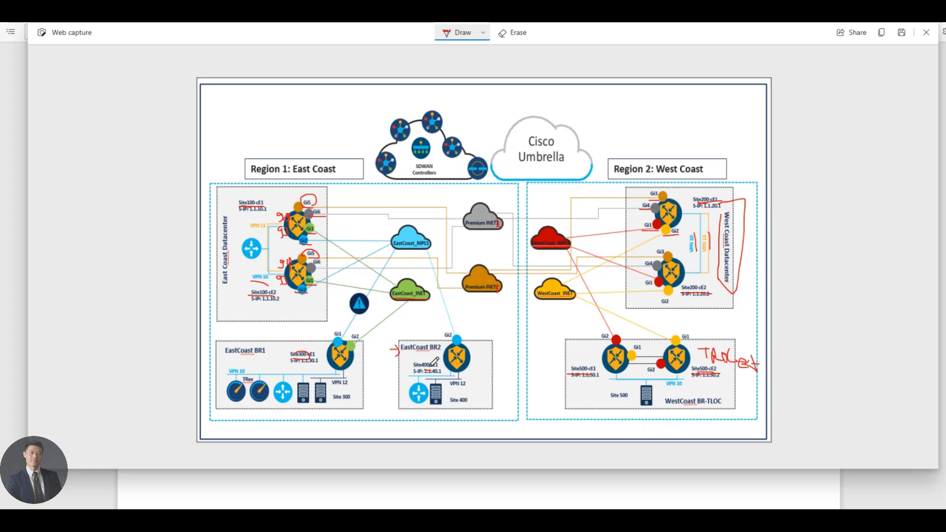
left_click(268, 25)
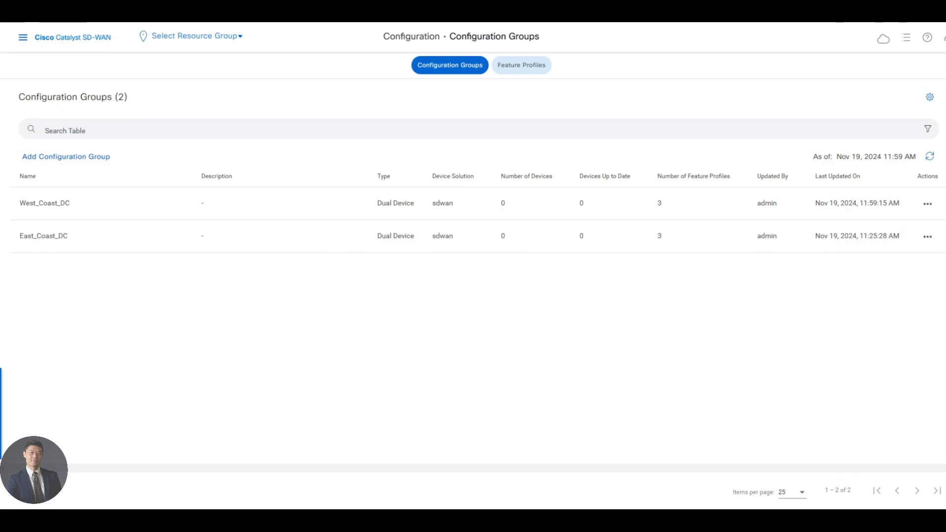
Start a new configuration group named East_Coast_BR2 and continue to its site configurations
left_click(59, 157)
left_click(838, 321)
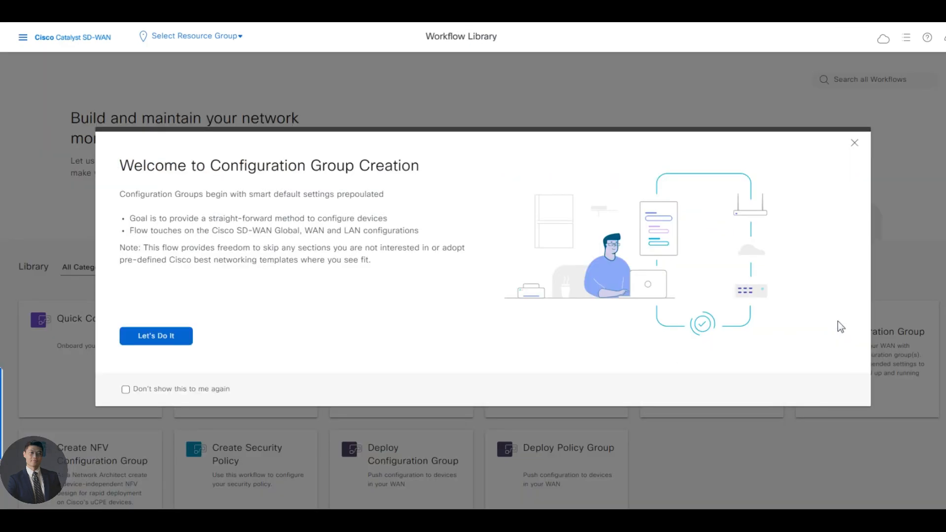
left_click(155, 333)
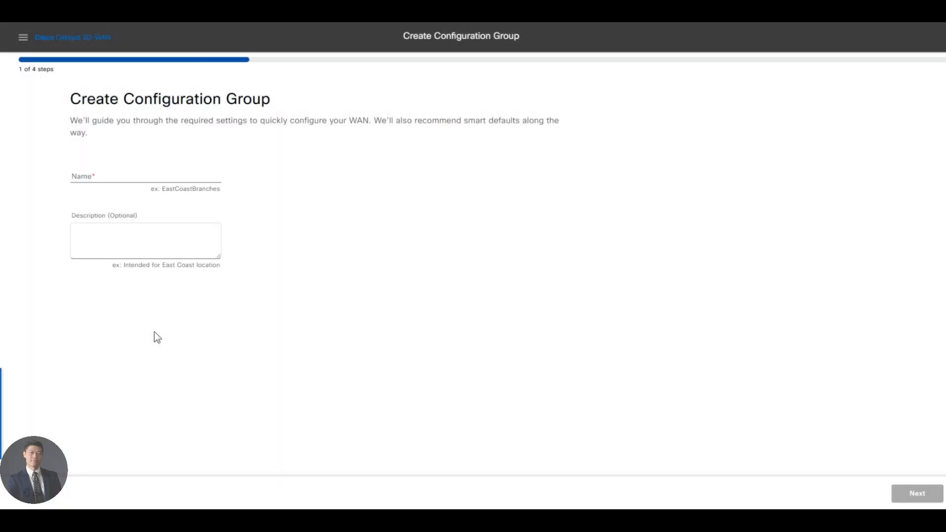
left_click(148, 177)
type("Eas")
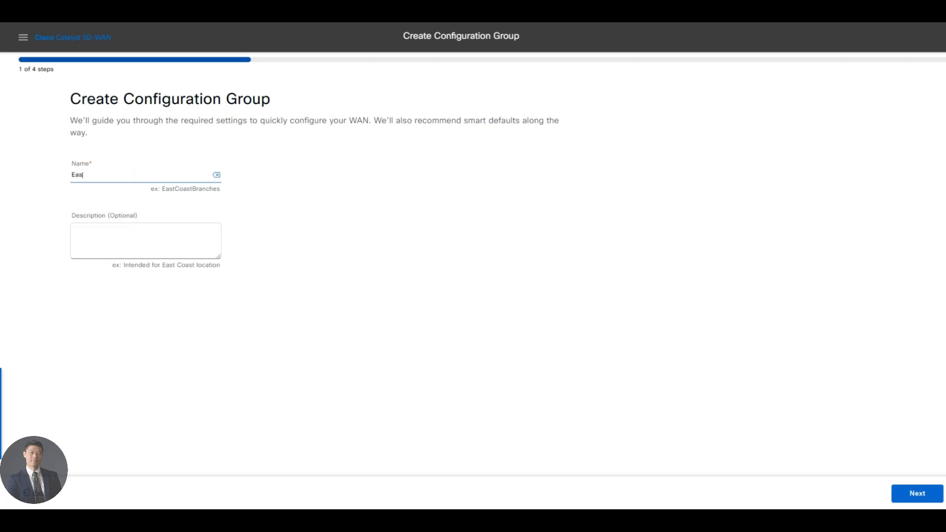
type("t_Coast_BR2")
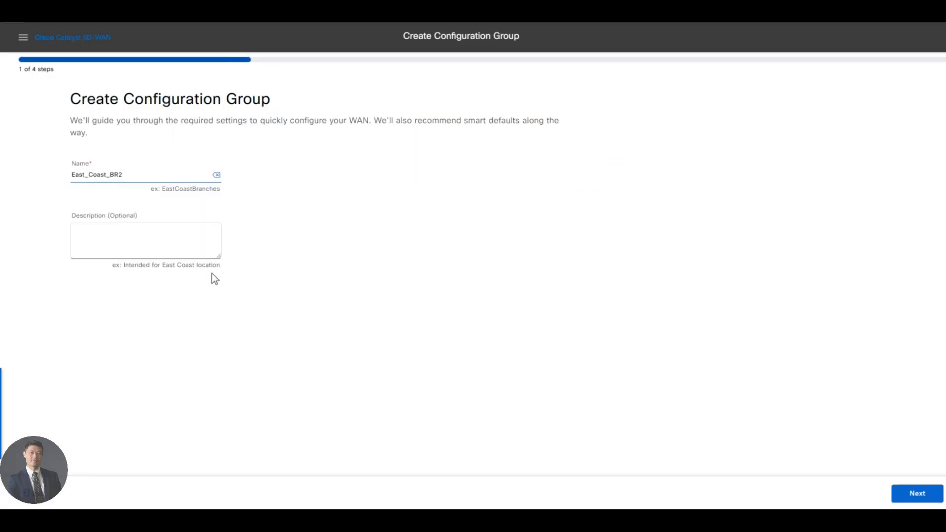
left_click(916, 494)
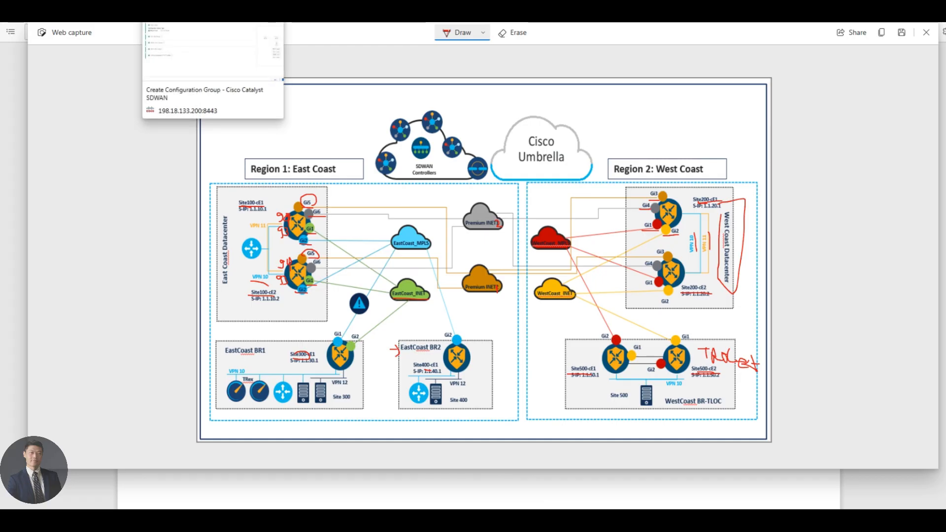
In the site settings, set local device access to a global value, then enter and confirm the device password
left_click(192, 21)
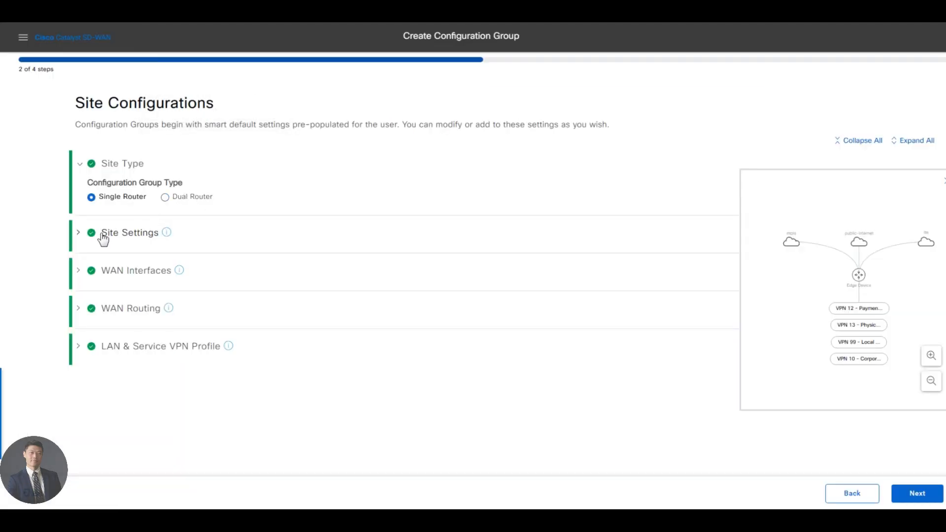
left_click(942, 182)
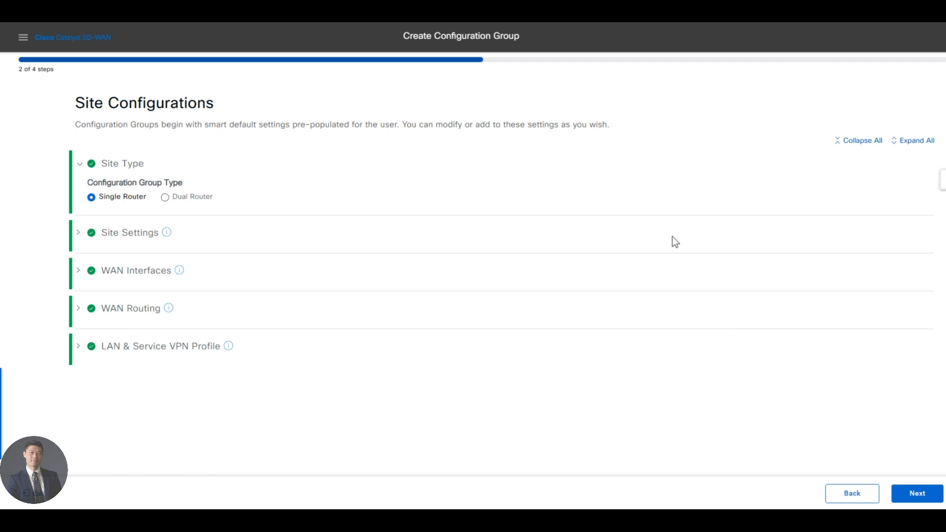
left_click(119, 241)
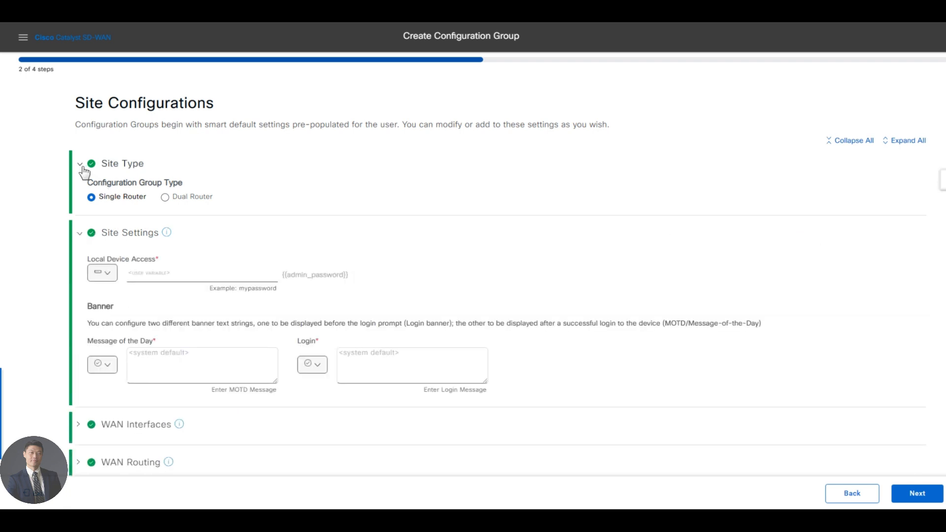
left_click(80, 164)
left_click(111, 243)
left_click(106, 271)
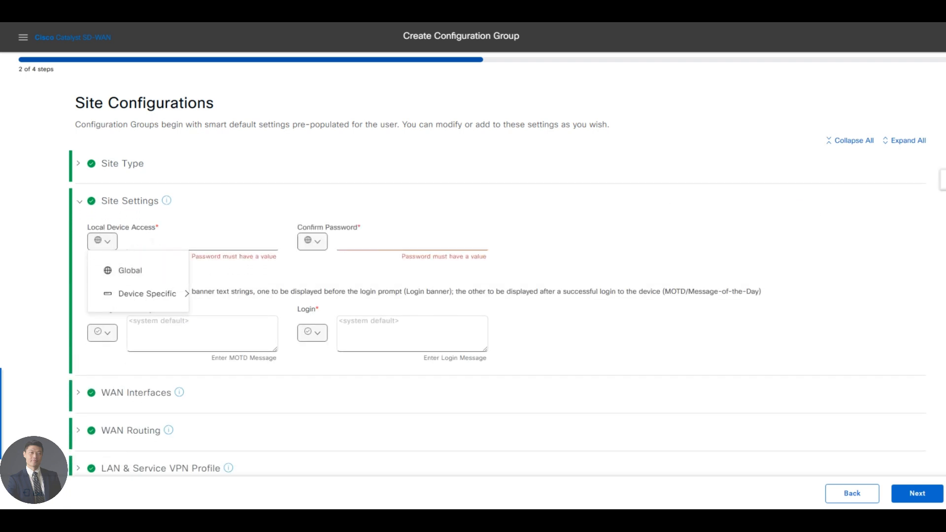
left_click(129, 241)
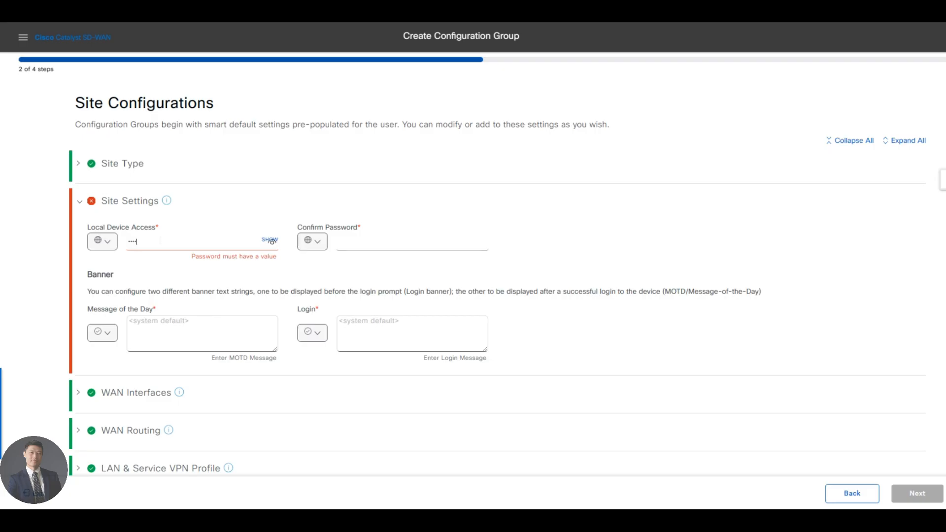
key("Tab")
key("Tab")
key("Tab")
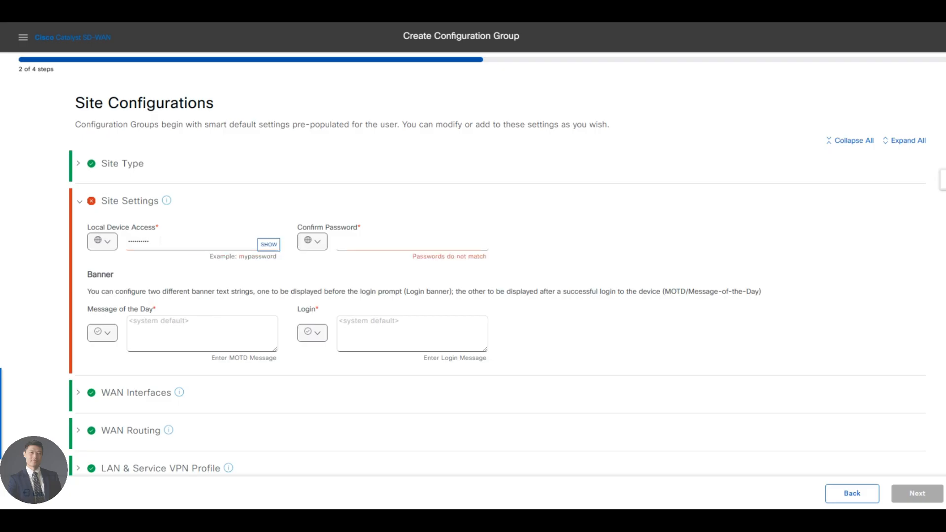
type("•••••")
Set the message-of-the-day banner to the global value "Welcome to 20.12 Lab"
left_click(102, 332)
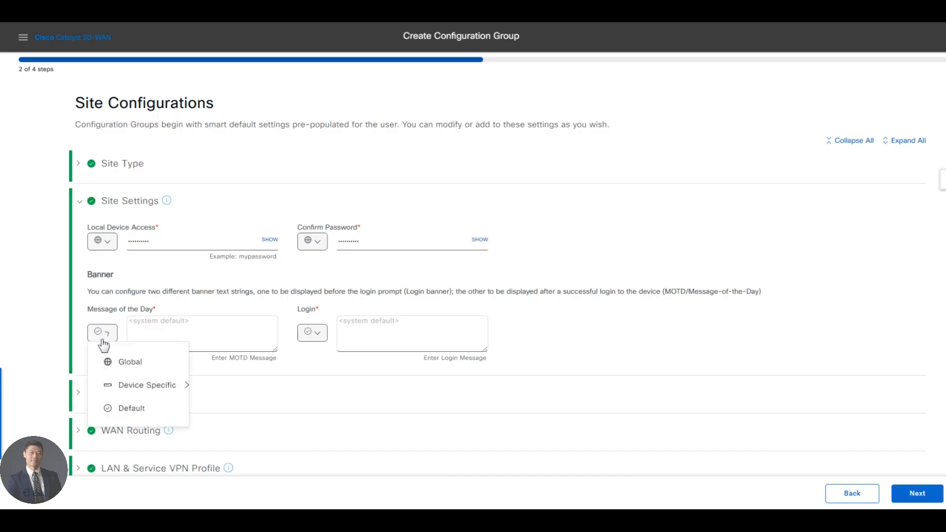
left_click(131, 364)
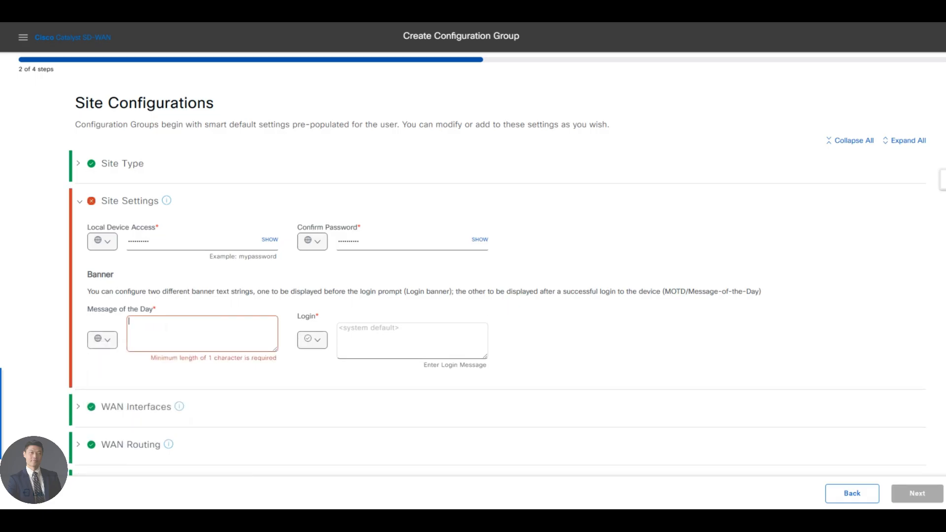
type("WElcome")
key("BackSpace")
key("BackSpace")
key("BackSpace")
key("BackSpace")
type("elcome to 10.12 Lab")
key("Tab")
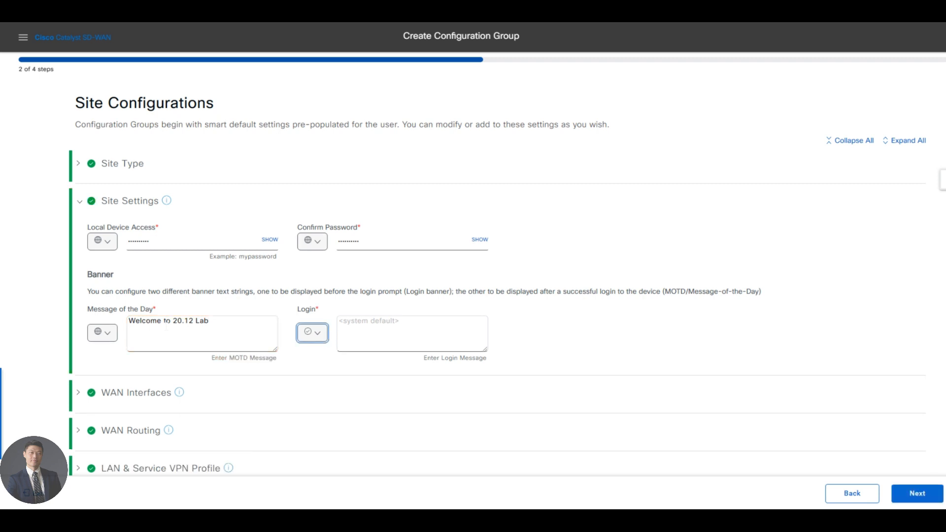
Open the value type choices for the login banner
left_click(321, 334)
left_click(322, 336)
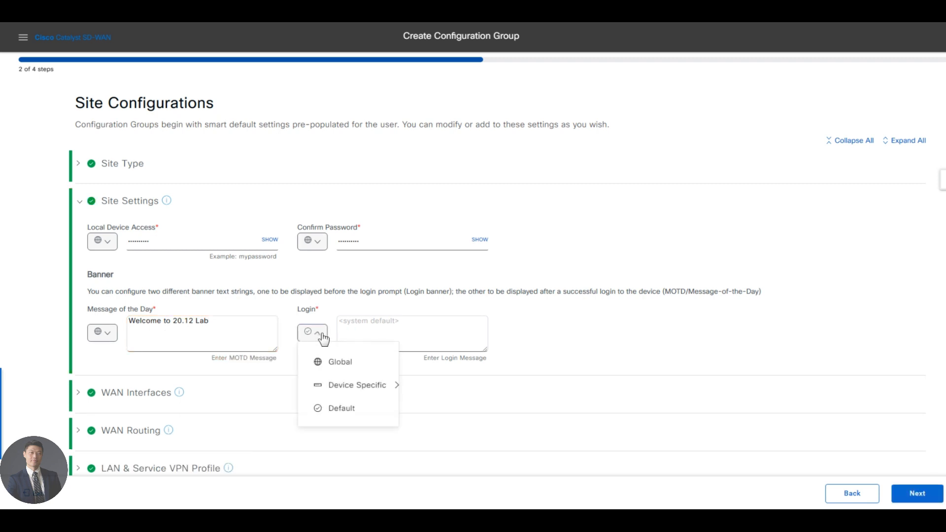
Set the Login banner to a global value reading "Configuration pushed through Configuration Groups."
left_click(321, 337)
left_click(317, 337)
left_click(326, 360)
left_click(366, 334)
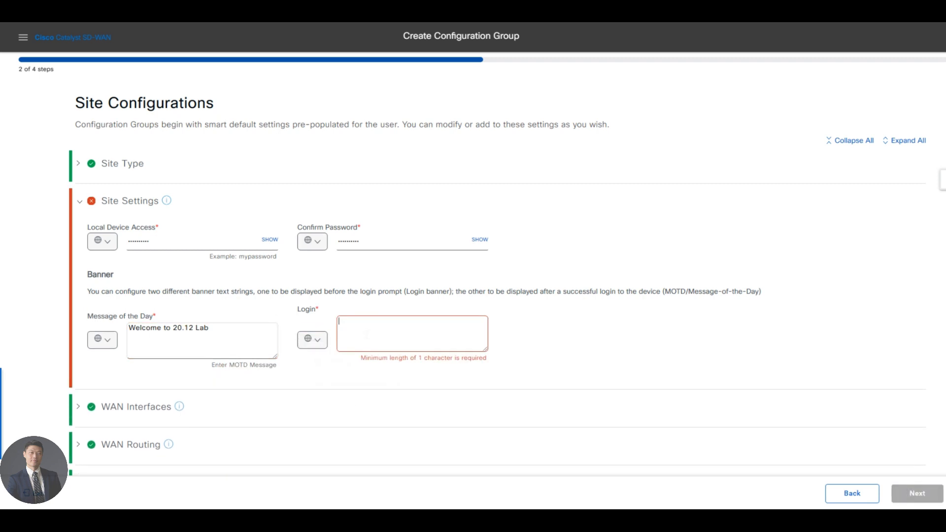
type("COnfiguration pushed trough")
key("BackSpace")
key("BackSpace")
key("BackSpace")
key("BackSpace")
type("hrough")
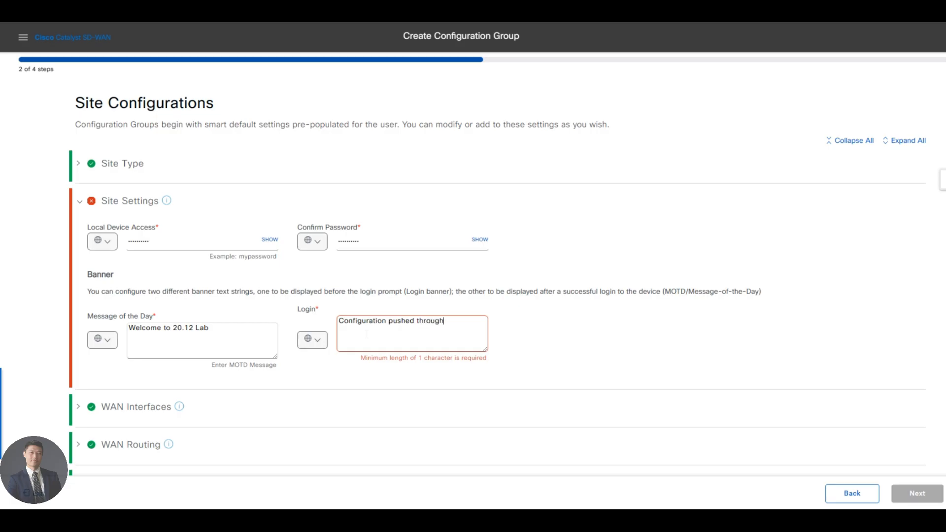
type(" Configuration Groups.")
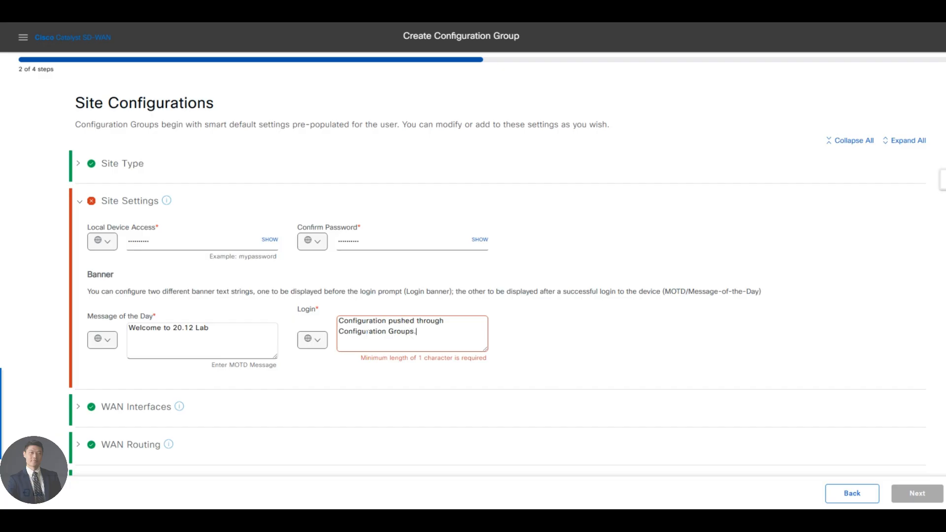
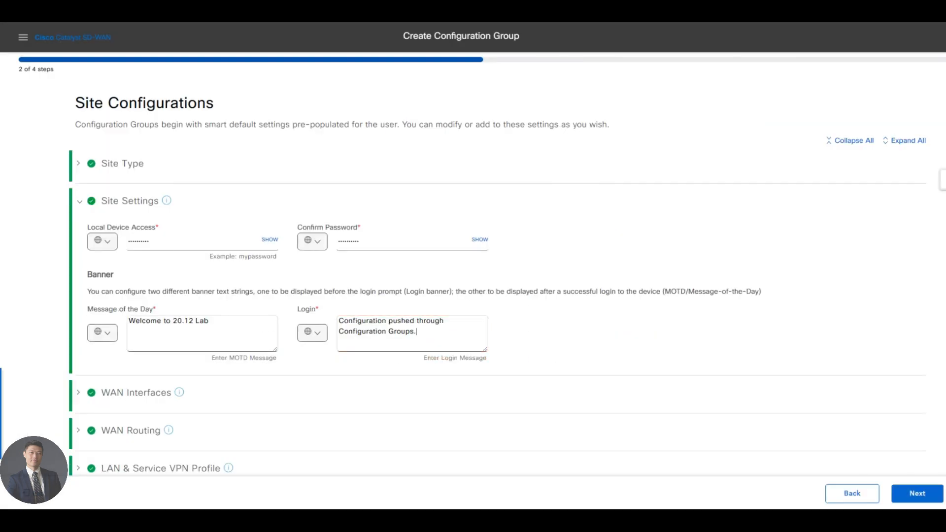
Delete the Internet and LTE transports from the WAN Interfaces section, keeping only MPLS
scroll(217, 355, "down", 1)
left_click(82, 168)
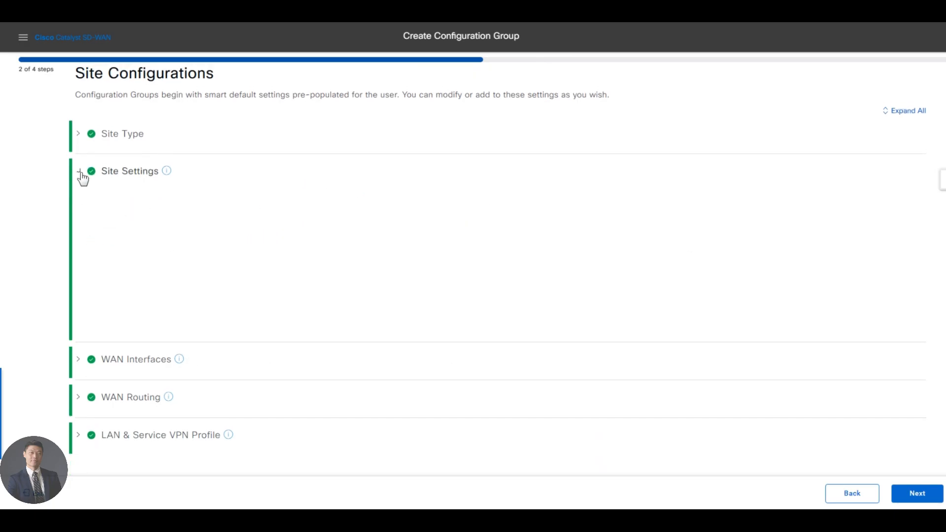
left_click(80, 238)
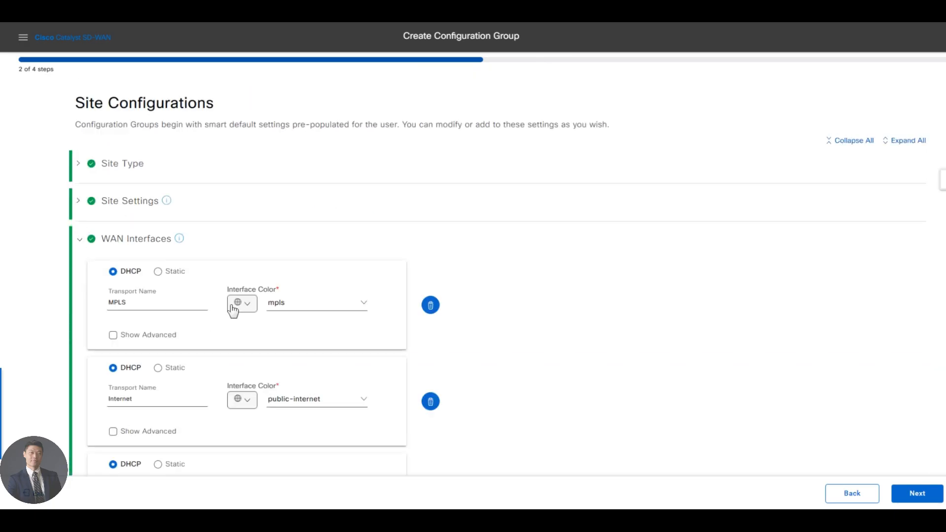
scroll(428, 354, "down", 1)
left_click(430, 371)
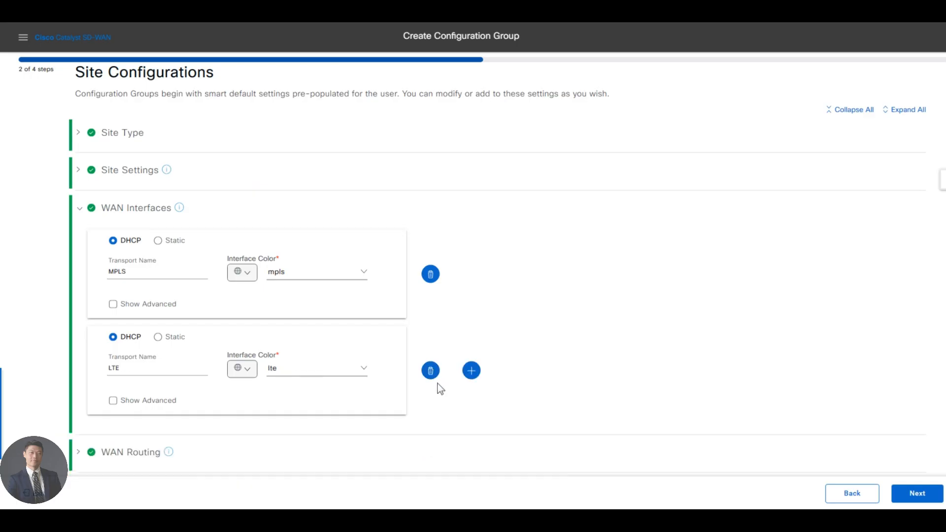
left_click(430, 371)
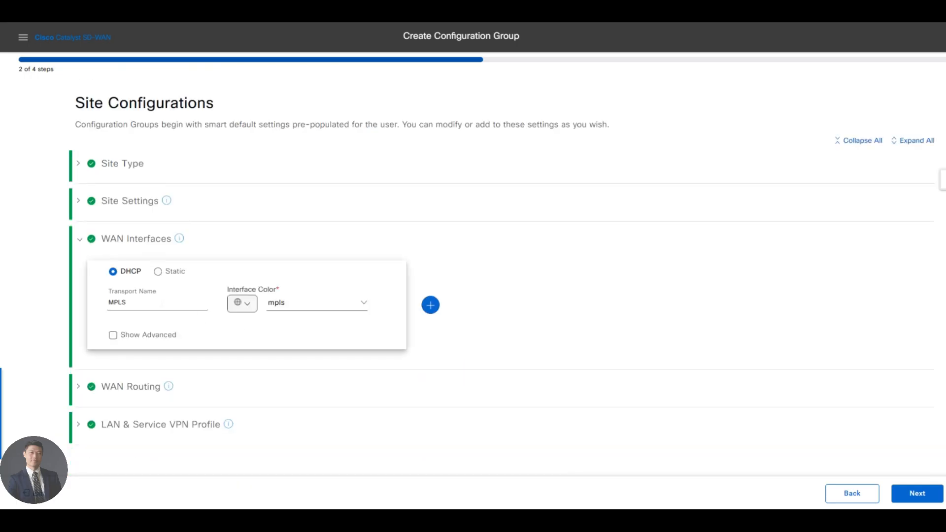
Rename the remaining WAN transport to Regional_MPLS and switch its addressing to Static
left_click(338, 310)
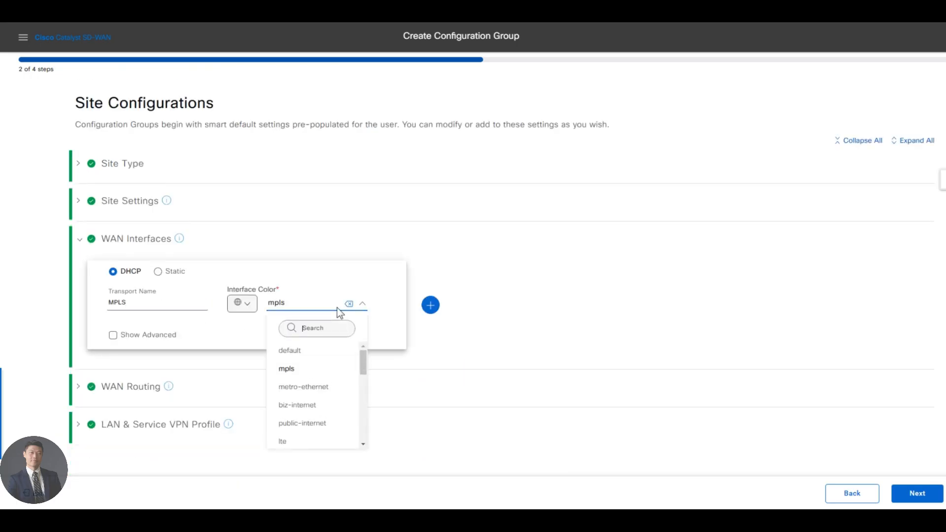
left_click(337, 307)
double_click(183, 302)
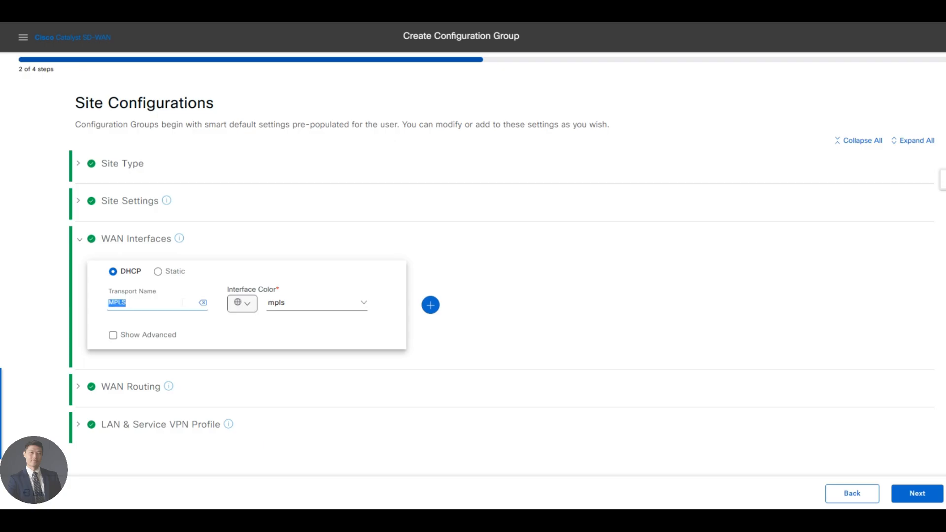
type("Regiona")
type("l_+")
type("MPLS")
left_click(158, 273)
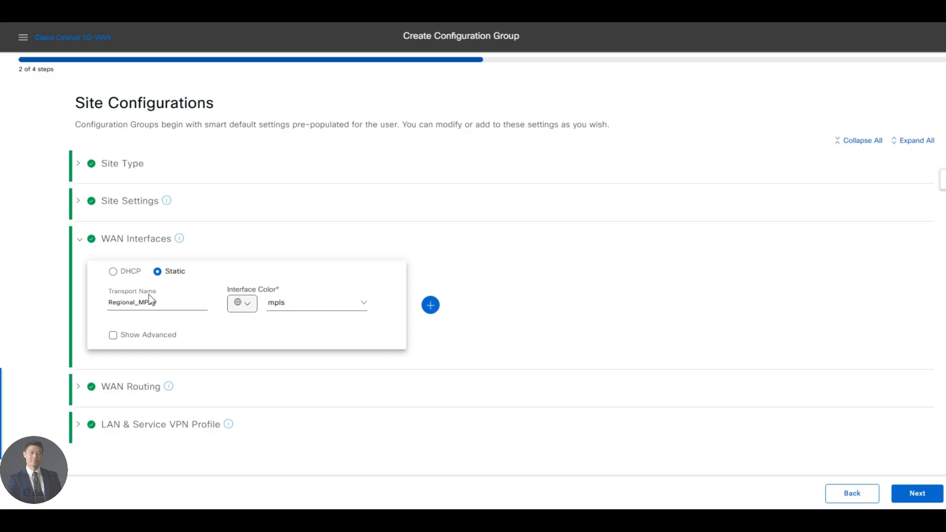
Show the WAN interface's advanced settings and set its Interface Name to the global value GigabitEthernet2
left_click(113, 335)
scroll(254, 325, "down", 2)
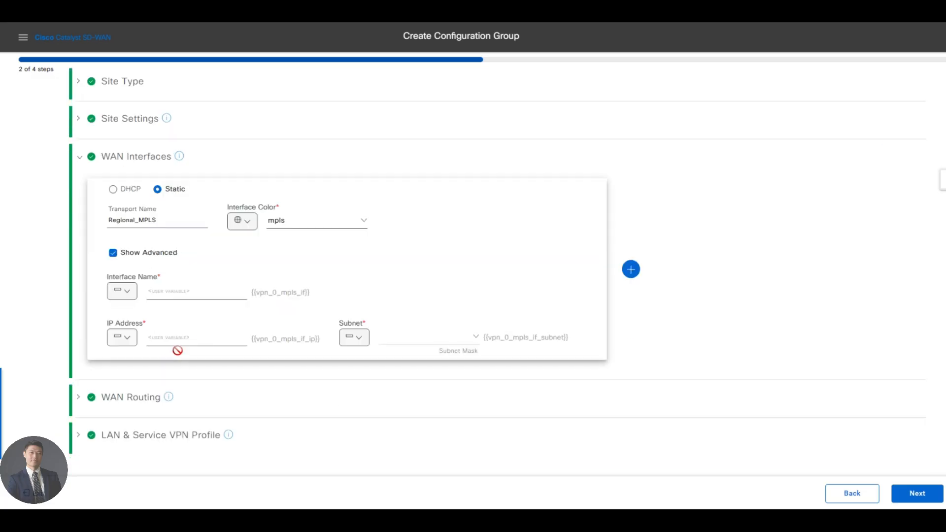
left_click(123, 293)
mouse_move(169, 347)
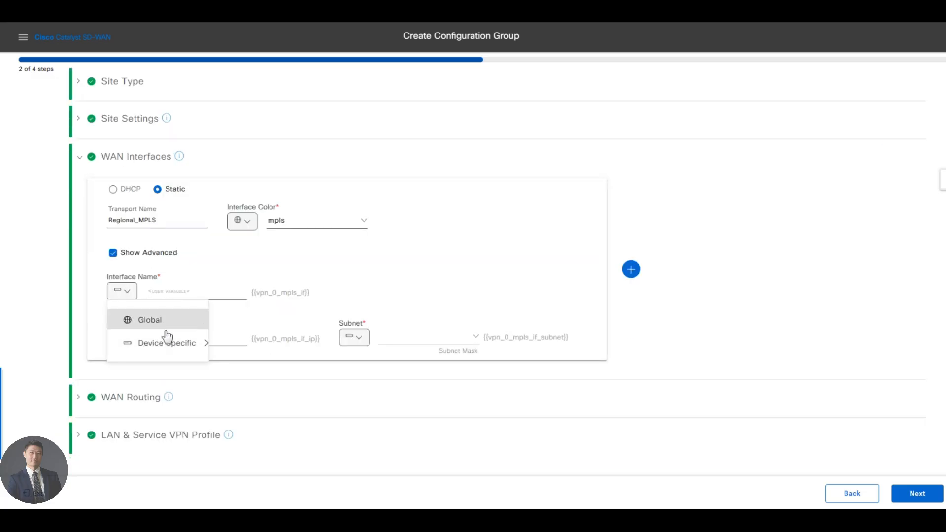
left_click(160, 323)
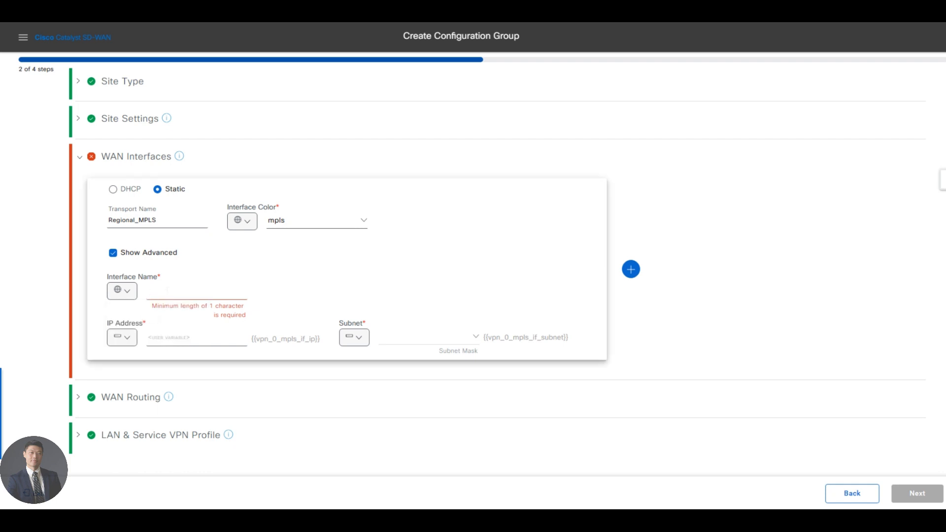
type("GigabitEthernet2")
Set the WAN interface's IP Address to the device-specific variable key Regional_MPLS_IP
left_click(126, 339)
mouse_move(164, 390)
double_click(268, 406)
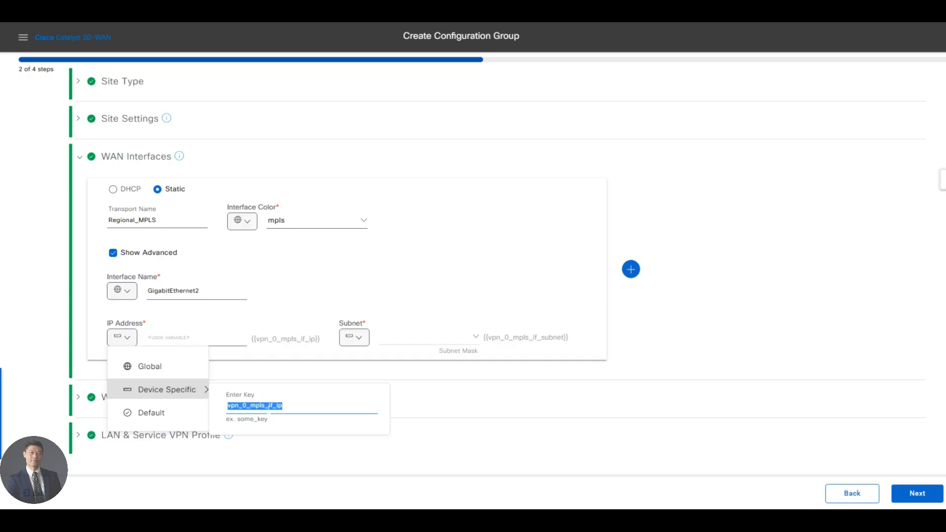
type("Regiona")
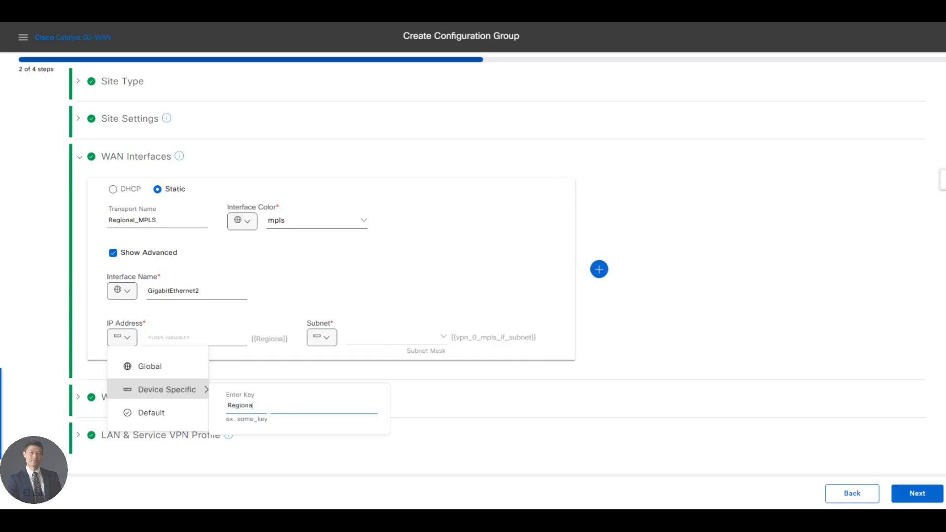
type("l_MPLS")
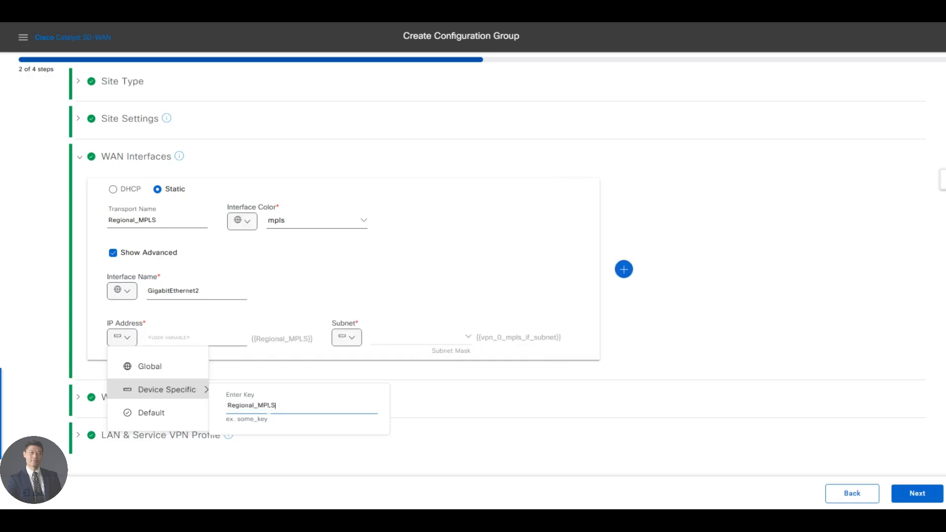
type("_IP")
left_click(389, 362)
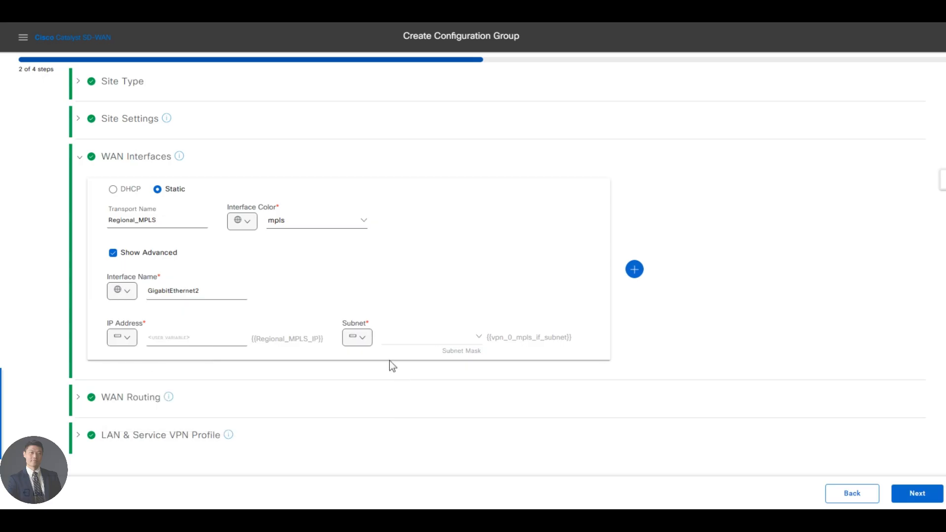
Set the WAN interface's Subnet to the device-specific variable key Regional_MPLS_Mask
left_click(357, 337)
mouse_move(440, 394)
double_click(504, 406)
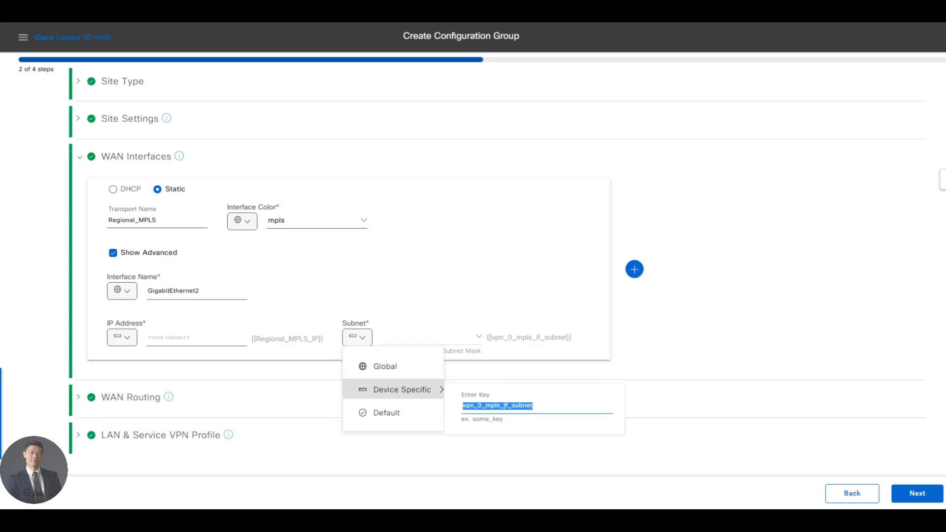
type("Regional_")
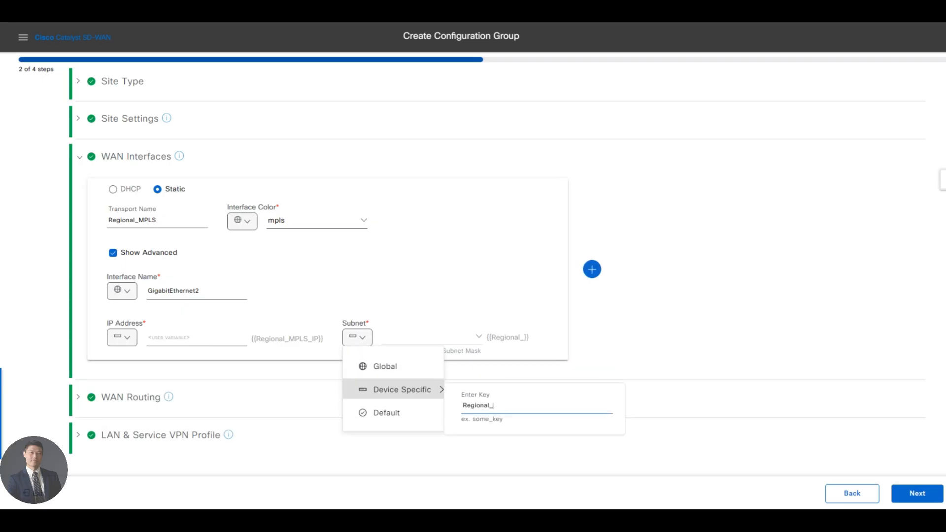
type("MPLS_")
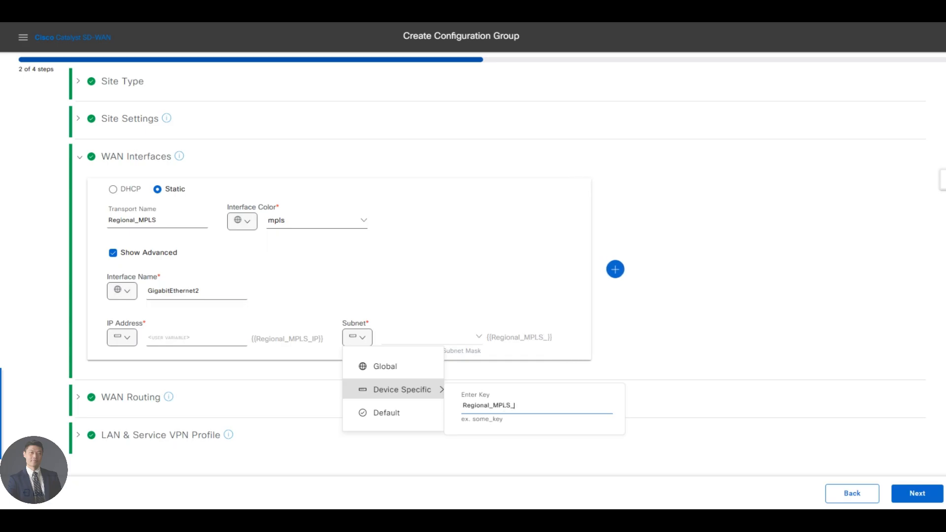
type("MA")
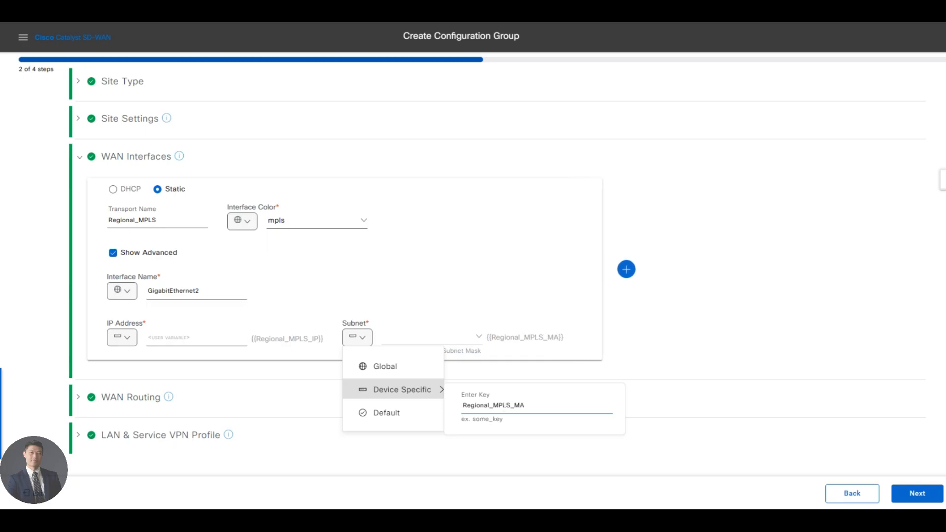
type("sk")
left_click(672, 351)
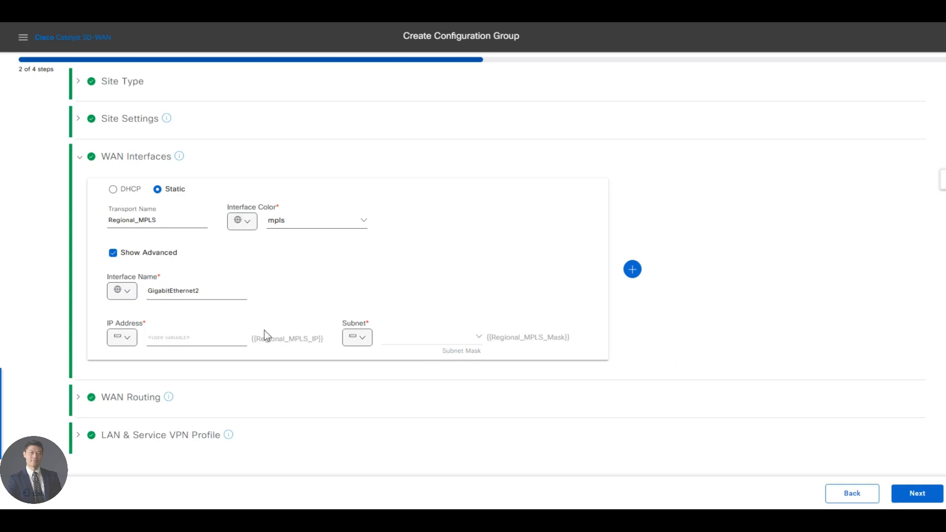
Add a Static IPv4 route in the WAN Routing section
left_click(217, 400)
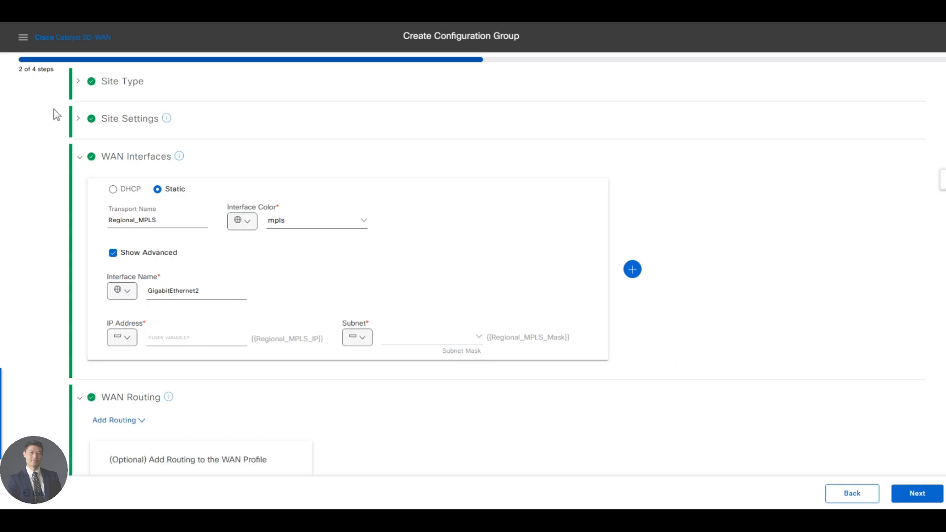
left_click(89, 161)
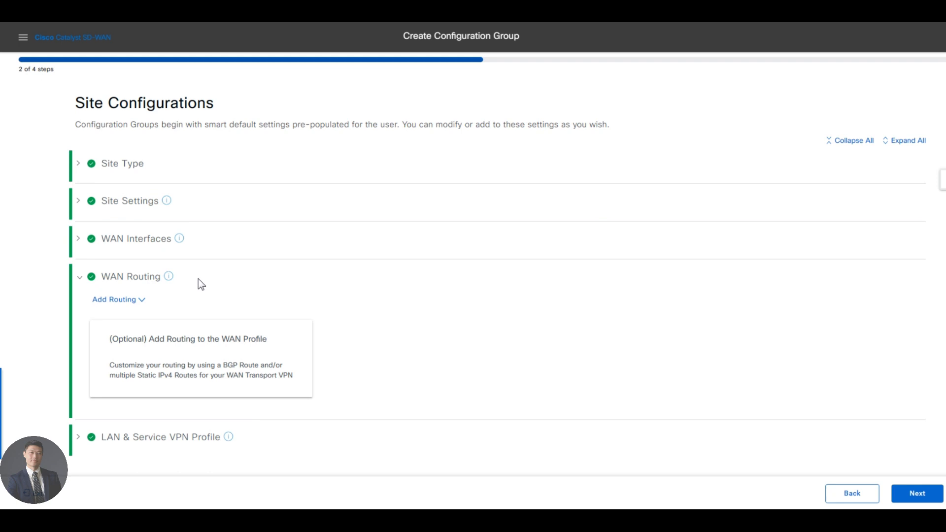
left_click(120, 301)
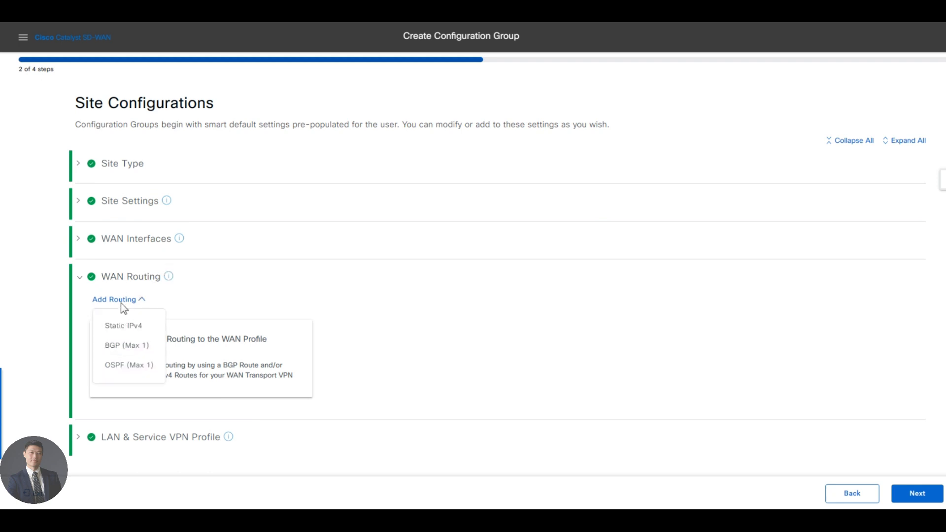
left_click(132, 327)
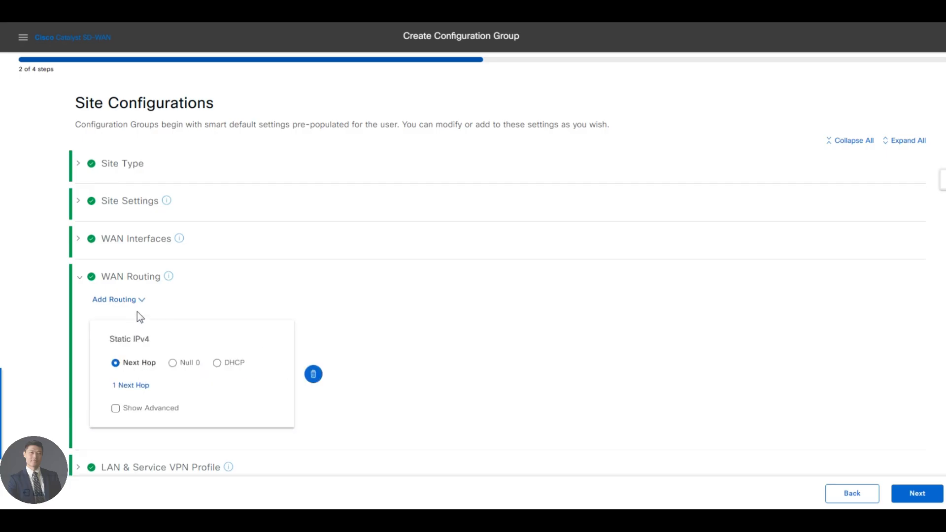
Set the static route's next-hop gateway IP Address to the device-specific variable key Regional_MPLS_Next_Hop
left_click(139, 387)
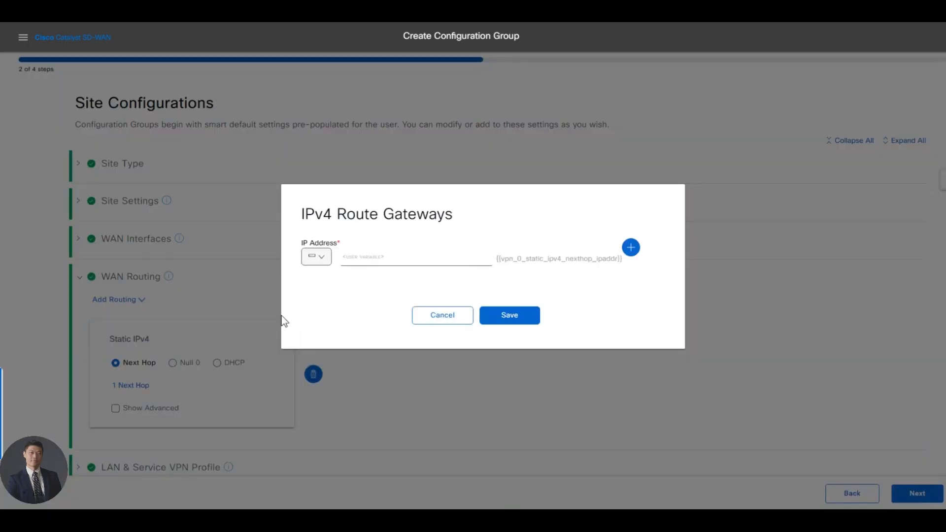
left_click(318, 256)
left_click(320, 258)
left_click(325, 258)
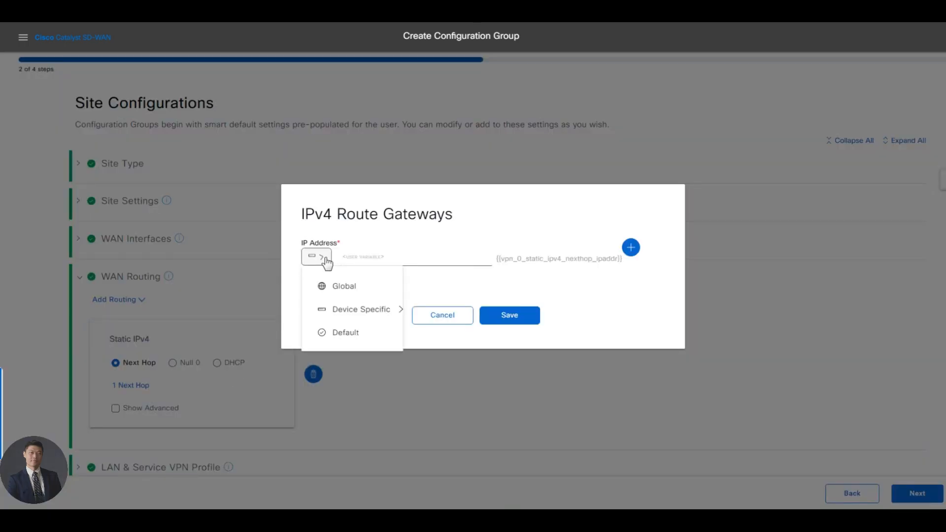
mouse_move(372, 311)
double_click(483, 326)
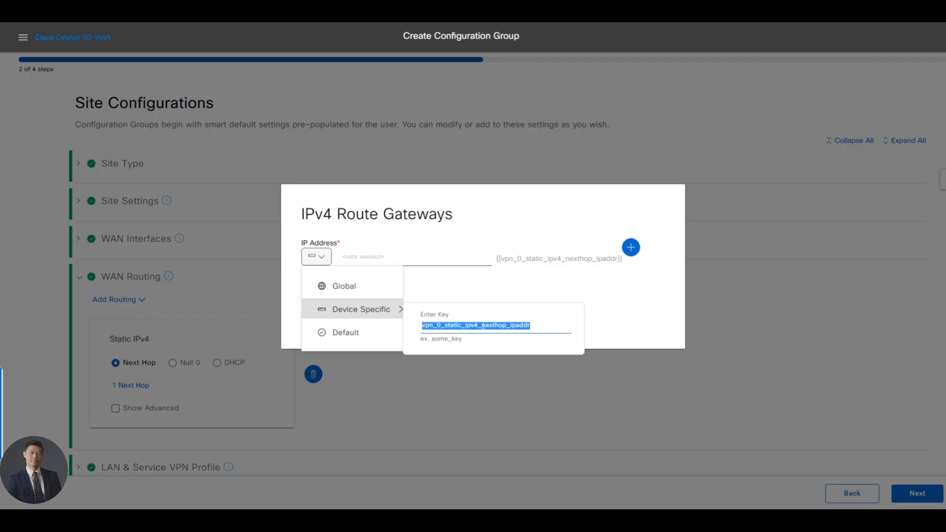
type("Regio")
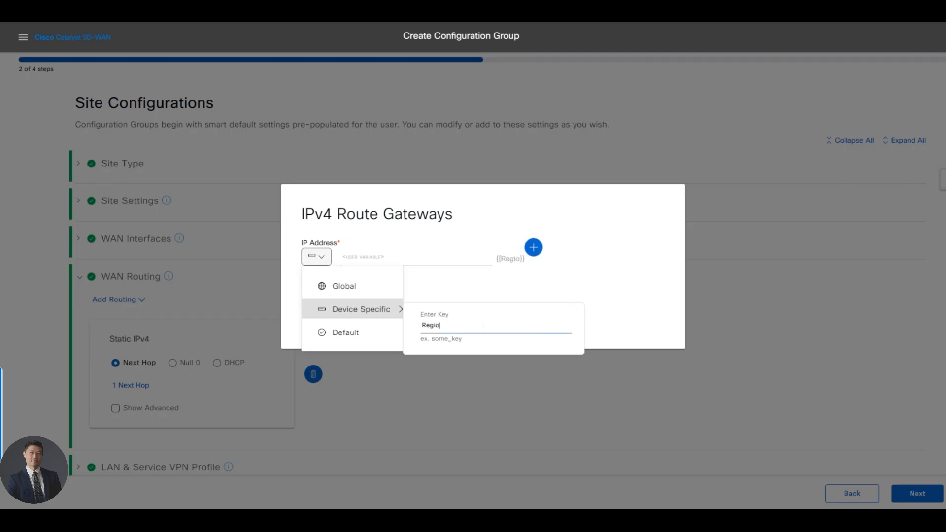
type("nal_MPL")
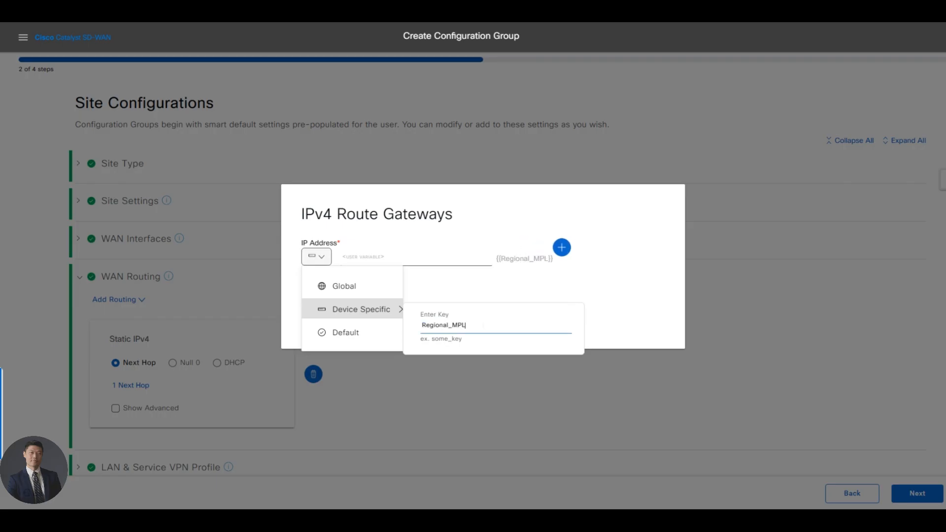
type("S_Next_")
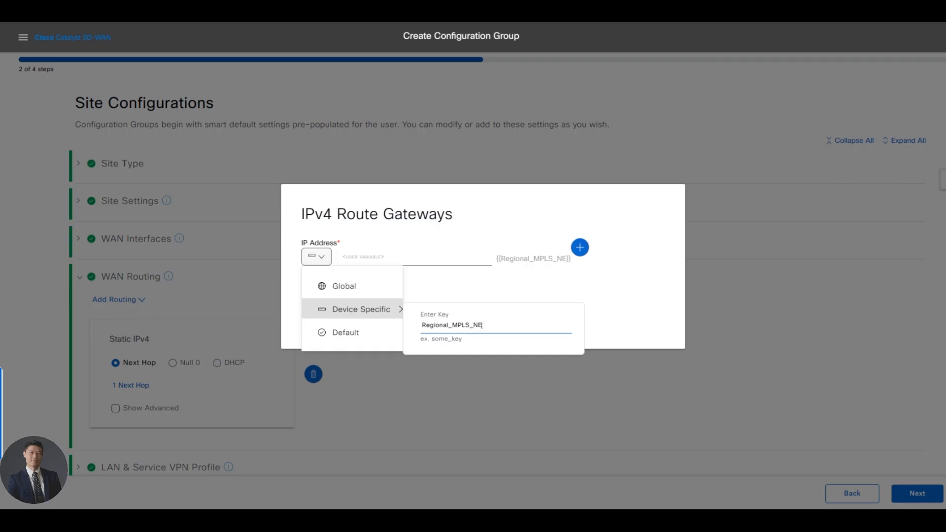
type("Hop")
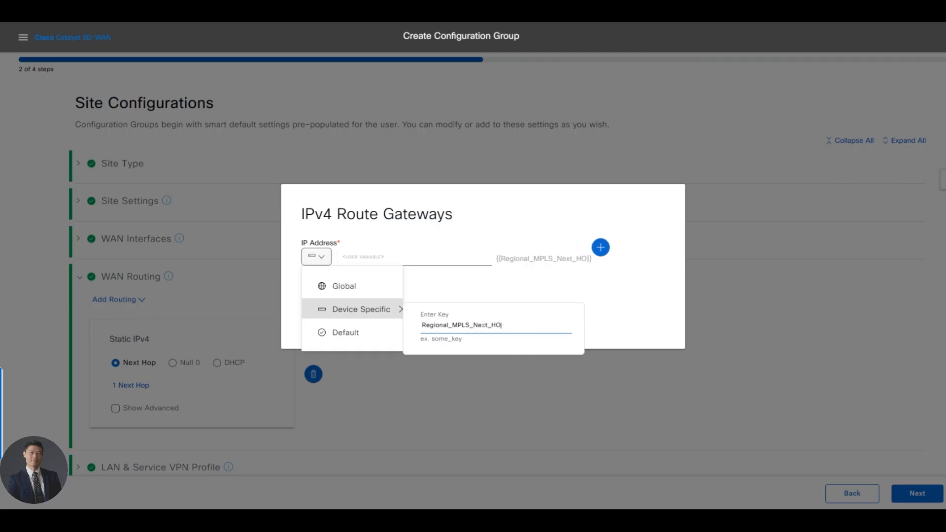
left_click(610, 274)
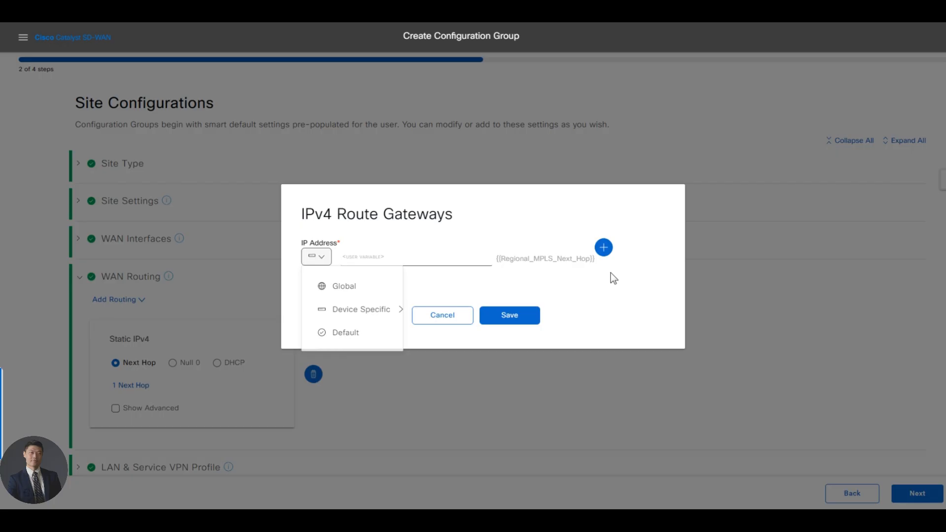
Save the next-hop gateway, then reveal the static route's advanced settings and set its Network Address to the global value 0.0.0.0
left_click(518, 318)
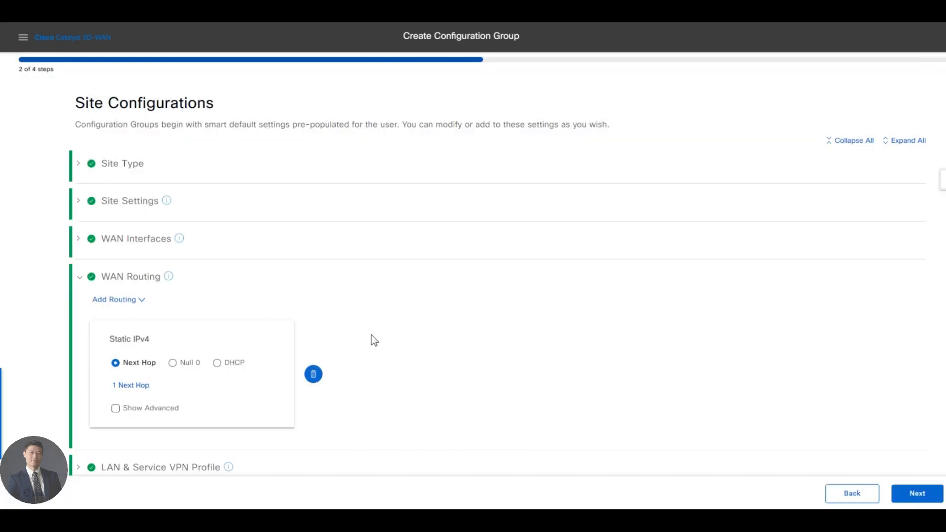
left_click(116, 408)
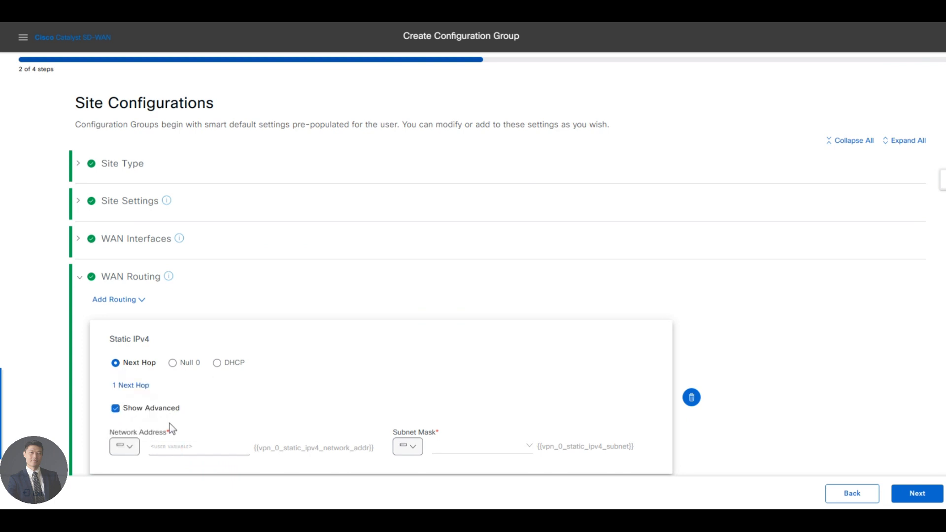
mouse_move(130, 447)
left_click(150, 406)
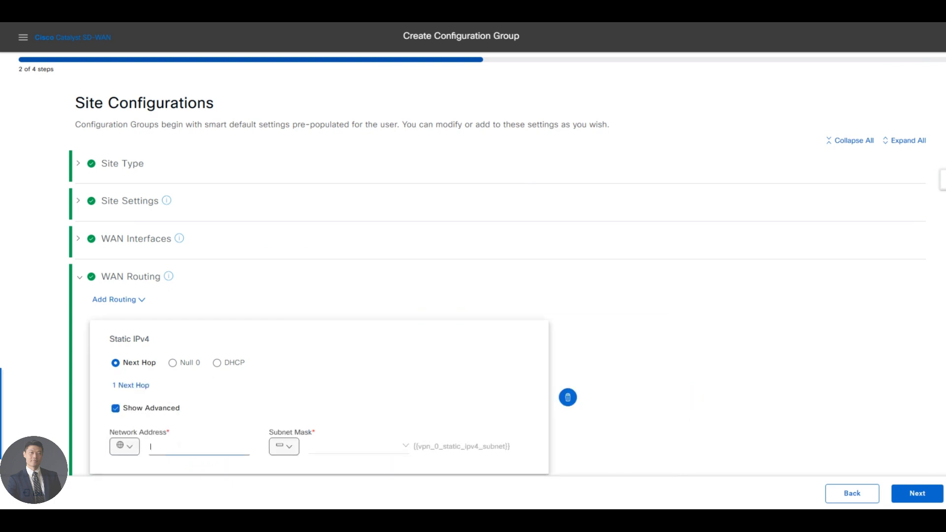
type("0.0.0.0")
Set the static route's Subnet Mask to the global value 0.0.0.0 and expand the LAN & Service VPN Profile section
mouse_move(289, 448)
left_click(309, 404)
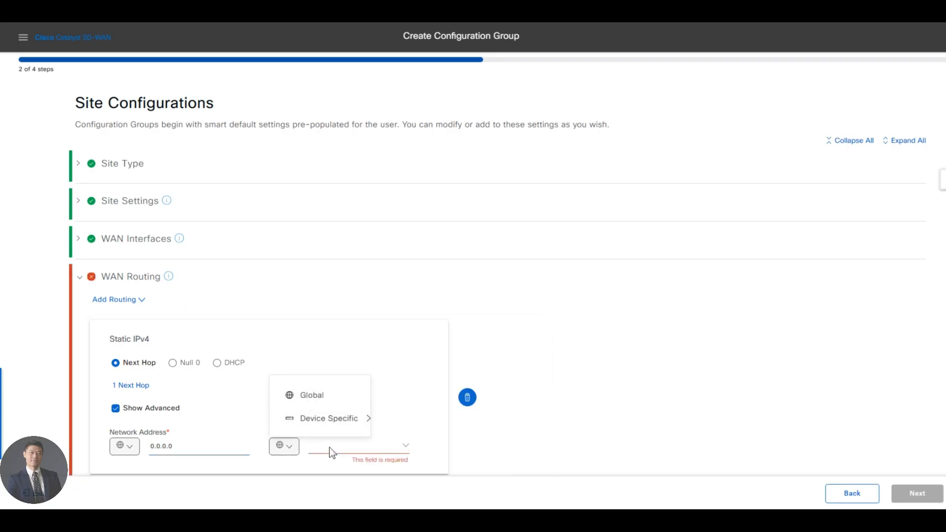
left_click(358, 449)
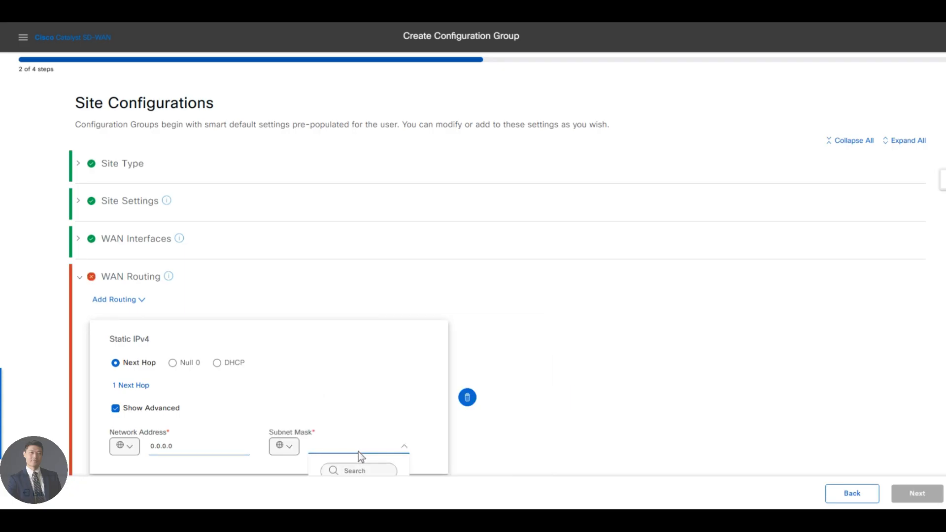
scroll(419, 446, "down", 3)
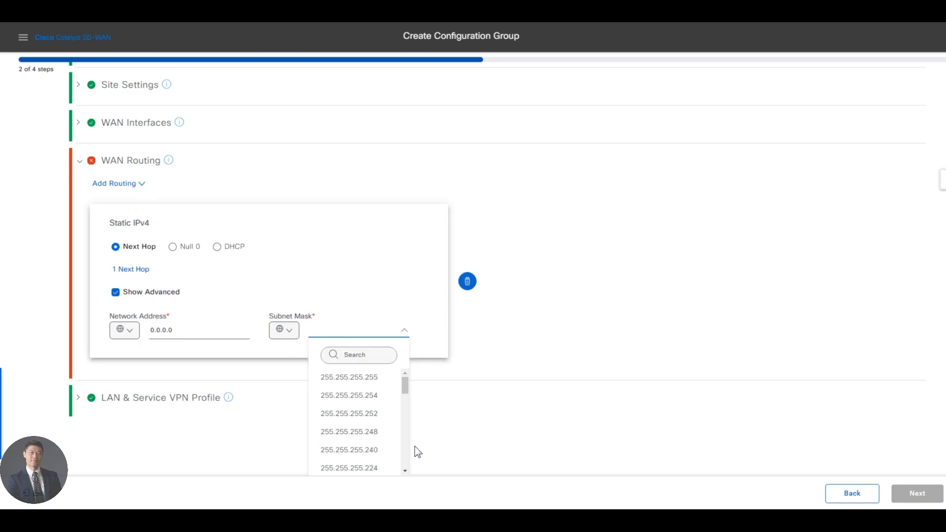
type("0.0.0.0")
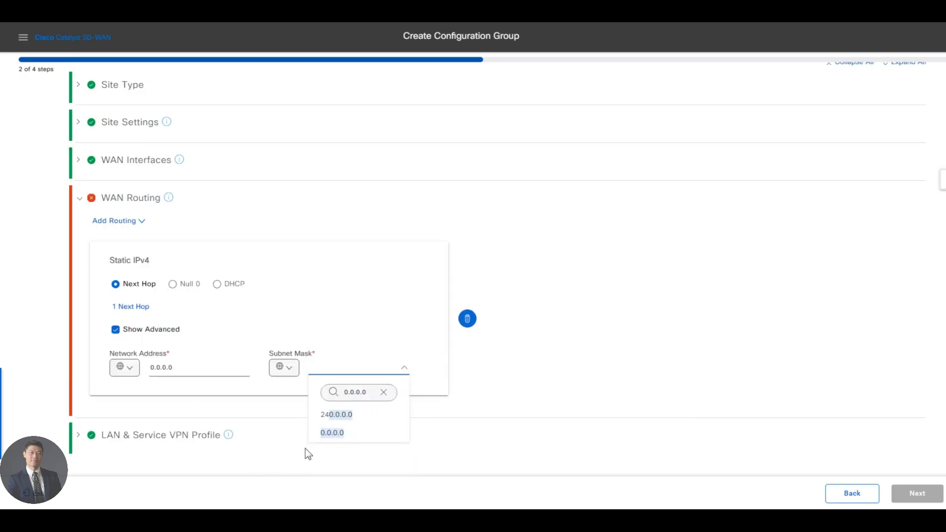
left_click(336, 434)
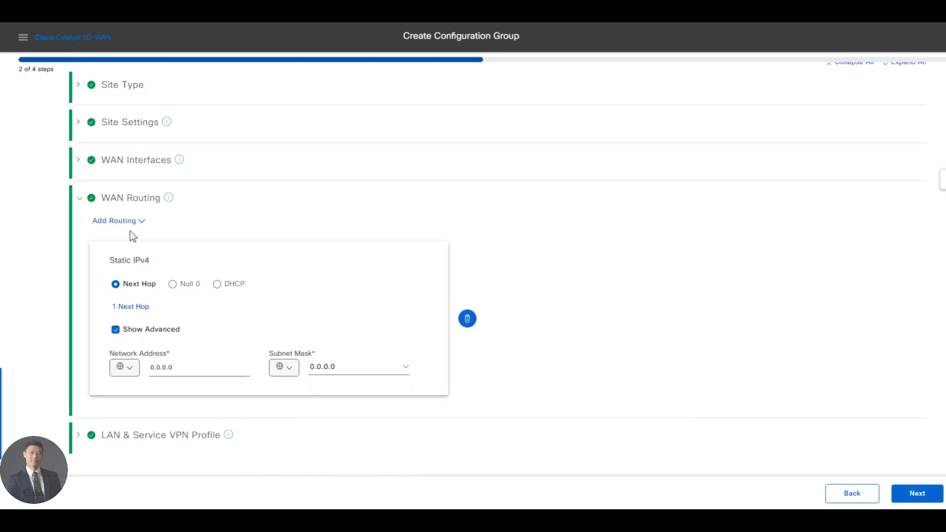
left_click(80, 202)
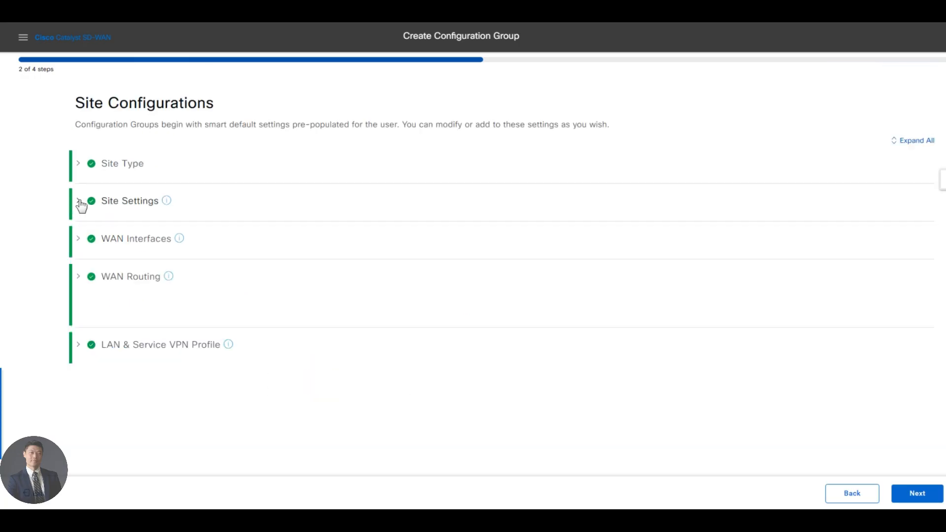
left_click(118, 317)
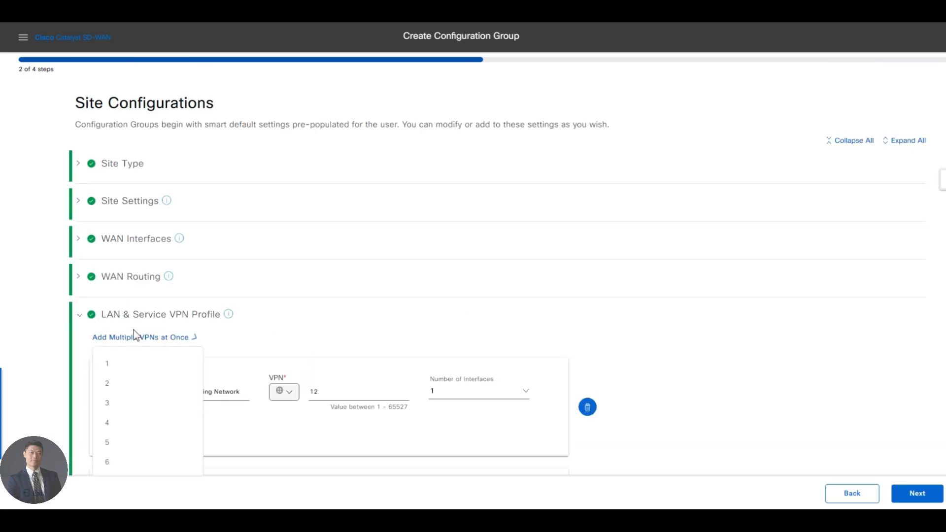
Switch to the network topology capture and handwrite the VPN numbers 10, 11 and 12 with short labels beside EastCoast BR2
left_click(345, 15)
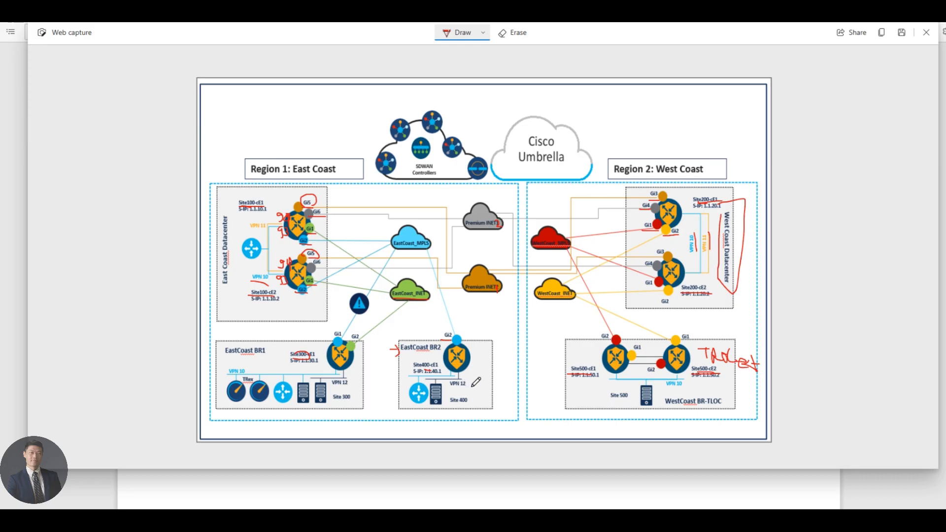
left_click_drag(480, 368, 486, 392)
mouse_move(481, 397)
left_mouse_down()
mouse_move(480, 408)
mouse_move(490, 405)
left_mouse_up()
mouse_move(481, 383)
left_mouse_down()
mouse_move(484, 392)
mouse_move(497, 375)
left_mouse_up()
mouse_move(494, 384)
left_mouse_down()
mouse_move(509, 382)
mouse_move(505, 392)
left_mouse_up()
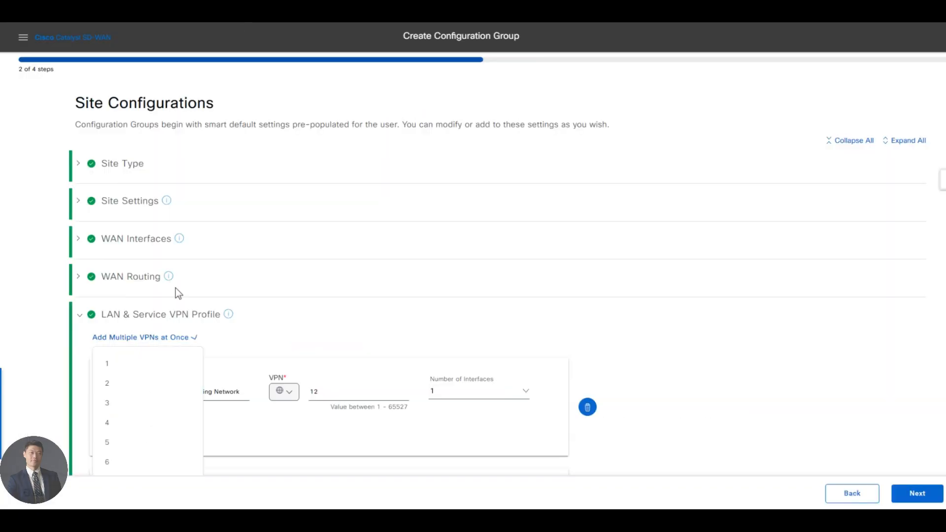
Return to Catalyst SD-WAN and delete all service VPN segments except Payment Processing Network
scroll(345, 308, "down", 2)
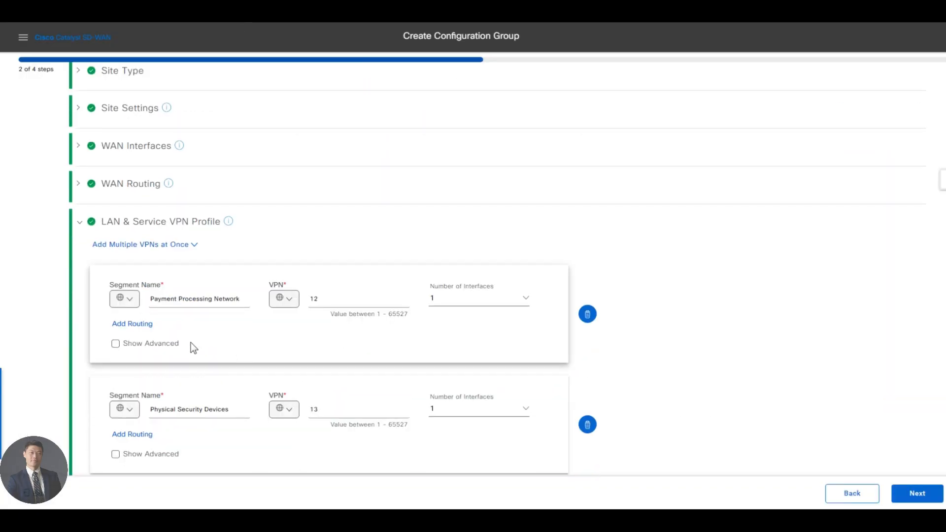
scroll(250, 349, "up", 1)
scroll(598, 401, "down", 2)
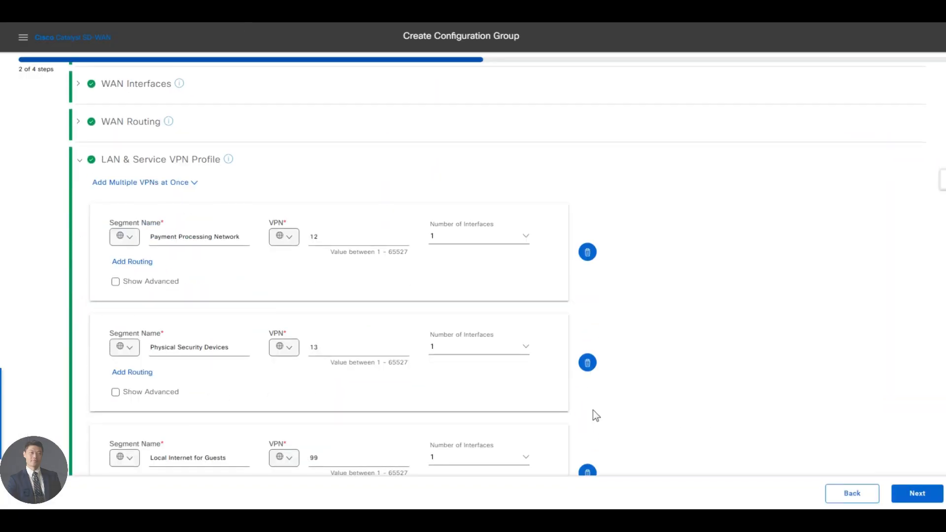
left_click(588, 361)
left_click(588, 363)
left_click(587, 384)
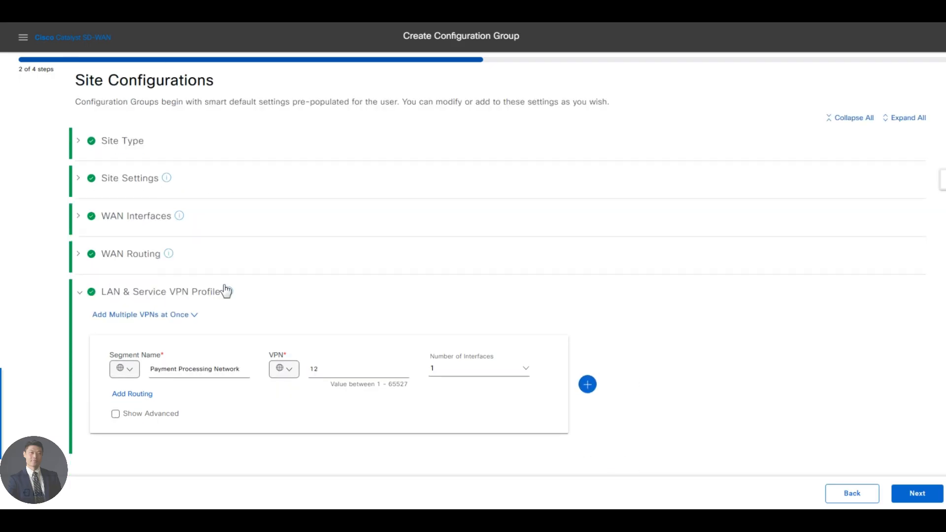
Rename the remaining service VPN segment Corporate_Users, with VPN set to 10 and the number of interfaces to 2
triple_click(182, 369)
type("Corporate_Users")
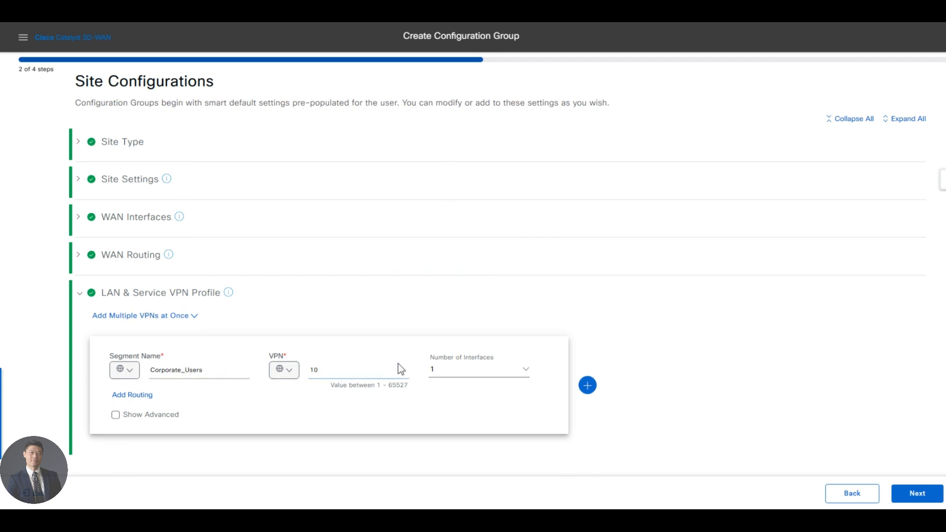
scroll(424, 377, "up", 1)
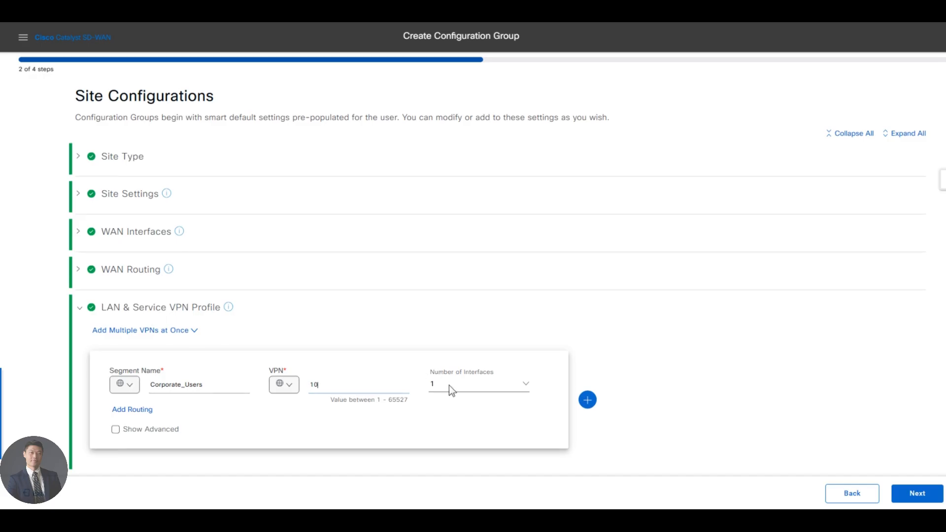
left_click(478, 386)
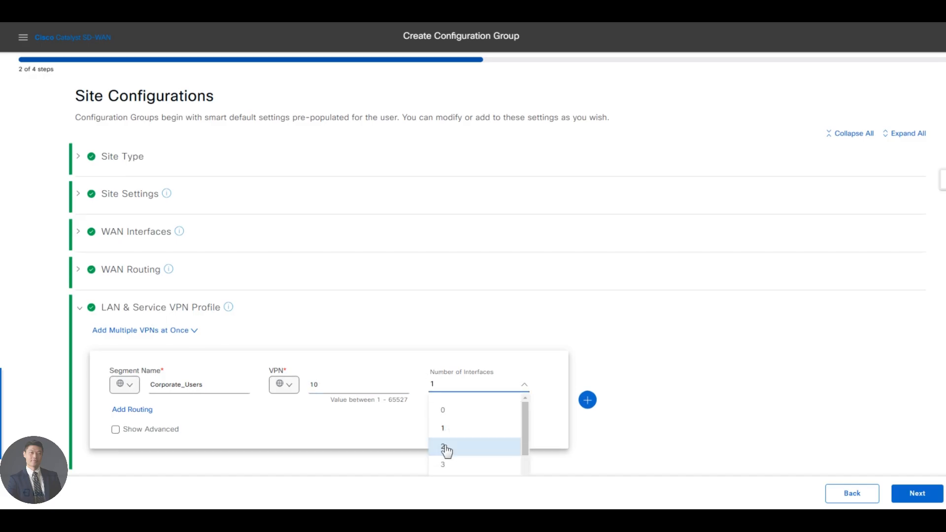
left_click(445, 446)
scroll(249, 420, "down", 1)
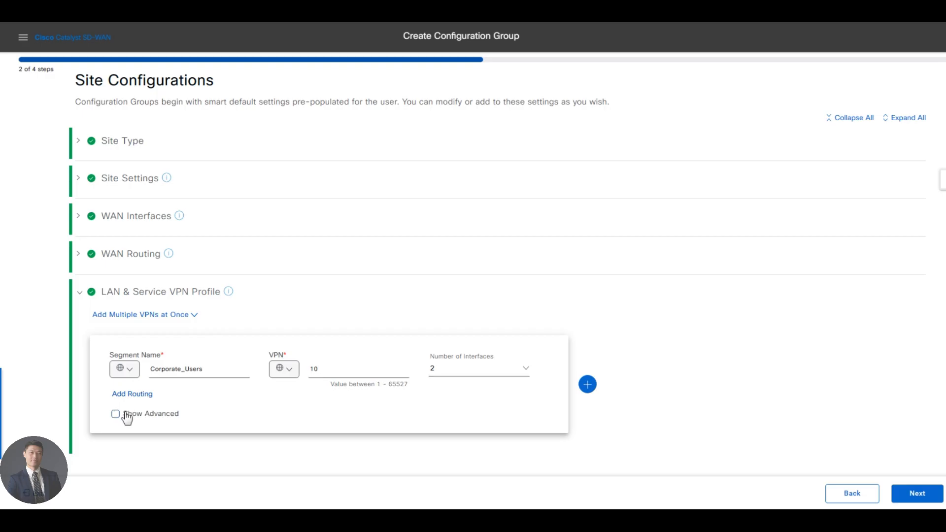
Show the Corporate_Users segment's advanced settings and set the first interface's name to the global value GigabitEthernet3, checking the topology capture
left_click(126, 416)
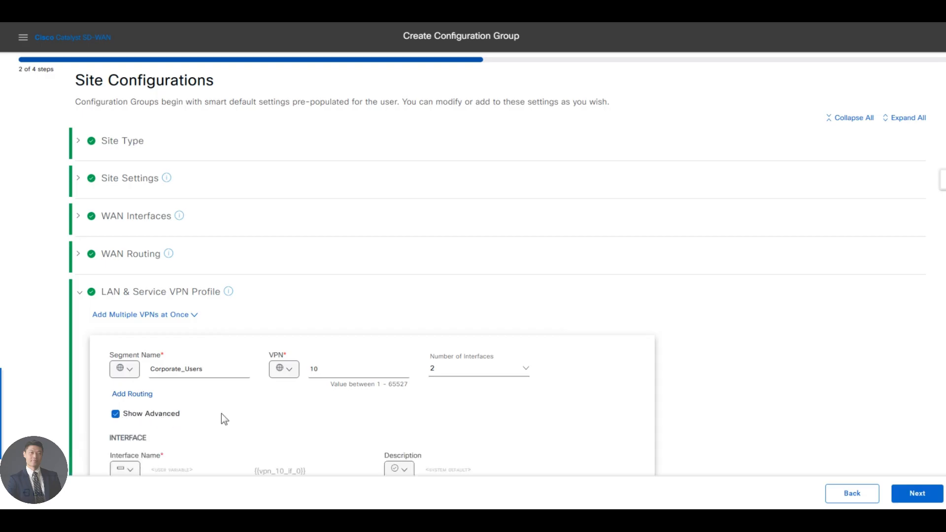
scroll(249, 419, "down", 1)
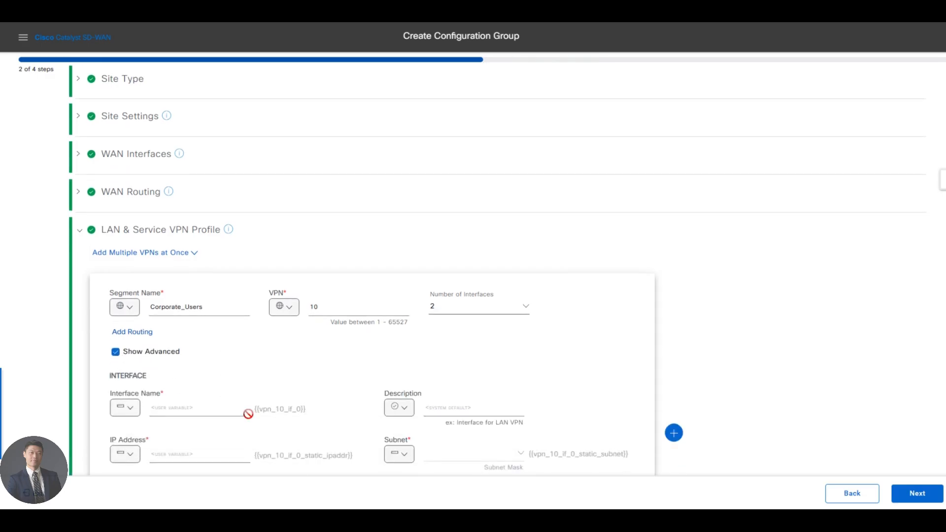
scroll(251, 419, "down", 2)
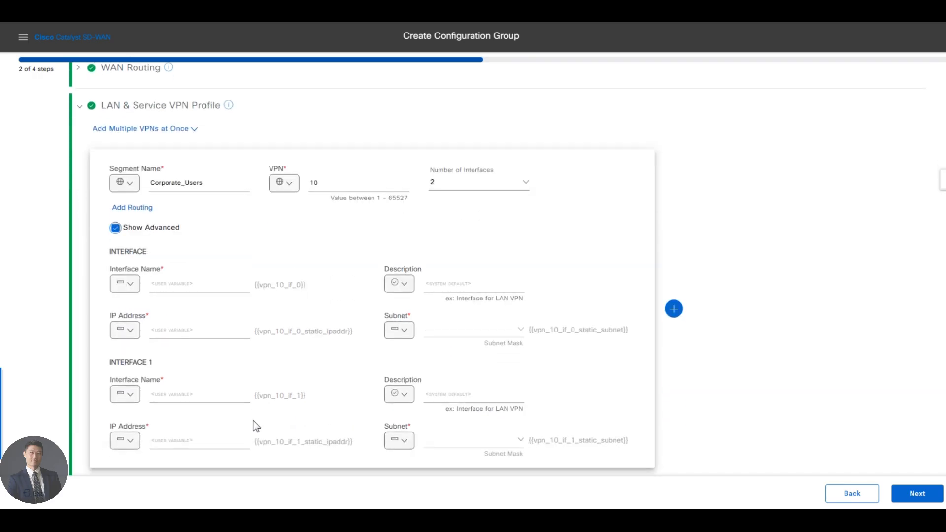
left_click(124, 283)
left_click(153, 316)
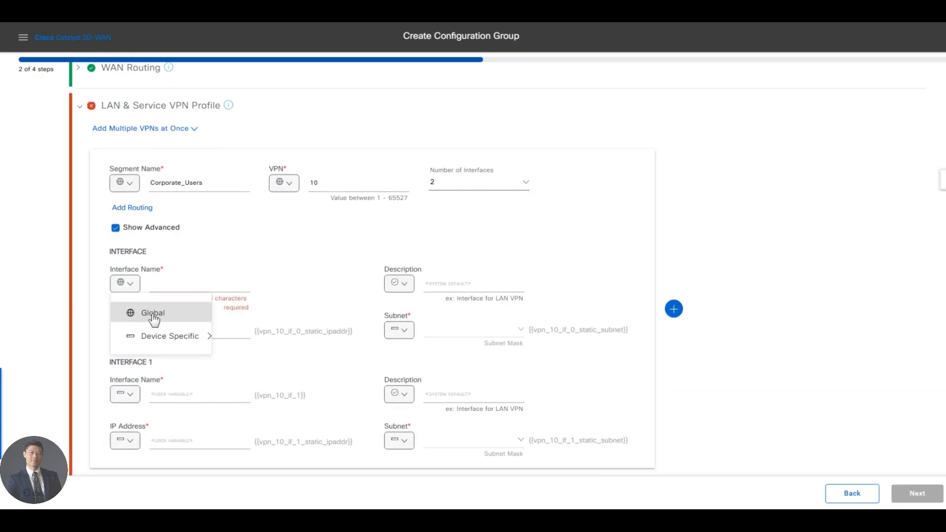
left_click(152, 316)
type("GigabitEthernet2")
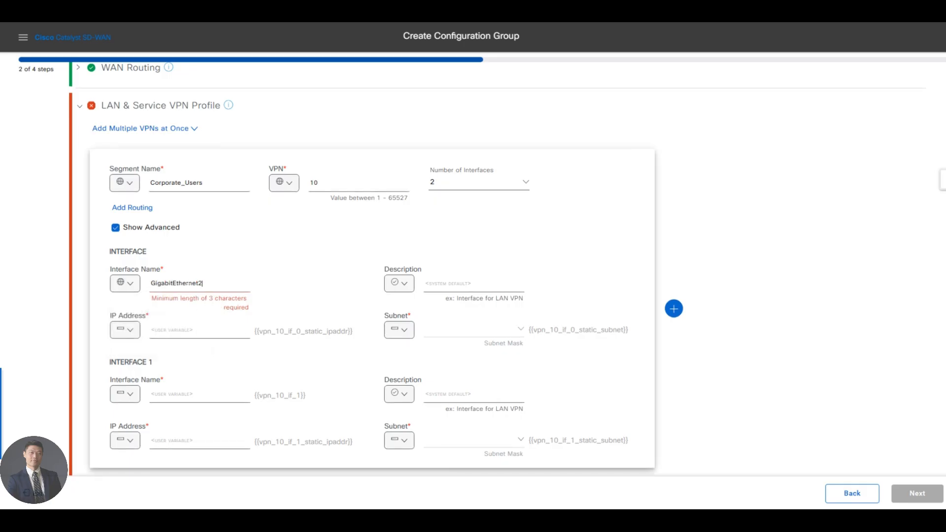
key("ctrl+Tab")
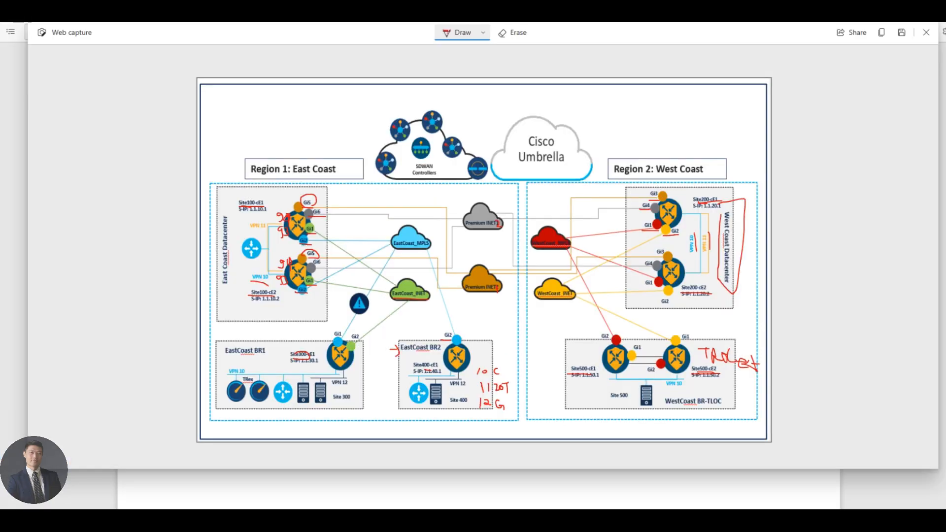
key("alt+Tab")
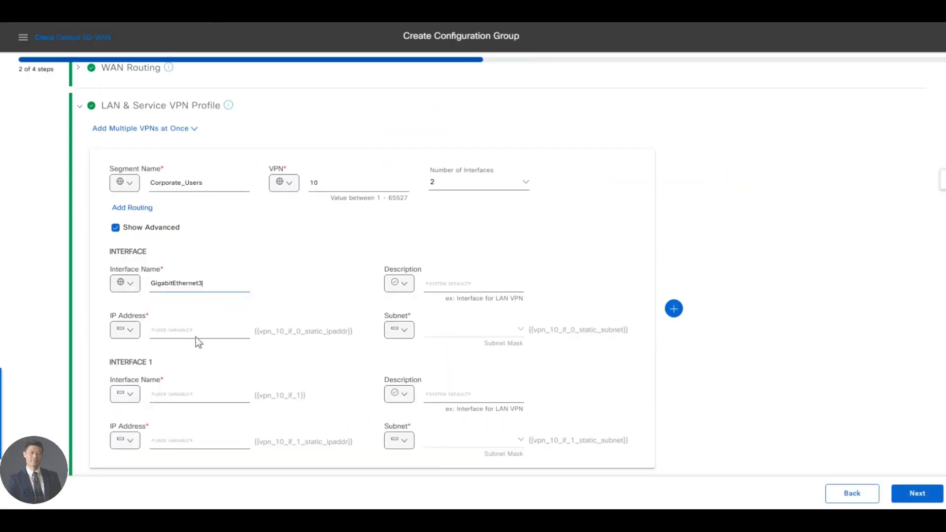
Give the GigabitEthernet3 interface the global description Corporate and set its IP Address to the device-specific variable key vpn10_ip_address
left_click(399, 283)
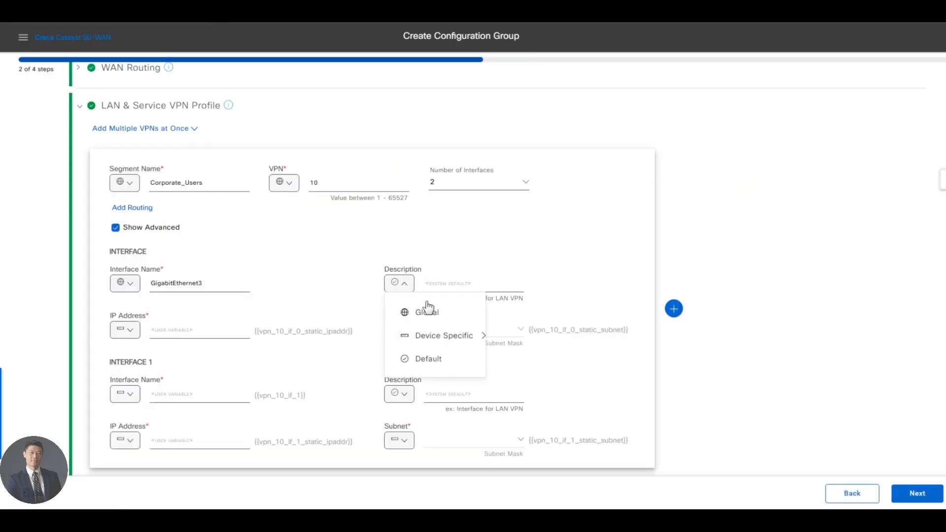
left_click(426, 312)
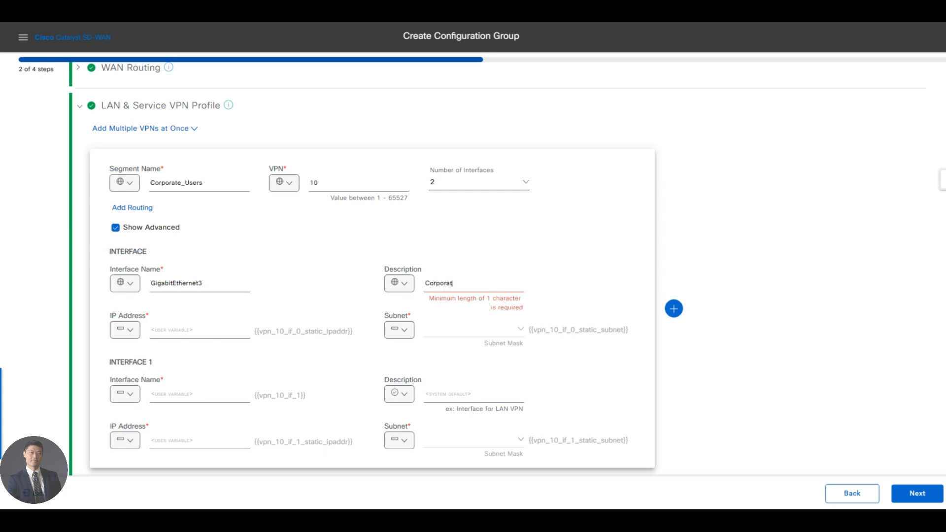
left_click(129, 329)
left_click(161, 389)
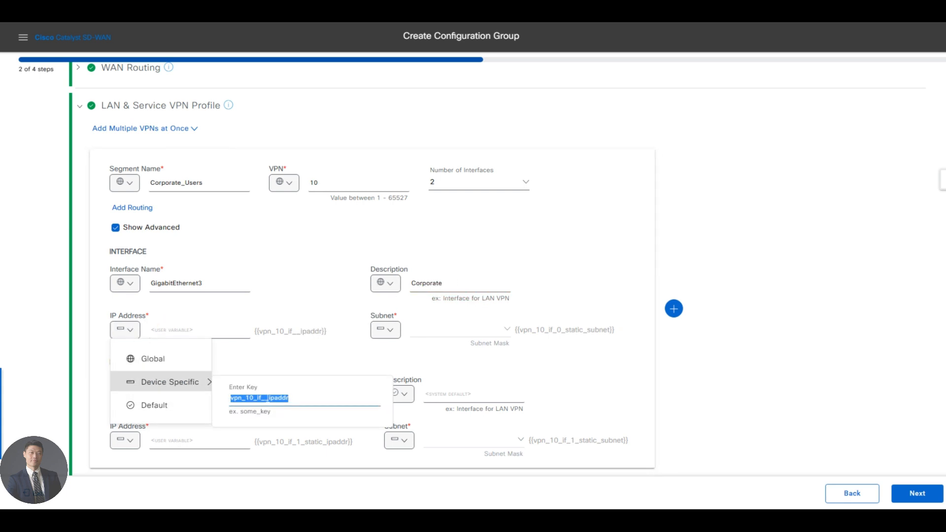
type("vpn10")
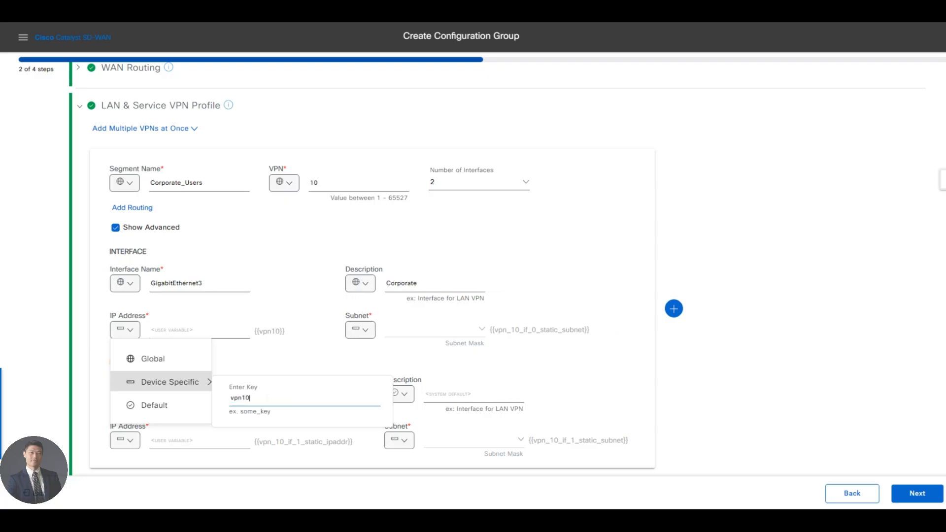
type("_")
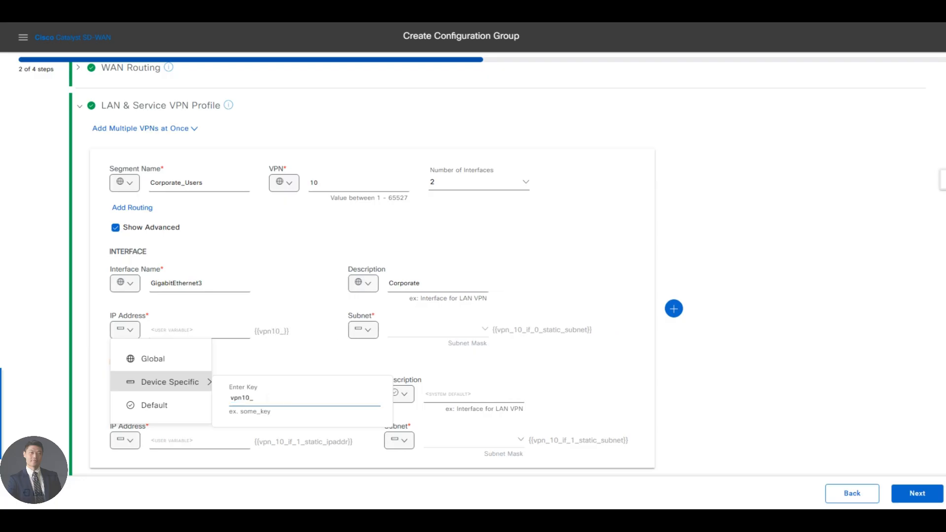
type("ip_address")
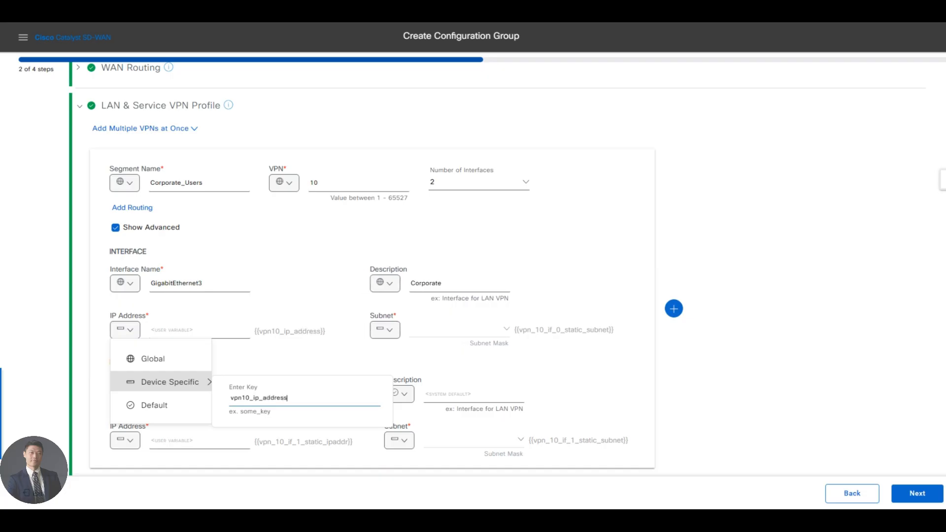
left_click(418, 354)
Set the GigabitEthernet3 interface's Subnet to the device-specific variable key vpn10_mask
left_click(394, 333)
mouse_move(457, 384)
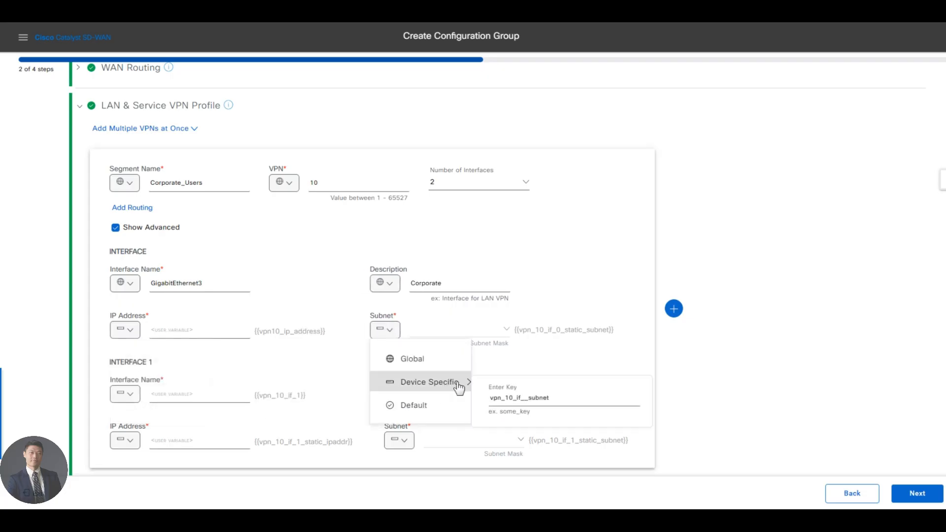
double_click(528, 398)
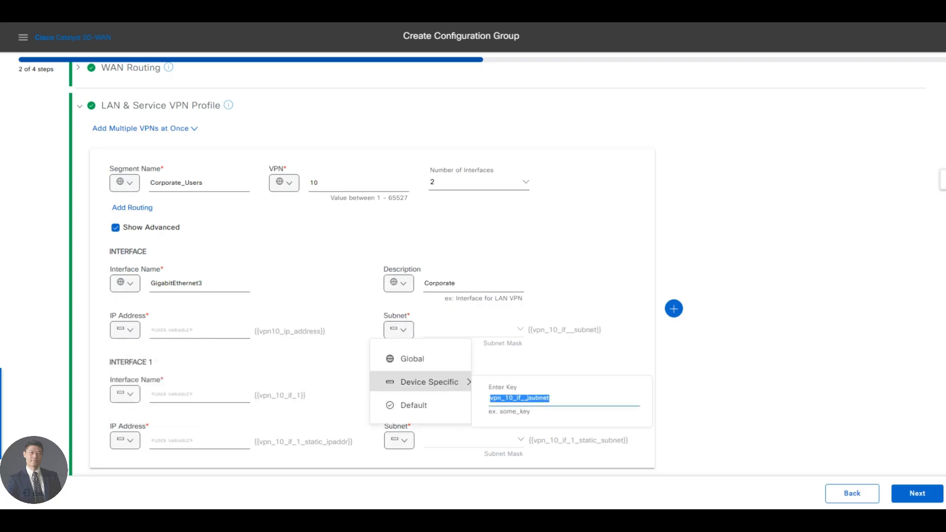
type("Vpn10")
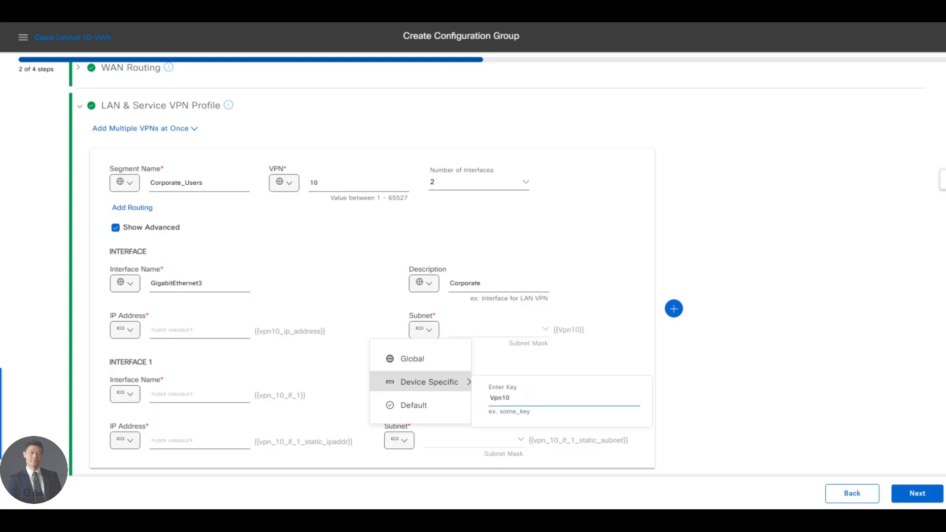
type("_maks")
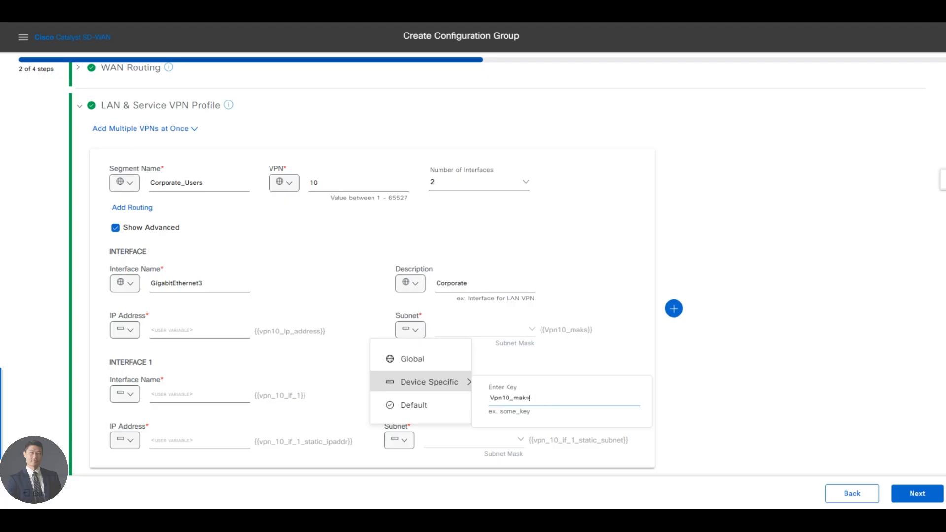
key("BackSpace")
key("BackSpace")
type("sk")
key("BackSpace")
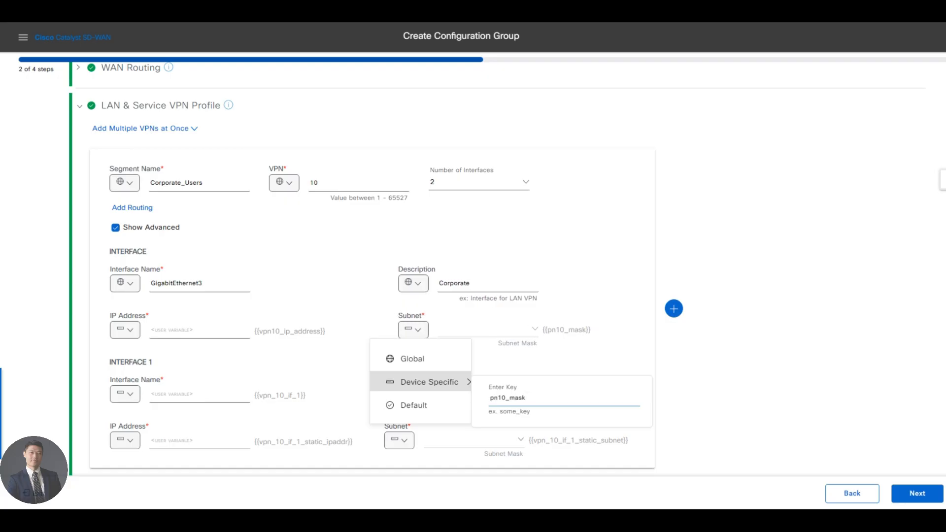
type("v")
left_click(579, 351)
Give the Corporate_Users segment's second interface the global name Loopback10 and the global description Corporate Loopback
scroll(360, 375, "down", 1)
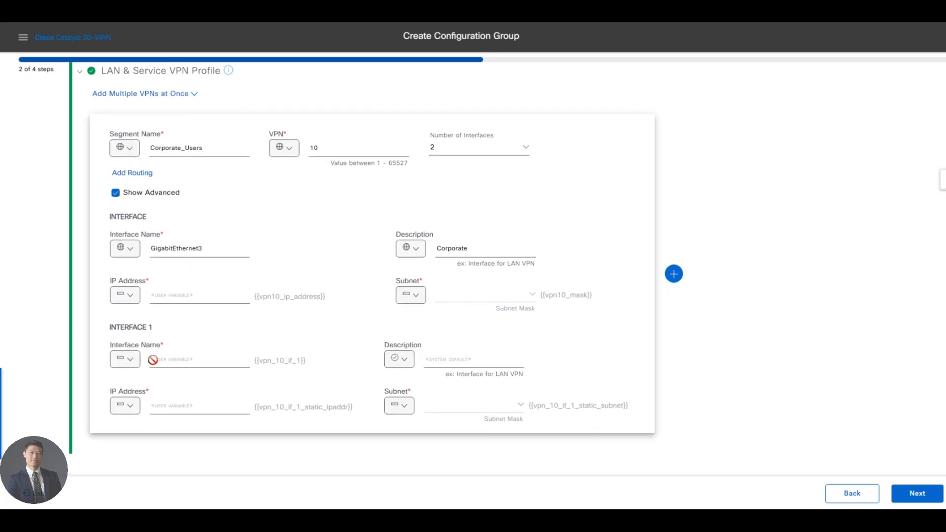
left_click(127, 361)
left_click(130, 362)
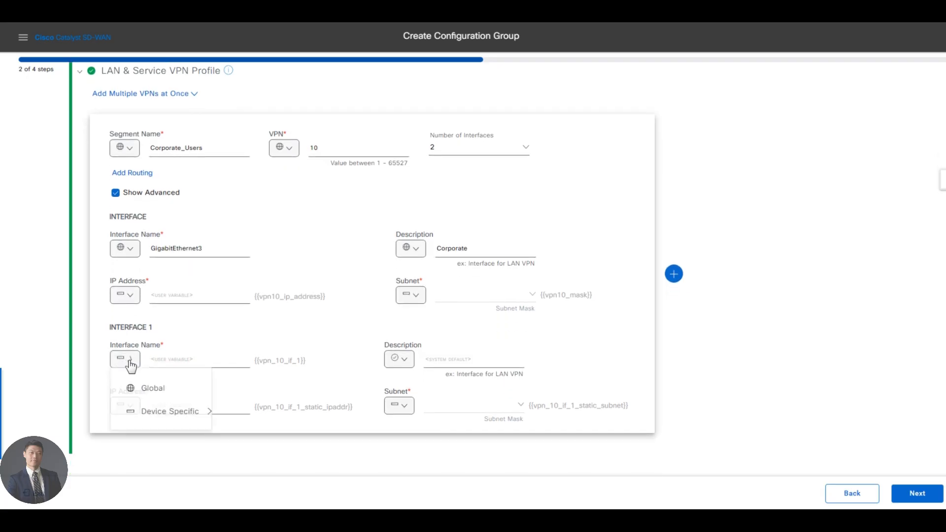
left_click(131, 388)
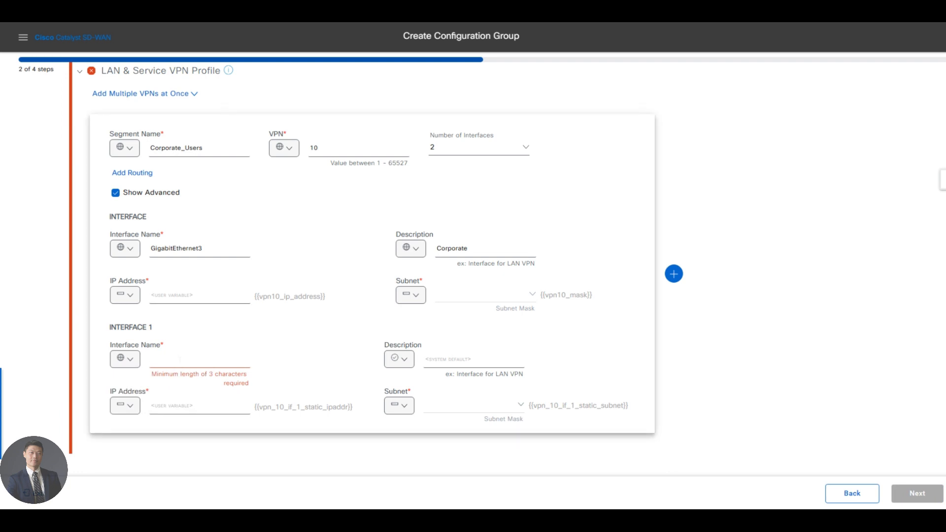
type("Loopback10")
left_click(398, 360)
left_click(425, 387)
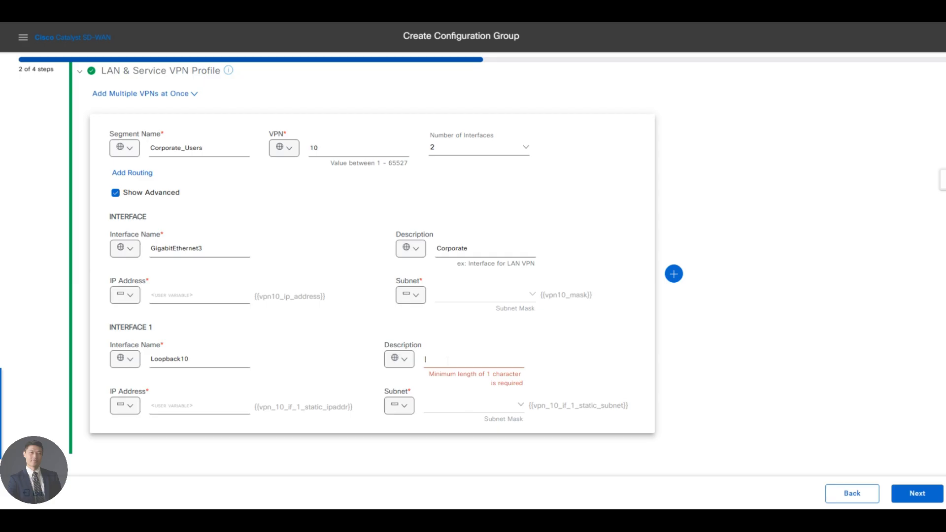
type("Corporate Loopback")
Set the Loopback10 interface's IP Address to the device-specific variable key Loopback10_ip_address
left_click(123, 408)
left_click(126, 408)
mouse_move(159, 457)
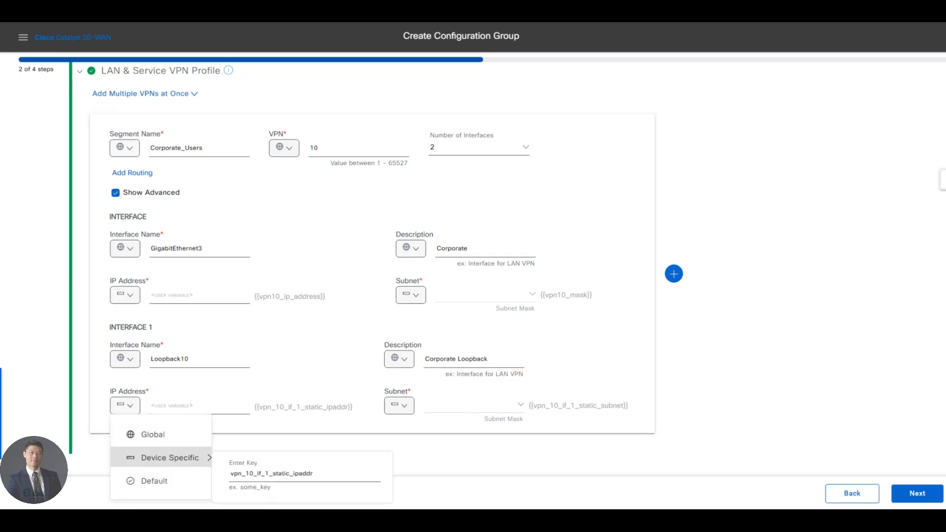
double_click(282, 474)
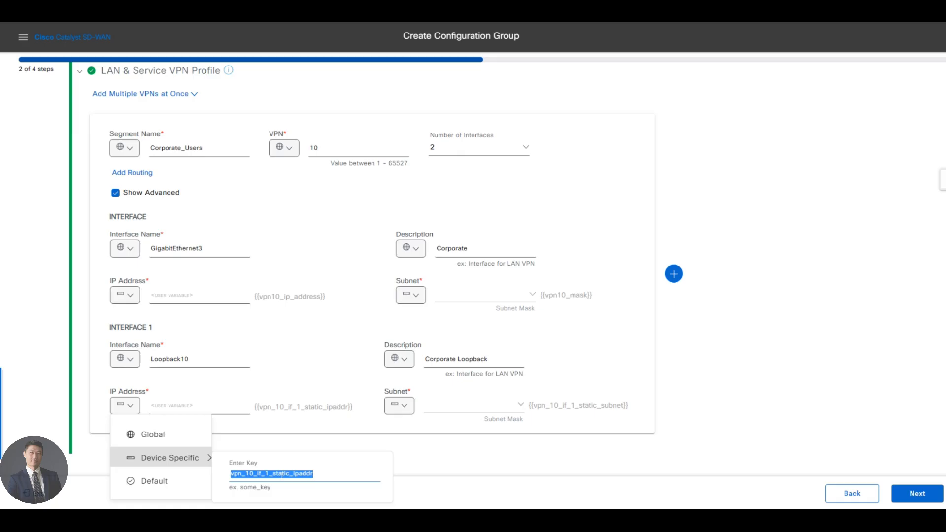
type("Loopba")
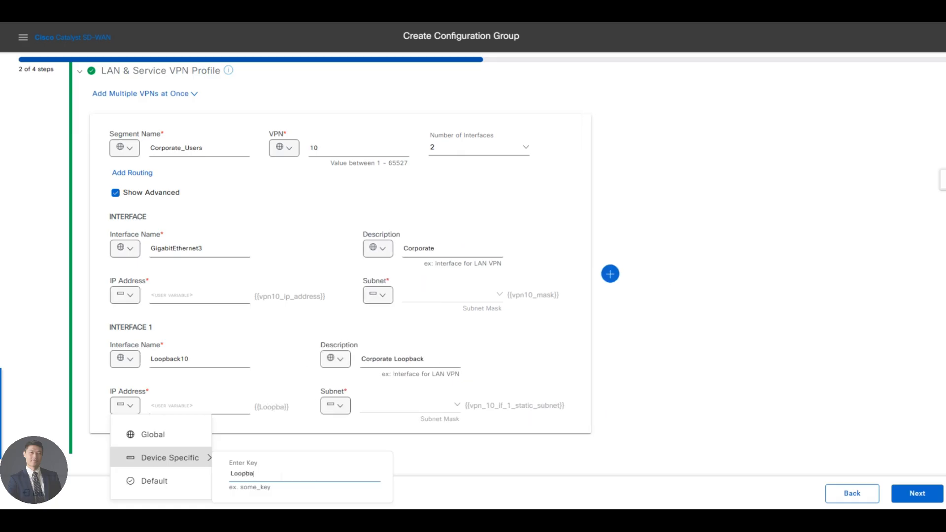
type("ck10_")
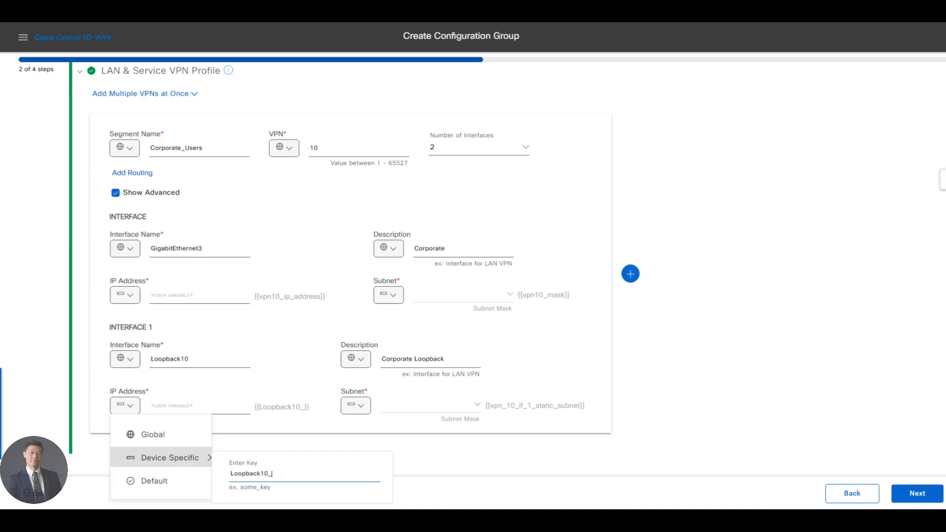
type("ip_add")
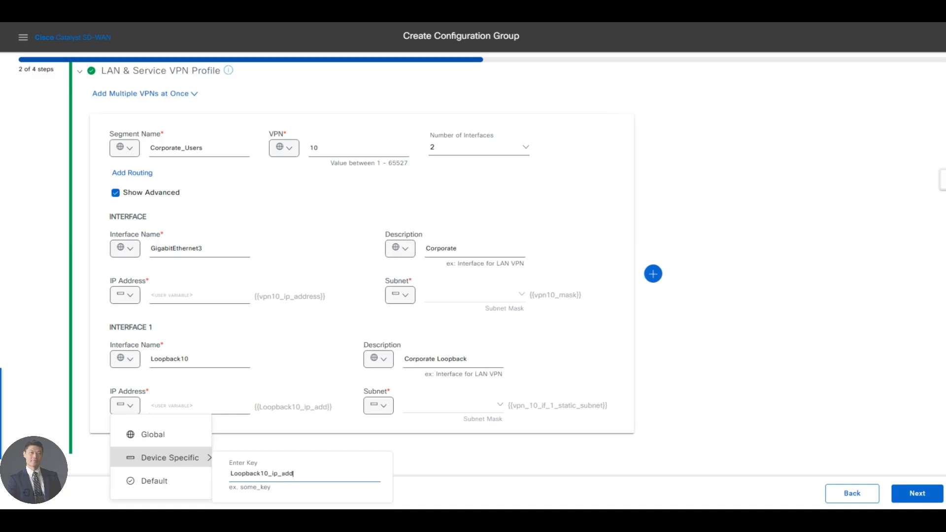
type("ress")
left_click(444, 450)
Set the Loopback10 interface's Subnet to the device-specific variable key Loopback10_Mask
left_click(392, 405)
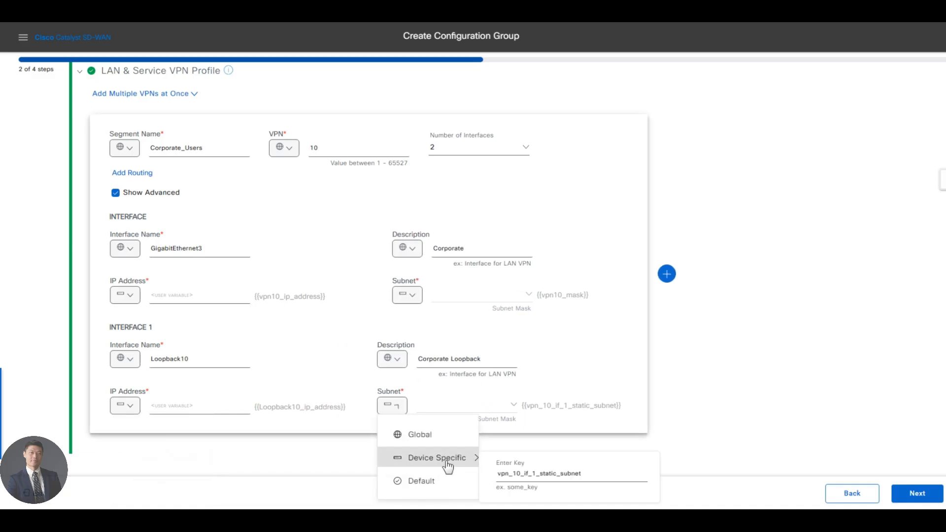
double_click(549, 474)
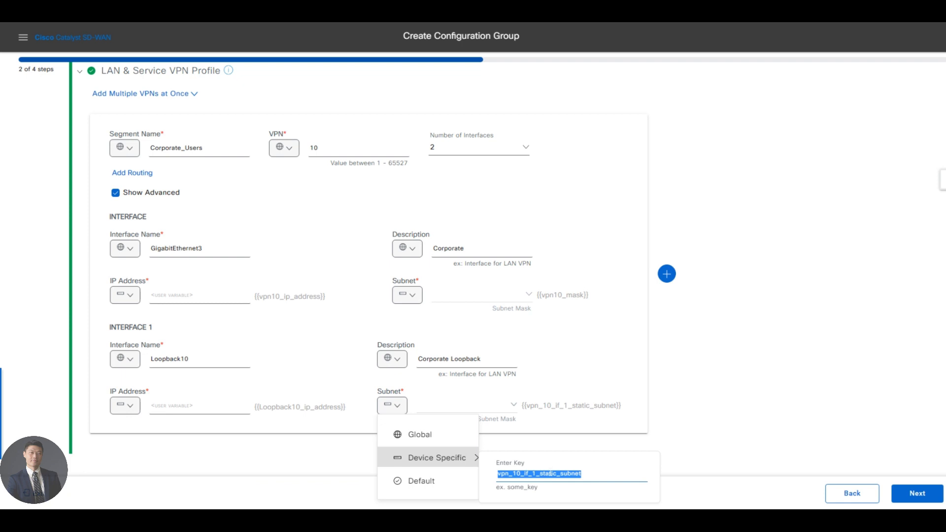
type("Loopback")
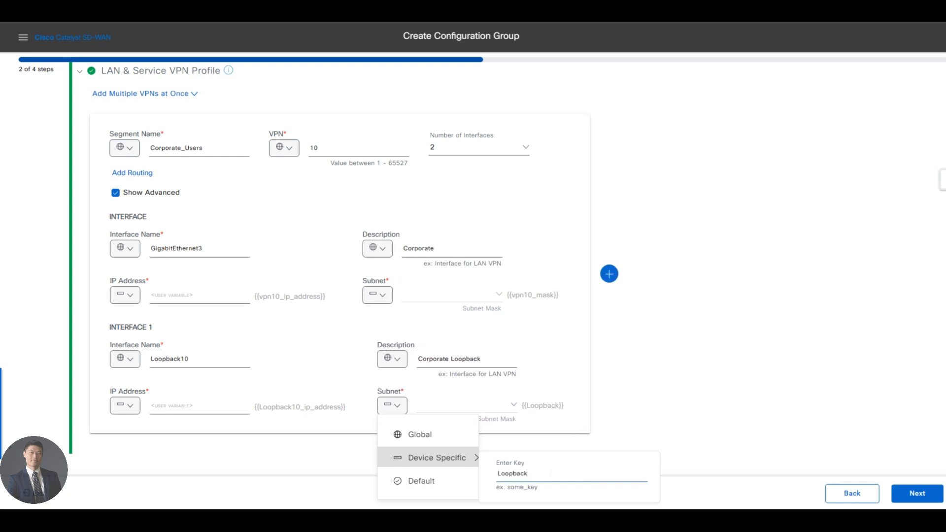
type("10_Mask")
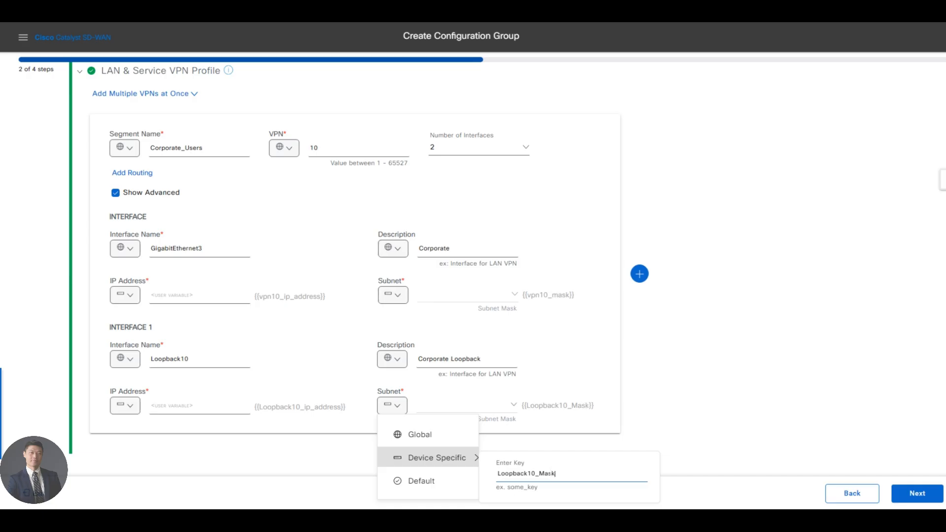
left_click(655, 412)
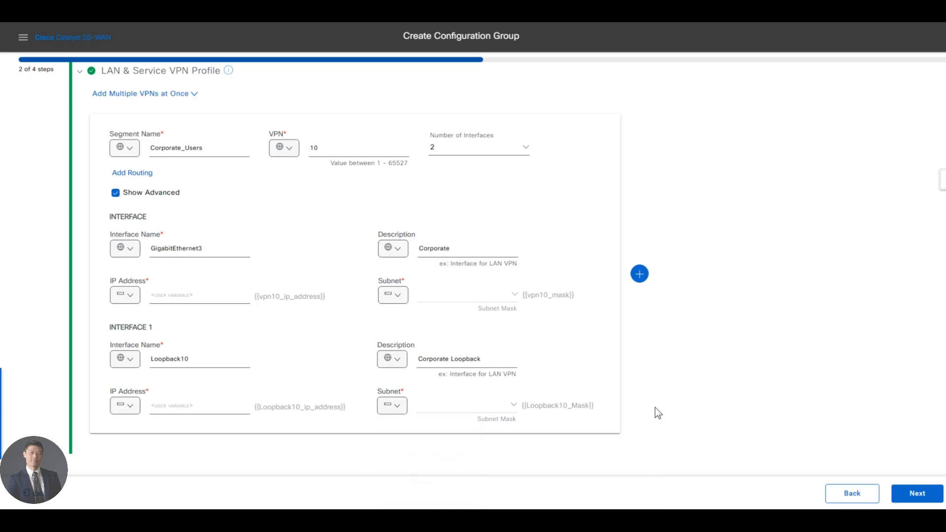
Add a second service VPN segment named IOT_Devices, with VPN set to 11 and the number of interfaces to 1
scroll(149, 245, "up", 1)
scroll(149, 248, "up", 2)
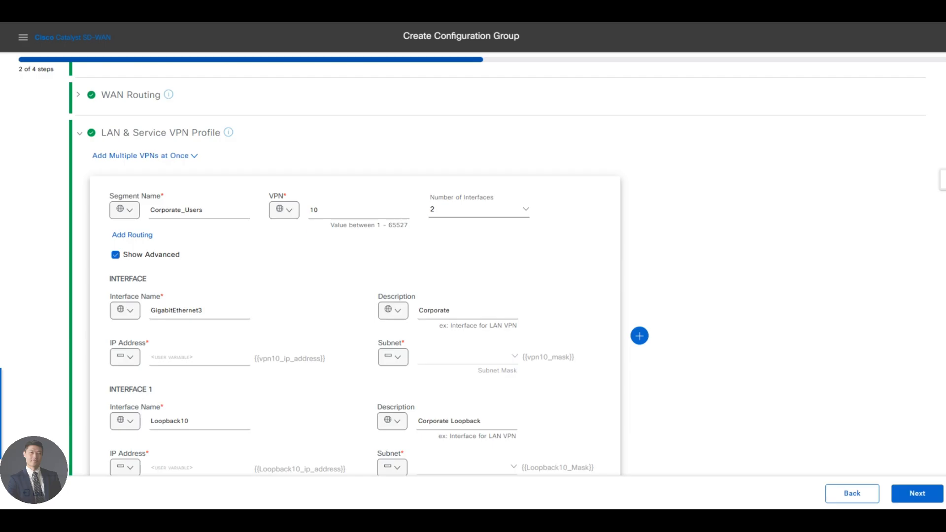
left_click(639, 335)
scroll(666, 341, "down", 2)
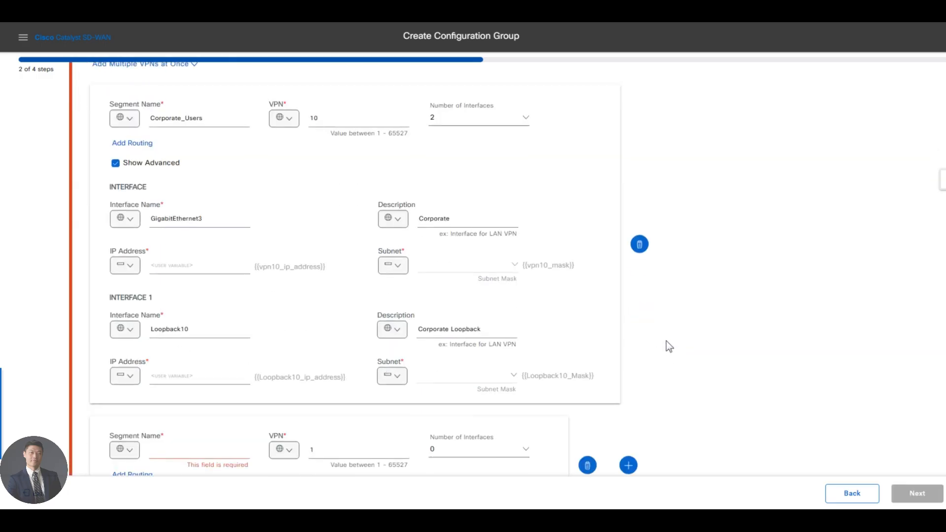
scroll(666, 341, "down", 2)
left_click(187, 369)
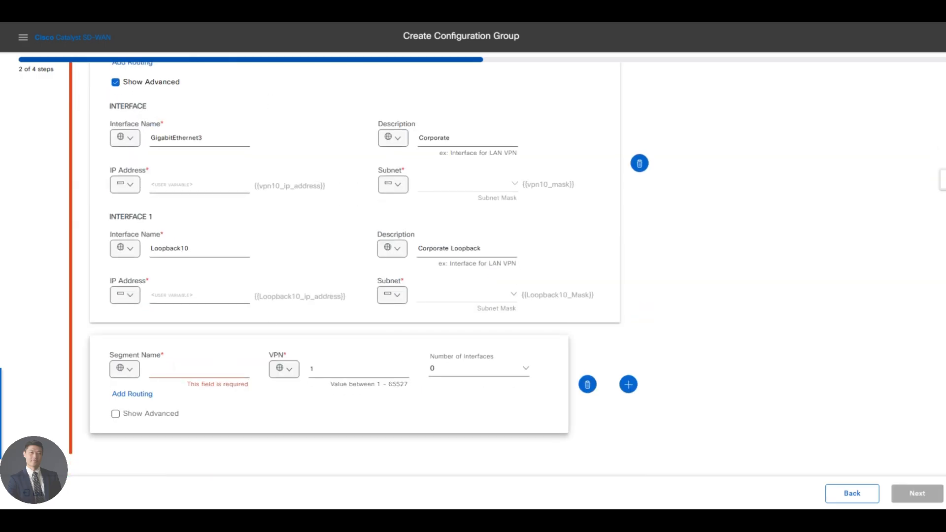
type("IOT_Devices")
key("Tab")
key("Tab")
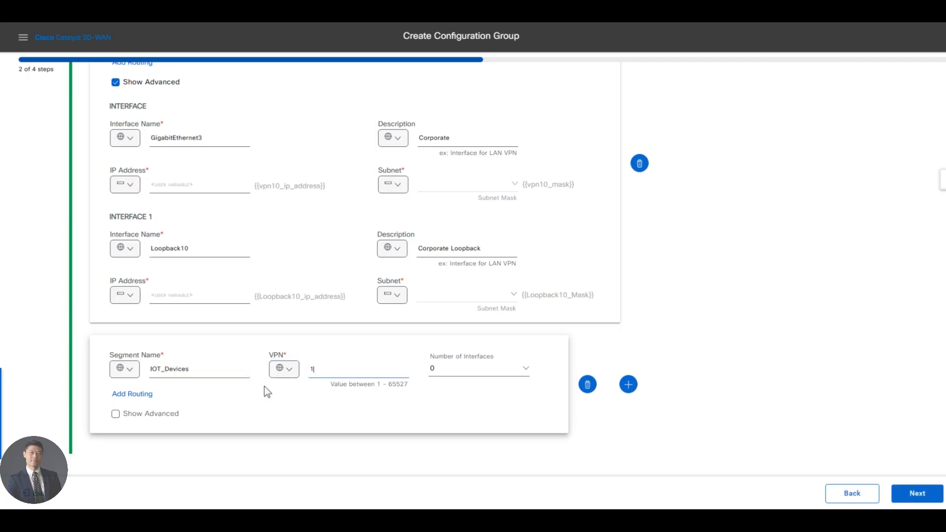
type("11")
left_click(453, 367)
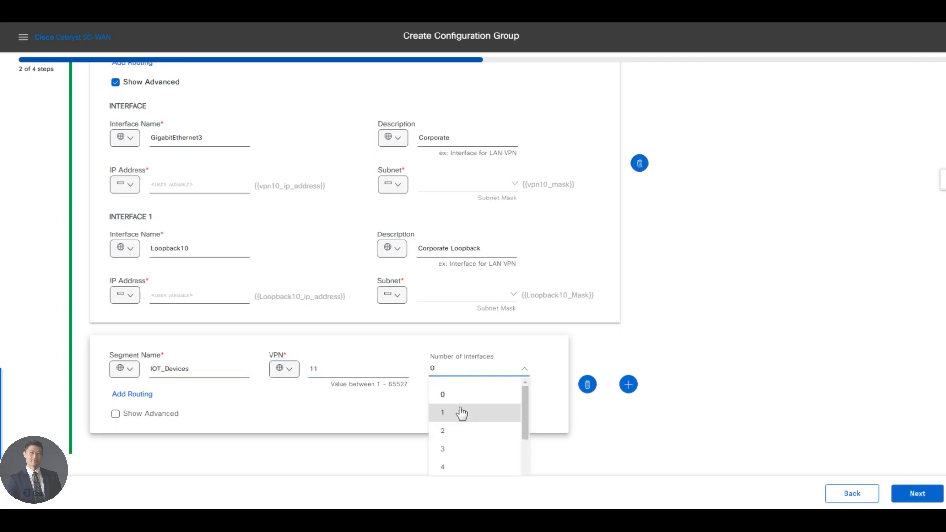
left_click(442, 413)
Show the IOT_Devices segment's advanced settings and give its interface the global name Loopback11 and the global description IOT Loopback
left_click(116, 414)
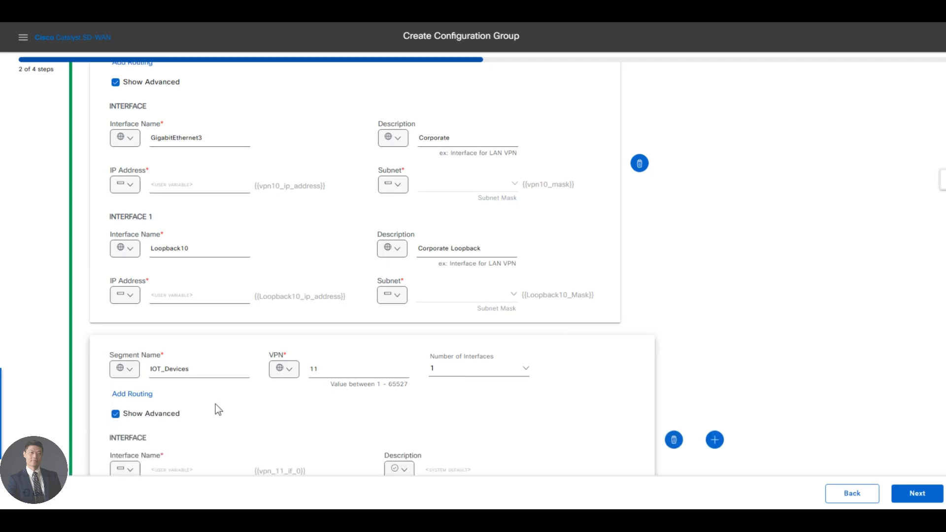
scroll(268, 404, "down", 3)
left_click(128, 360)
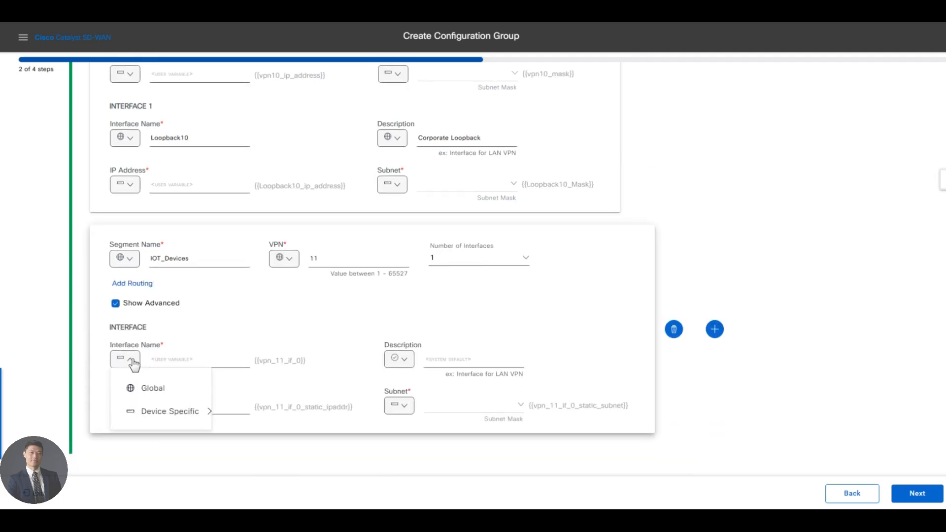
left_click(153, 388)
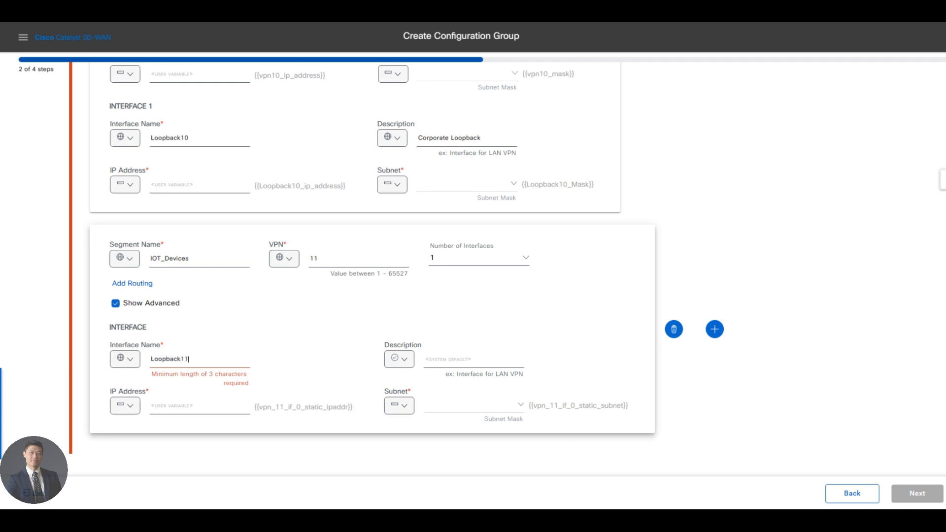
type("Loopback11")
left_click(399, 359)
left_click(421, 386)
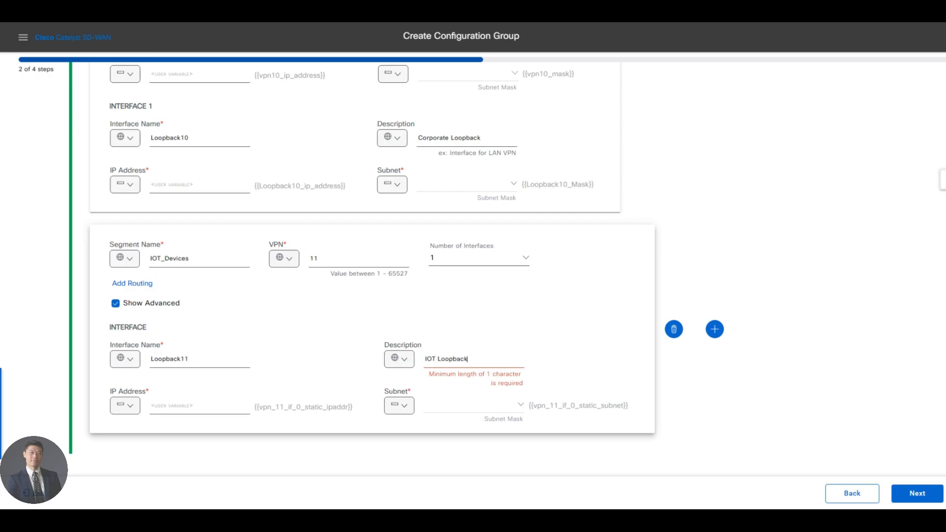
Set the Loopback11 interface's IP Address to the device-specific variable key Loopback11_ip_address
left_click(125, 405)
mouse_move(169, 458)
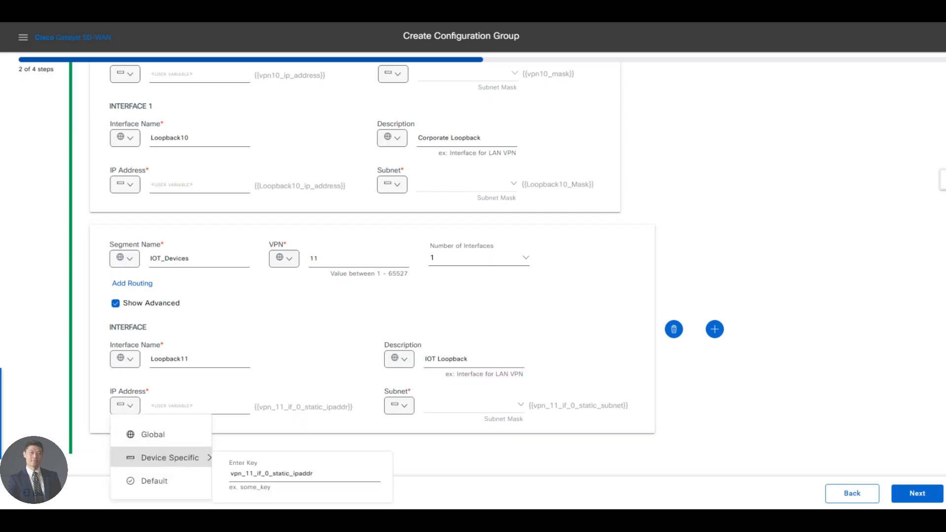
double_click(284, 473)
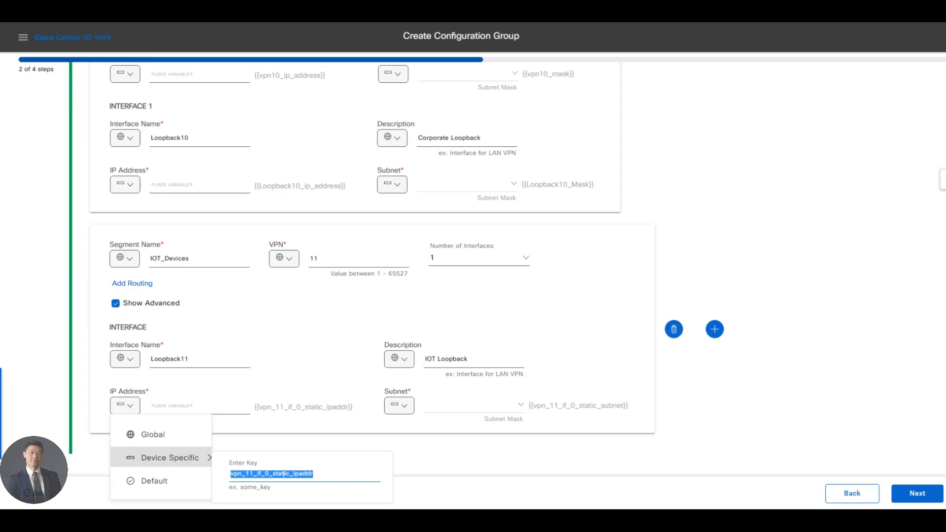
type("Loopbac")
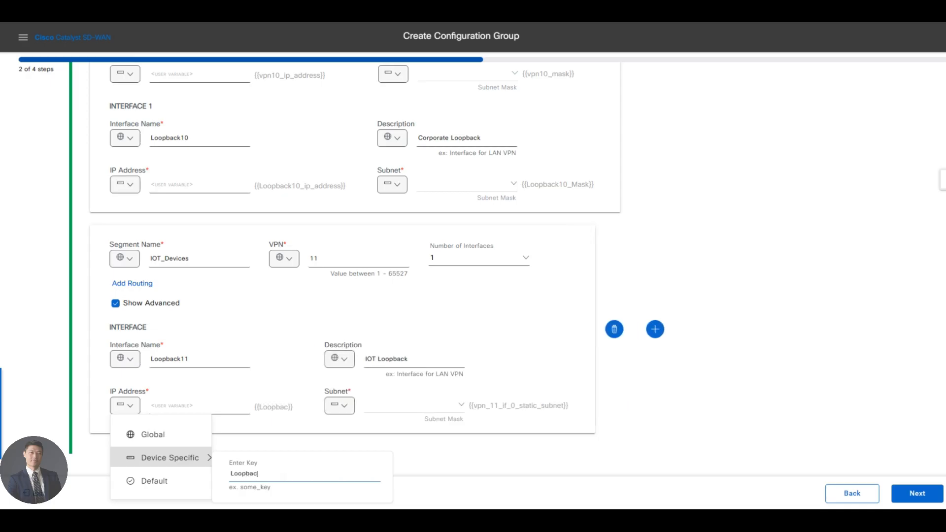
type("k11_")
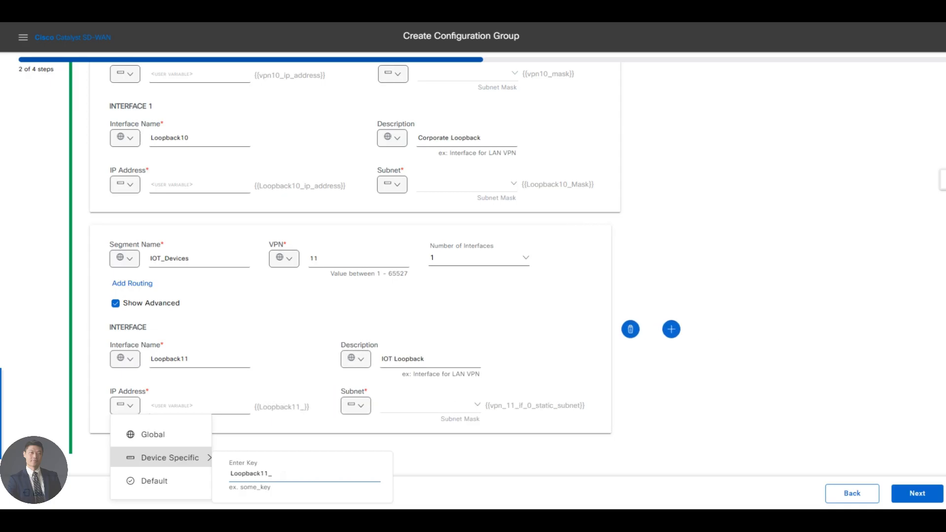
type("ip_address")
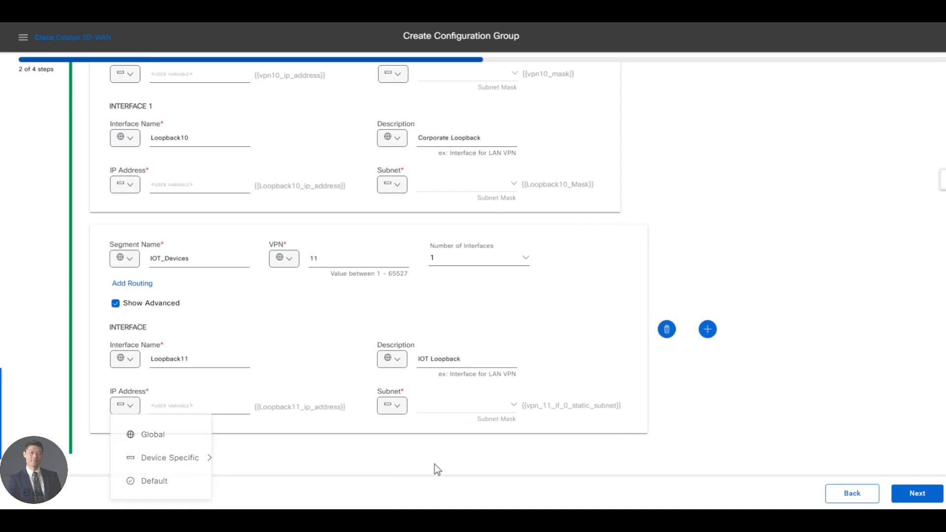
Set the Loopback11 interface's Subnet to the device-specific variable key Loopback11_mask
left_click(393, 406)
mouse_move(434, 457)
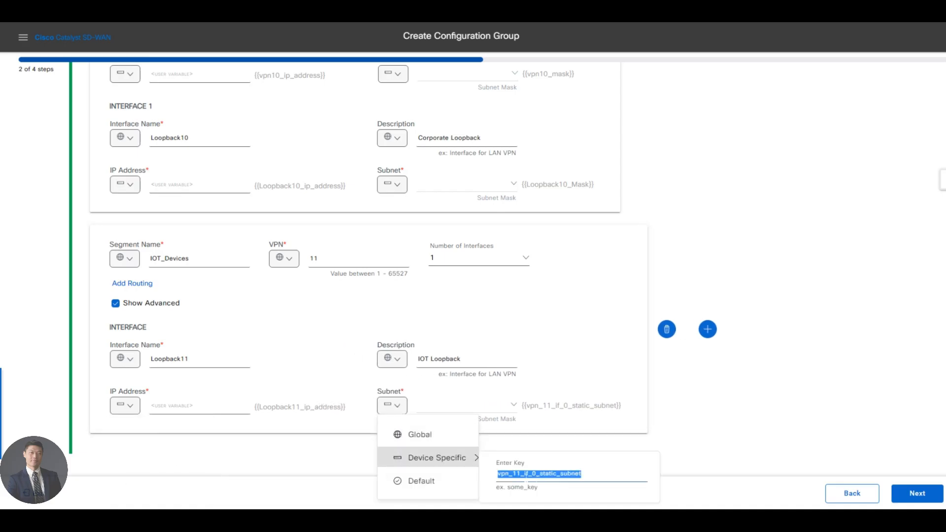
type("Loop")
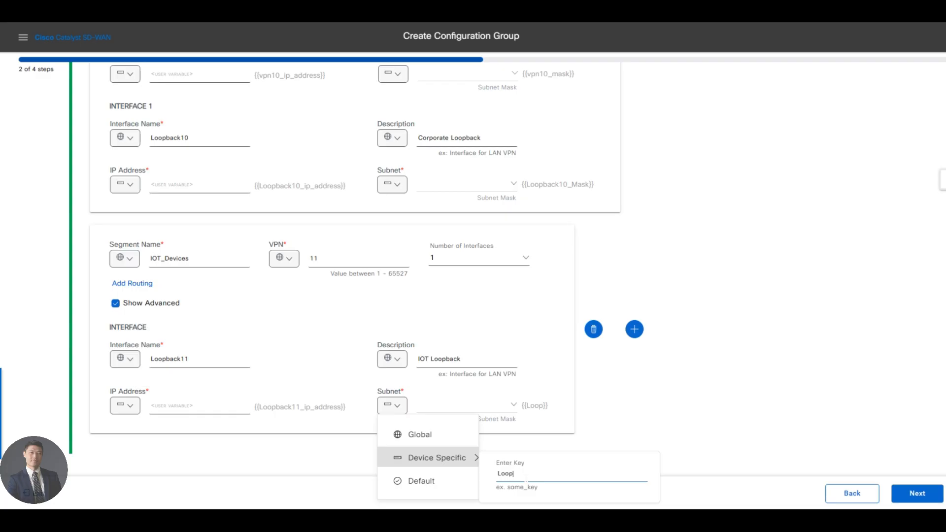
type("back11_")
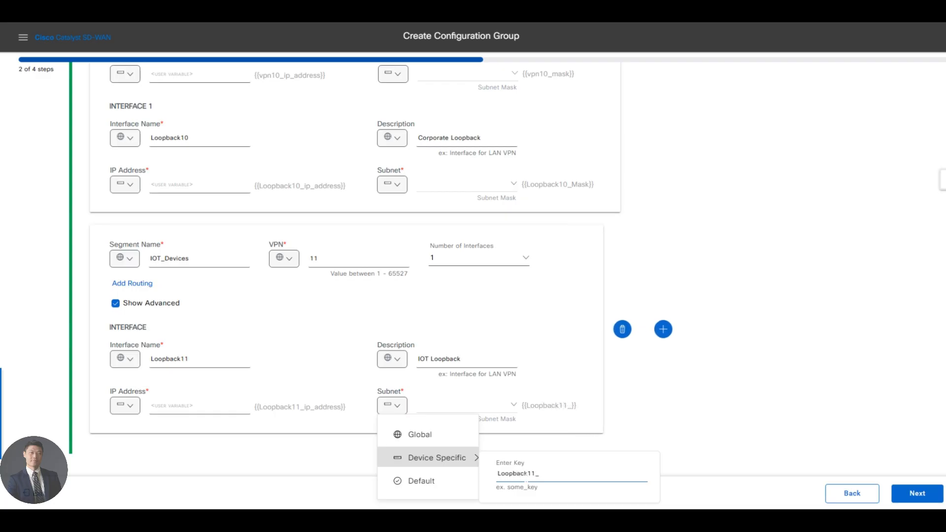
type("mask")
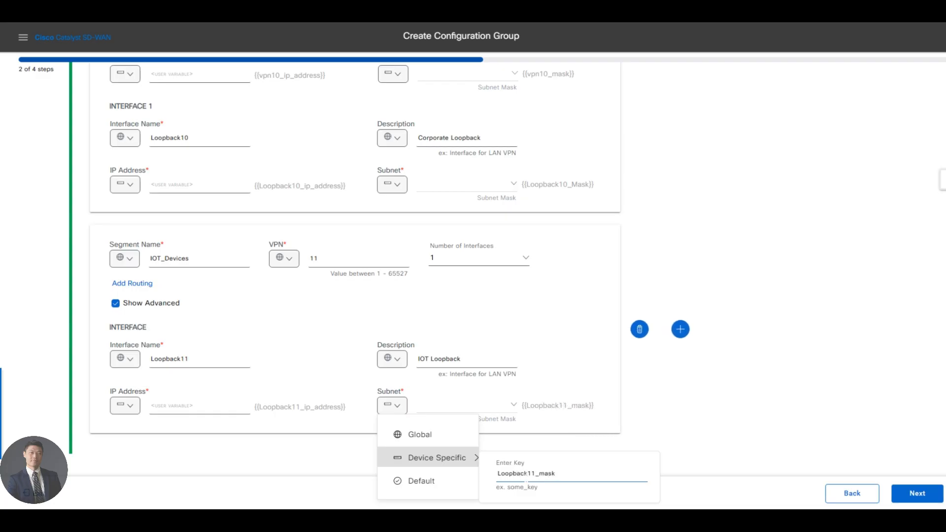
left_click(729, 394)
Add a third service VPN segment named Guest, with VPN set to 12 and the number of interfaces to 2
left_click(680, 329)
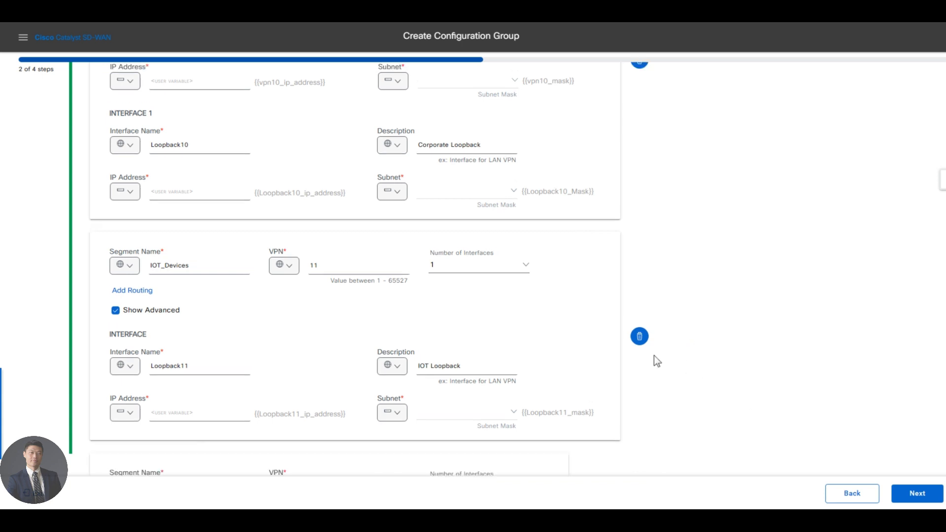
scroll(615, 403, "down", 3)
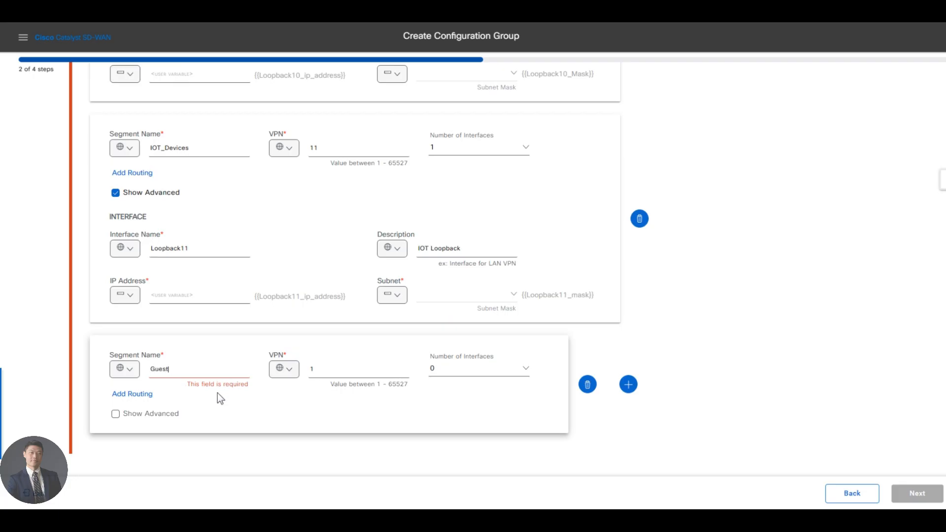
type("2")
left_click(474, 367)
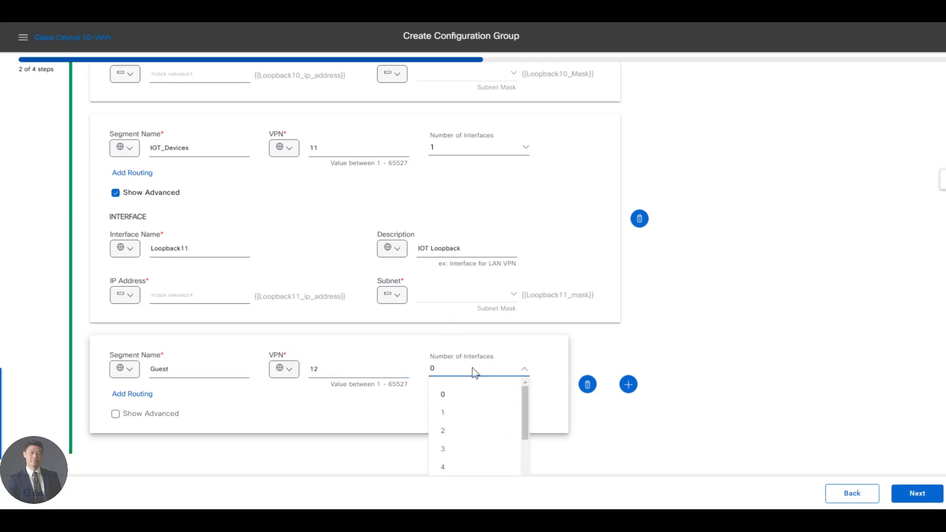
left_click(456, 434)
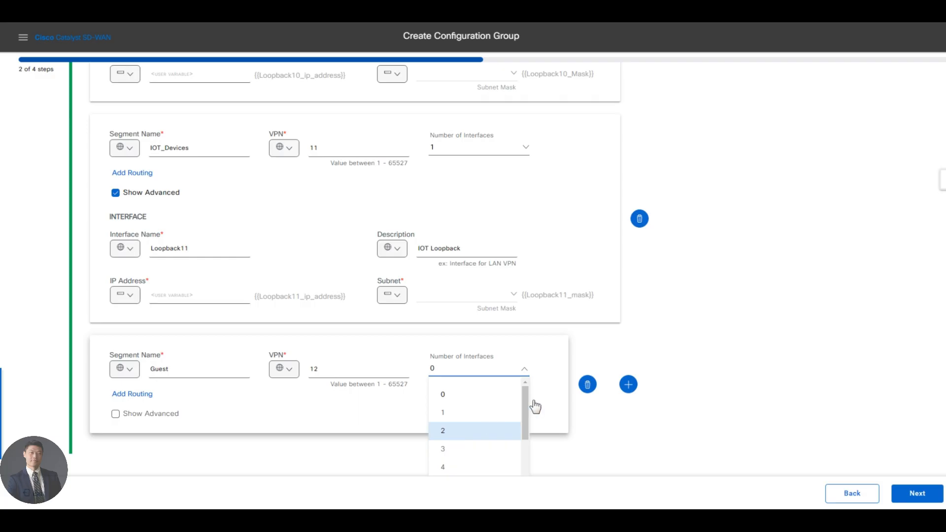
Show the Guest segment's advanced settings and give its first interface the global name GigabitEthernet5 and the global description Guest
left_click(126, 413)
scroll(240, 389, "down", 3)
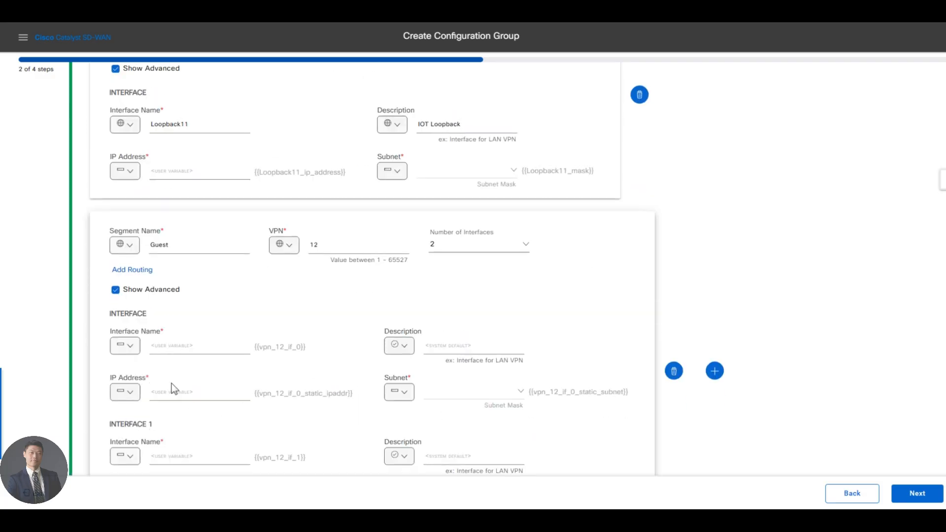
left_click(125, 345)
left_click(192, 349)
type("GigabitEthernet2")
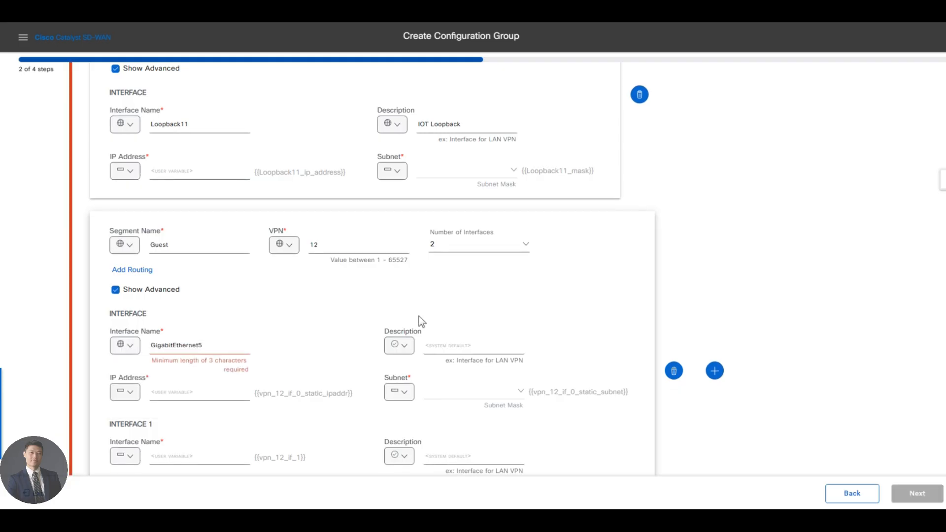
left_click(399, 345)
left_click(420, 374)
left_click(448, 346)
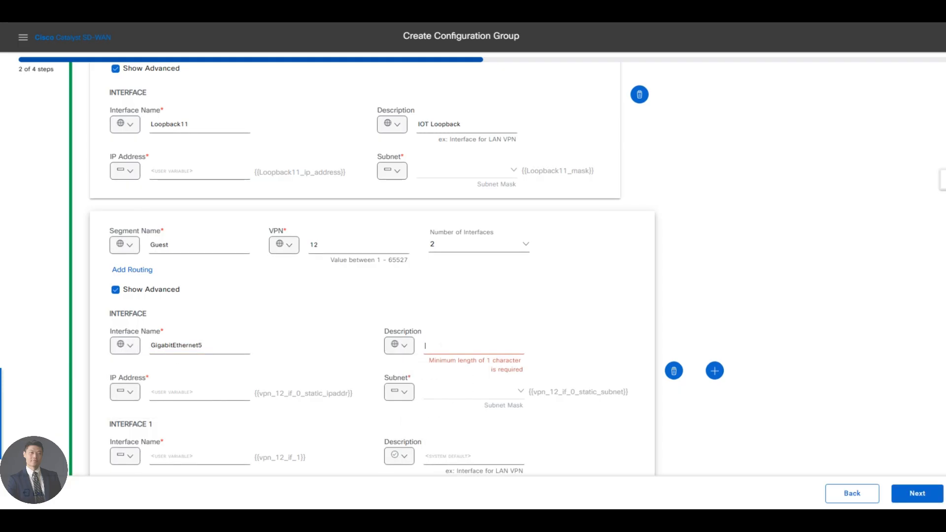
Set the GigabitEthernet5 interface's IP Address to the device-specific variable key vpn12_ip_address
left_click(134, 393)
mouse_move(174, 444)
double_click(272, 459)
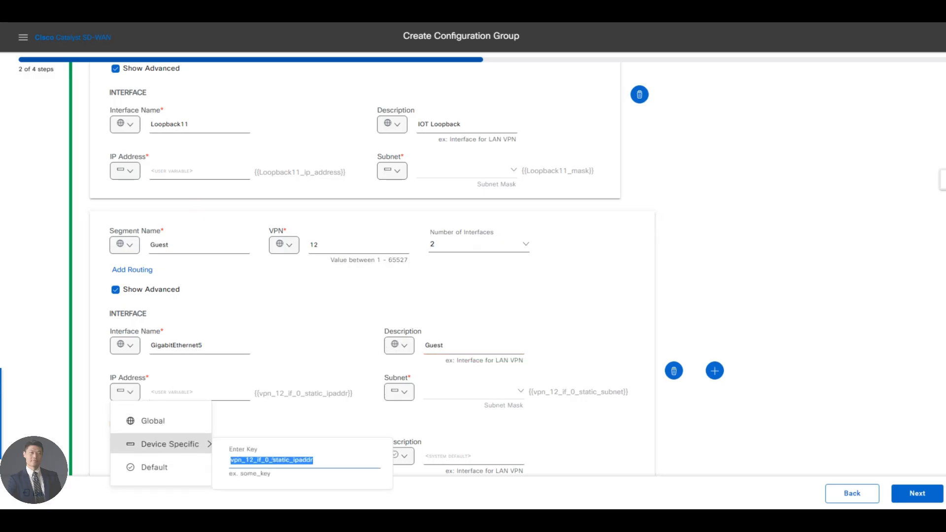
type("vpn12")
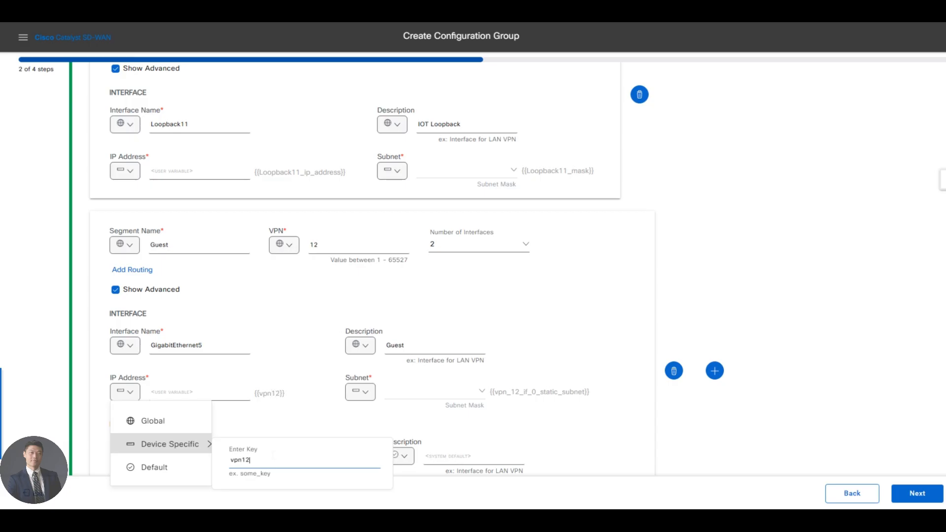
type("_ip")
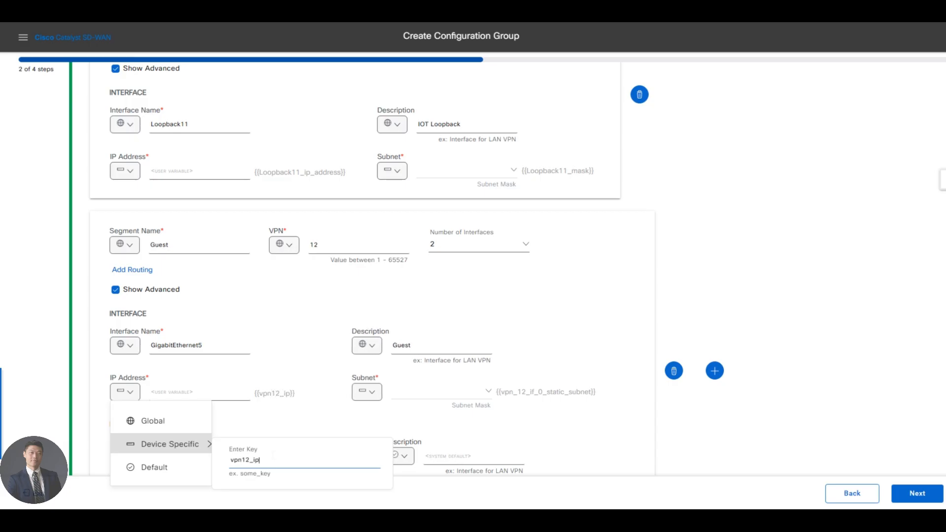
type("_address")
left_click(319, 434)
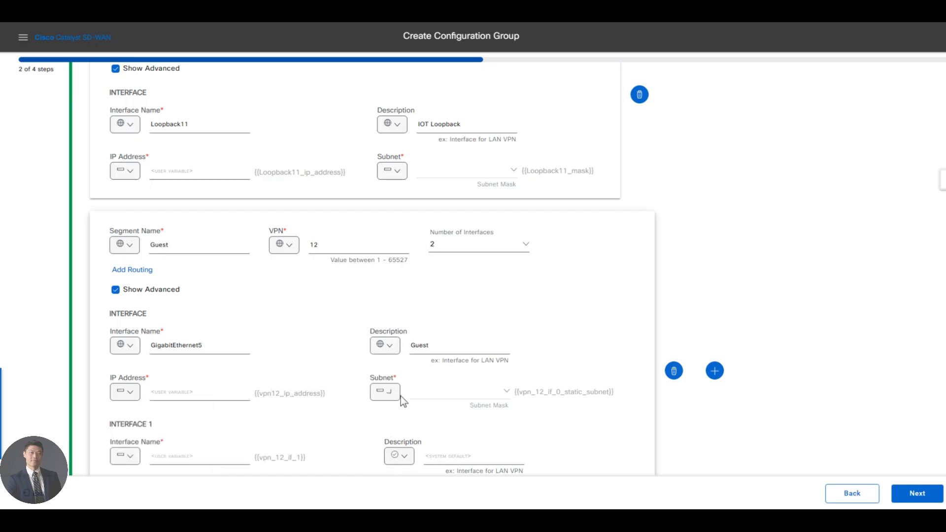
Set the GigabitEthernet5 interface's Subnet to the device-specific variable key vpn12_mask
left_click(394, 393)
mouse_move(458, 445)
double_click(531, 460)
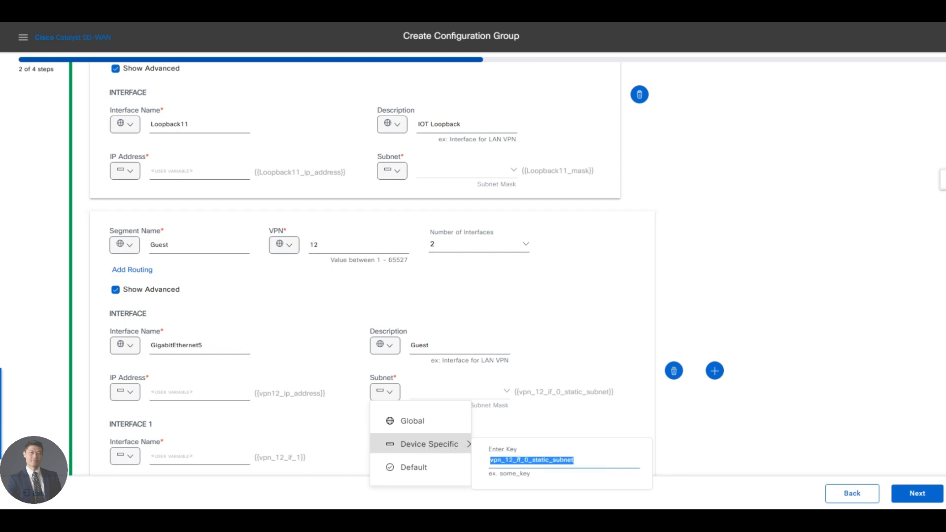
type("vpn12_")
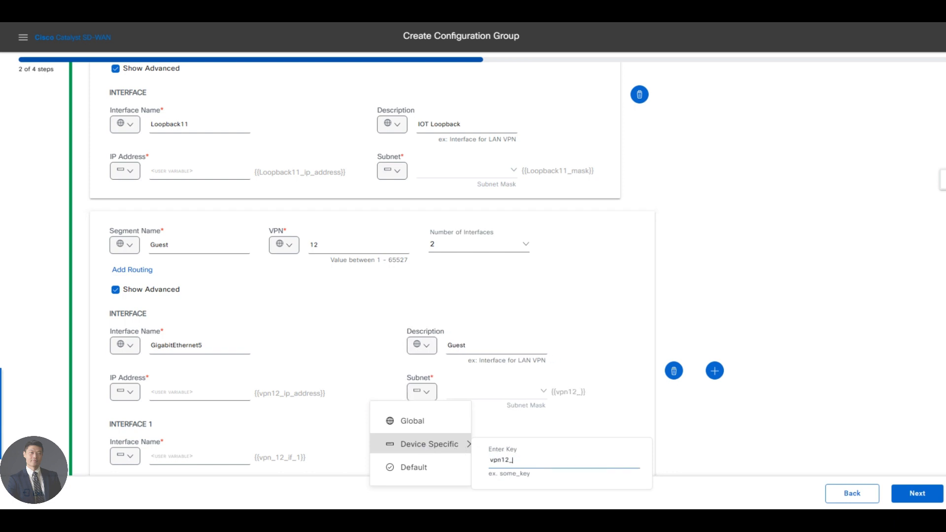
type("mask")
left_click(525, 427)
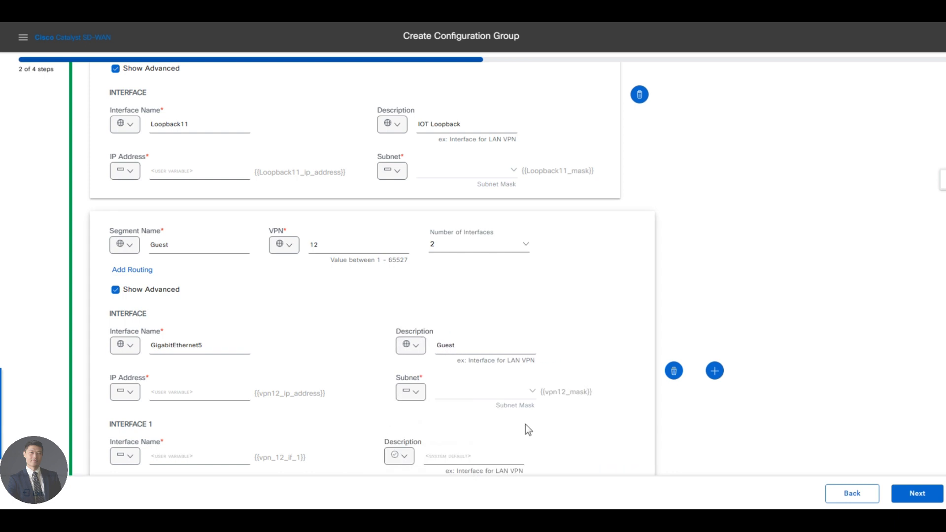
Give the Guest segment's second interface the global name Loopback12 and the global description Guest Loopback
scroll(156, 386, "down", 1)
left_click(127, 395)
left_click(151, 424)
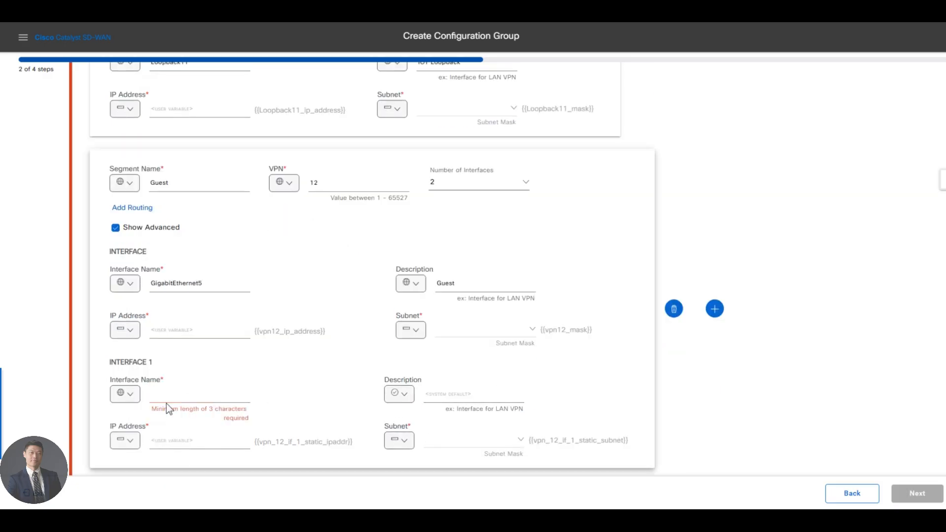
type("Loopback12")
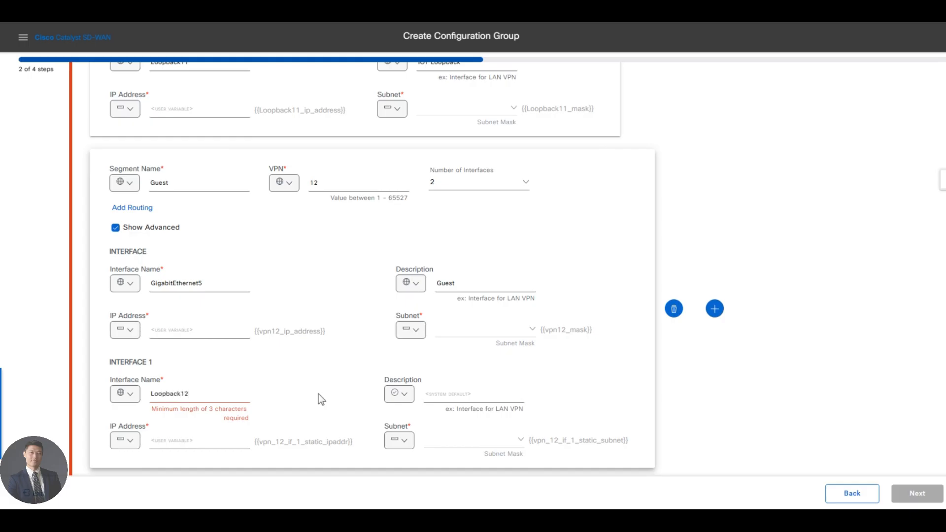
left_click(410, 394)
left_click(425, 423)
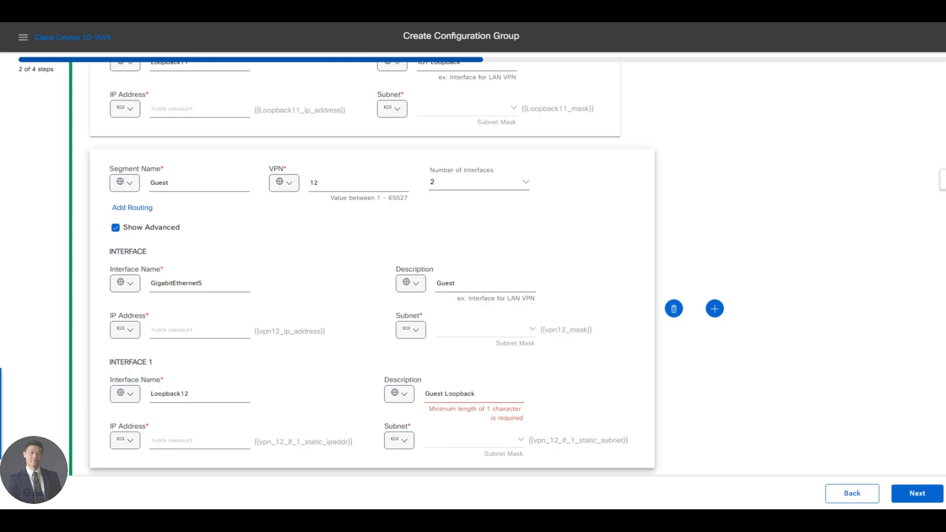
Set the Loopback12 interface's IP Address to the device-specific variable key Loopback12_ip_address
left_click(126, 445)
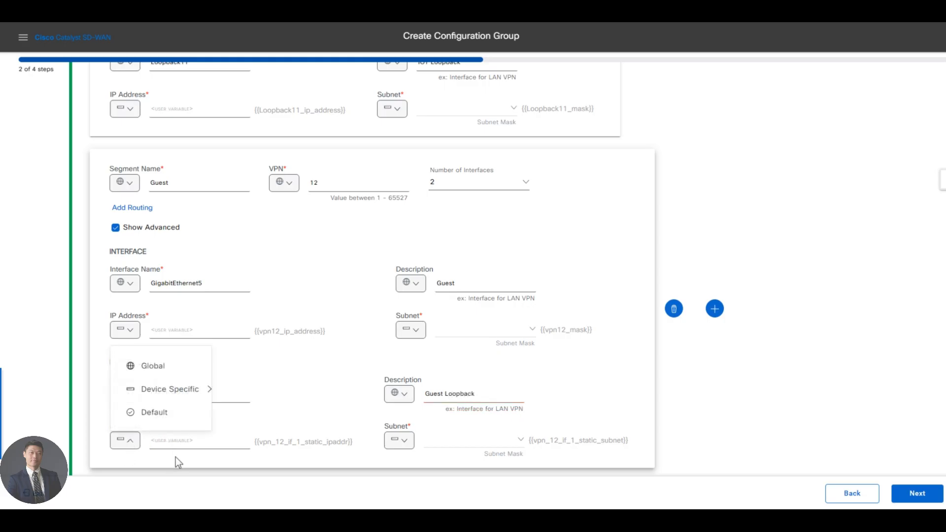
left_click(132, 440)
left_click(163, 389)
double_click(291, 405)
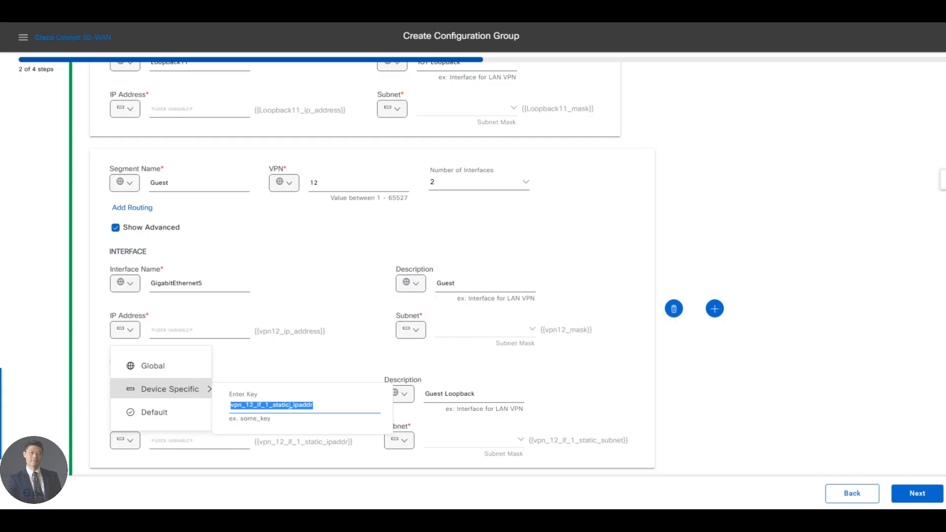
type("Loop")
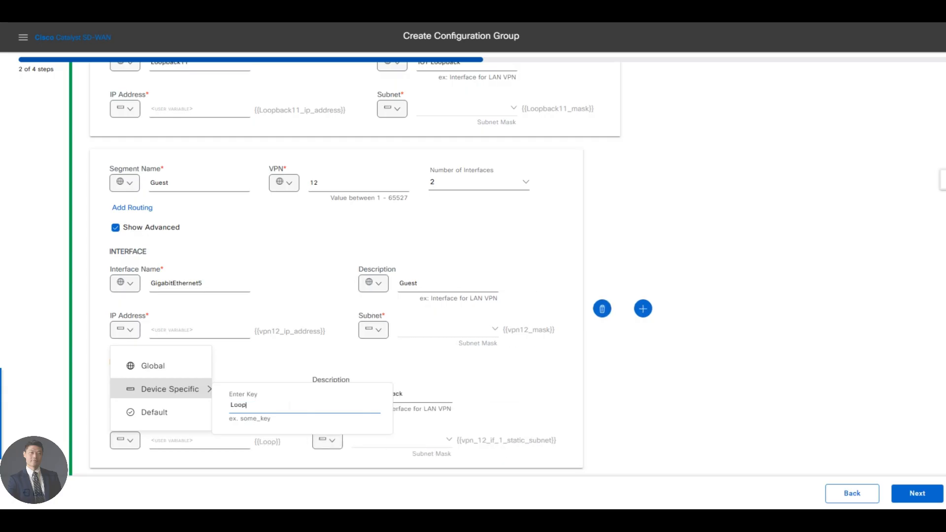
type("back12_i")
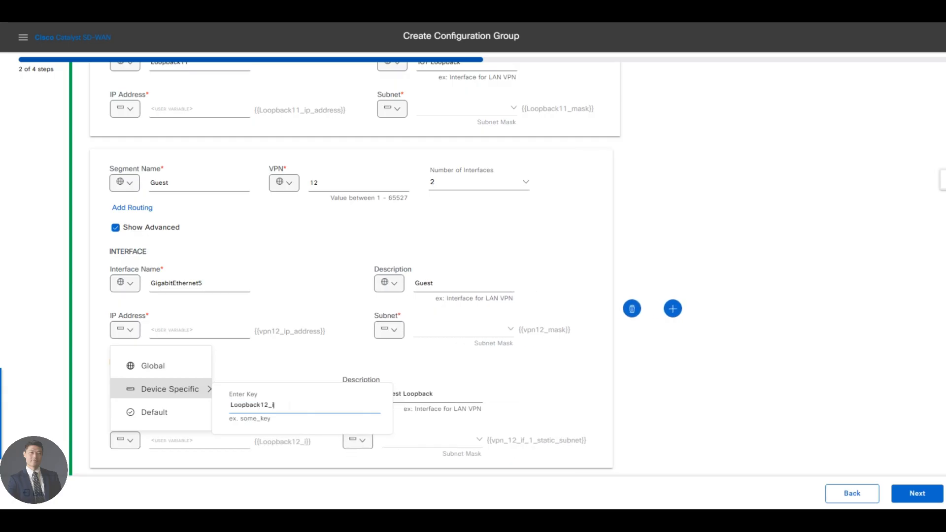
type("p_address")
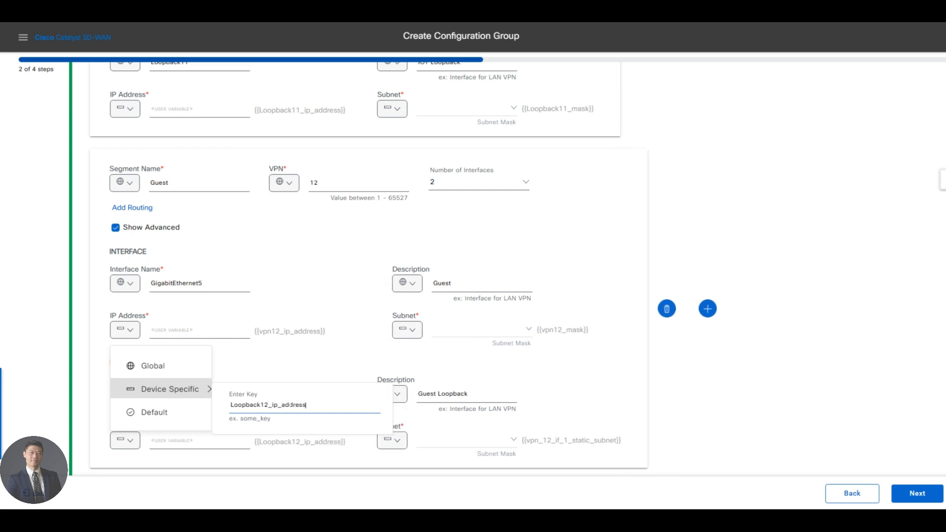
left_click(347, 450)
Set the Loopback12 interface's Subnet to the device-specific variable key Loopback12_mask
left_click(394, 440)
mouse_move(465, 389)
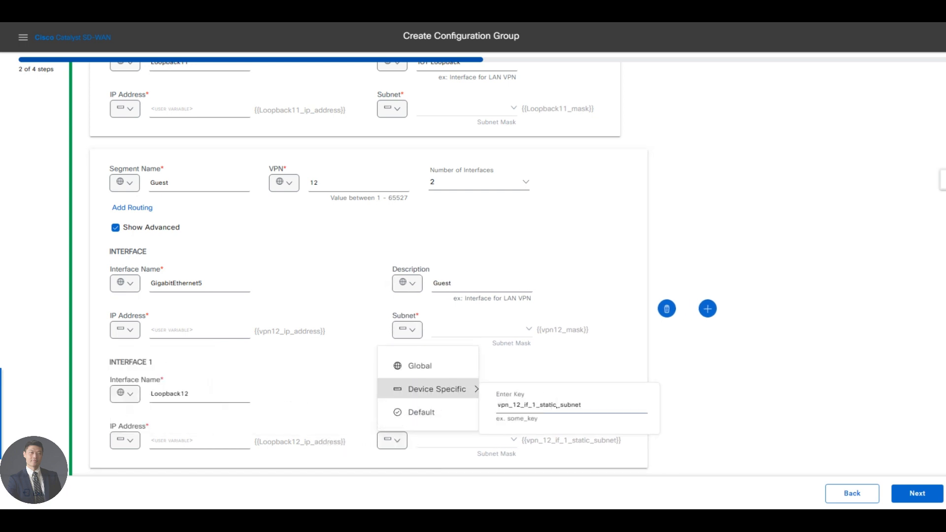
type("Loo")
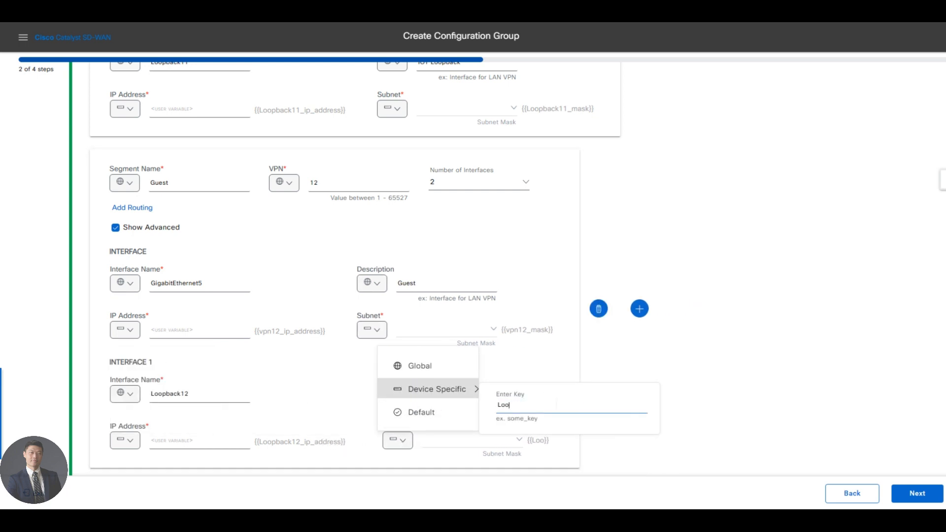
type("pback12_")
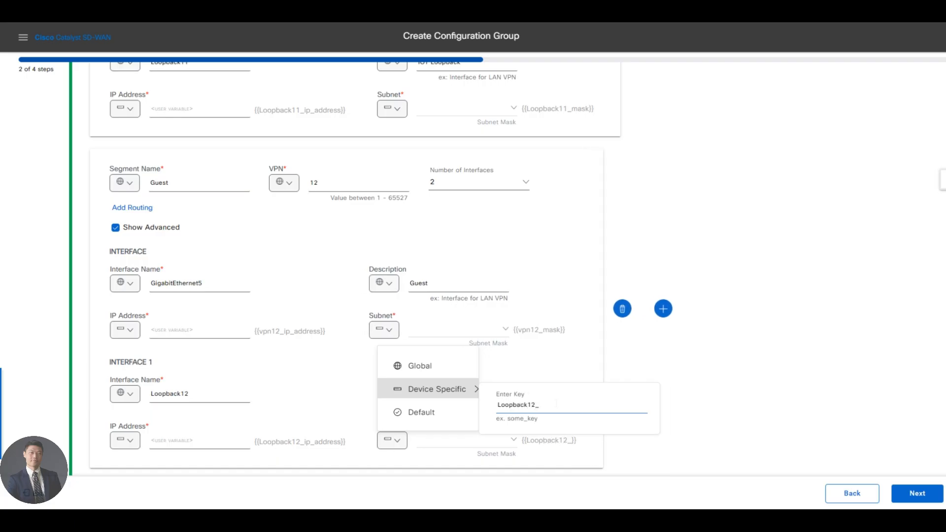
type("mask")
left_click(687, 407)
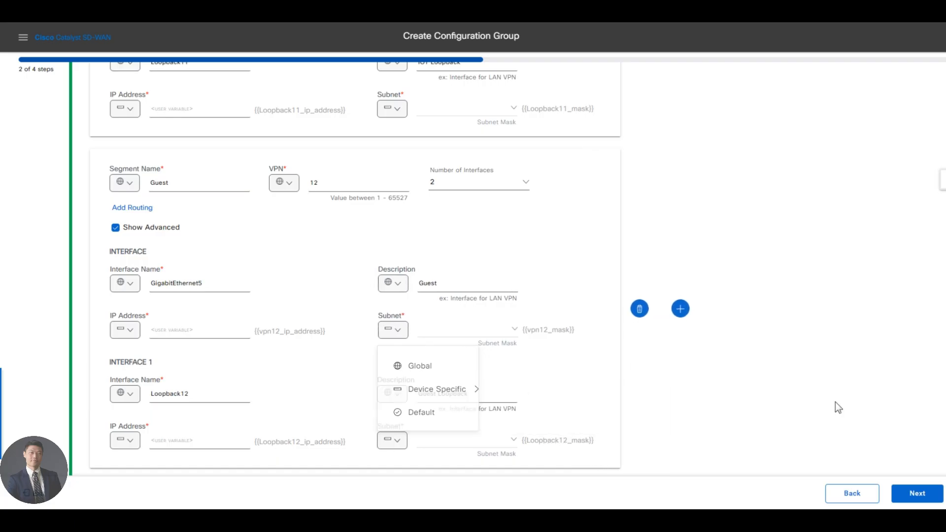
Review the Corporate_Users, IOT_Devices and Guest segment settings and proceed to the Additional Features stage
scroll(682, 395, "down", 1)
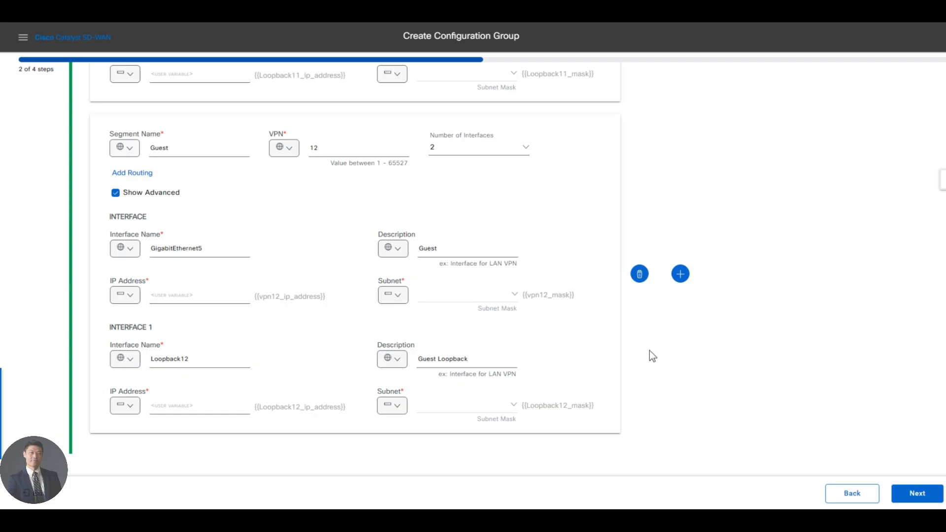
scroll(635, 340, "up", 5)
scroll(628, 327, "up", 10)
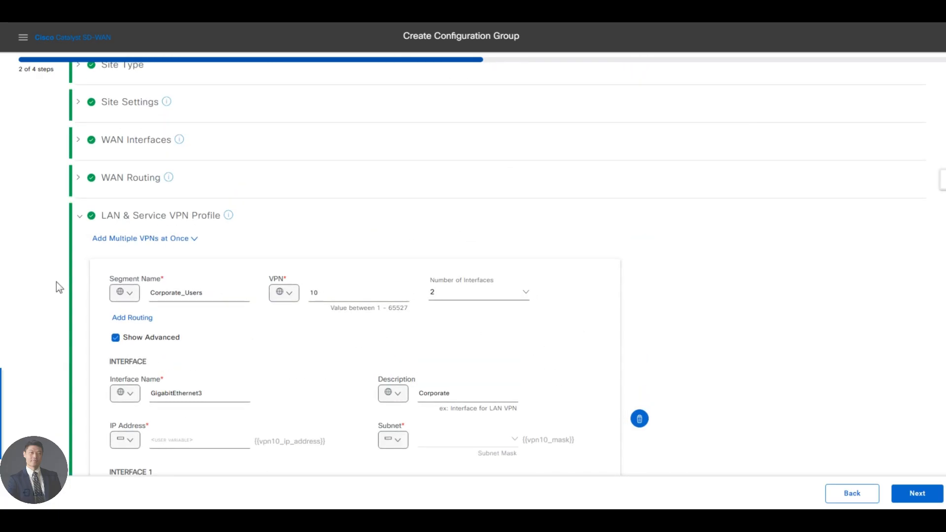
scroll(132, 270, "down", 2)
scroll(246, 309, "down", 5)
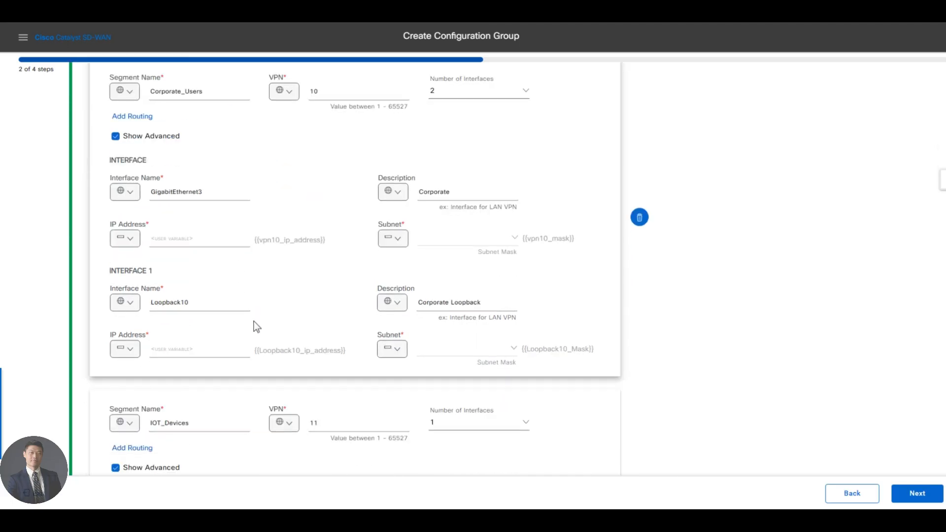
scroll(244, 308, "down", 4)
scroll(244, 309, "down", 1)
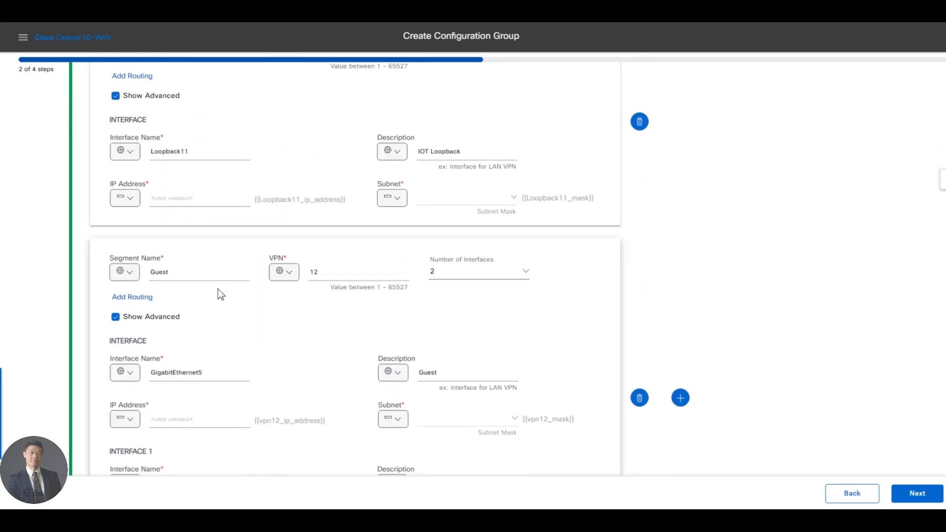
scroll(284, 293, "up", 1)
scroll(285, 293, "down", 3)
left_click(917, 494)
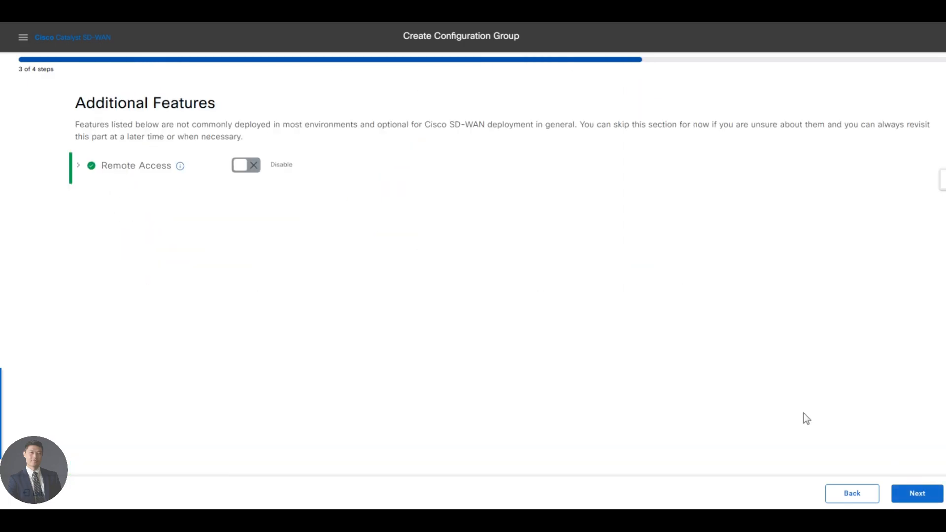
Proceed past Additional Features and review the configuration group summary, from basic details through the LAN & Service VPN Profile
left_click(917, 493)
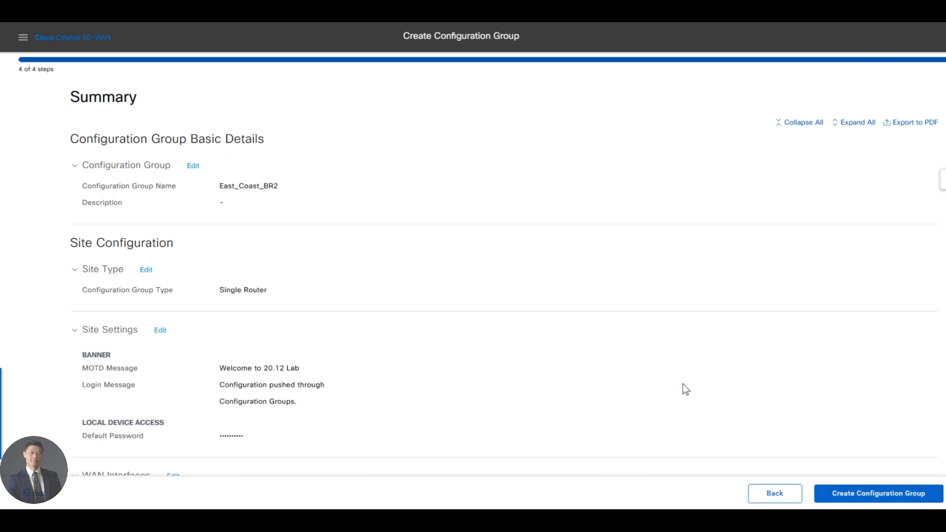
scroll(281, 211, "down", 3)
scroll(340, 282, "up", 1)
scroll(320, 316, "down", 4)
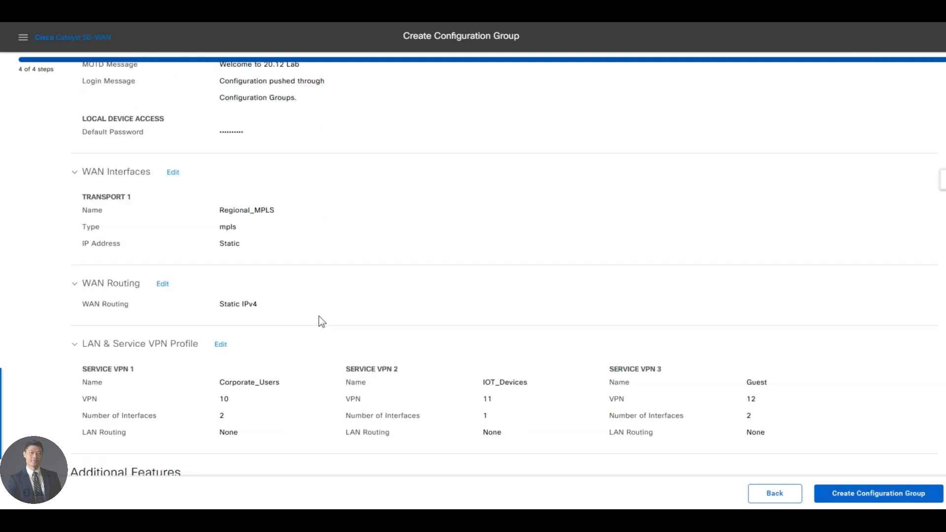
scroll(291, 274, "down", 1)
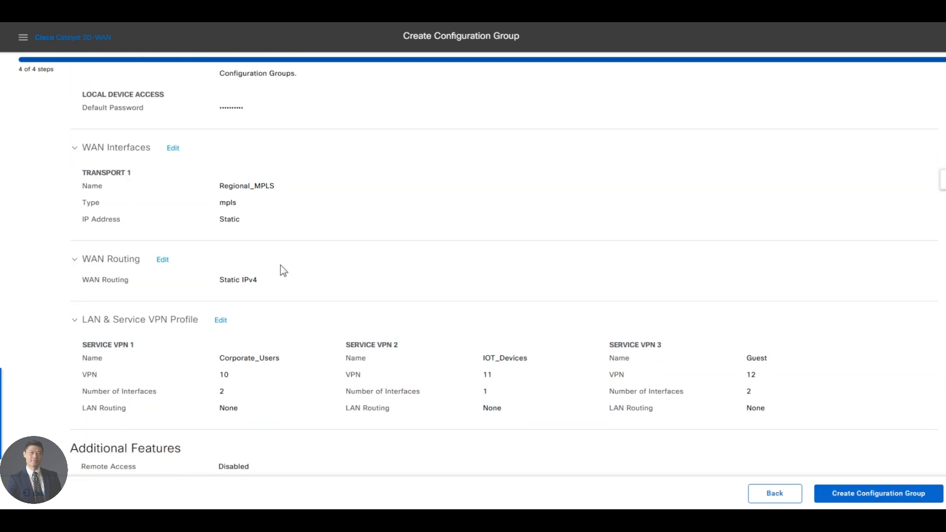
scroll(279, 265, "up", 3)
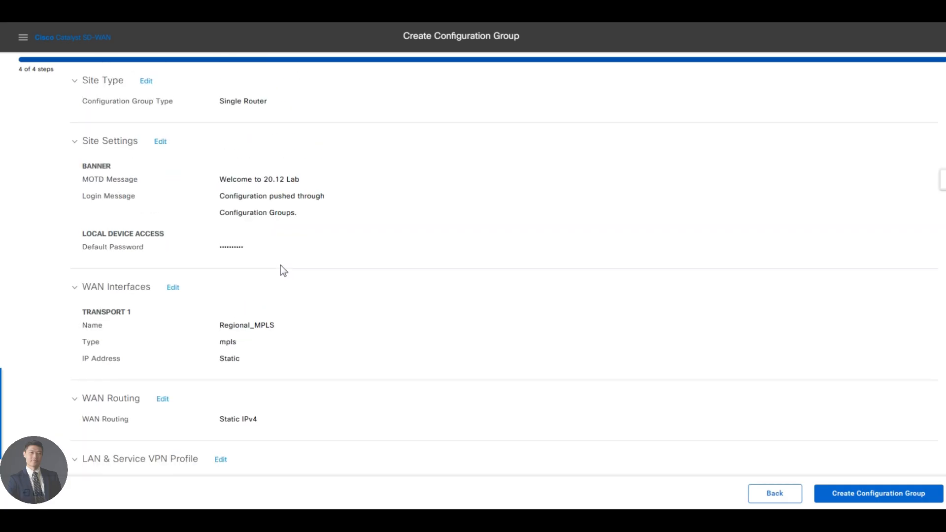
scroll(294, 285, "down", 3)
scroll(276, 256, "down", 1)
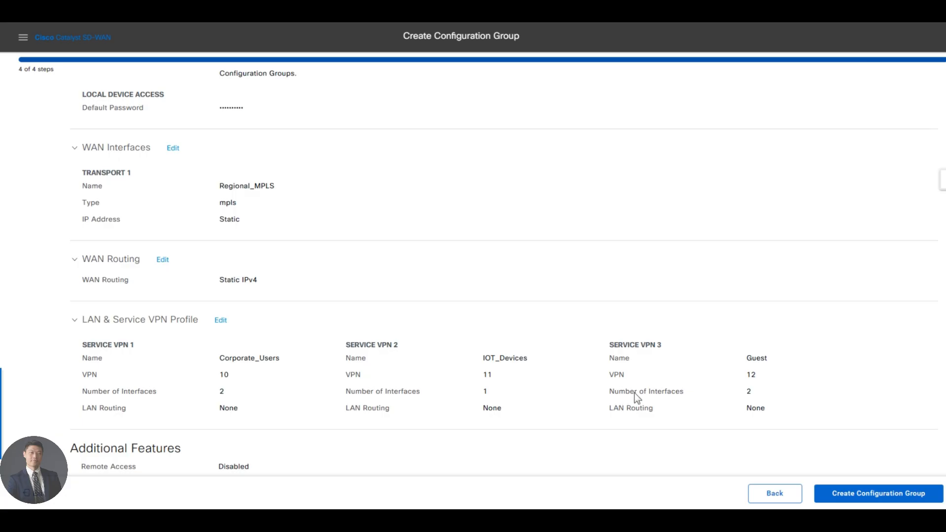
Create the East_Coast_BR2 configuration group without associating devices and go to the configuration groups list
left_click(884, 496)
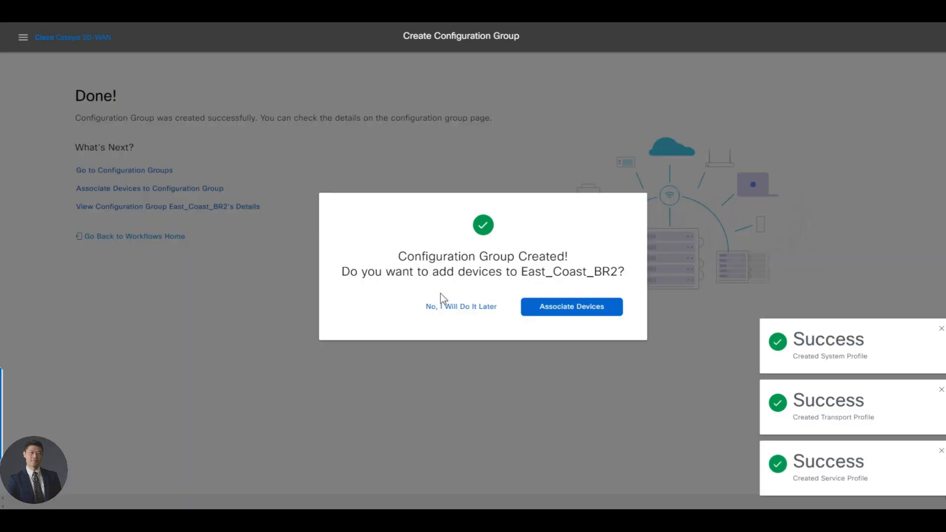
left_click(451, 307)
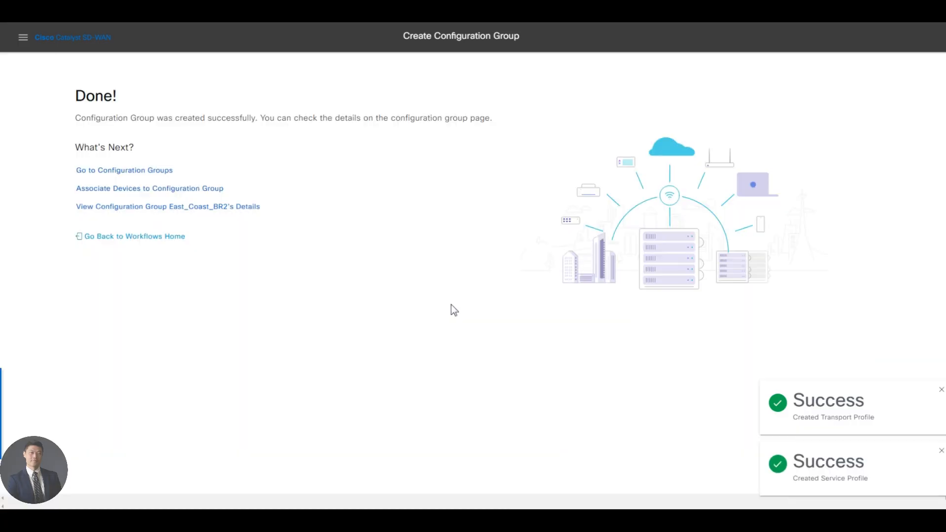
left_click(127, 171)
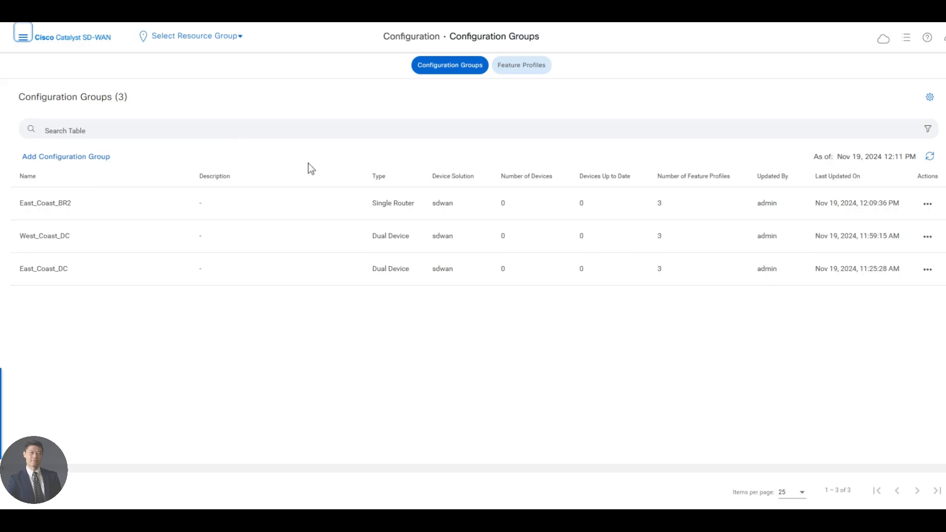
Add a new configuration group and name it West_Coast_BR1_Tloc_Ext
left_click(79, 164)
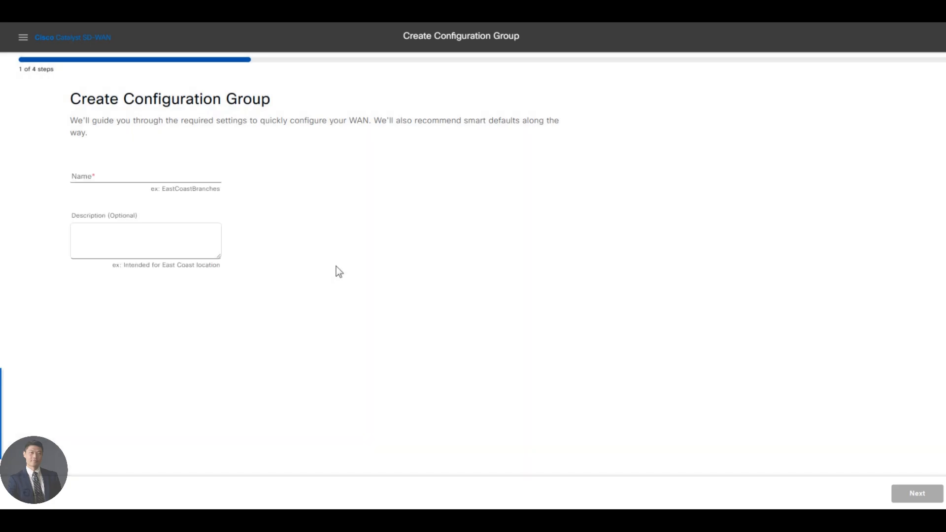
left_click(129, 178)
type("West_")
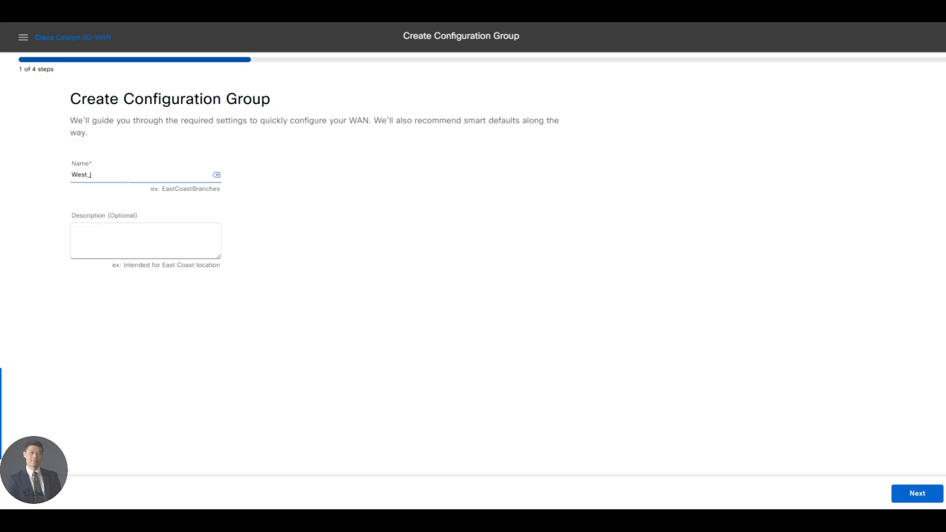
type("Coast_BR1")
type("_Tloc_Ext")
Switch to the topology diagram capture, underline the WestCoast BR-TLOC site label in red, and return to the configuration group form
left_click(113, 12)
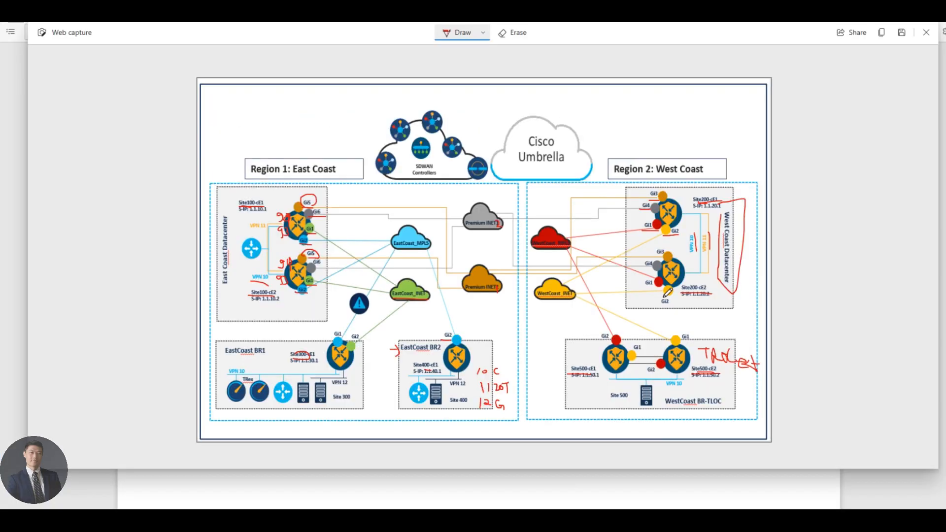
left_click_drag(666, 407, 728, 406)
left_click(251, 12)
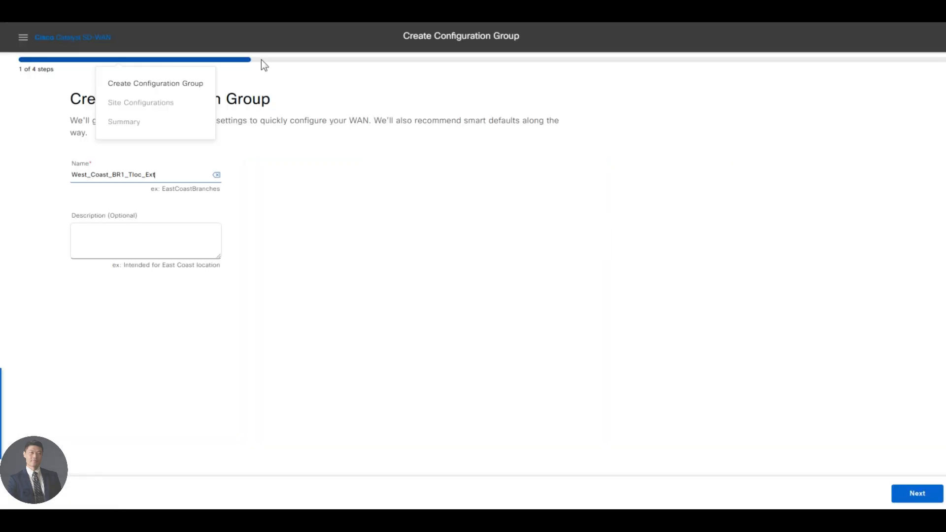
Proceed to the site configurations, set the configuration group type to Dual Router, and expand Site Settings
left_click(915, 494)
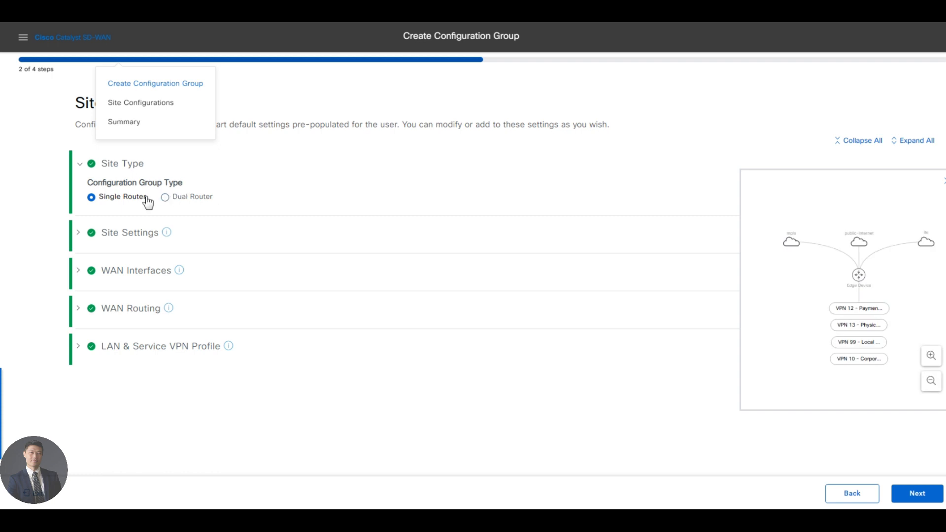
left_click(165, 197)
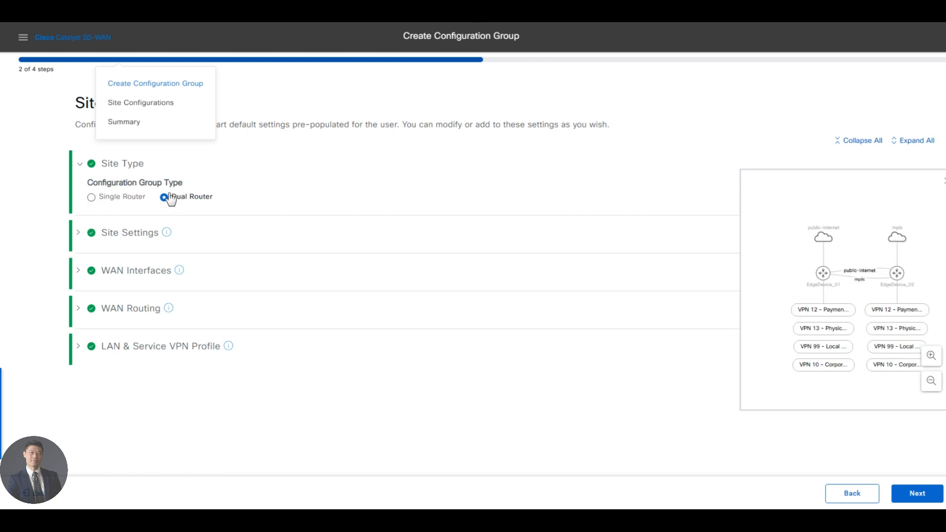
left_click(96, 240)
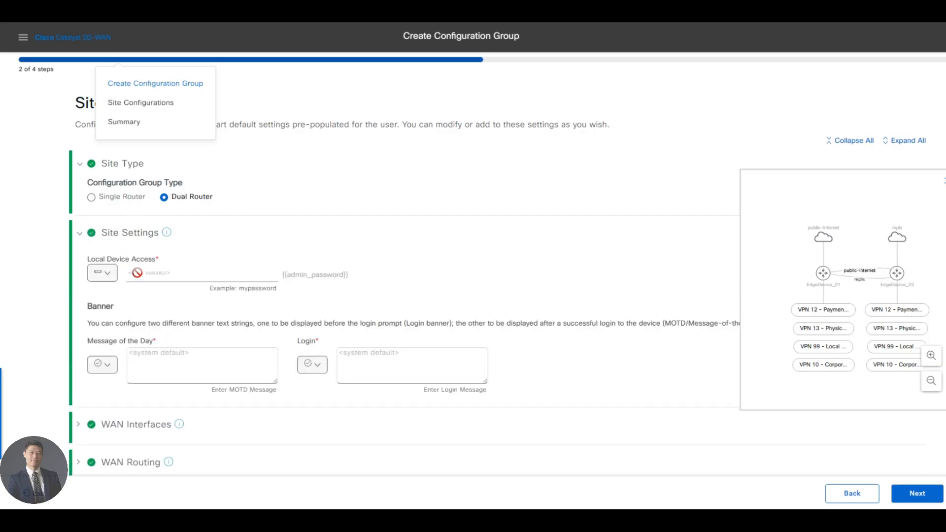
Set Local Device Access to a global value and enter the device access password along with its confirmation
left_click(104, 274)
left_click(105, 275)
left_click(107, 276)
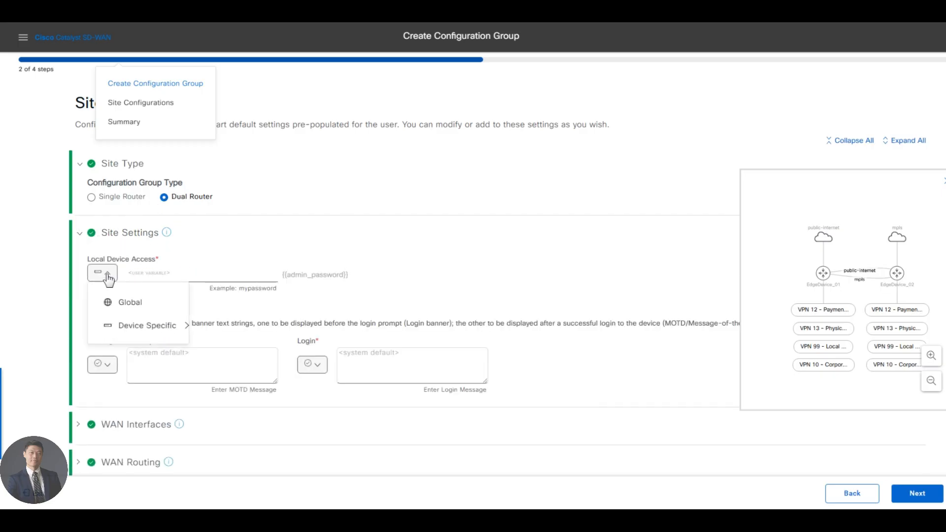
left_click(122, 303)
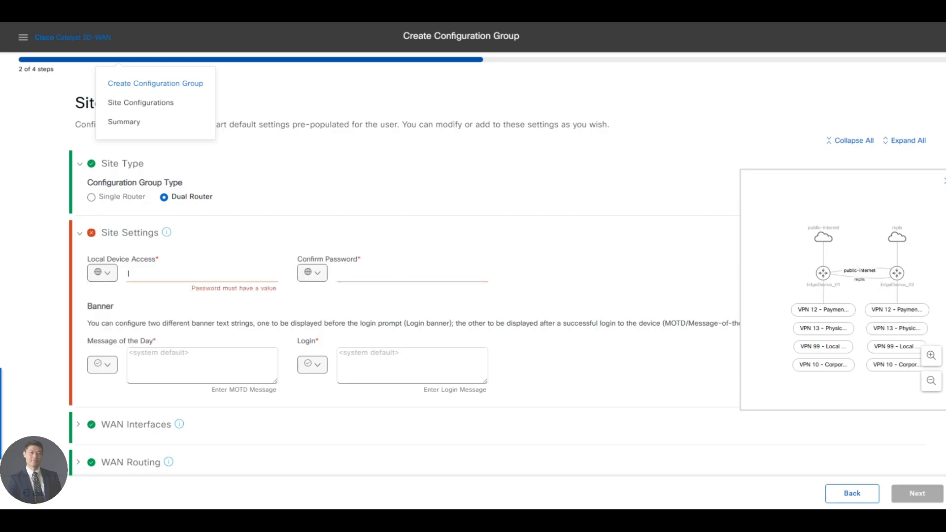
type("••••••")
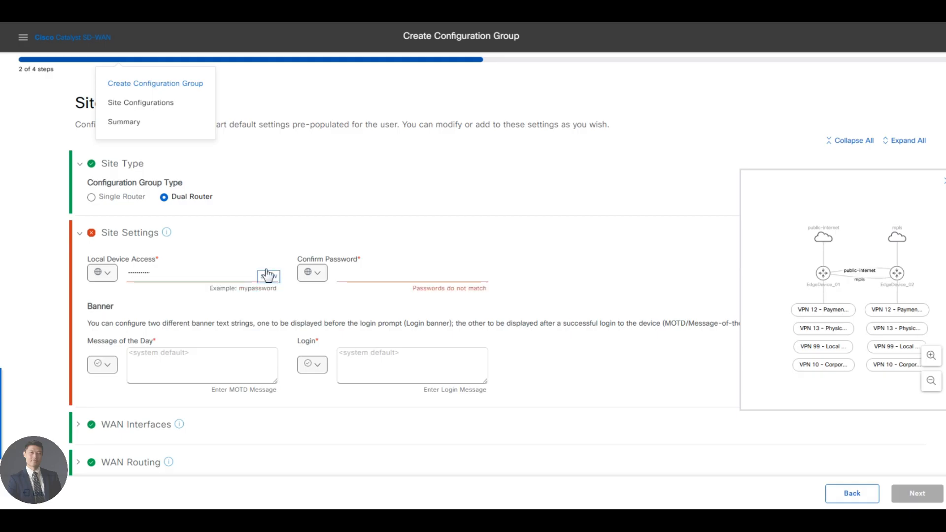
key("Tab")
type("••••••••")
Set the Message of the Day banner to the global text "Welcome to 20.12 Lab"
left_click(127, 392)
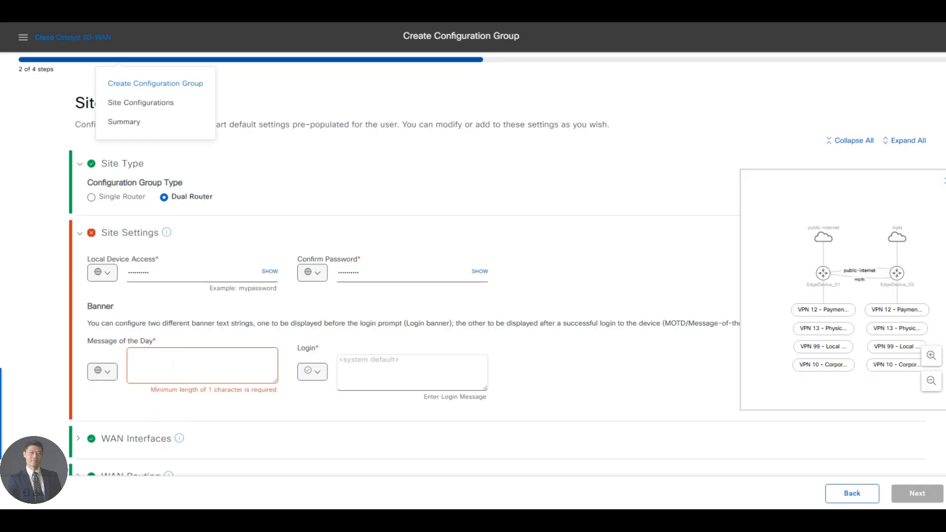
type("Welcome to 20.12 Lab")
key("Tab")
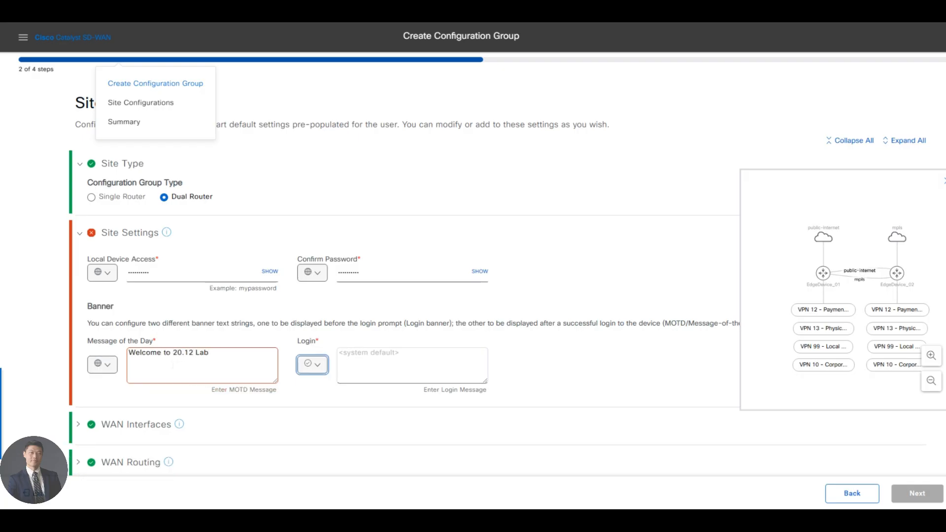
Set the Login banner to the global text "Configuration pushed through Configuration Groups." and collapse Site Settings
key("Tab")
left_click(326, 366)
left_click(326, 388)
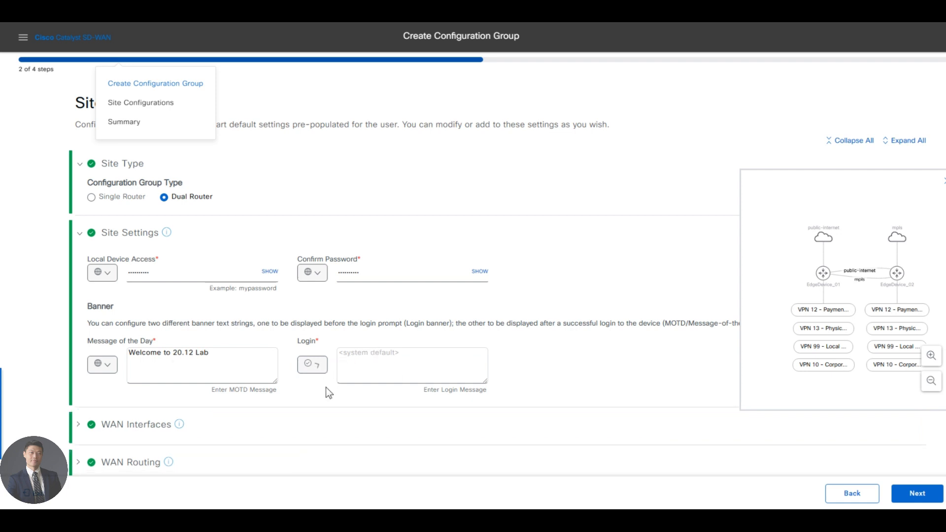
left_click(314, 370)
left_click(346, 393)
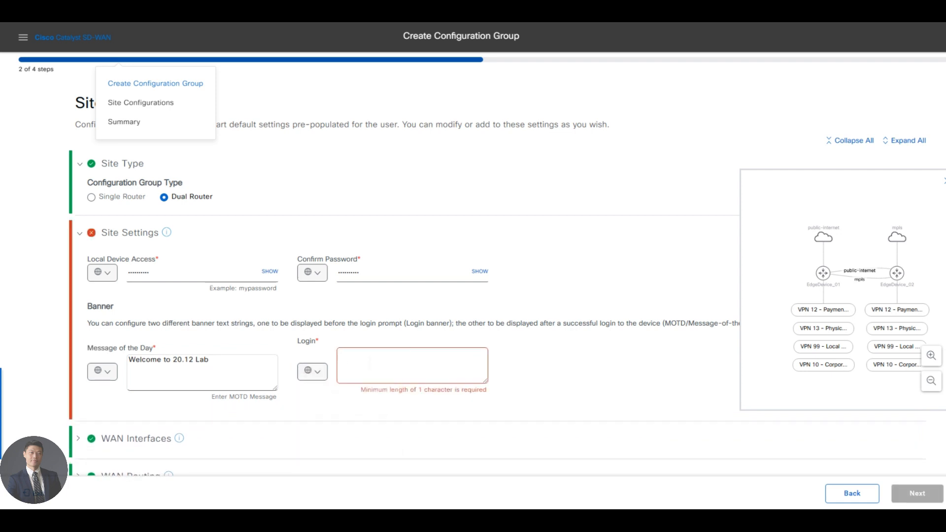
type("Configuration pushed throu")
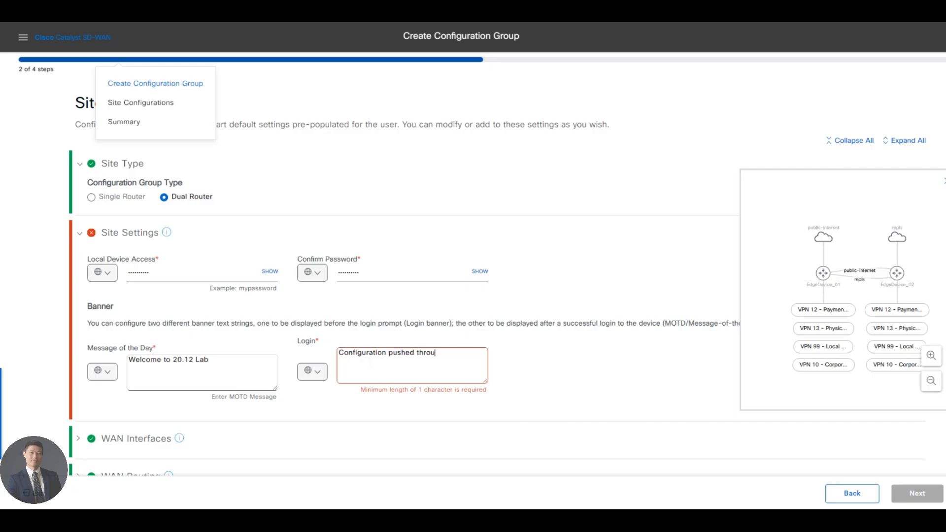
type("gh Configuration Groups")
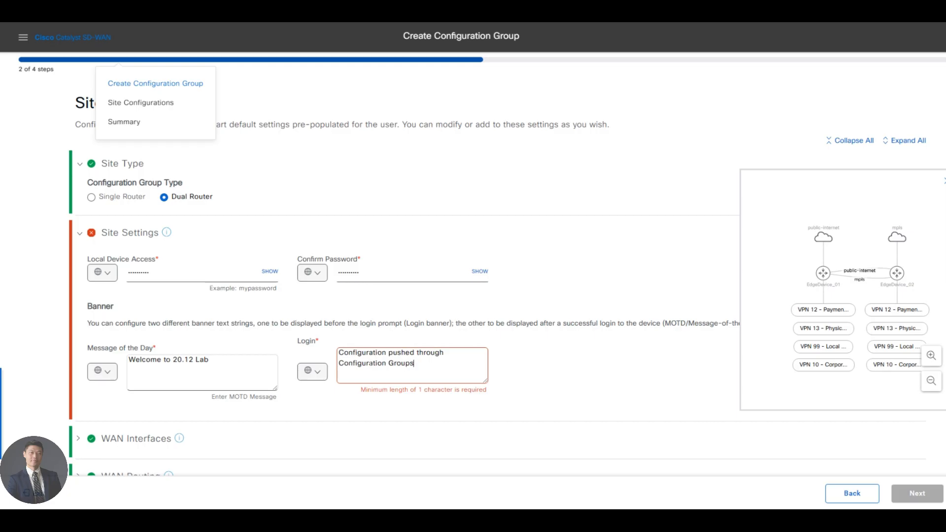
type(".")
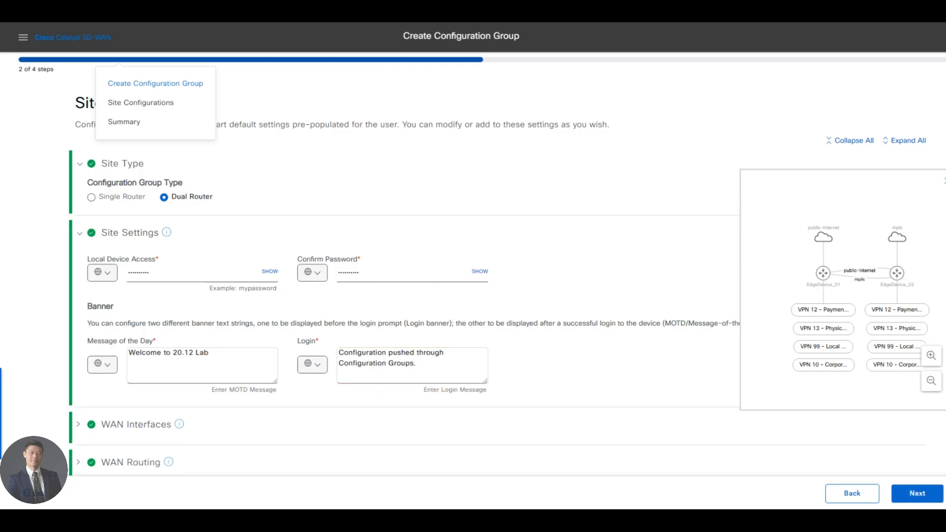
left_click(80, 234)
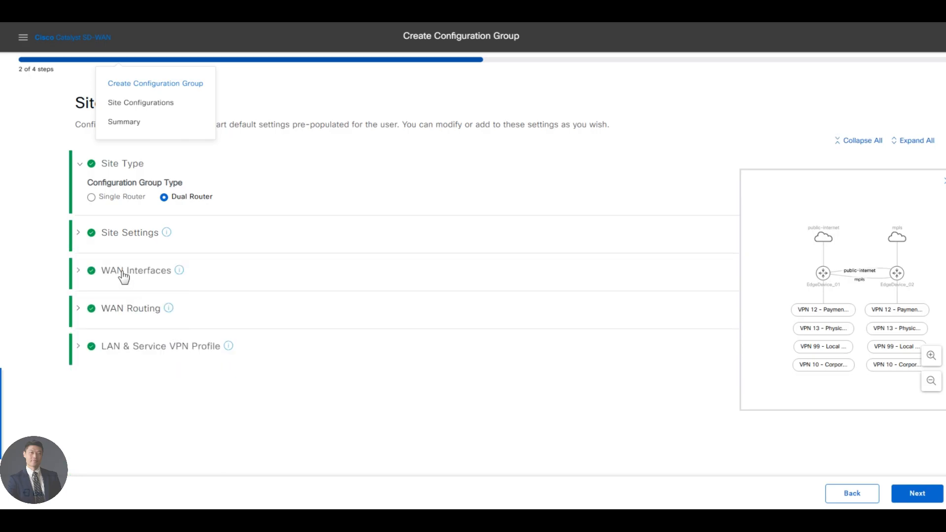
Expand WAN Interfaces and set EdgeDevice_01's Internet transport to Static addressing
left_click(77, 274)
scroll(248, 303, "down", 1)
scroll(252, 313, "down", 2)
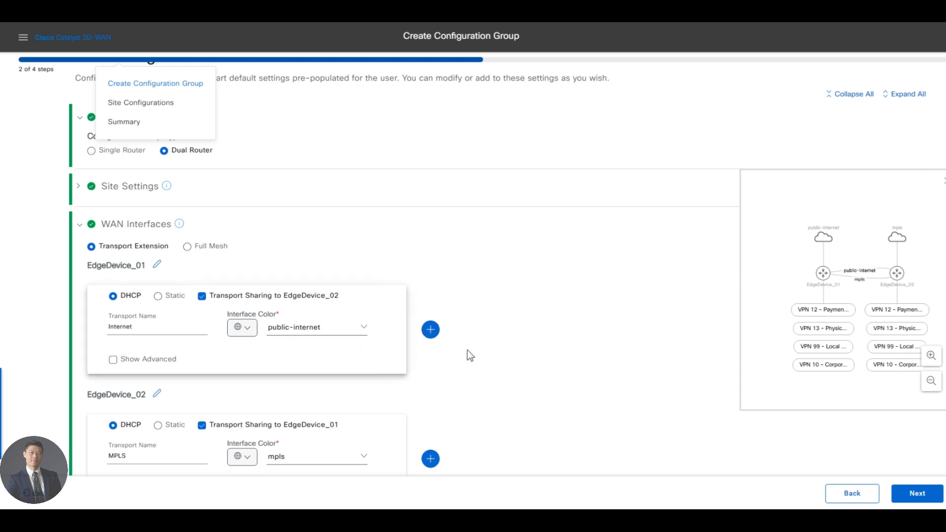
scroll(482, 357, "down", 2)
scroll(329, 309, "up", 1)
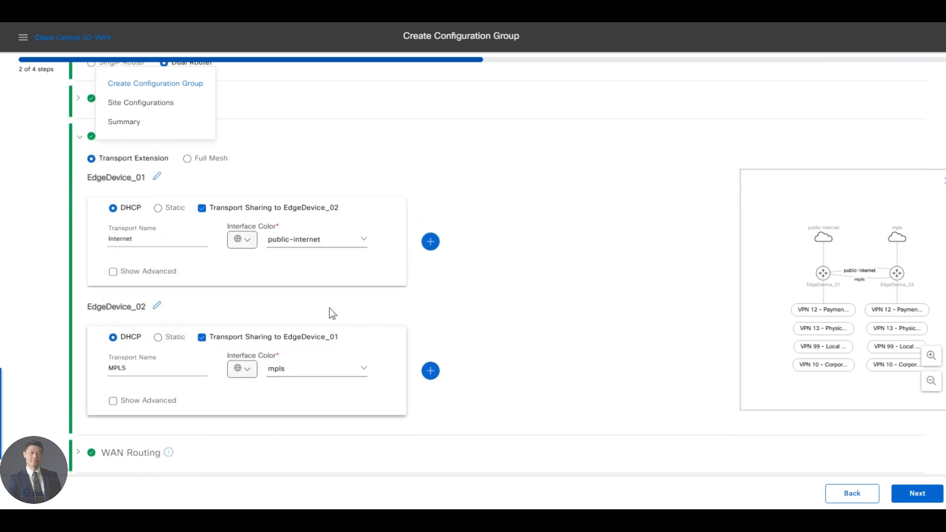
left_click(170, 219)
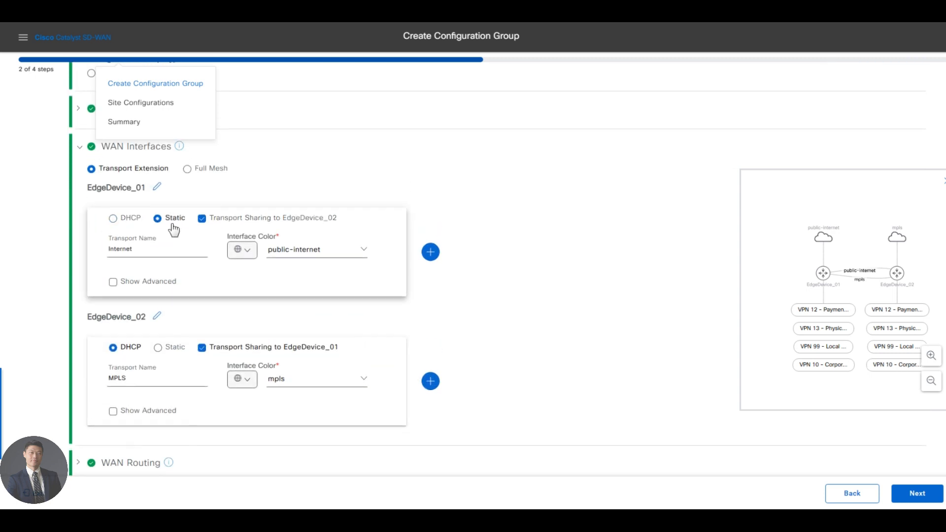
Preview the Full Mesh option for the WAN interfaces and return to Transport Extension
left_click(188, 169)
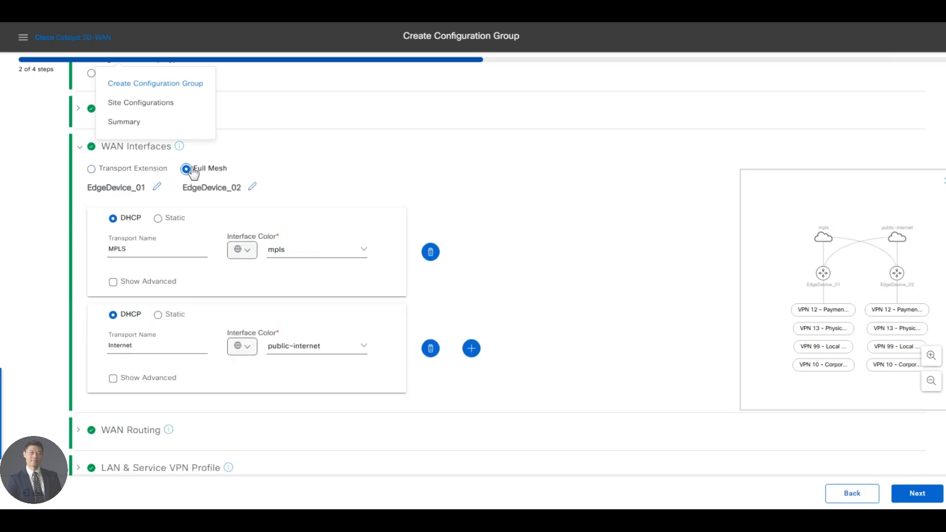
left_click(122, 170)
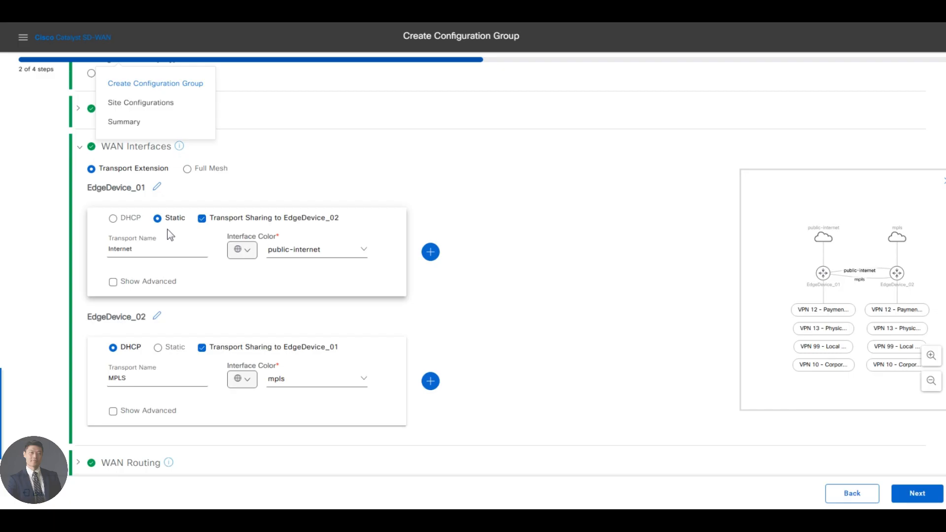
Name EdgeDevice_01's static transport Regional_MPLS and set its interface color to mpls
scroll(148, 239, "up", 1)
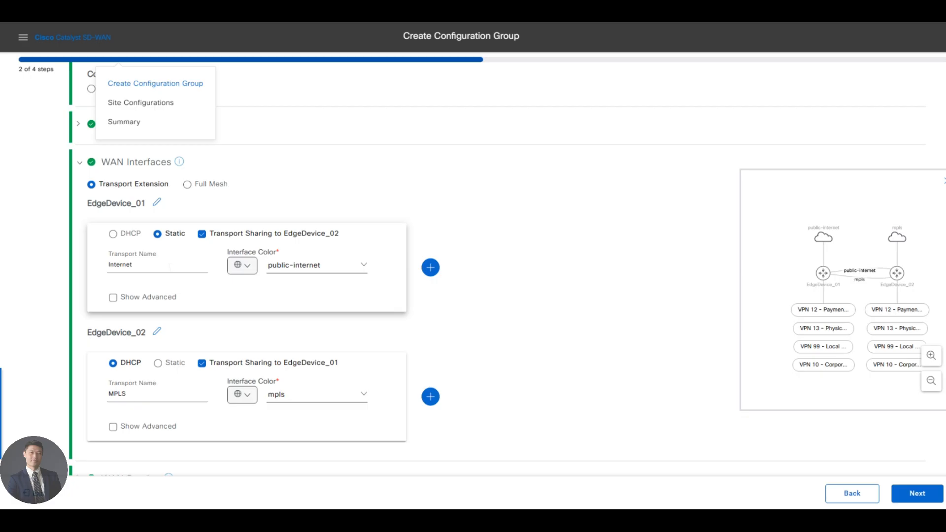
left_click(170, 266)
key("ctrl+a")
type("Region")
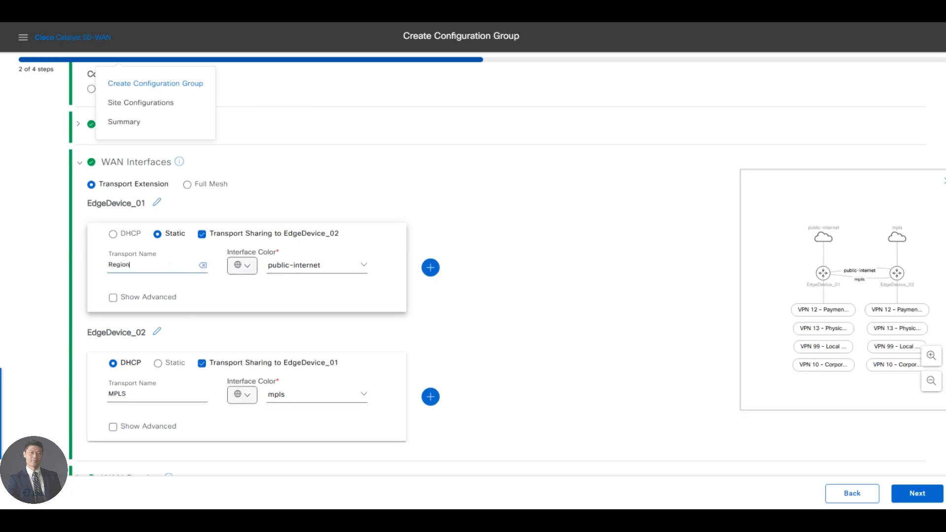
type("al_MPLS")
left_click(338, 268)
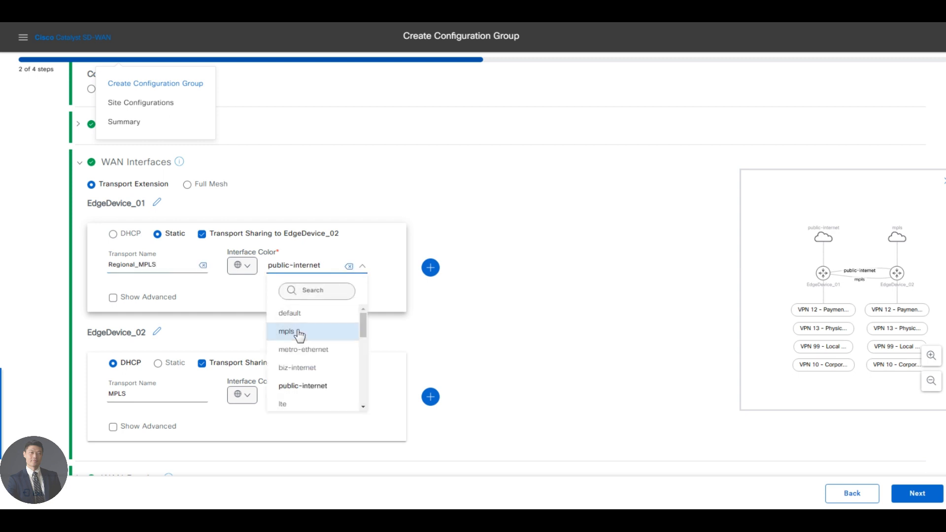
left_click(297, 334)
Rename EdgeDevice_01's transport Regional_MPLS and set its interface name to the global value GigabitEthernet2, consulting the topology diagram
type("Regional")
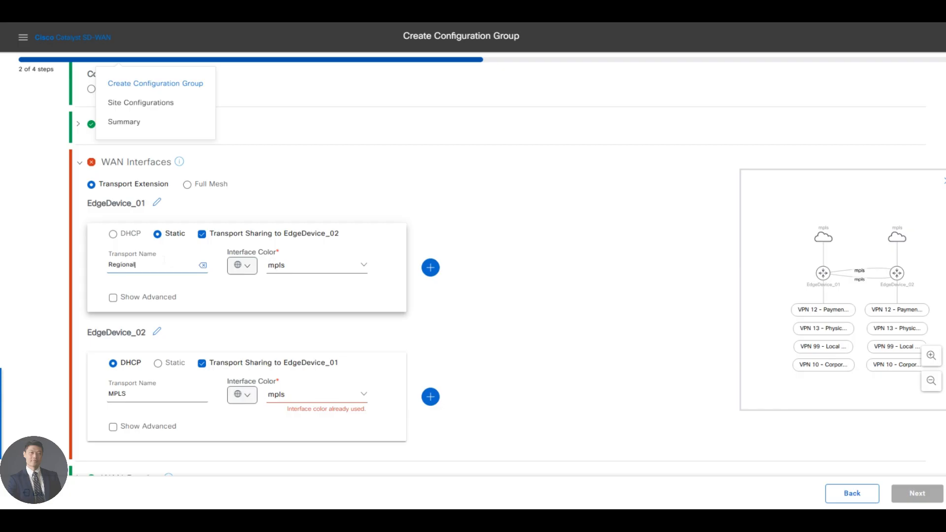
type("_MPLS")
left_click(147, 299)
left_click(122, 335)
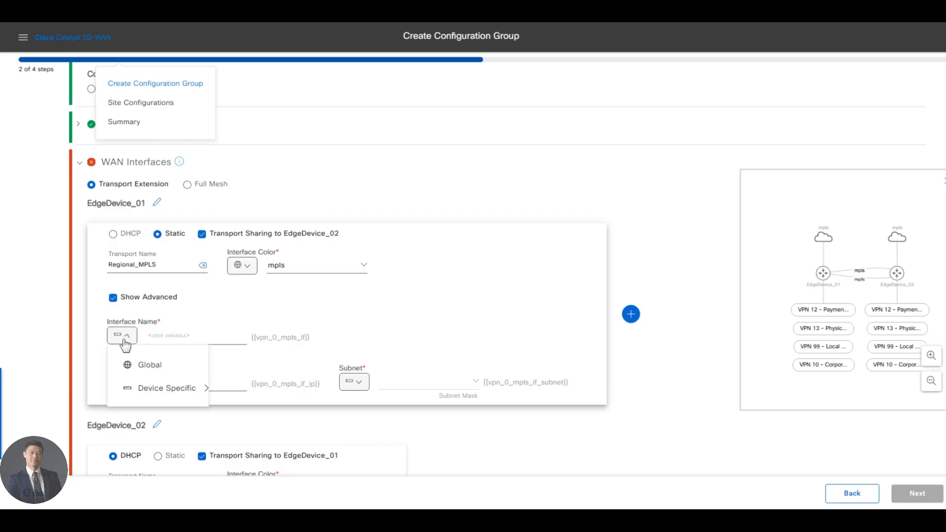
left_click(146, 365)
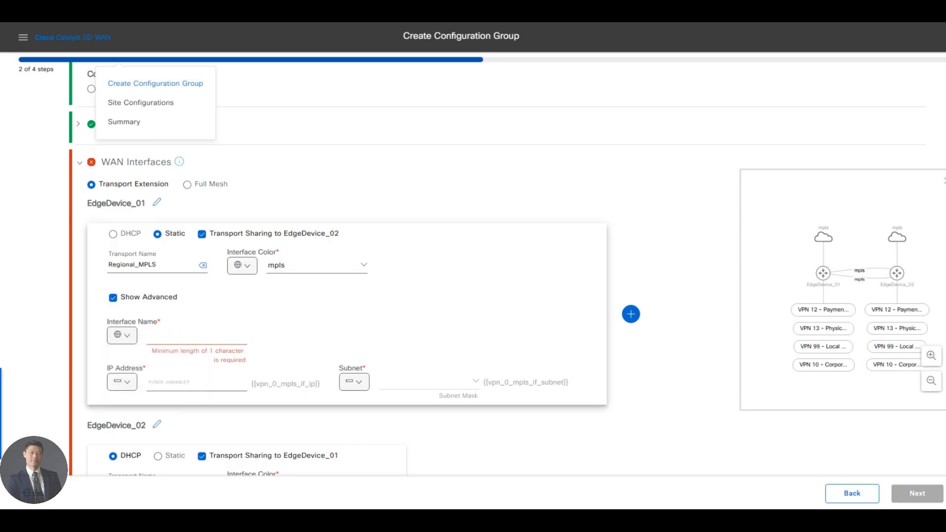
type("G")
type("GigabitEthernet2")
left_click(167, 25)
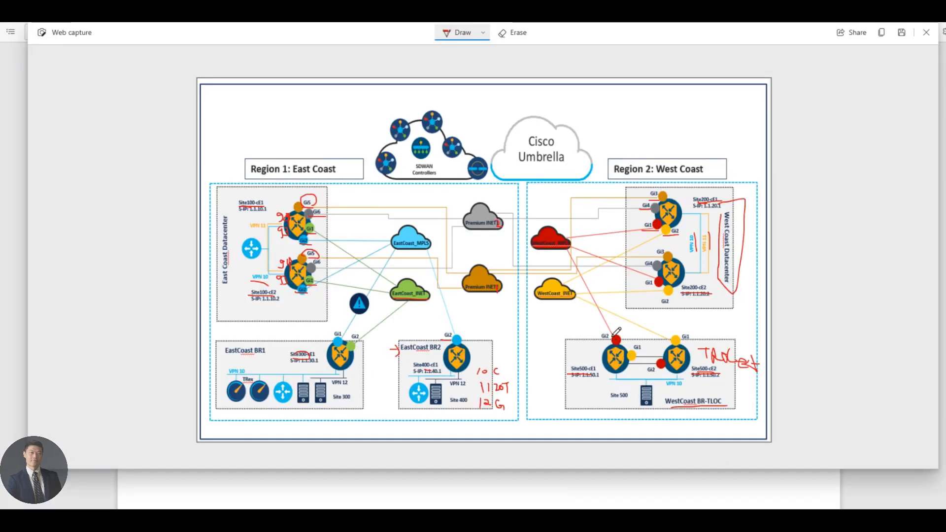
mouse_move(609, 320)
left_mouse_down()
mouse_move(605, 330)
mouse_move(662, 334)
left_mouse_up()
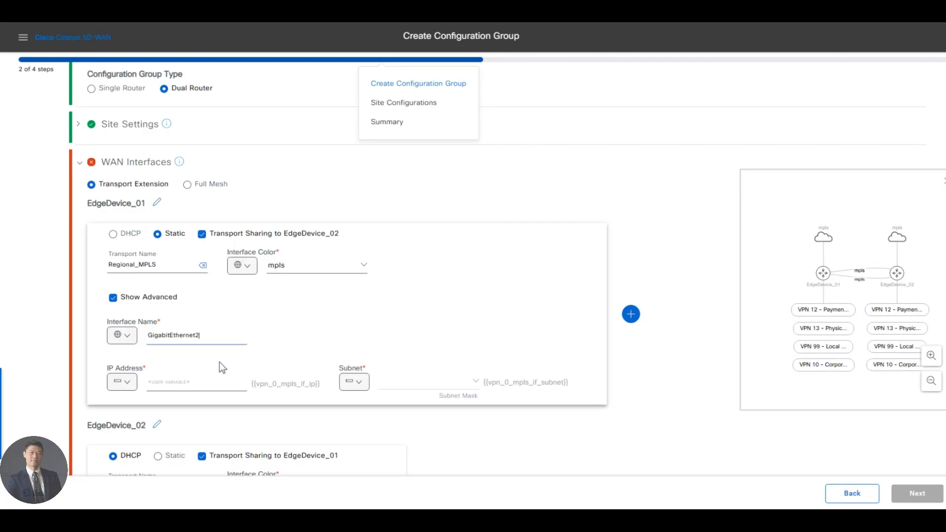
Set EdgeDevice_01's IP address to a device-specific variable with the key Regional_MPLS_IP
left_click(123, 385)
left_click(165, 434)
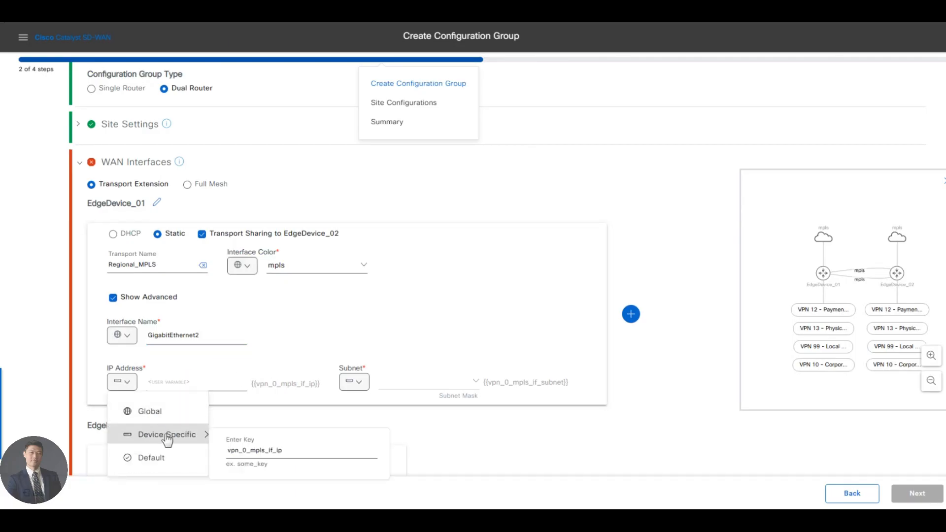
double_click(254, 451)
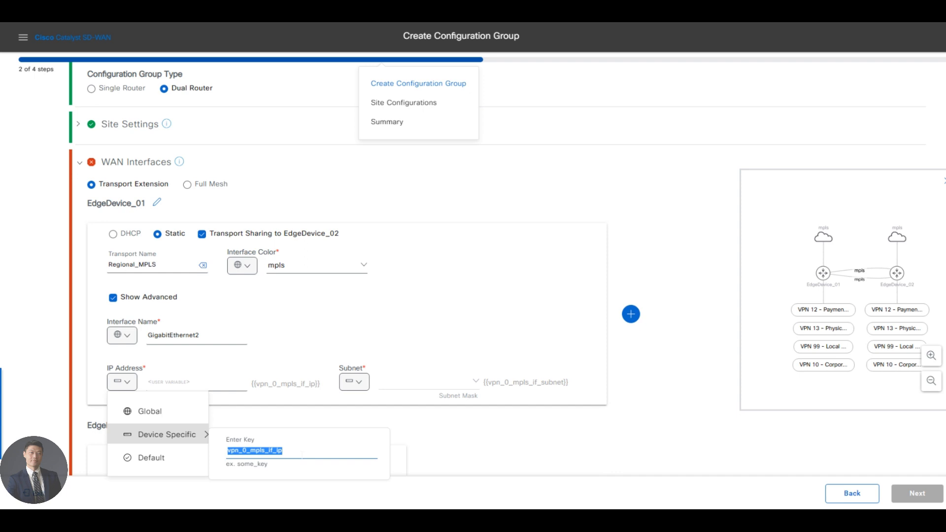
type("Regio")
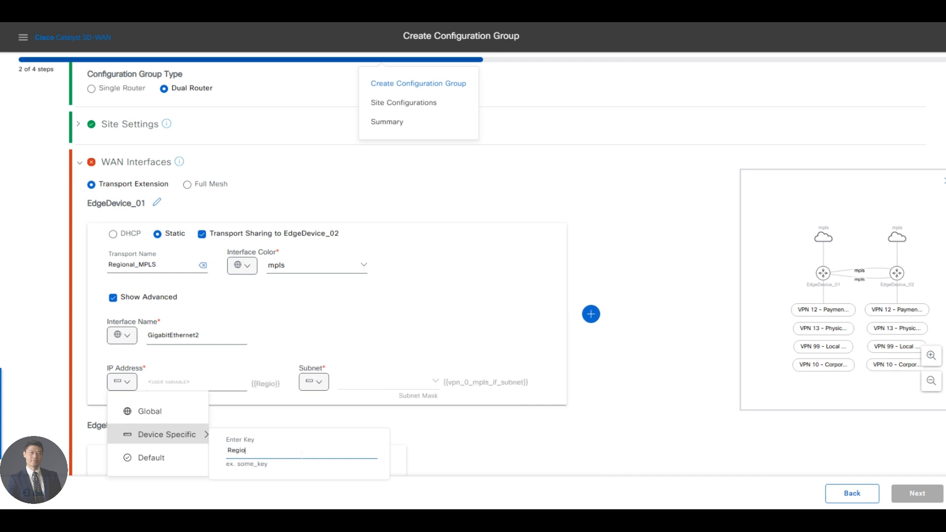
type("nal_MPLS_IP")
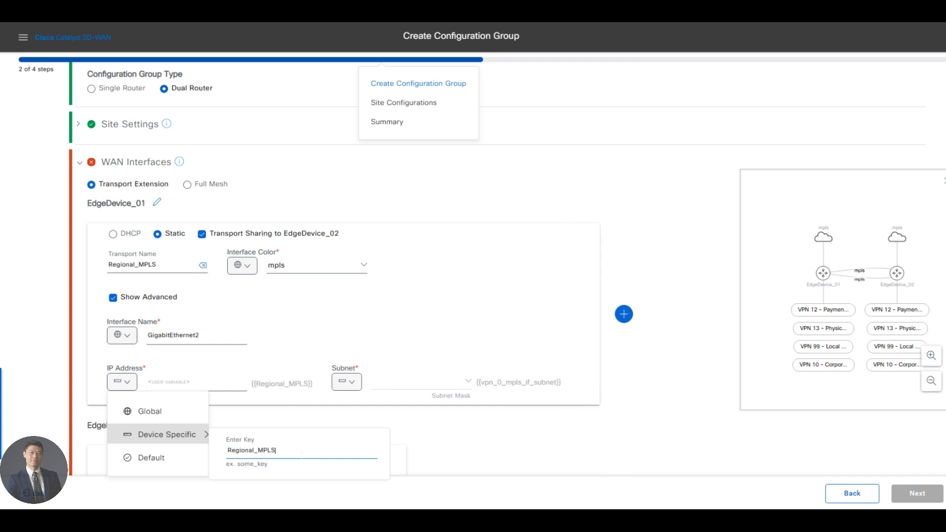
Set EdgeDevice_01's subnet to a device-specific variable with the key Regional_MPLS_Mask
left_click(361, 386)
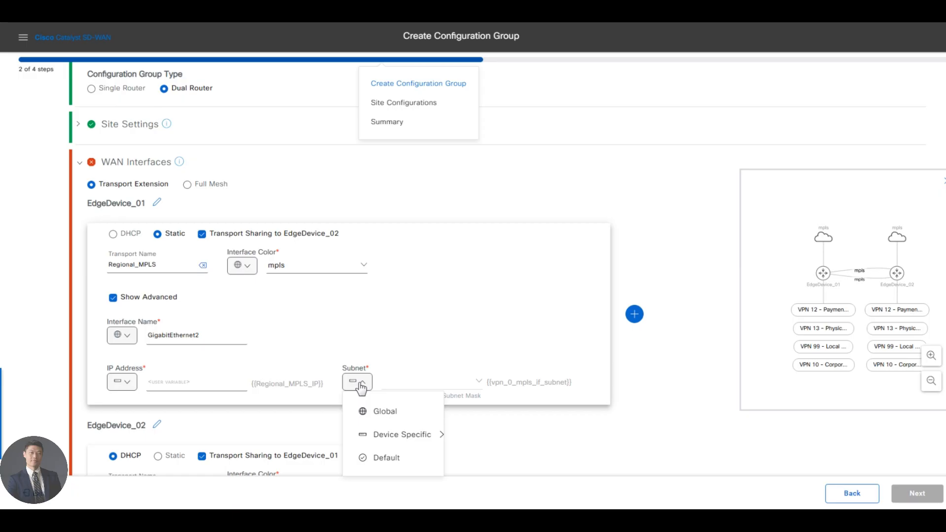
left_click(403, 434)
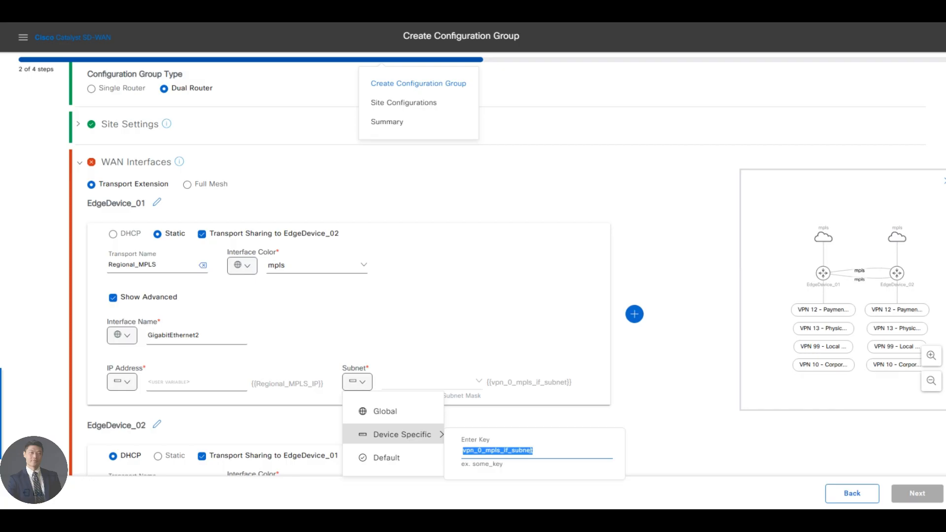
type("Regional")
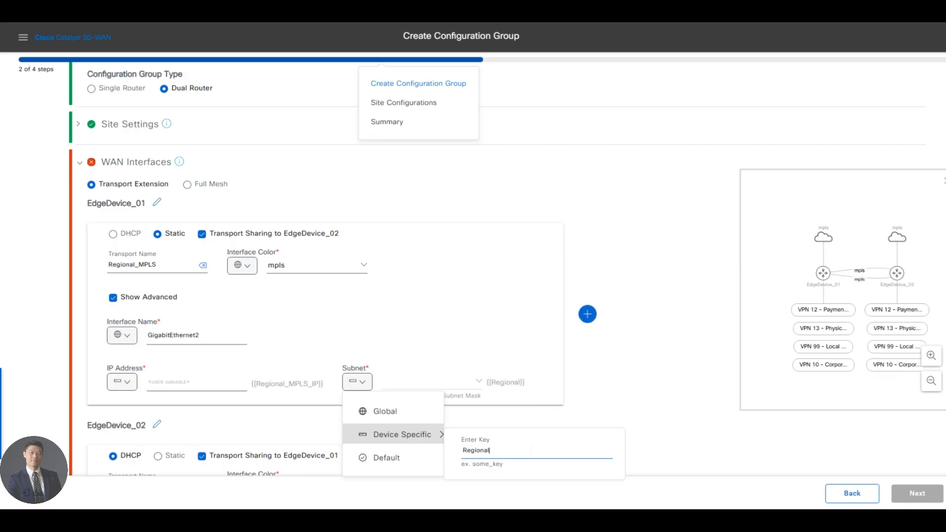
type("_MPLS")
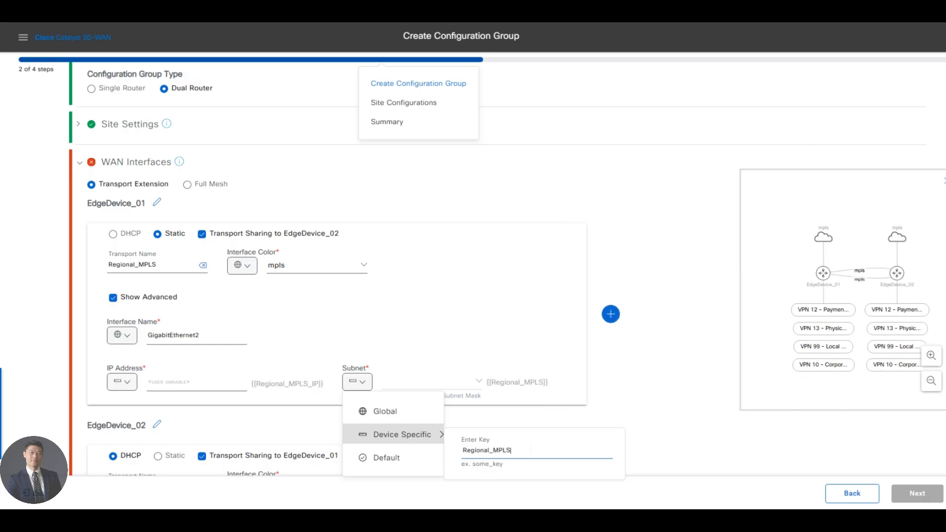
type("_Mask")
left_click(650, 380)
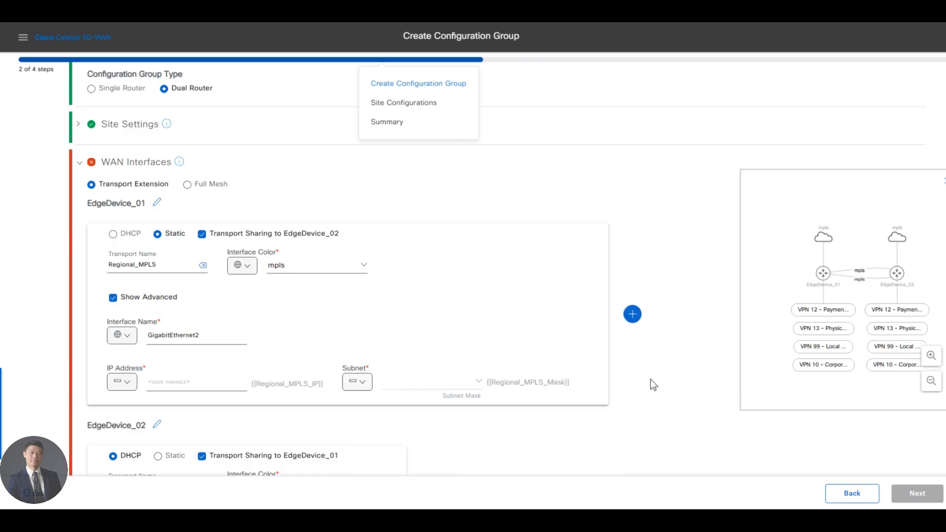
Switch EdgeDevice_02's transport to Static addressing and set its interface color to public-internet
scroll(510, 386, "down", 2)
scroll(511, 386, "down", 2)
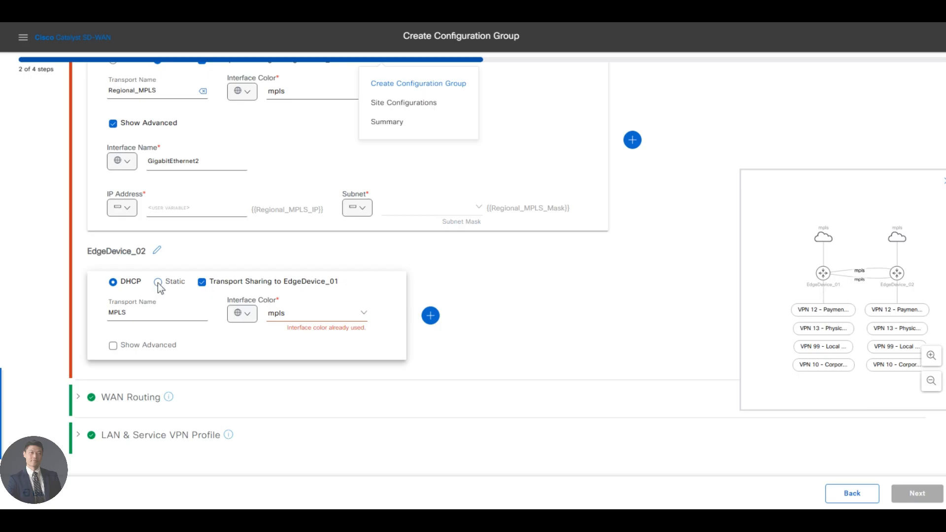
scroll(158, 288, "up", 3)
scroll(169, 311, "down", 3)
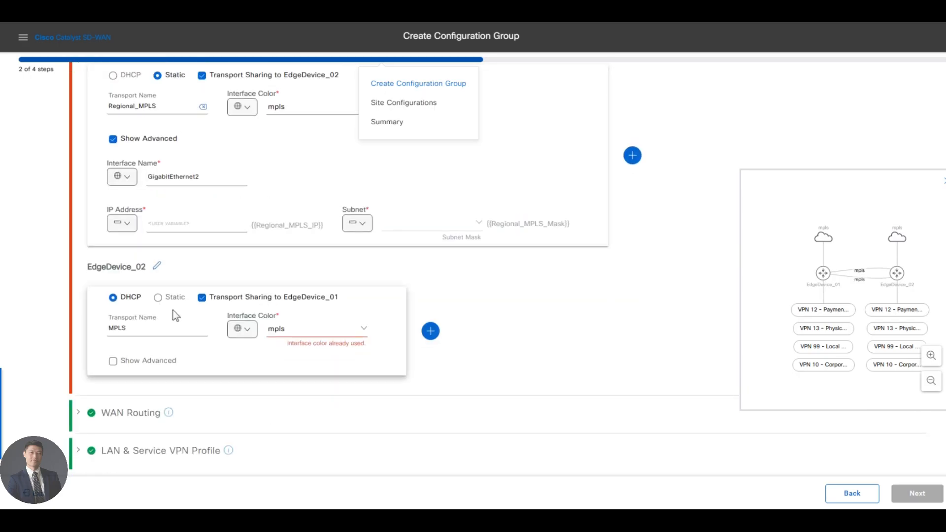
left_click(169, 299)
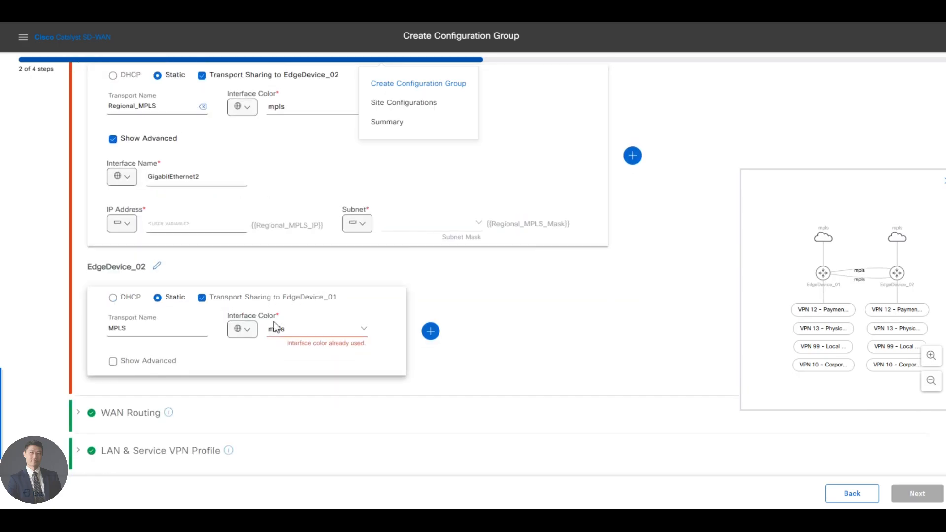
double_click(138, 329)
scroll(265, 338, "up", 1)
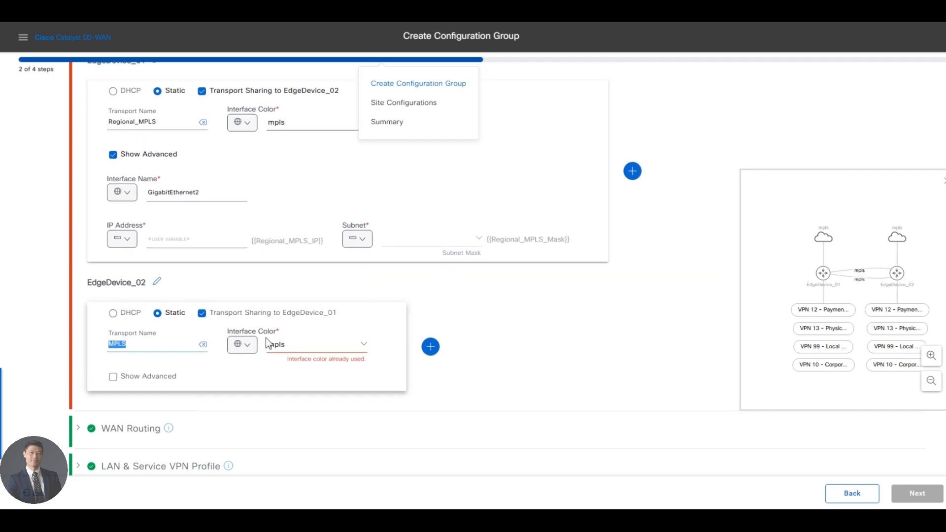
left_click(239, 344)
left_click(323, 344)
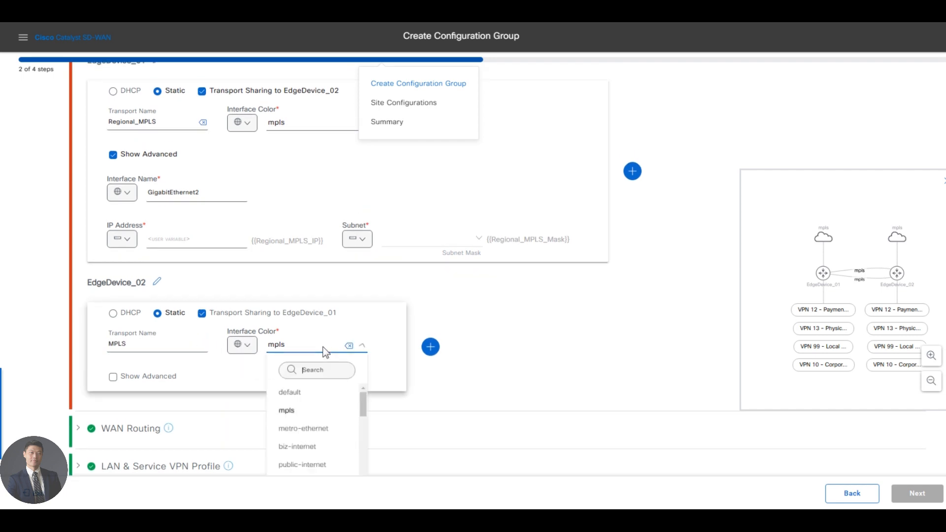
left_click(321, 444)
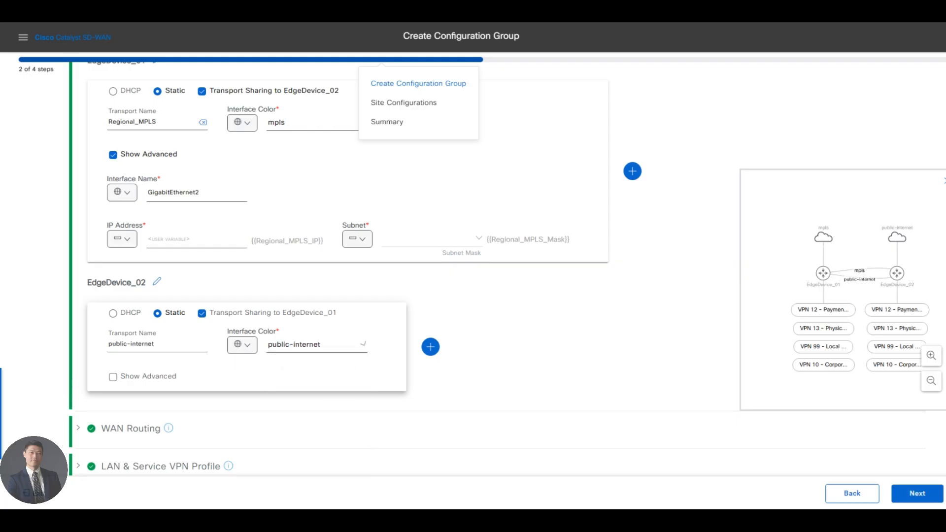
Name EdgeDevice_02's static transport Regional_Internet
double_click(142, 344)
key("BackSpace")
key("BackSpace")
key("BackSpace")
key("BackSpace")
key("BackSpace")
key("BackSpace")
key("BackSpace")
key("BackSpace")
type("Regional_Internet")
Show the advanced settings of EdgeDevice_02's transport and set its interface name to the global value GigabitEthernet1
left_click(163, 376)
scroll(173, 370, "down", 2)
left_click(121, 306)
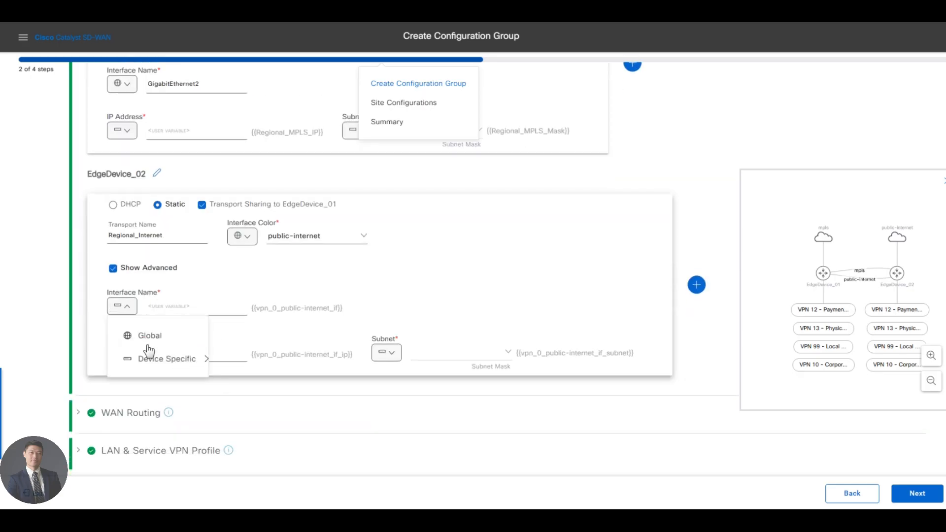
left_click(149, 334)
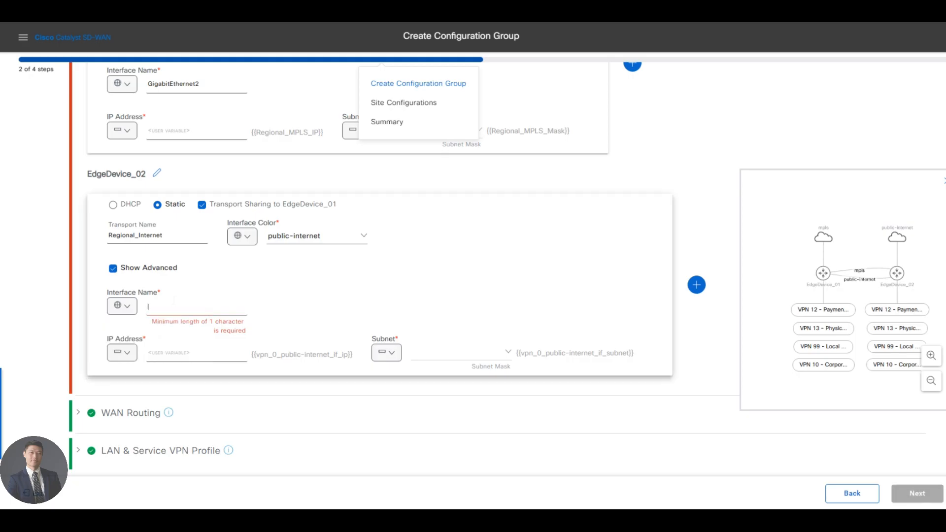
type("GigabitEthernet")
Set EdgeDevice_02's IP address to a device-specific variable with the key Regional_Internet_IP
left_click(123, 352)
mouse_move(169, 409)
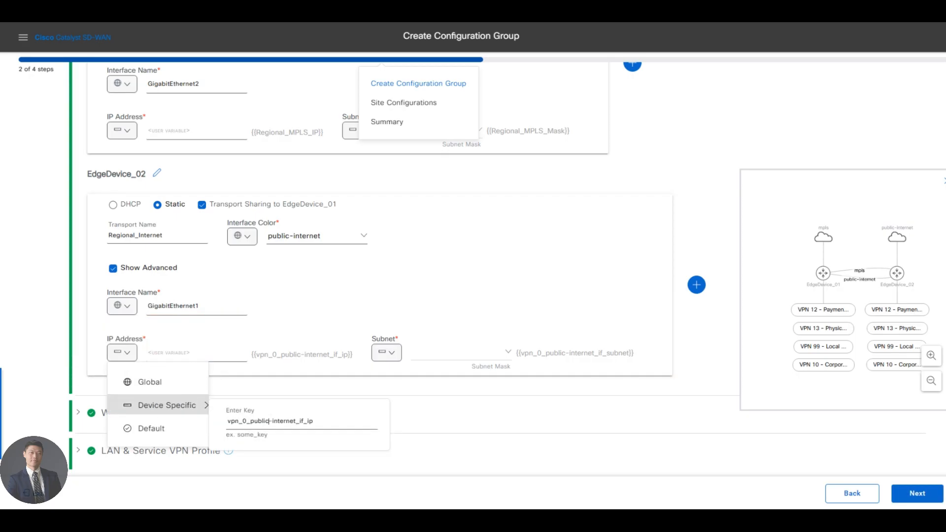
triple_click(269, 420)
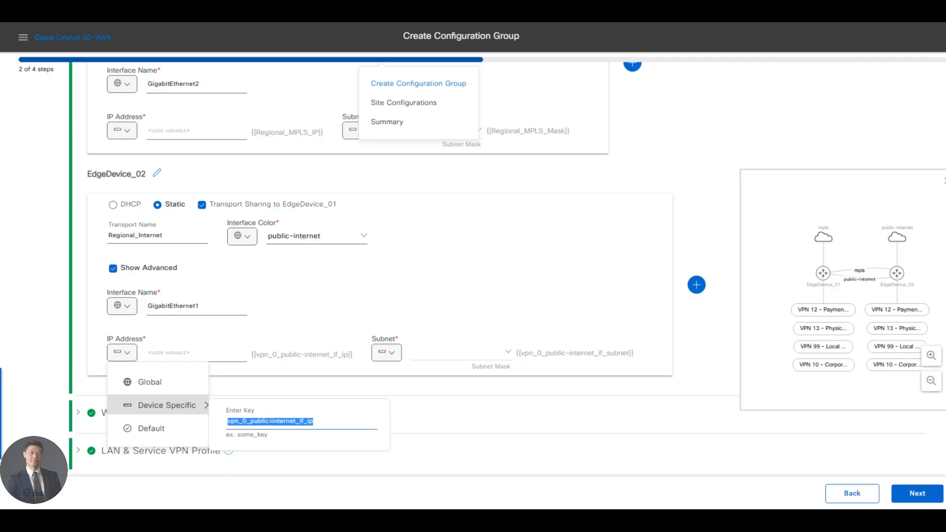
type("Region")
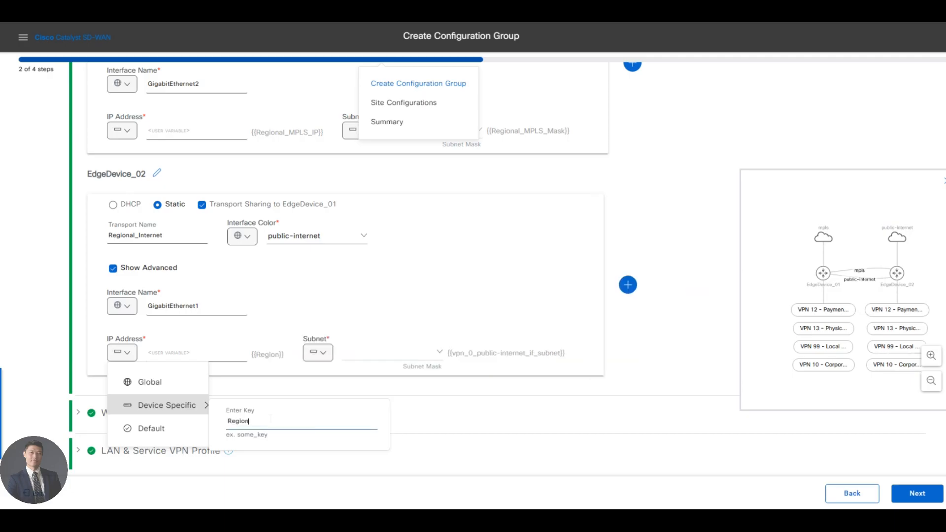
type("al_Inte")
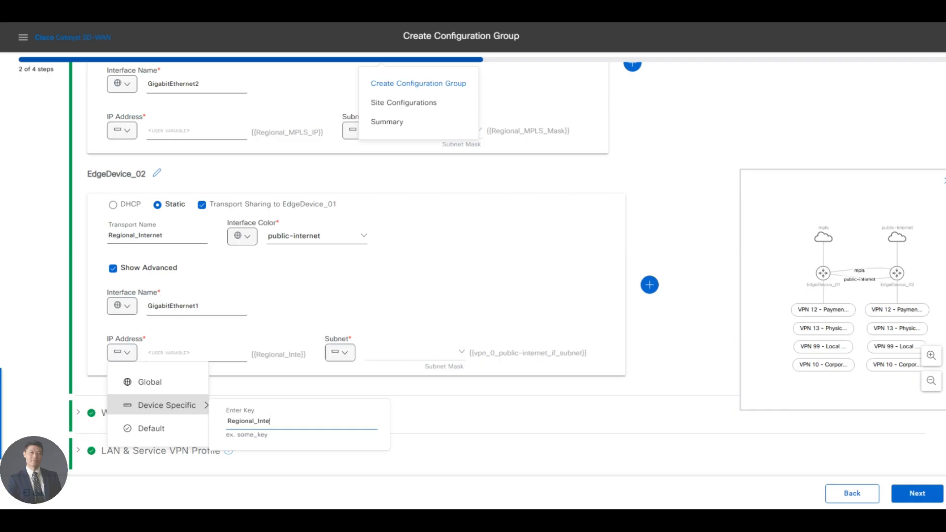
type("rnet_IP")
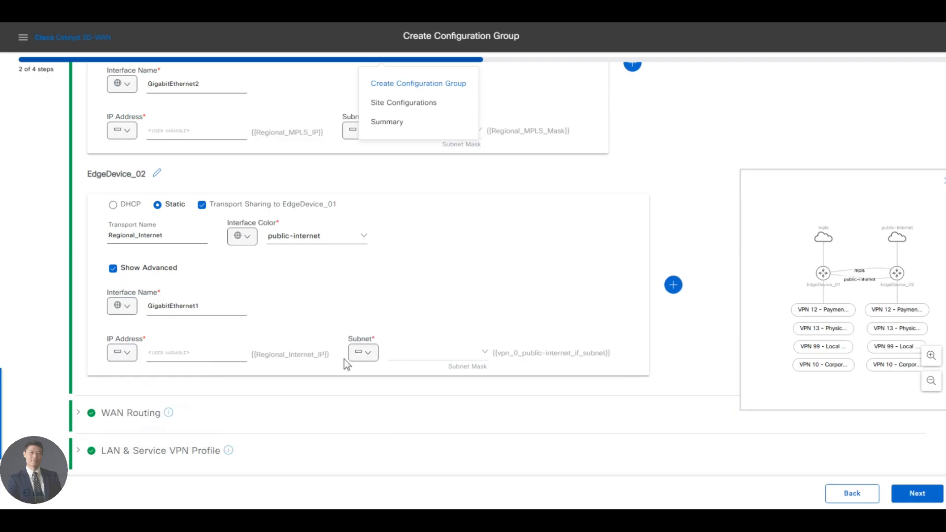
Set EdgeDevice_02's subnet to a device-specific variable with the key Regiona_Internet_Mask
mouse_move(371, 353)
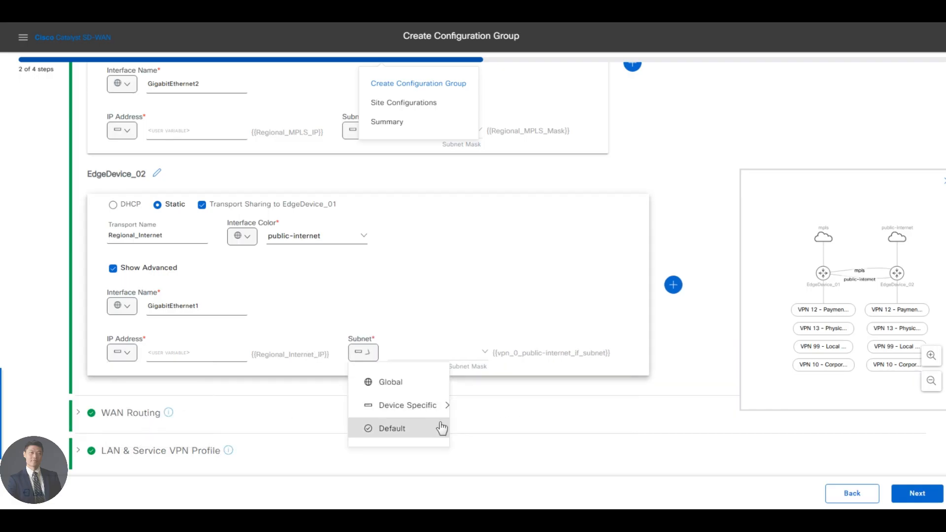
mouse_move(439, 406)
triple_click(485, 421)
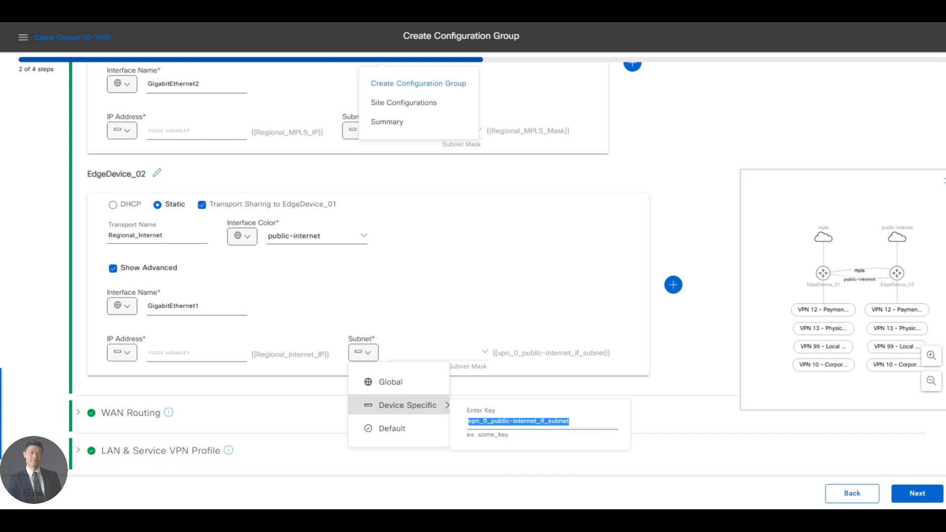
type("Regiona_")
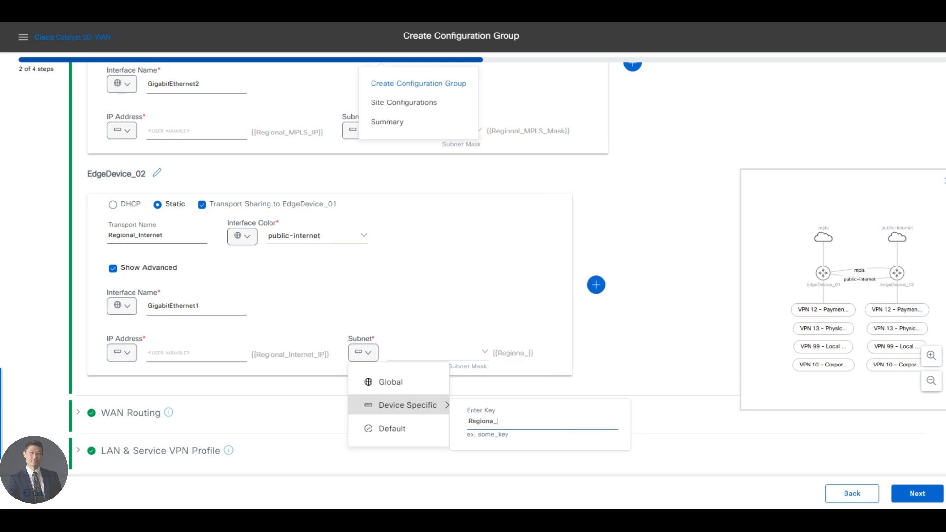
type("Internet")
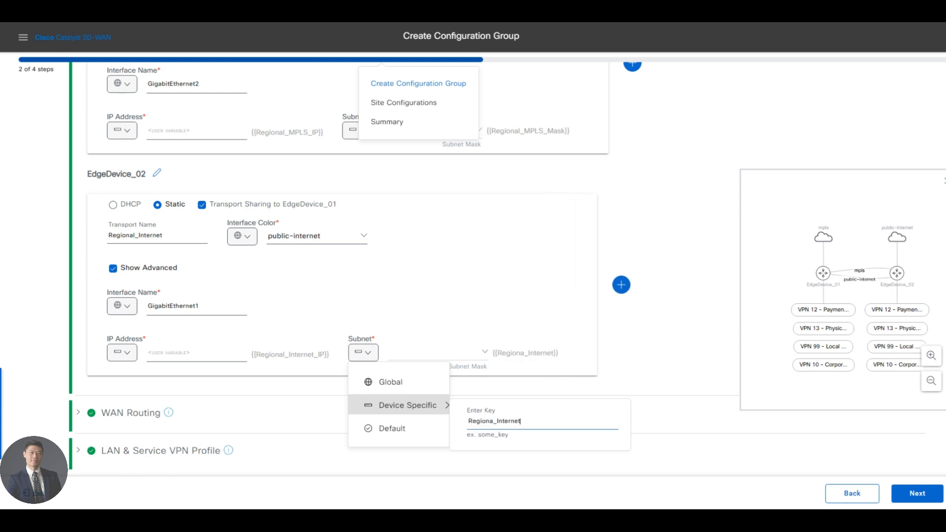
type("_Mask")
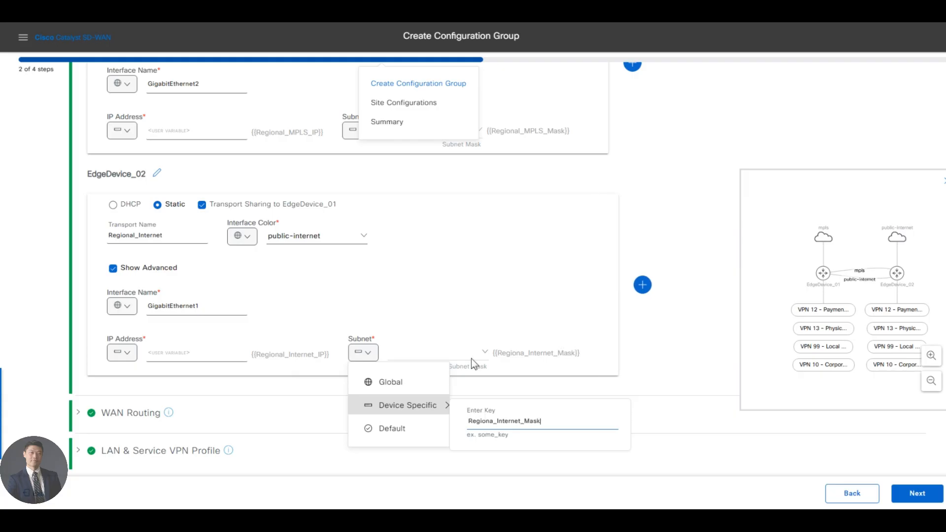
left_click(640, 348)
scroll(521, 311, "up", 8)
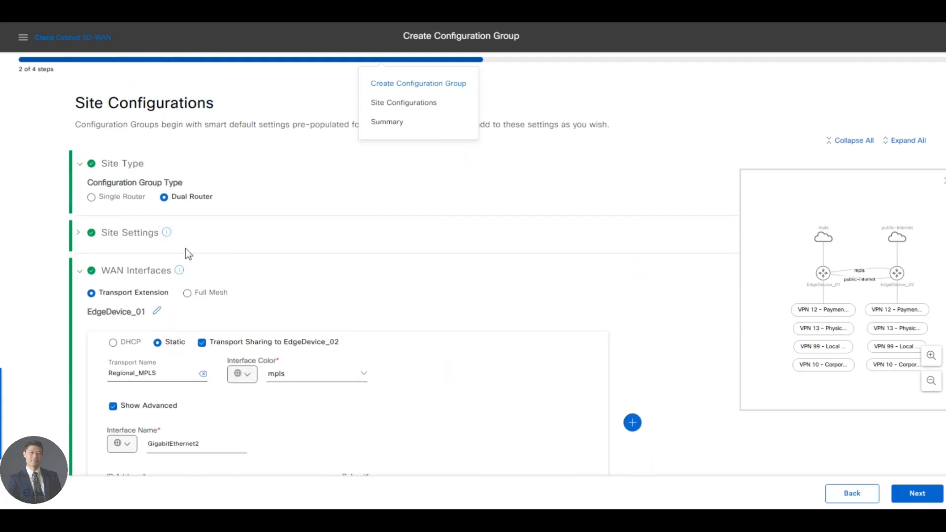
scroll(222, 292, "down", 7)
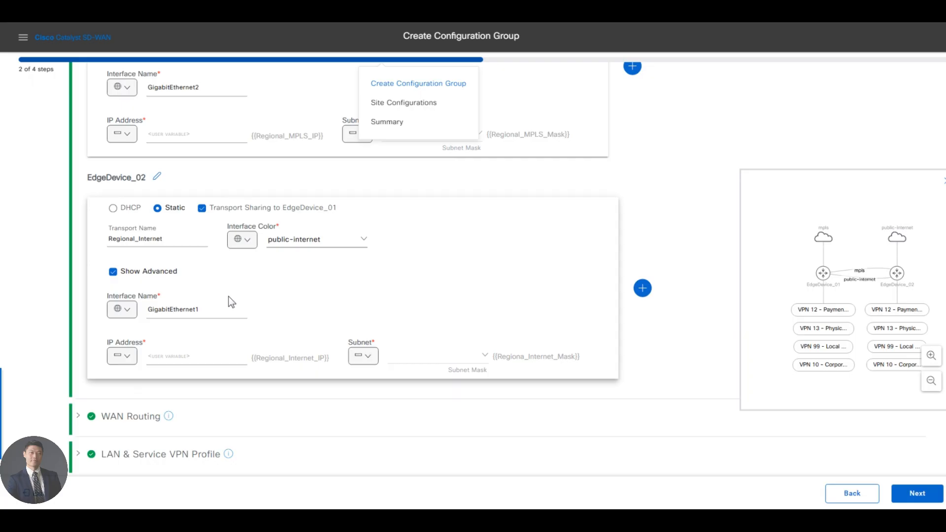
scroll(245, 289, "up", 3)
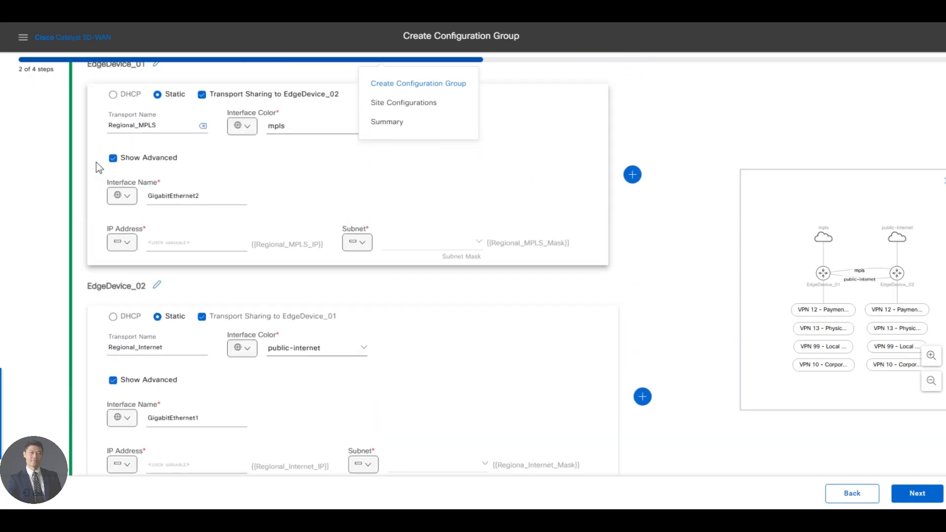
Collapse the WAN Interfaces section, hide the topology preview, and add a Static IPv4 route under WAN Routing
scroll(76, 197, "up", 2)
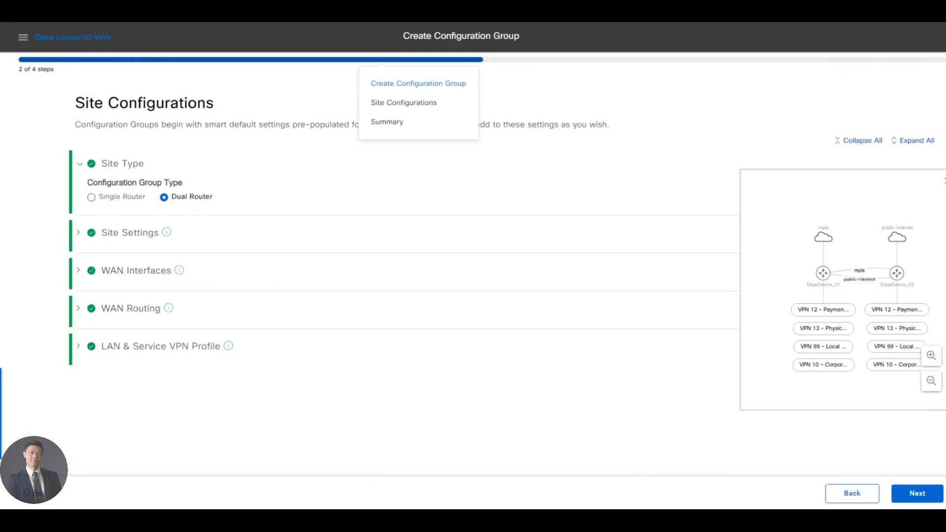
left_click(943, 180)
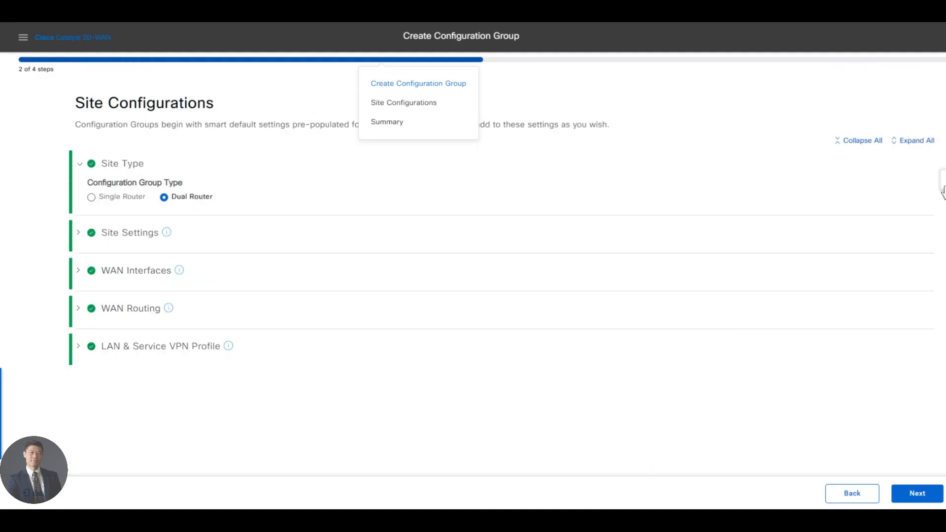
left_click(79, 309)
left_click(118, 331)
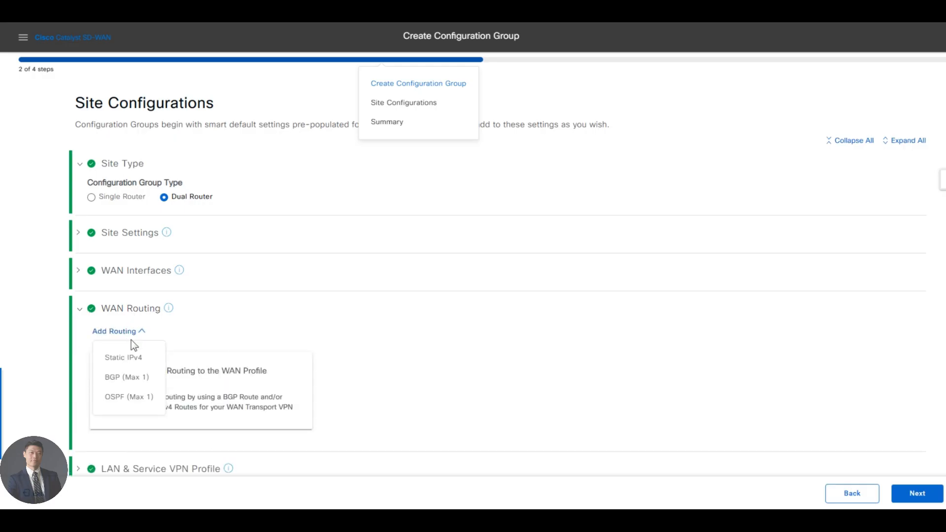
left_click(129, 356)
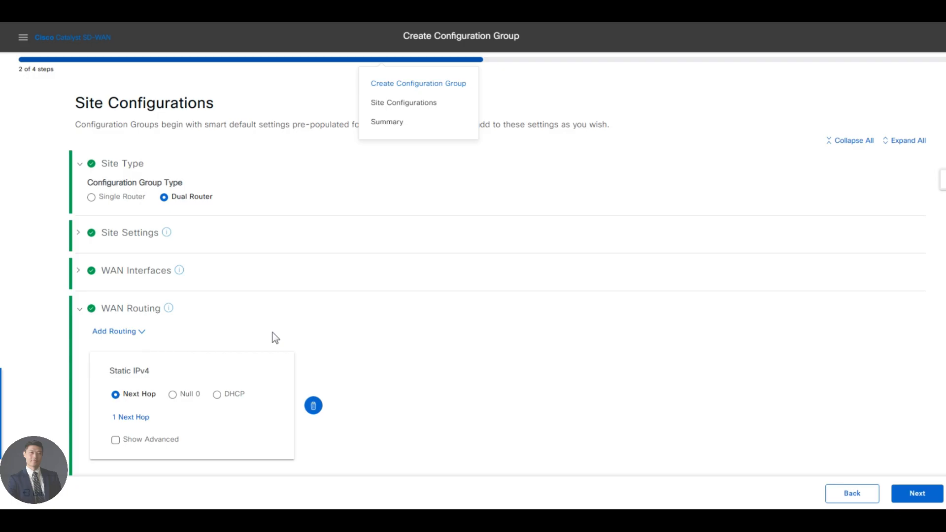
Set the static route's first next-hop IP address to a device-specific variable with the key Regional_MPLS_Next_Hop
left_click(134, 419)
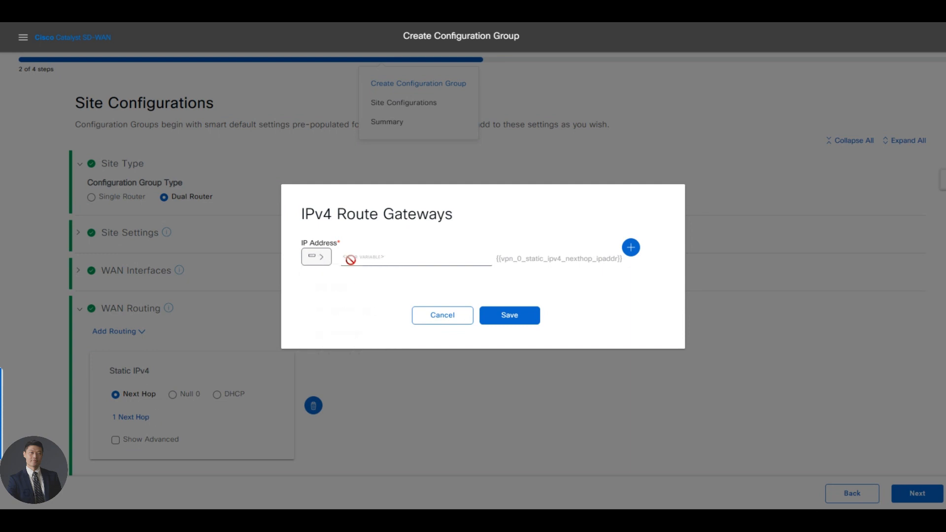
left_click(326, 258)
mouse_move(396, 311)
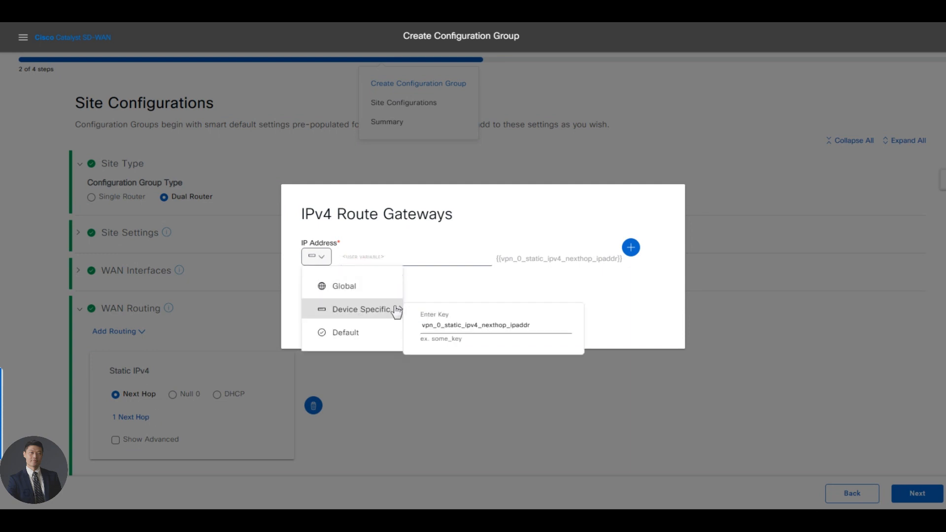
double_click(464, 327)
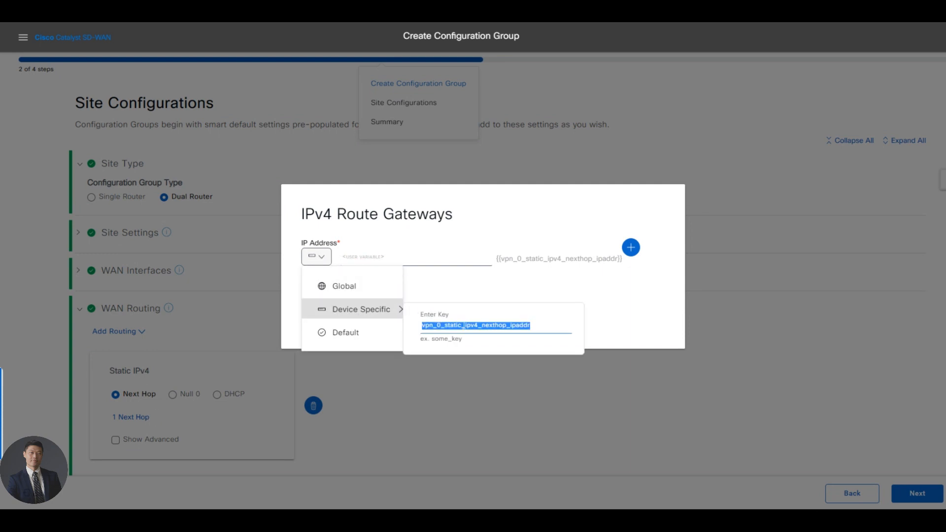
type("Regional_")
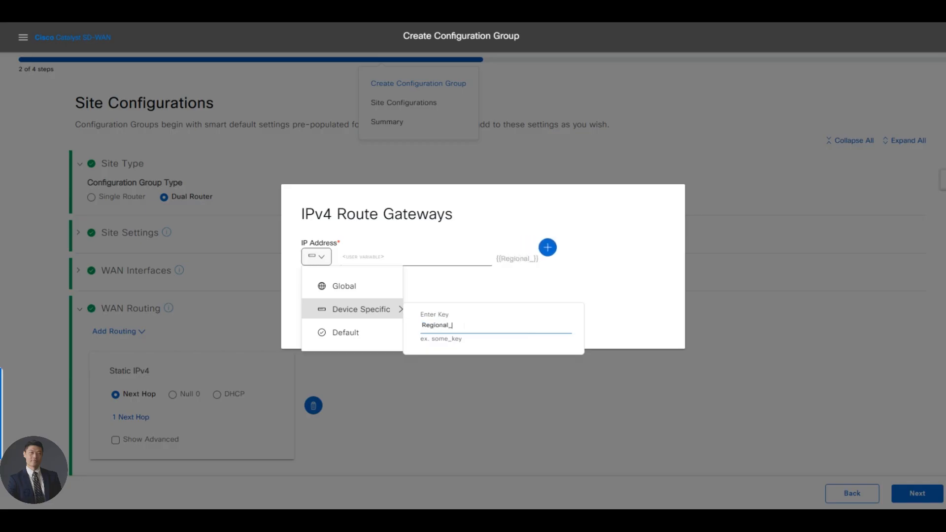
type("MPLS_")
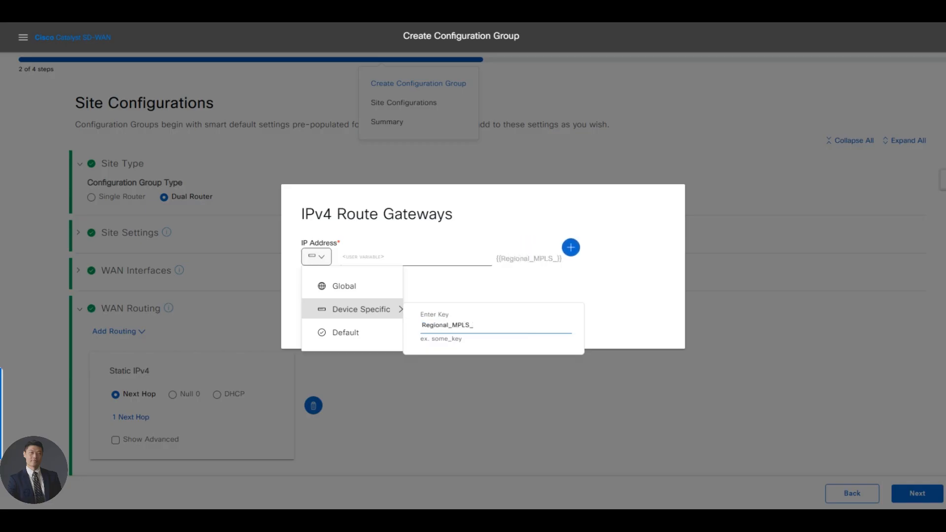
type("Next_Hop")
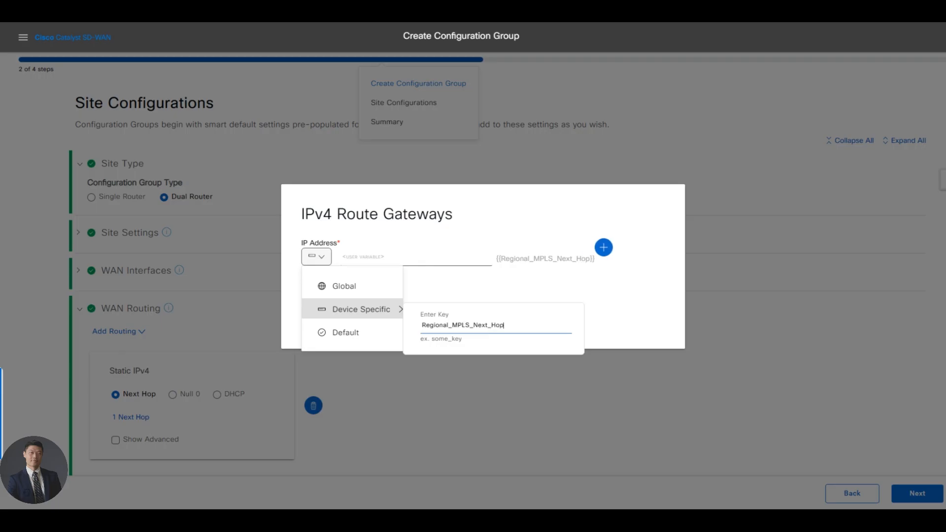
left_click(651, 295)
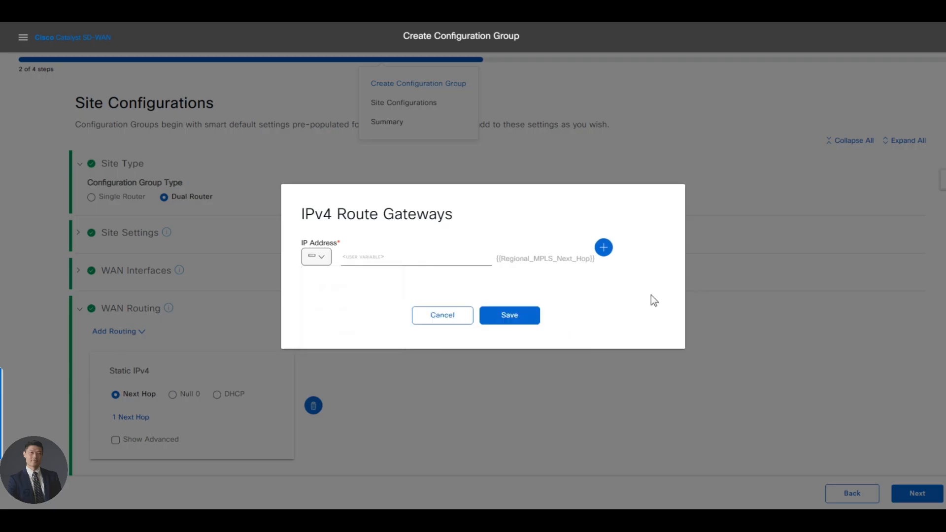
Add a second next hop with the device-specific key Regional_Inet_Next_Hop and save the route gateways
left_click(603, 248)
left_click(316, 280)
mouse_move(353, 333)
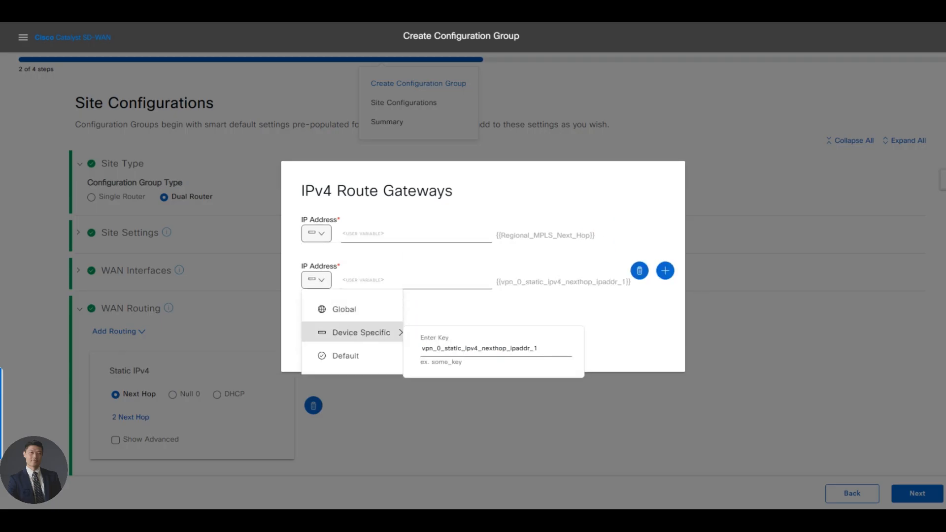
double_click(450, 348)
type("Regional")
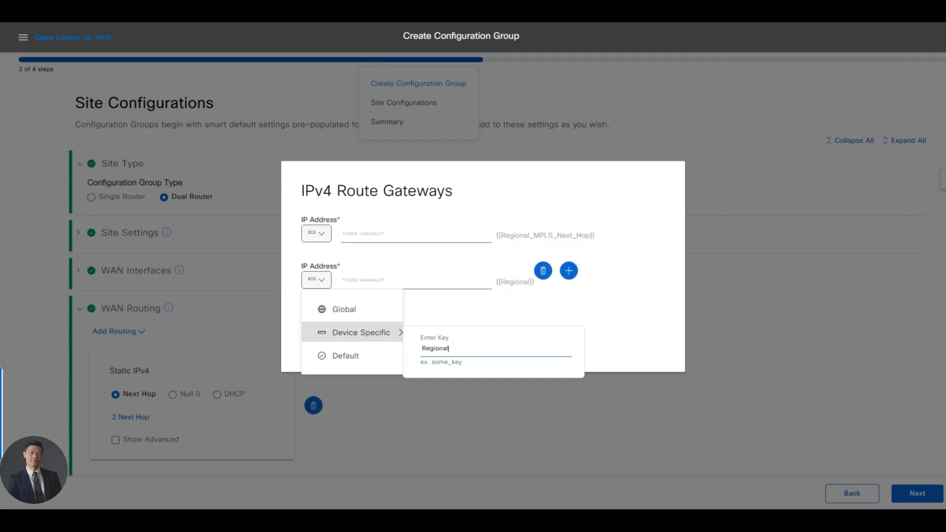
type("_Inet")
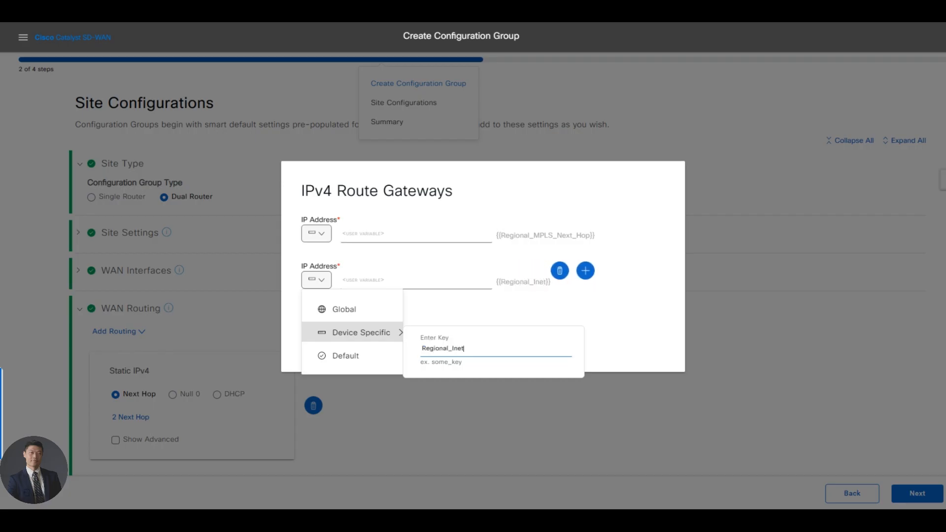
type("_Next_Hop")
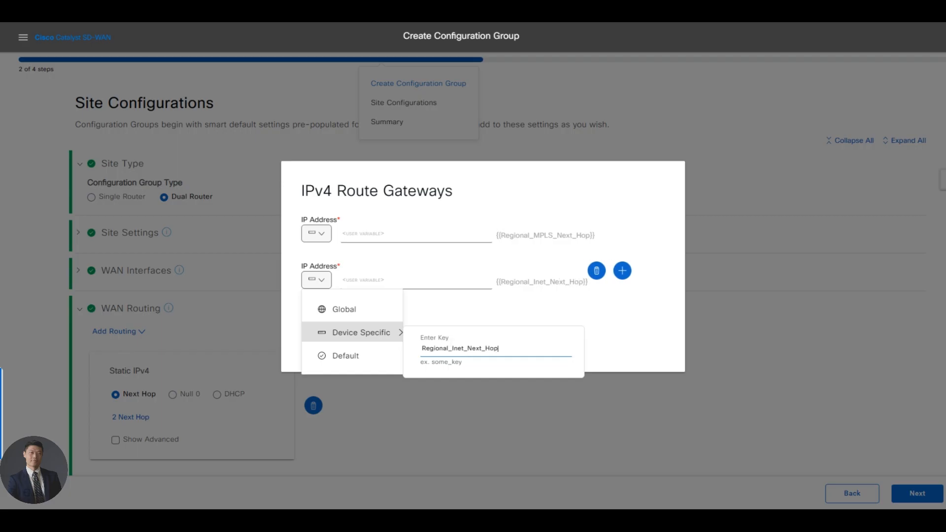
key("Return")
left_click(513, 338)
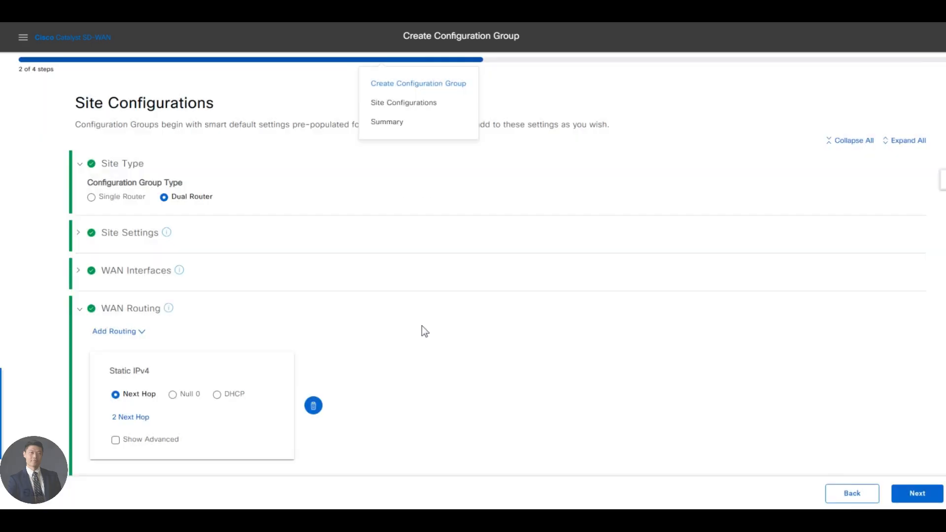
Show the static route's advanced settings and set its network address to the global value 0.0.0.0
scroll(425, 331, "down", 1)
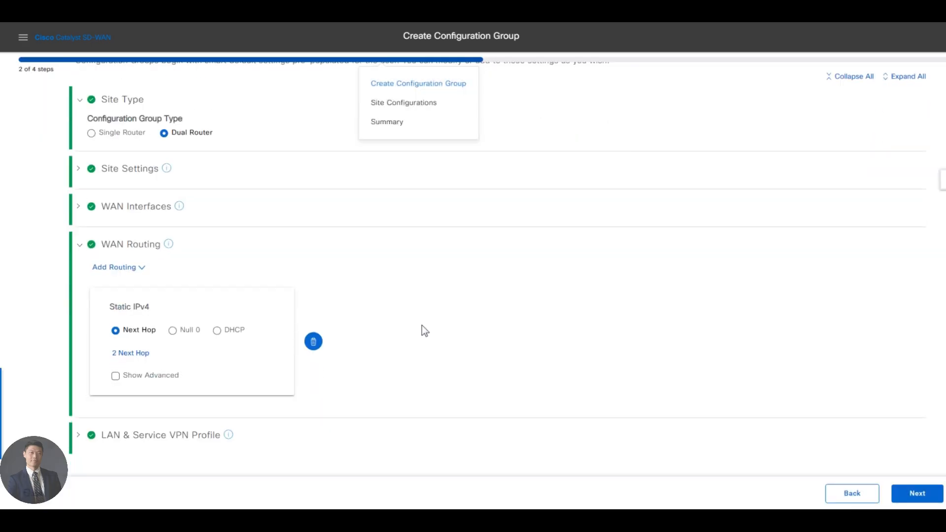
left_click(140, 380)
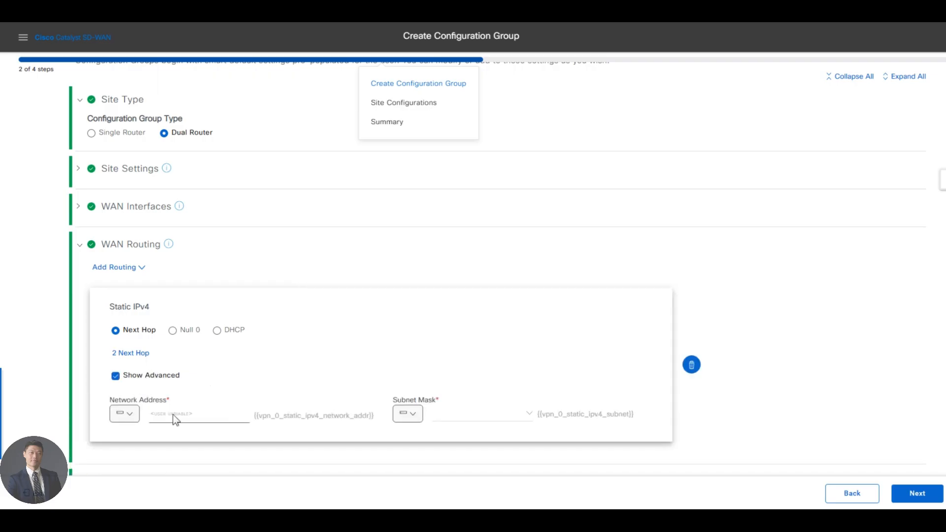
left_click(124, 429)
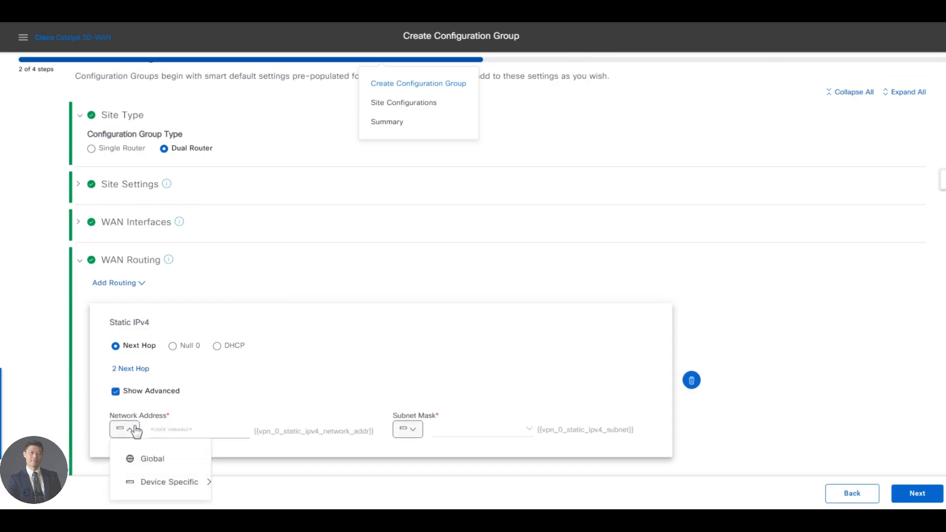
left_click(131, 430)
left_click(132, 434)
left_click(153, 458)
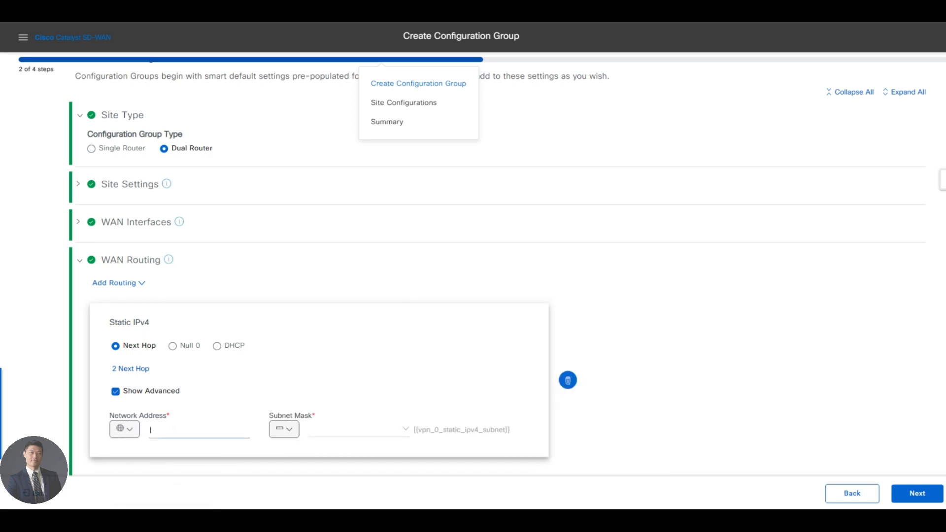
type("0.0.0.0")
Set the static route's subnet mask to the global value 0.0.0.0 and collapse the WAN Routing section
left_click(283, 429)
left_click(319, 461)
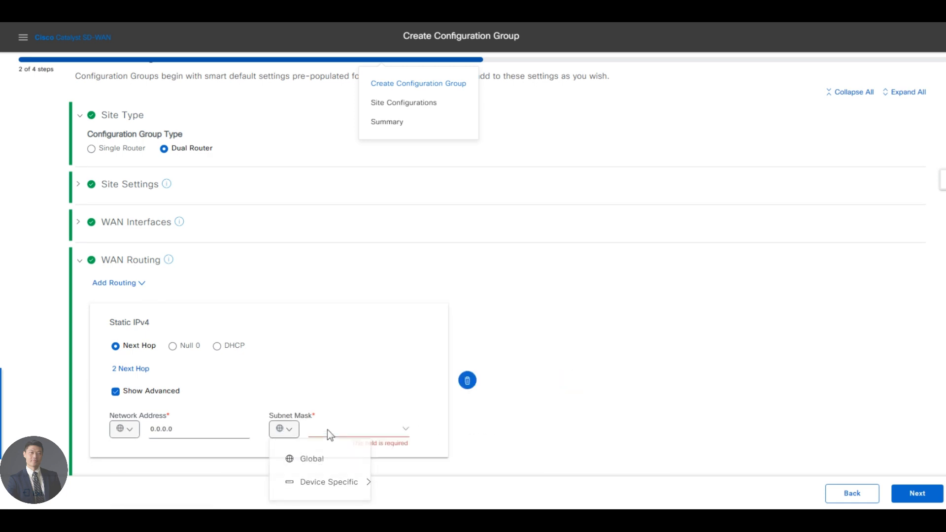
left_click(328, 429)
type("0.0.0.0")
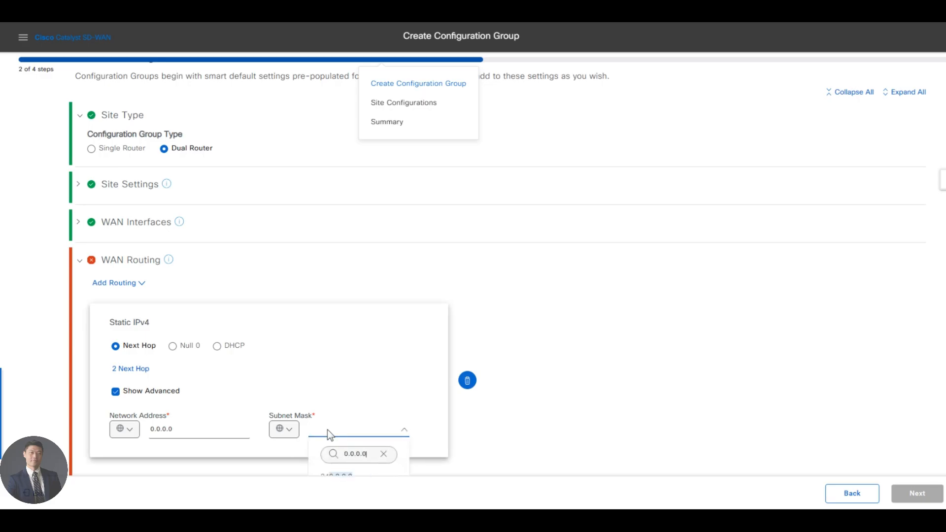
scroll(329, 435, "down", 2)
left_click(333, 433)
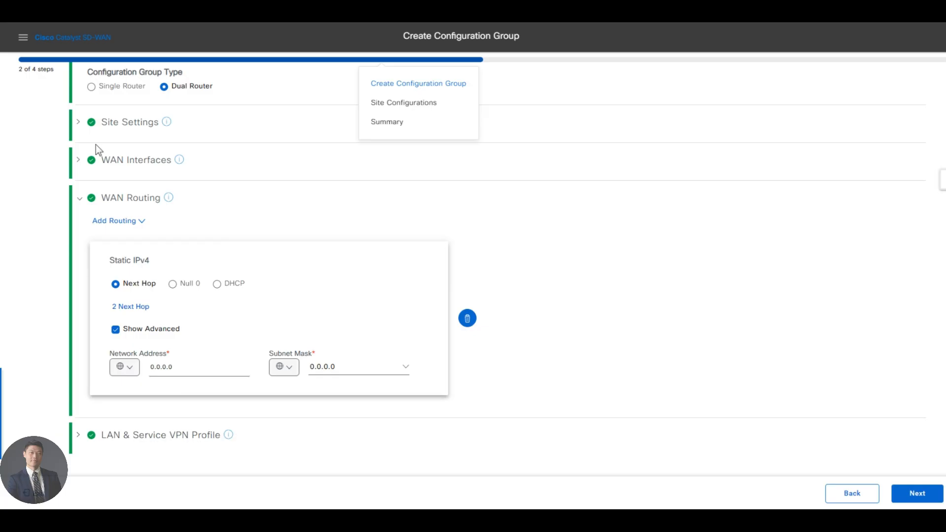
left_click(80, 199)
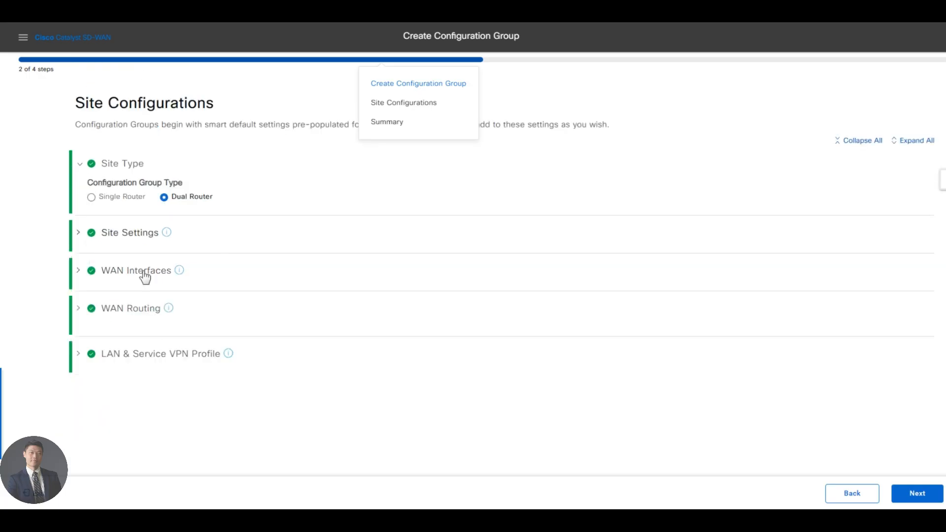
Expand the LAN & Service VPN Profile section and disable the VRRP redundancy protocol
left_click(79, 347)
scroll(519, 373, "down", 3)
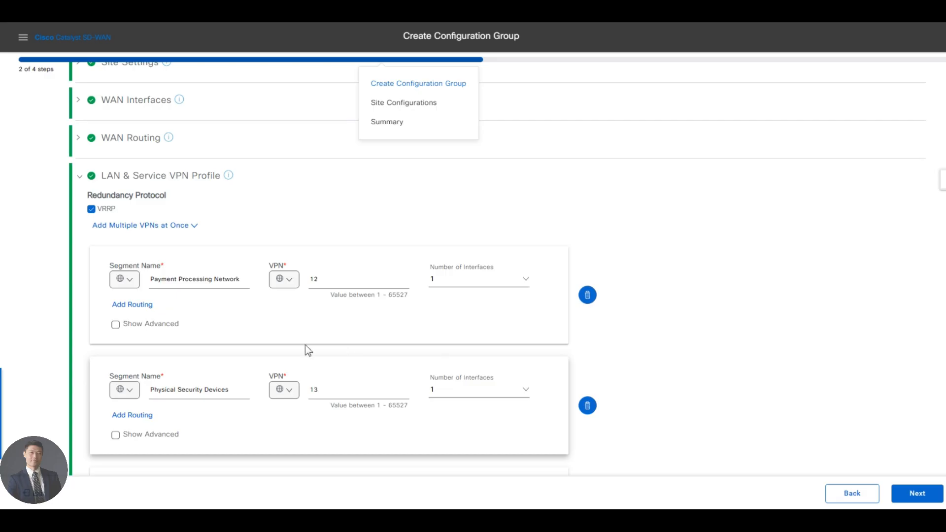
left_click(92, 210)
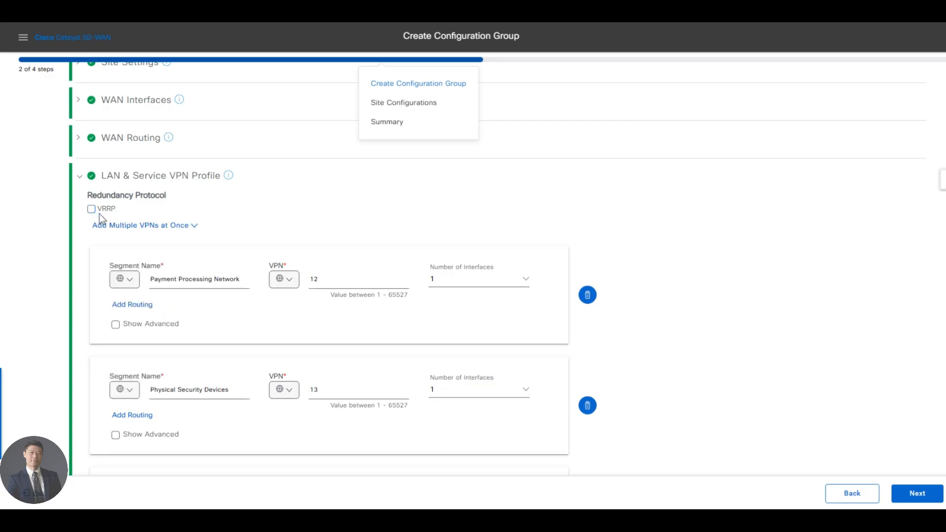
Switch to the network topology drawing and mark the area beside VPN 10 at the WestCoast BR-TLOC site
left_click(375, 10)
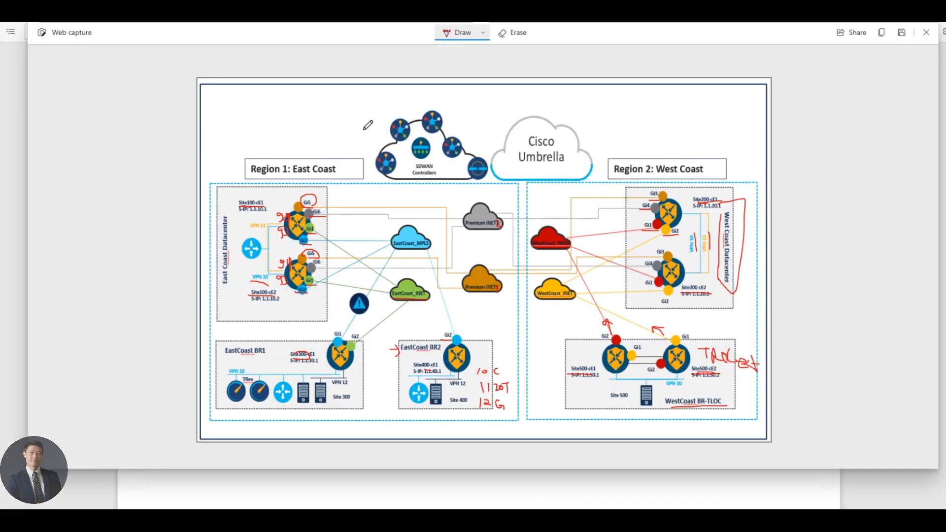
left_click_drag(692, 387, 737, 394)
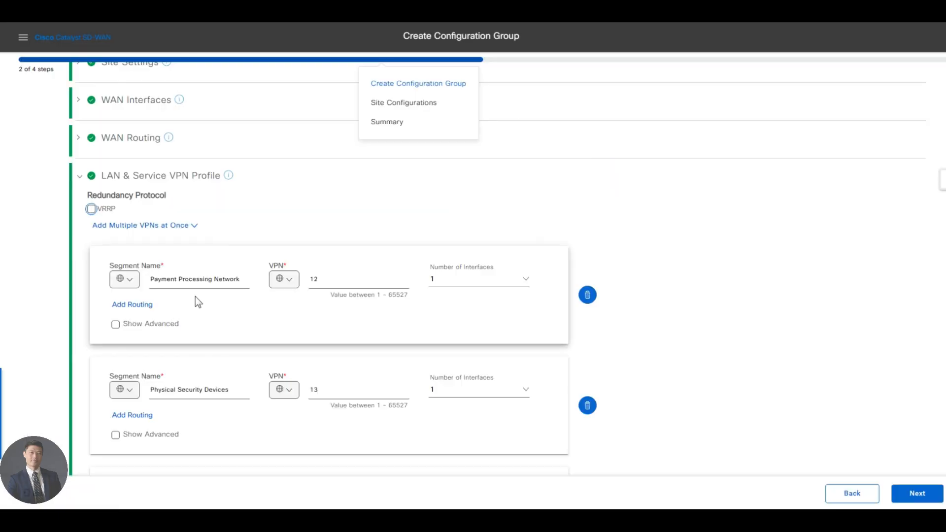
In the configuration group, delete every service VPN segment except Payment Processing Network and set that segment's VPN to 10
left_click(588, 406)
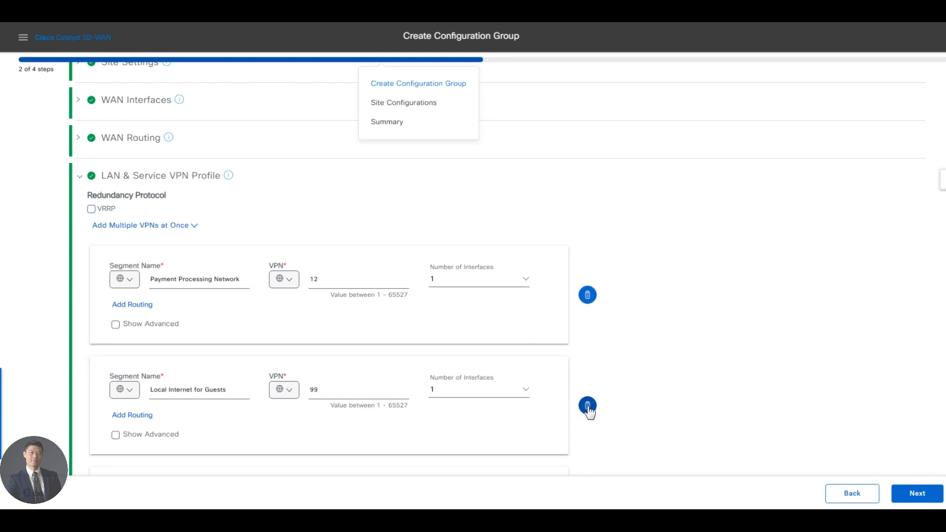
left_click(587, 405)
left_click(588, 405)
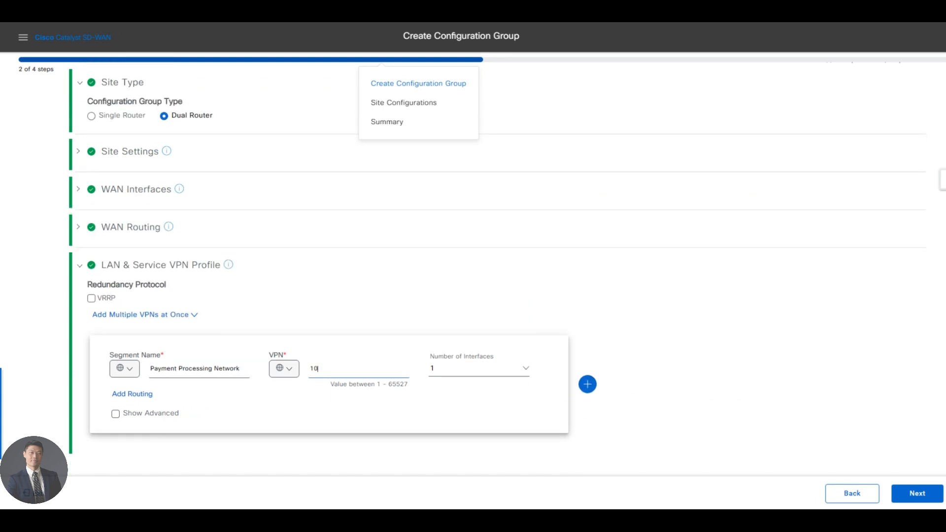
Rename the remaining service VPN segment to Corporate_Users
double_click(195, 368)
key("ctrl+a")
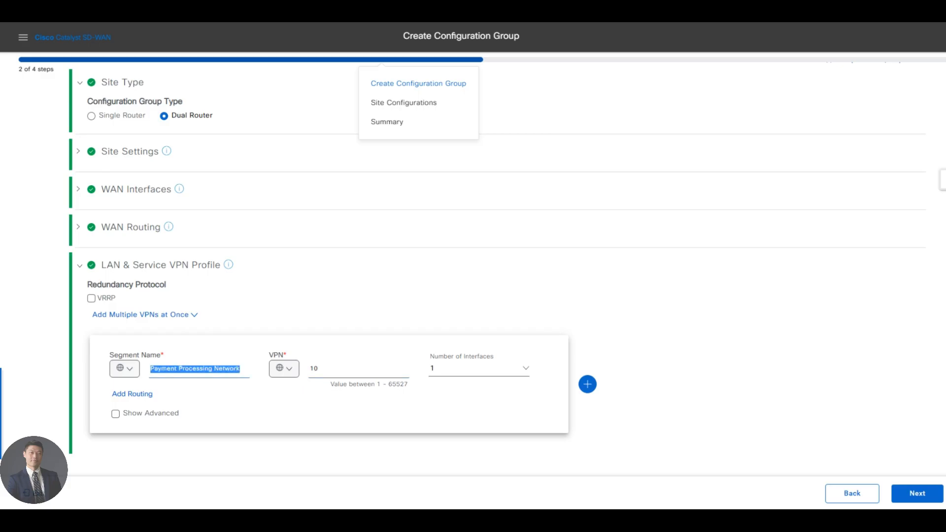
type("Corporate_Users")
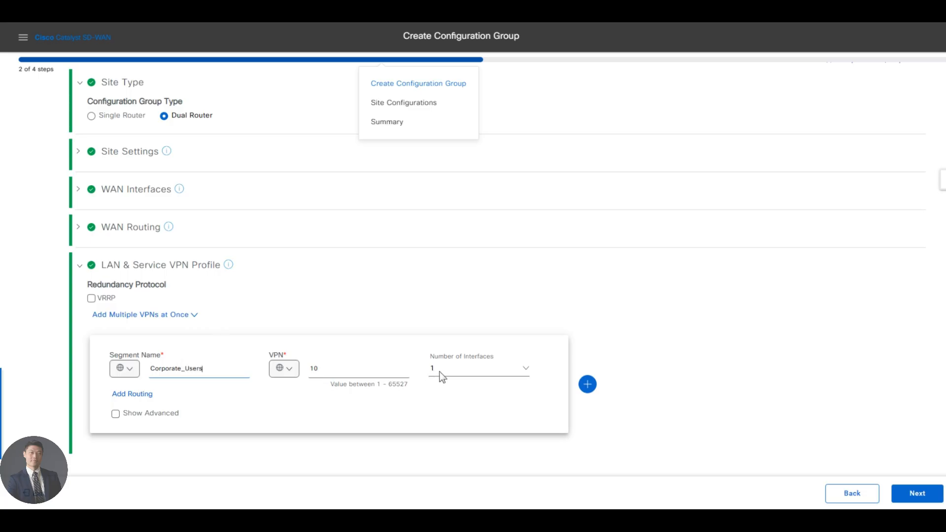
Set the Corporate_Users segment's number of interfaces to 2 and show its advanced settings
left_click(440, 372)
left_click(445, 438)
scroll(404, 366, "down", 1)
left_click(158, 414)
scroll(294, 409, "down", 1)
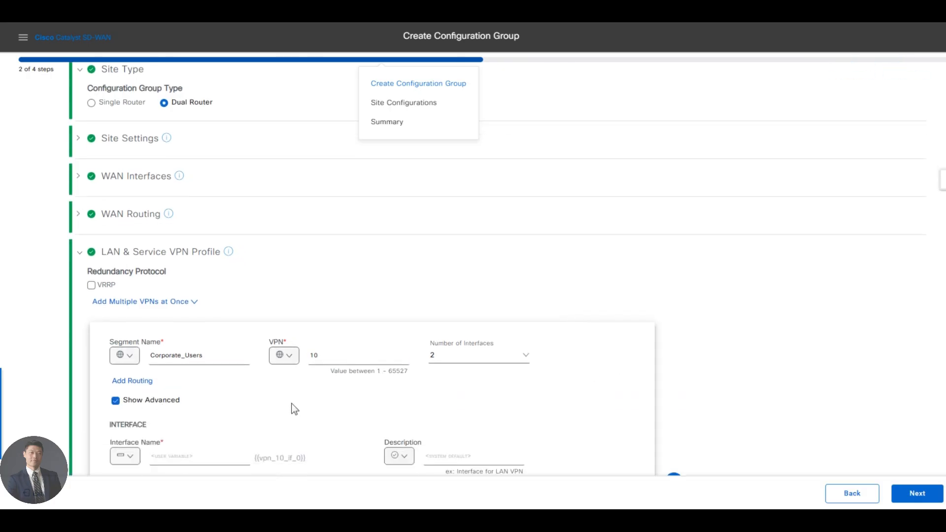
Give the Corporate_Users segment's first interface the global name GigabitEthernet3 and the global description Corporate
scroll(294, 409, "down", 5)
left_click(124, 253)
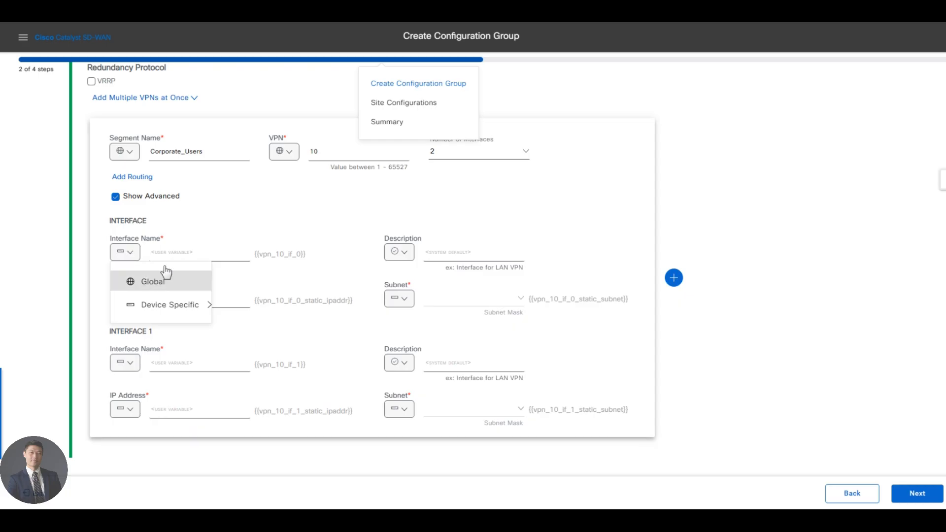
left_click(152, 281)
type("GigabitEthernet")
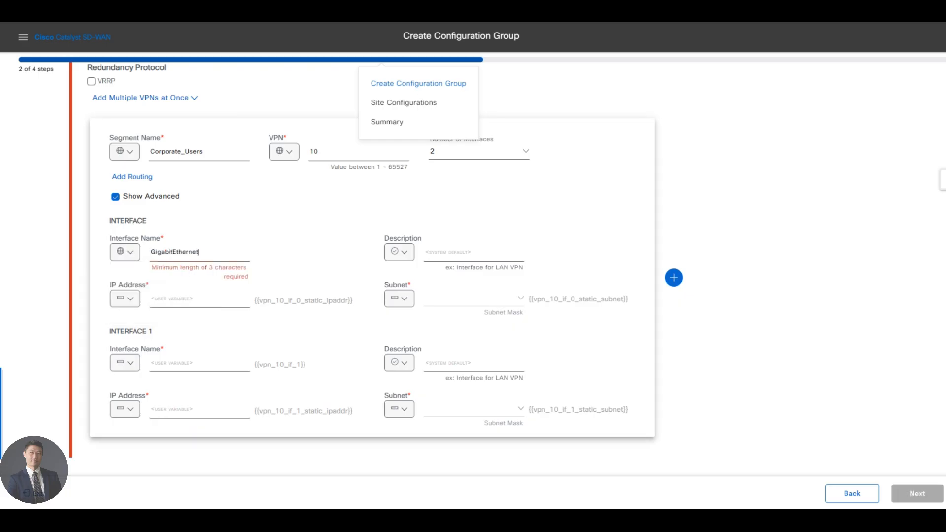
left_click(395, 253)
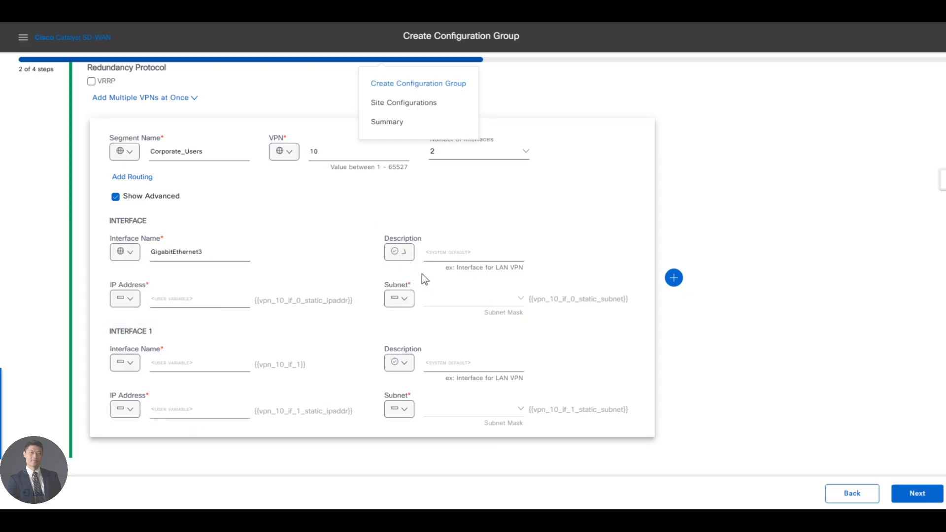
left_click(421, 282)
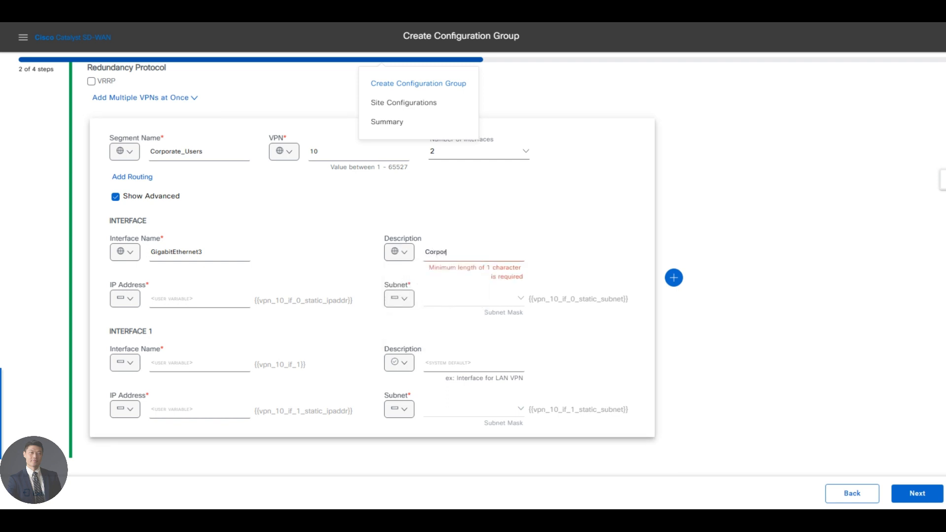
left_click(127, 302)
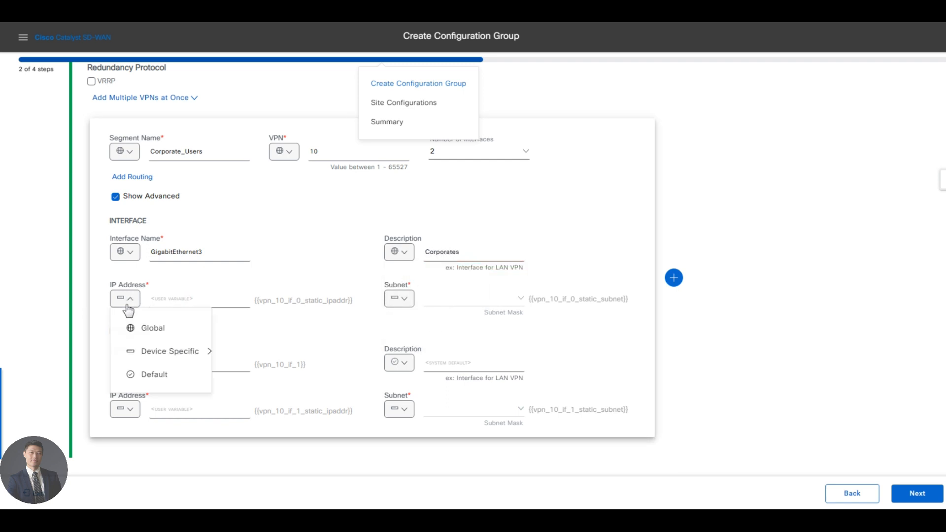
left_click(136, 303)
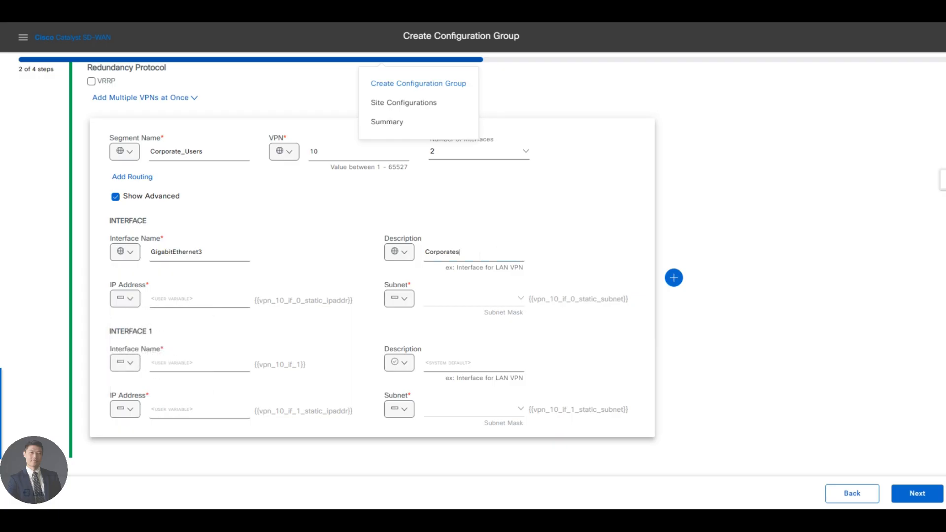
Set the GigabitEthernet3 interface's IP address to the device-specific key vpn10_ip_address
left_click(125, 299)
left_click(199, 356)
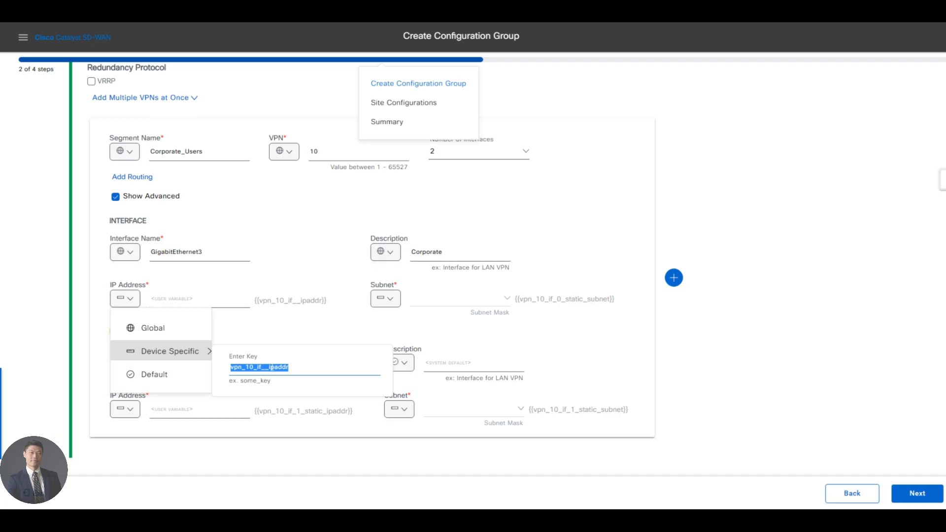
type("vpn10_ip")
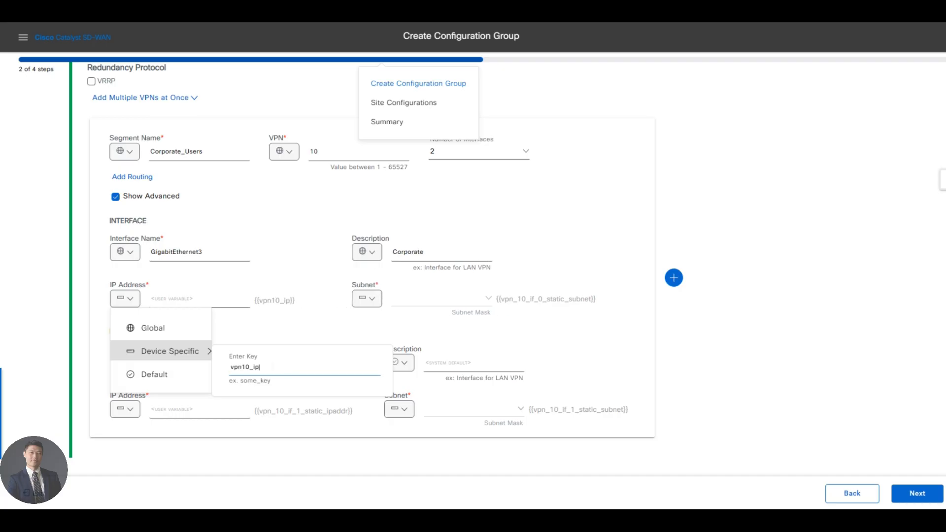
type("_address")
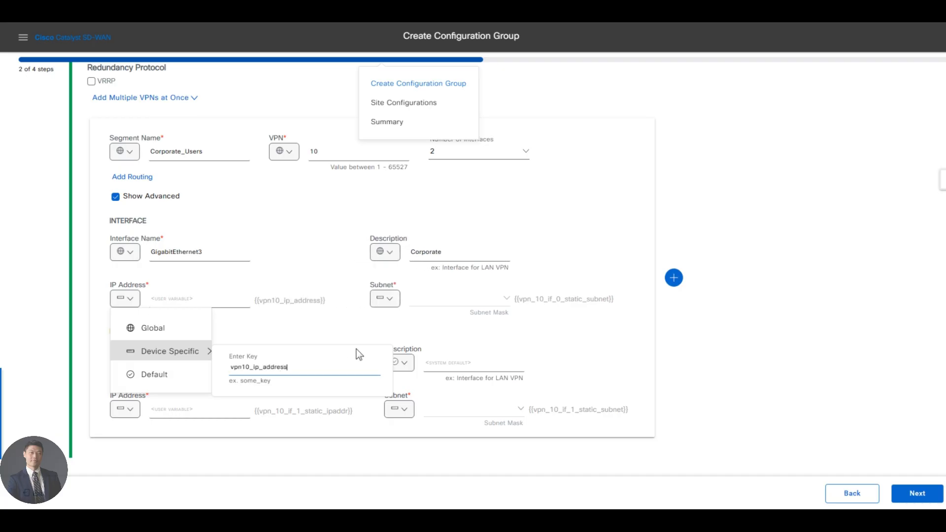
Set the second interface's description to the device-specific key vpn10_mask
left_click(404, 365)
left_click(441, 414)
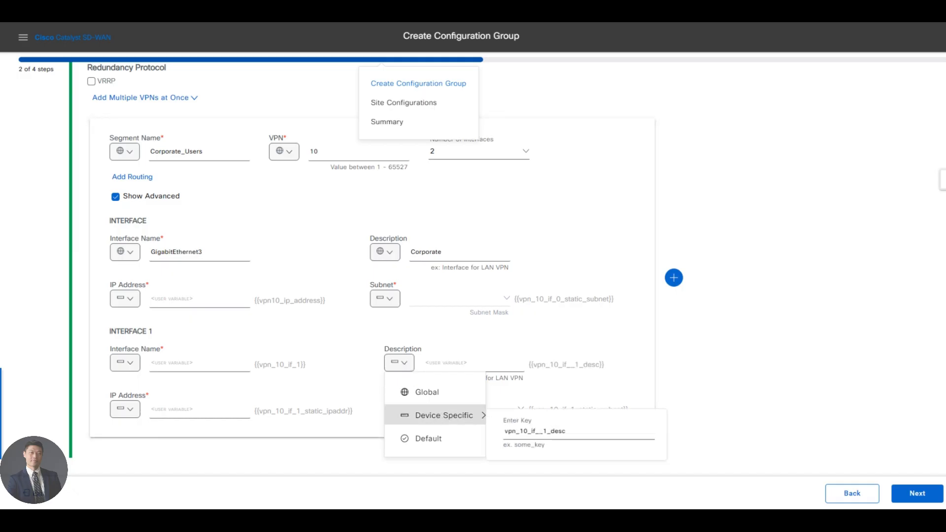
double_click(540, 432)
type("vpn10_ma")
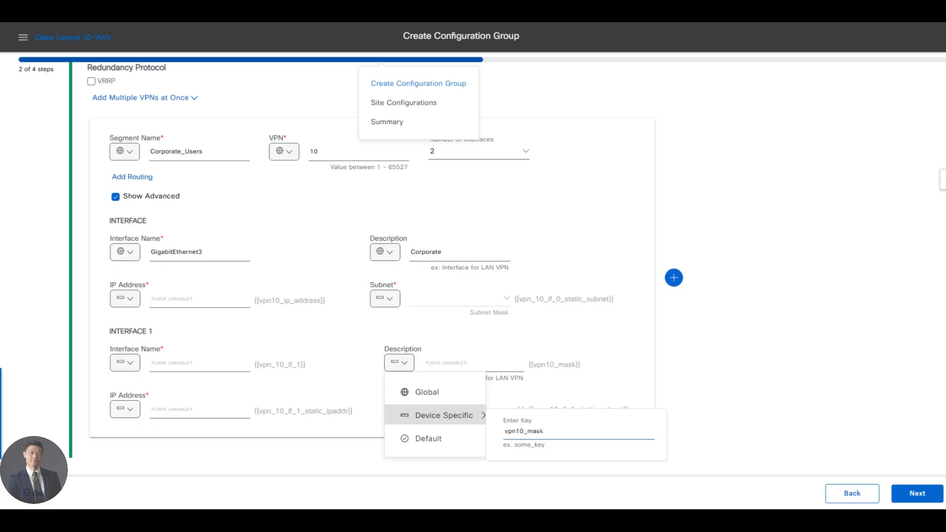
type("sk")
key("Return")
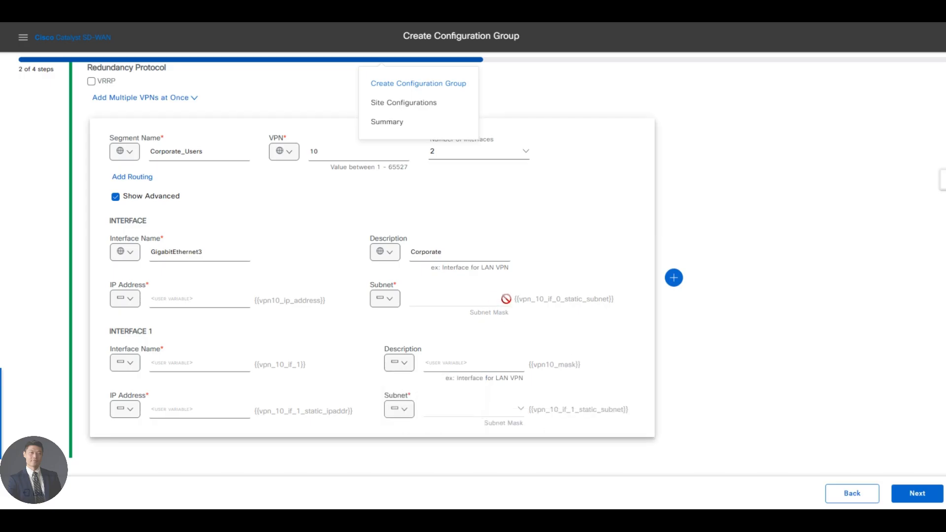
Set the GigabitEthernet3 interface's subnet to the device-specific key vpn10_mask
left_click(385, 298)
mouse_move(428, 351)
left_click(543, 367)
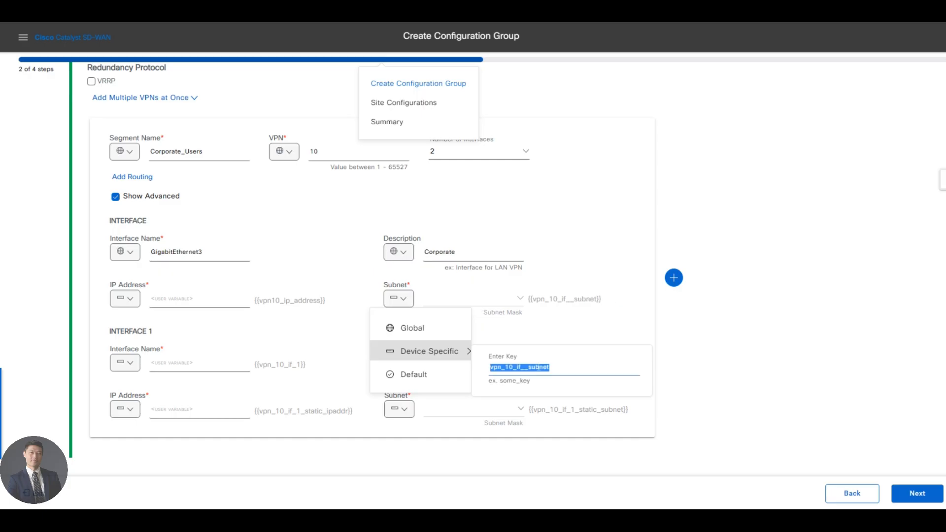
type("vpn10_")
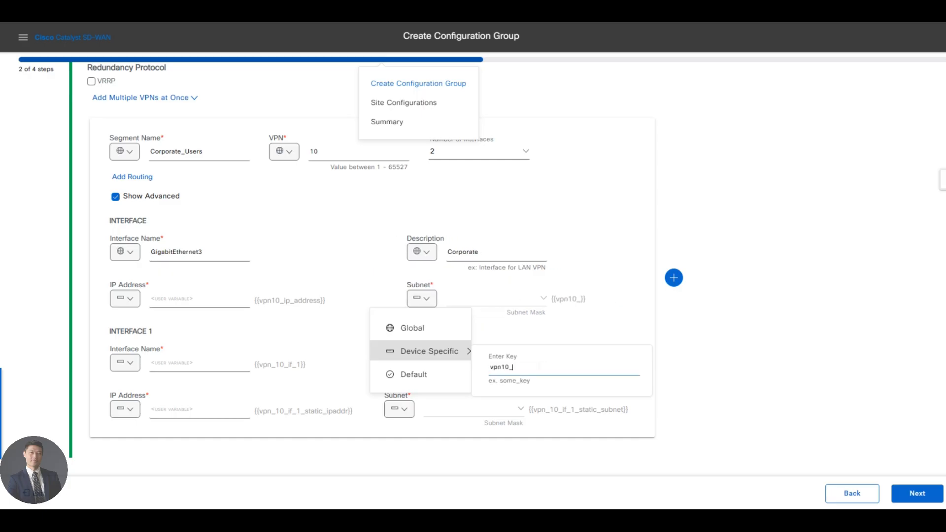
type("mask")
key("Return")
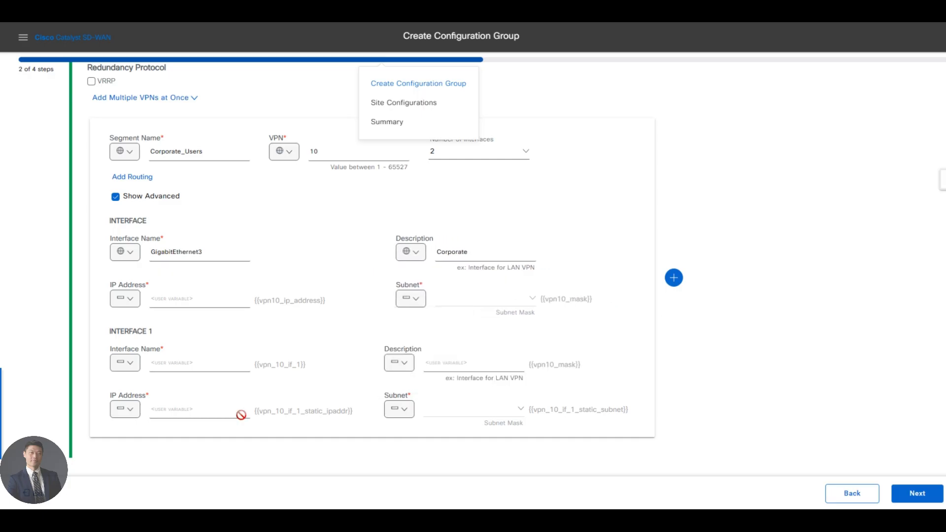
Give the second interface the global name Loopback10 and set its IP address to the device-specific key Loopback10_ip_address
left_click(132, 367)
left_click(157, 392)
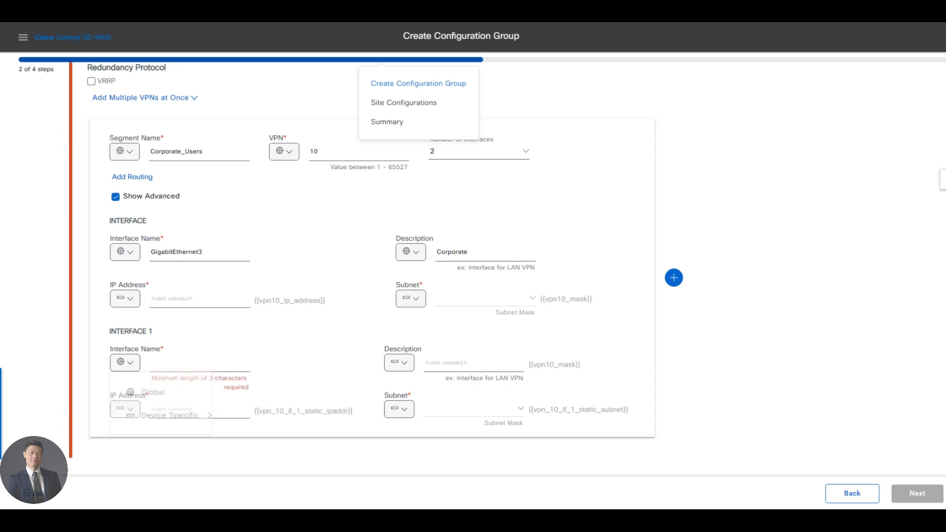
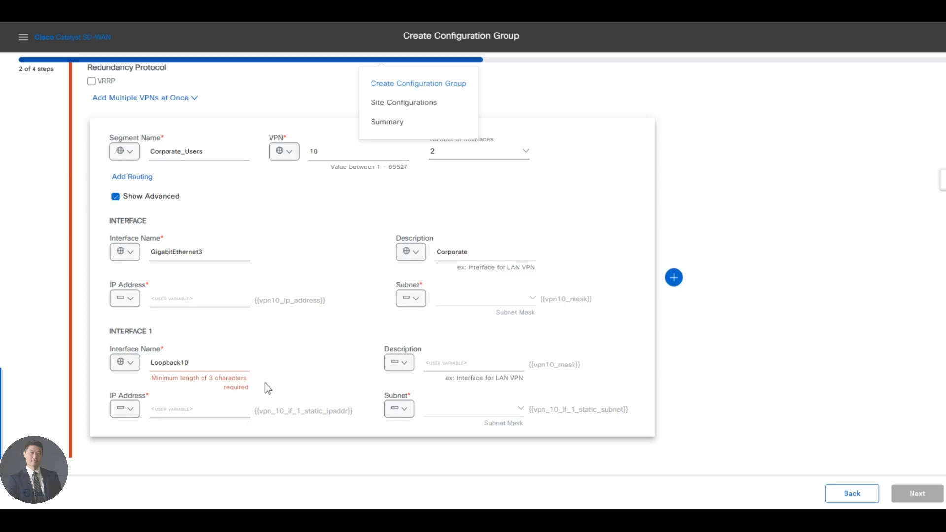
left_click(126, 410)
mouse_move(178, 458)
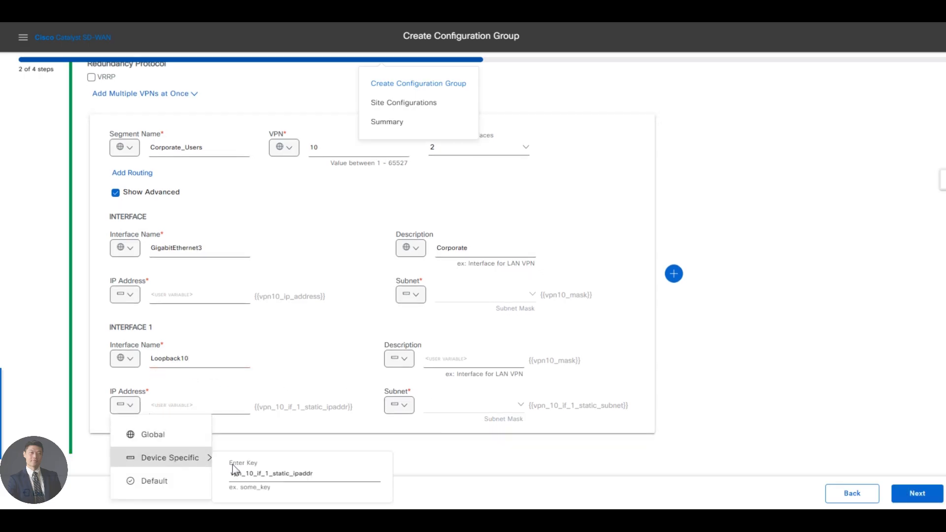
double_click(291, 473)
type("Loop")
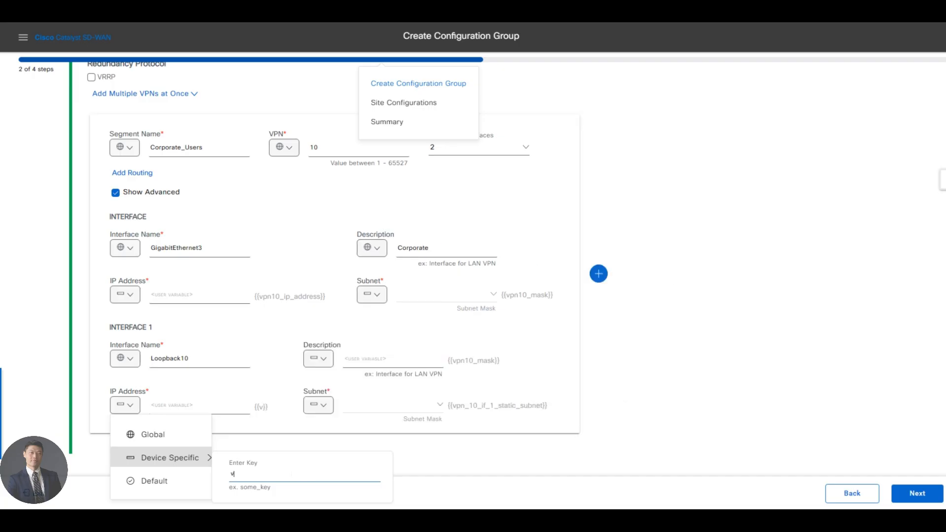
type("bac")
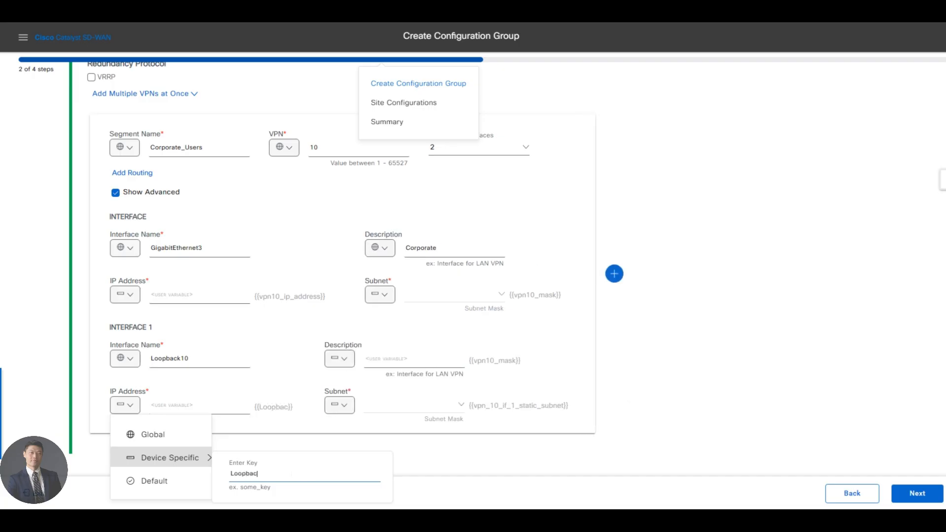
type("k10_")
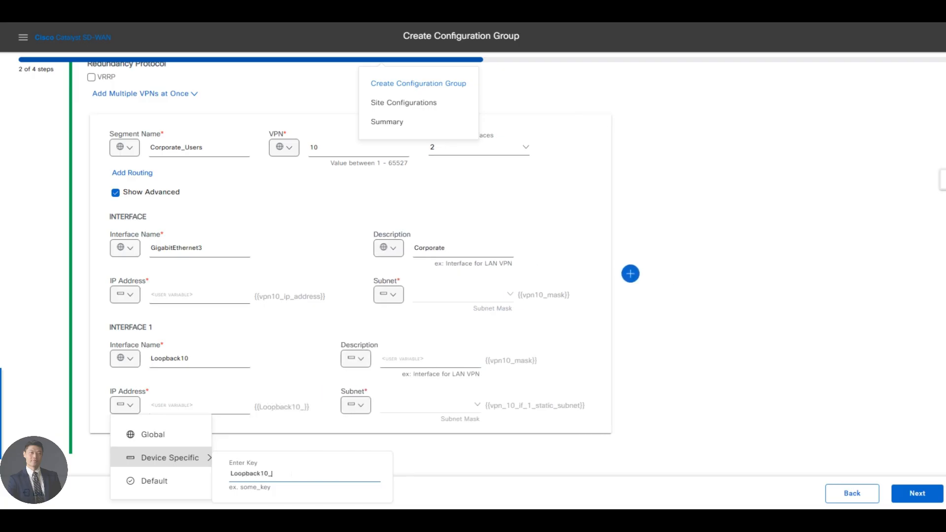
type("ip_address")
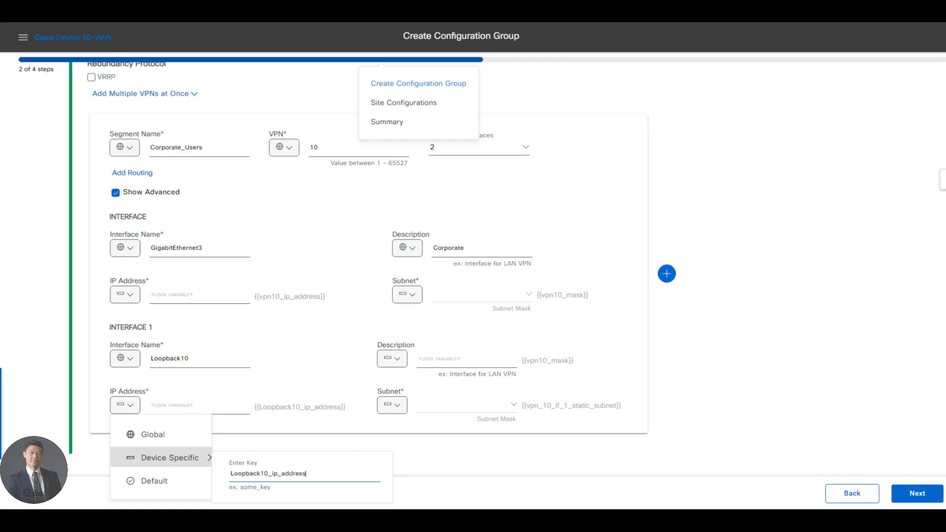
left_click(408, 459)
Set the Loopback10 interface's subnet to the device-specific key Loopback10_mask
left_click(391, 405)
left_click(451, 461)
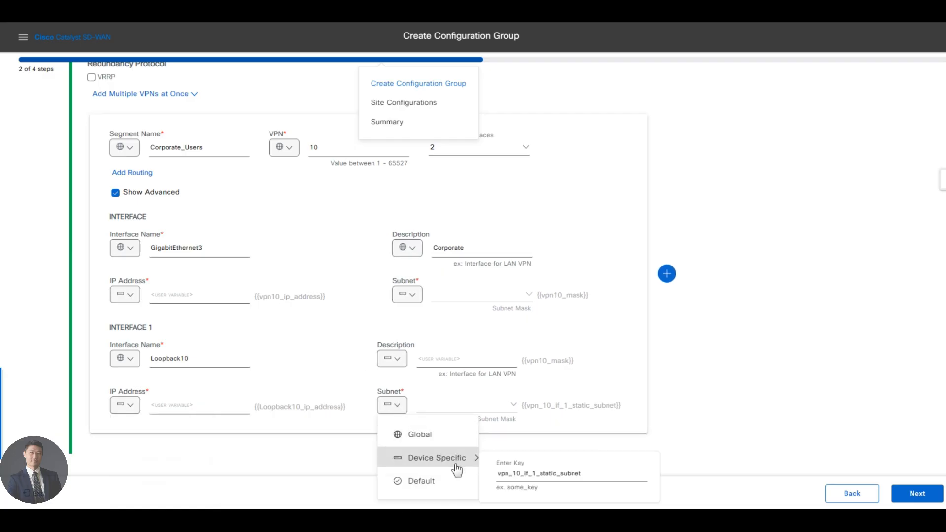
double_click(542, 474)
type("vpn")
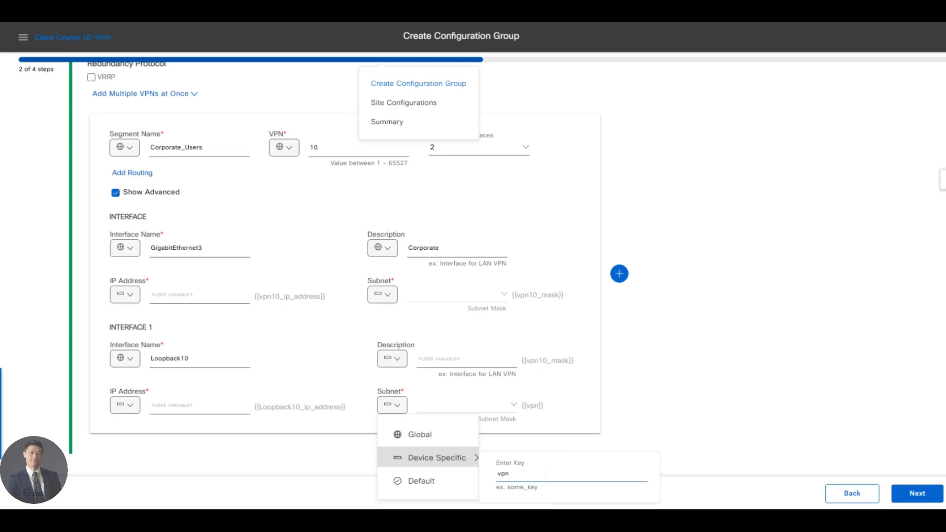
key("BackSpace")
key("BackSpace")
key("BackSpace")
type("Loopbac")
key("BackSpace")
type("0_")
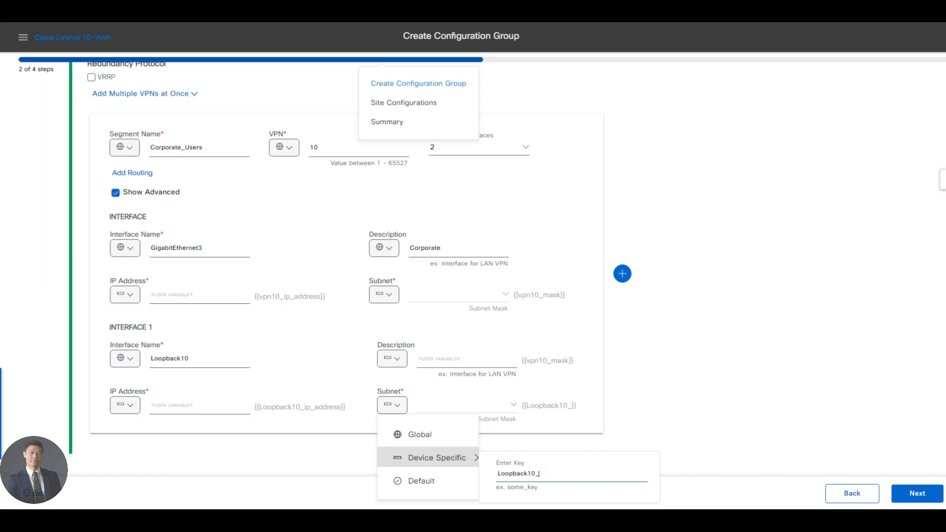
type("mask")
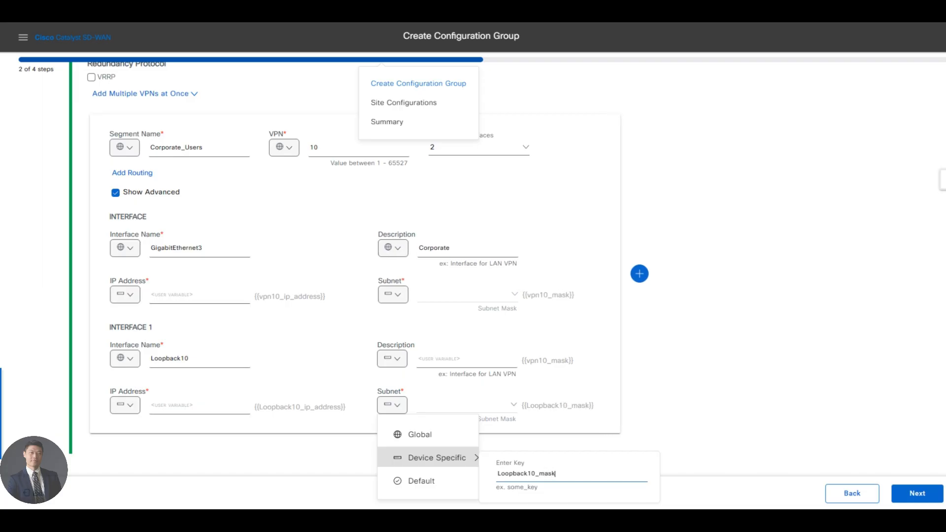
left_click(534, 365)
Set the Loopback10 interface's description to the device-specific key Corporate Loopback
left_click(392, 358)
left_click(428, 411)
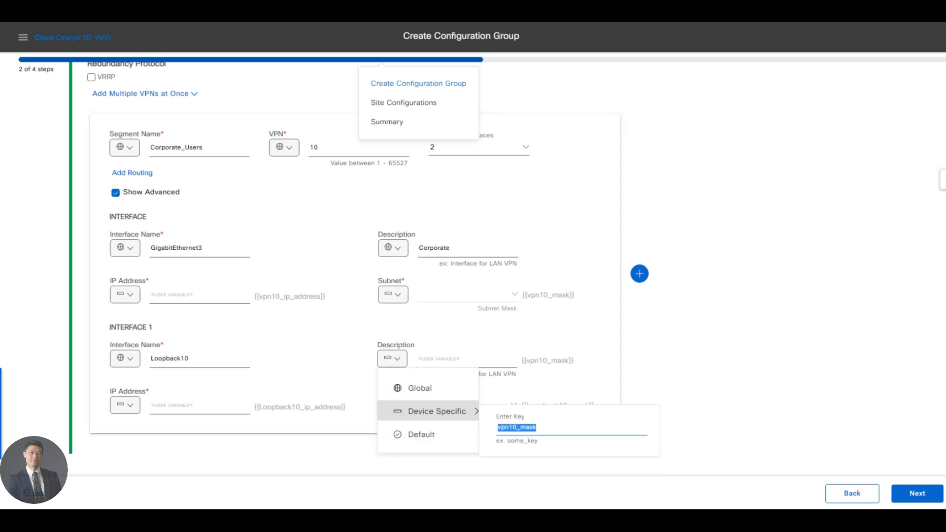
type("Corporate_")
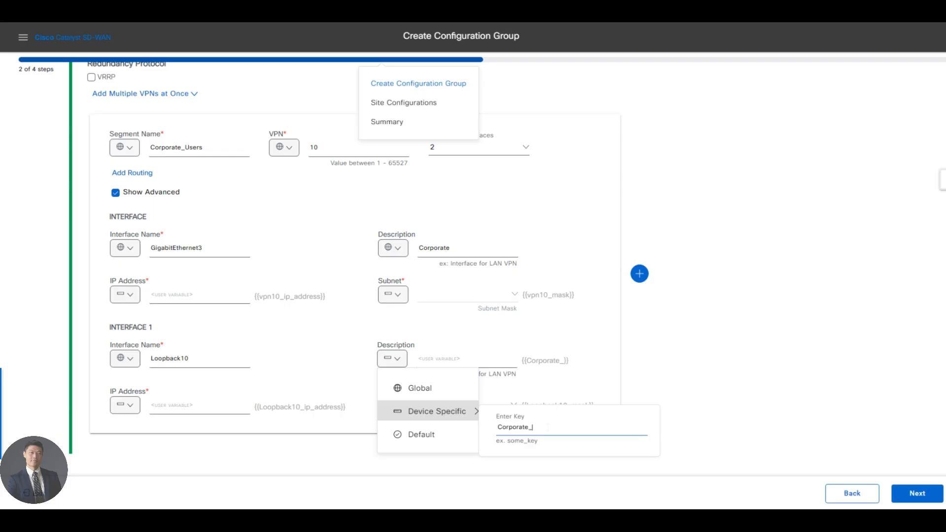
key("BackSpace")
type("Loopback")
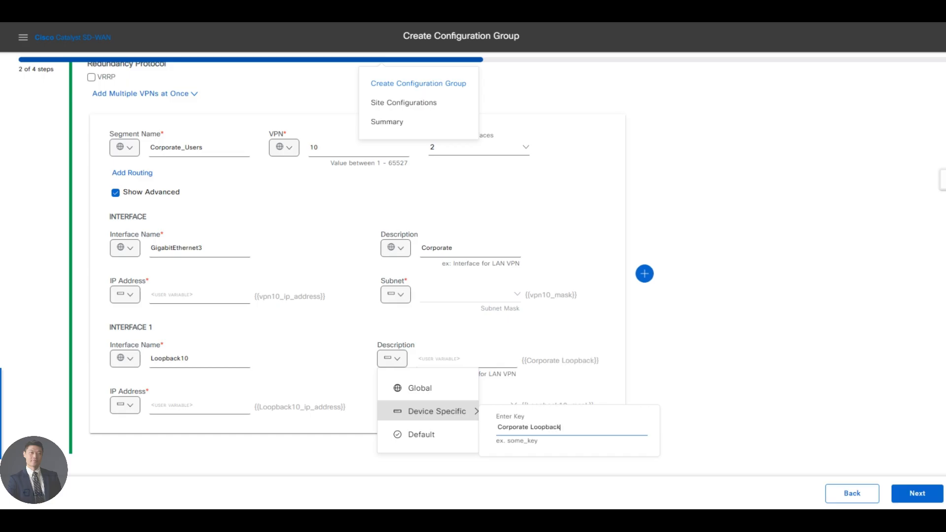
left_click(559, 362)
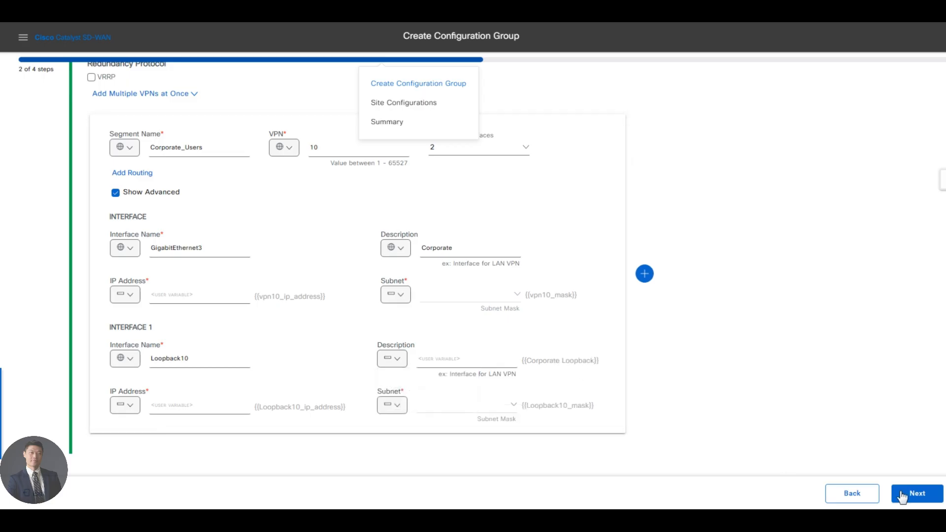
Advance past the additional features without enabling Remote Access and review the configuration group's summary
left_click(926, 494)
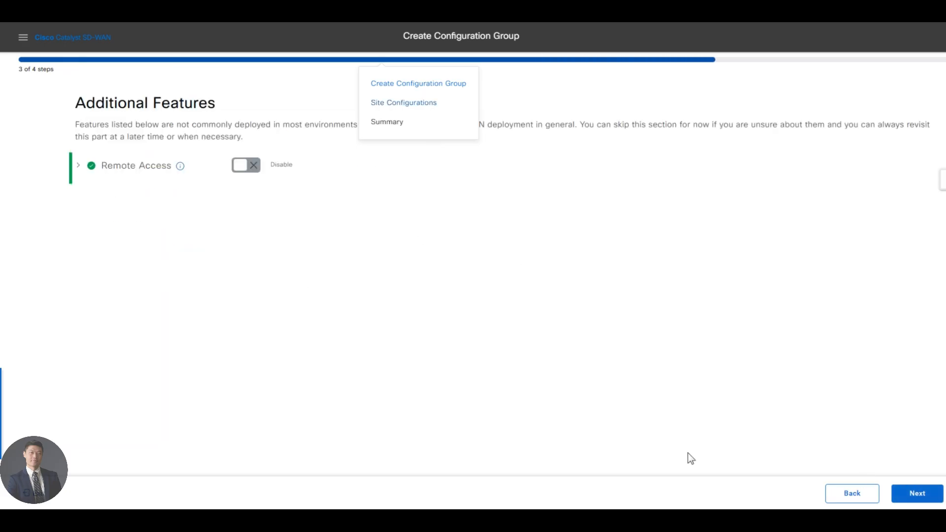
left_click(921, 495)
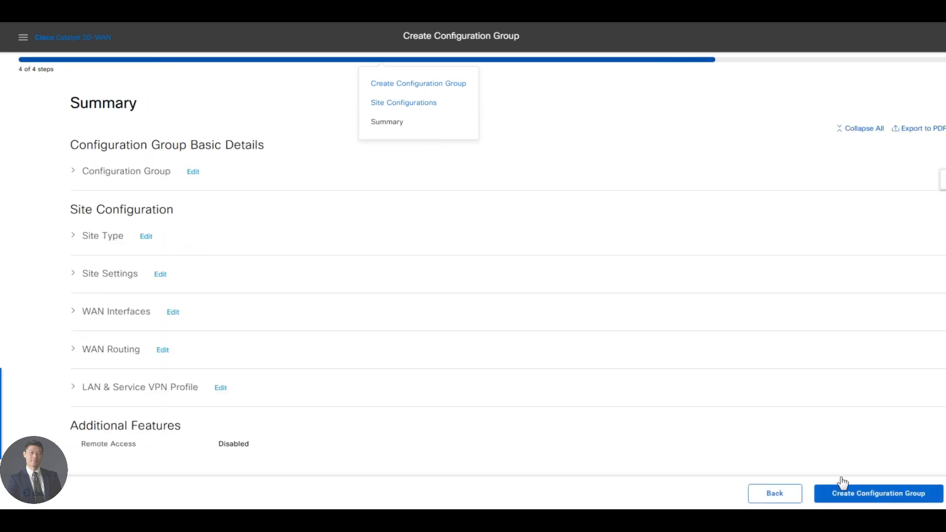
scroll(403, 313, "down", 4)
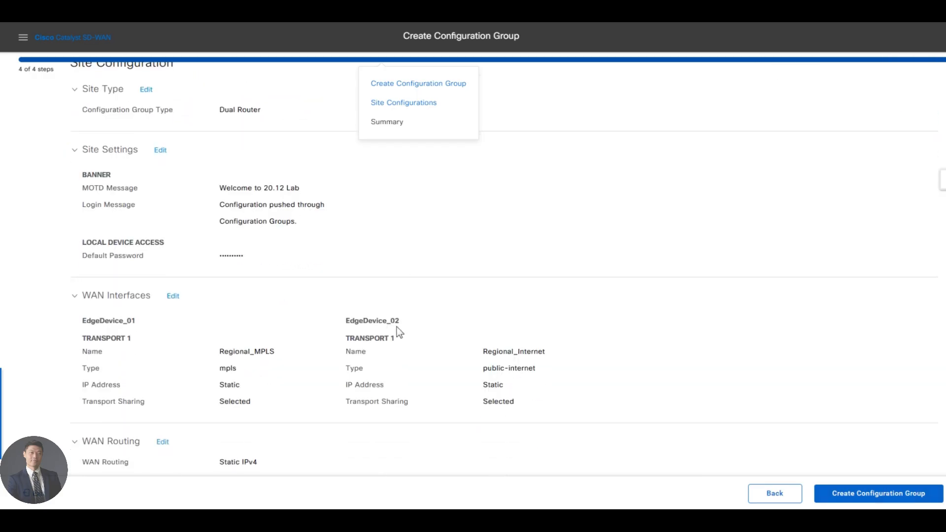
scroll(359, 334, "down", 2)
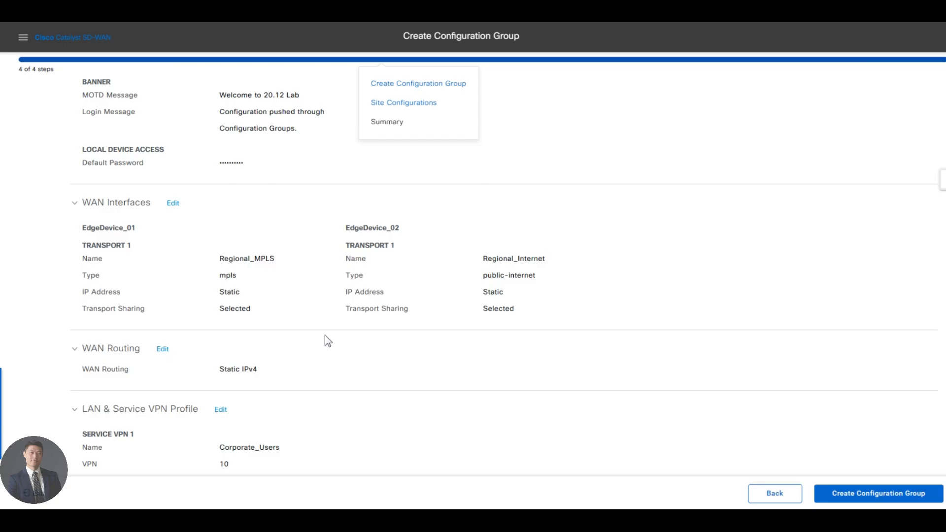
scroll(328, 339, "up", 6)
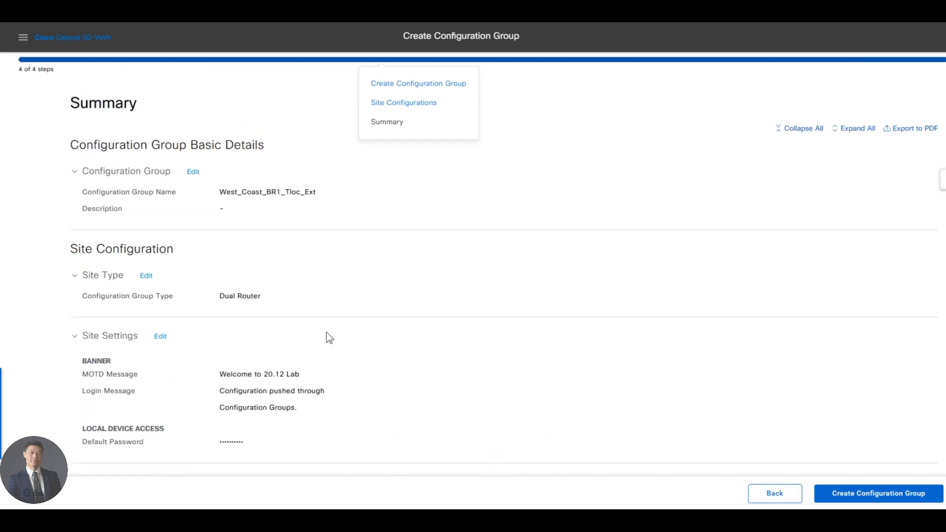
Review the WAN, LAN and service VPN sections of the summary and try to create the West_Coast_BR1_Tloc_Ext configuration group
scroll(328, 338, "down", 5)
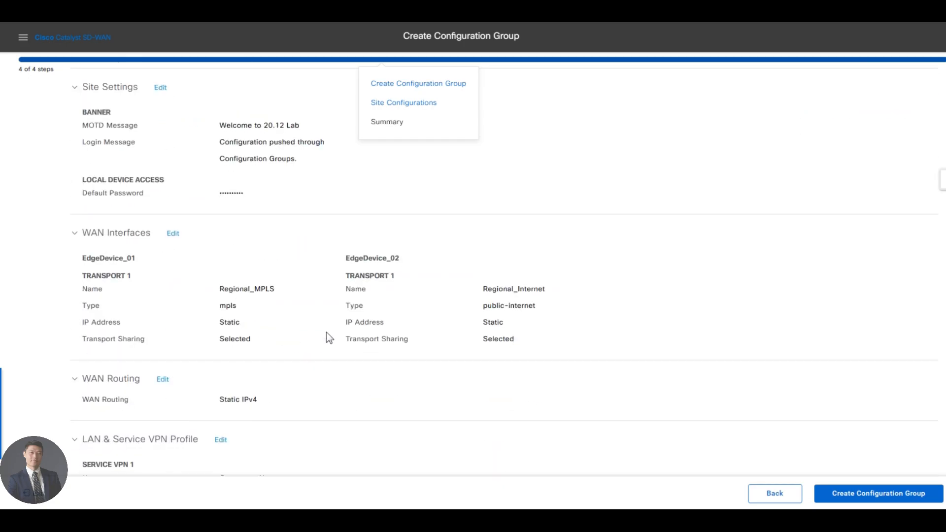
scroll(326, 333, "down", 1)
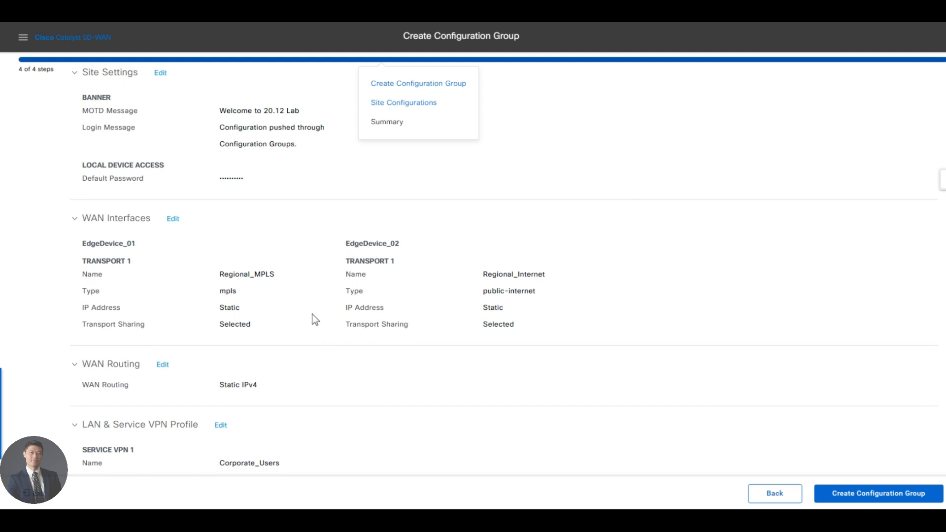
scroll(313, 319, "down", 2)
scroll(261, 382, "down", 1)
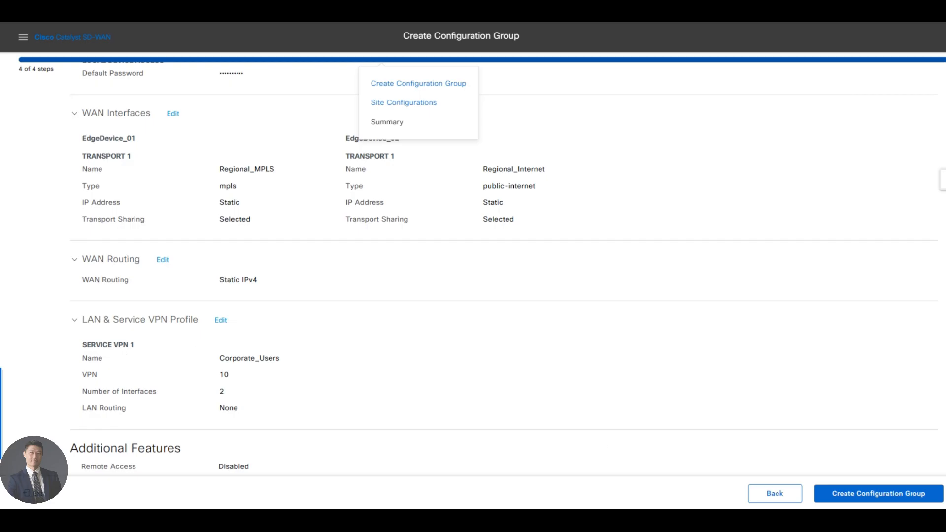
left_click(885, 493)
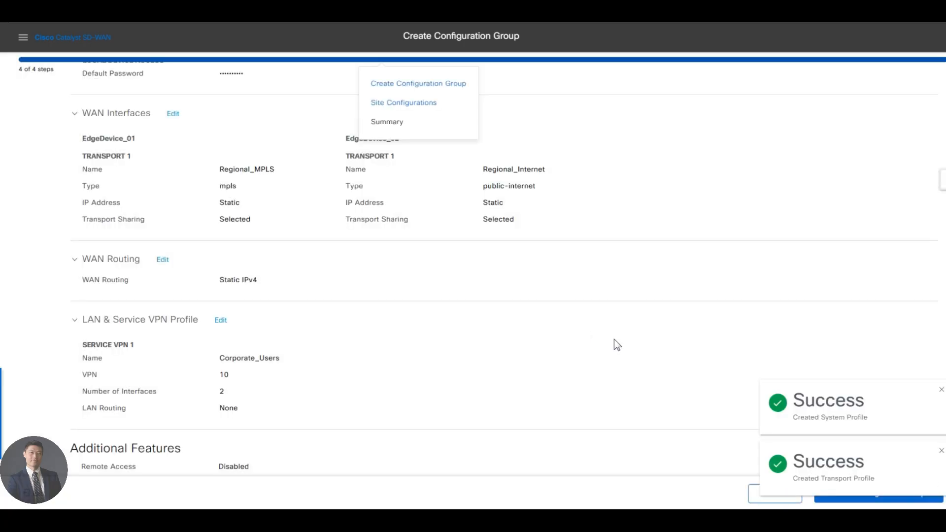
left_click(941, 450)
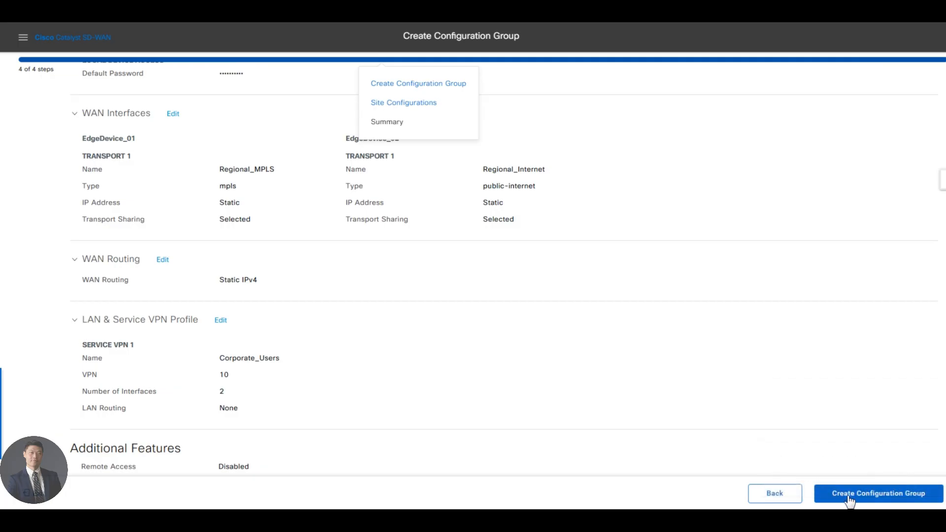
left_click(850, 499)
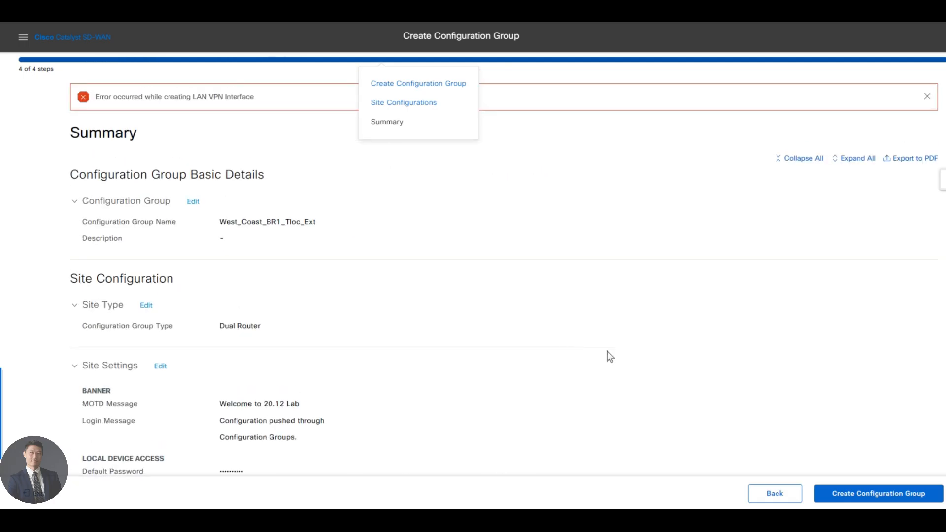
Reopen the LAN & Service VPN Profile and set the Loopback10 interface's IP address to the device-specific key Loopback10_ip_address
scroll(427, 339, "down", 8)
scroll(272, 331, "up", 8)
scroll(389, 266, "down", 8)
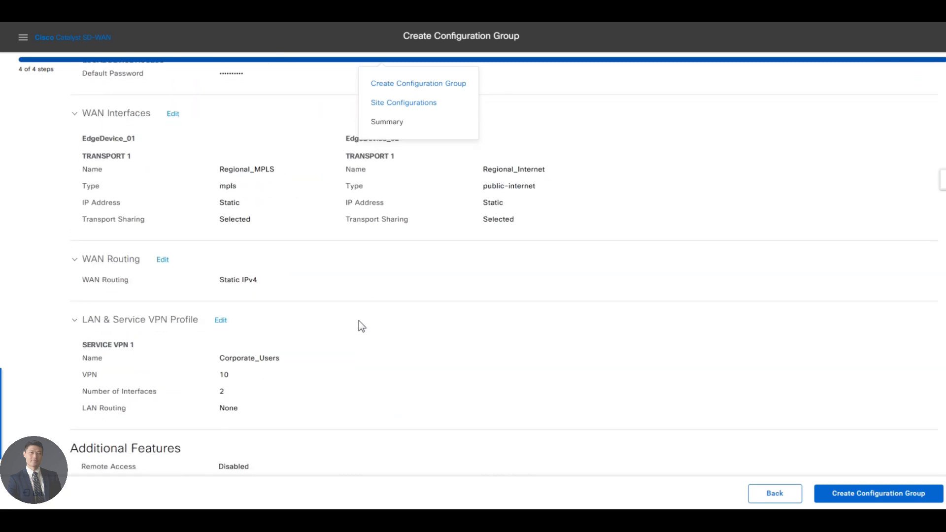
left_click(221, 320)
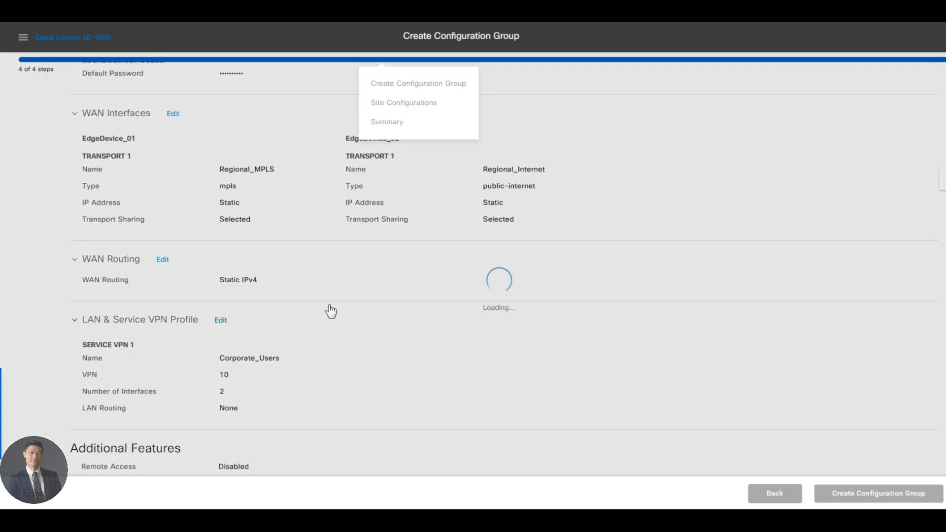
scroll(365, 316, "down", 5)
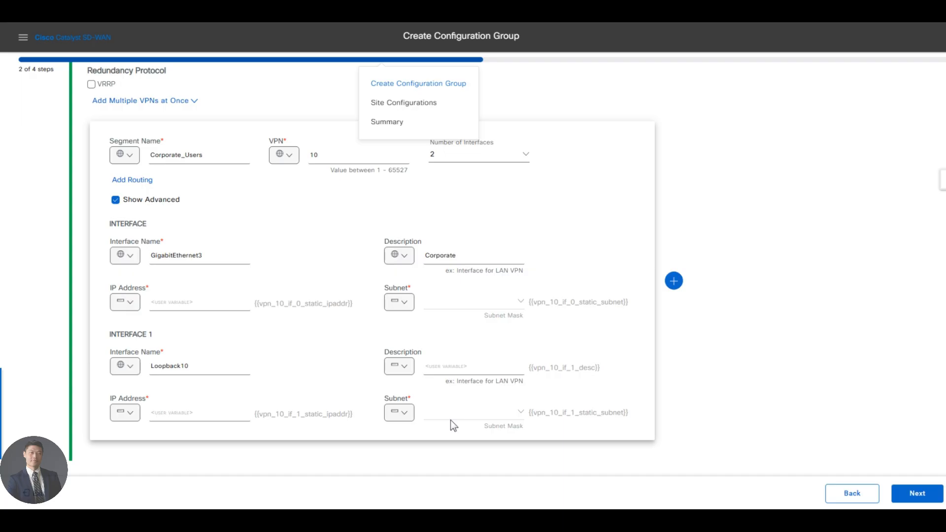
scroll(451, 382, "up", 1)
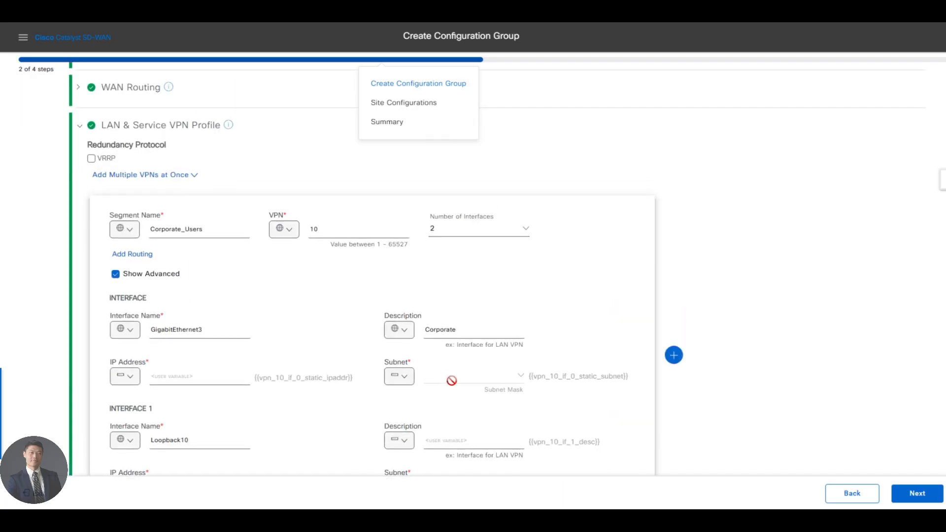
scroll(450, 383, "down", 1)
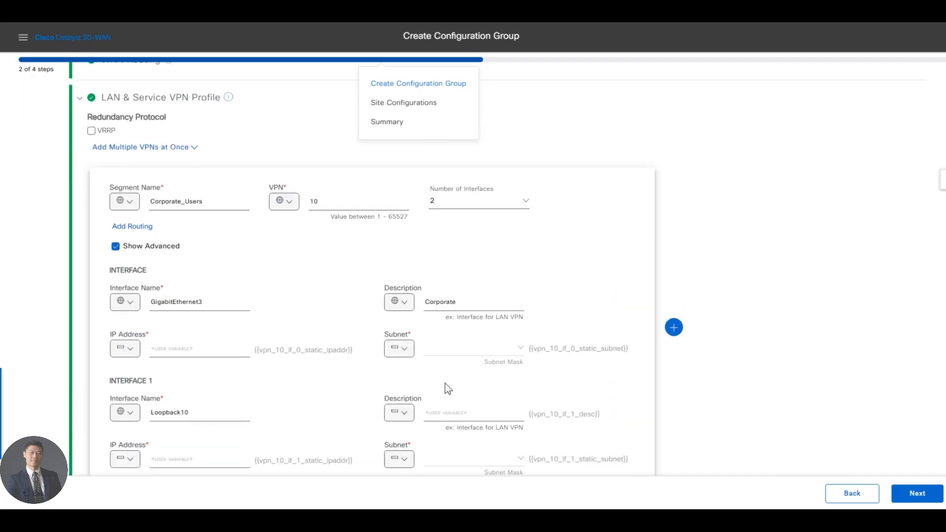
scroll(444, 383, "down", 2)
left_click(121, 407)
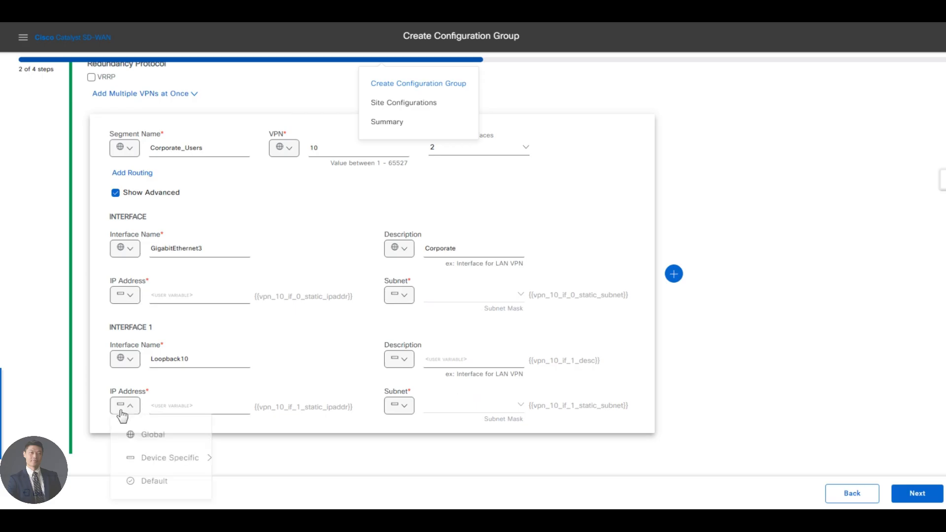
mouse_move(164, 455)
double_click(269, 473)
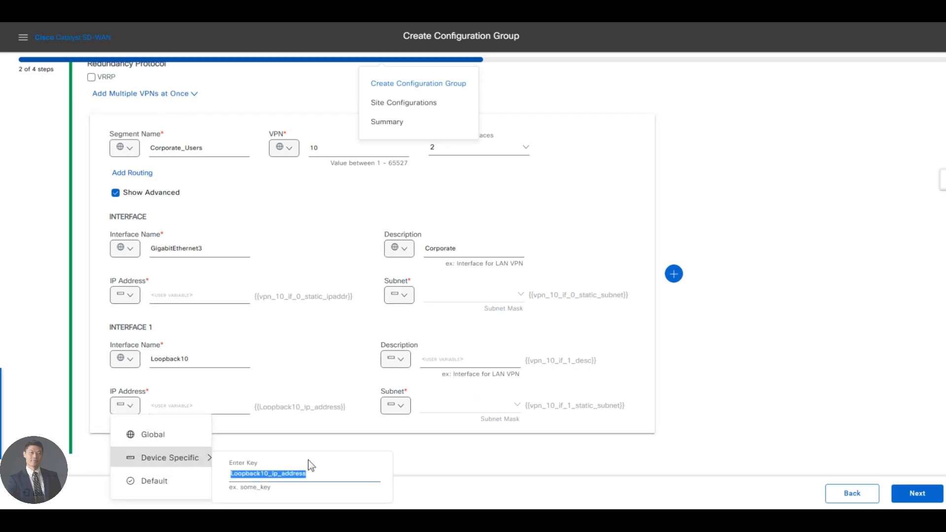
Set the Loopback10 interface's subnet to the device-specific key Loopback10_mask
left_click(395, 406)
mouse_move(422, 456)
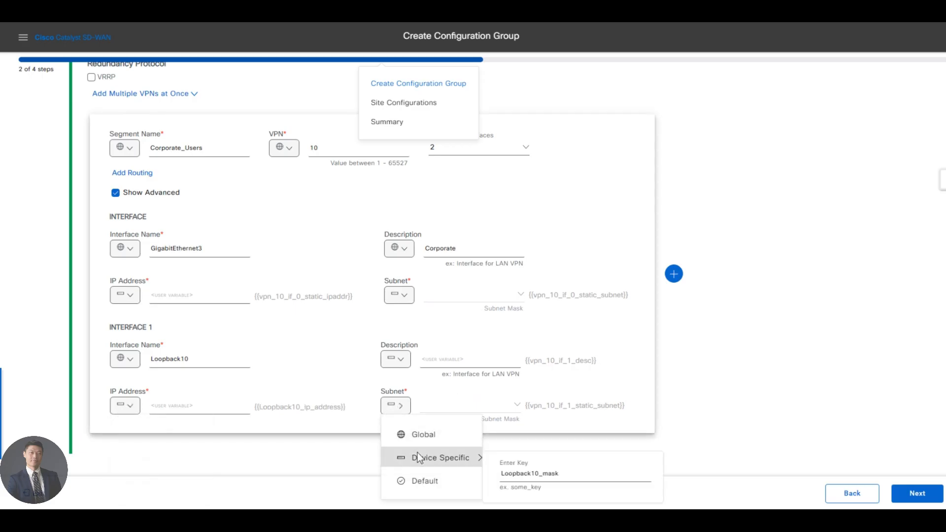
left_click(461, 464)
Change the Loopback10 interface's description to the global value Corporate Loopback and advance to the summary
left_click(411, 362)
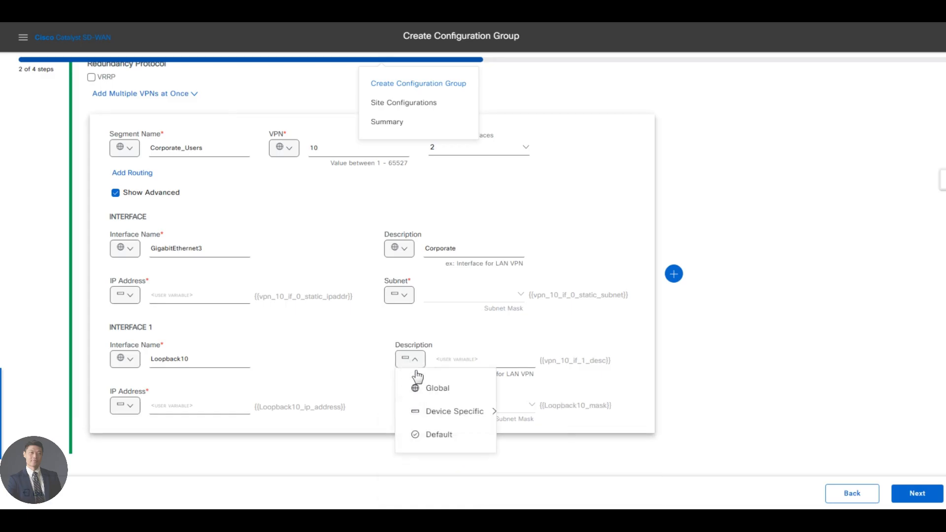
mouse_move(490, 414)
left_click(546, 427)
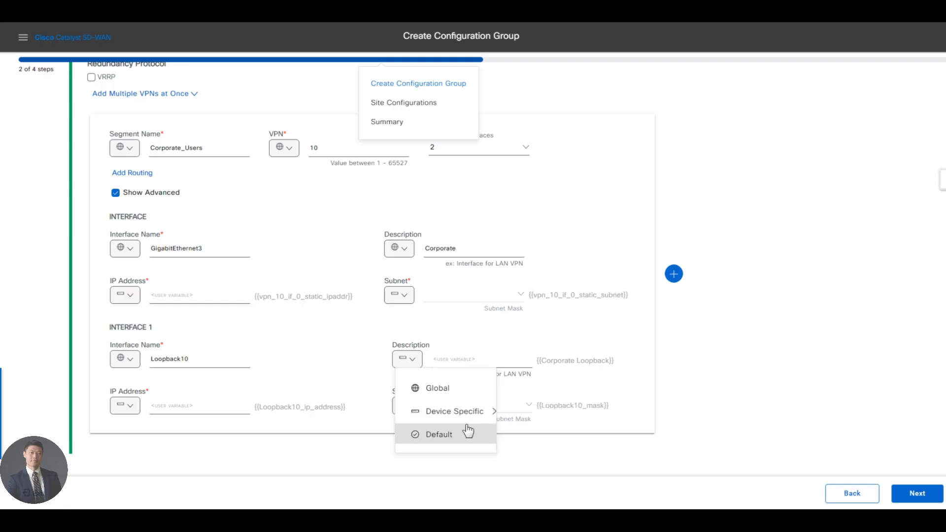
left_click(440, 389)
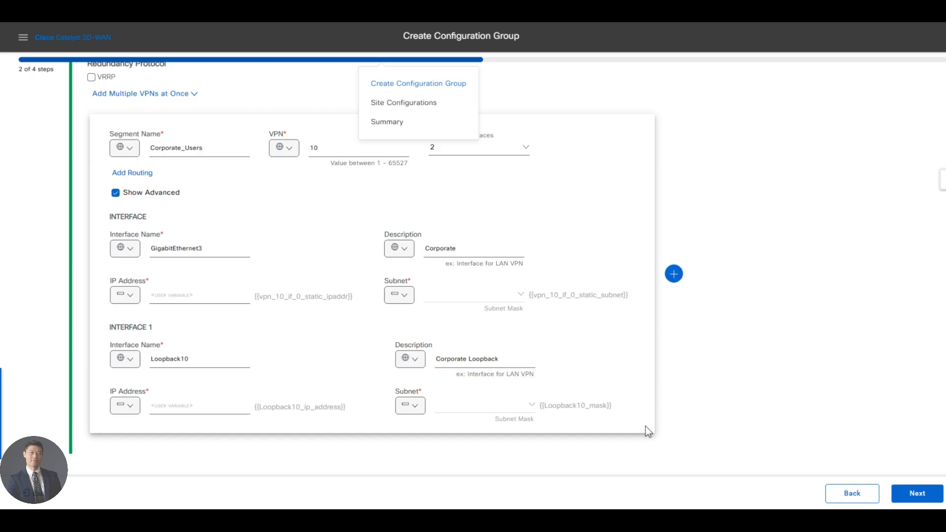
left_click(912, 498)
left_click(912, 498)
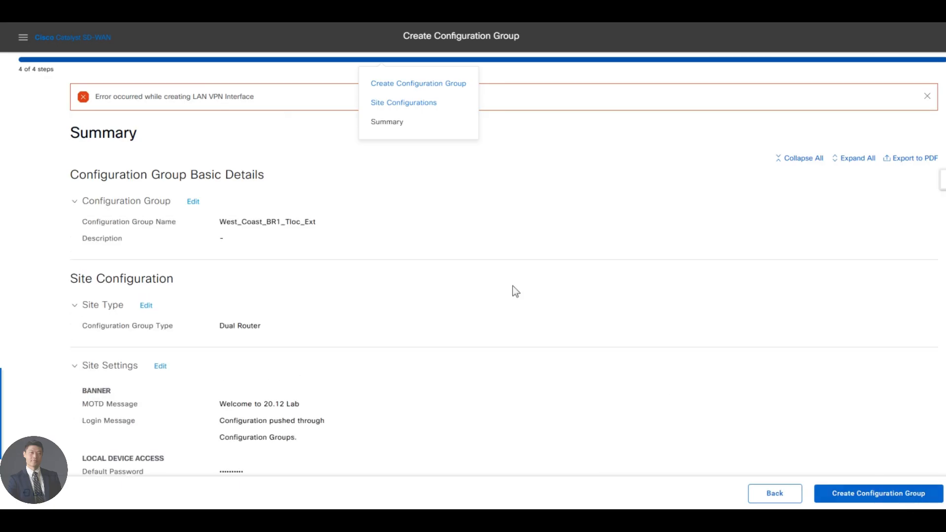
Reopen the LAN & Service VPN Profile and set the GigabitEthernet3 interface's IP address to the device-specific key vpn10_ip_address
scroll(439, 261, "down", 8)
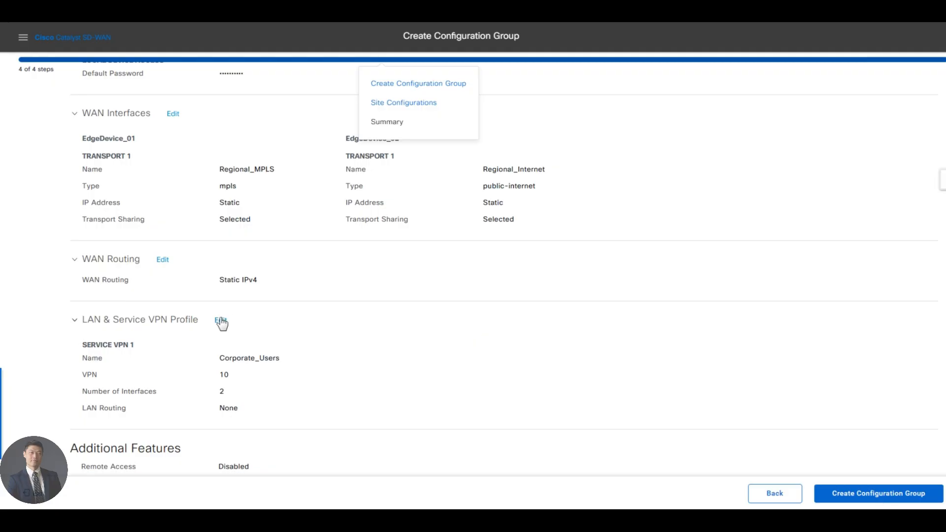
left_click(221, 321)
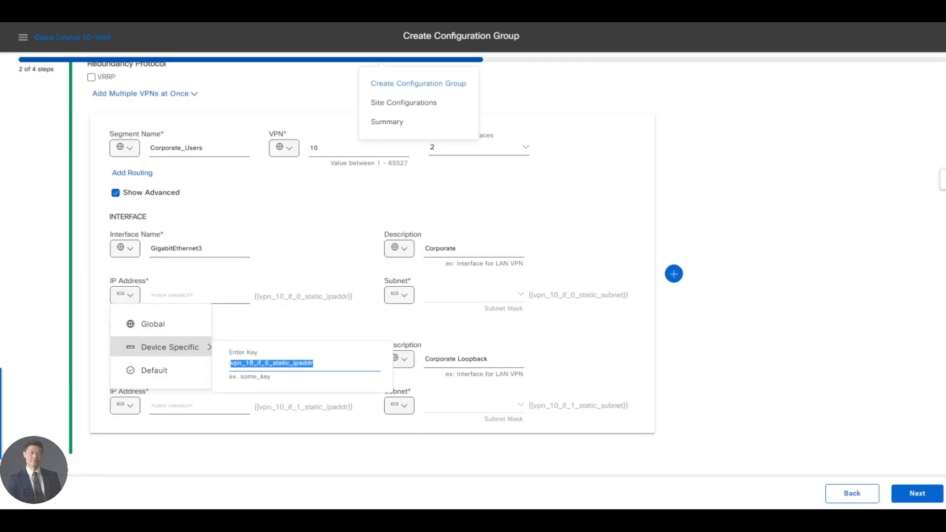
type("vpn")
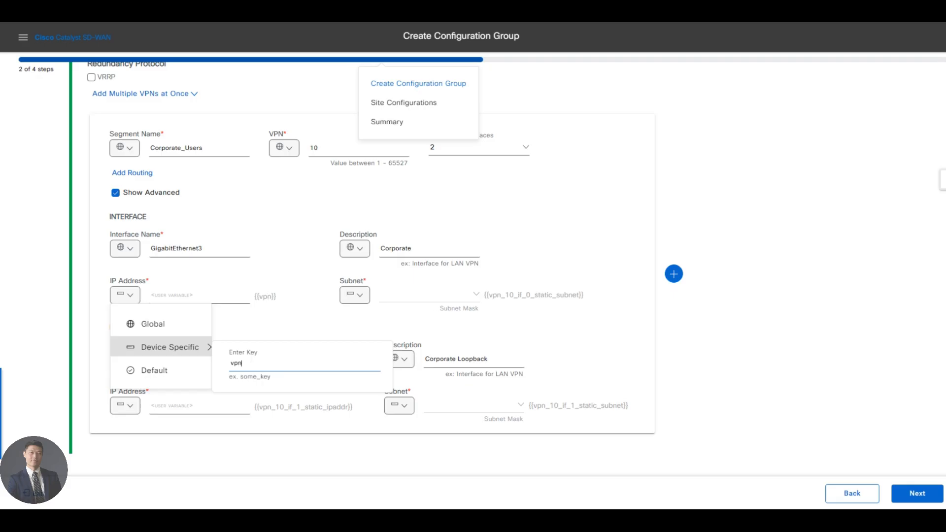
type("10_")
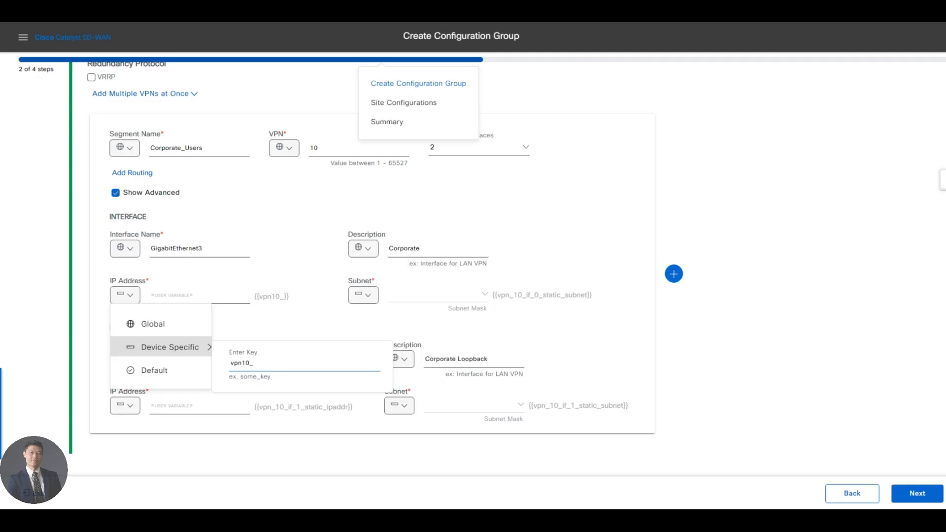
type("ip_address")
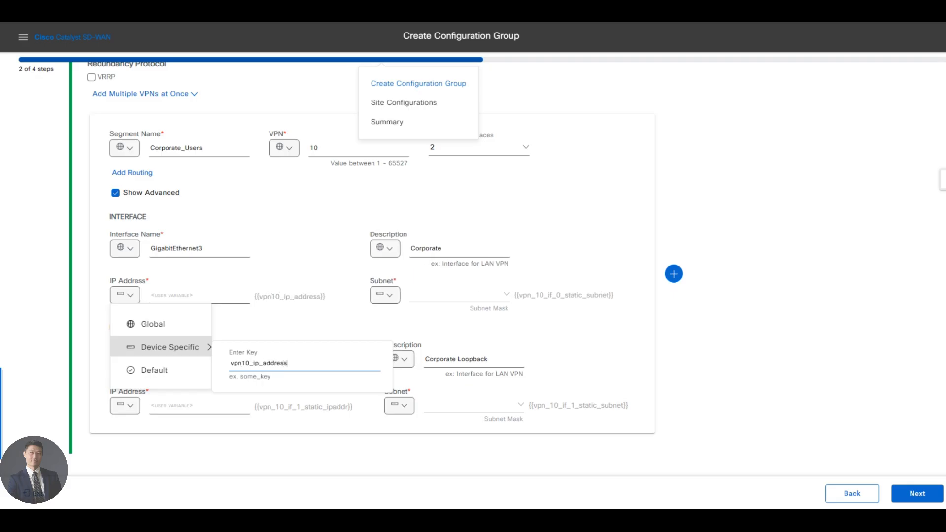
left_click(291, 318)
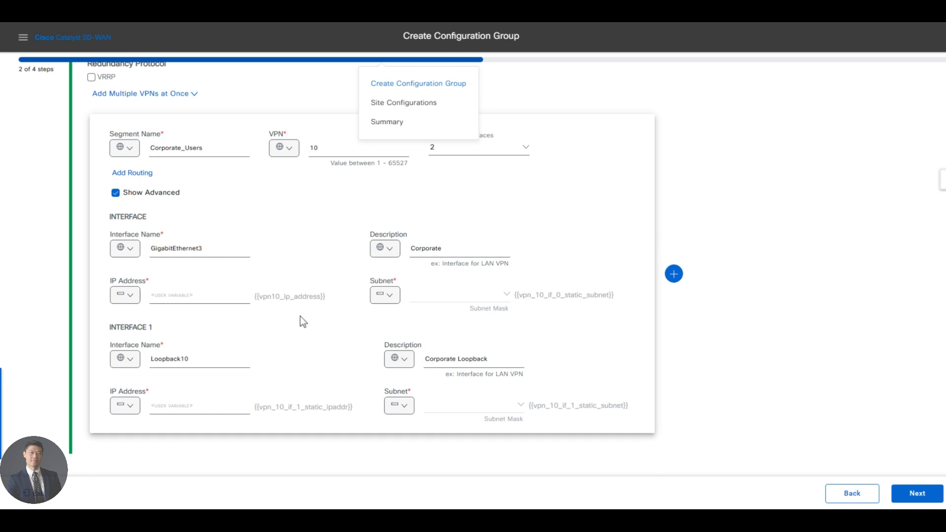
Reapply the device-specific keys Loopback10_ip_address and Loopback10_mask to the Loopback10 interface's IP address and subnet
left_click(127, 407)
mouse_move(170, 458)
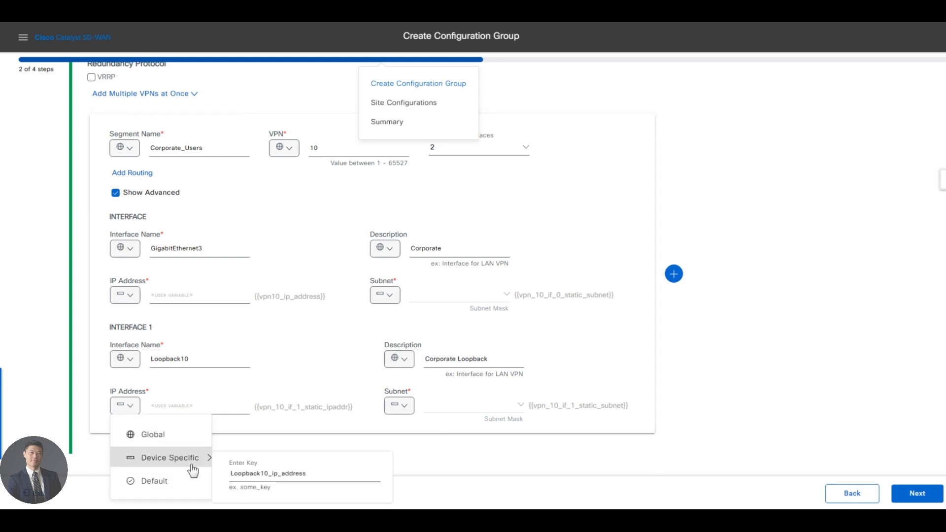
left_click(259, 446)
left_click(403, 408)
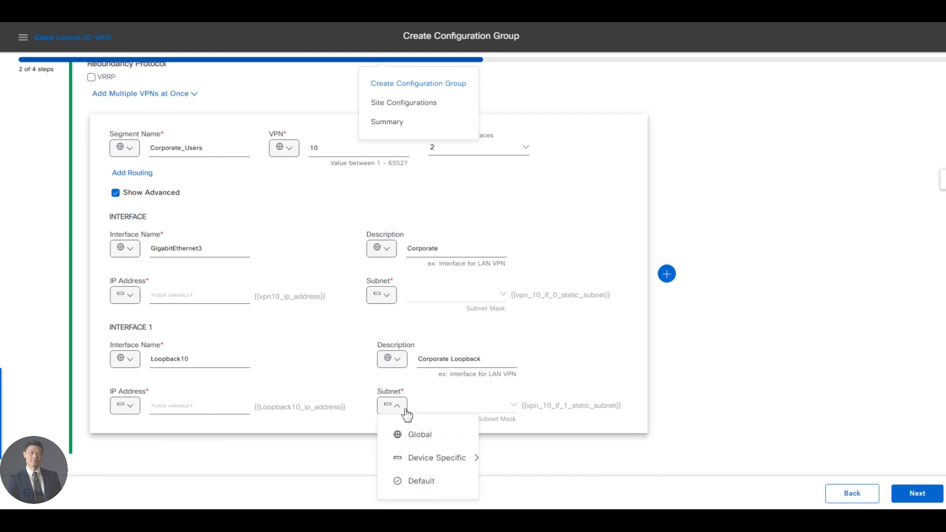
left_click(403, 409)
left_click(399, 409)
mouse_move(433, 458)
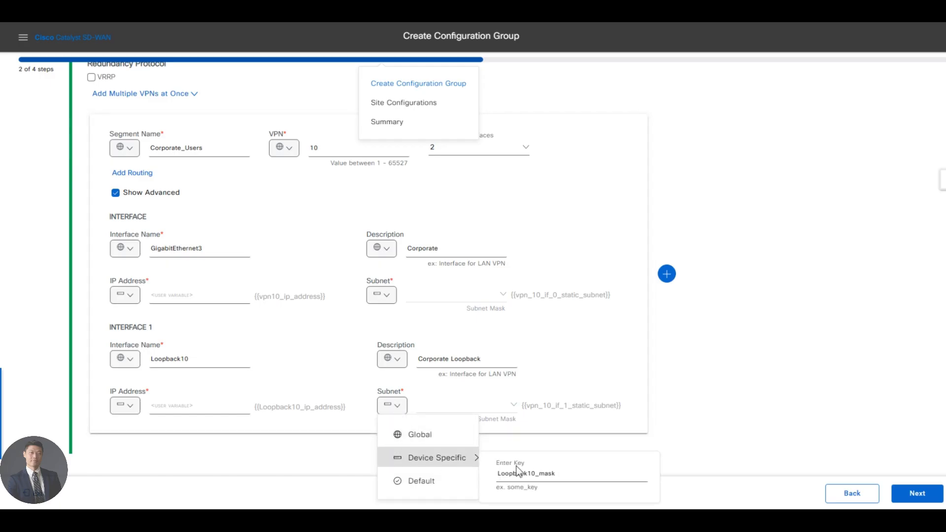
left_click(516, 468)
left_click(397, 406)
left_click(444, 462)
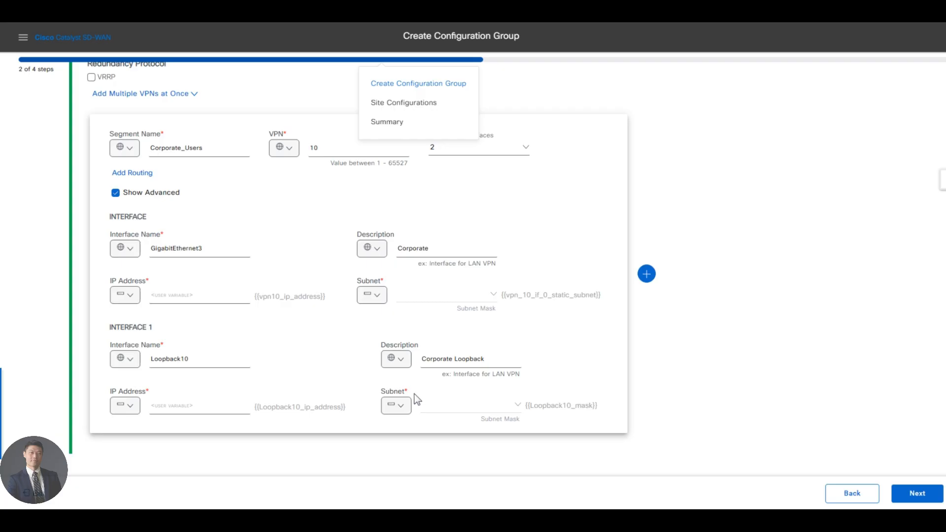
Set the GigabitEthernet3 interface's subnet to the device-specific key vpn10_mask
left_click(382, 298)
left_click(448, 350)
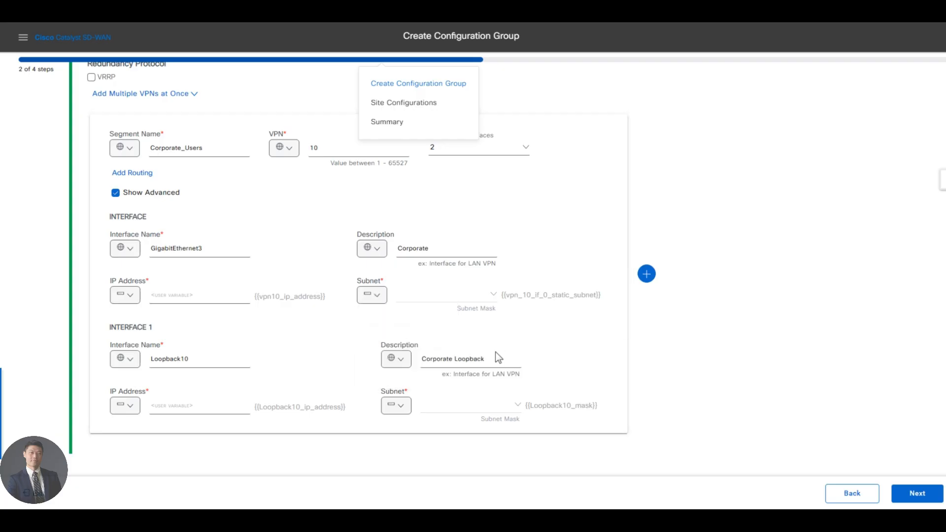
left_click(378, 297)
mouse_move(437, 347)
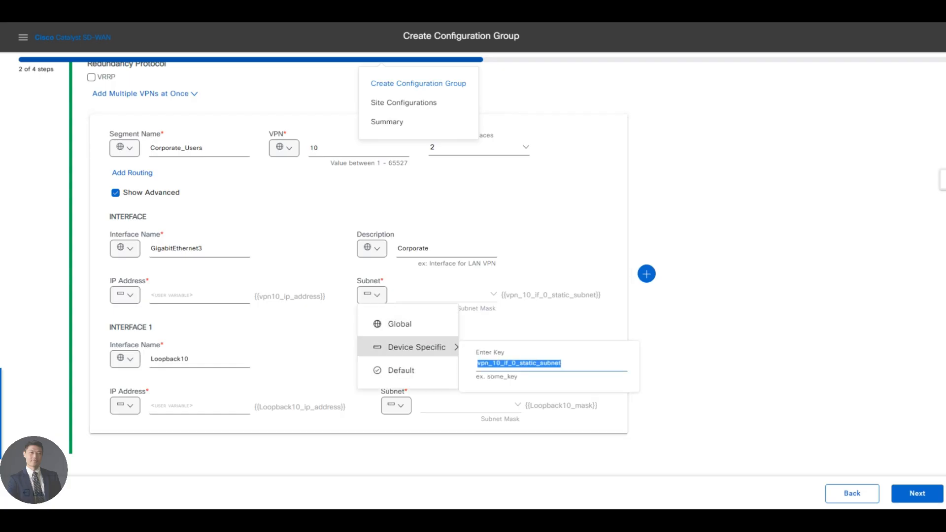
type("vpn10")
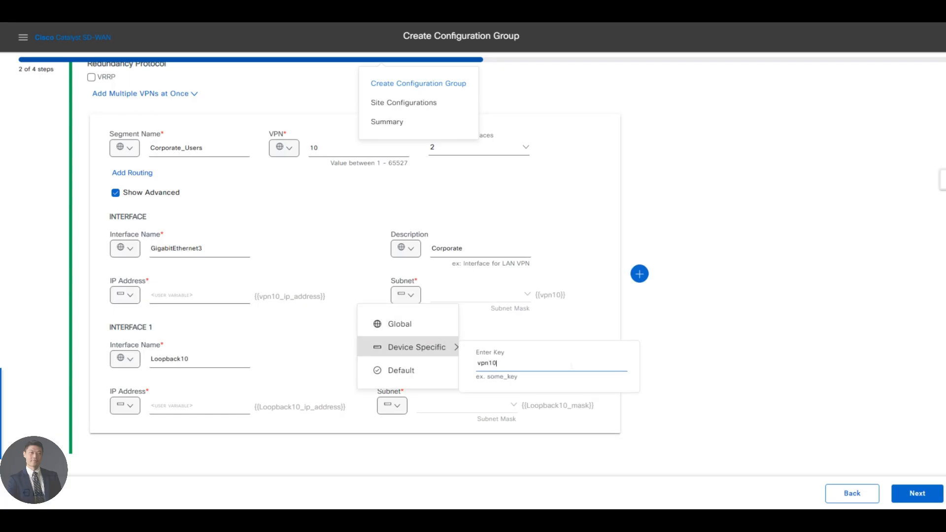
type("_mask")
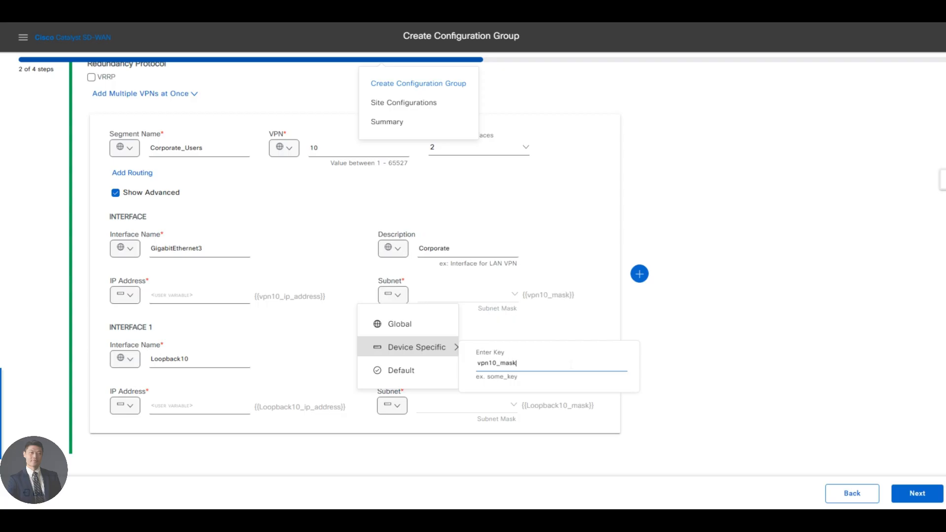
left_click(584, 331)
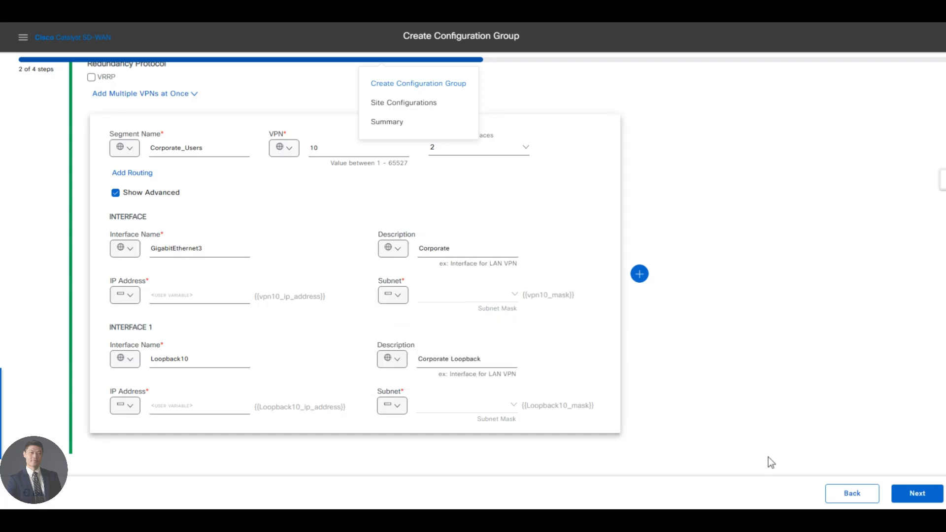
Advance past the additional features to the summary and review its LAN & Service VPN Profile section
left_click(911, 500)
left_click(910, 500)
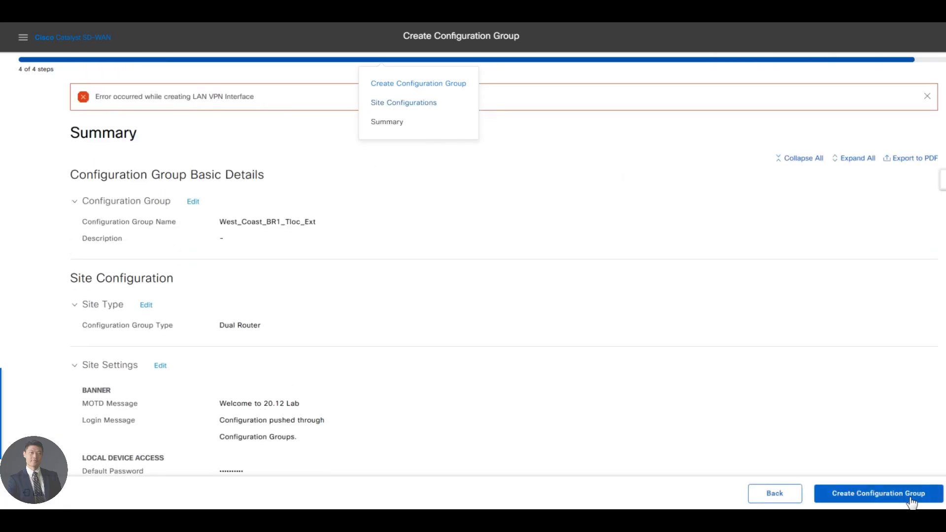
scroll(616, 354, "down", 8)
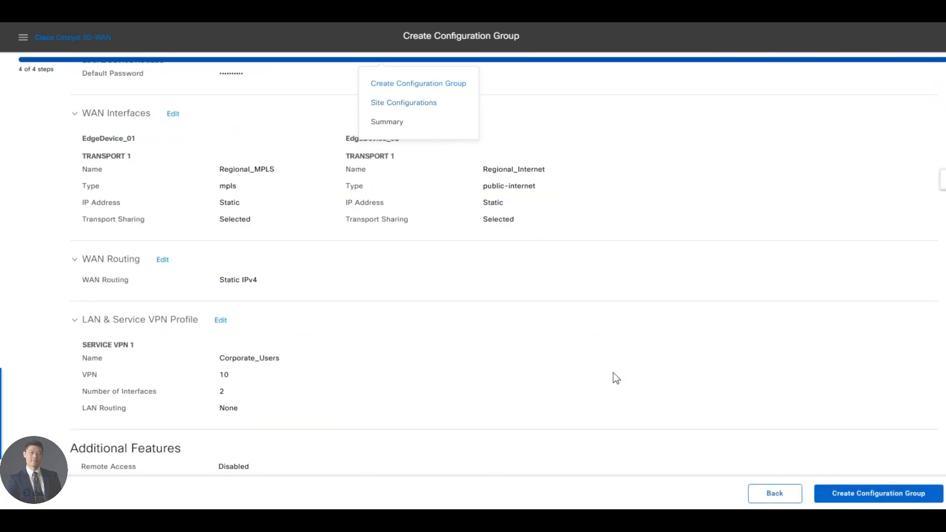
Review the summary, create the West_Coast_BR1_Tloc_Ext configuration group and go to the list of configuration groups
scroll(613, 374, "up", 1)
scroll(612, 380, "down", 1)
scroll(612, 380, "up", 1)
scroll(612, 380, "down", 1)
left_click(921, 497)
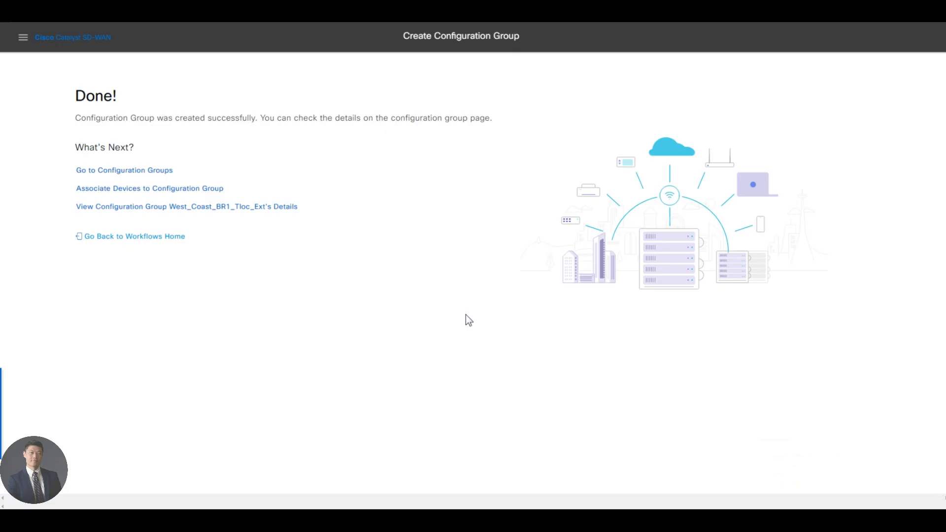
left_click(139, 171)
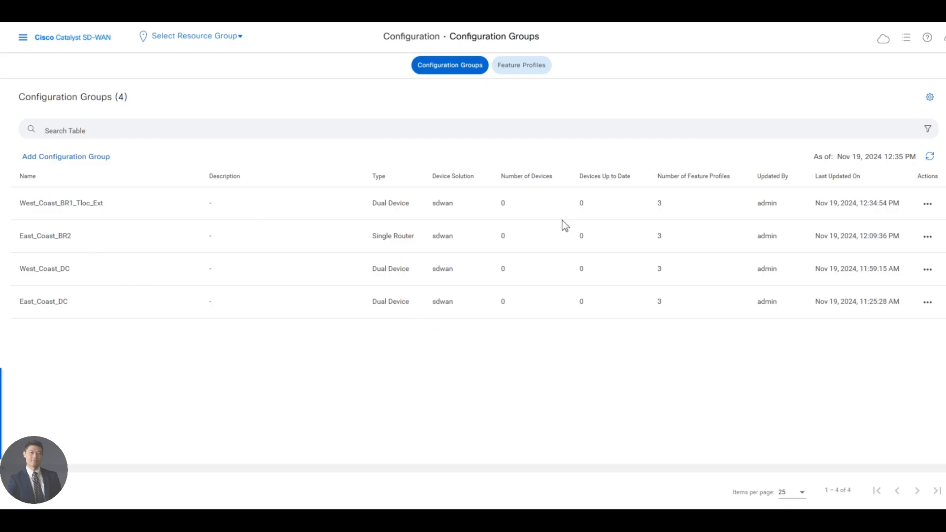
Open the West_Coast_BR1_Tloc_Ext group, examine the features of its Service Profile, return to the group list and reopen the group for editing
left_click(928, 204)
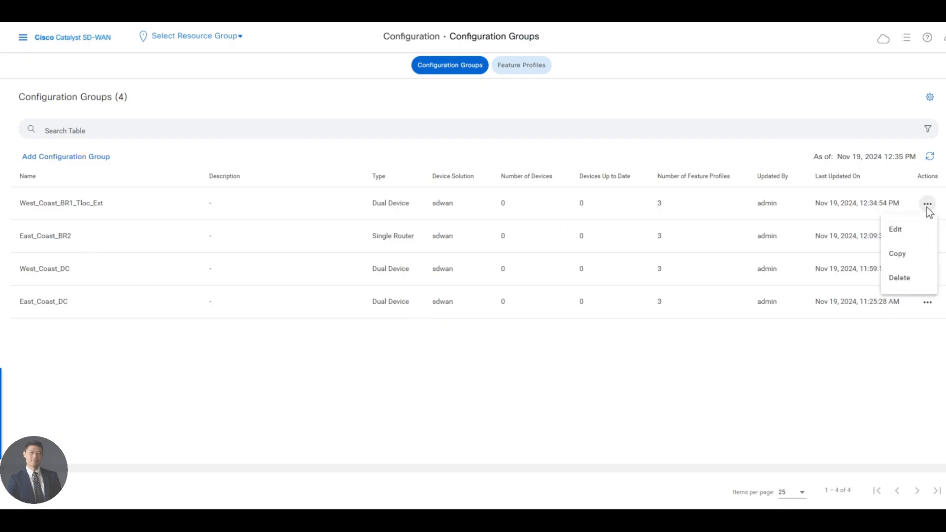
left_click(905, 237)
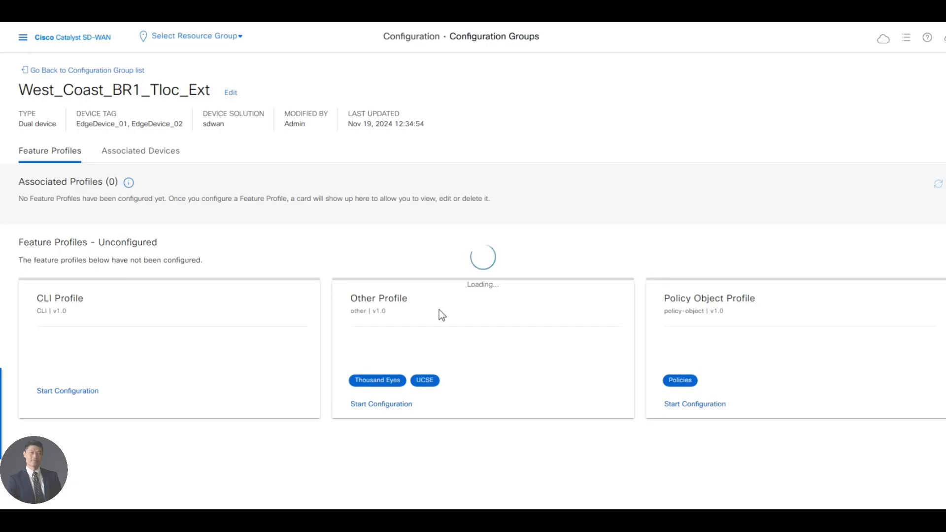
scroll(148, 328, "down", 1)
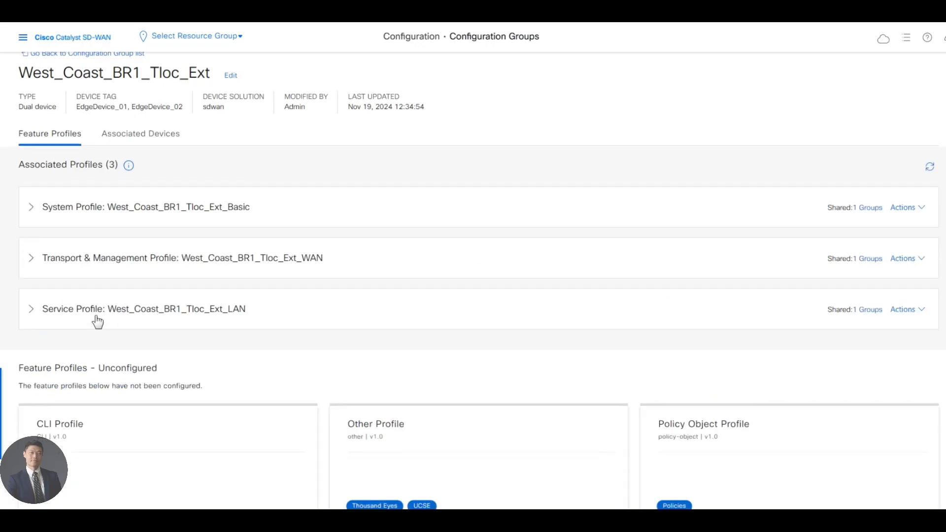
left_click(97, 321)
scroll(403, 345, "down", 3)
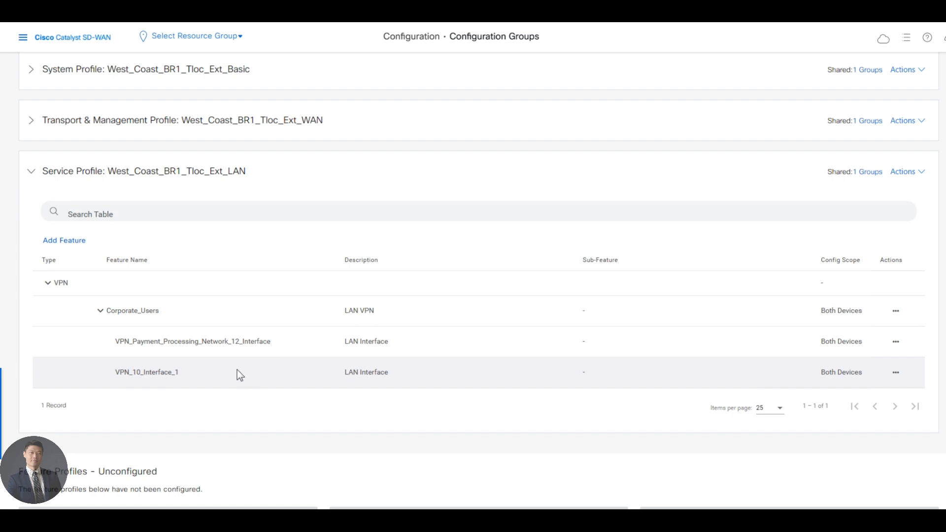
scroll(237, 369, "up", 3)
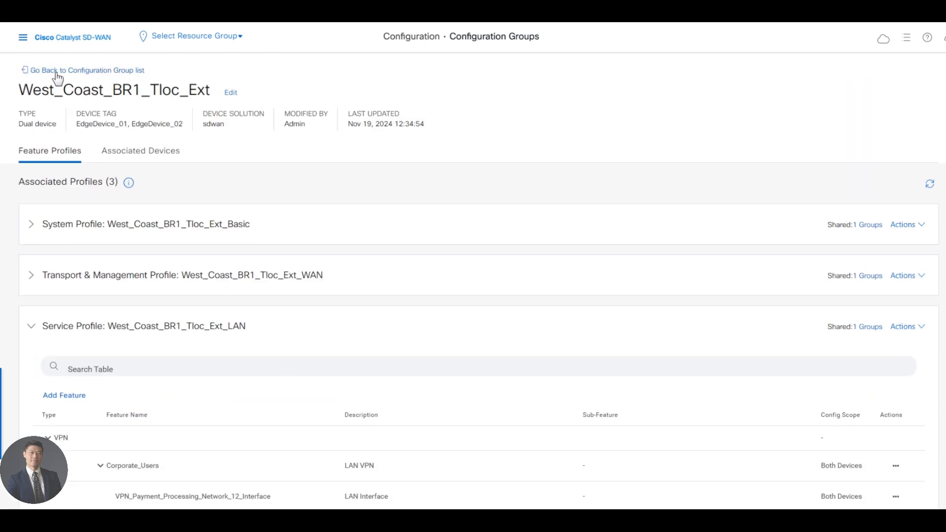
left_click(57, 72)
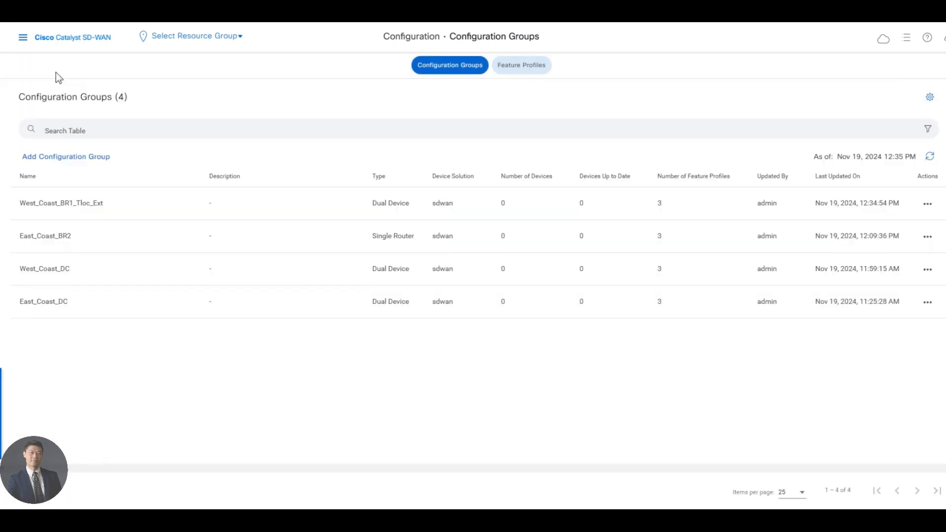
left_click(927, 204)
left_click(911, 236)
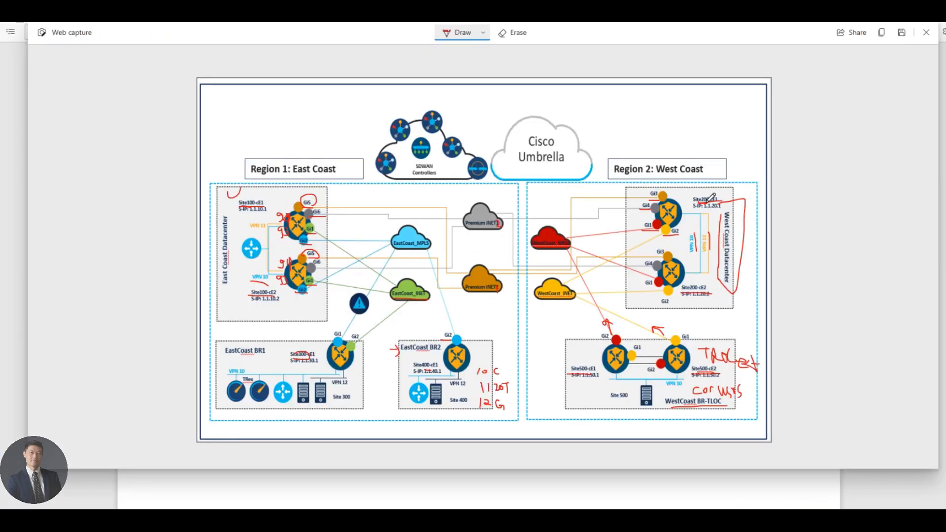
In the web capture of the topology, draw red check marks beside West Coast Datacenter, EastCoast BR1, EastCoast BR2 and WestCoast BR-TLOC
left_click_drag(717, 194, 726, 186)
left_click_drag(358, 354, 371, 344)
left_click_drag(485, 346, 497, 342)
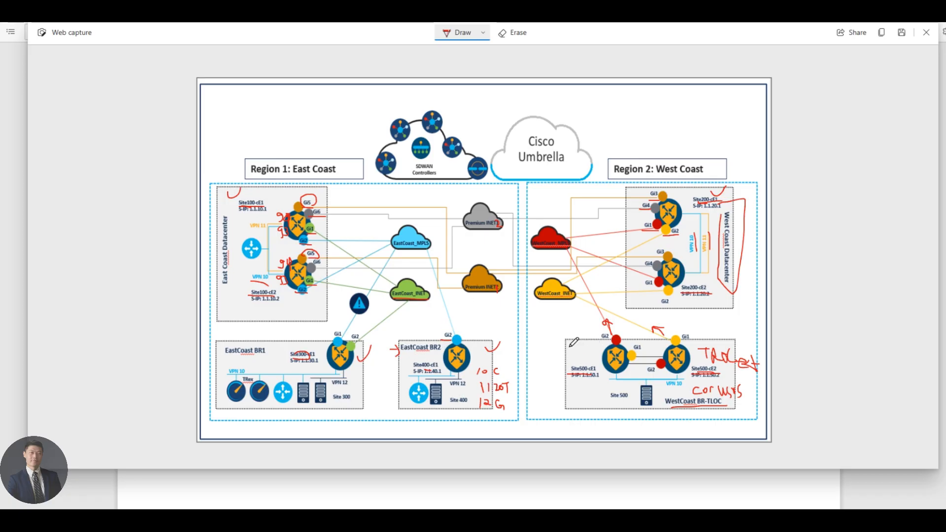
left_click_drag(567, 339, 581, 334)
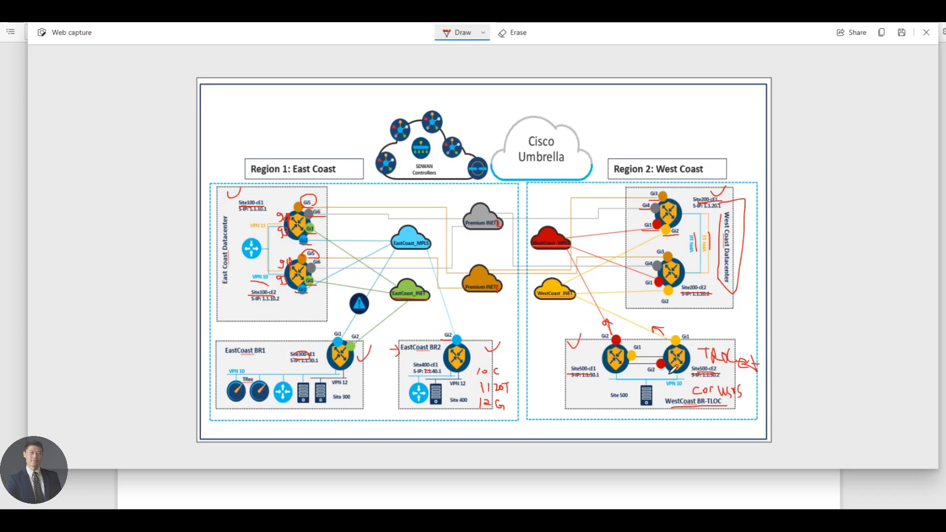